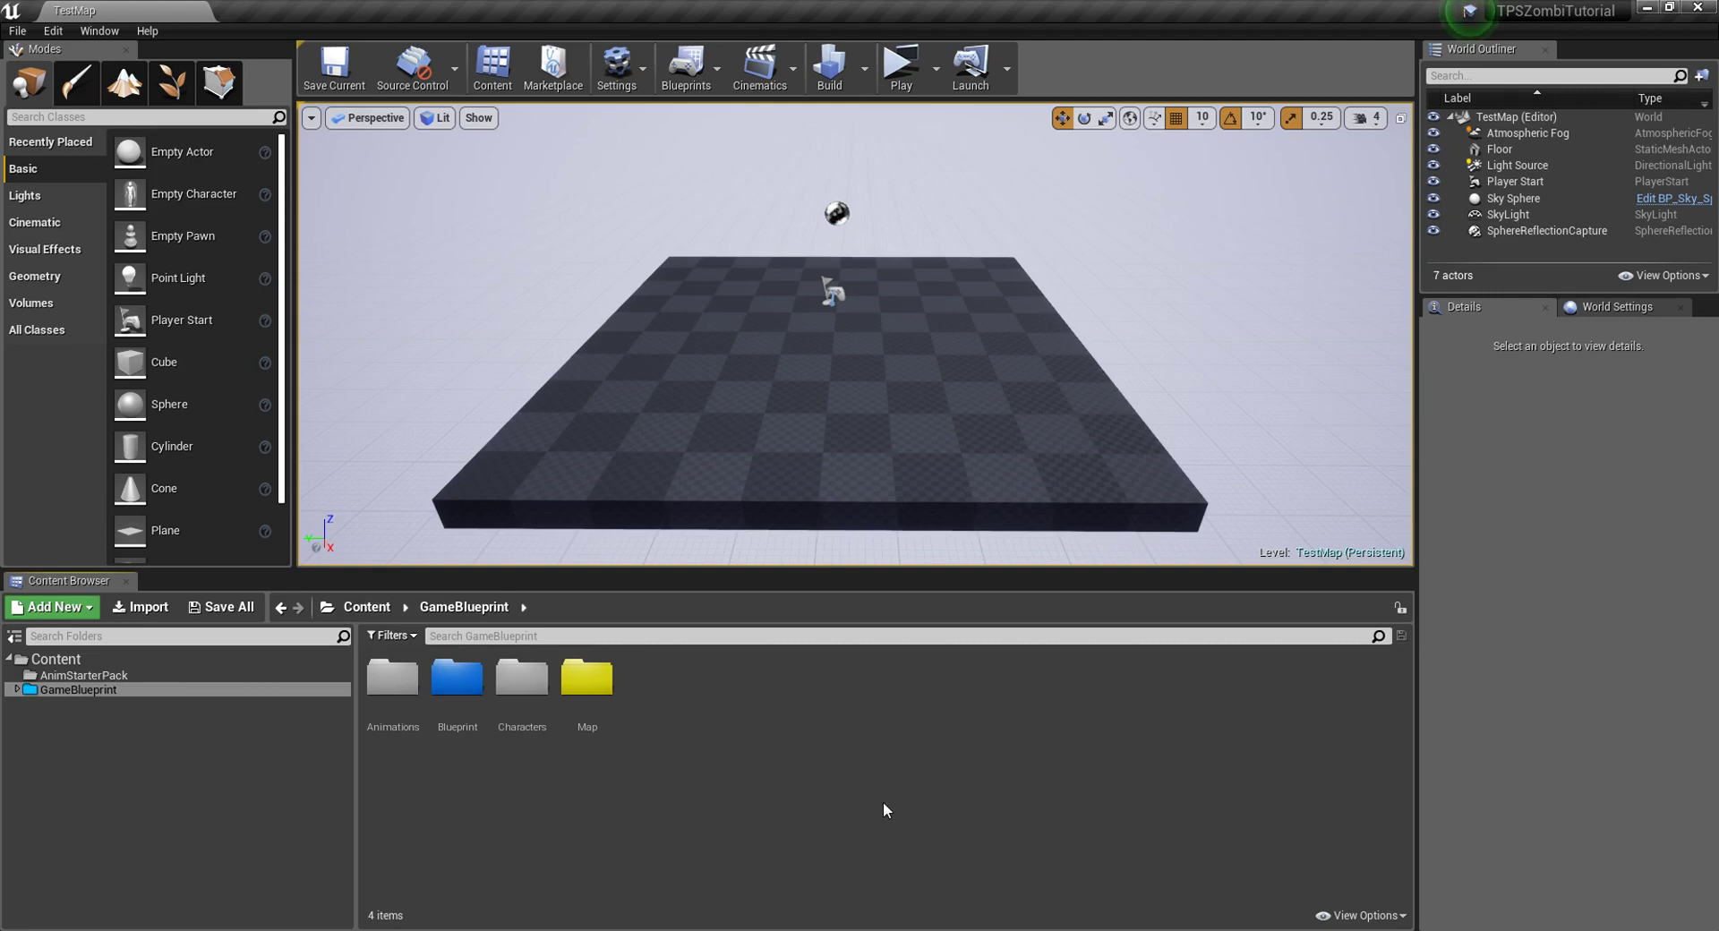
# Step: Test-run the character in a Standalone game preview, moving with S and W, then exit
pyautogui.click(118, 676)
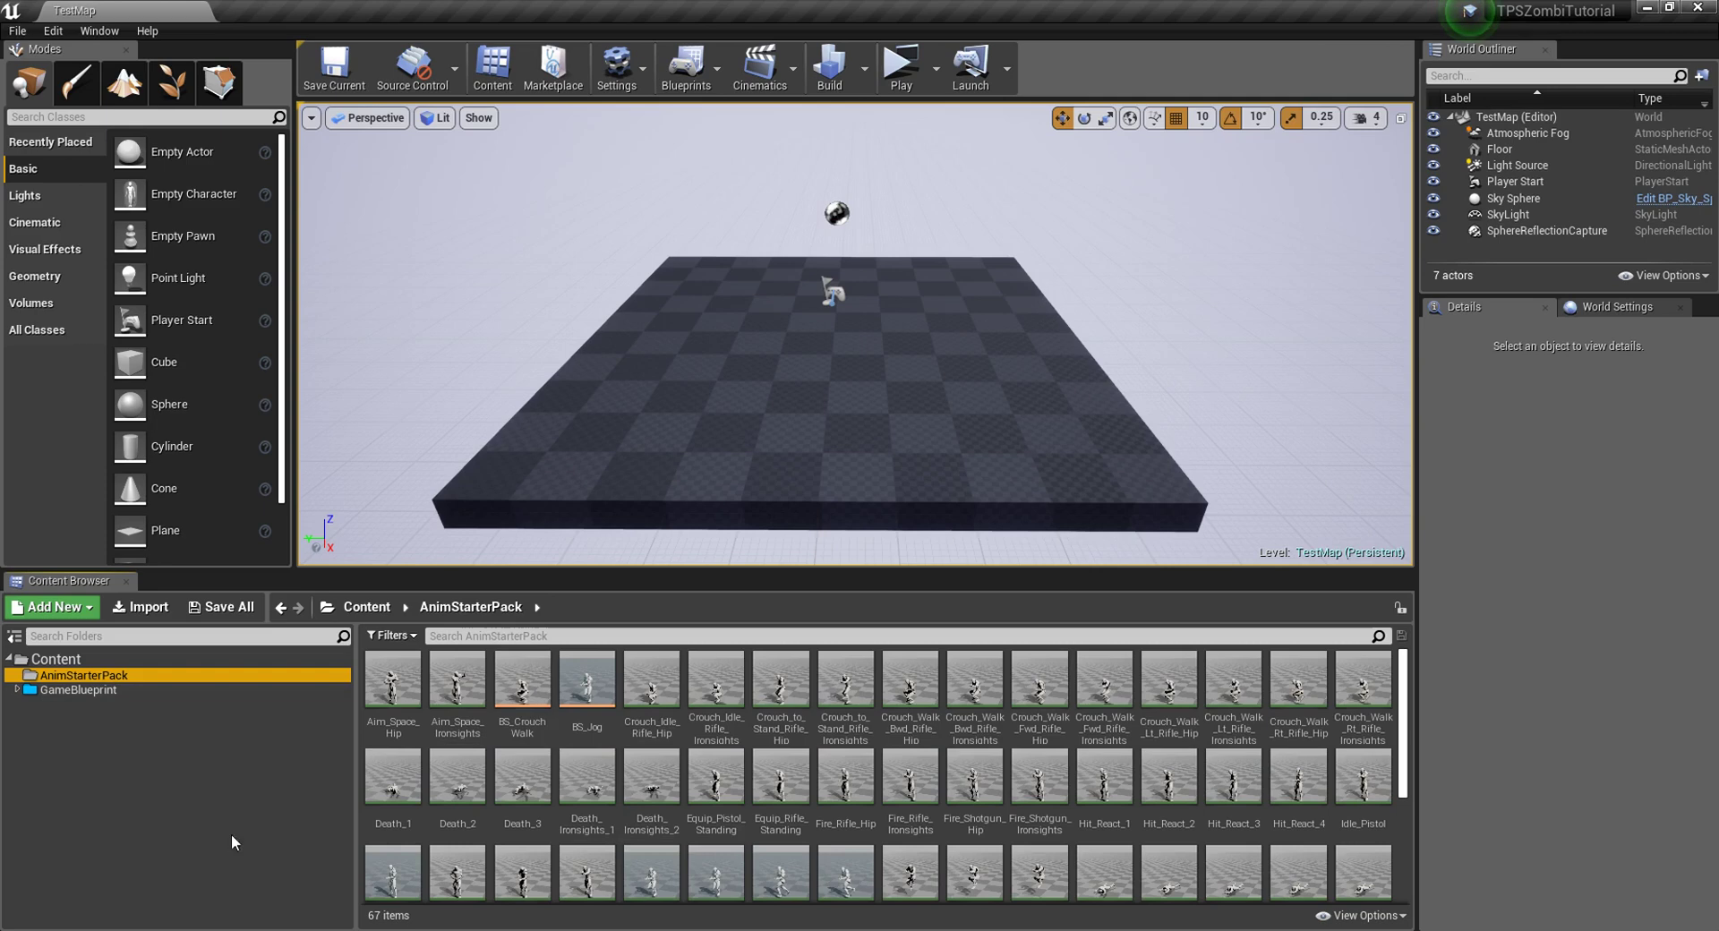
pyautogui.click(100, 690)
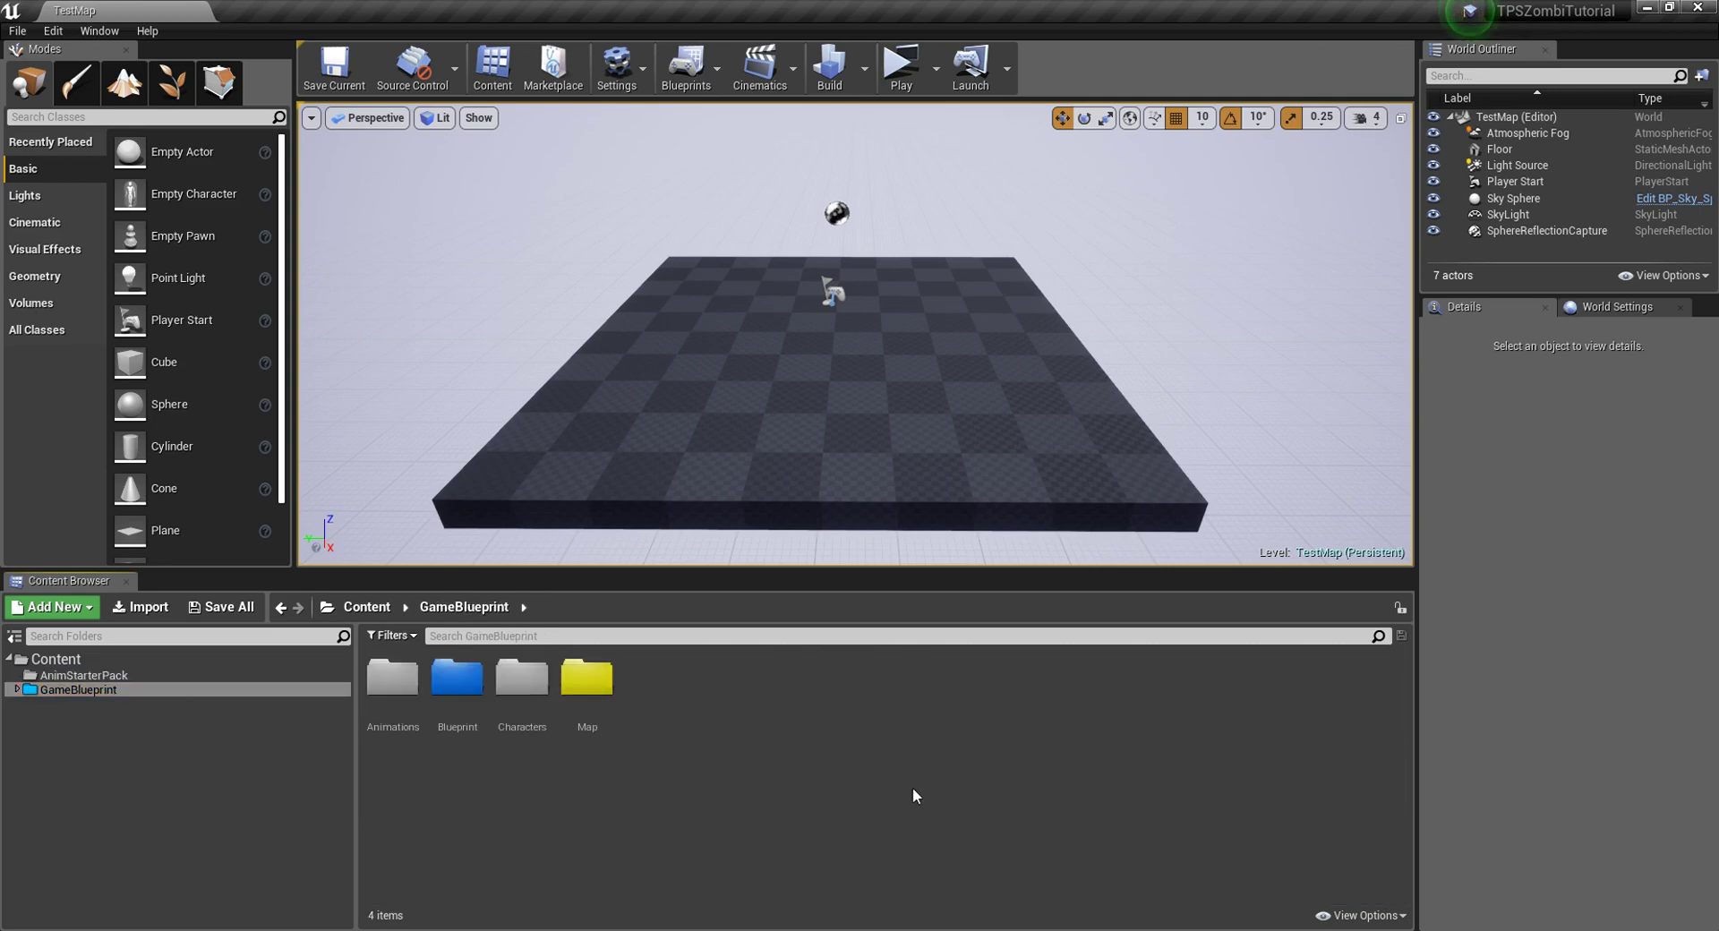
pyautogui.click(900, 65)
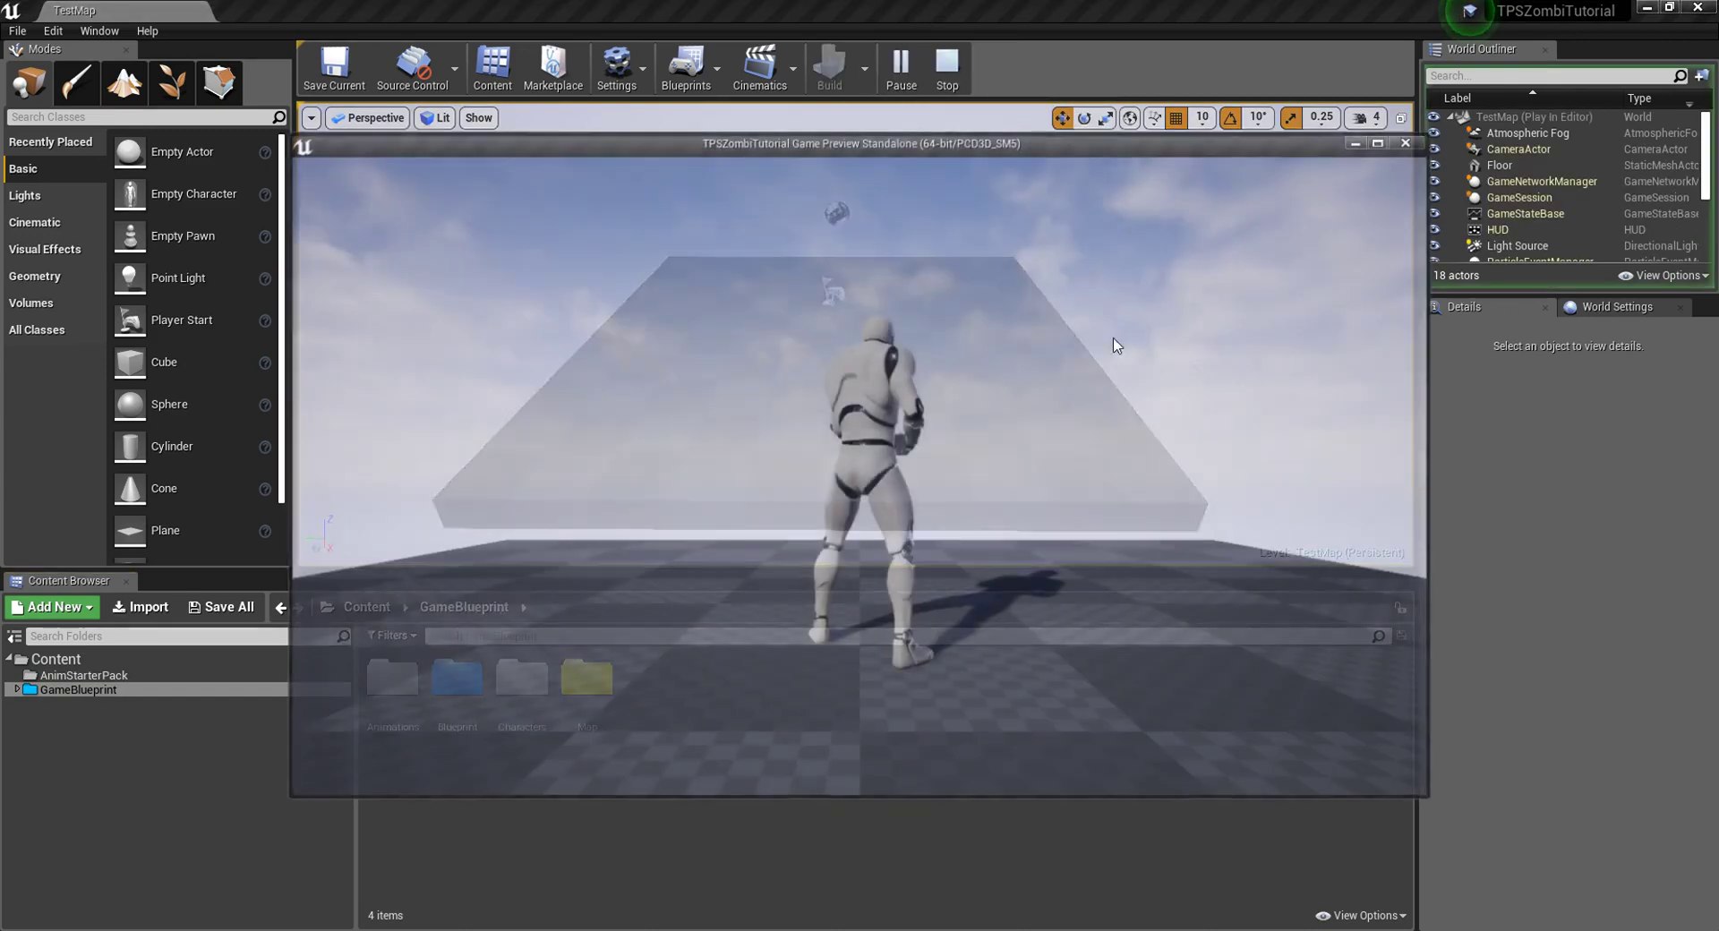
pyautogui.press('s')
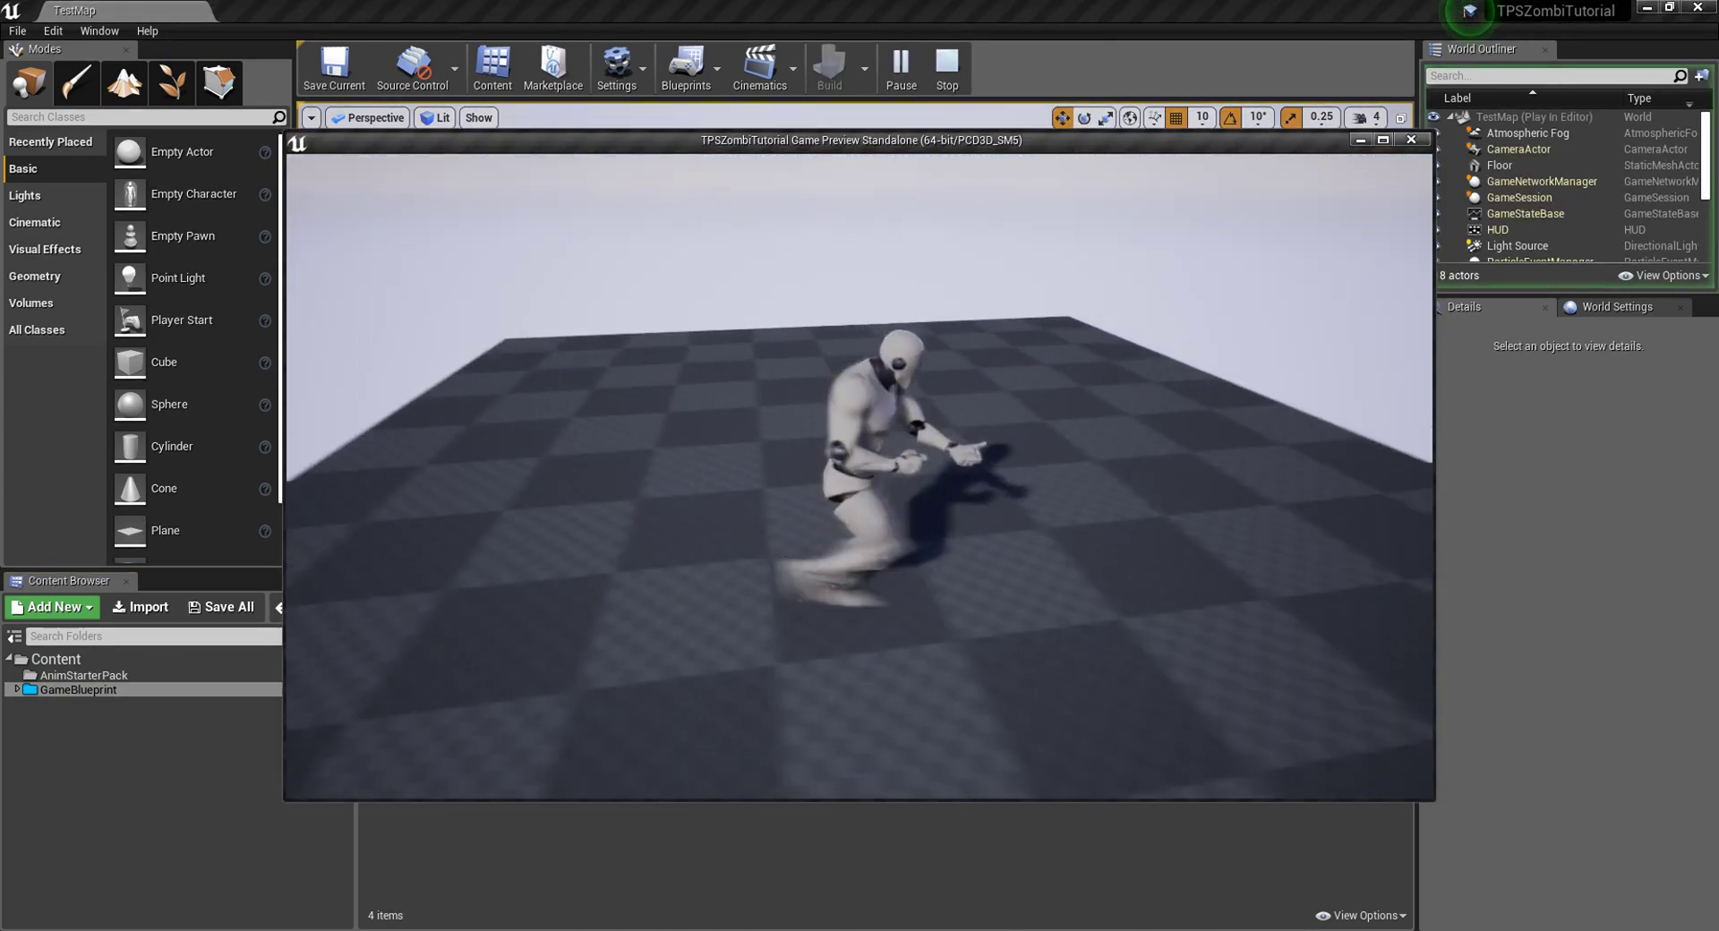
pyautogui.press('w')
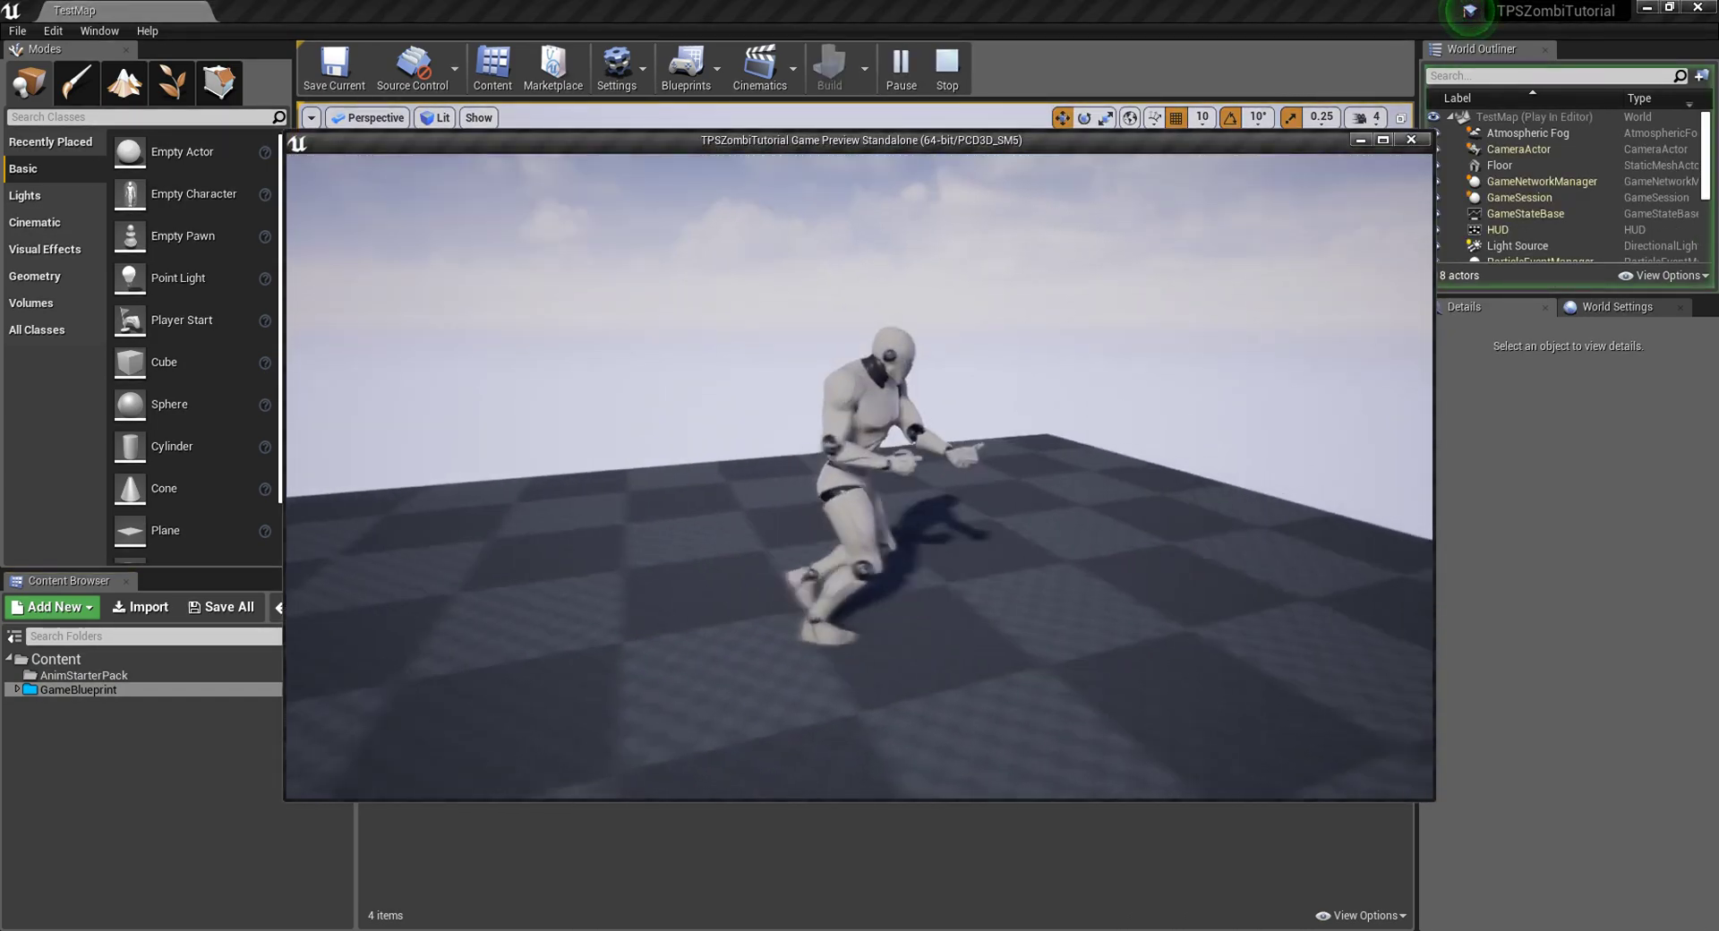
pyautogui.press('w')
pyautogui.press('Escape')
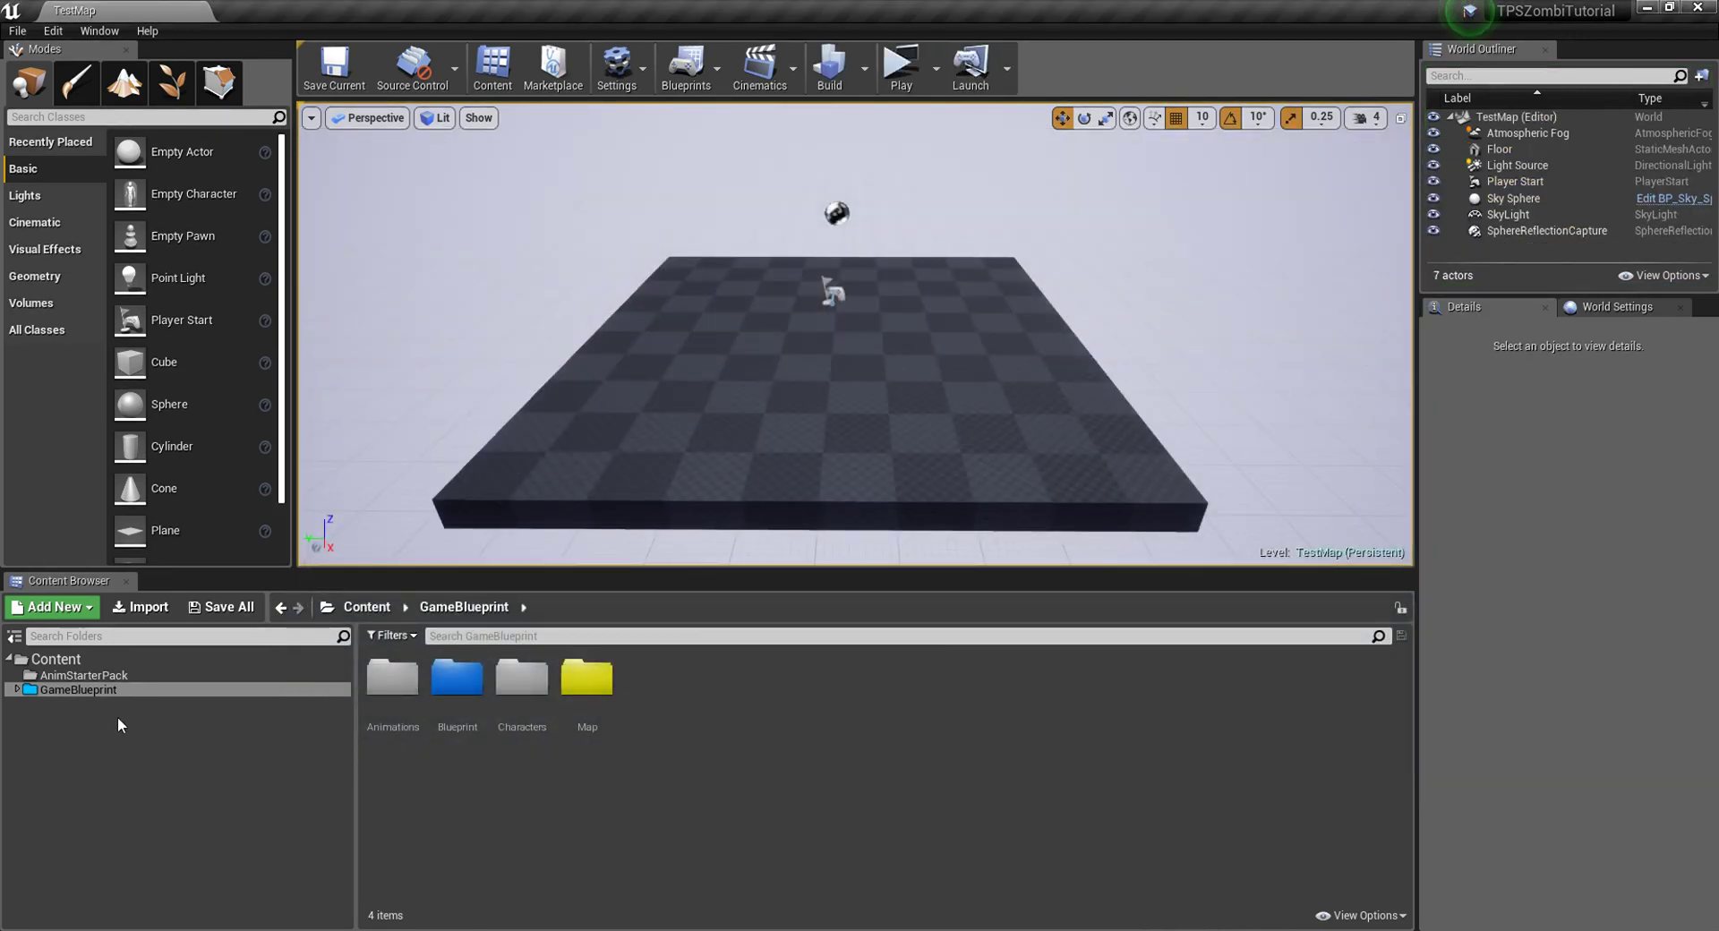
# Step: Preview the Reload_Shotgun_Hip and Jog_Rt_Rifle starter animations, then return to the top Content folder
pyautogui.click(100, 675)
pyautogui.scroll(-2, 806, 788)
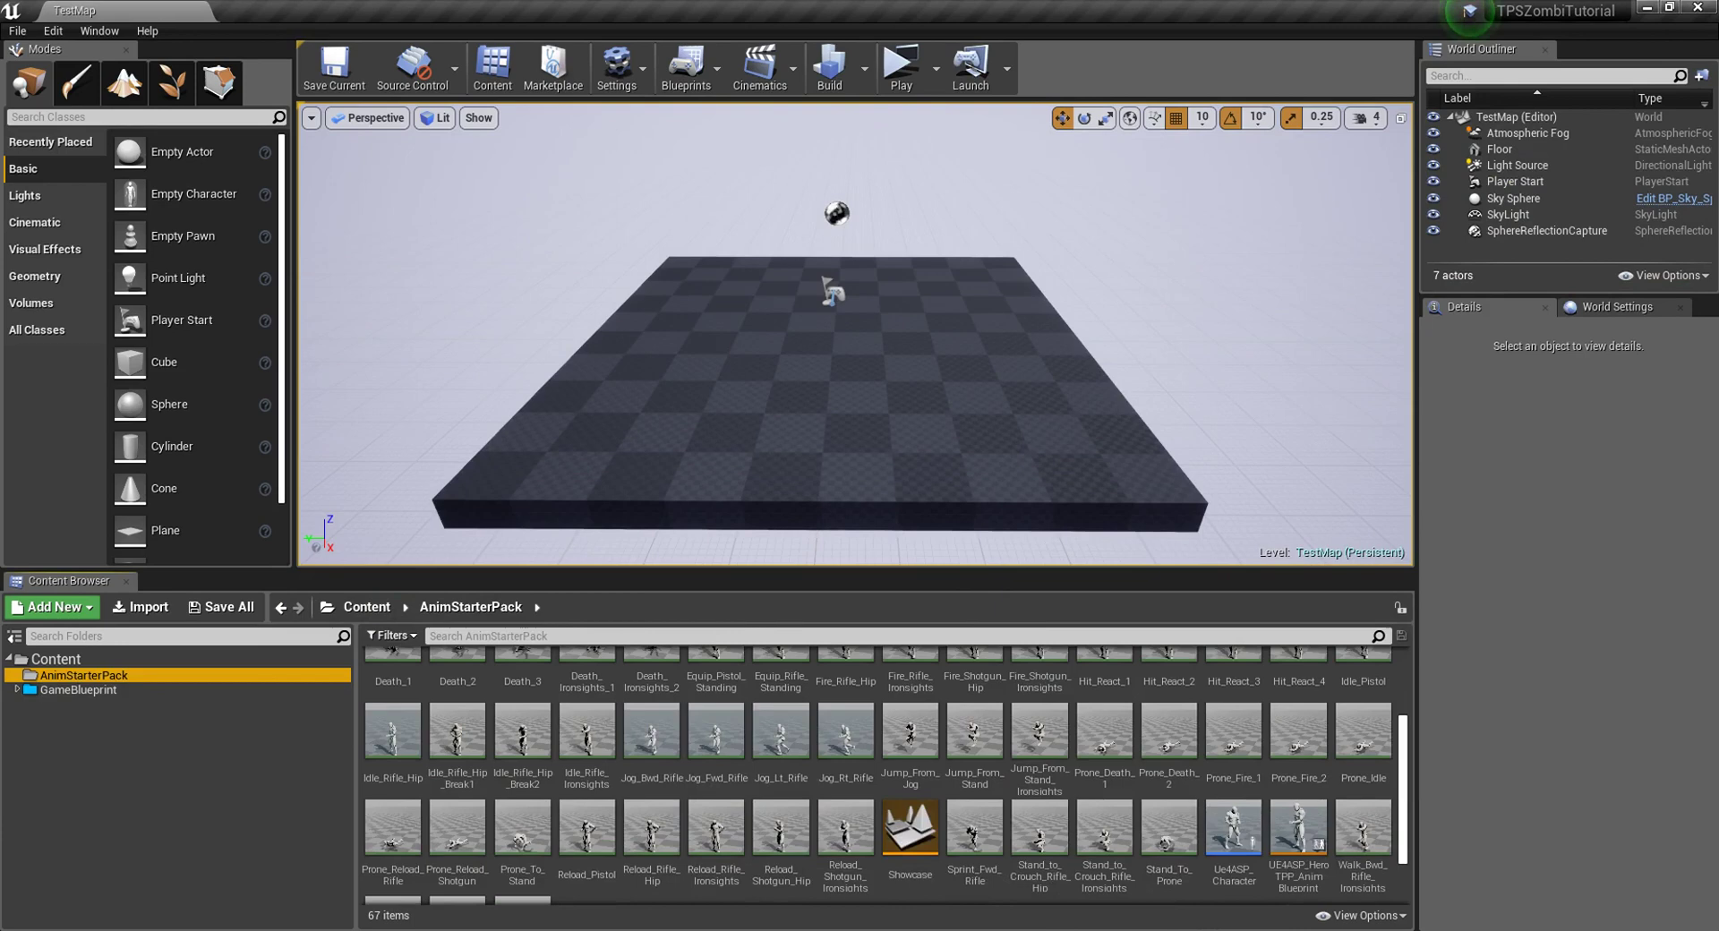
pyautogui.doubleClick(781, 828)
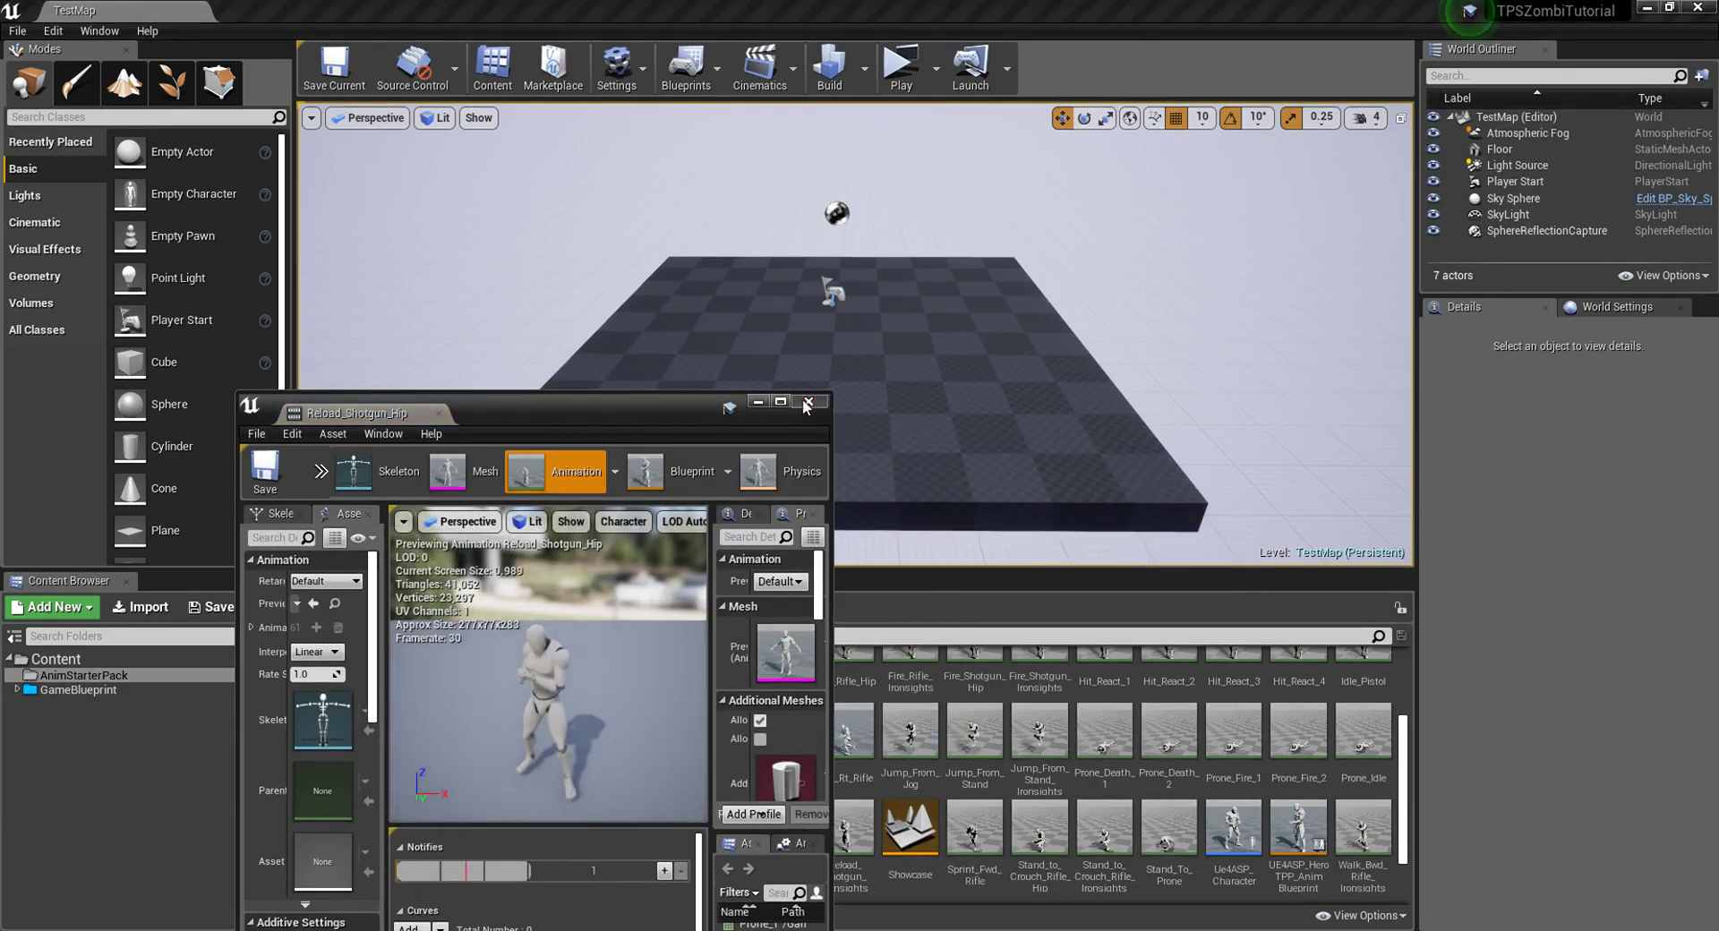
pyautogui.click(809, 400)
pyautogui.doubleClick(845, 734)
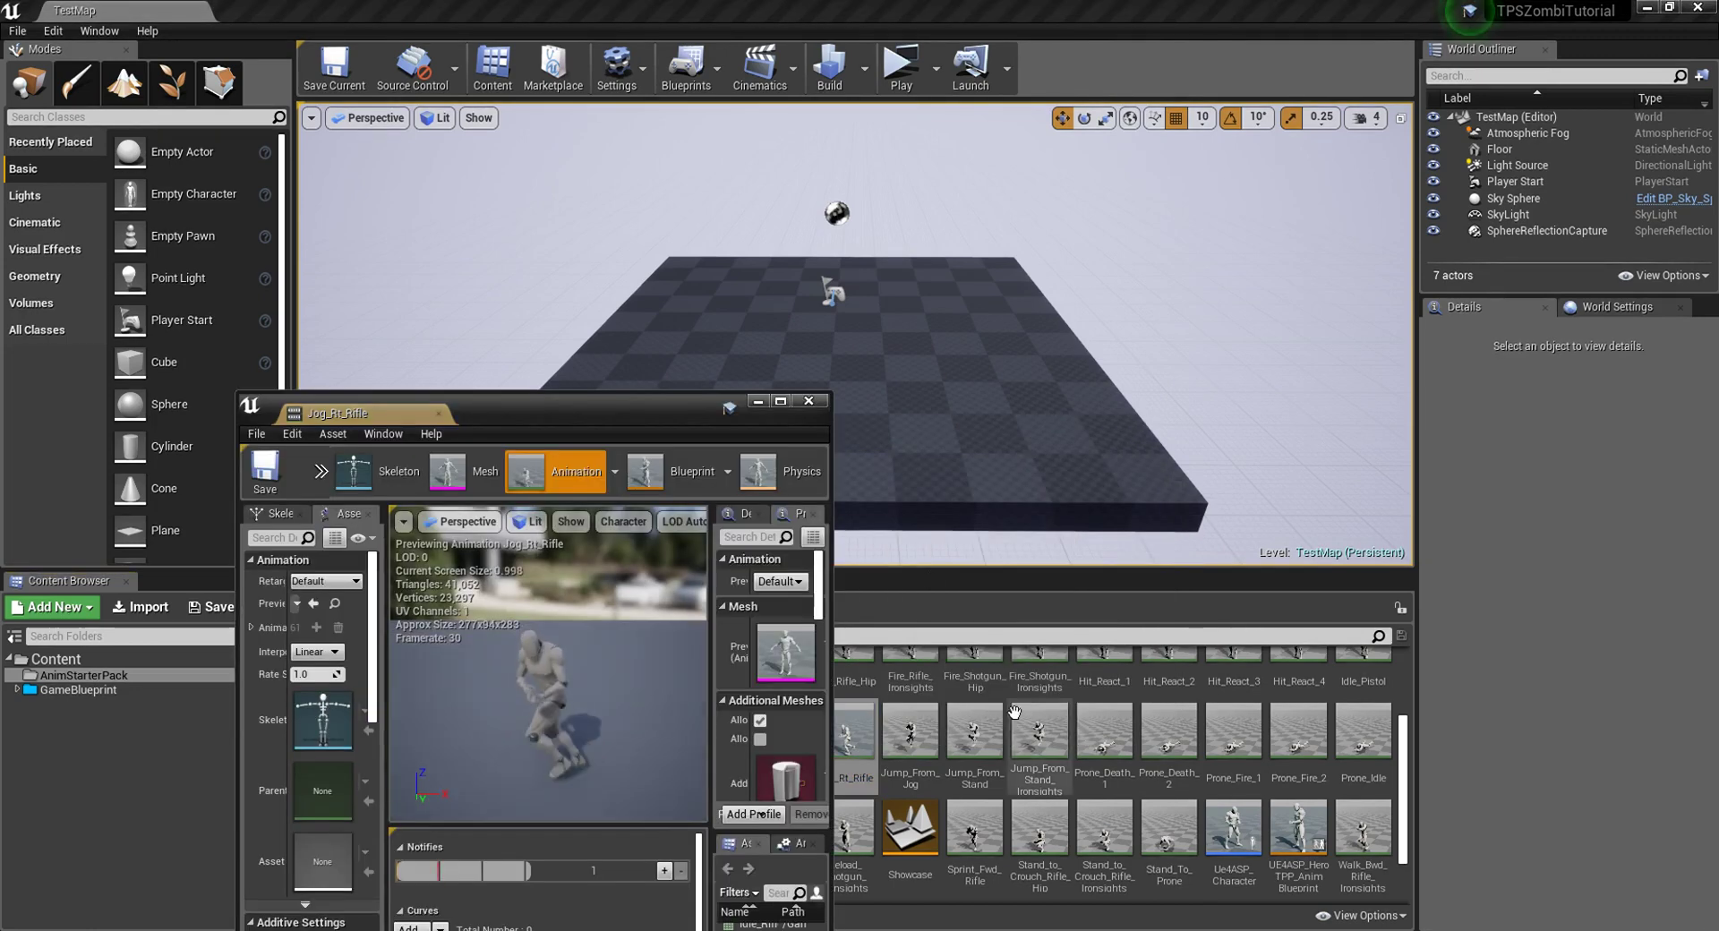
pyautogui.click(808, 400)
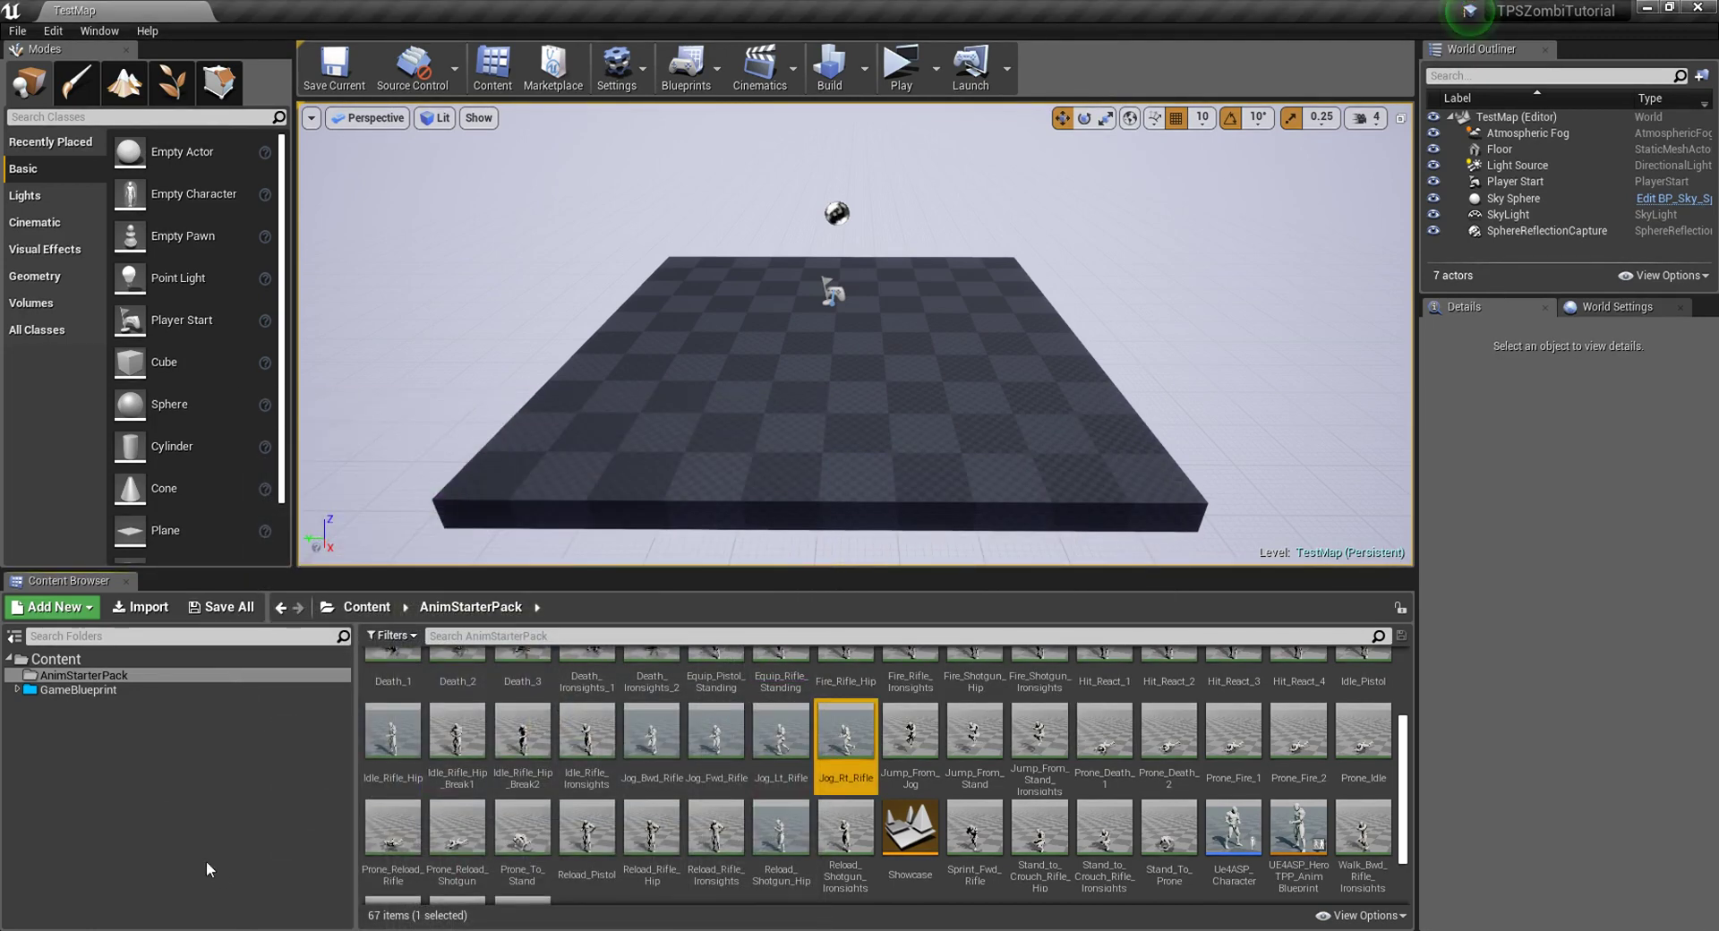
pyautogui.click(78, 689)
pyautogui.click(56, 659)
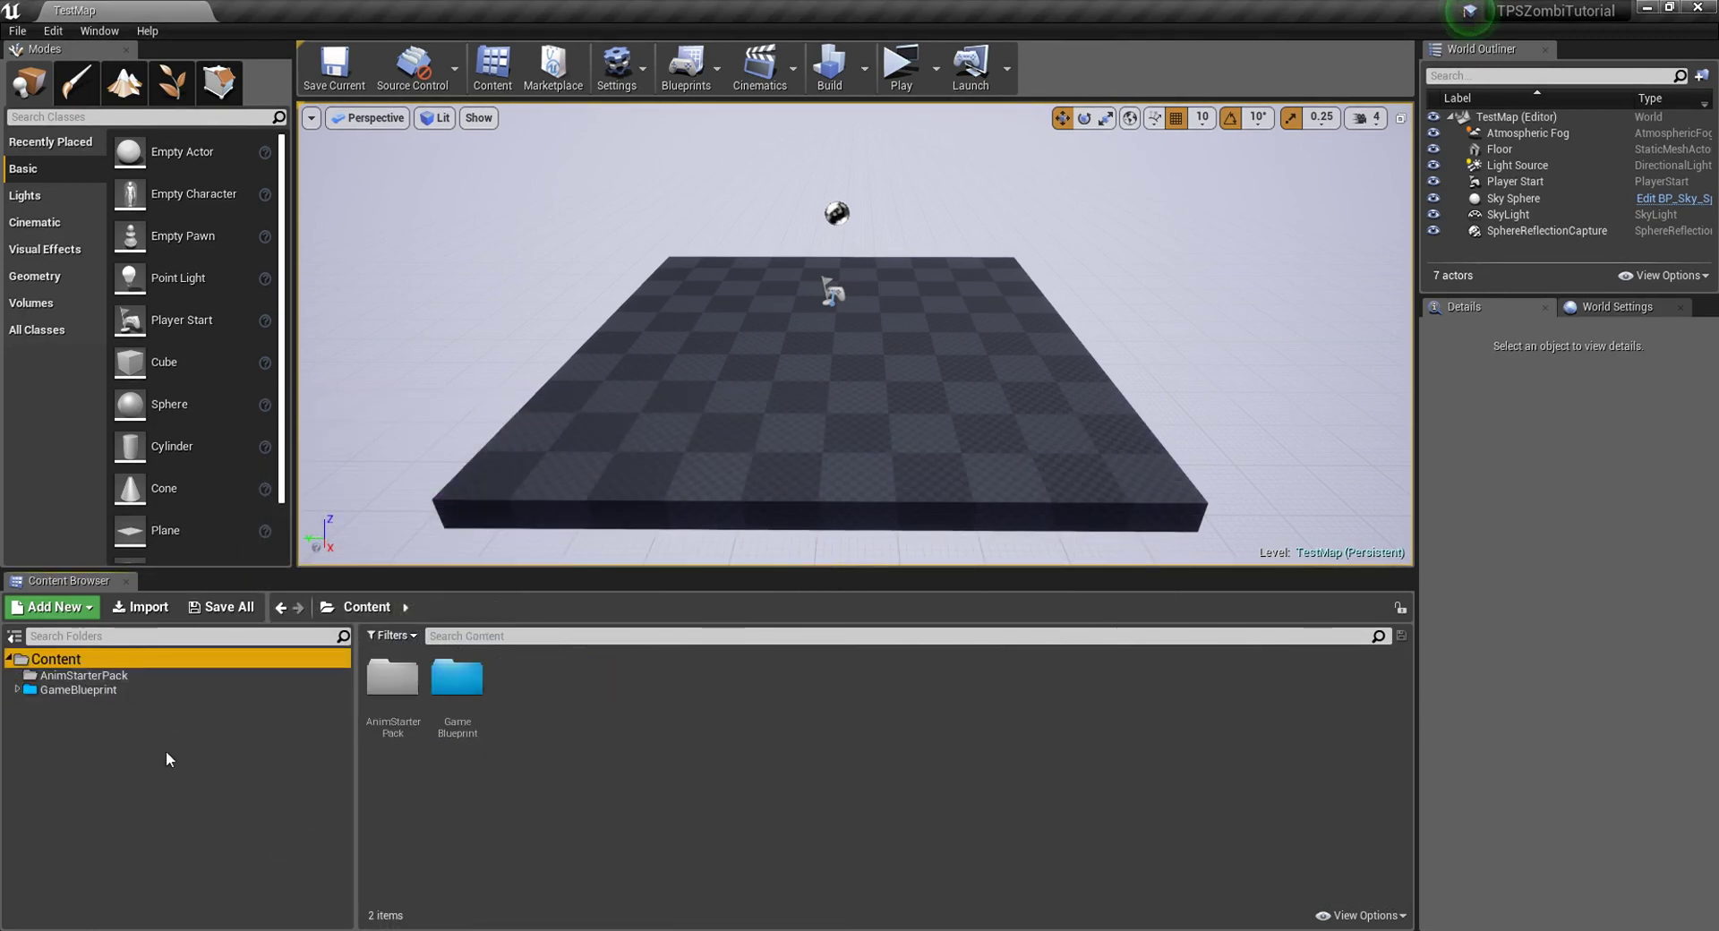
# Step: Add the Third Person Blueprint feature pack from Add Feature or Content Pack
pyautogui.click(54, 607)
pyautogui.moveTo(110, 54)
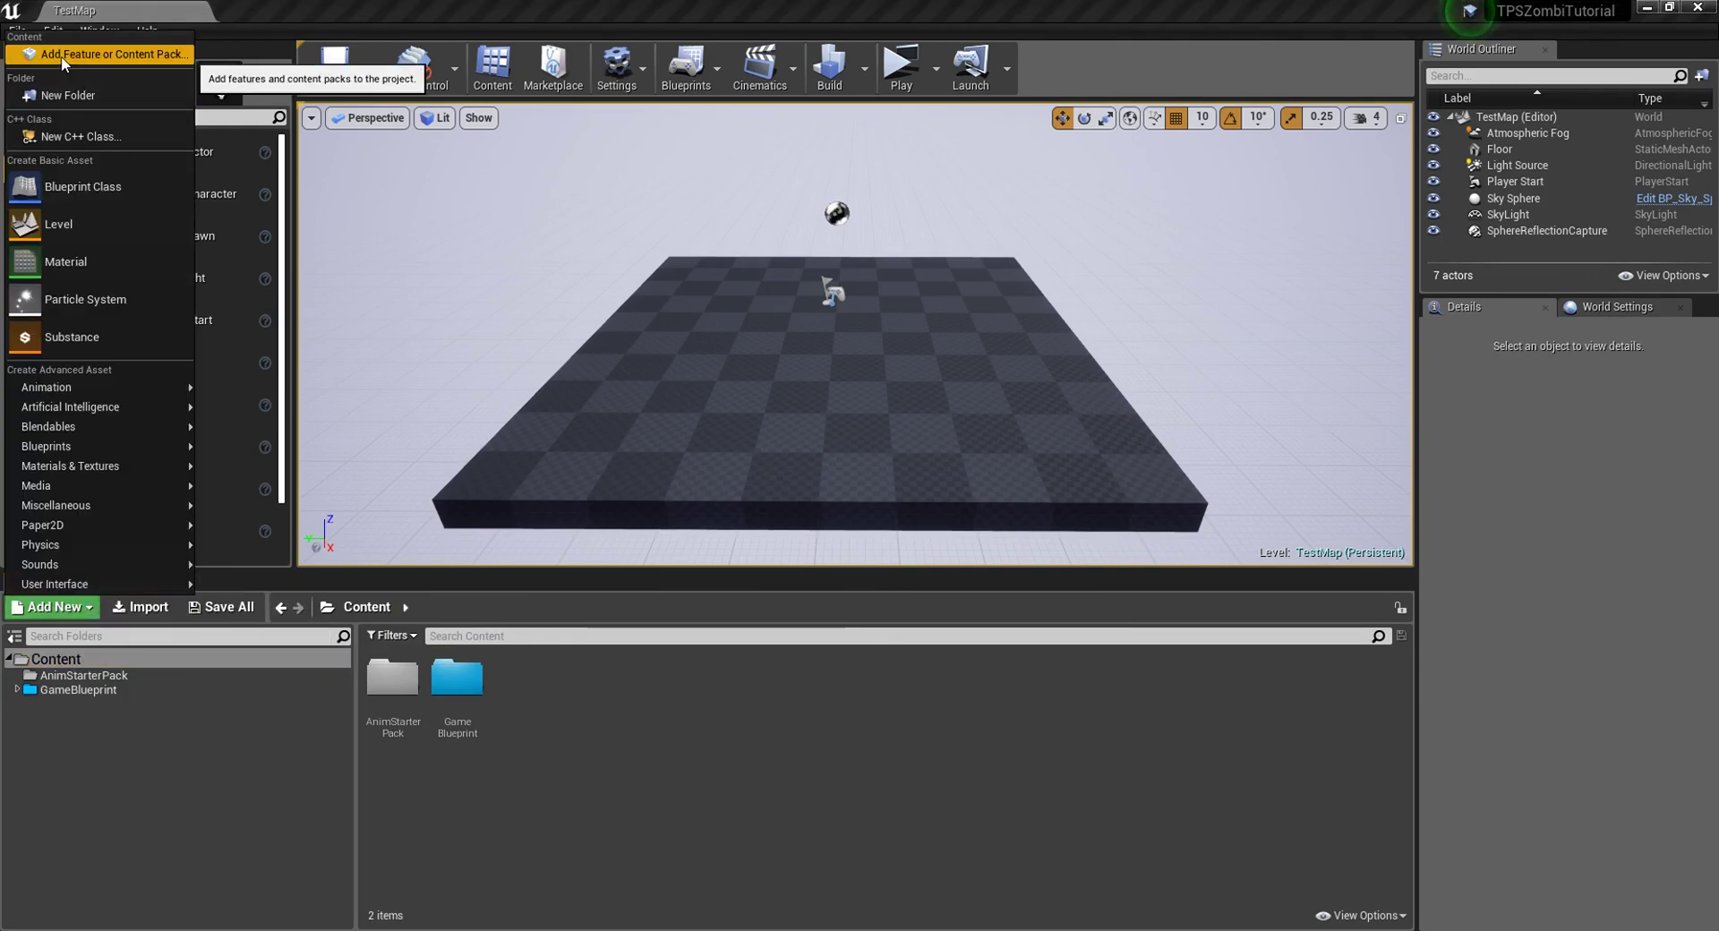
pyautogui.click(138, 54)
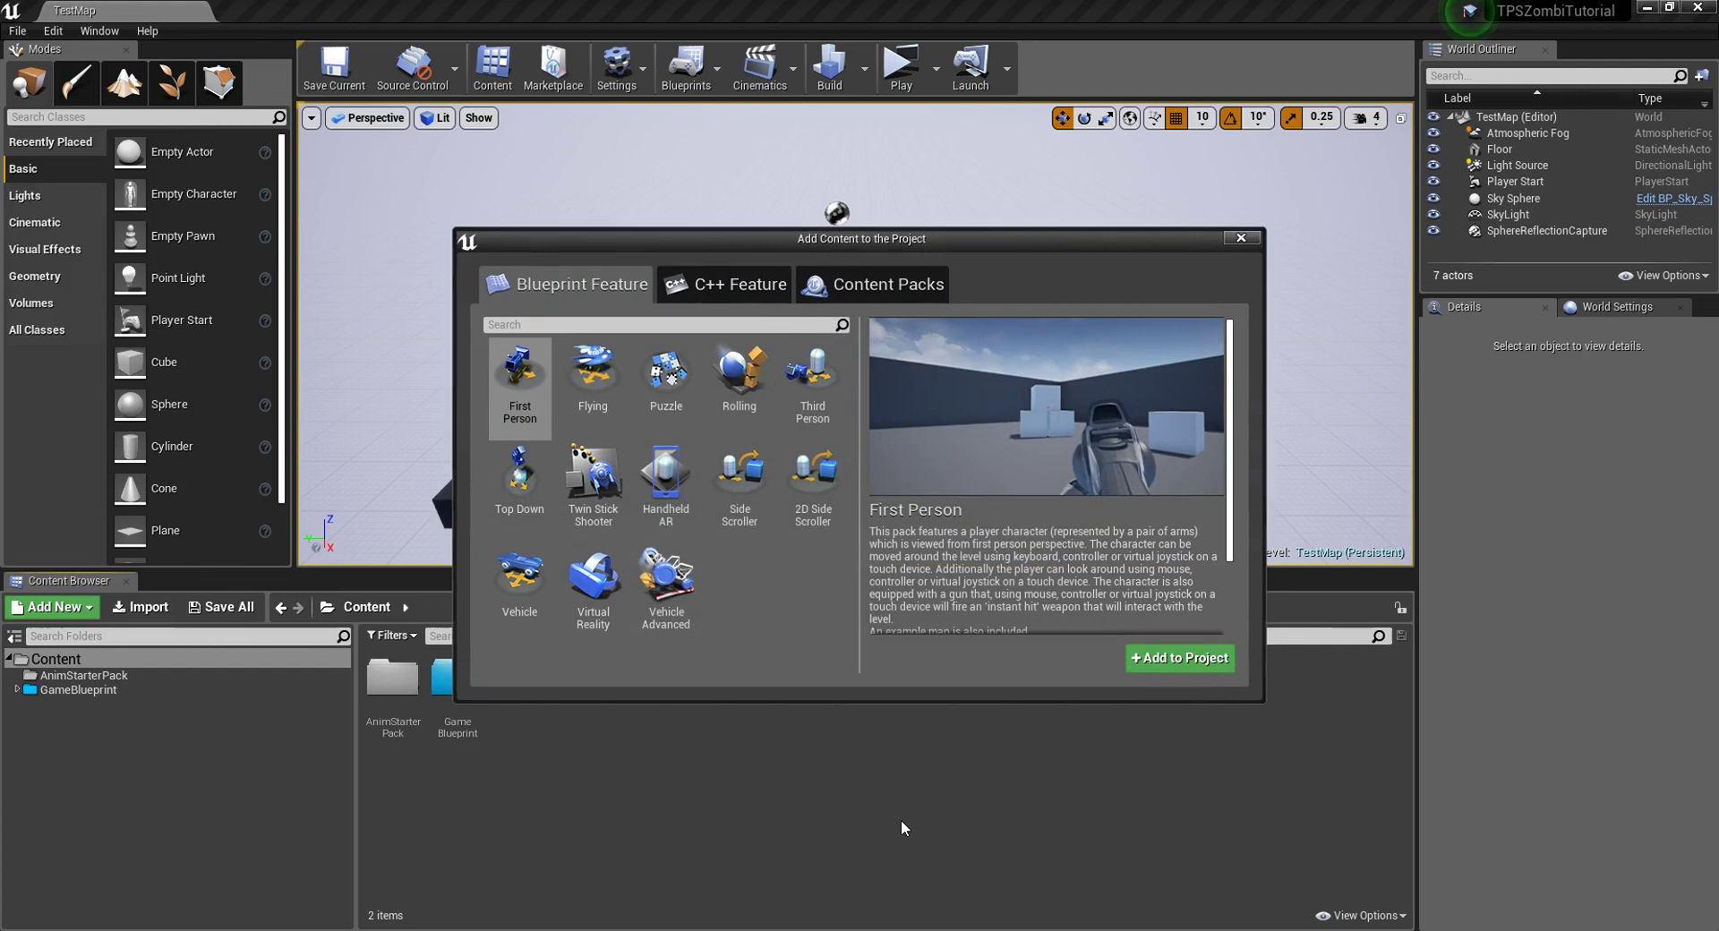
pyautogui.click(829, 391)
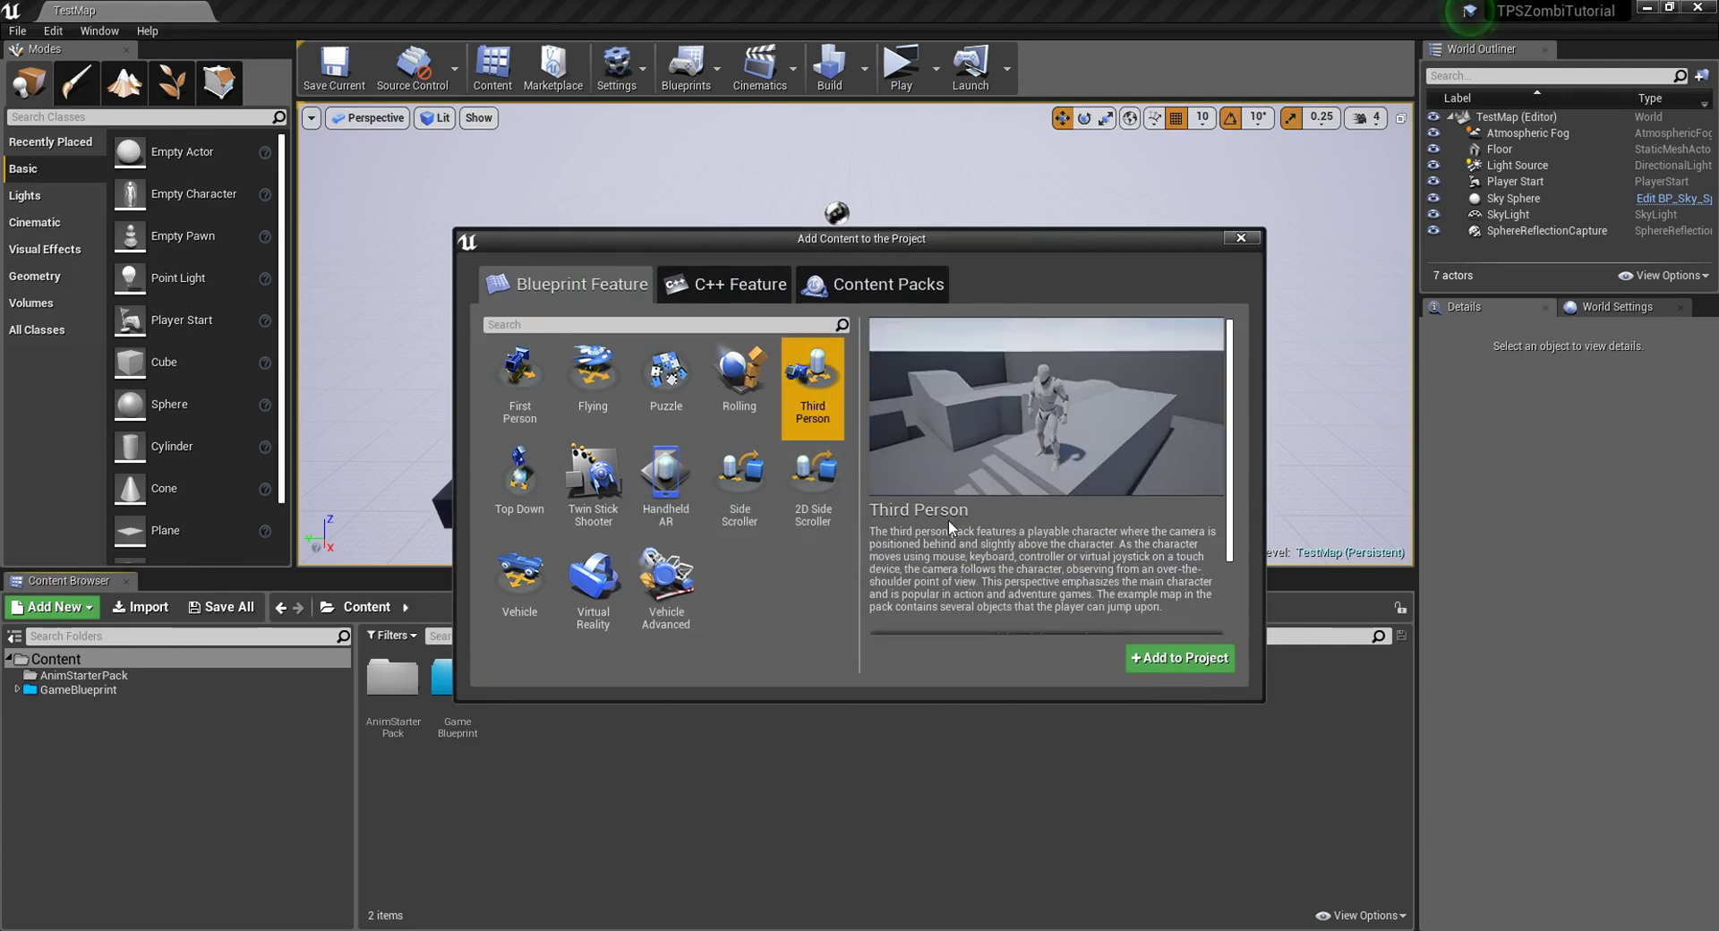
pyautogui.scroll(-3, 978, 507)
pyautogui.scroll(3, 1026, 532)
pyautogui.click(1176, 665)
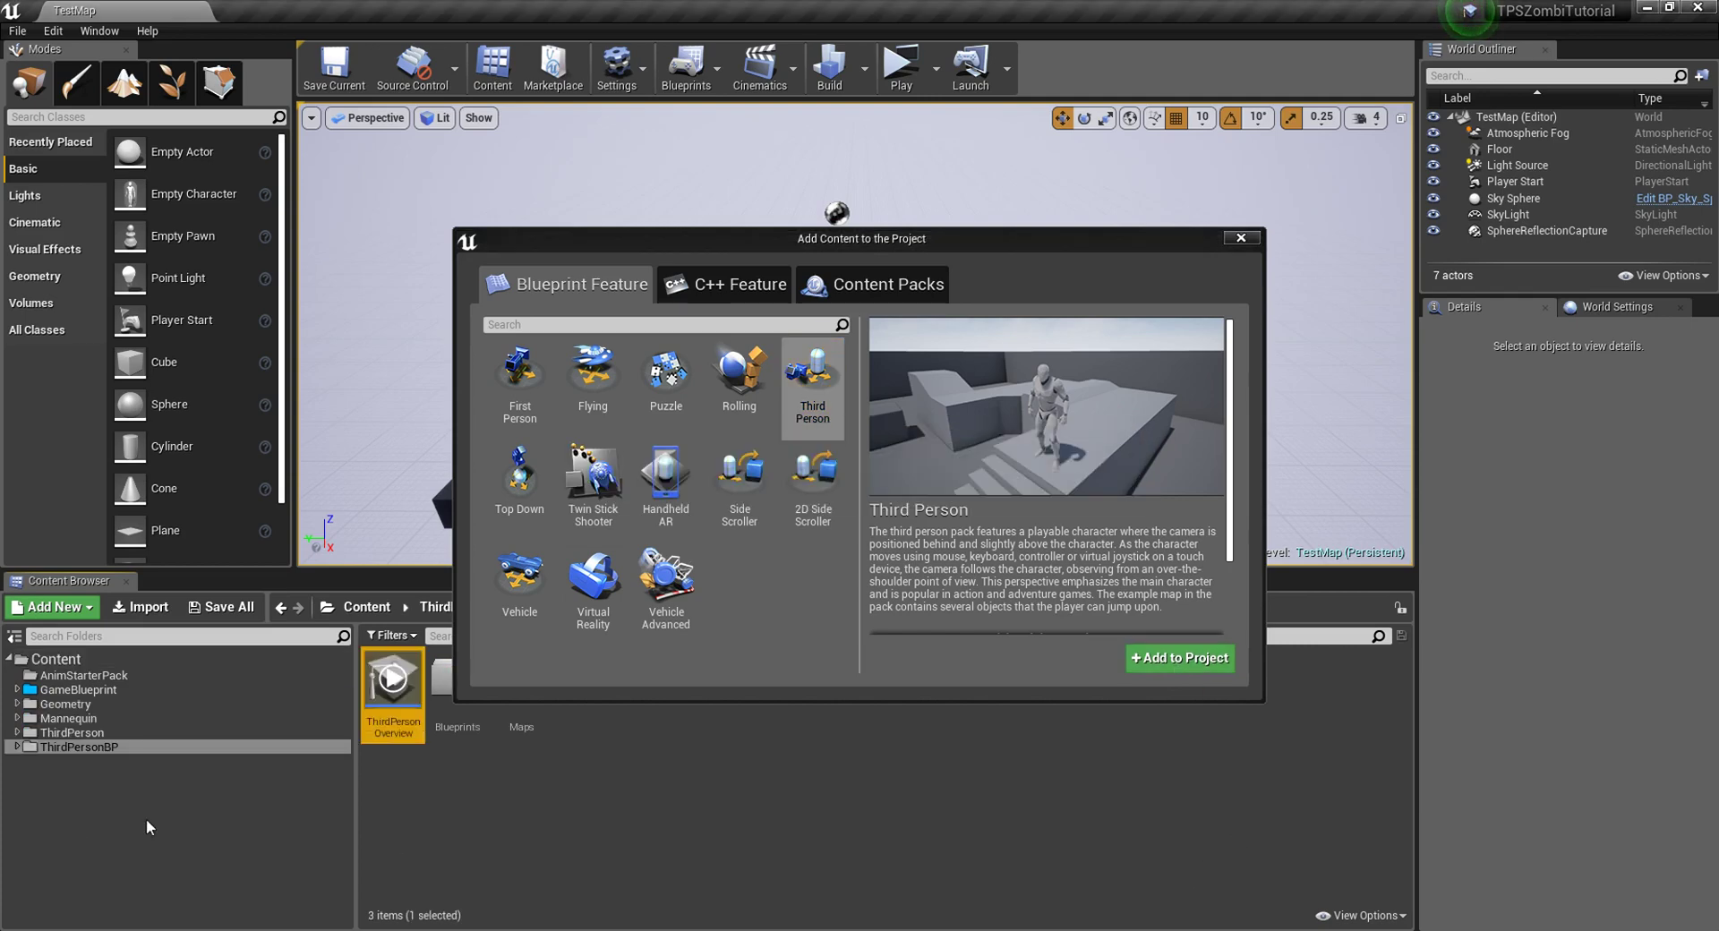
# Step: Browse the new Mannequin, ThirdPerson and ThirdPersonBP folders and their subfolders
pyautogui.click(1240, 238)
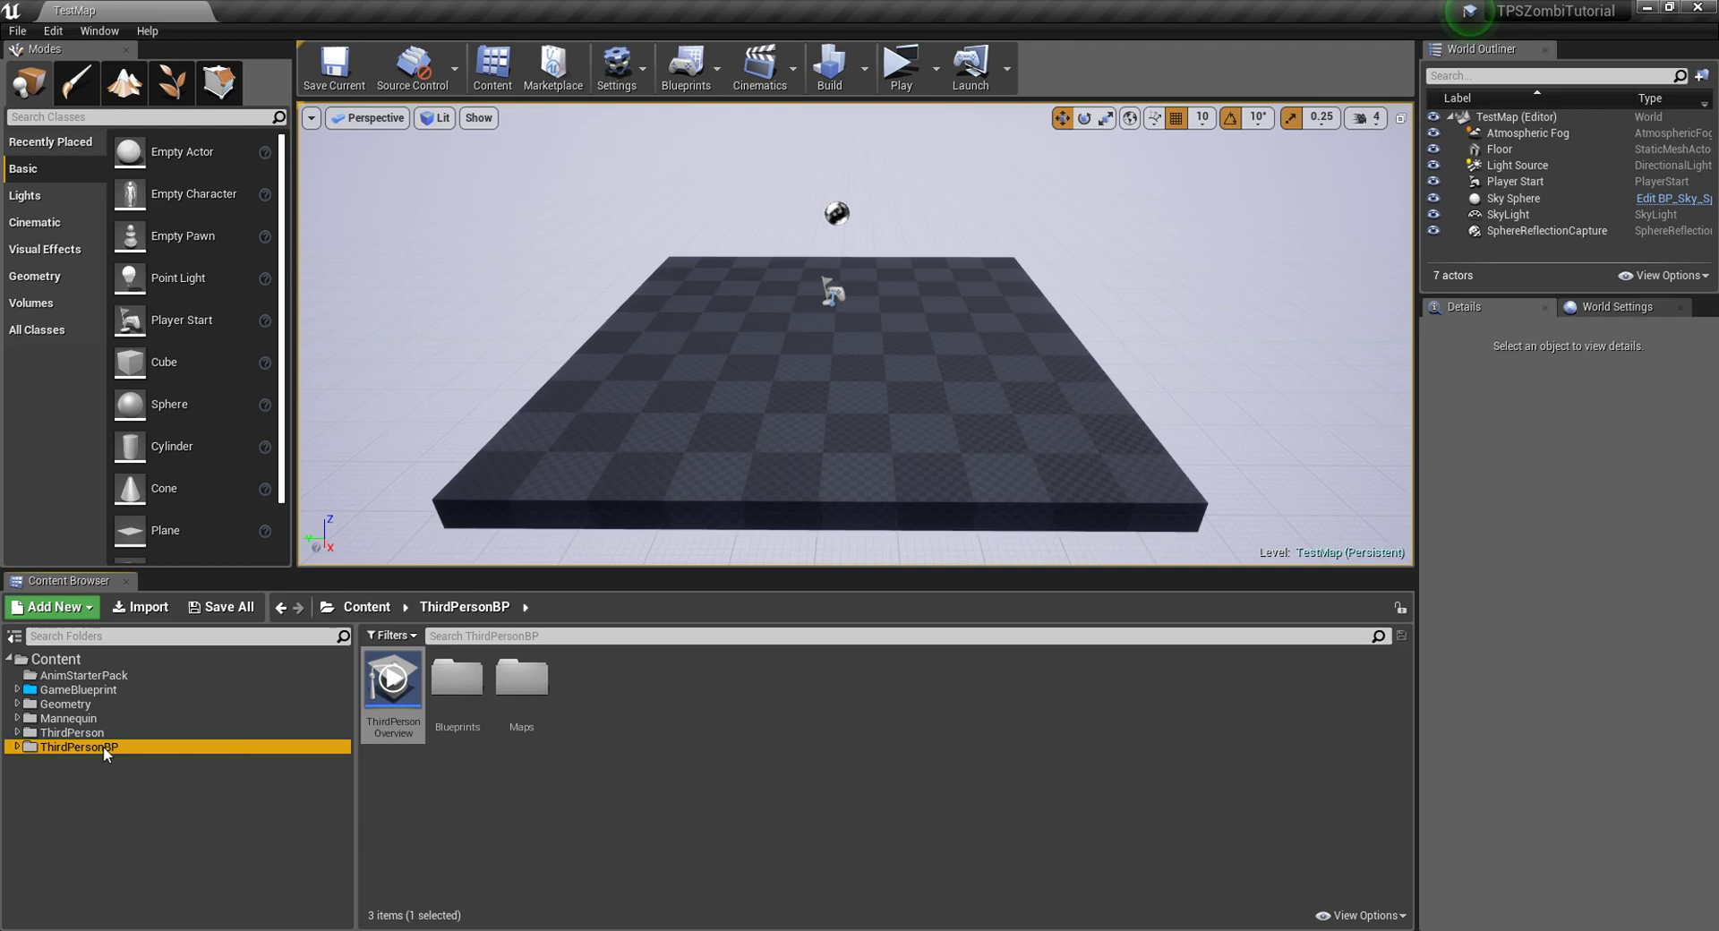
pyautogui.click(71, 705)
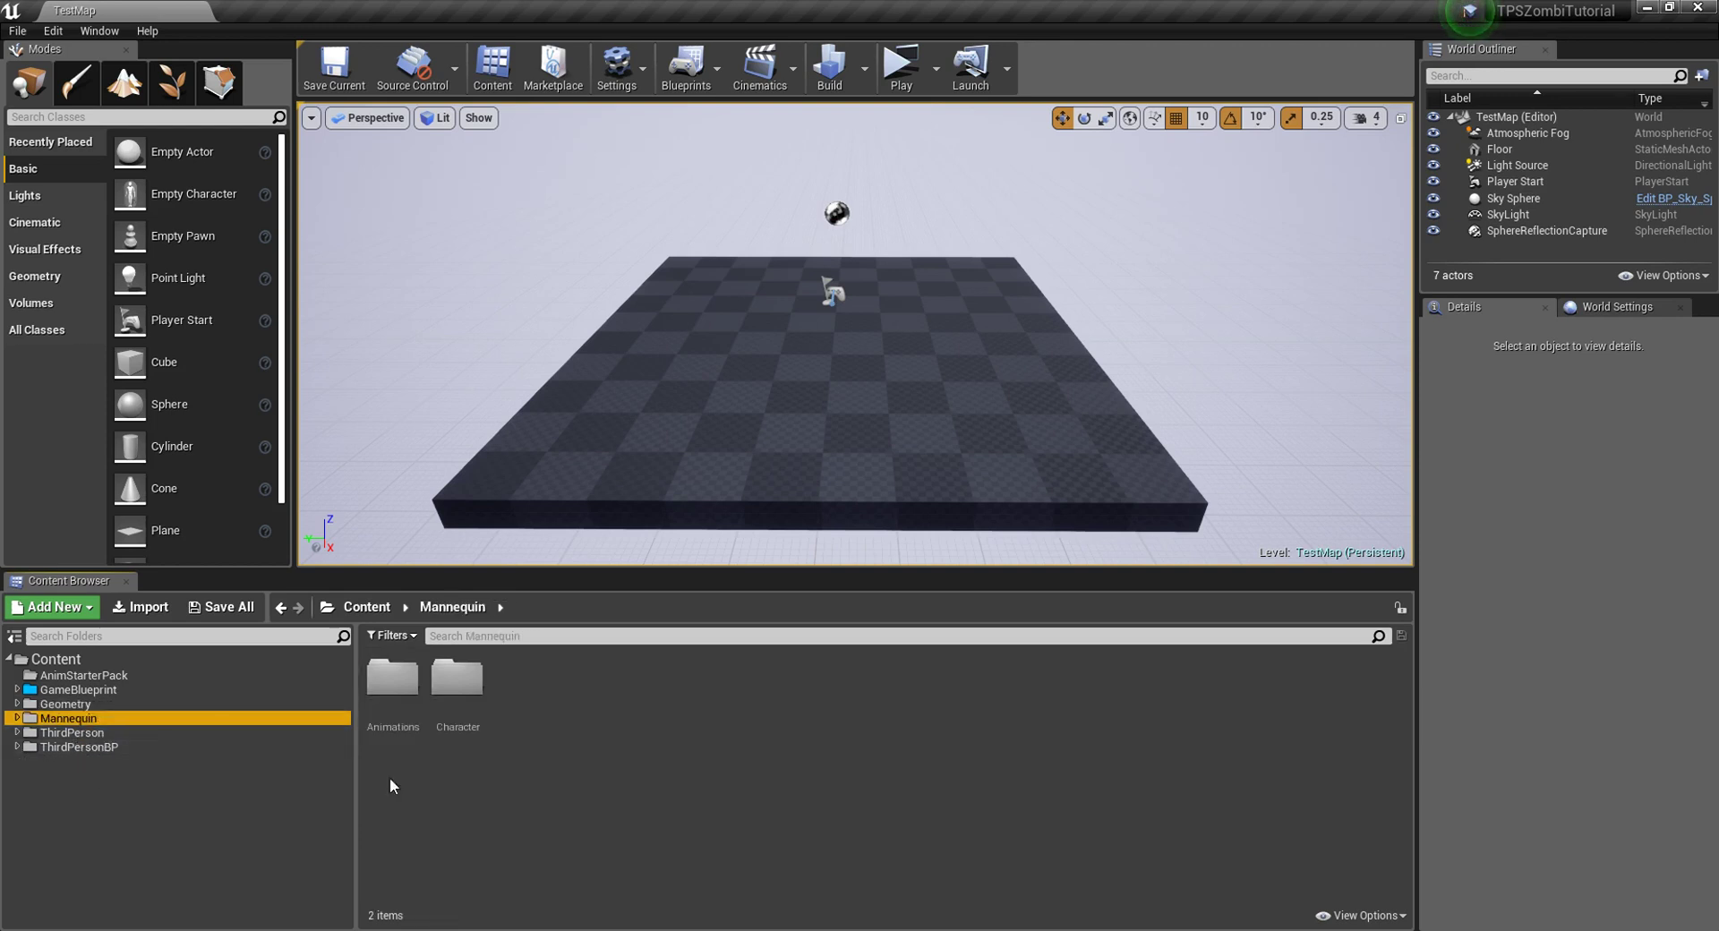
pyautogui.doubleClick(394, 689)
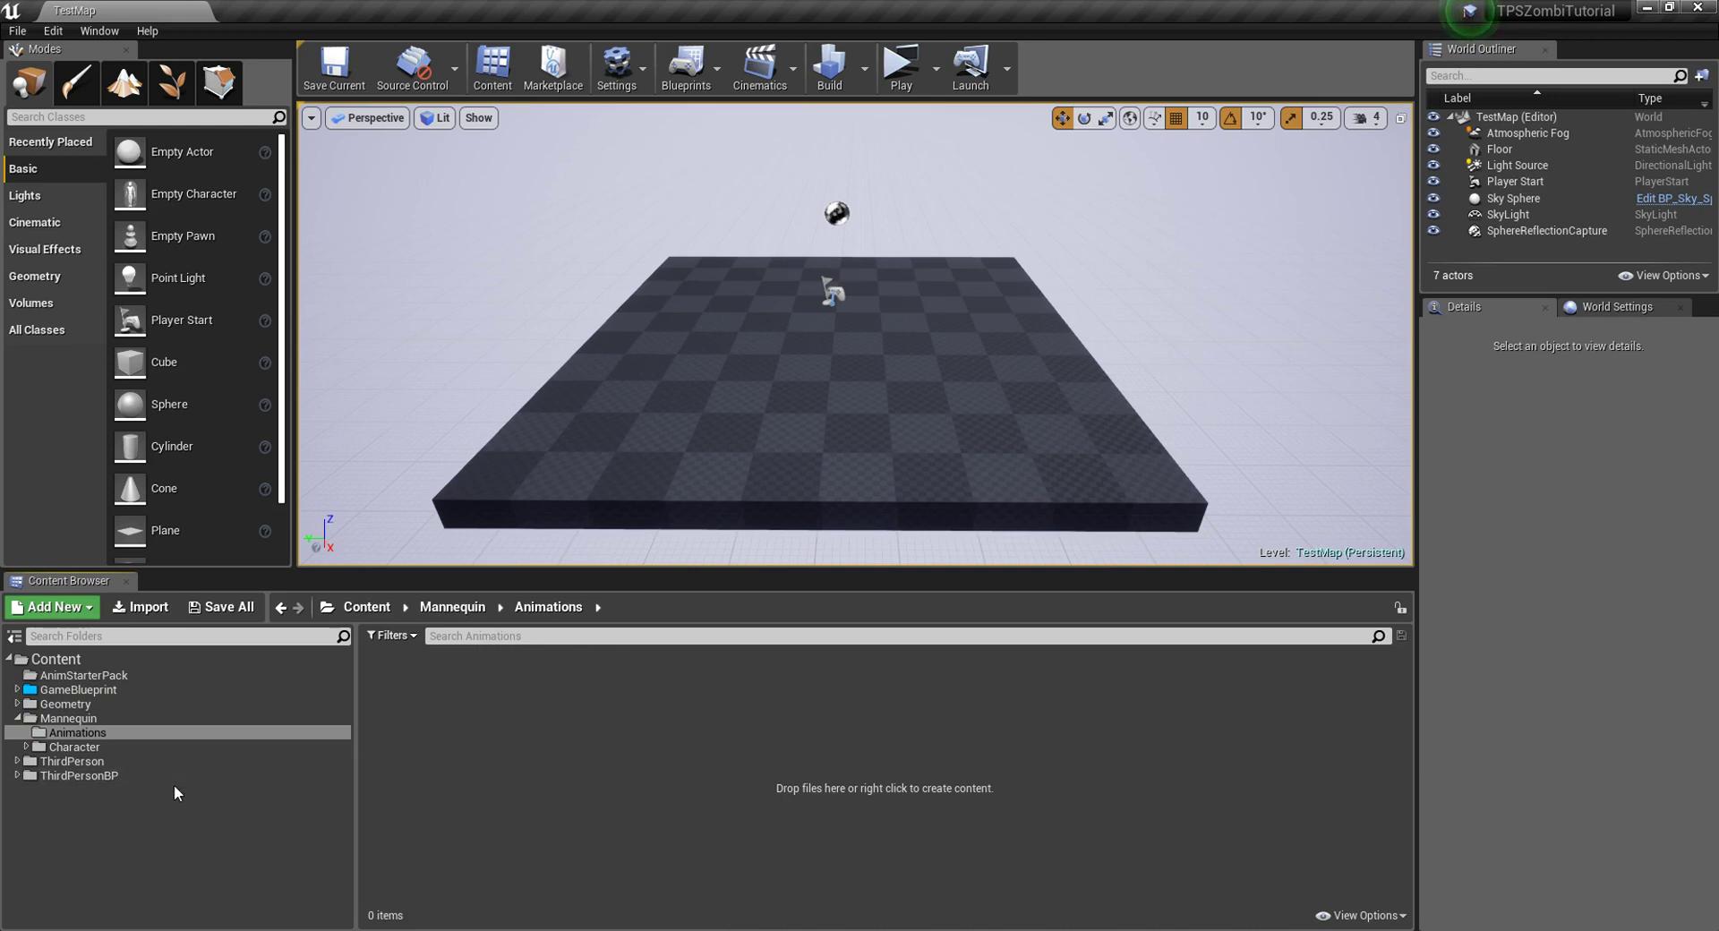
pyautogui.click(74, 762)
pyautogui.click(107, 776)
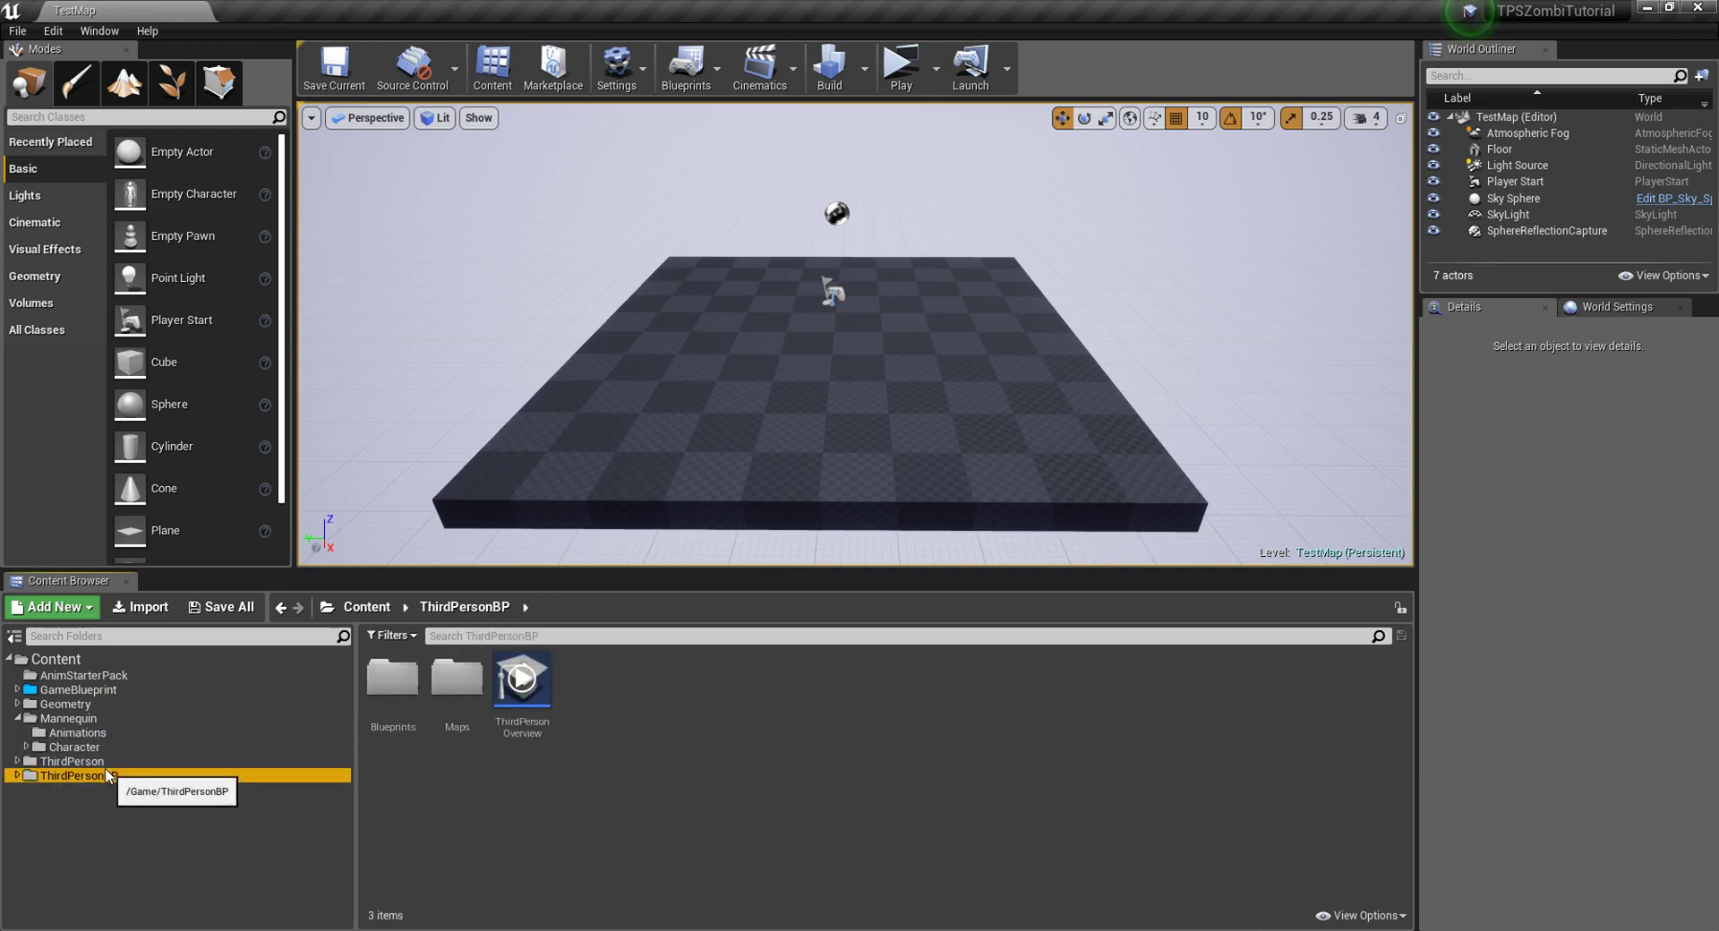
pyautogui.click(74, 746)
pyautogui.click(80, 718)
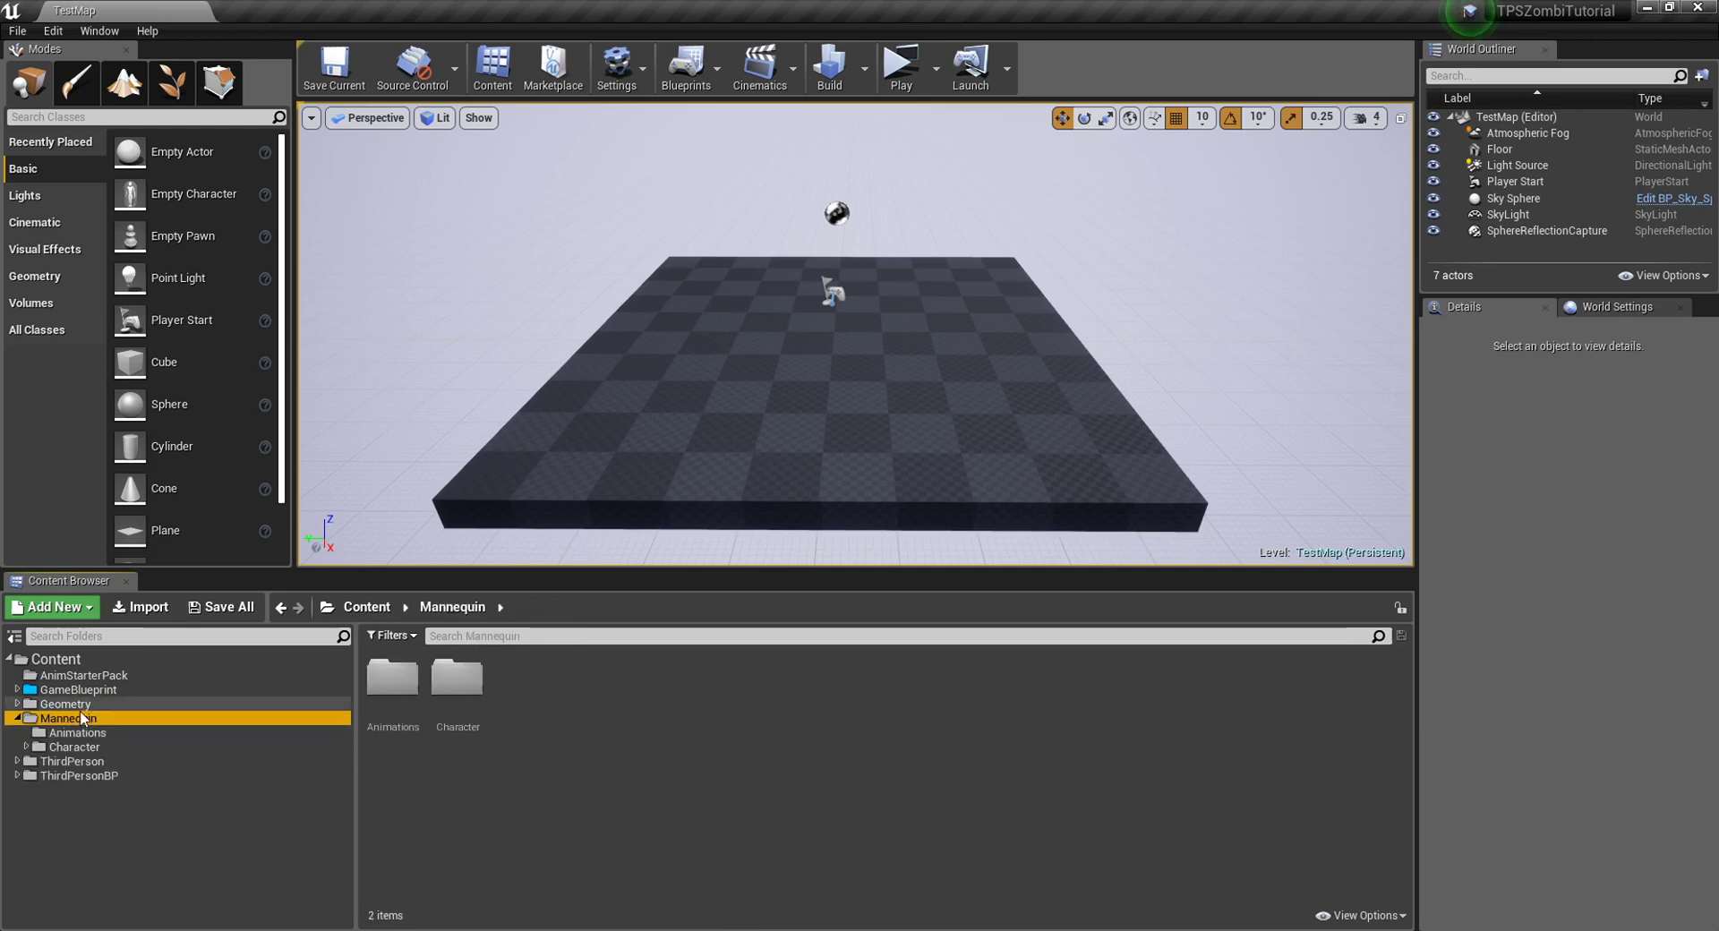
pyautogui.click(88, 732)
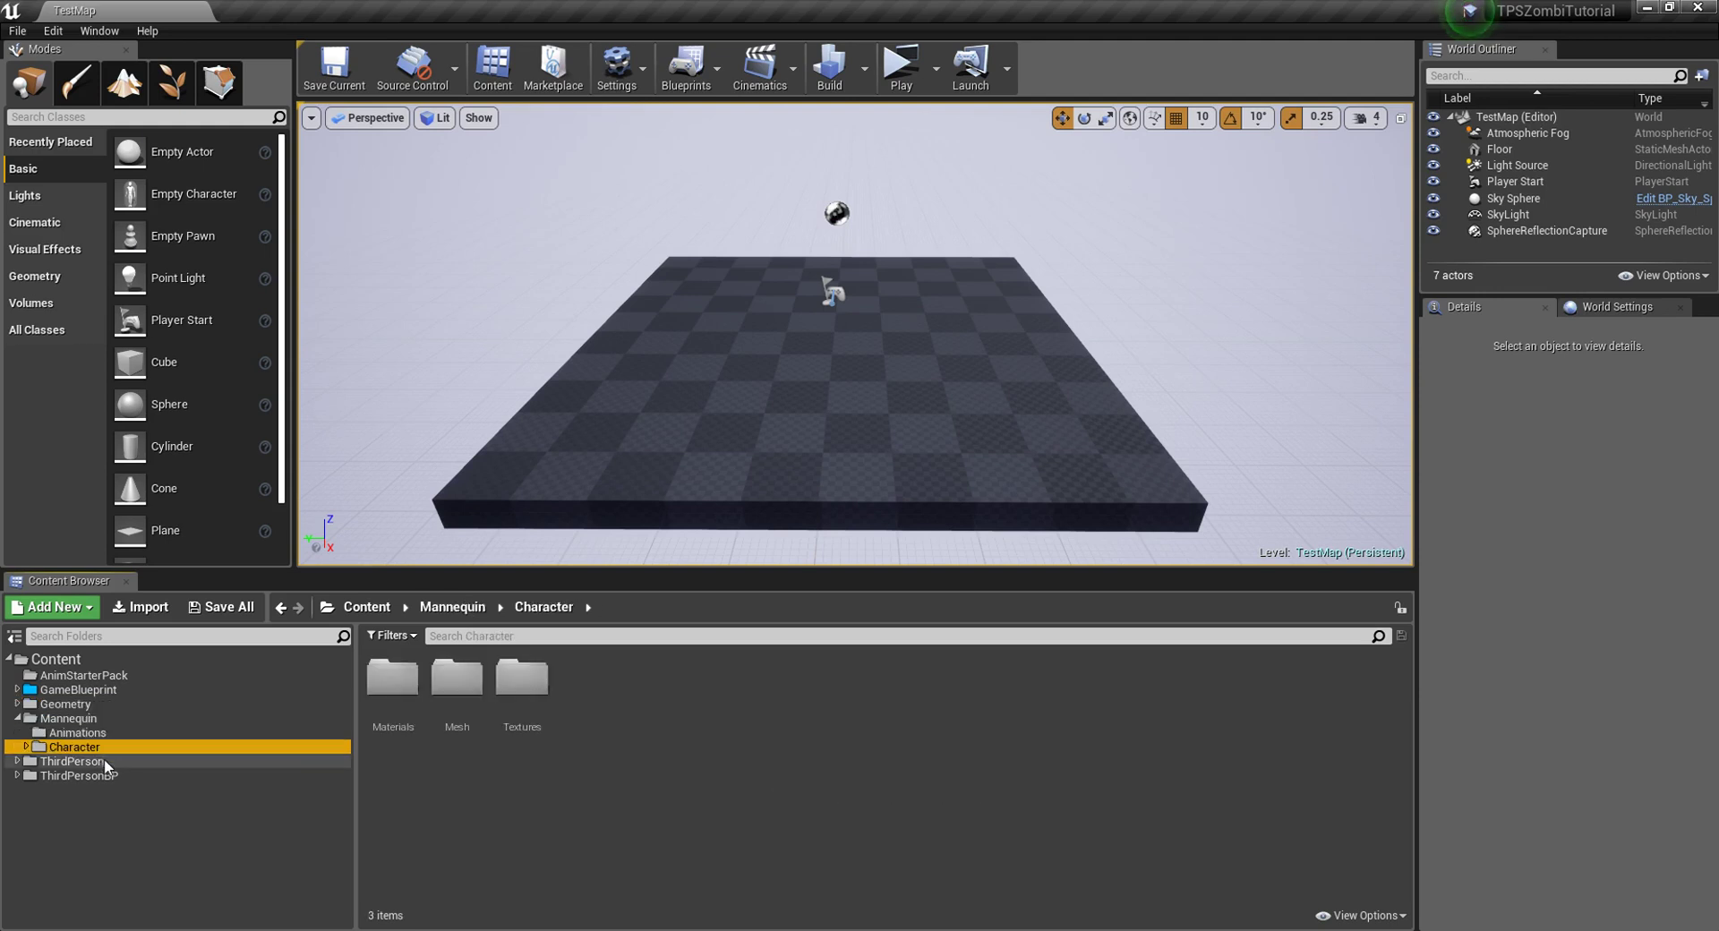
pyautogui.click(105, 762)
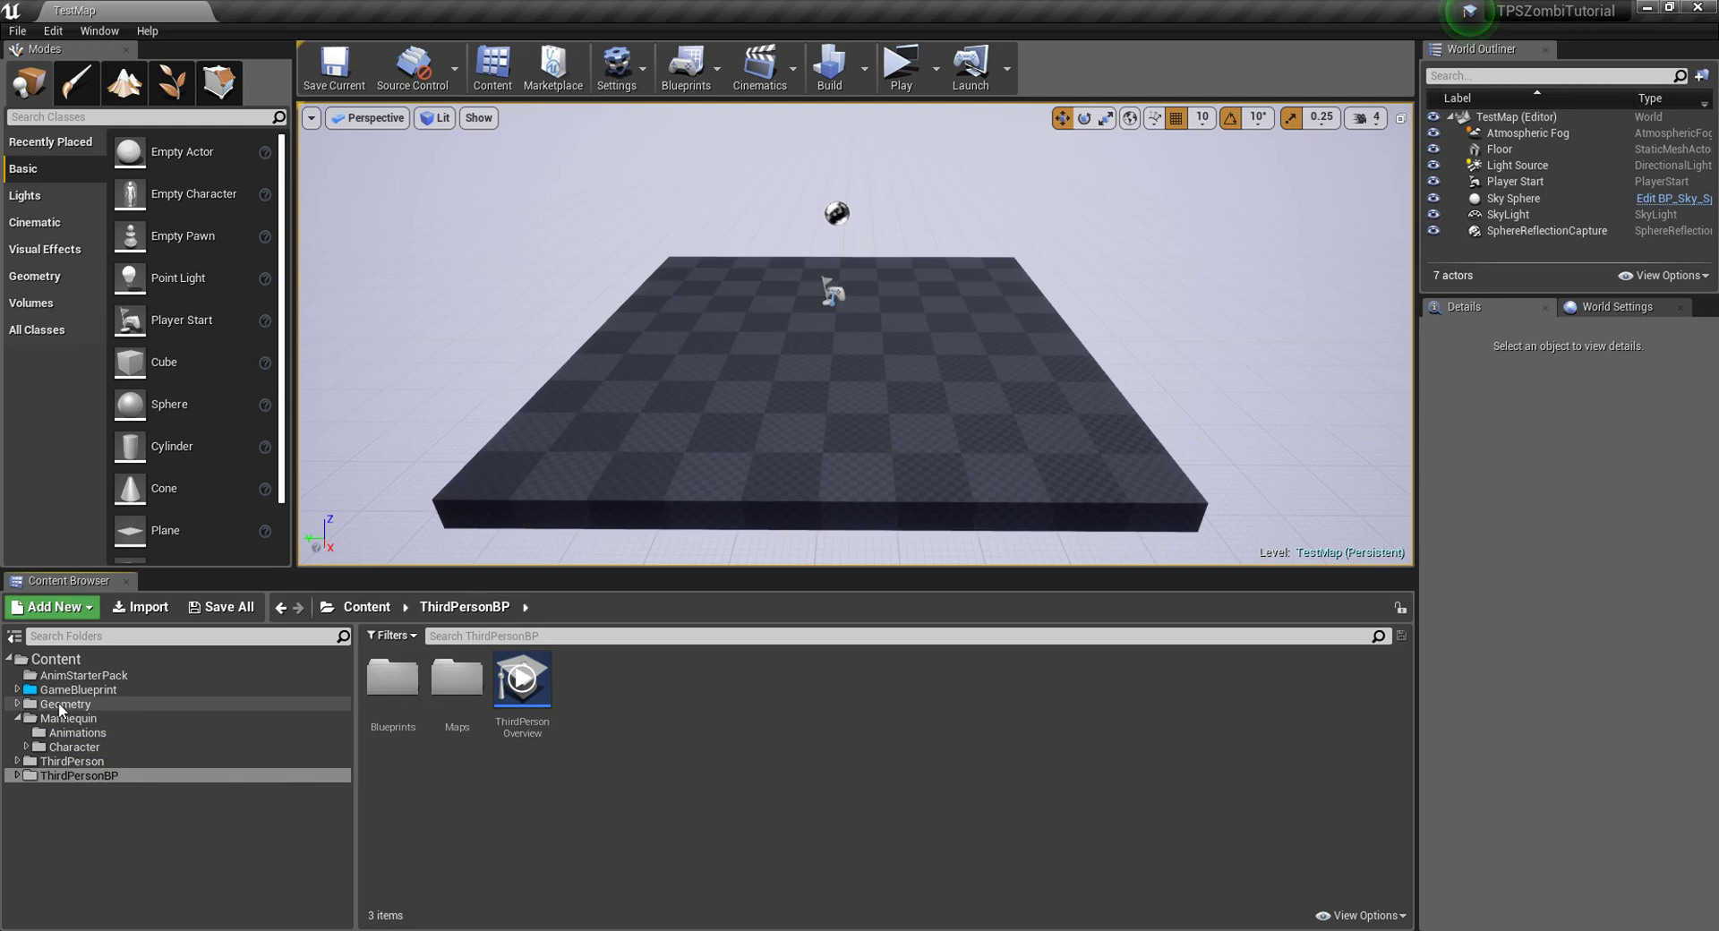
# Step: Check Geometry, ThirdPersonBP Blueprints and Maps, then multi-select every folder from Geometry to Maps
pyautogui.click(61, 705)
pyautogui.click(73, 773)
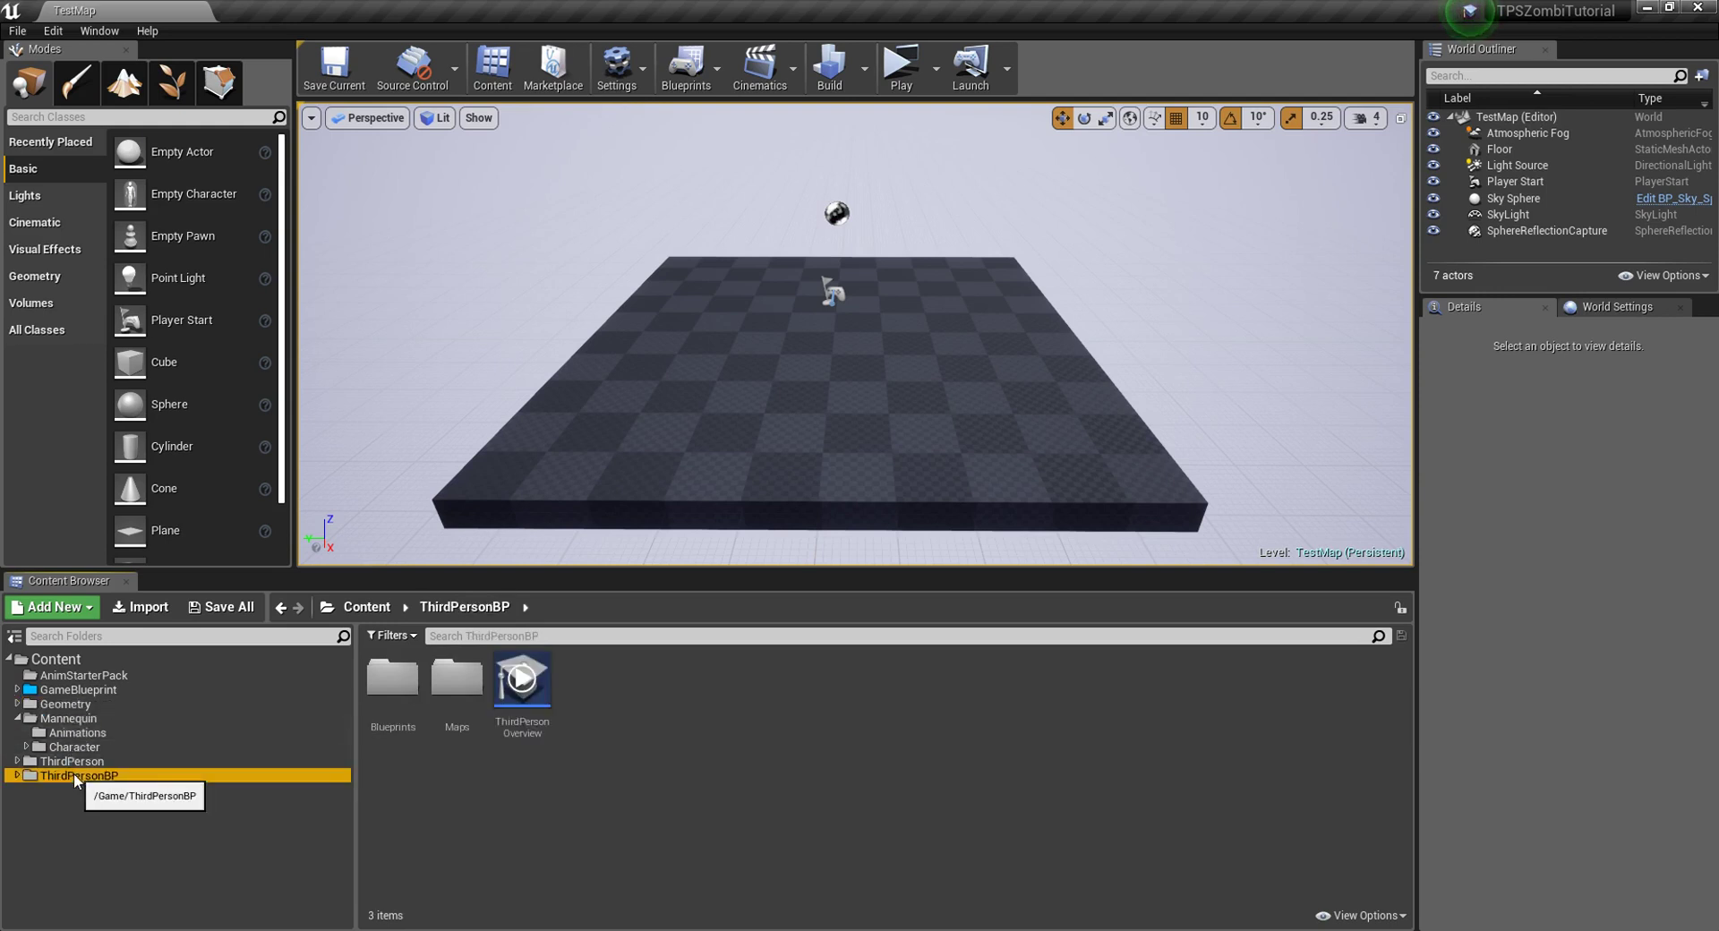
pyautogui.doubleClick(73, 774)
pyautogui.click(392, 685)
pyautogui.doubleClick(392, 685)
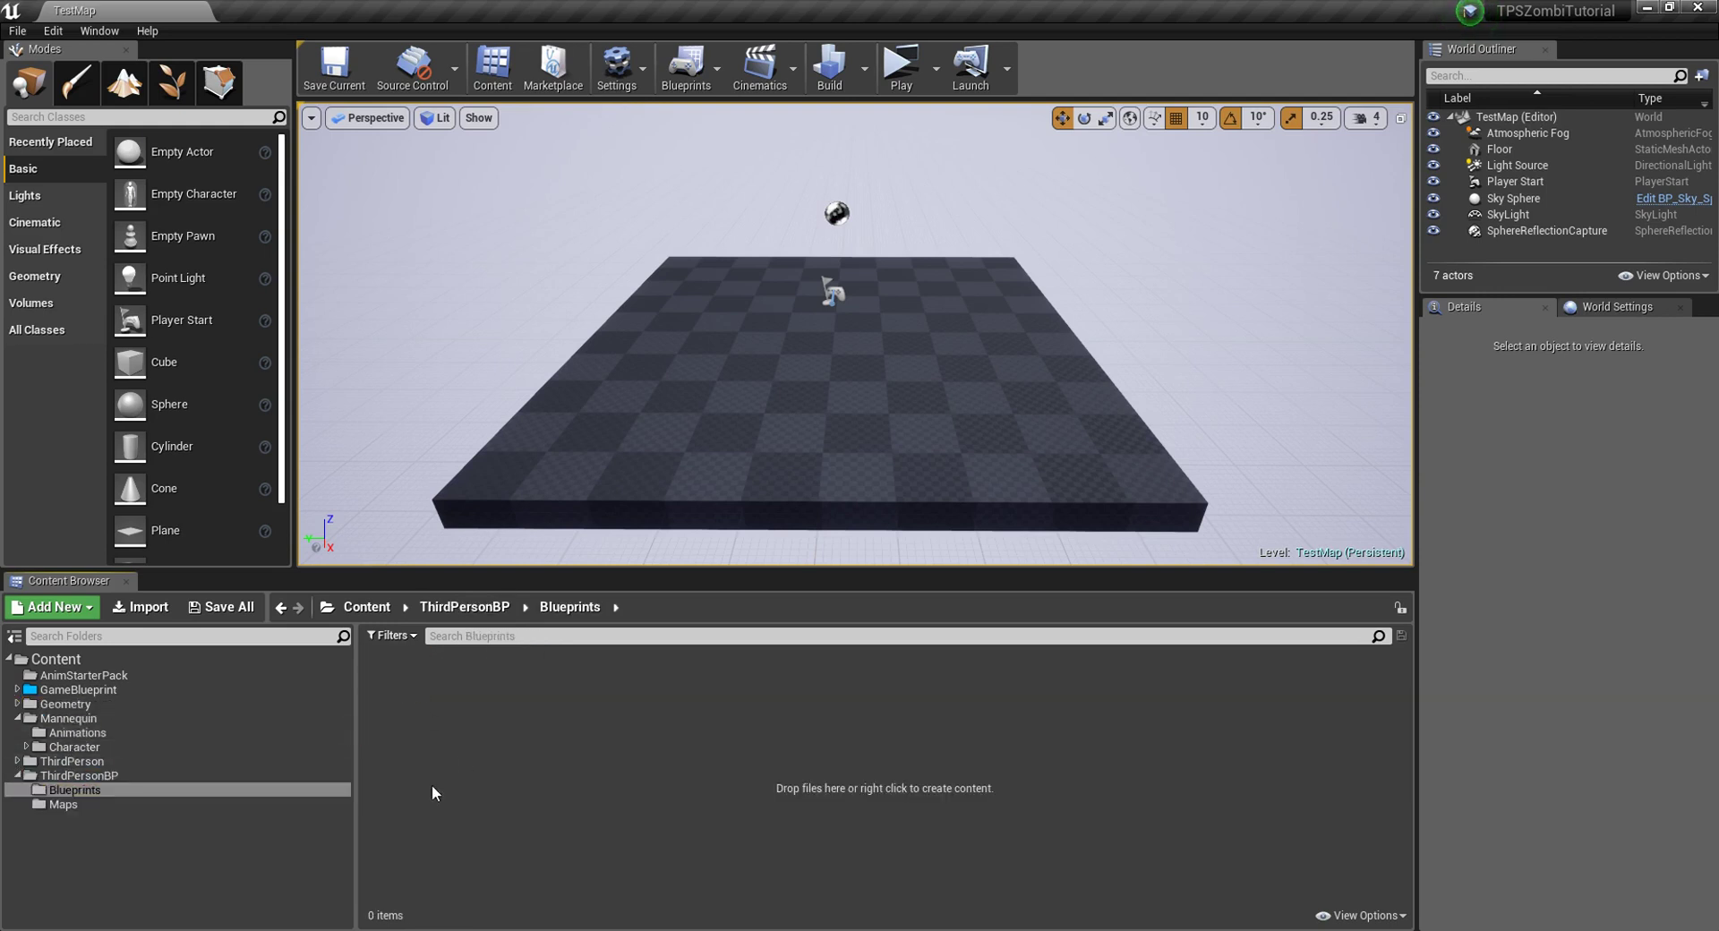
pyautogui.click(106, 803)
pyautogui.click(89, 760)
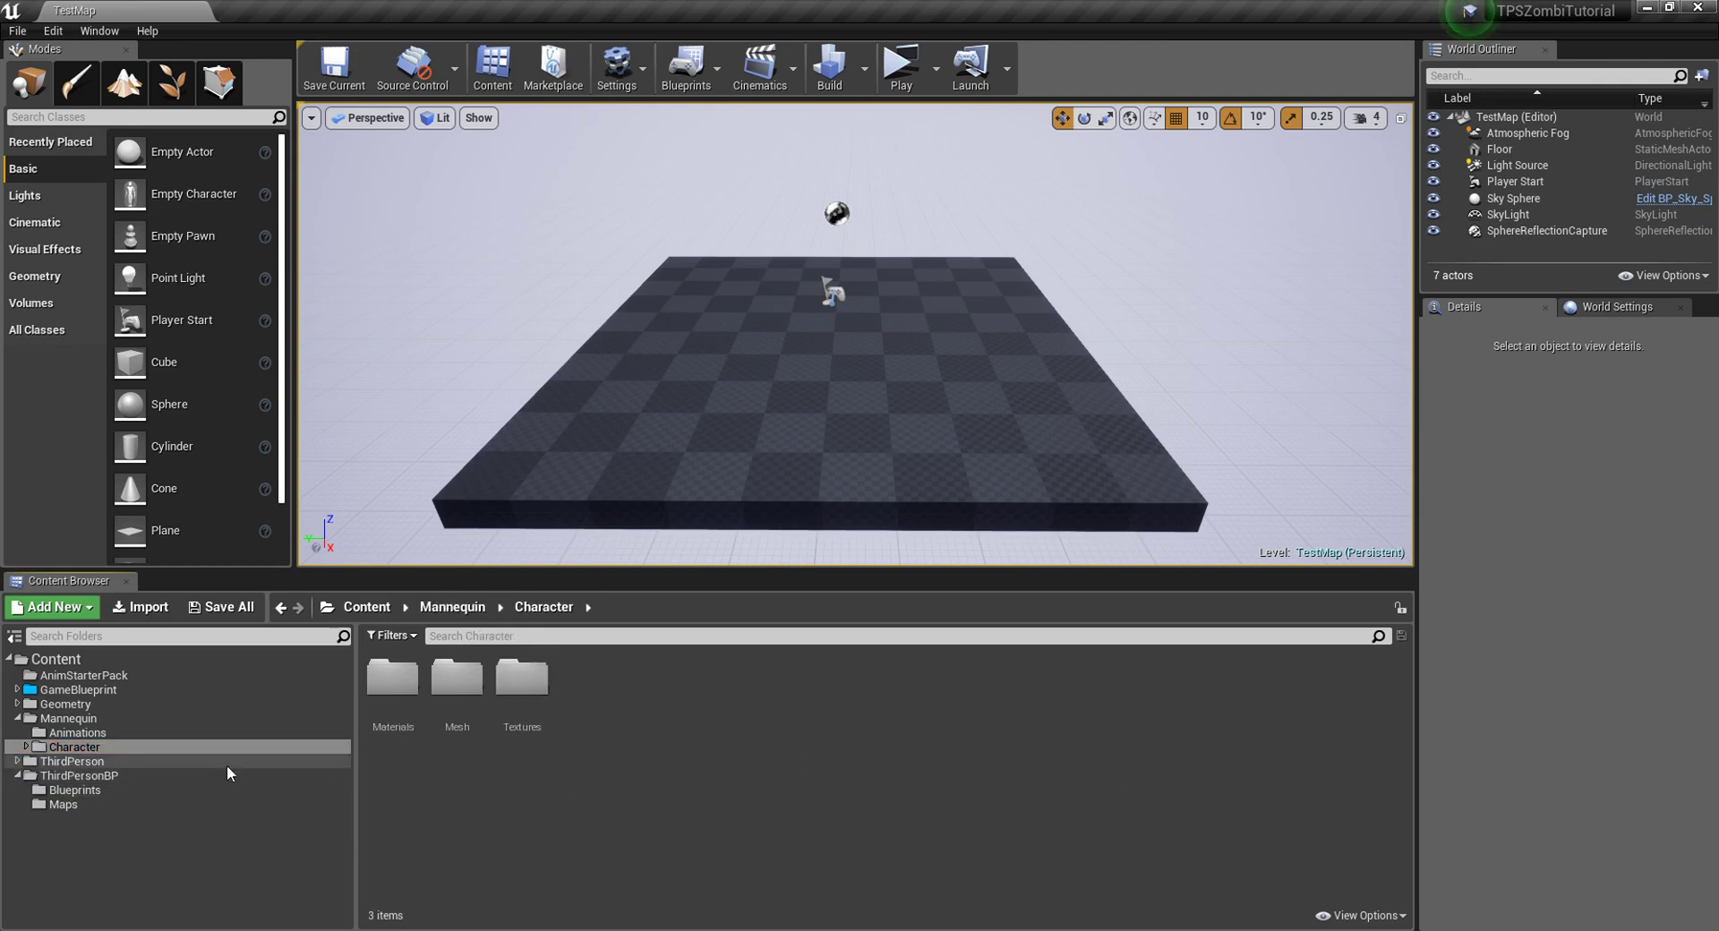
pyautogui.click(65, 704)
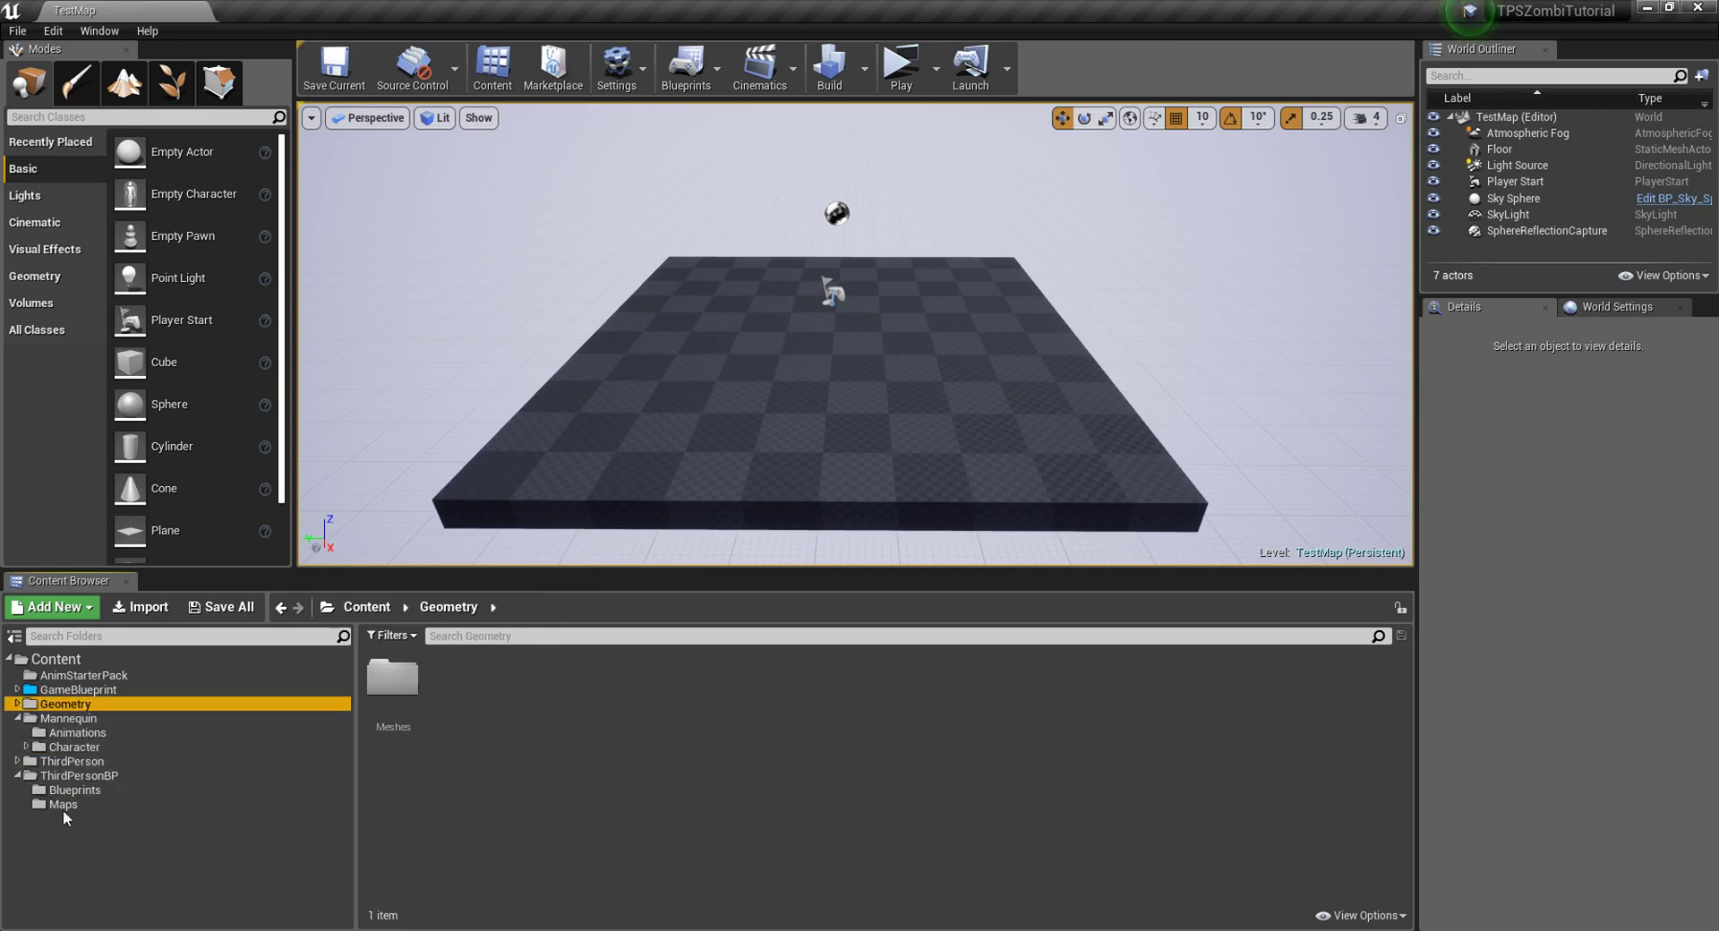
pyautogui.keyDown('shift'); pyautogui.click(62, 806); pyautogui.keyUp('shift')
pyautogui.click(825, 808)
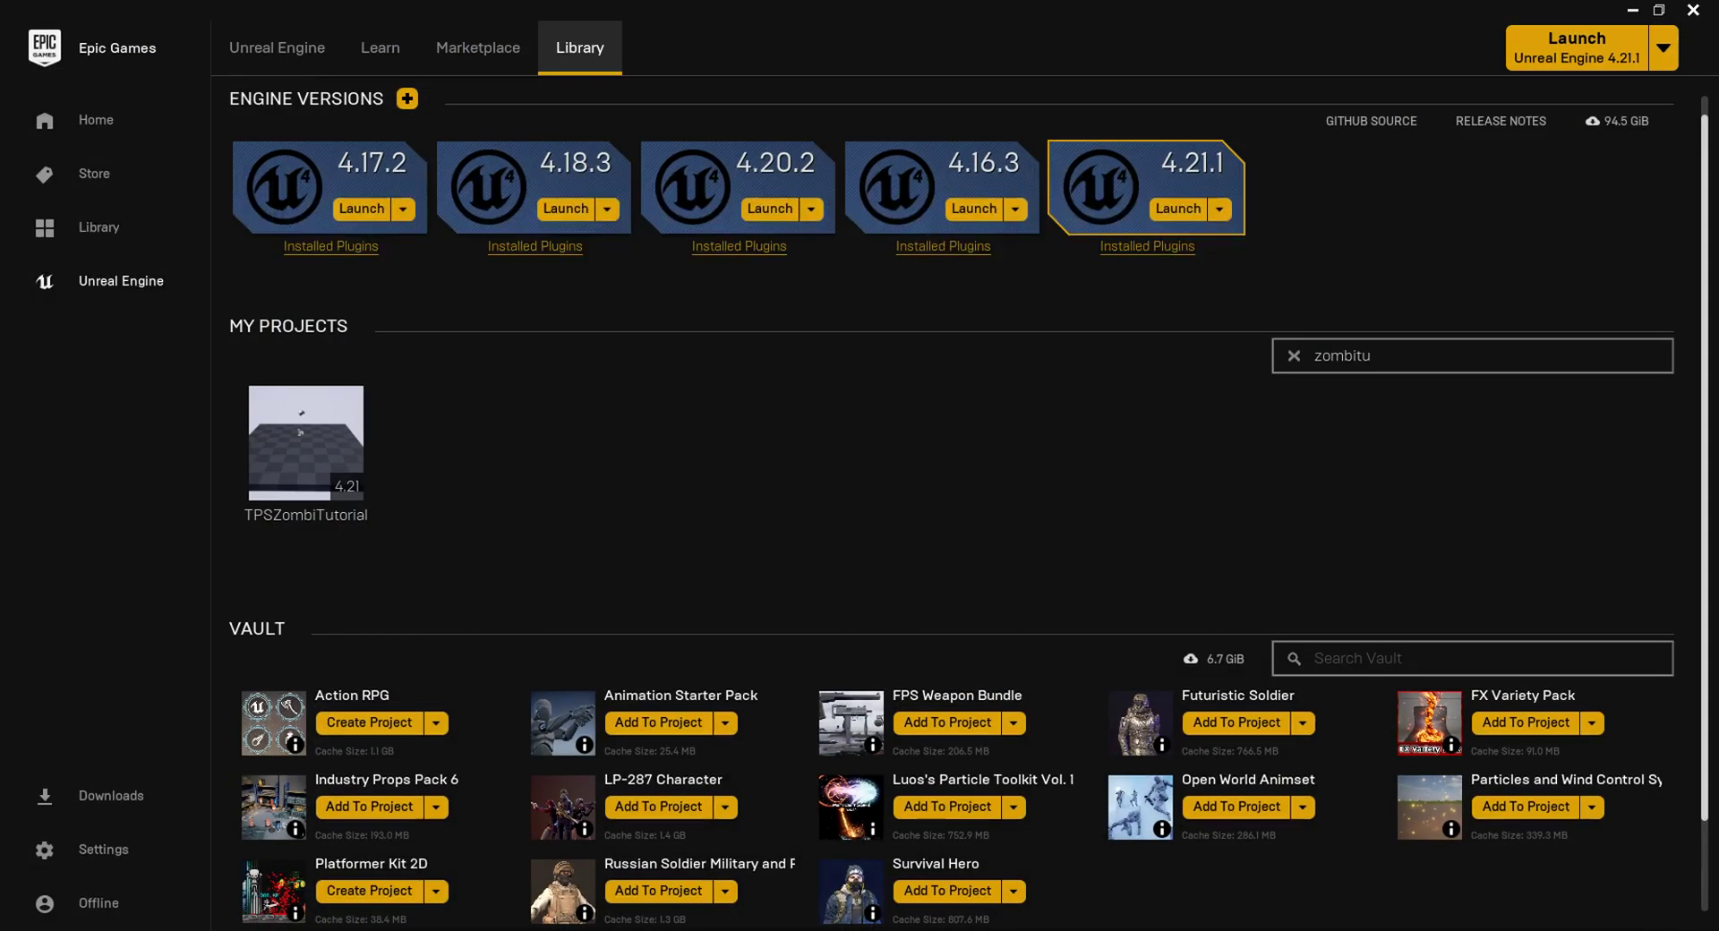
# Step: Minimize the launcher and shrink the Unreal Editor into a smaller window over the Library
pyautogui.click(1632, 11)
pyautogui.moveTo(1468, 13); pyautogui.dragTo(1051, 326)
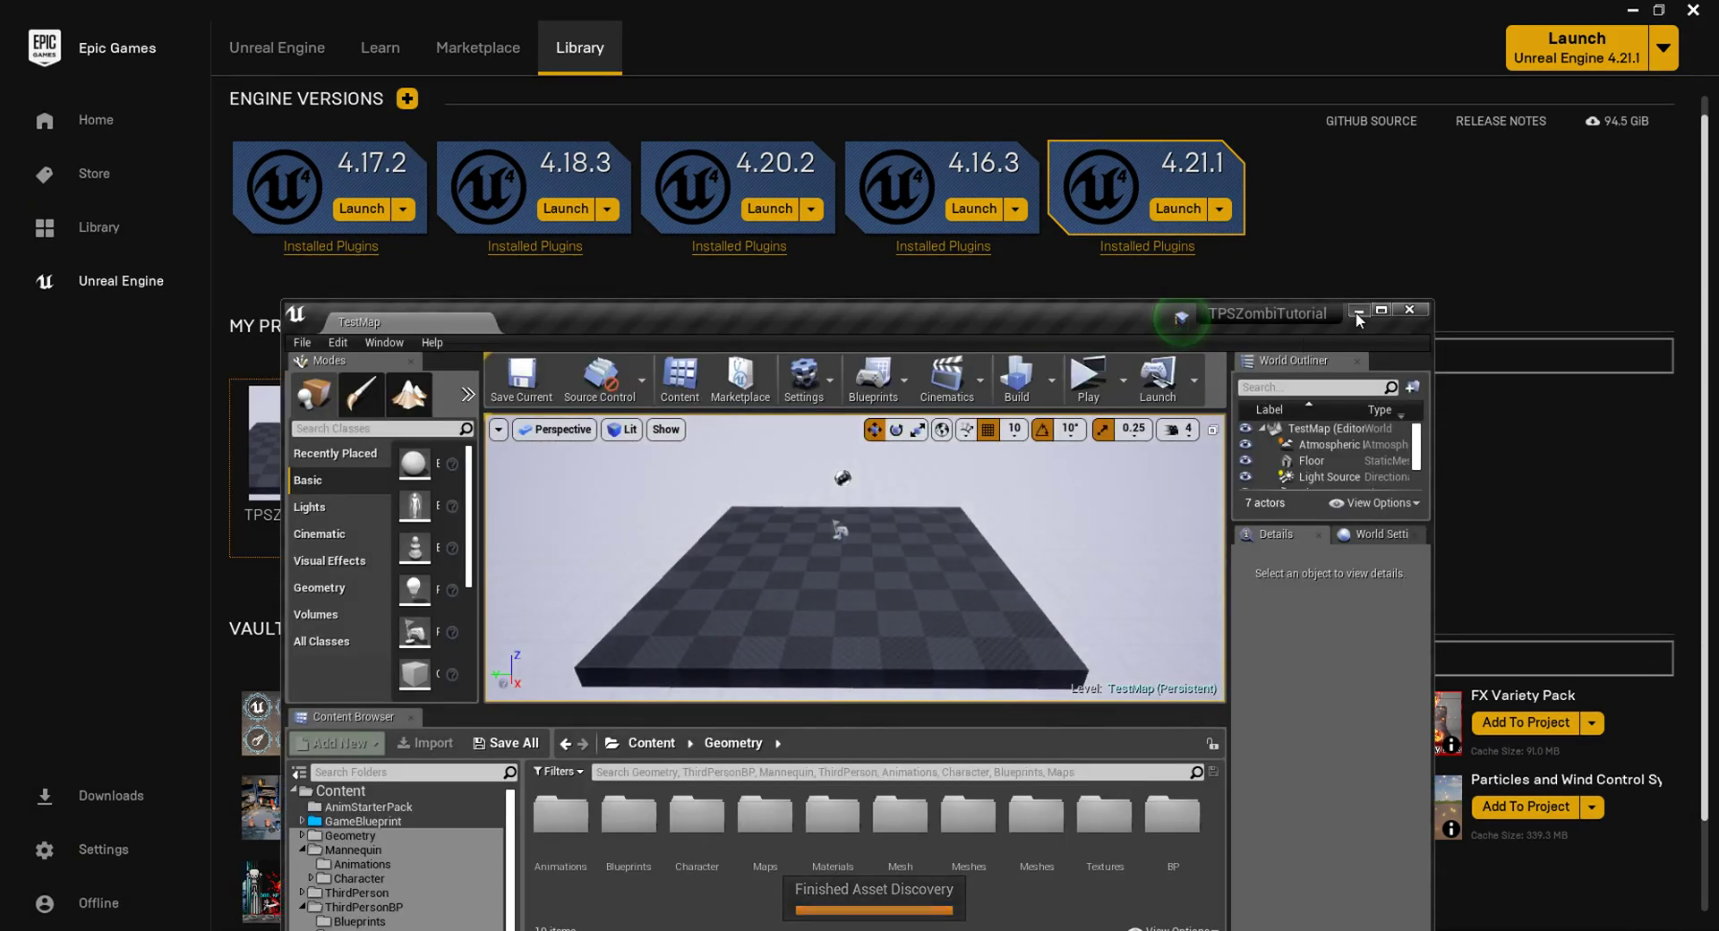
pyautogui.click(1358, 311)
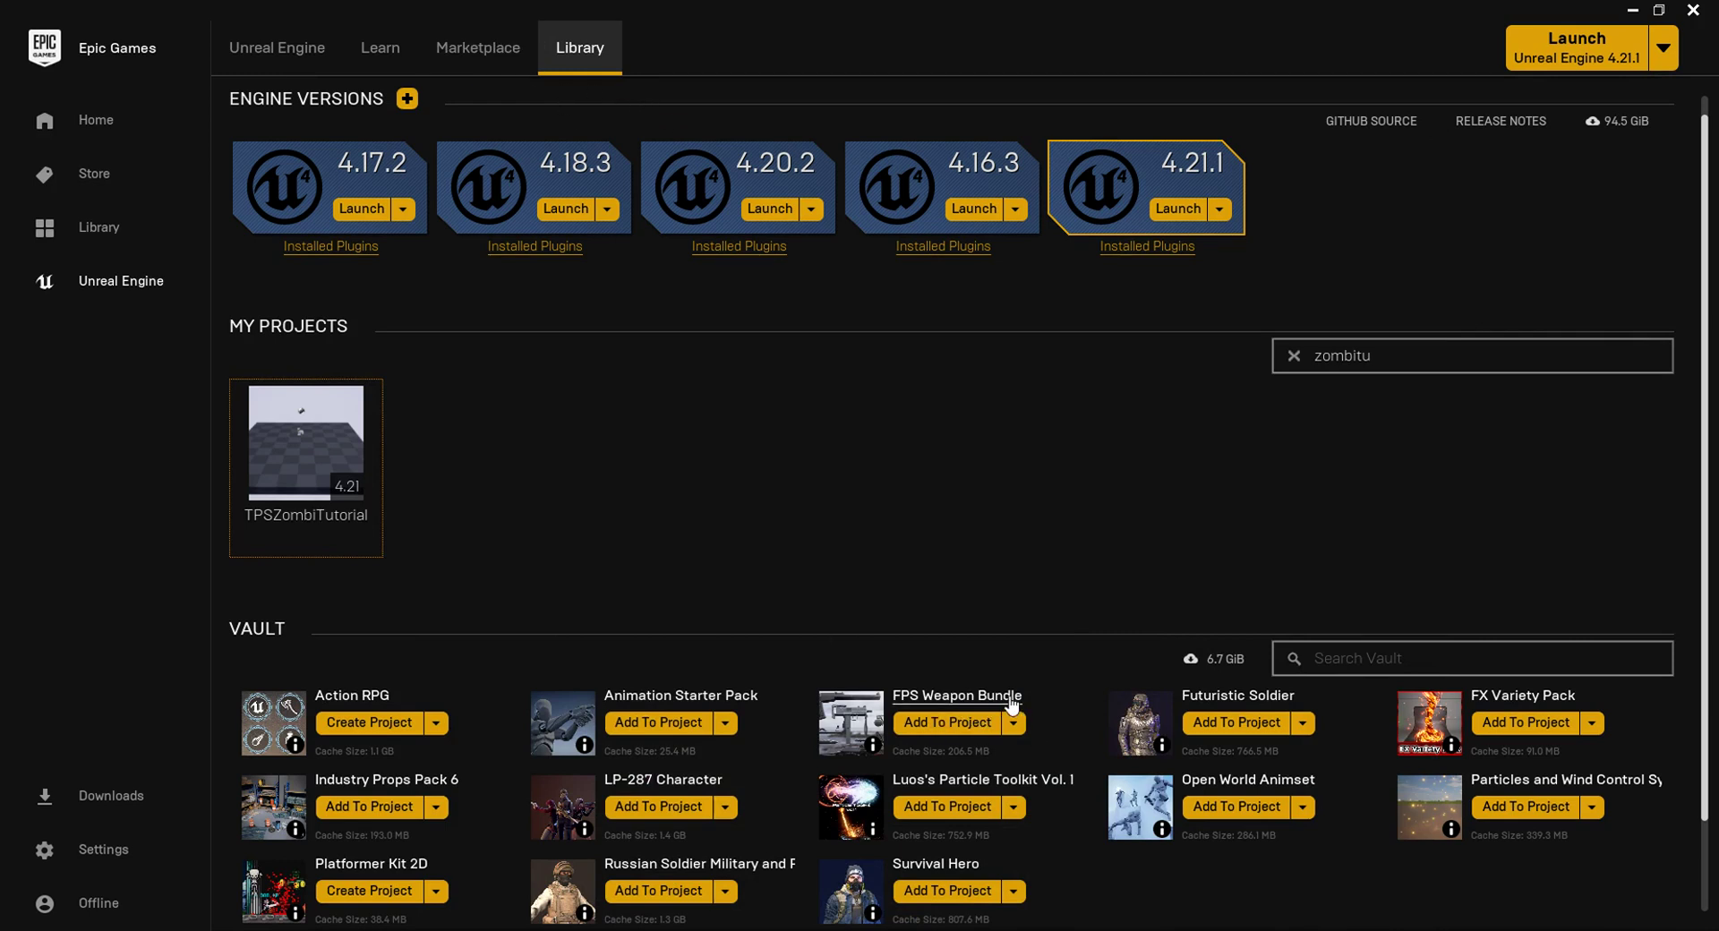
pyautogui.moveTo(832, 314)
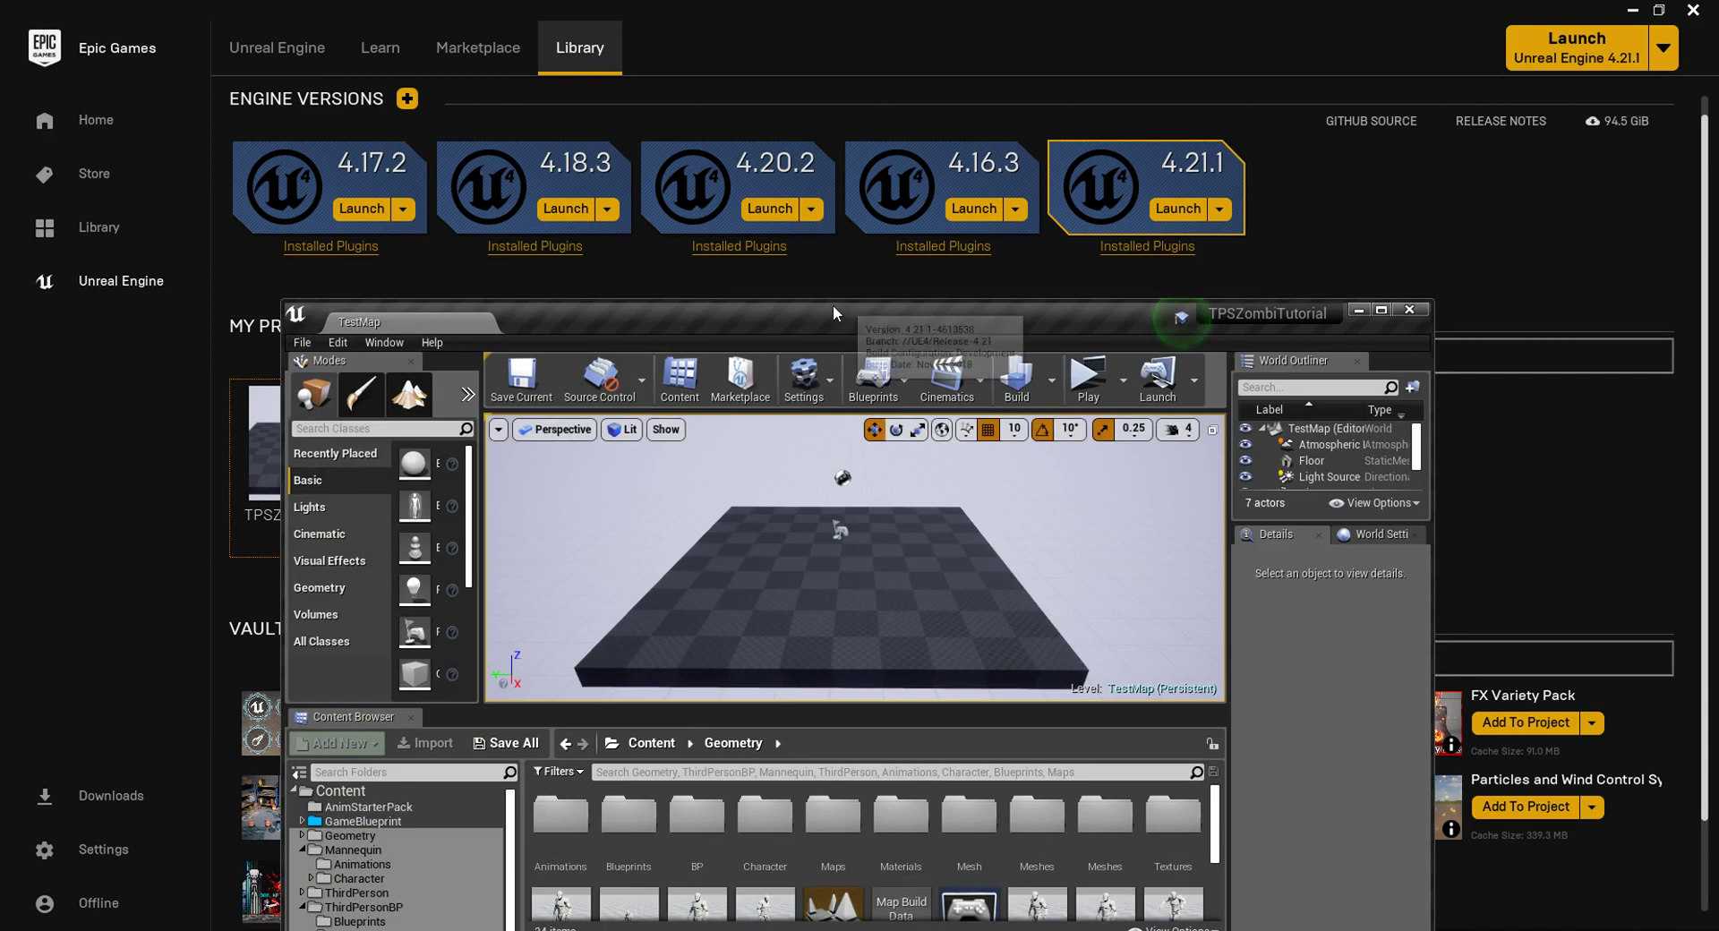
# Step: Maximize the editor and force delete the ThirdPerson_AnimBP asset in Mannequin Animations
pyautogui.doubleClick(789, 331)
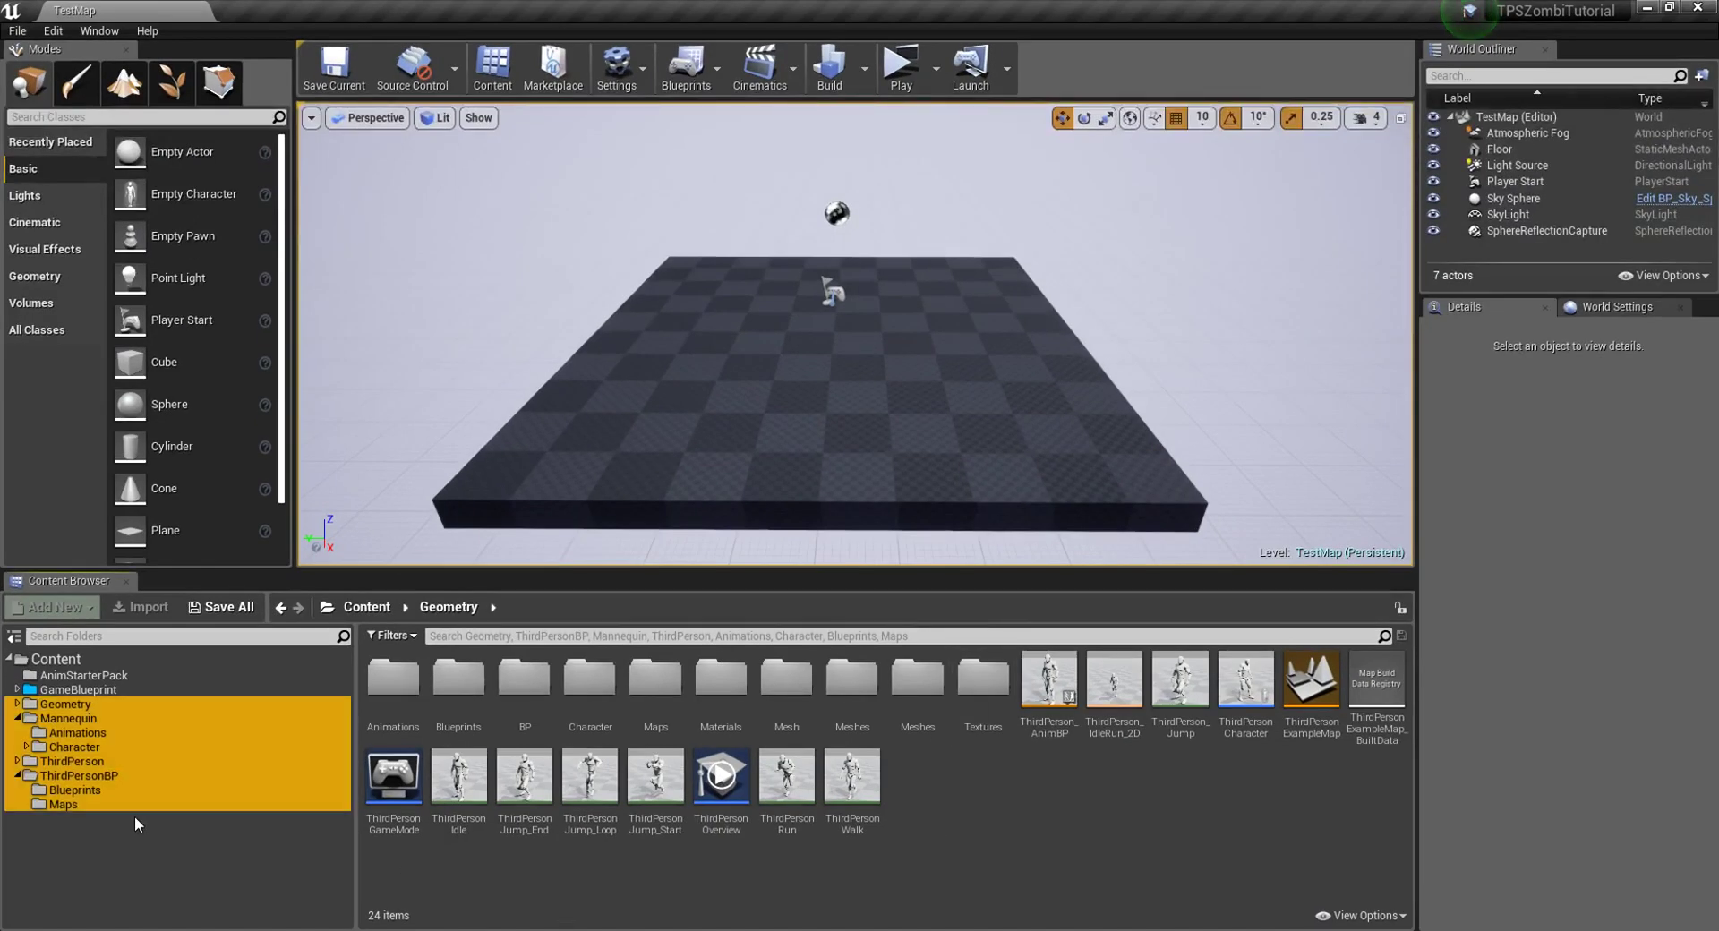
pyautogui.click(78, 732)
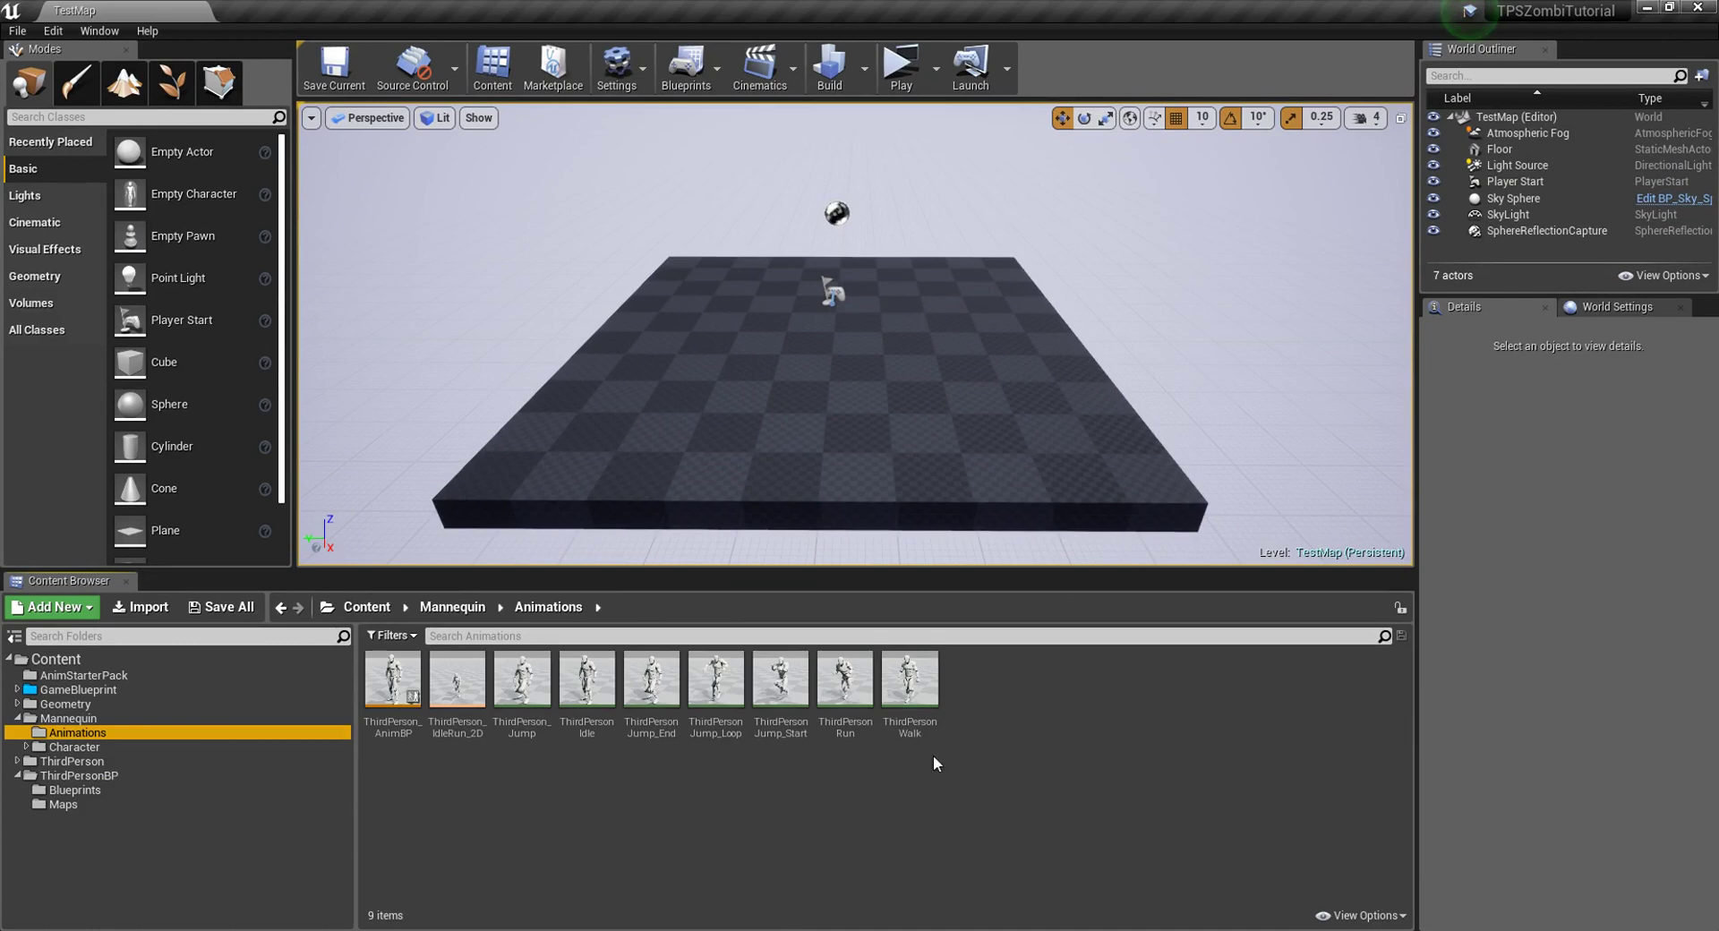
pyautogui.click(81, 709)
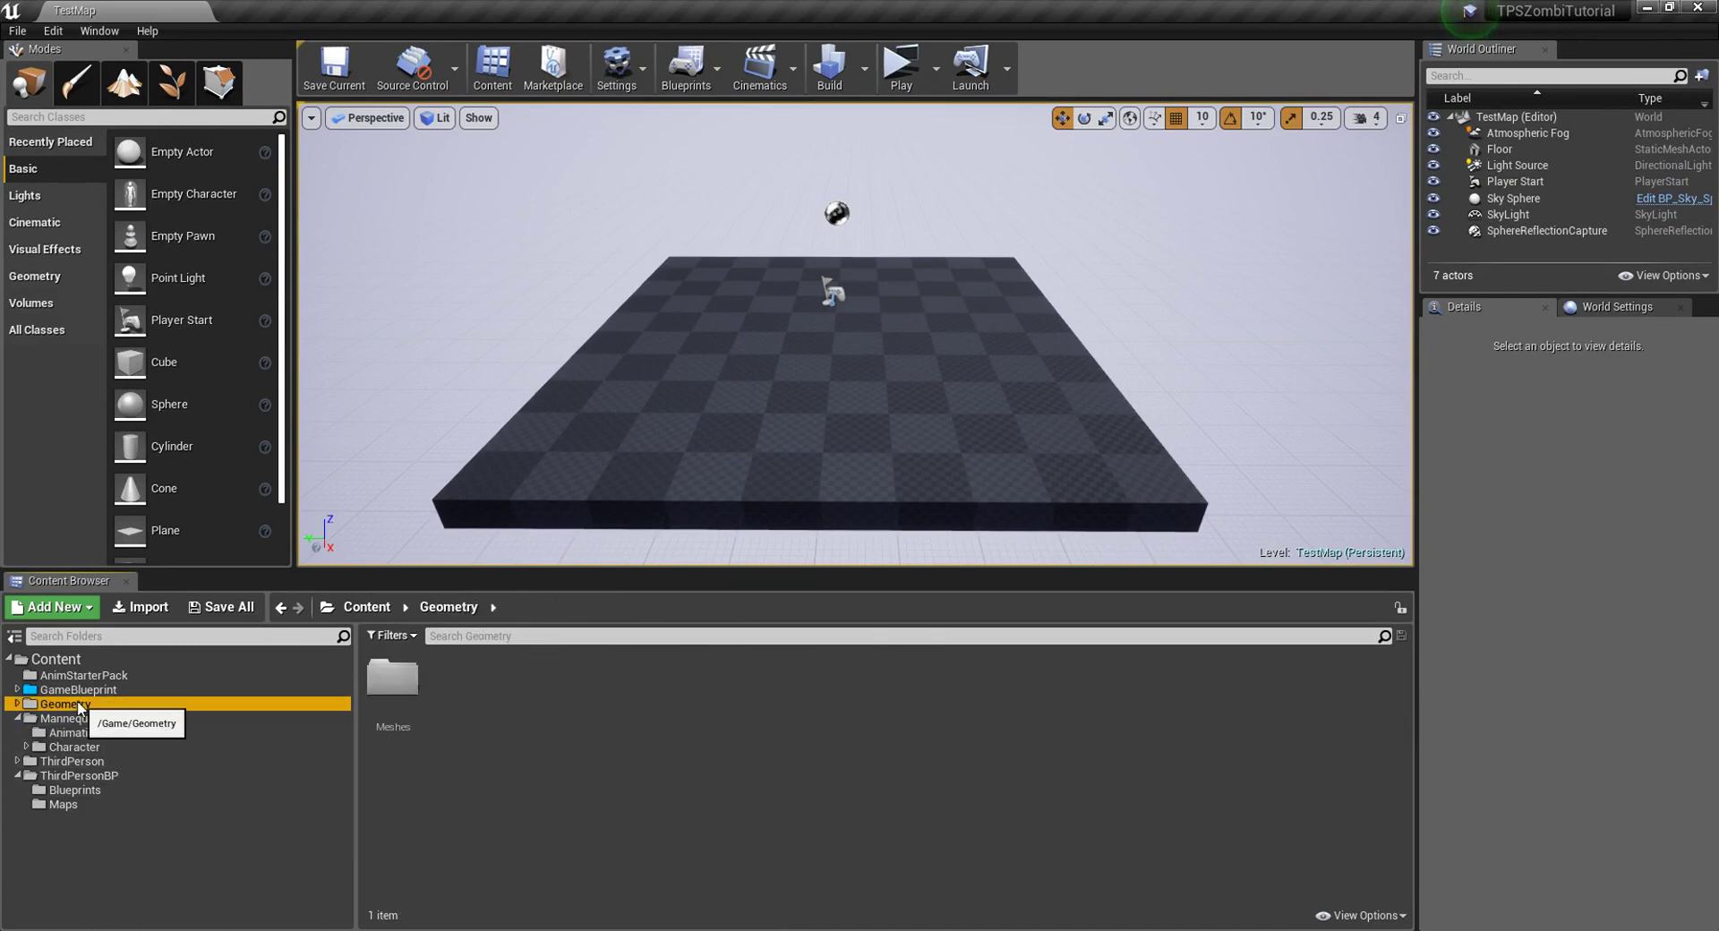
pyautogui.click(72, 732)
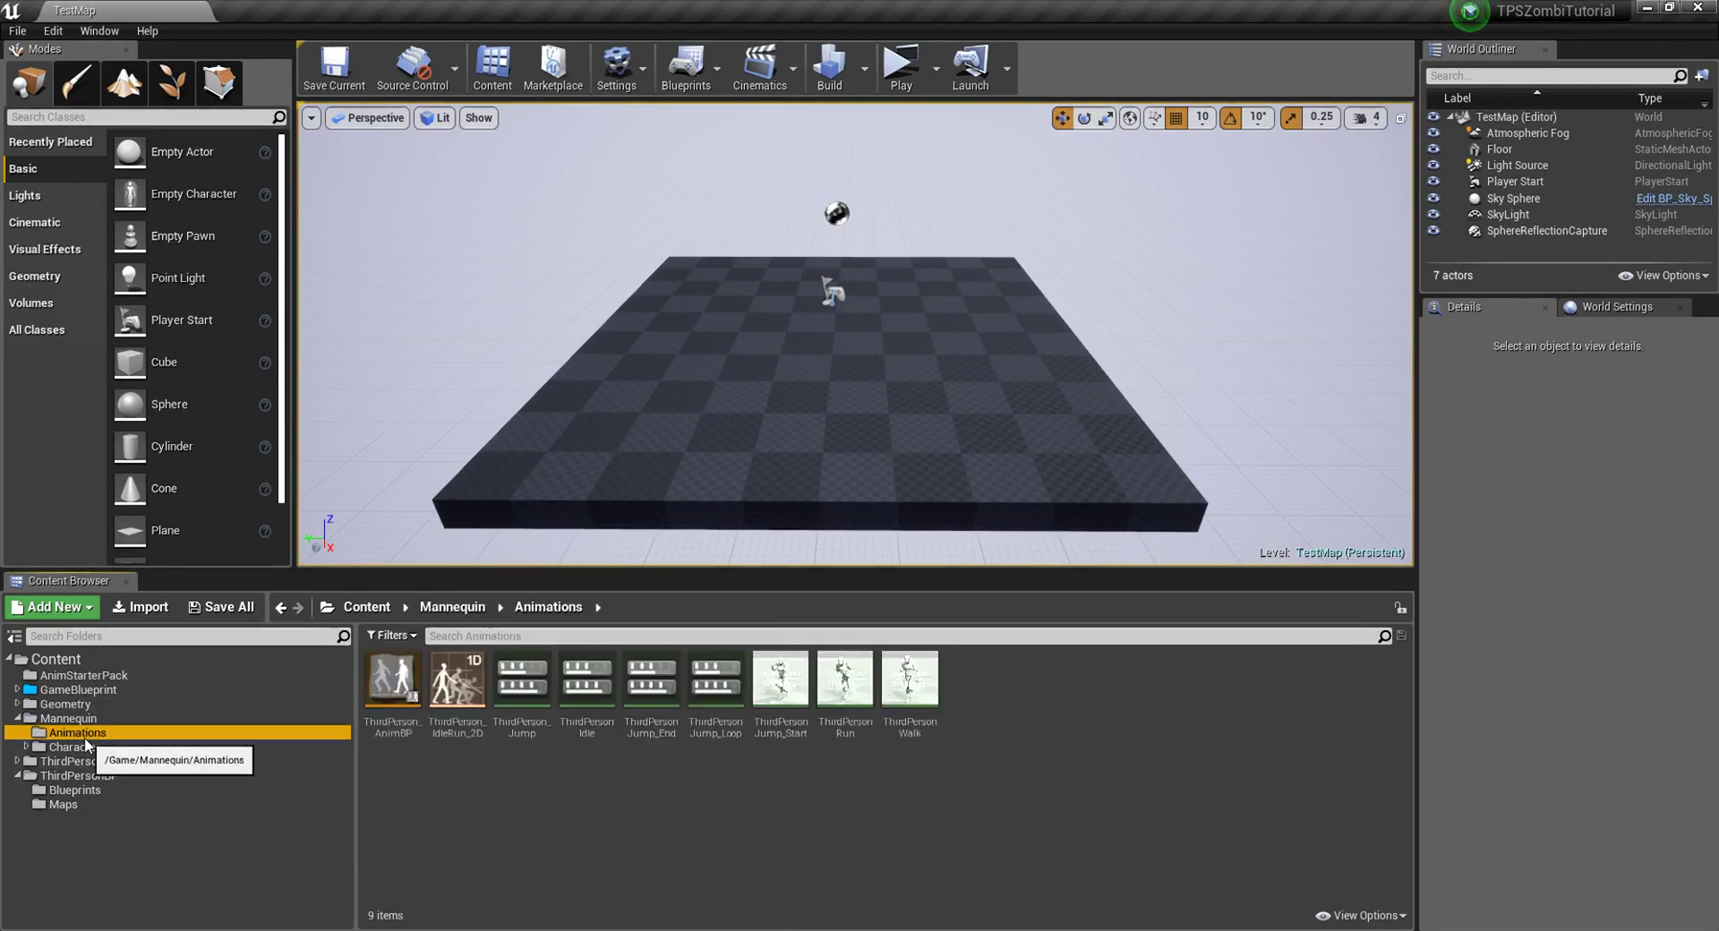
pyautogui.click(398, 736)
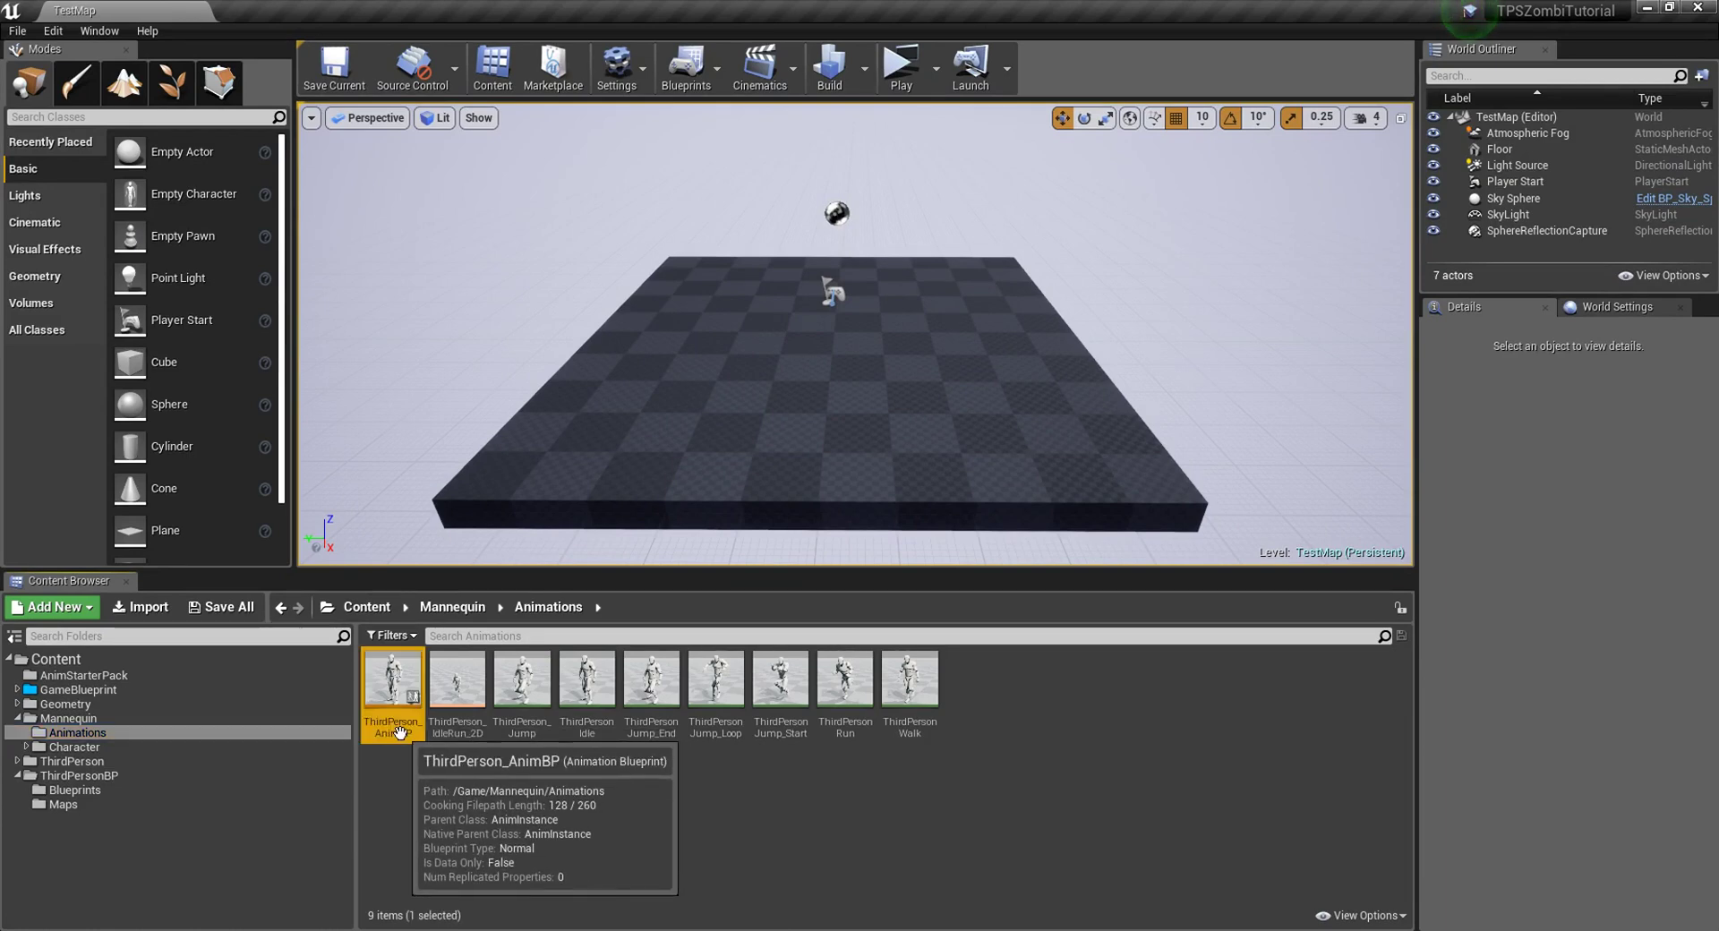
pyautogui.press('Delete')
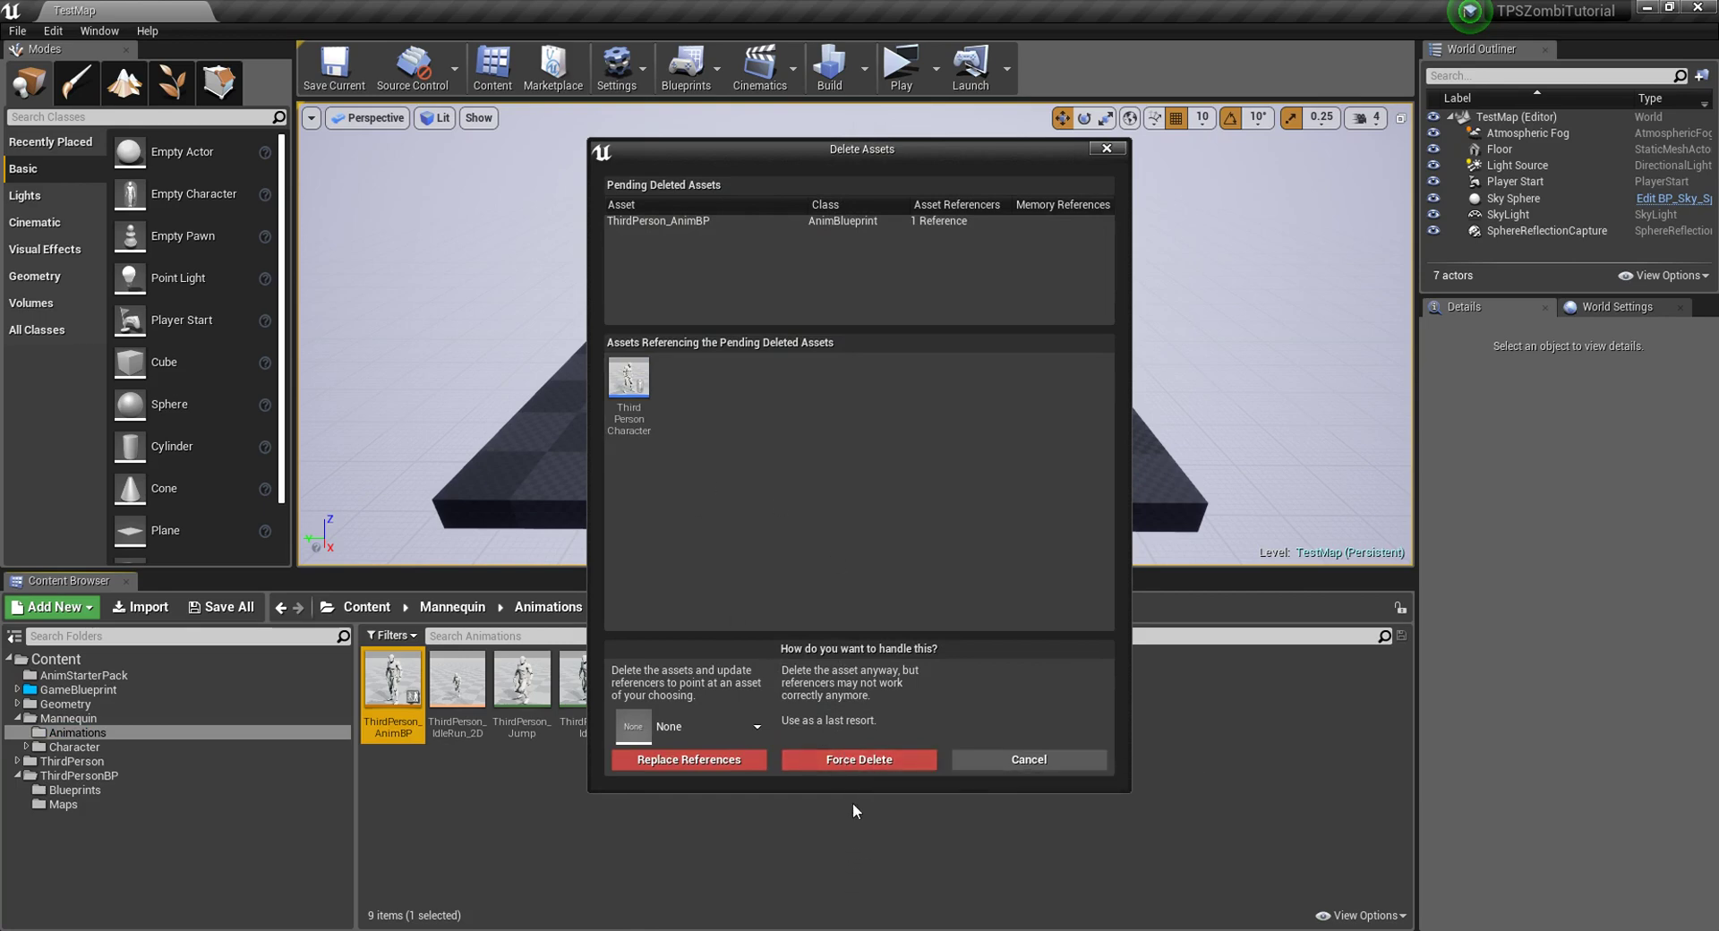
pyautogui.click(858, 760)
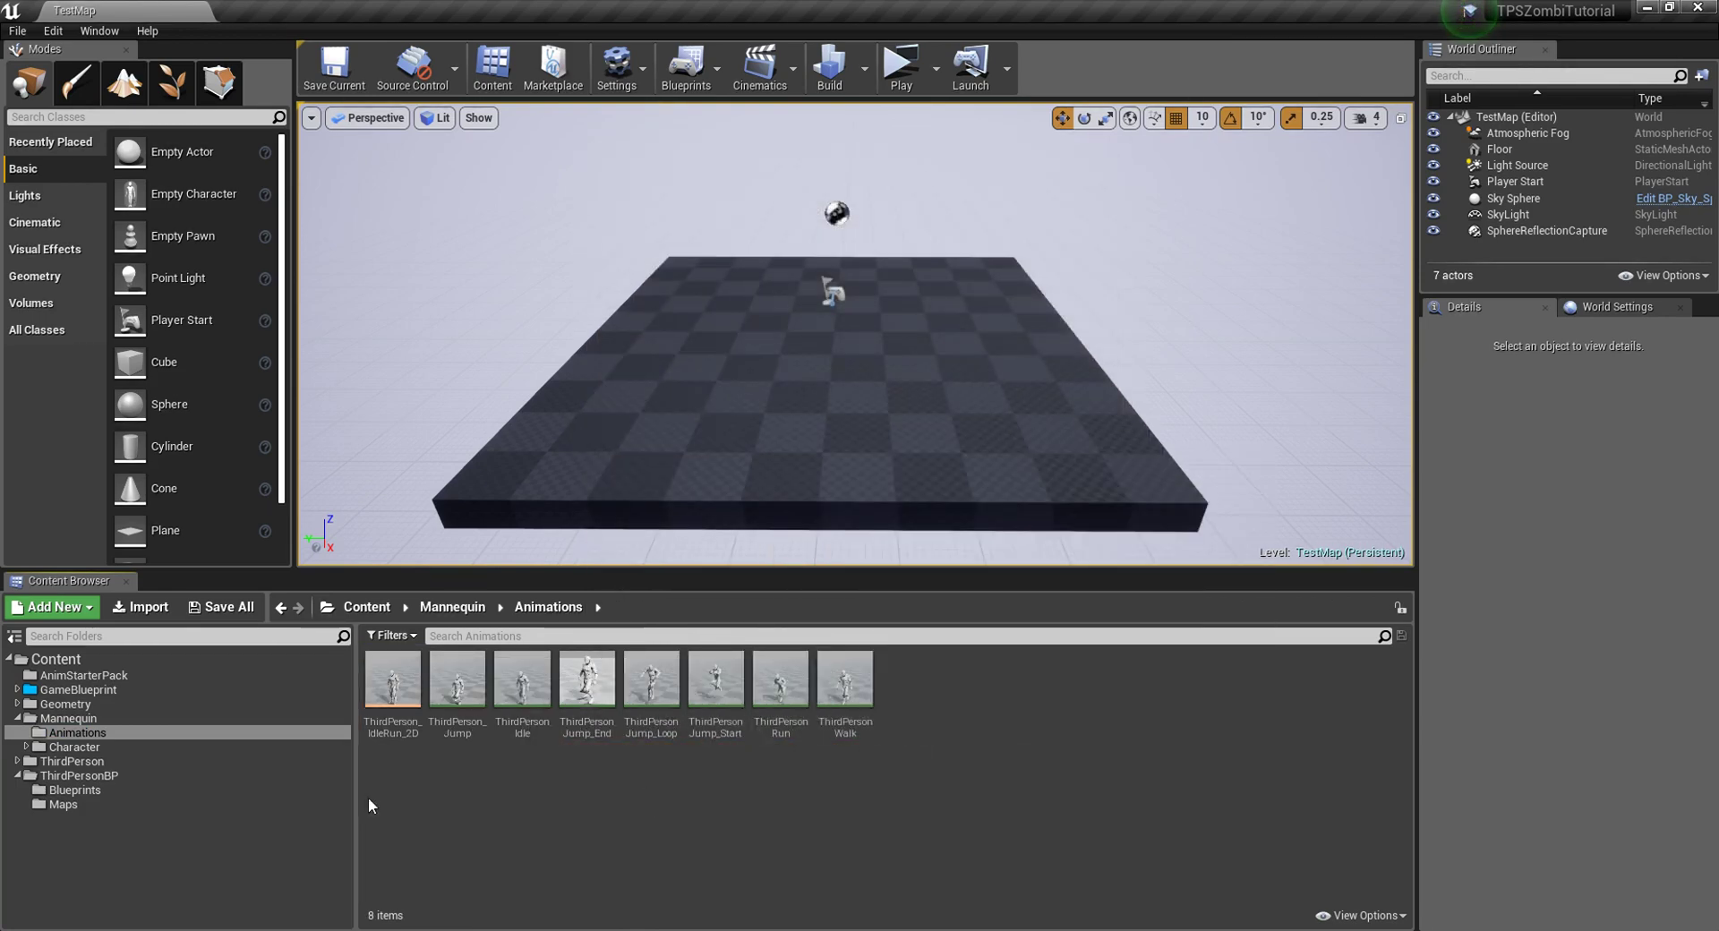
# Step: Delete the selected ThirdPersonBP template folders, leaving the ThirdPerson folder in place
pyautogui.click(79, 805)
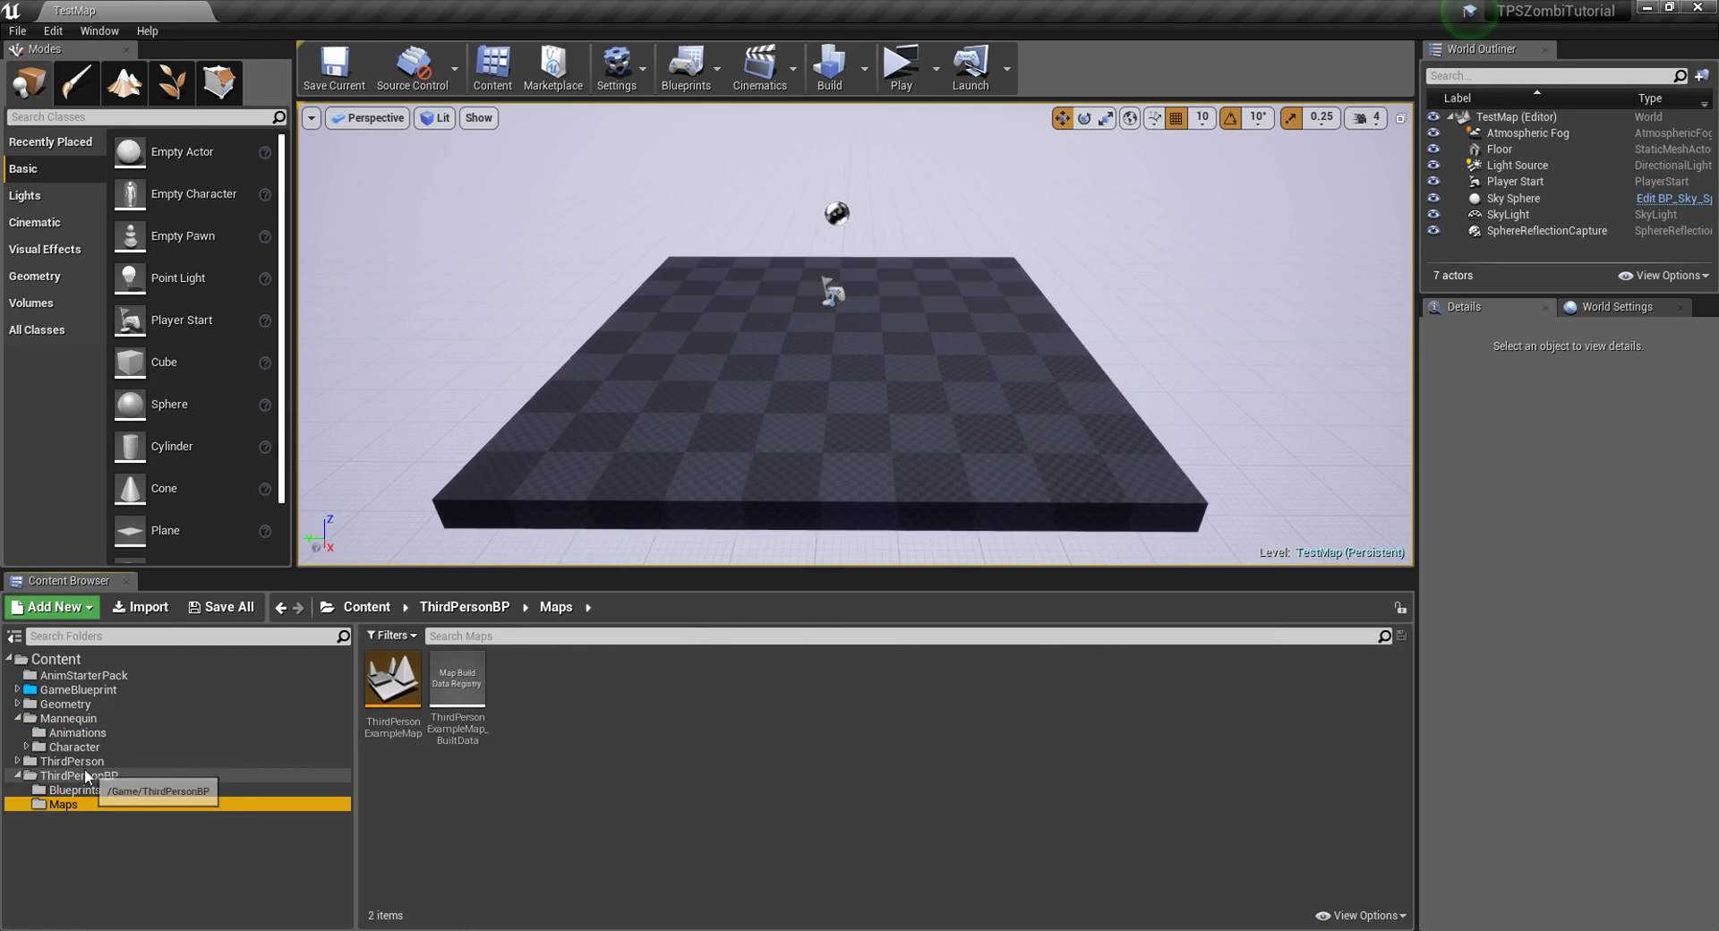
pyautogui.keyDown('ctrl'); pyautogui.click(90, 766); pyautogui.keyUp('ctrl')
pyautogui.keyDown('shift'); pyautogui.click(88, 803); pyautogui.keyUp('shift')
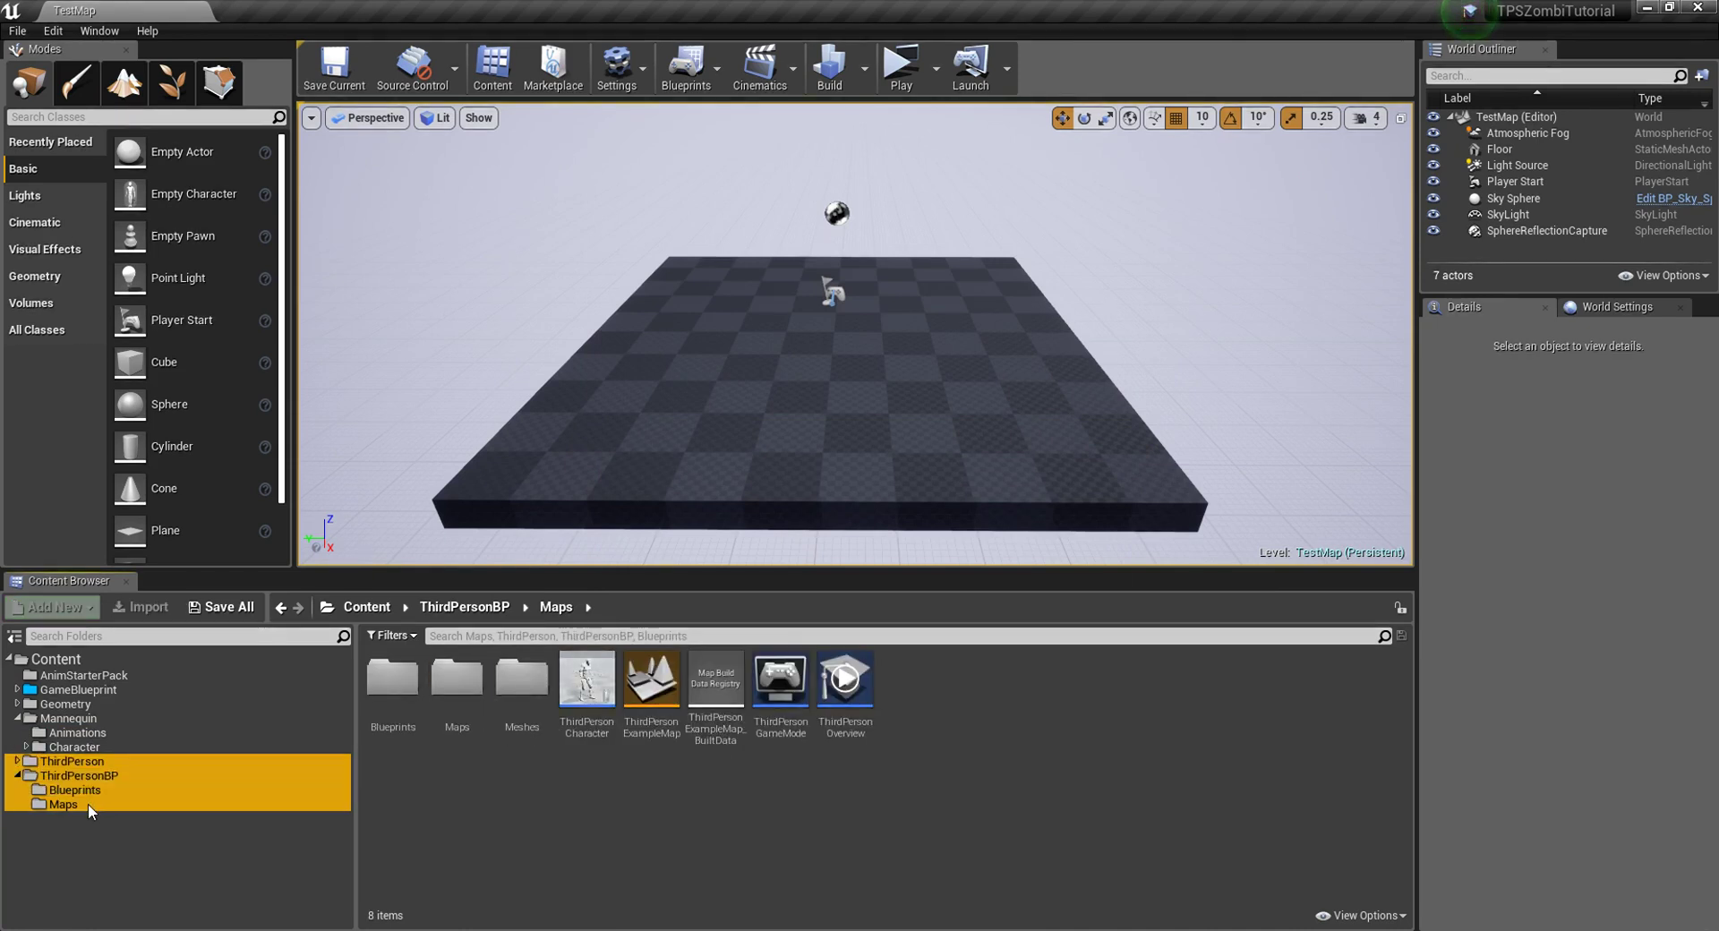
pyautogui.press('Delete')
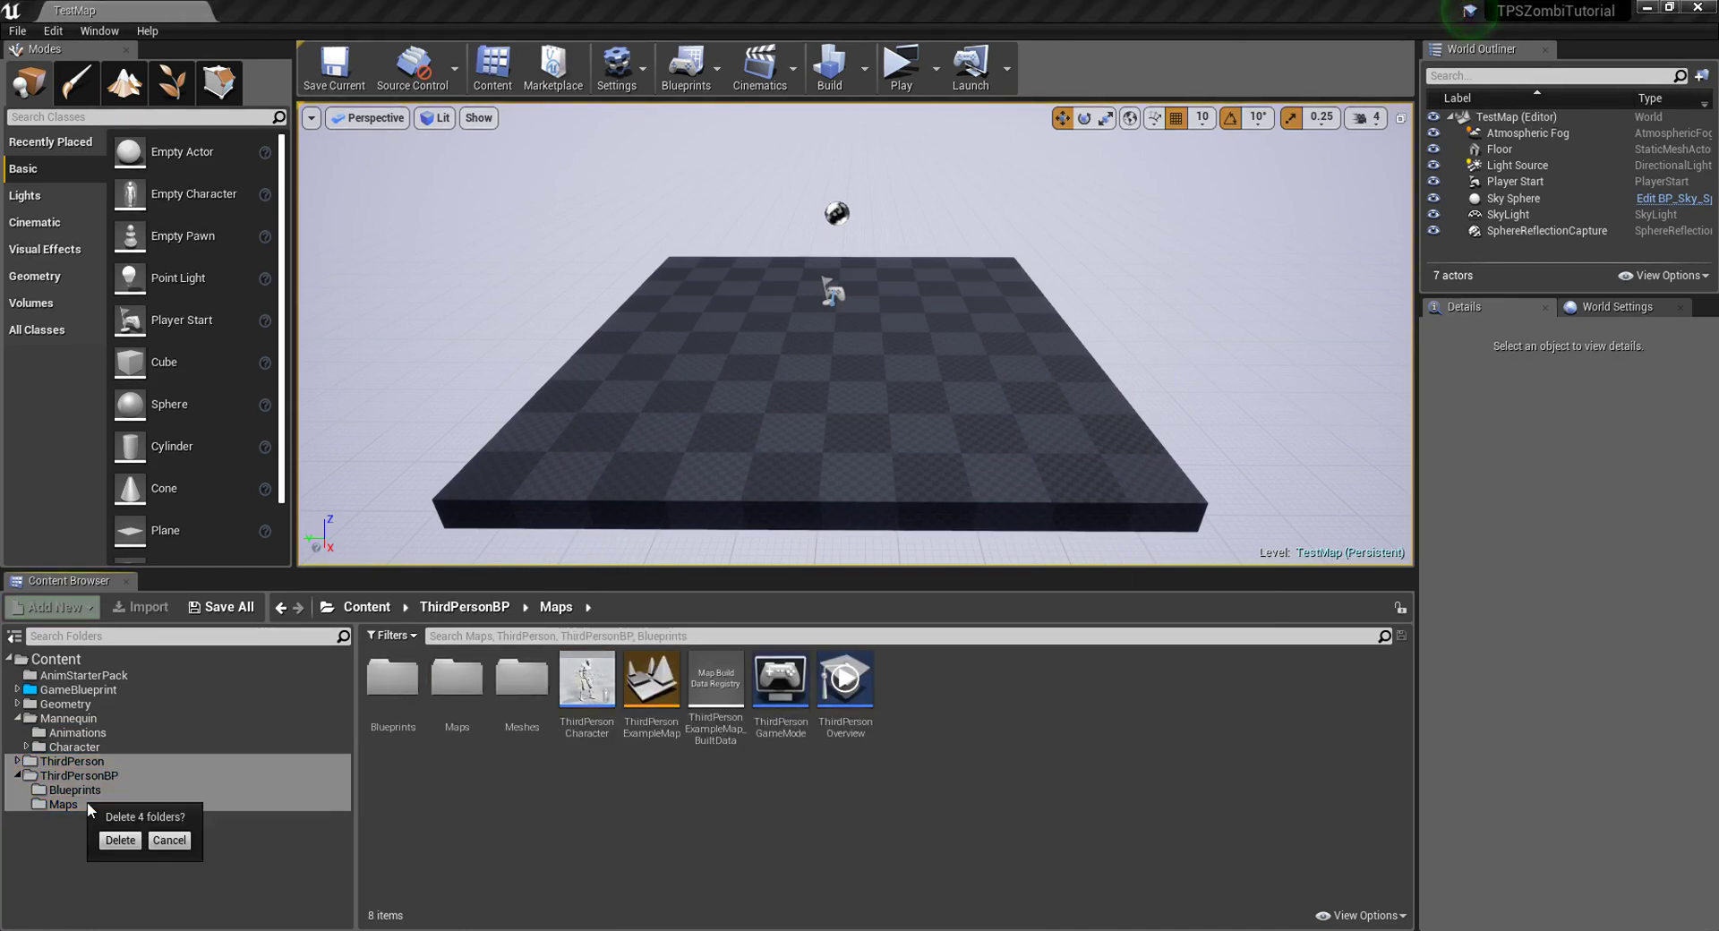
pyautogui.click(123, 846)
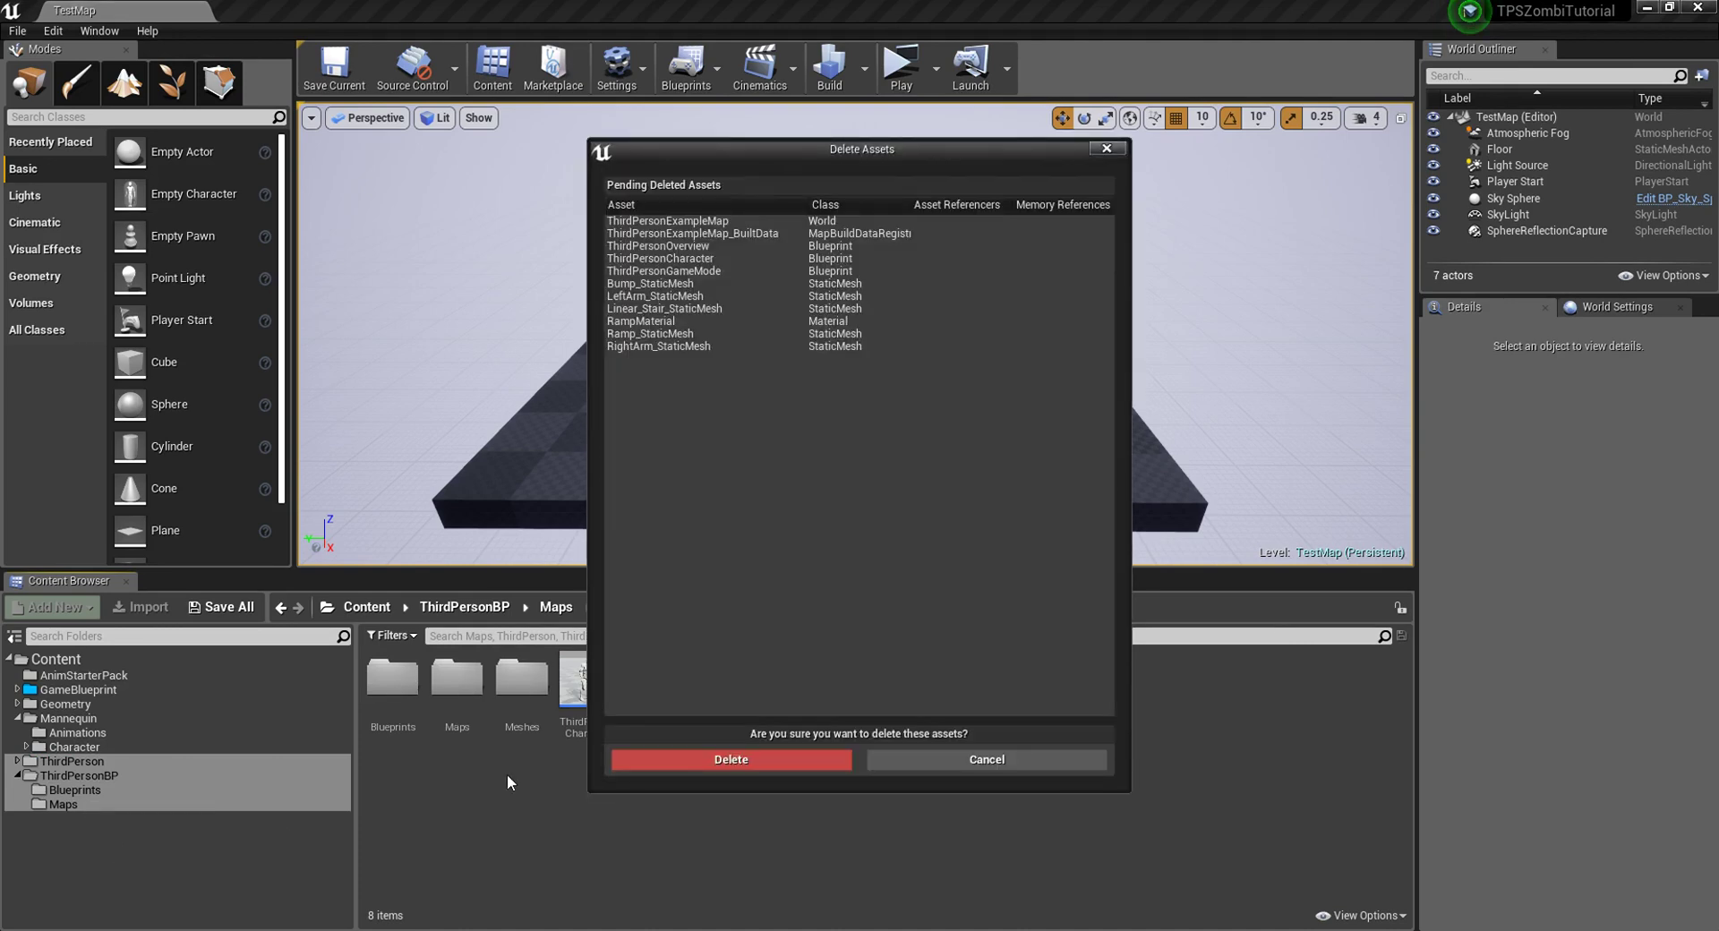
pyautogui.click(633, 759)
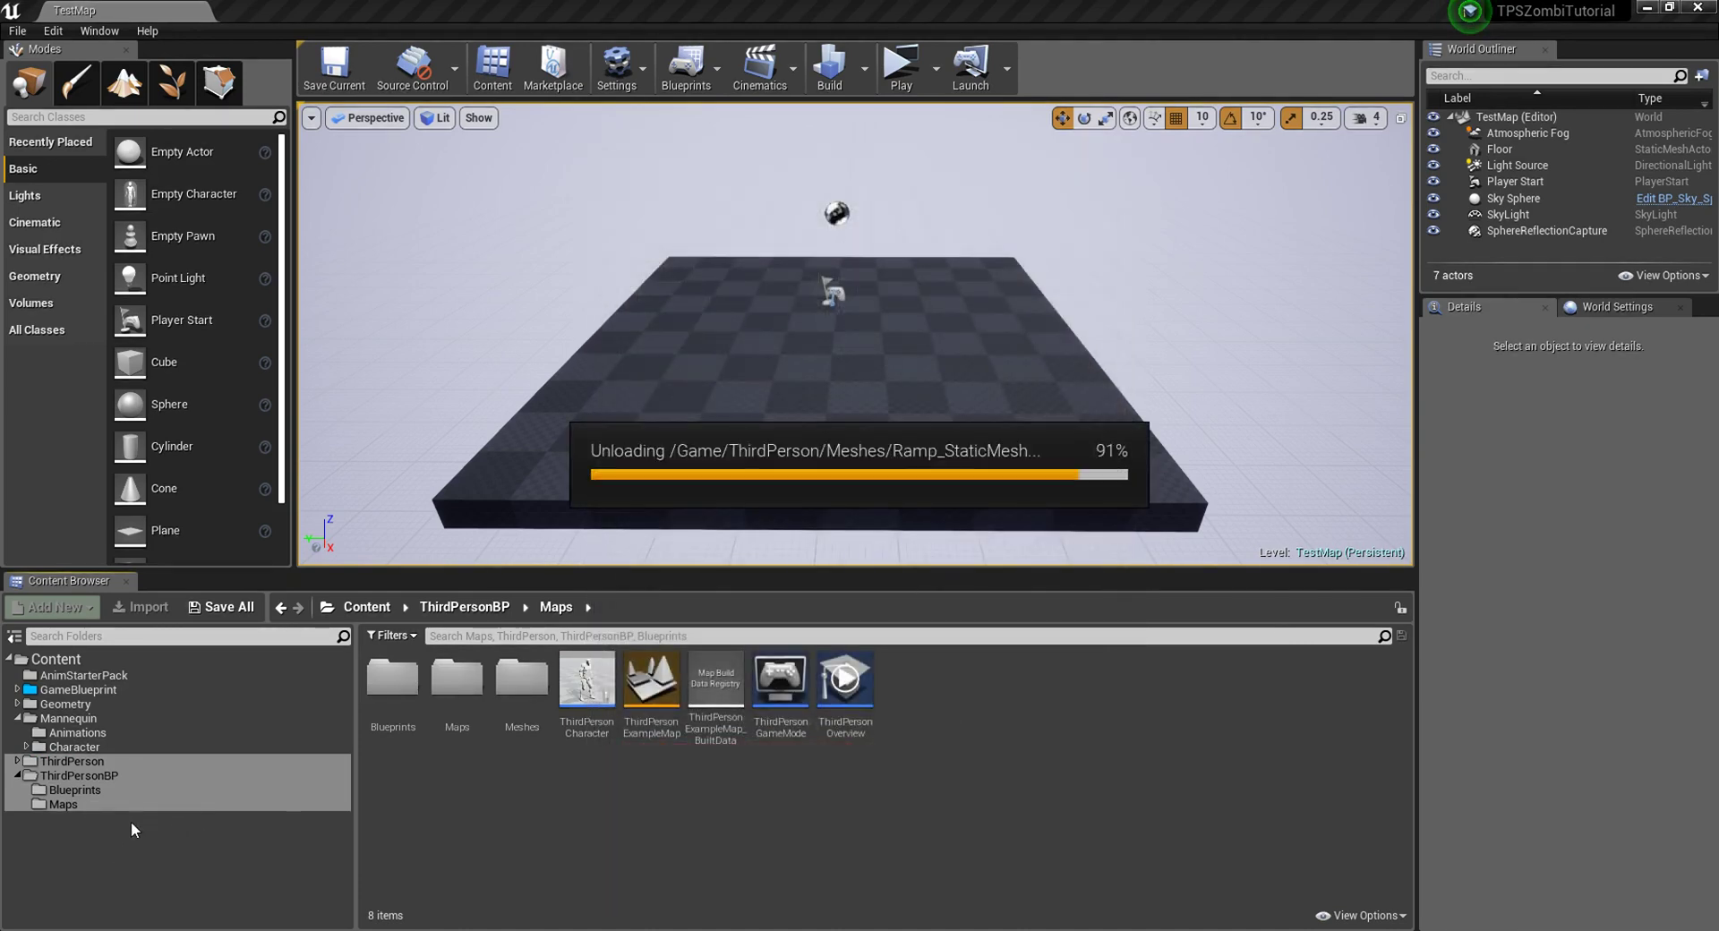
pyautogui.click(90, 763)
pyautogui.press('Delete')
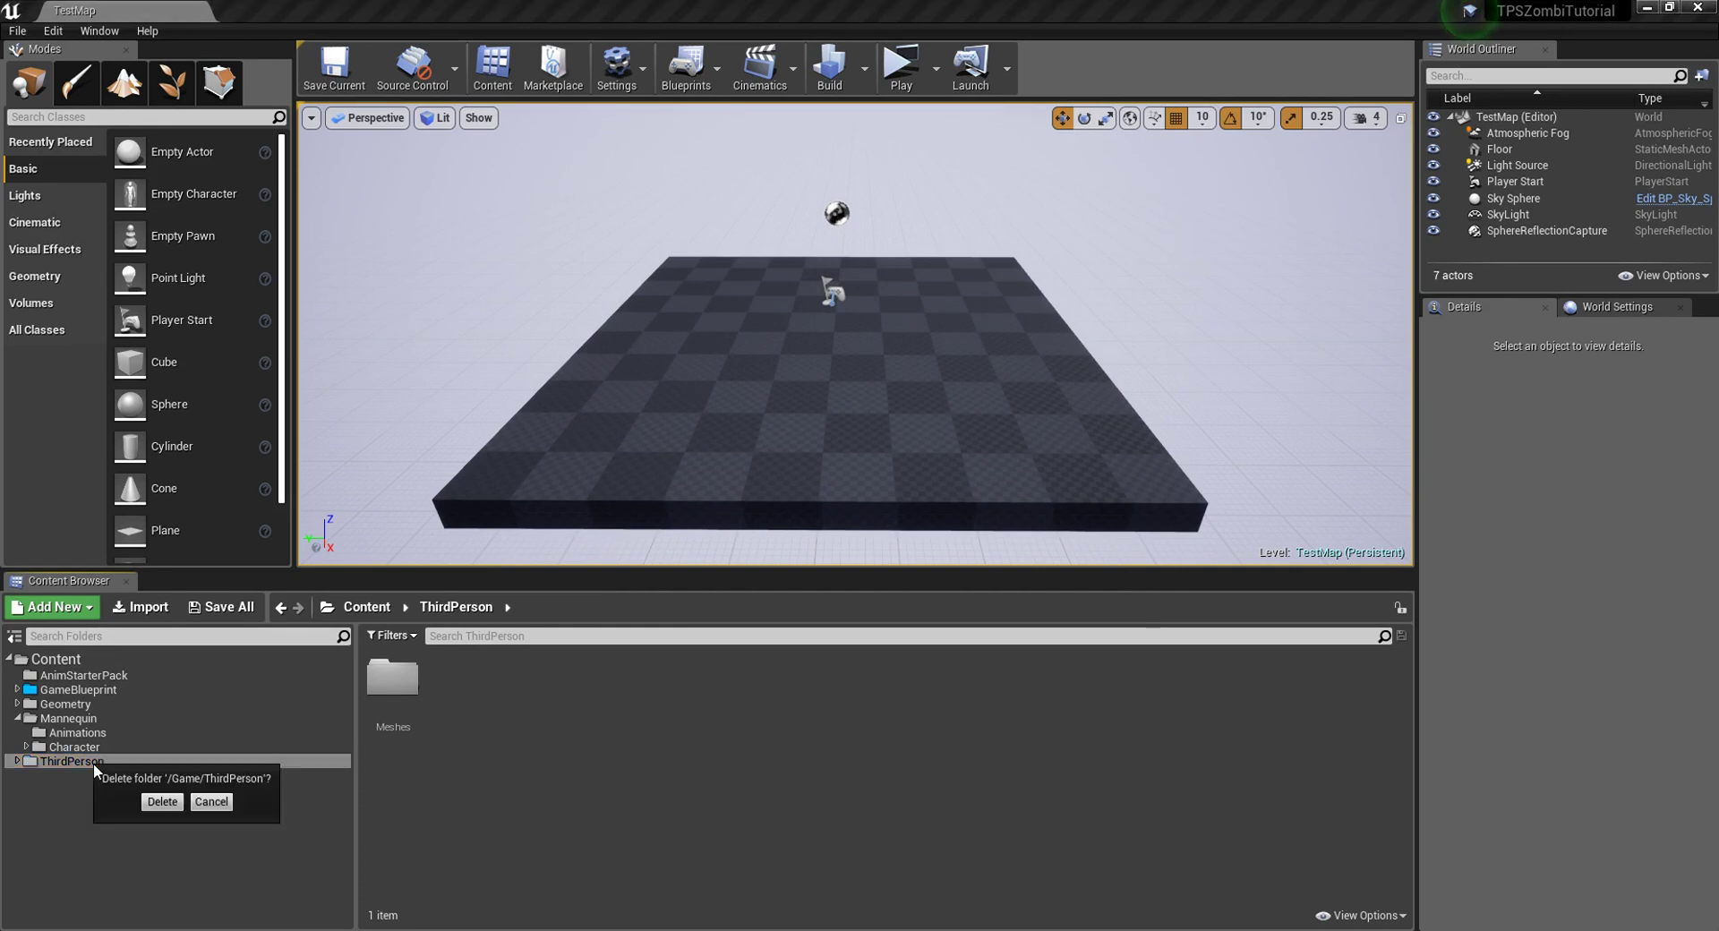
pyautogui.click(159, 804)
# Step: Force delete the Mannequin Character and ThirdPerson folders with their referenced assets
pyautogui.click(63, 761)
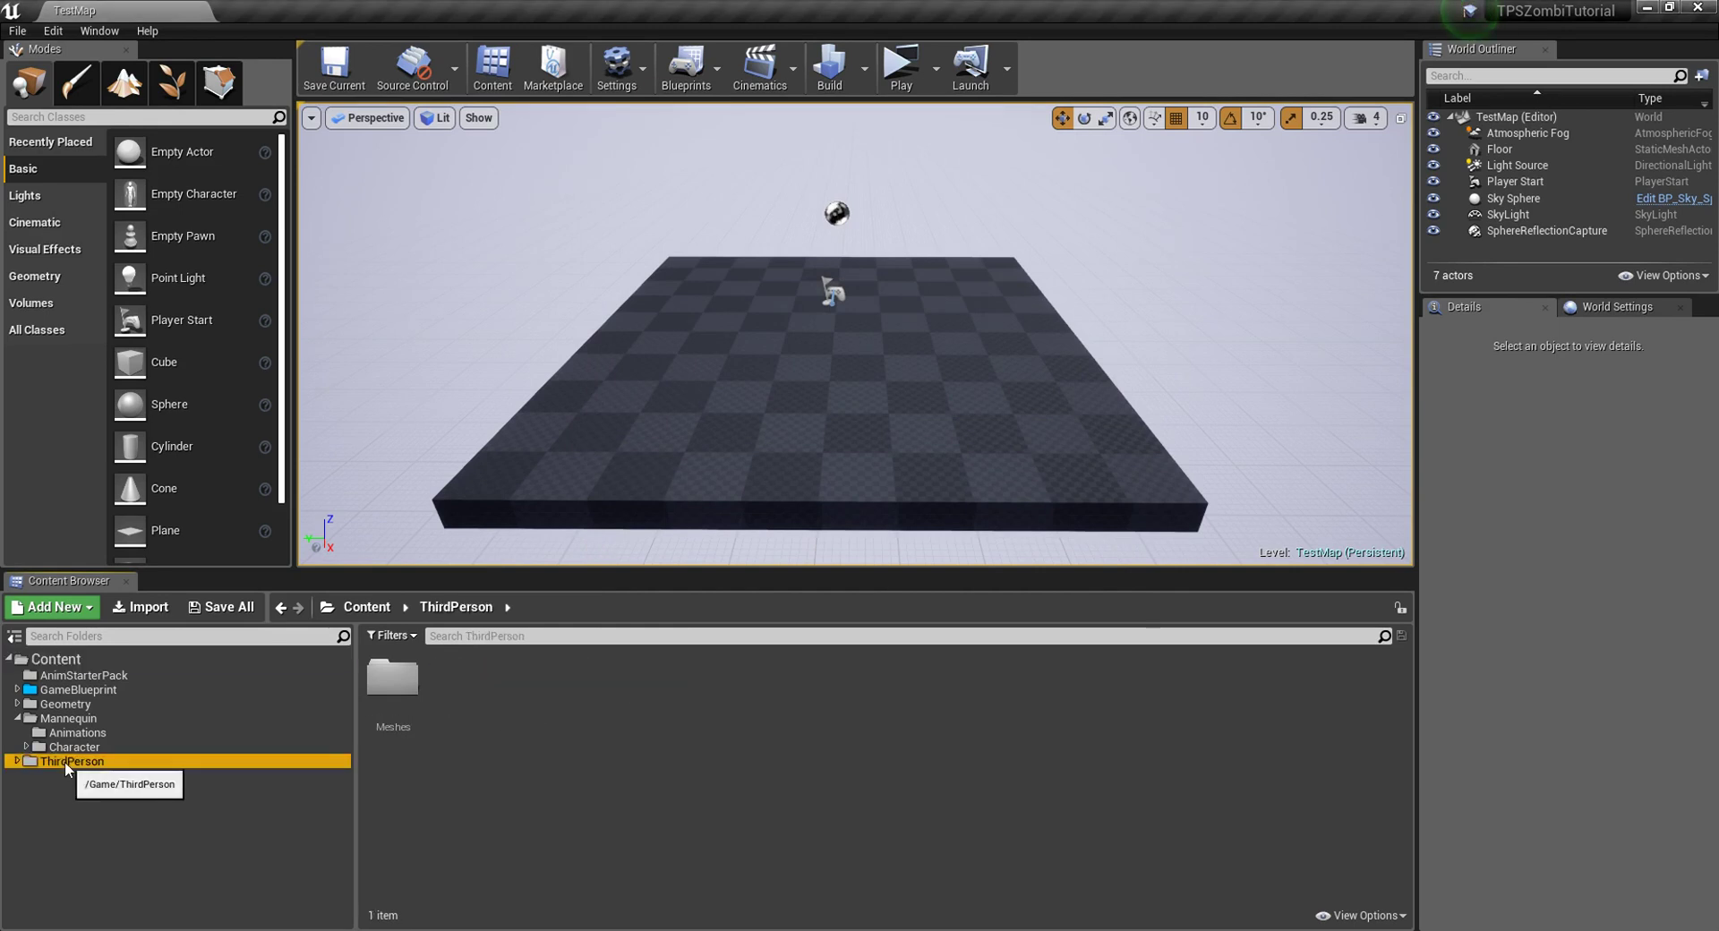
pyautogui.rightClick(79, 748)
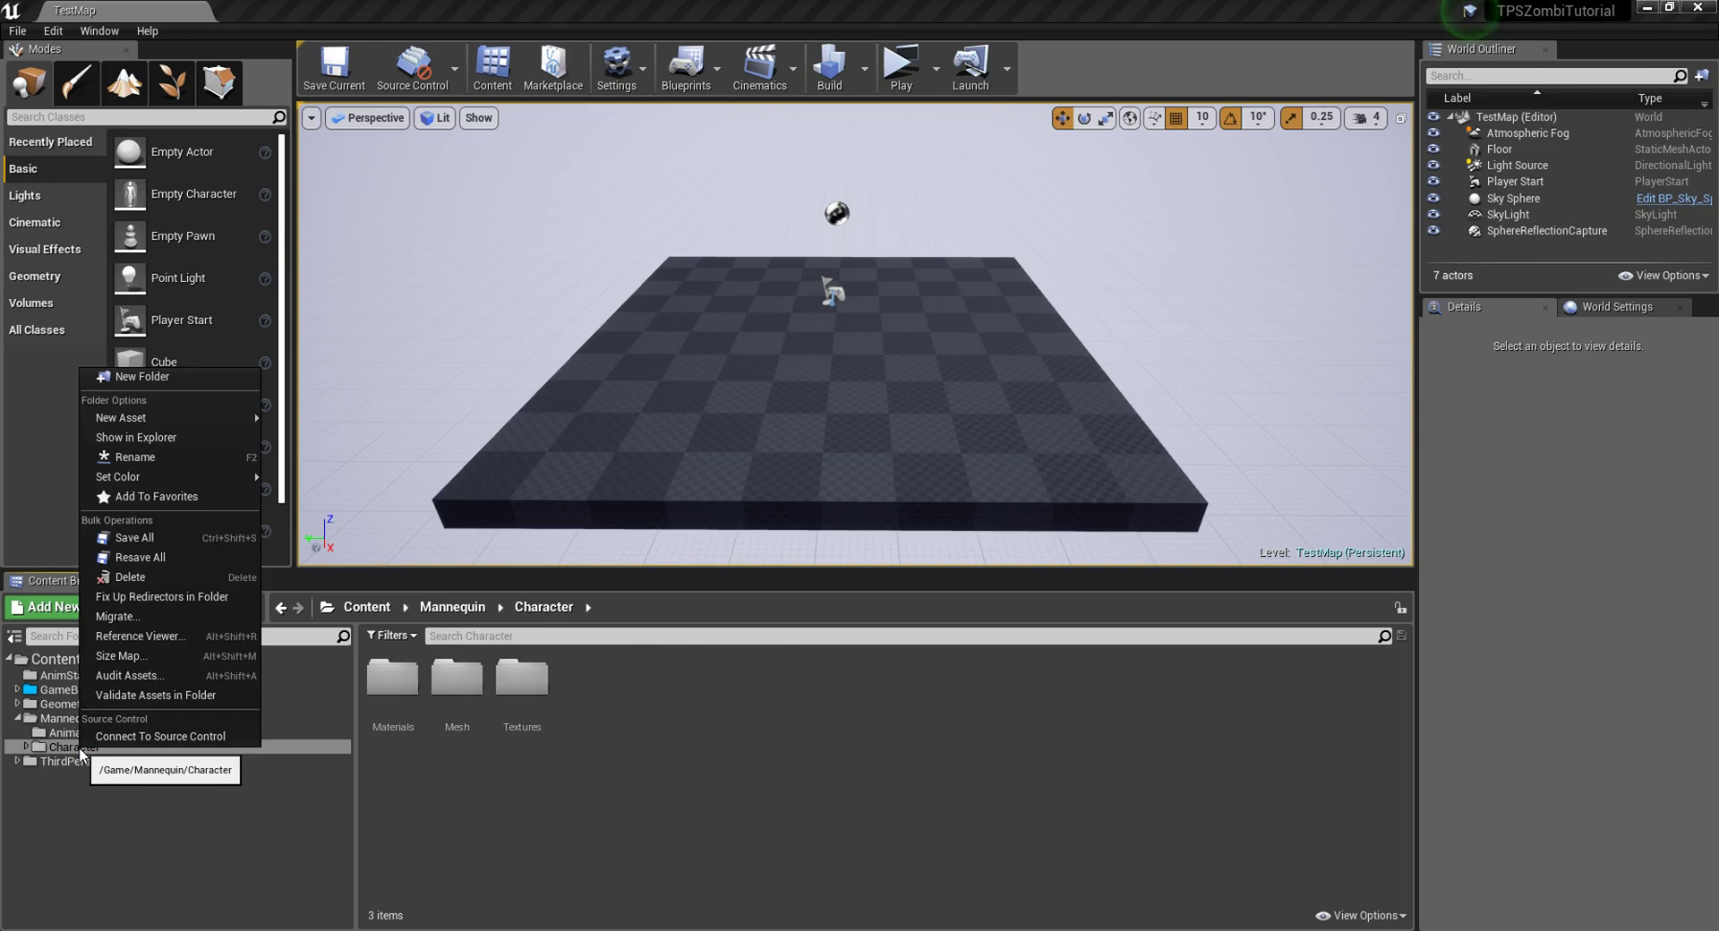
pyautogui.keyDown('ctrl'); pyautogui.click(72, 760); pyautogui.keyUp('ctrl')
pyautogui.rightClick(72, 759)
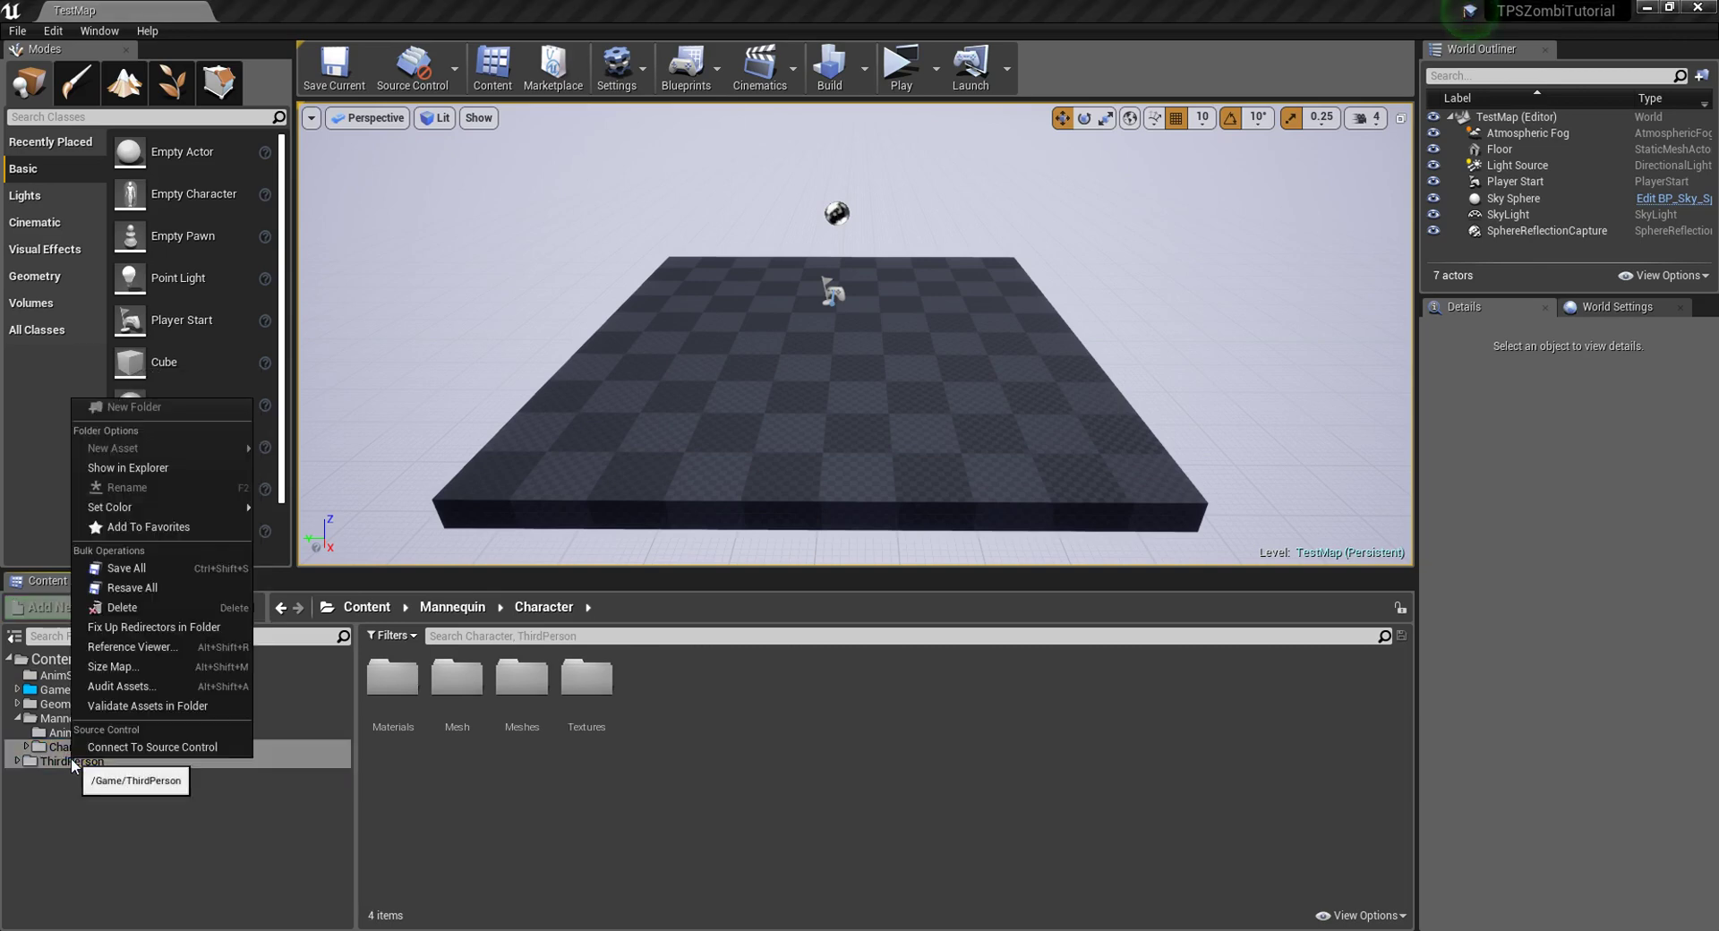
pyautogui.click(126, 607)
pyautogui.click(165, 646)
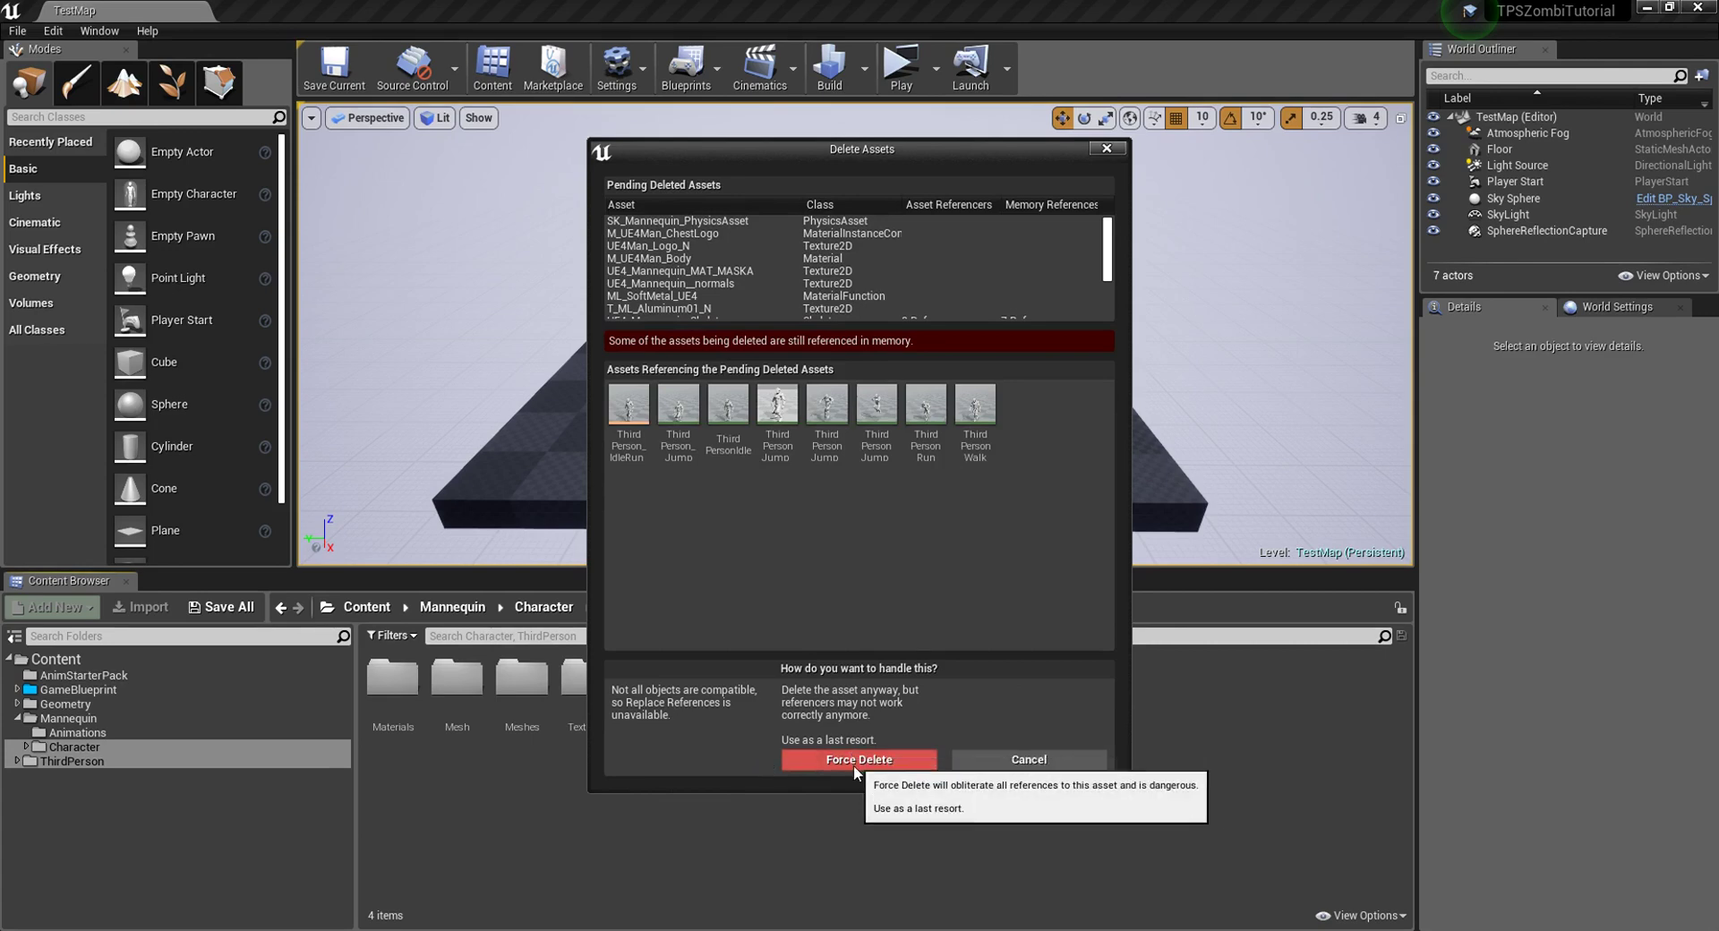
pyautogui.click(854, 766)
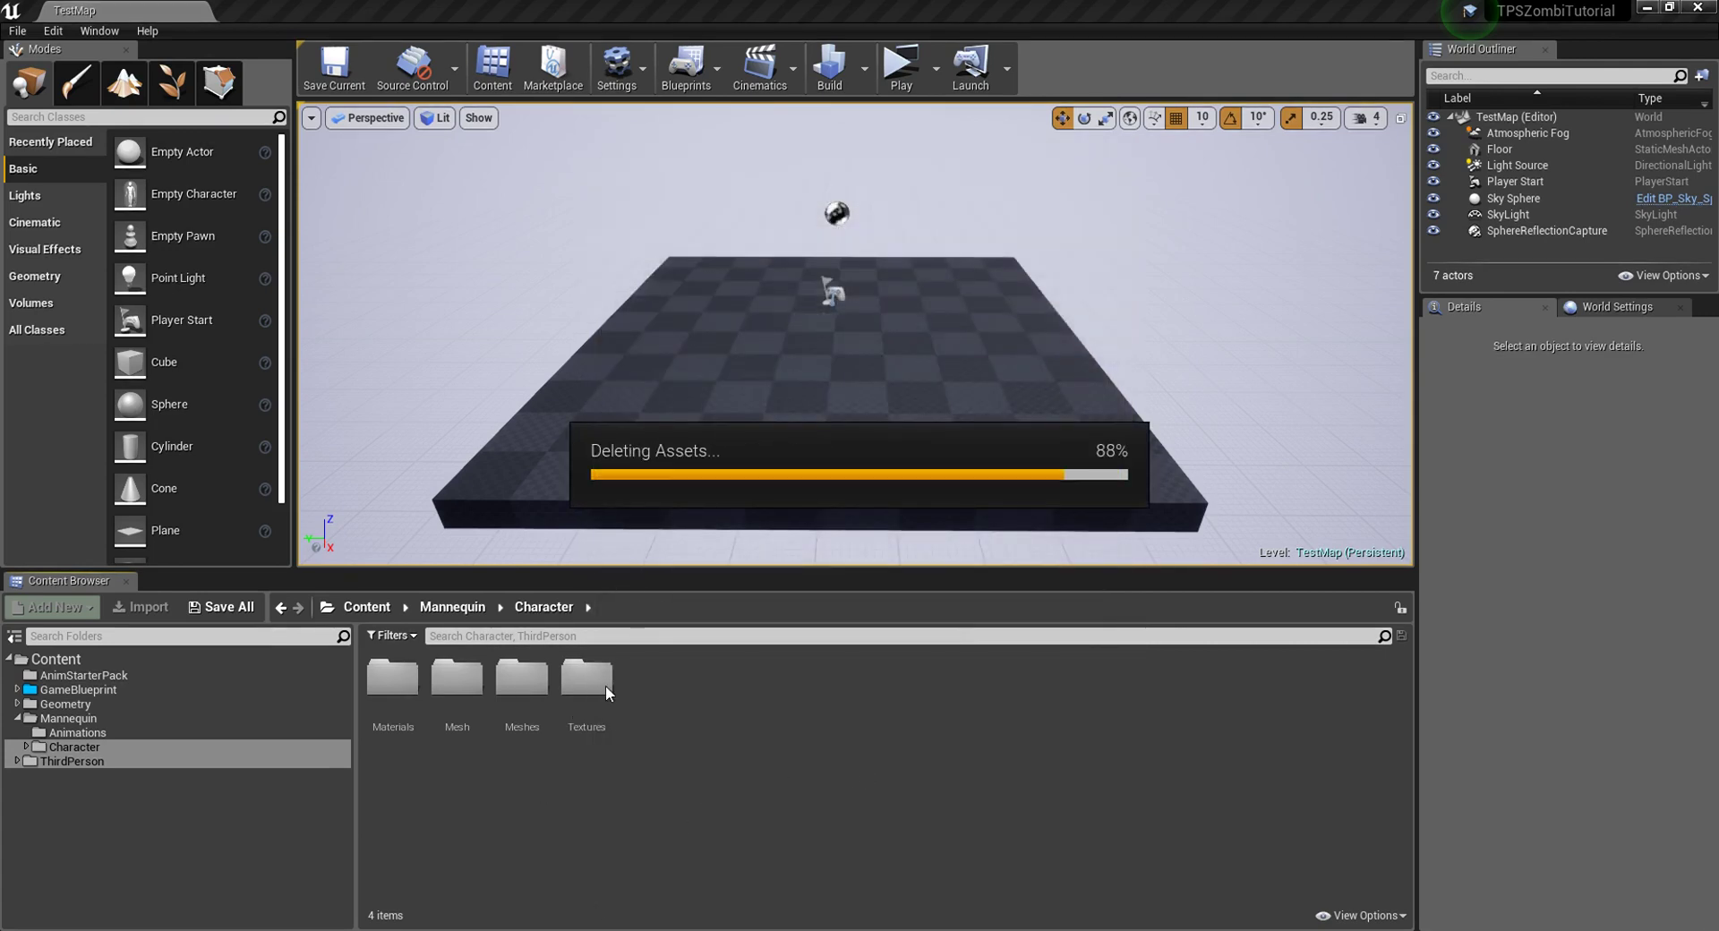
# Step: Save all modified Mannequin animation assets
pyautogui.click(84, 734)
pyautogui.click(394, 685)
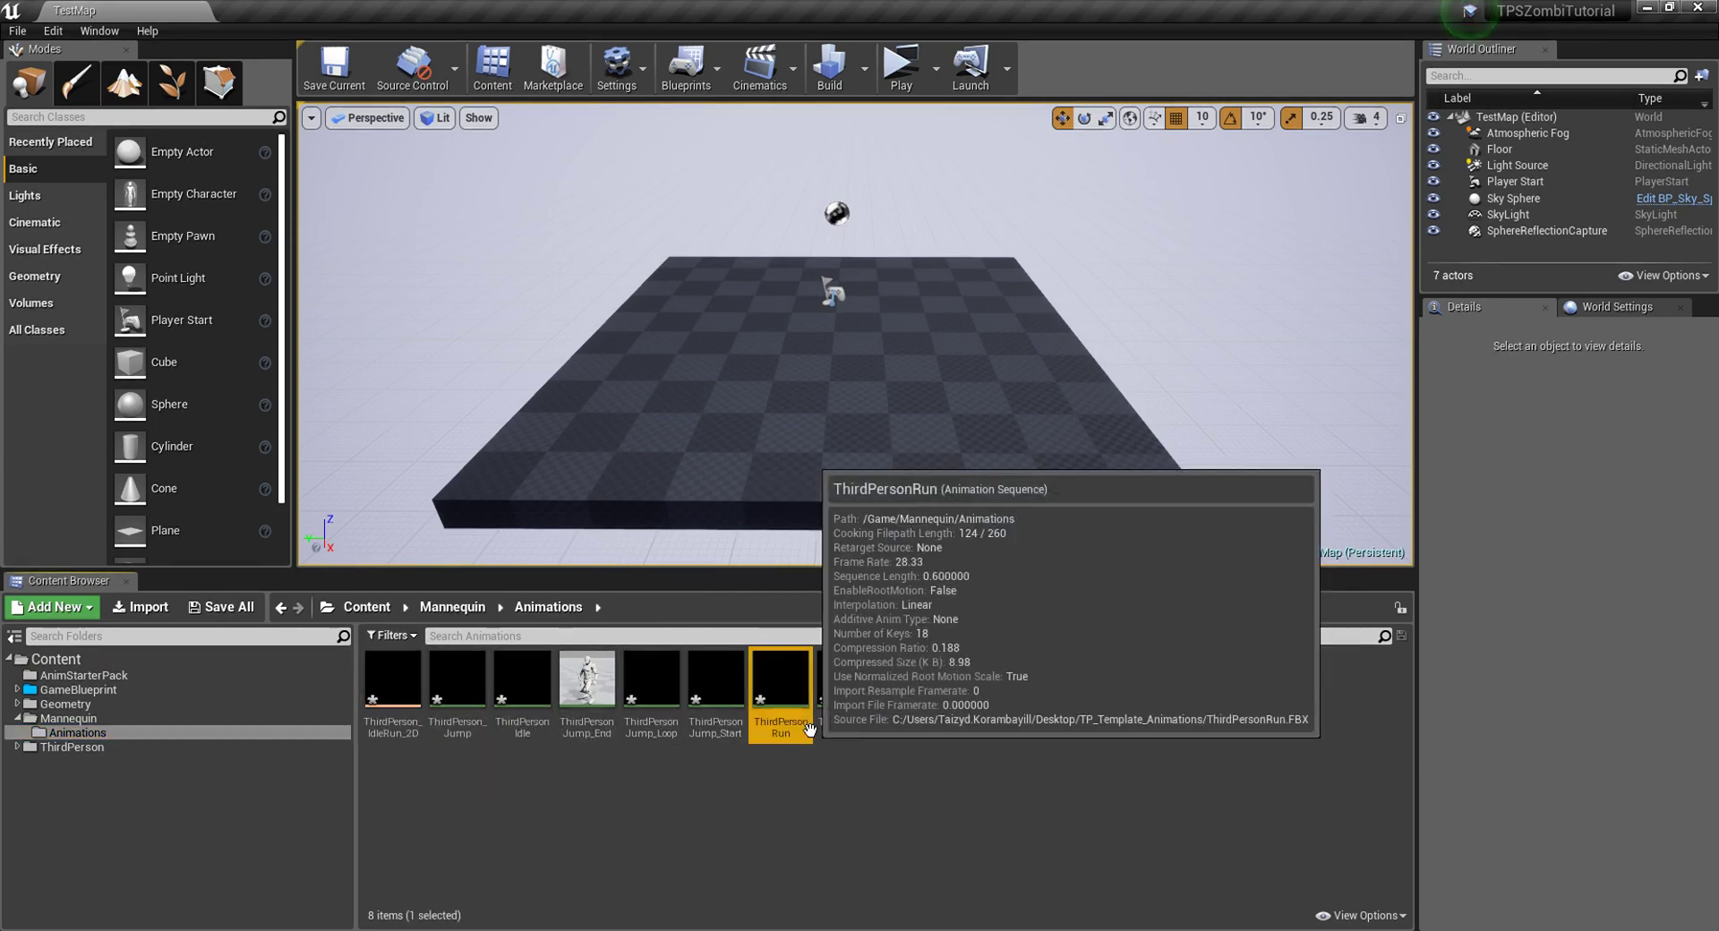
pyautogui.click(550, 826)
pyautogui.click(227, 617)
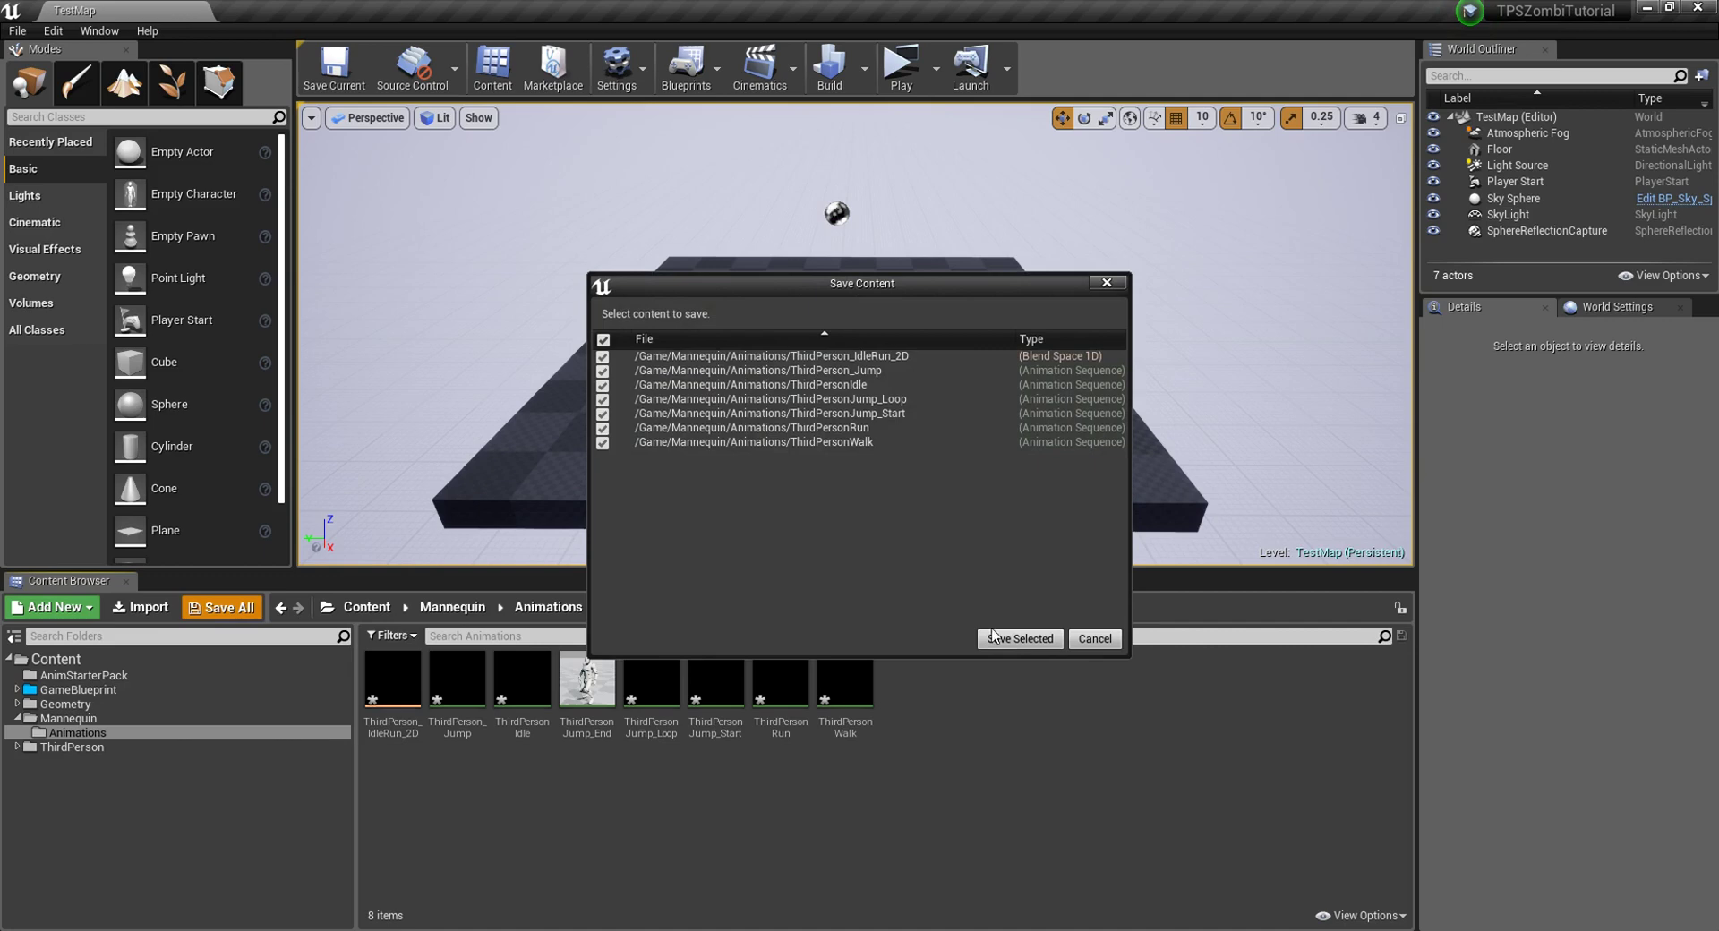
pyautogui.click(1030, 642)
# Step: Try opening ThirdPersonJump_End, decline choosing a new skeleton, and expand GameBlueprint's subfolders
pyautogui.doubleClick(586, 680)
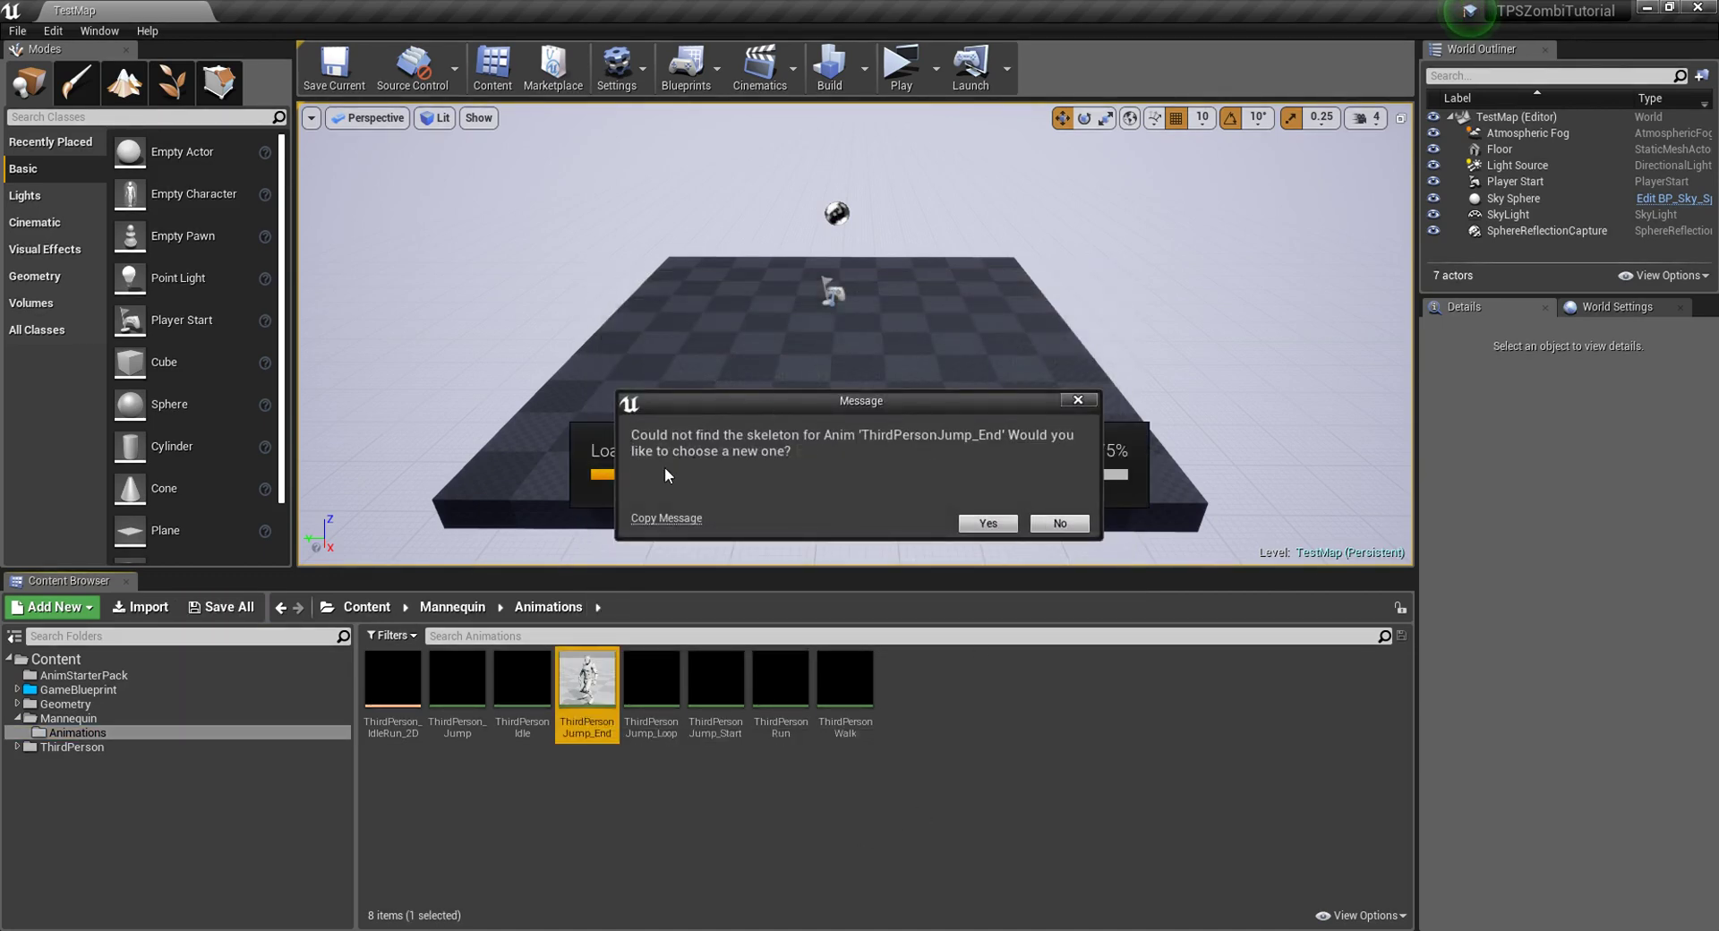
pyautogui.click(1078, 399)
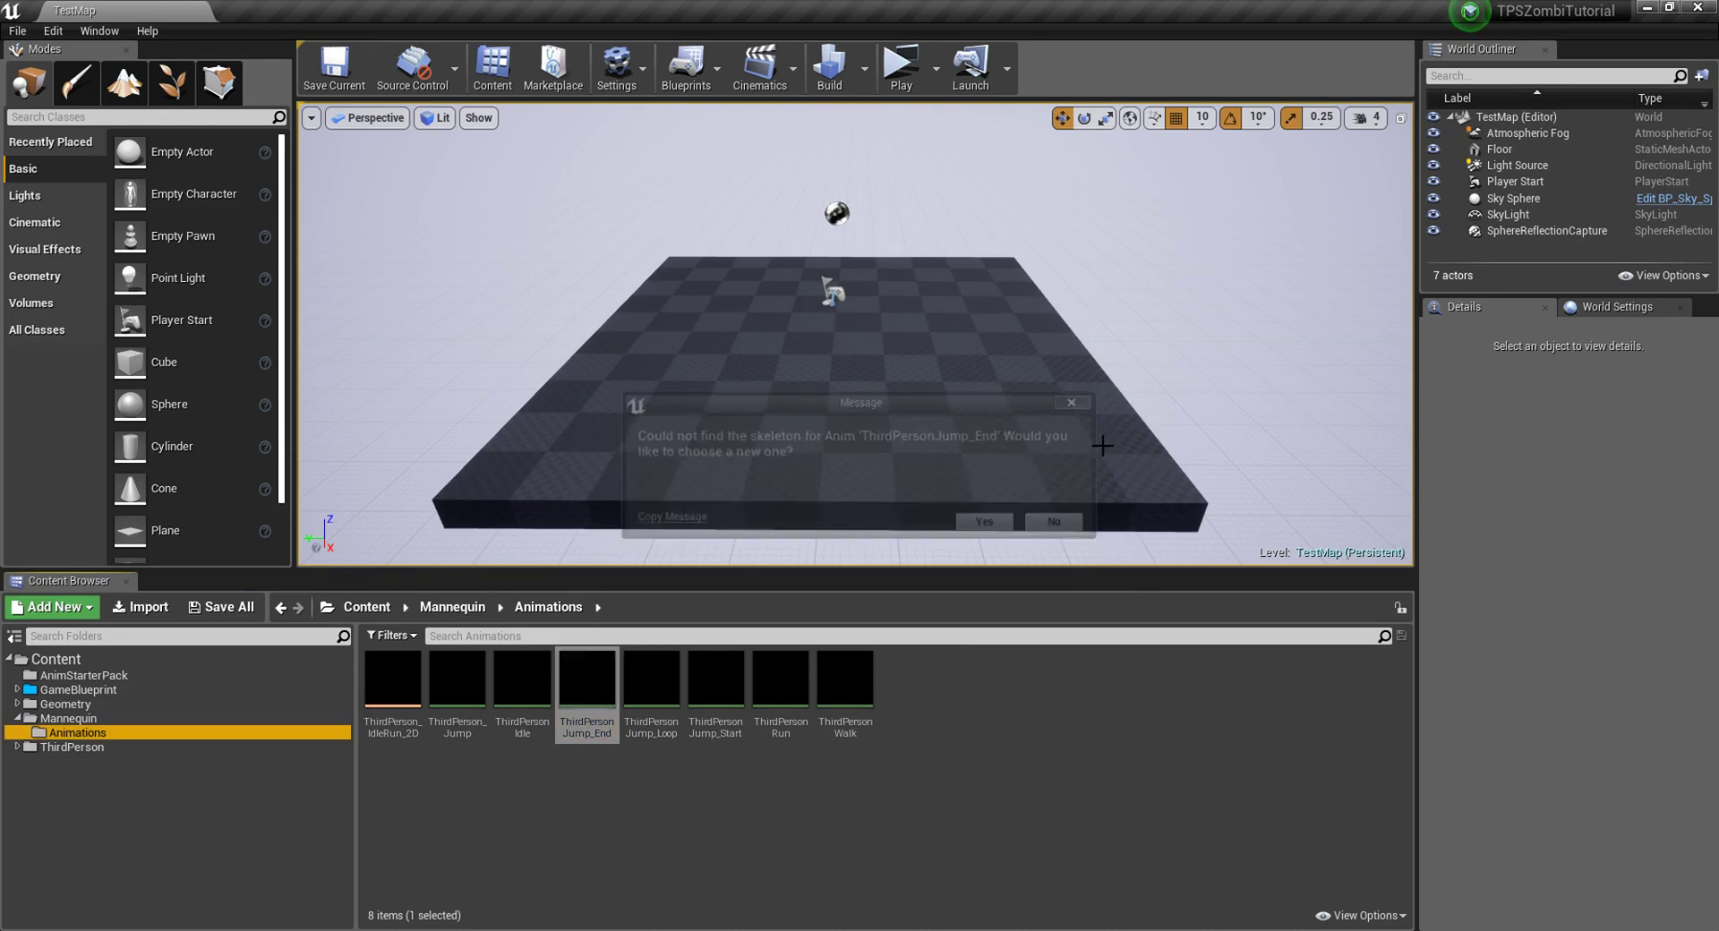
pyautogui.click(690, 823)
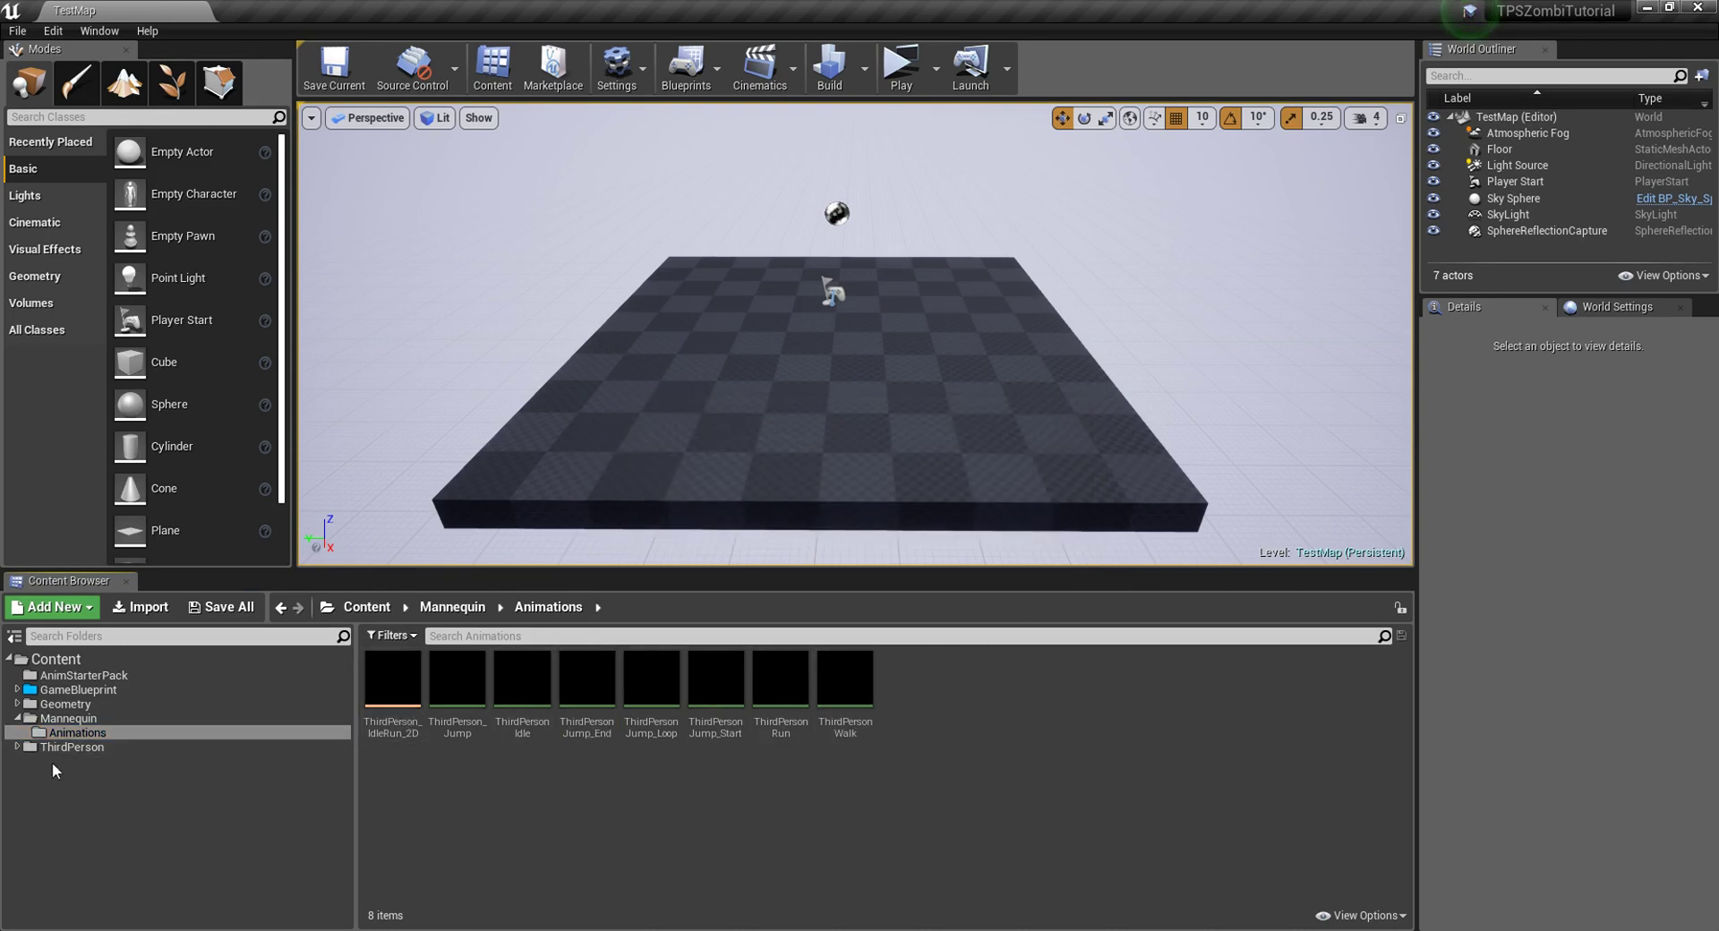
pyautogui.click(79, 748)
pyautogui.click(81, 736)
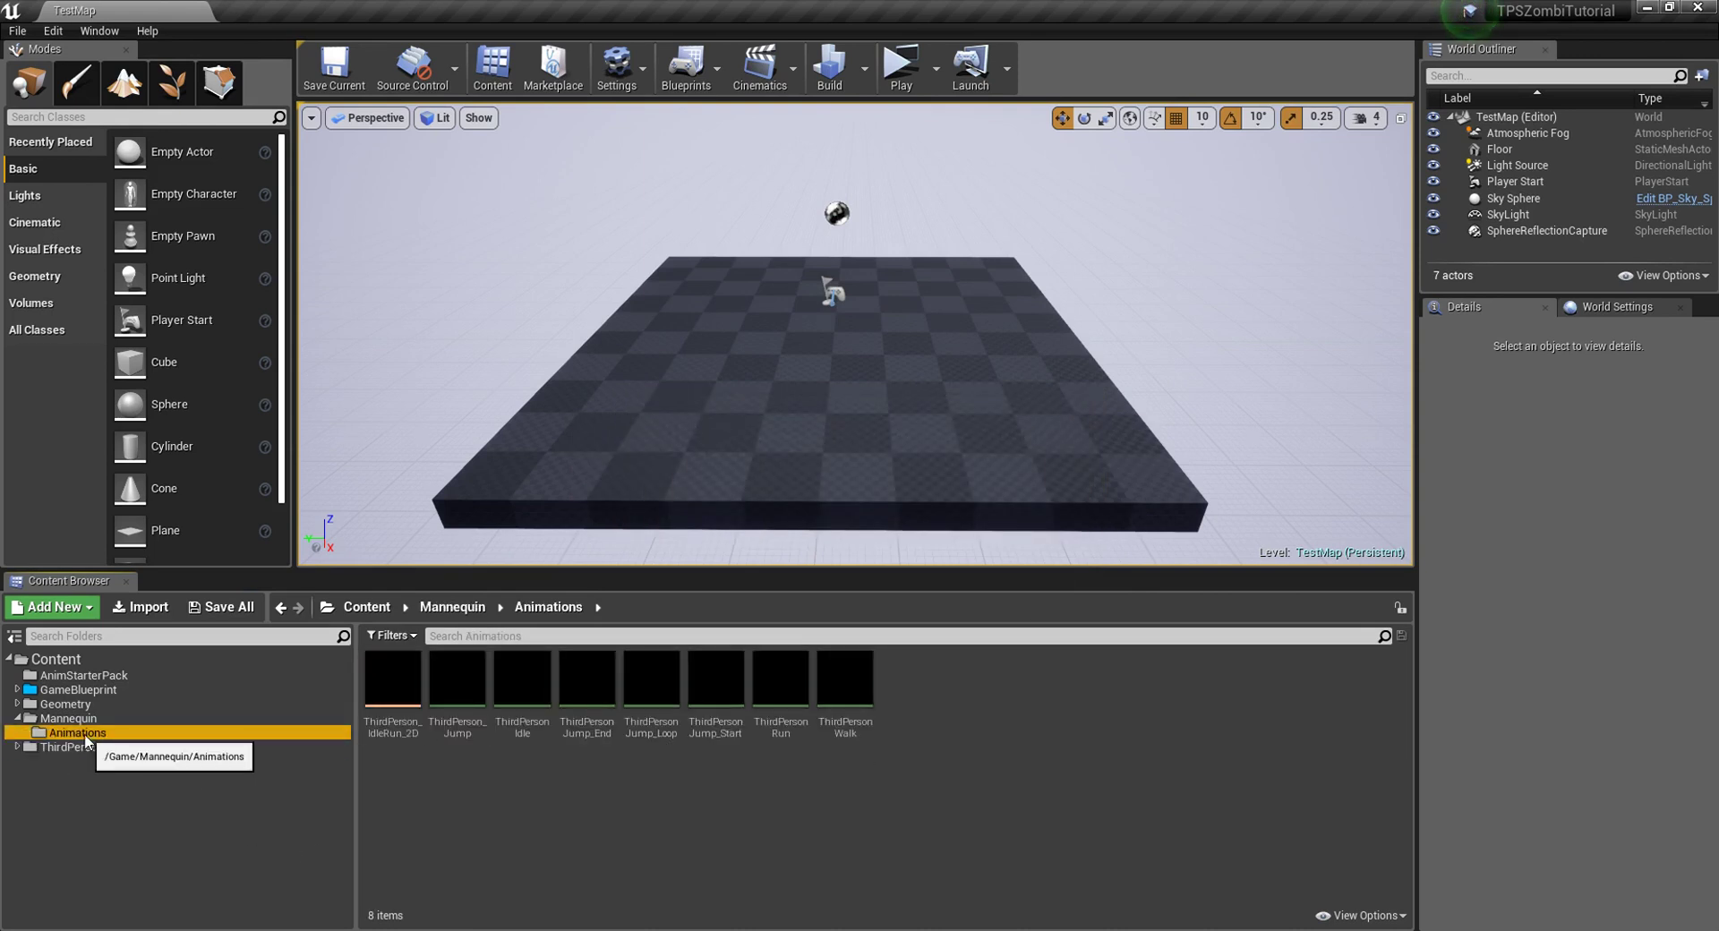
pyautogui.click(17, 690)
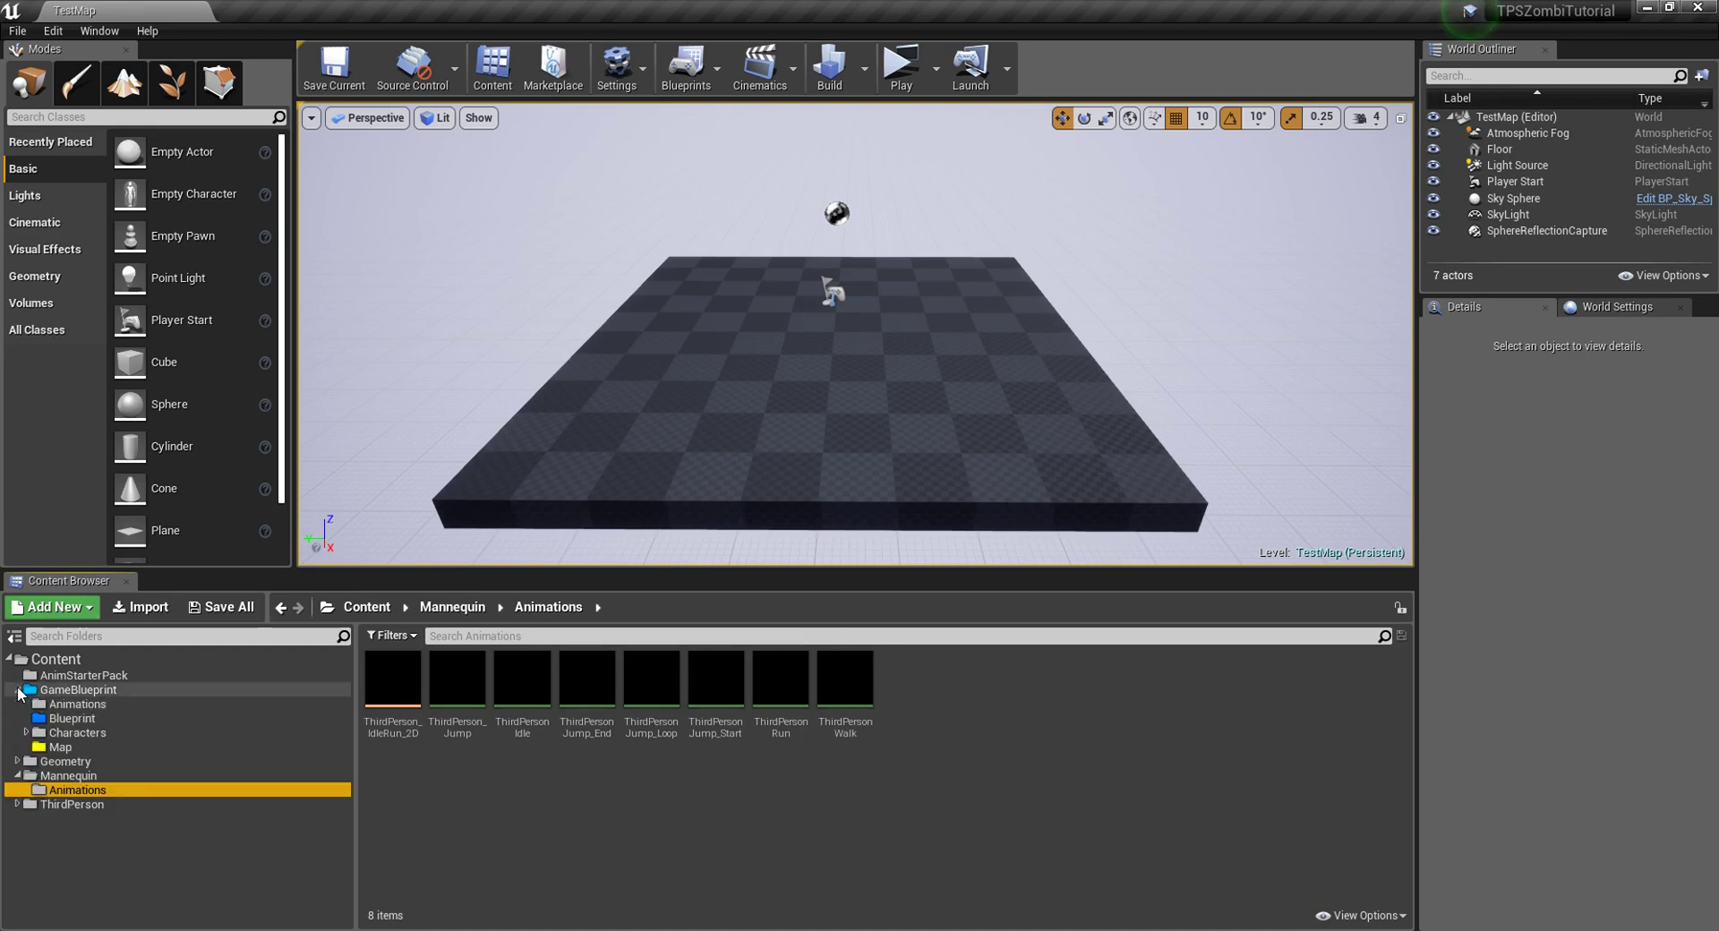
# Step: Select all eight Mannequin animations, drag them onto GameBlueprint/Animations, and choose Move Here
pyautogui.click(402, 690)
pyautogui.keyDown('shift'); pyautogui.click(845, 677); pyautogui.keyUp('shift')
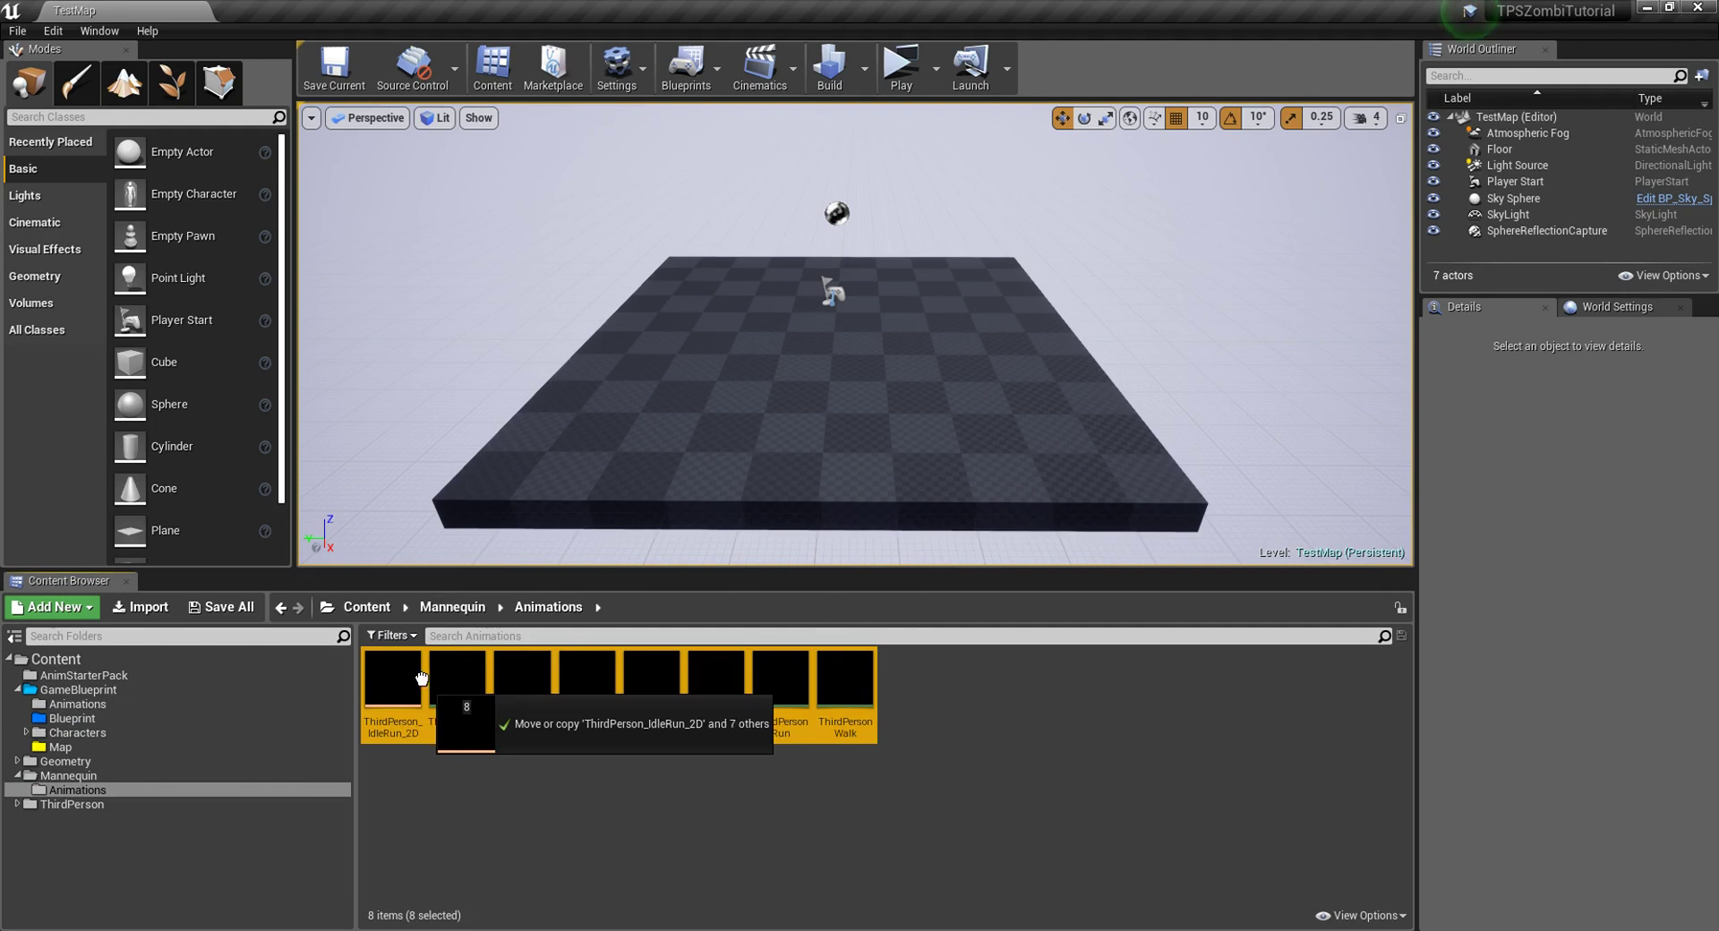
pyautogui.moveTo(399, 685); pyautogui.dragTo(393, 680)
pyautogui.click(168, 689)
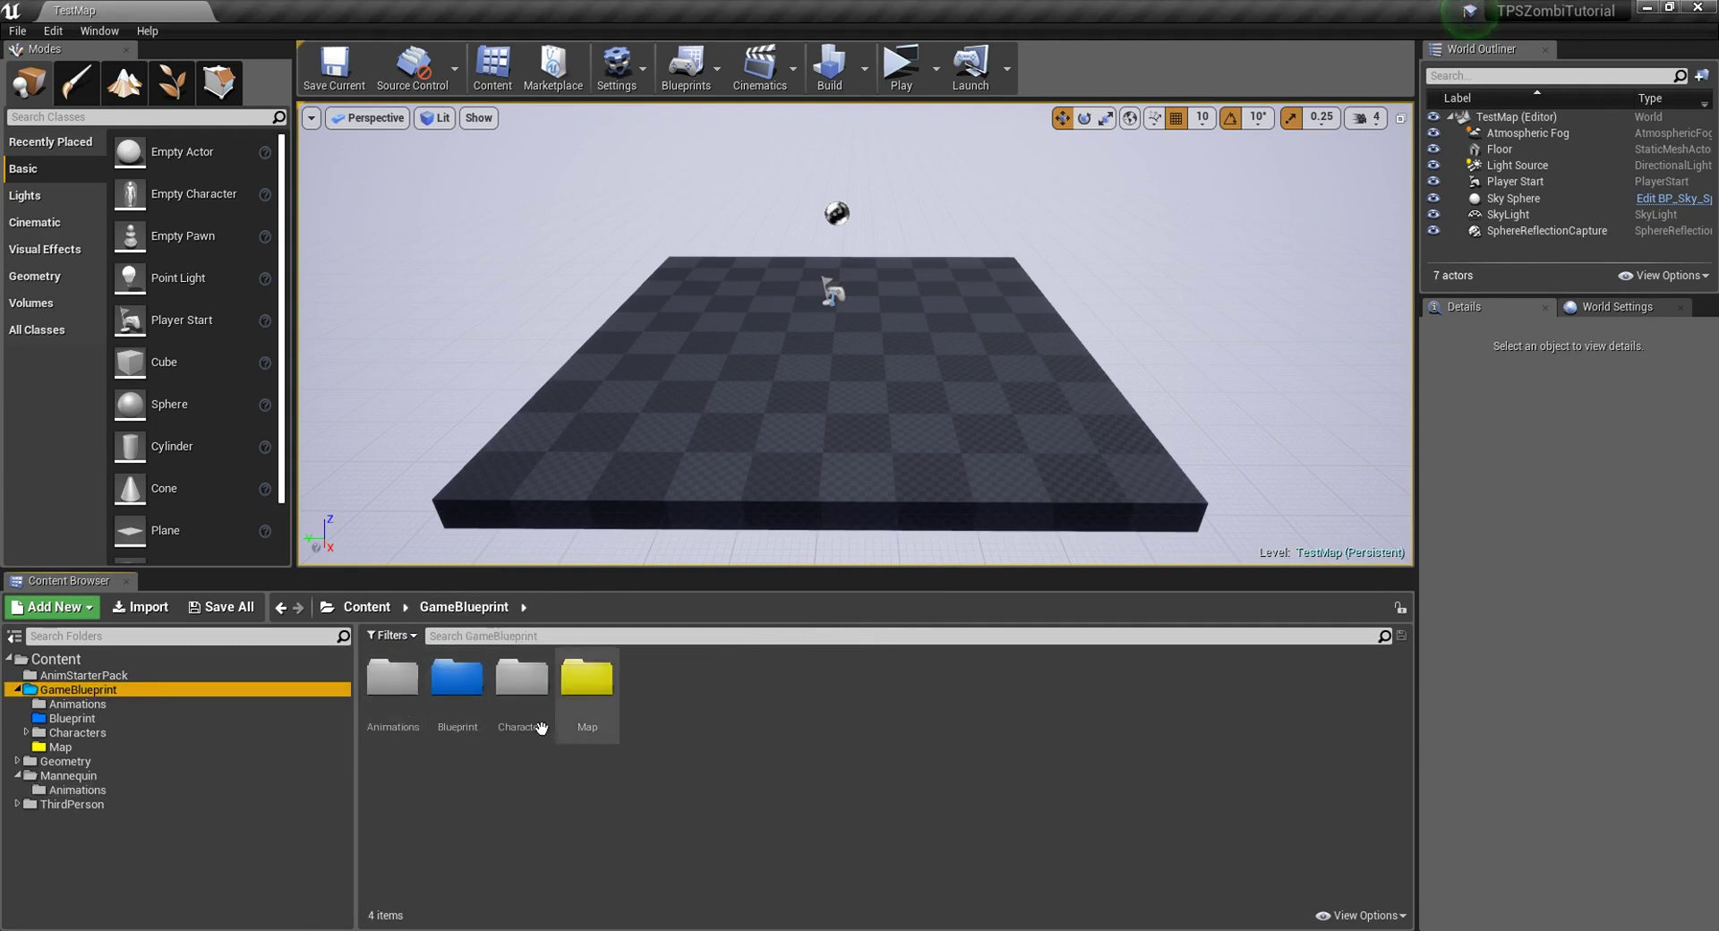
pyautogui.click(392, 678)
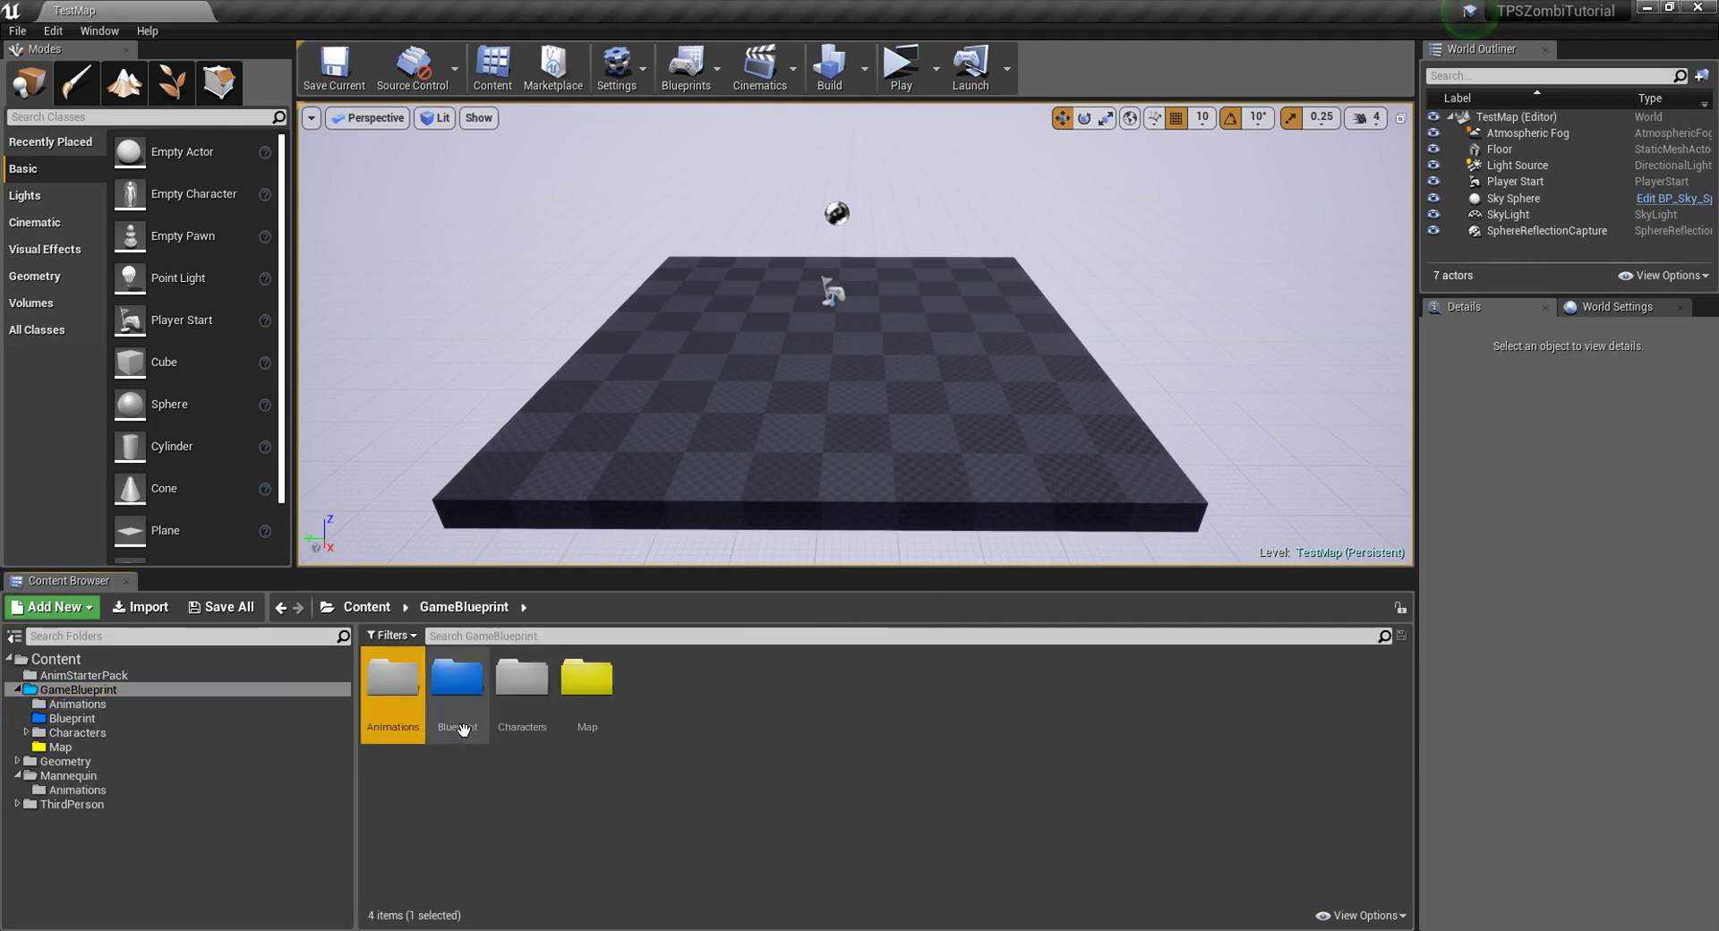
pyautogui.doubleClick(392, 678)
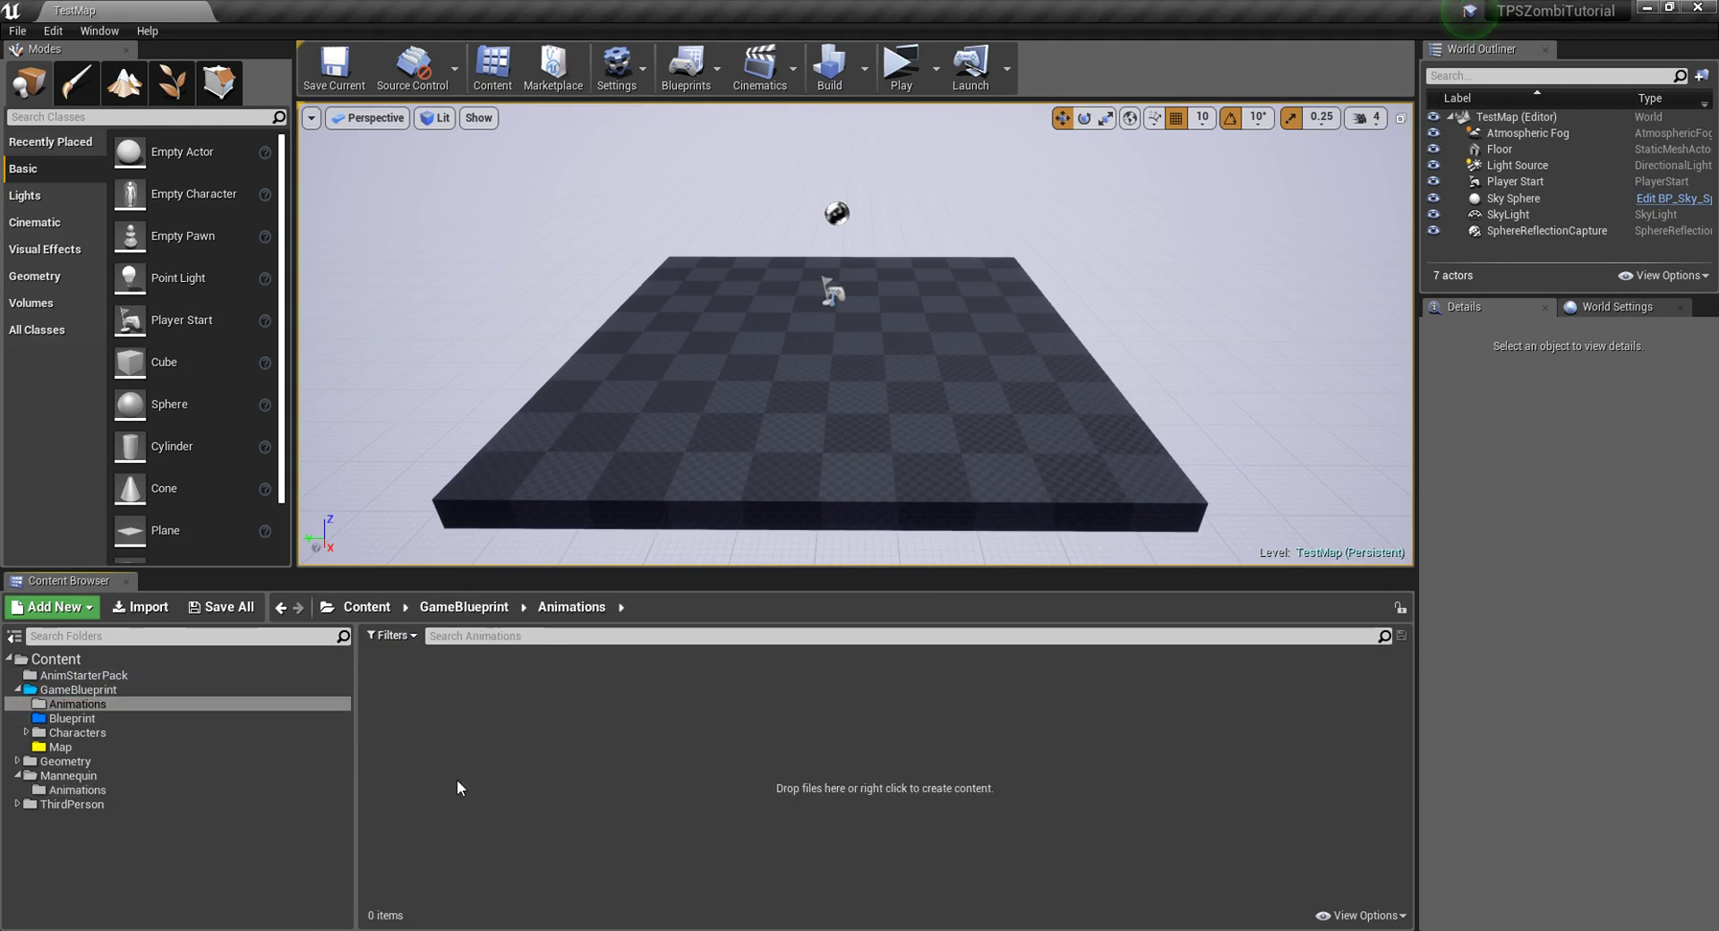
pyautogui.click(280, 607)
pyautogui.click(77, 788)
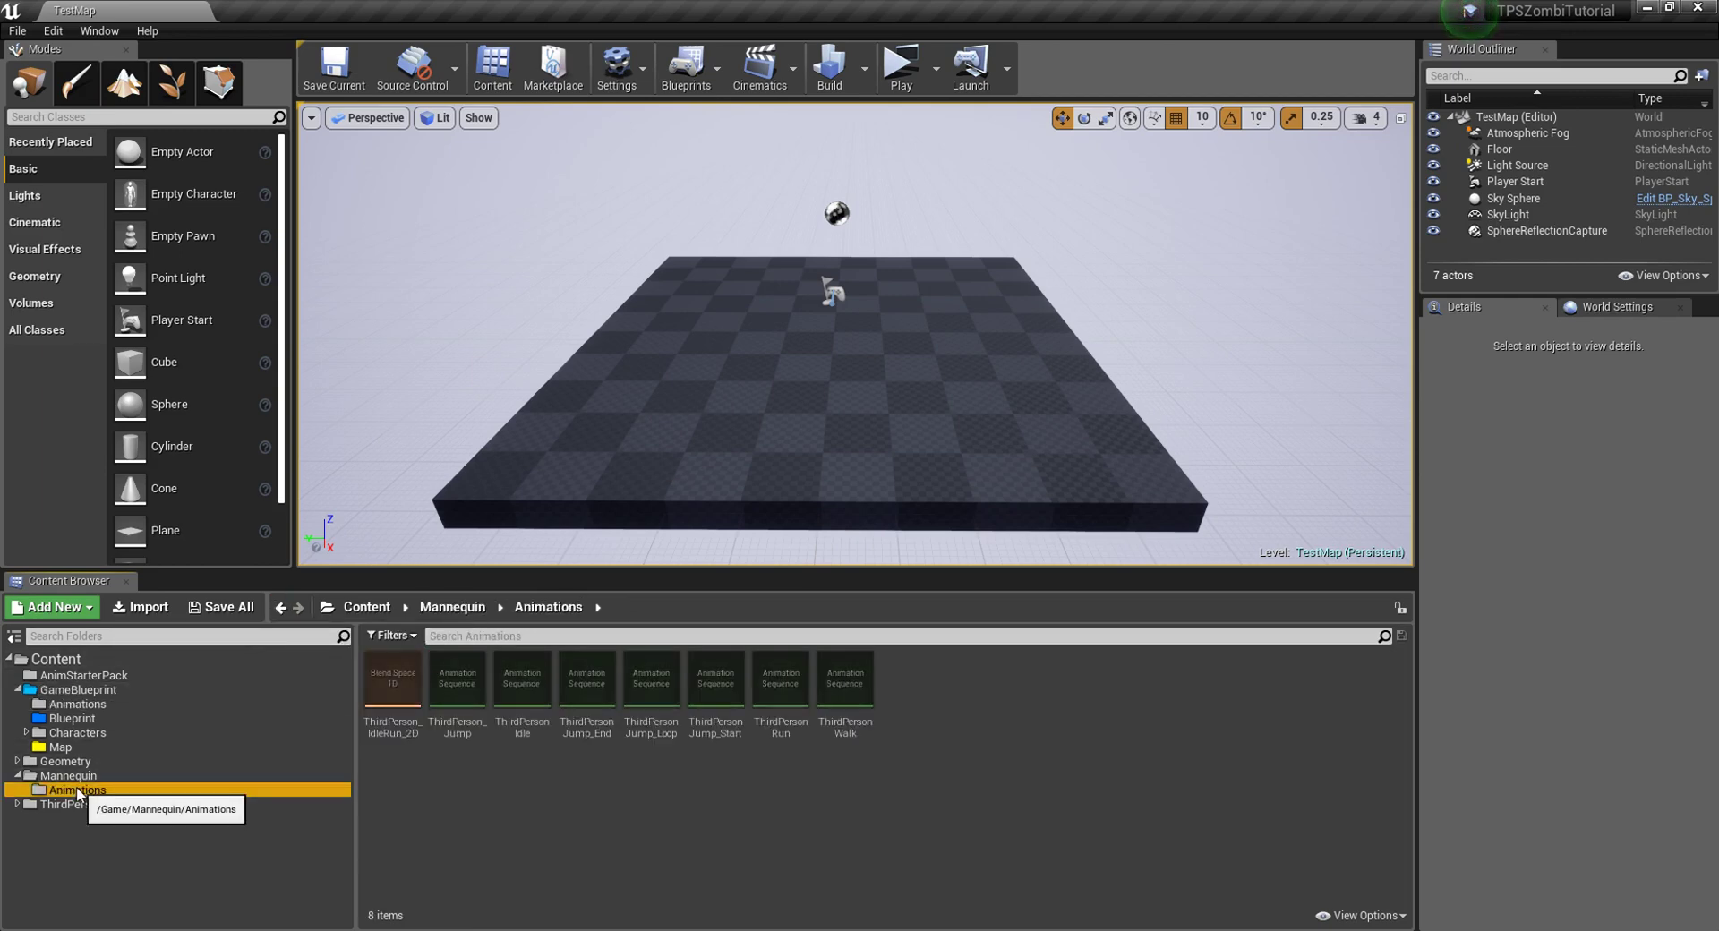
pyautogui.keyDown('shift'); pyautogui.click(845, 690); pyautogui.keyUp('shift')
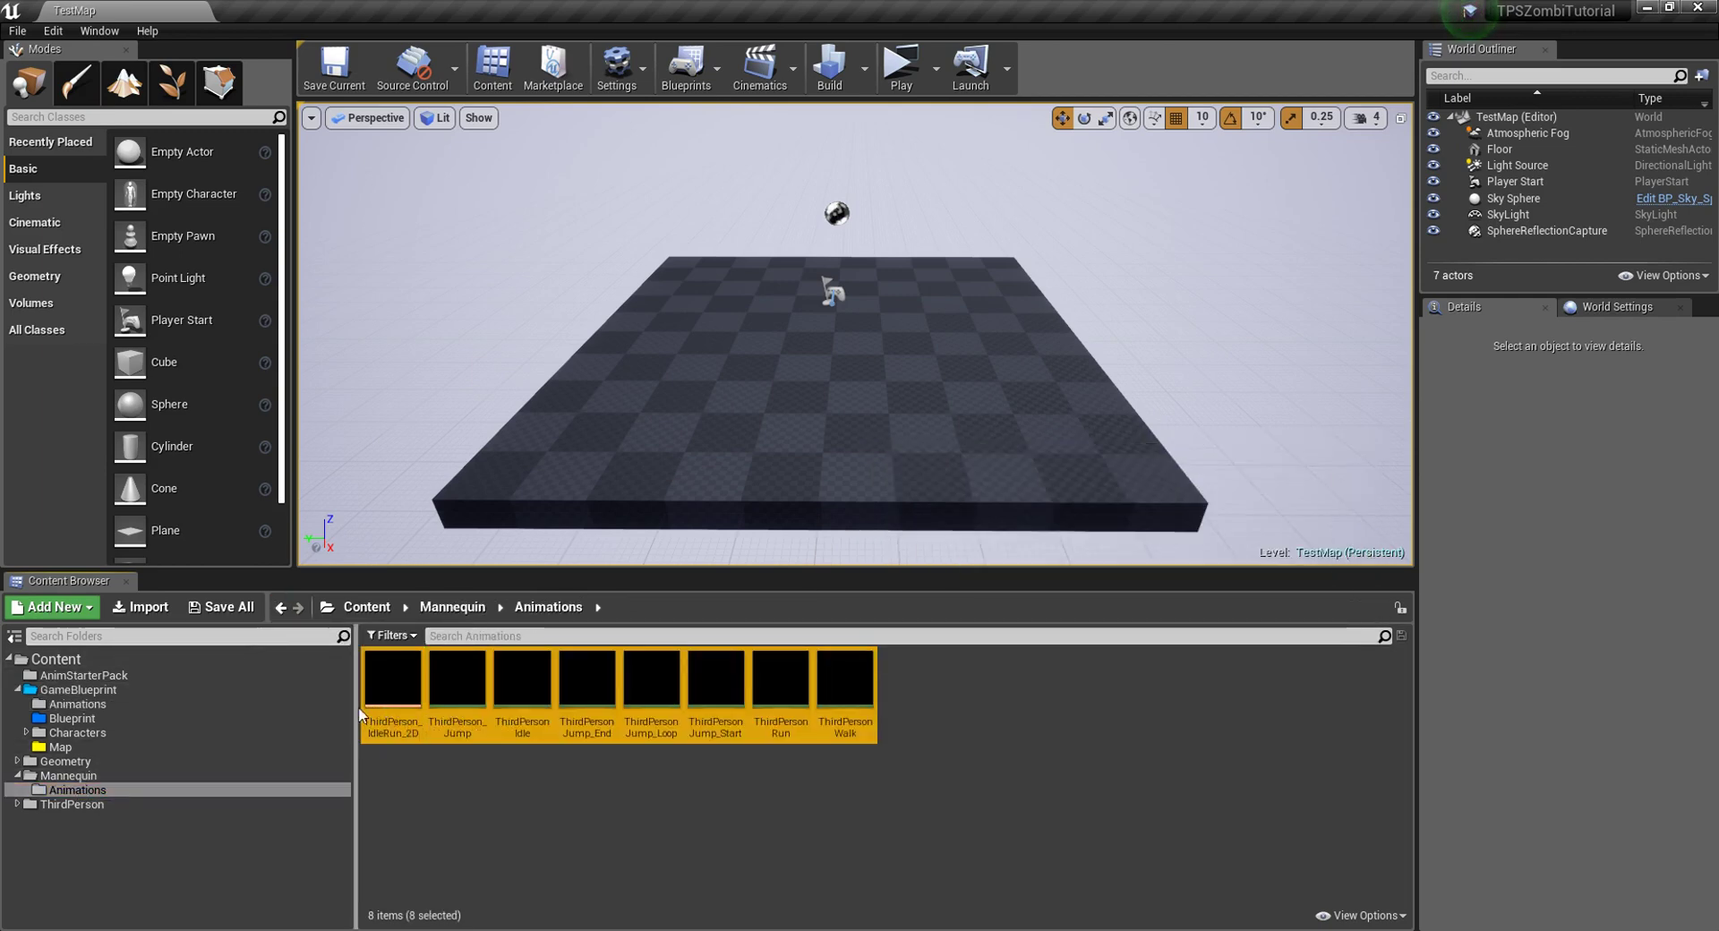
pyautogui.moveTo(458, 689); pyautogui.dragTo(87, 707)
pyautogui.click(133, 752)
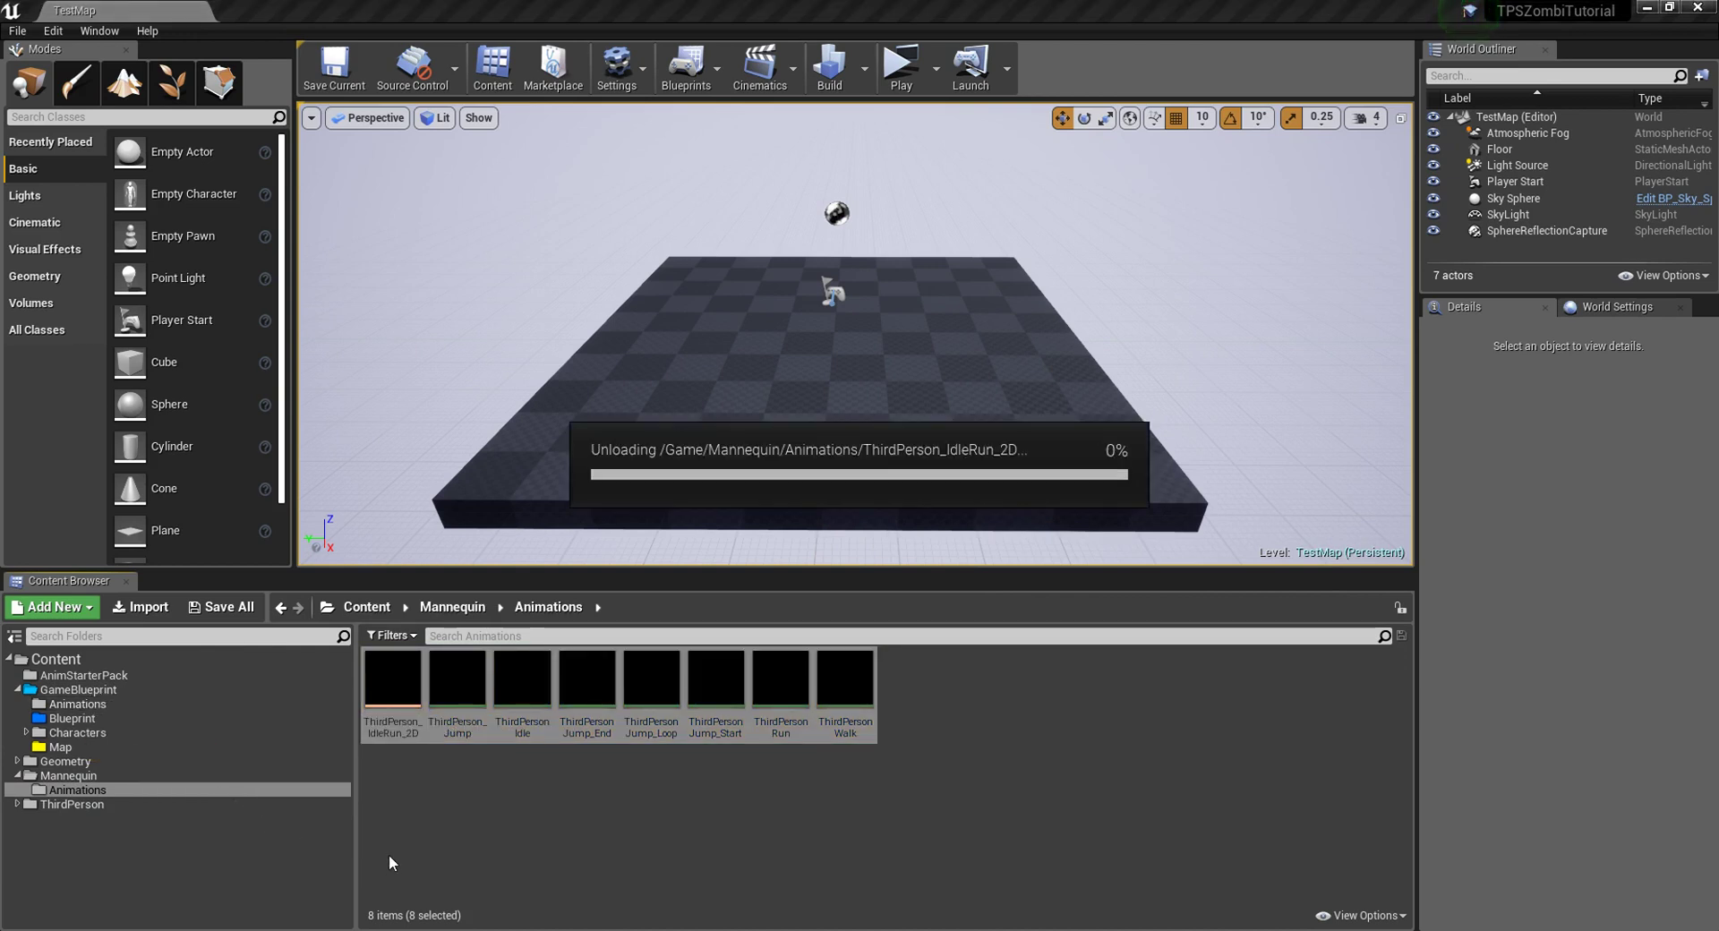
# Step: Delete the Geometry, Mannequin, Animations and ThirdPerson folders together, confirming both prompts
pyautogui.click(63, 761)
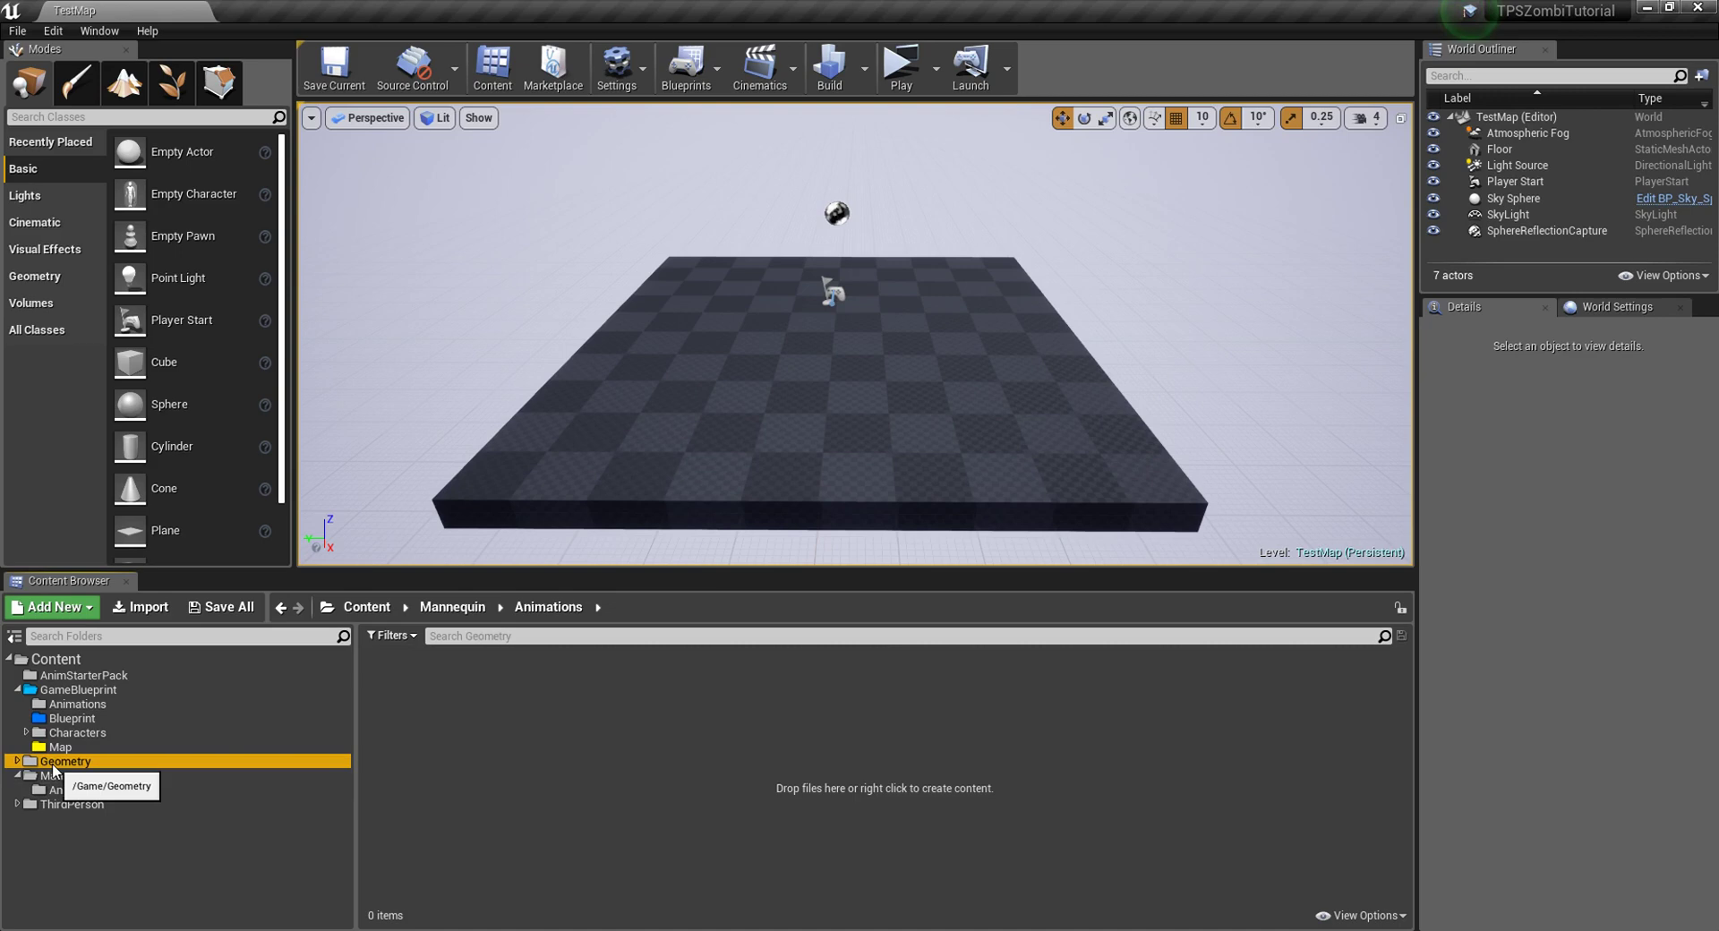
pyautogui.keyDown('shift'); pyautogui.click(72, 804); pyautogui.keyUp('shift')
pyautogui.rightClick(72, 804)
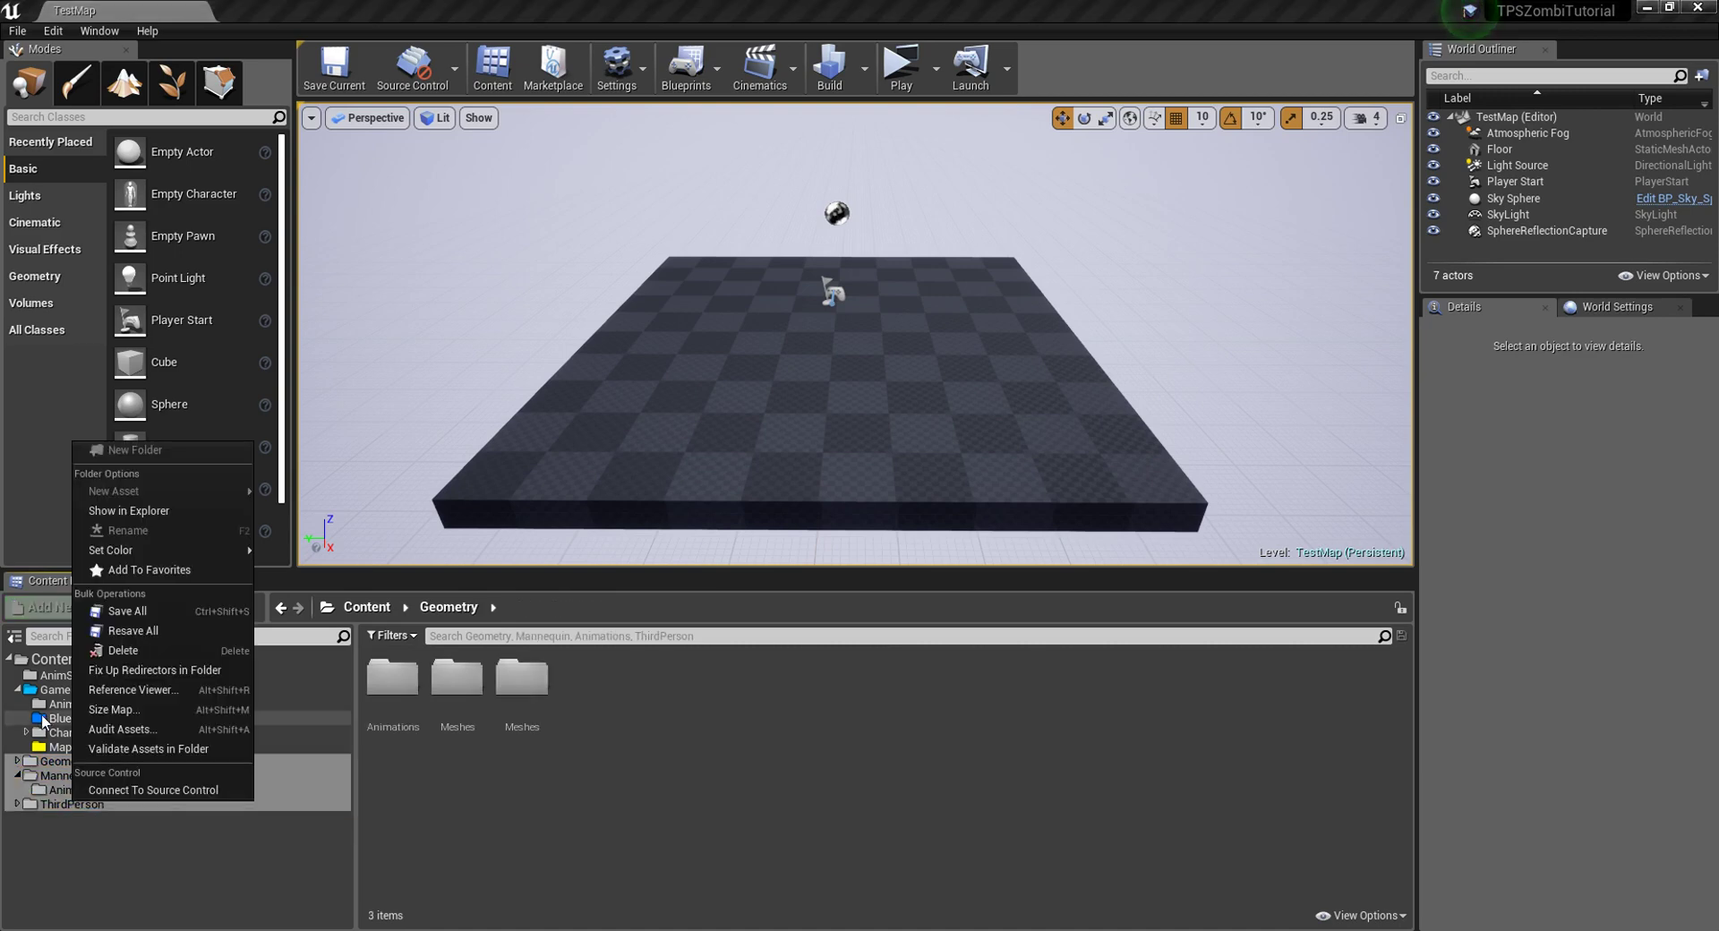
pyautogui.click(18, 689)
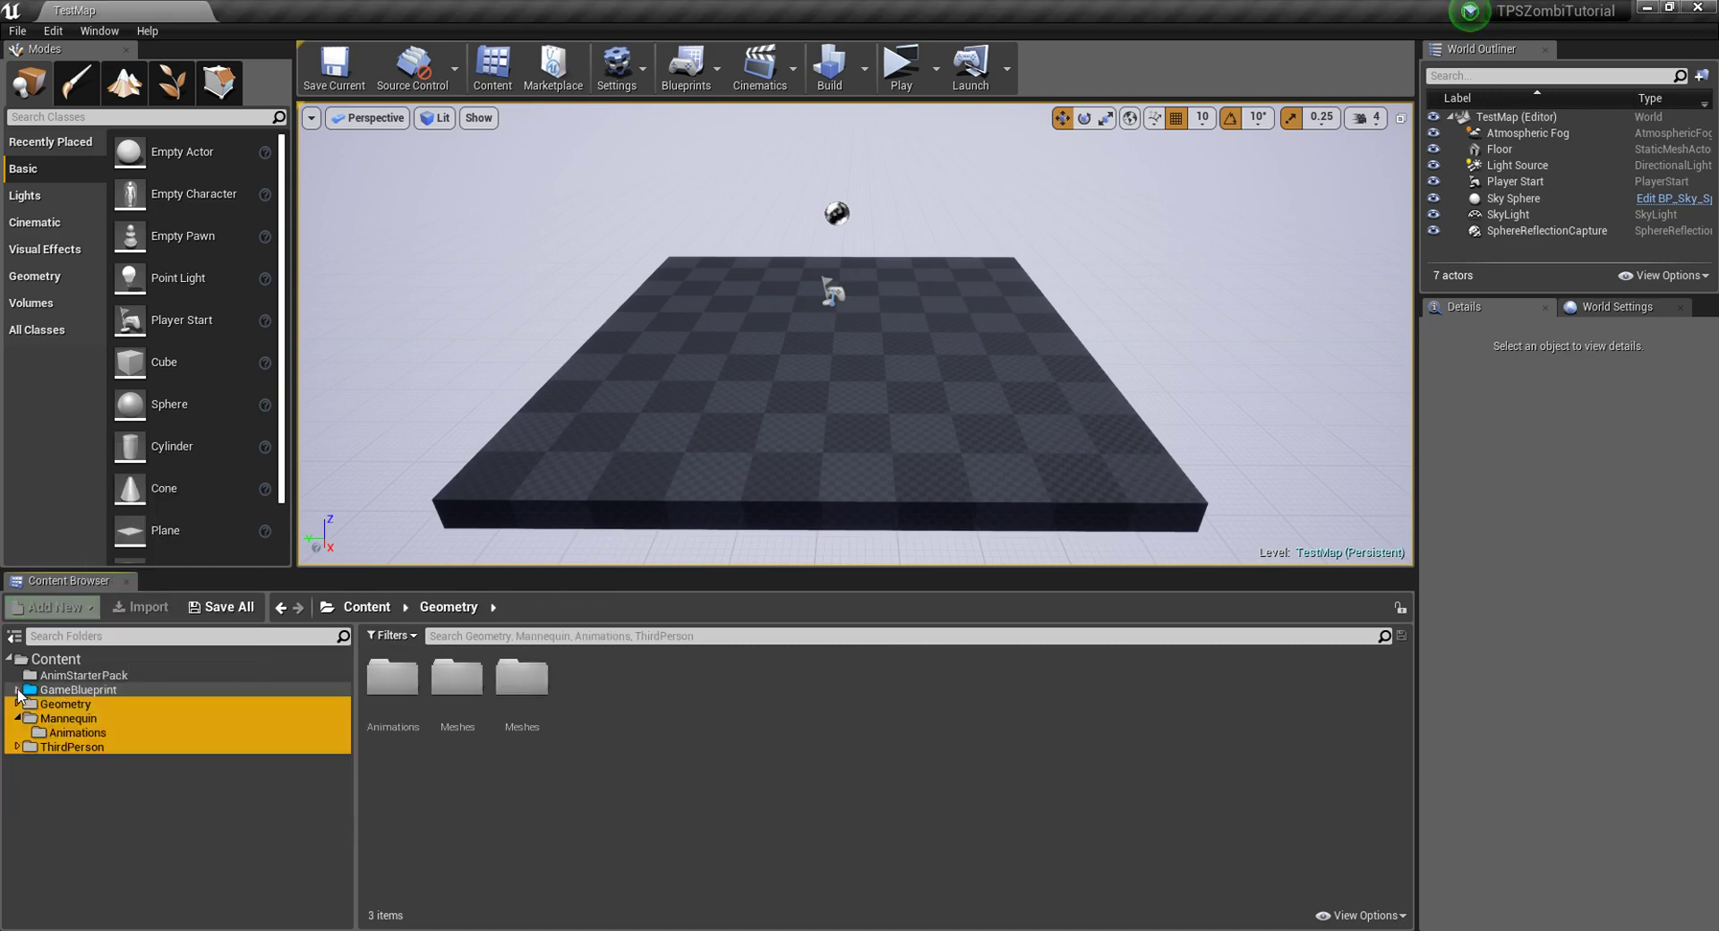
pyautogui.rightClick(83, 722)
pyautogui.click(175, 577)
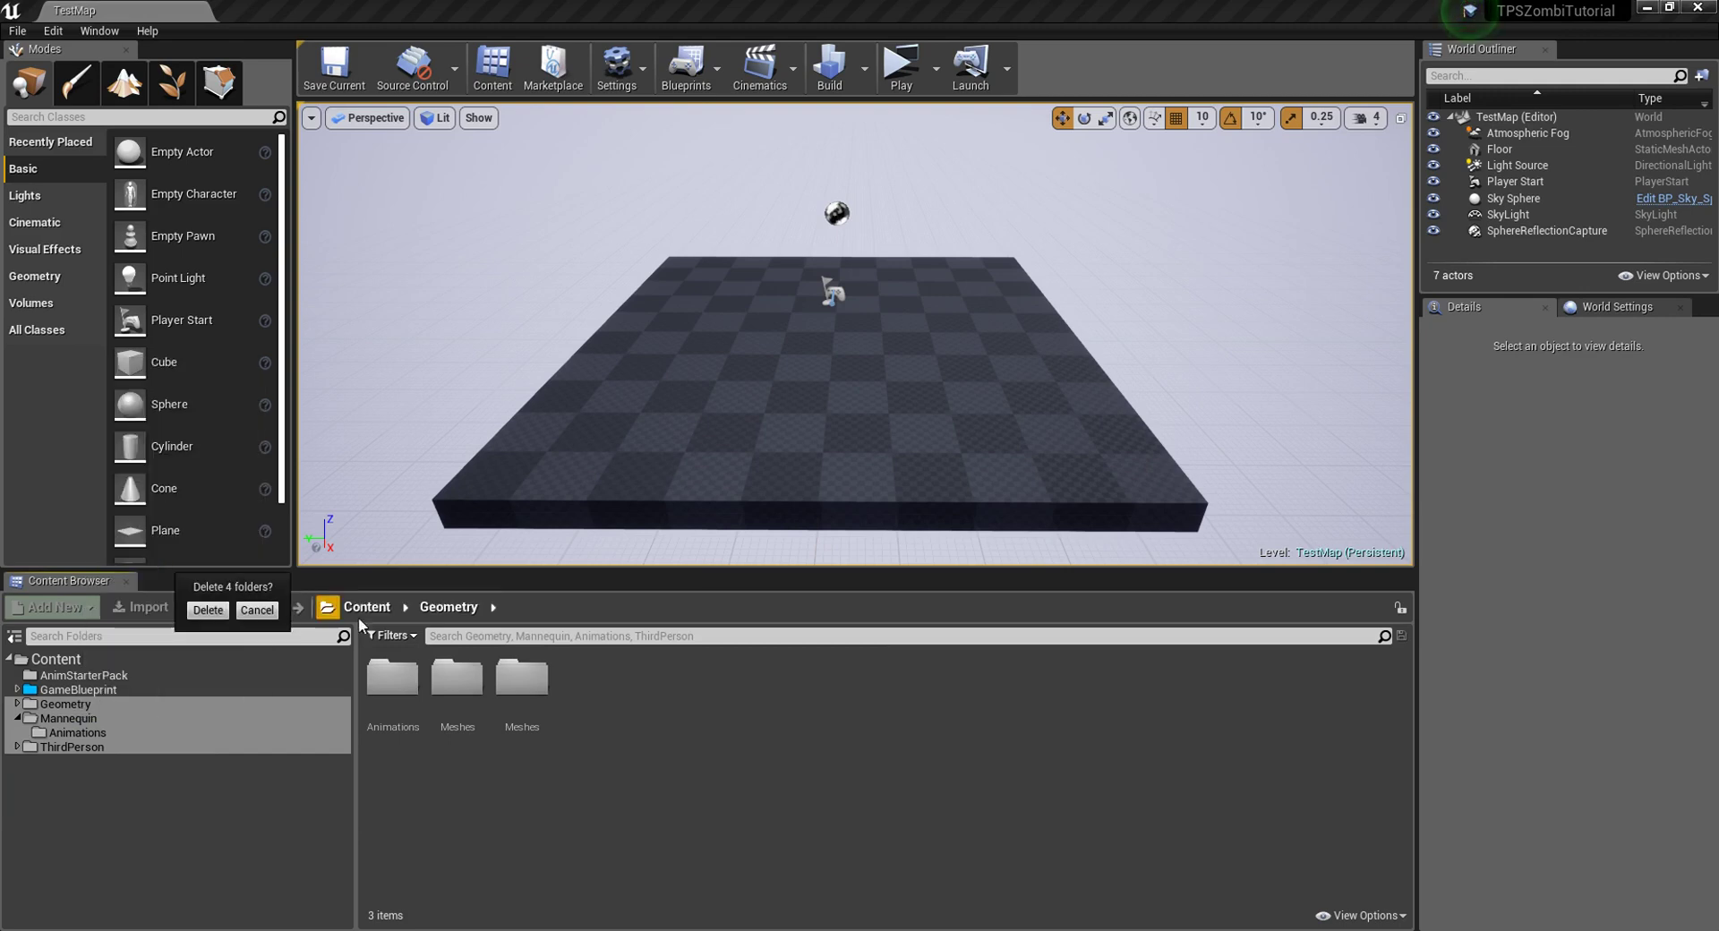
pyautogui.click(209, 613)
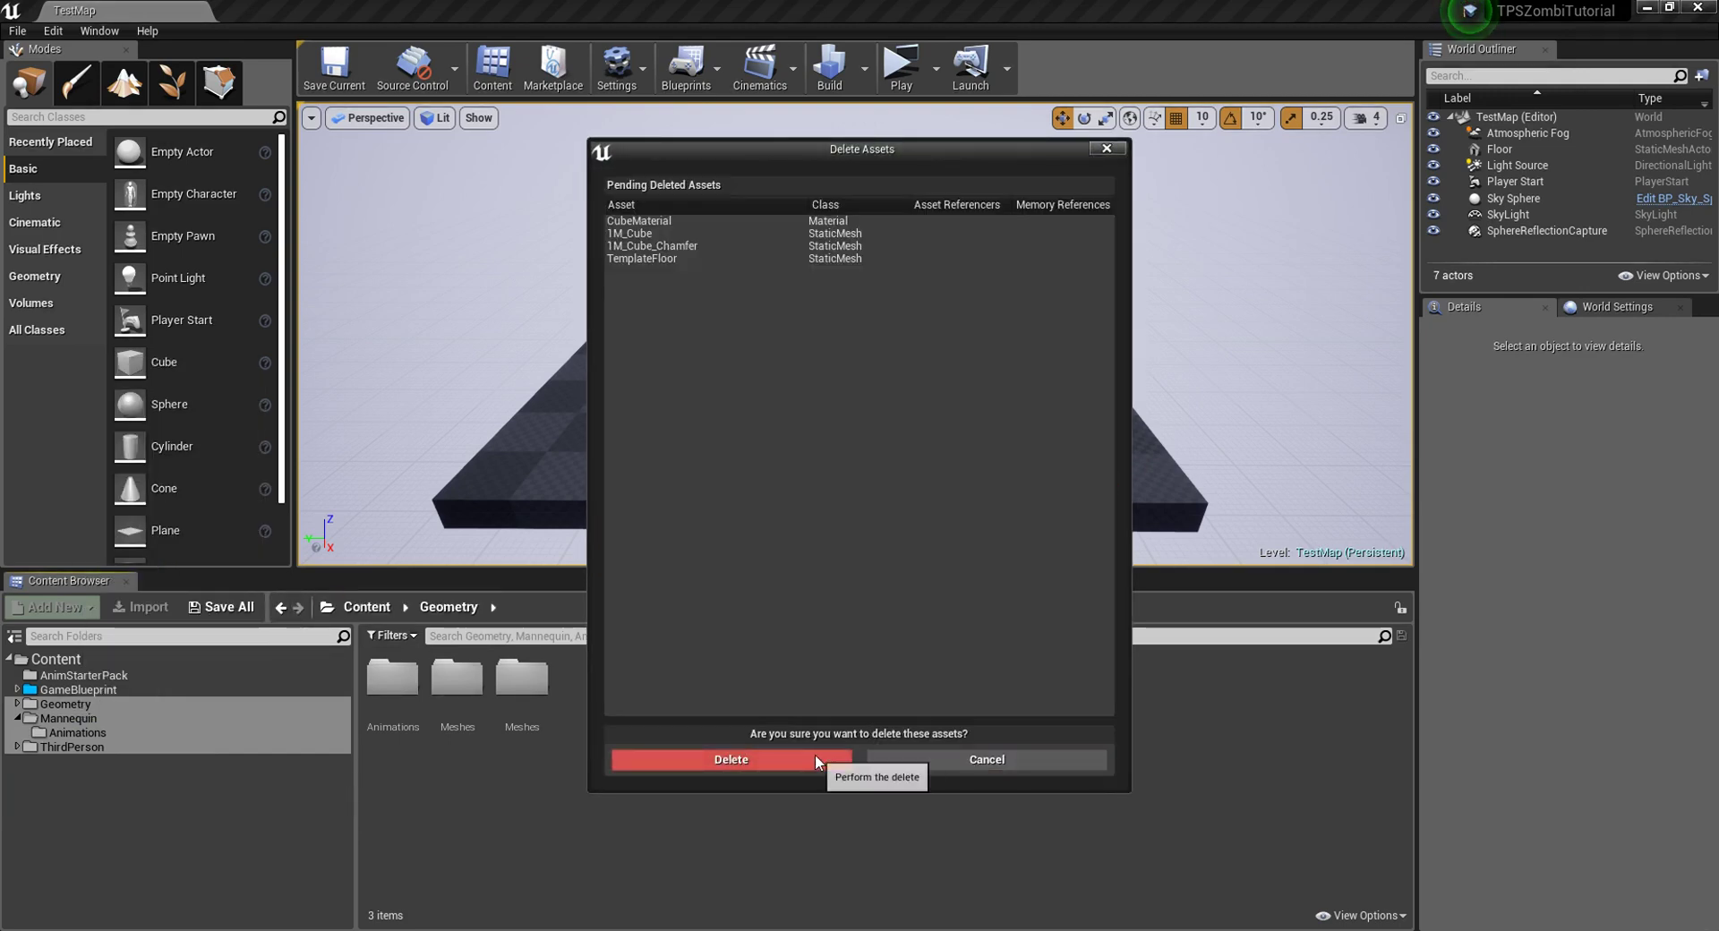
pyautogui.click(815, 754)
# Step: Inspect the leftover ThirdPerson folder and retry deleting it from the folder tree
pyautogui.click(54, 704)
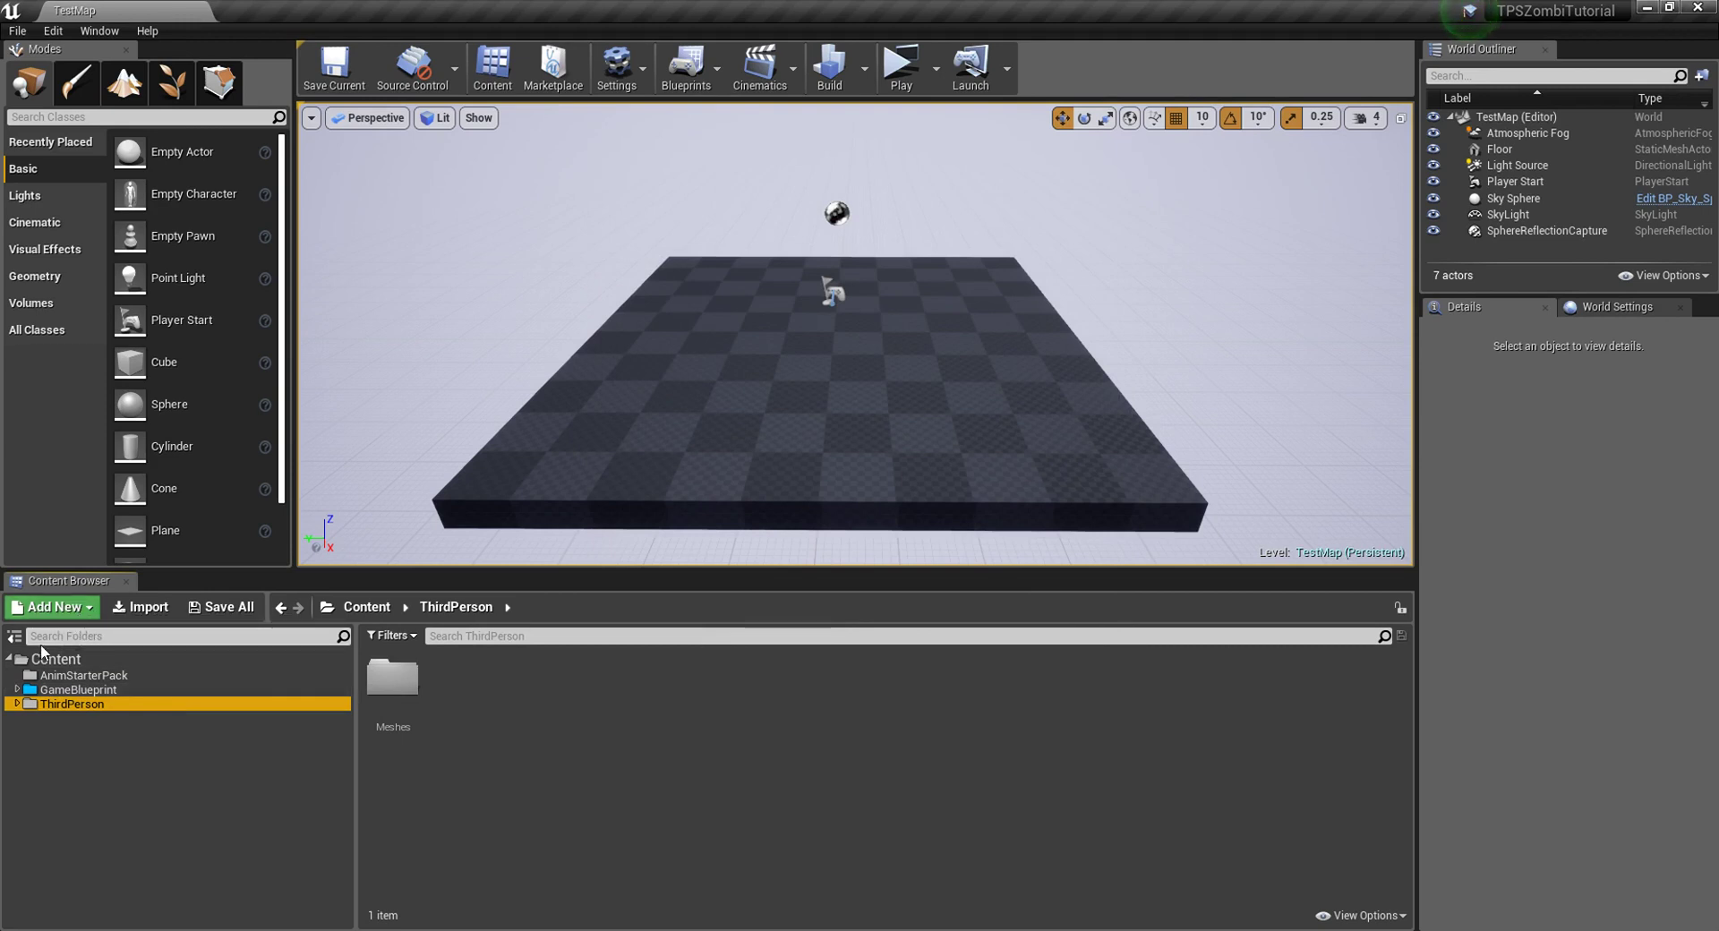
pyautogui.click(79, 665)
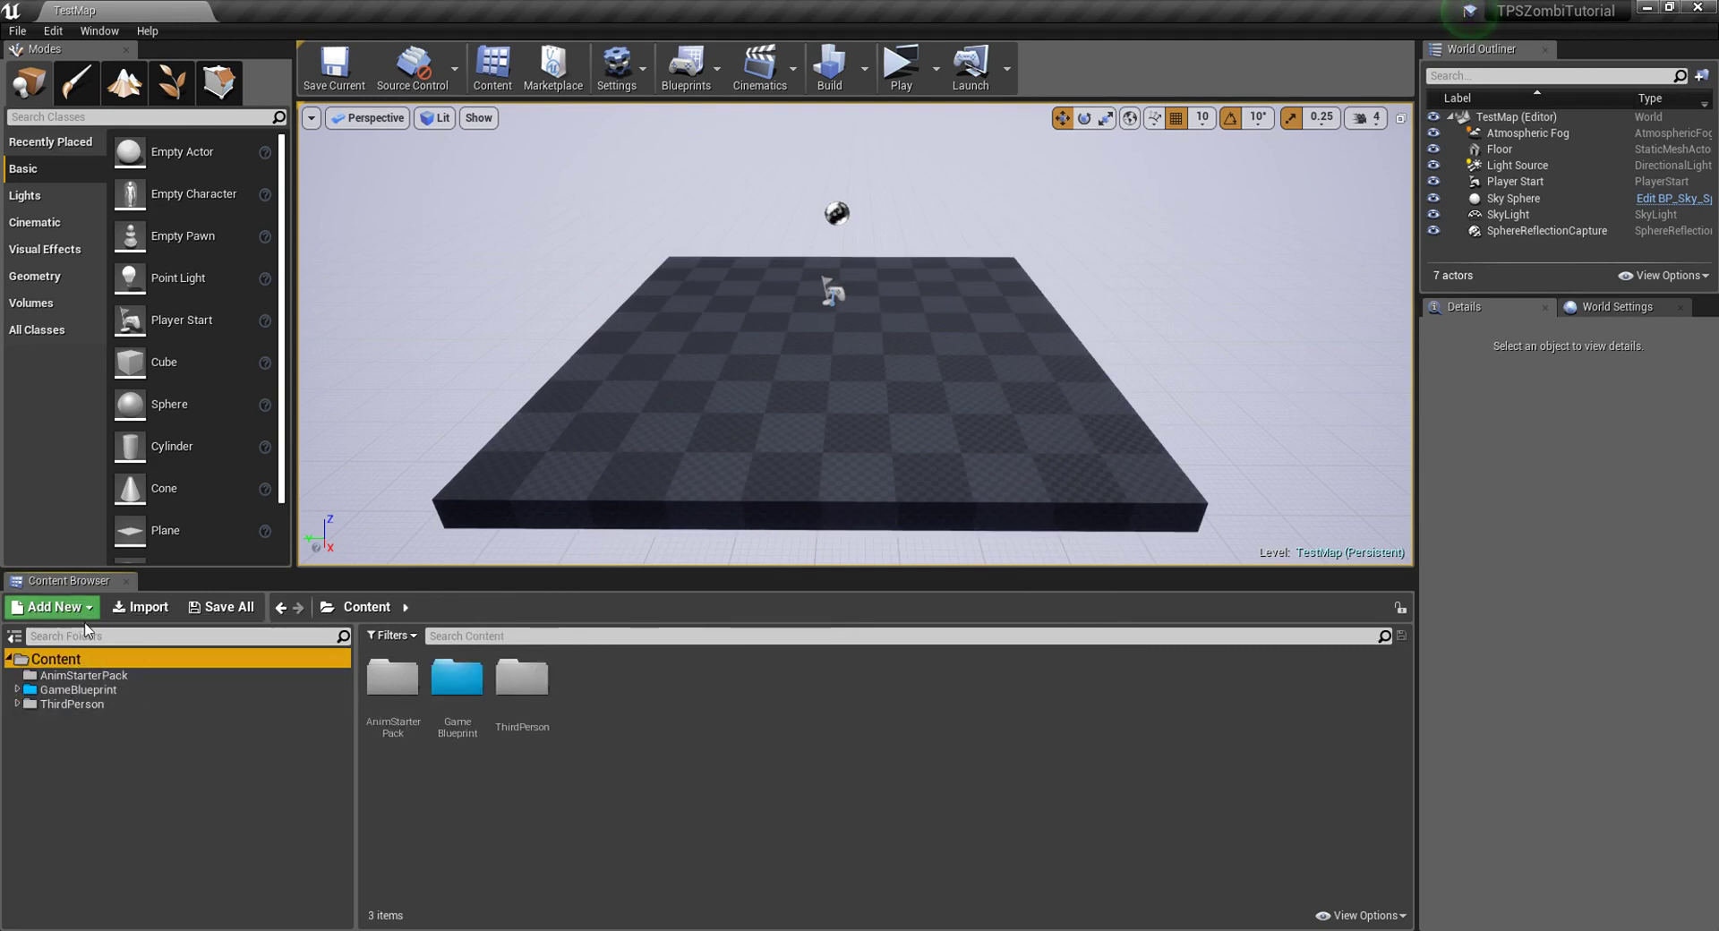
pyautogui.rightClick(49, 662)
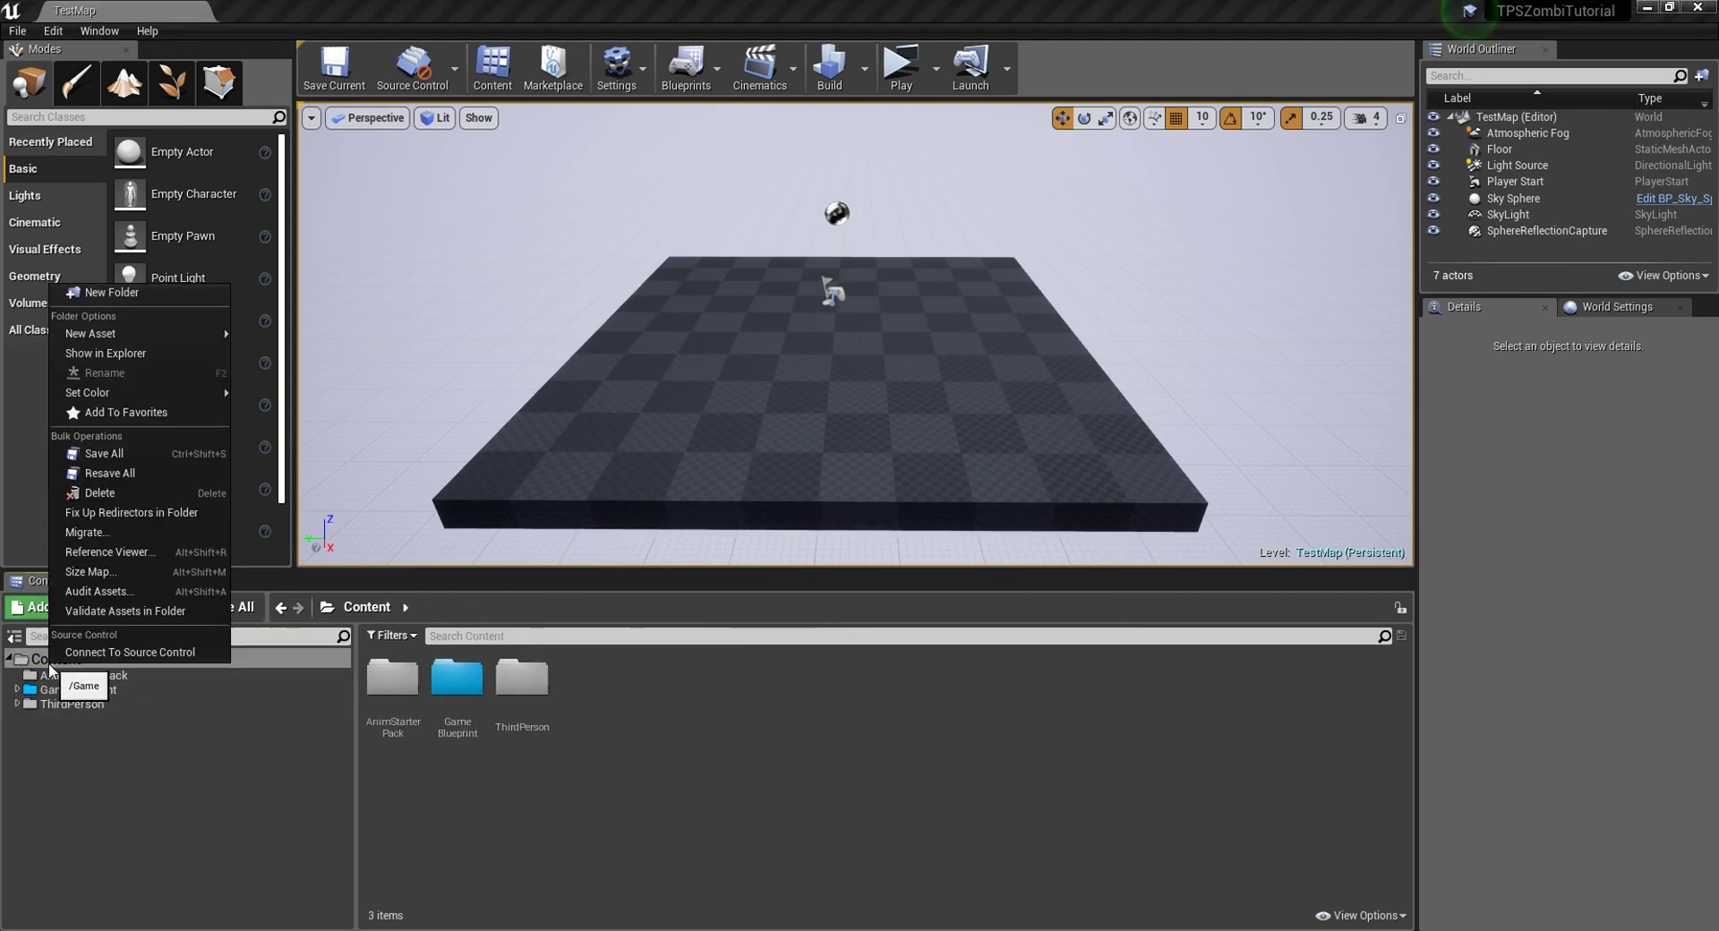
pyautogui.click(100, 512)
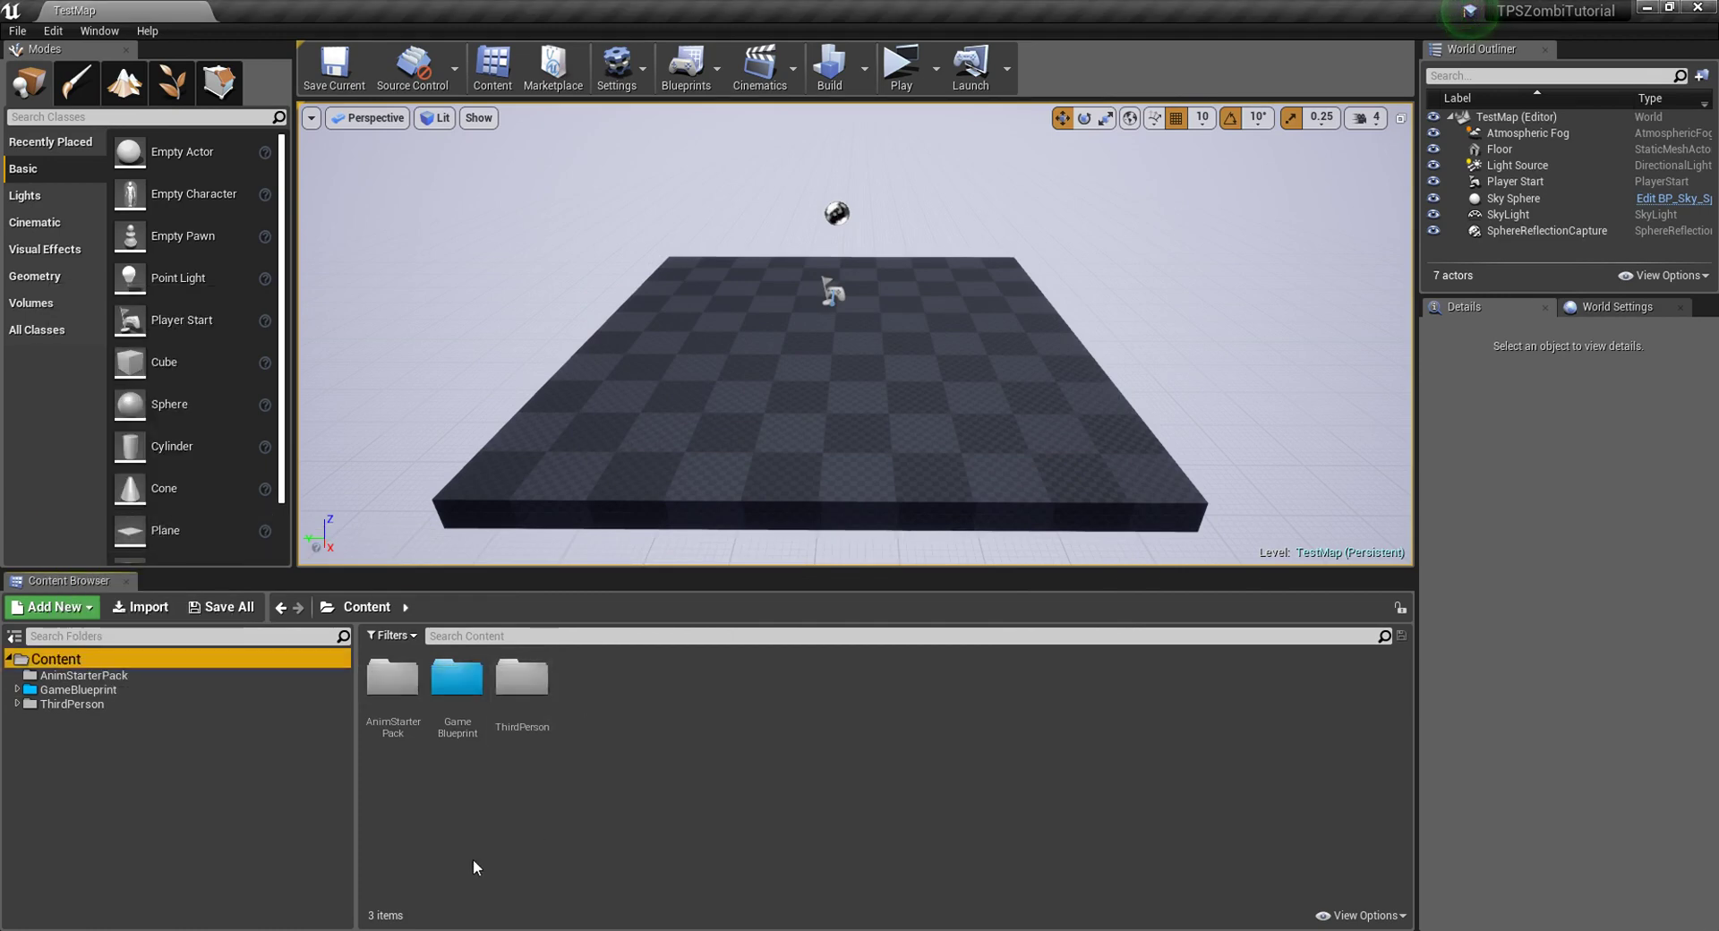
pyautogui.click(88, 691)
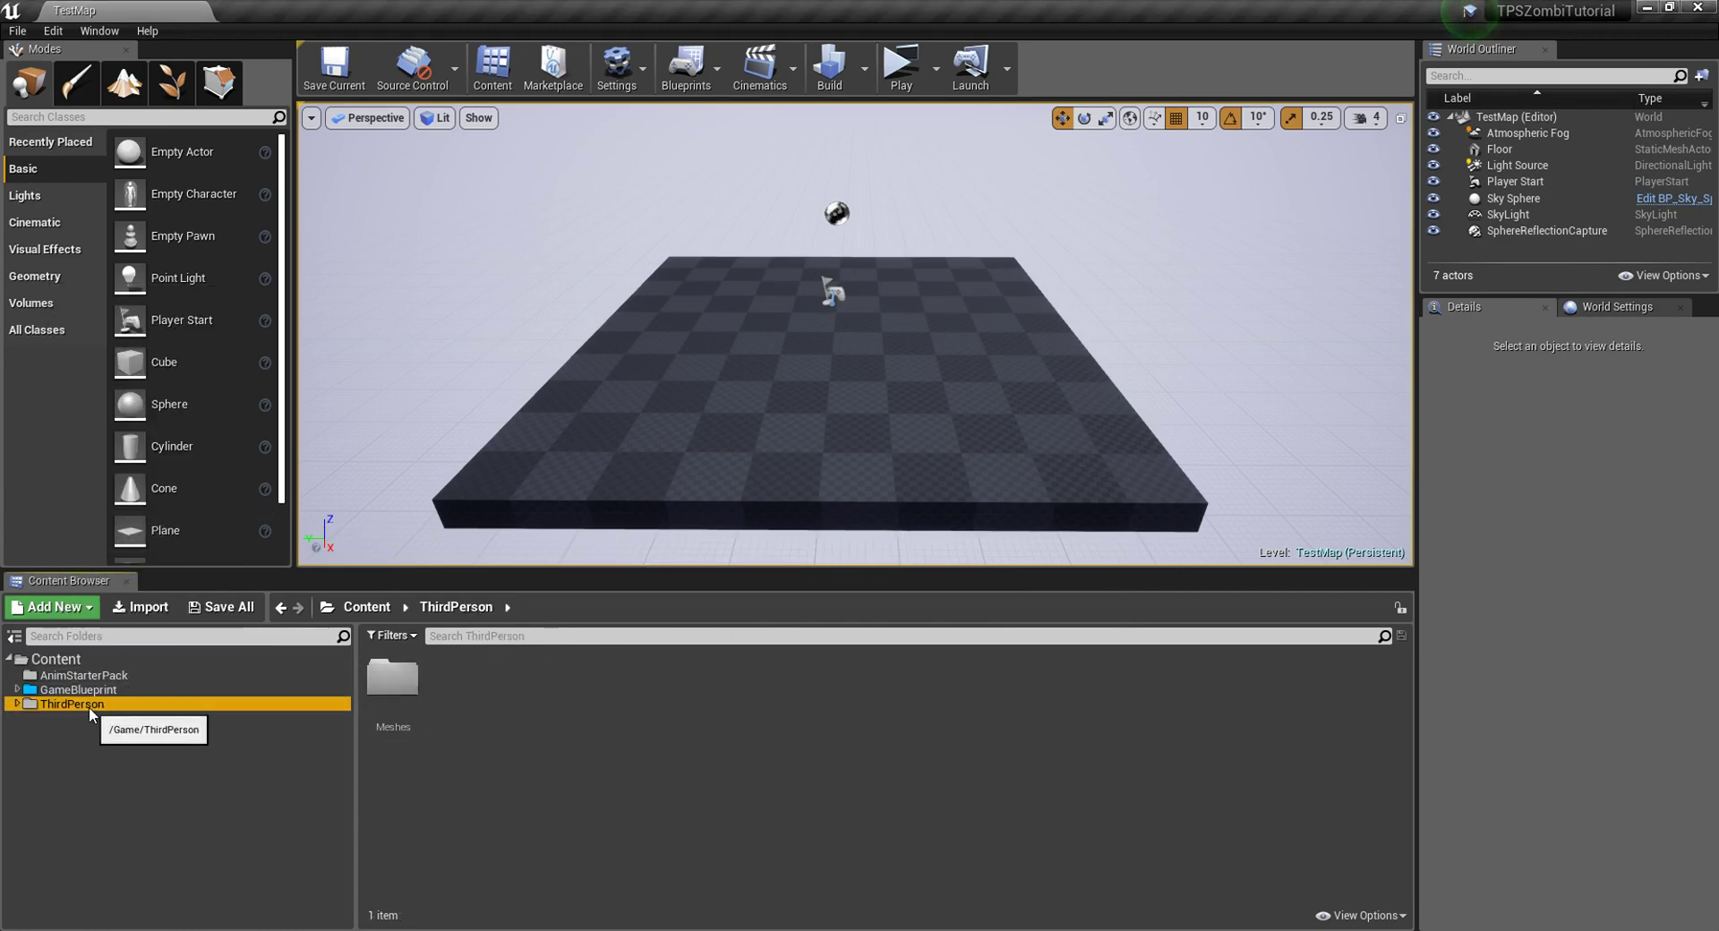
pyautogui.rightClick(89, 706)
pyautogui.click(146, 536)
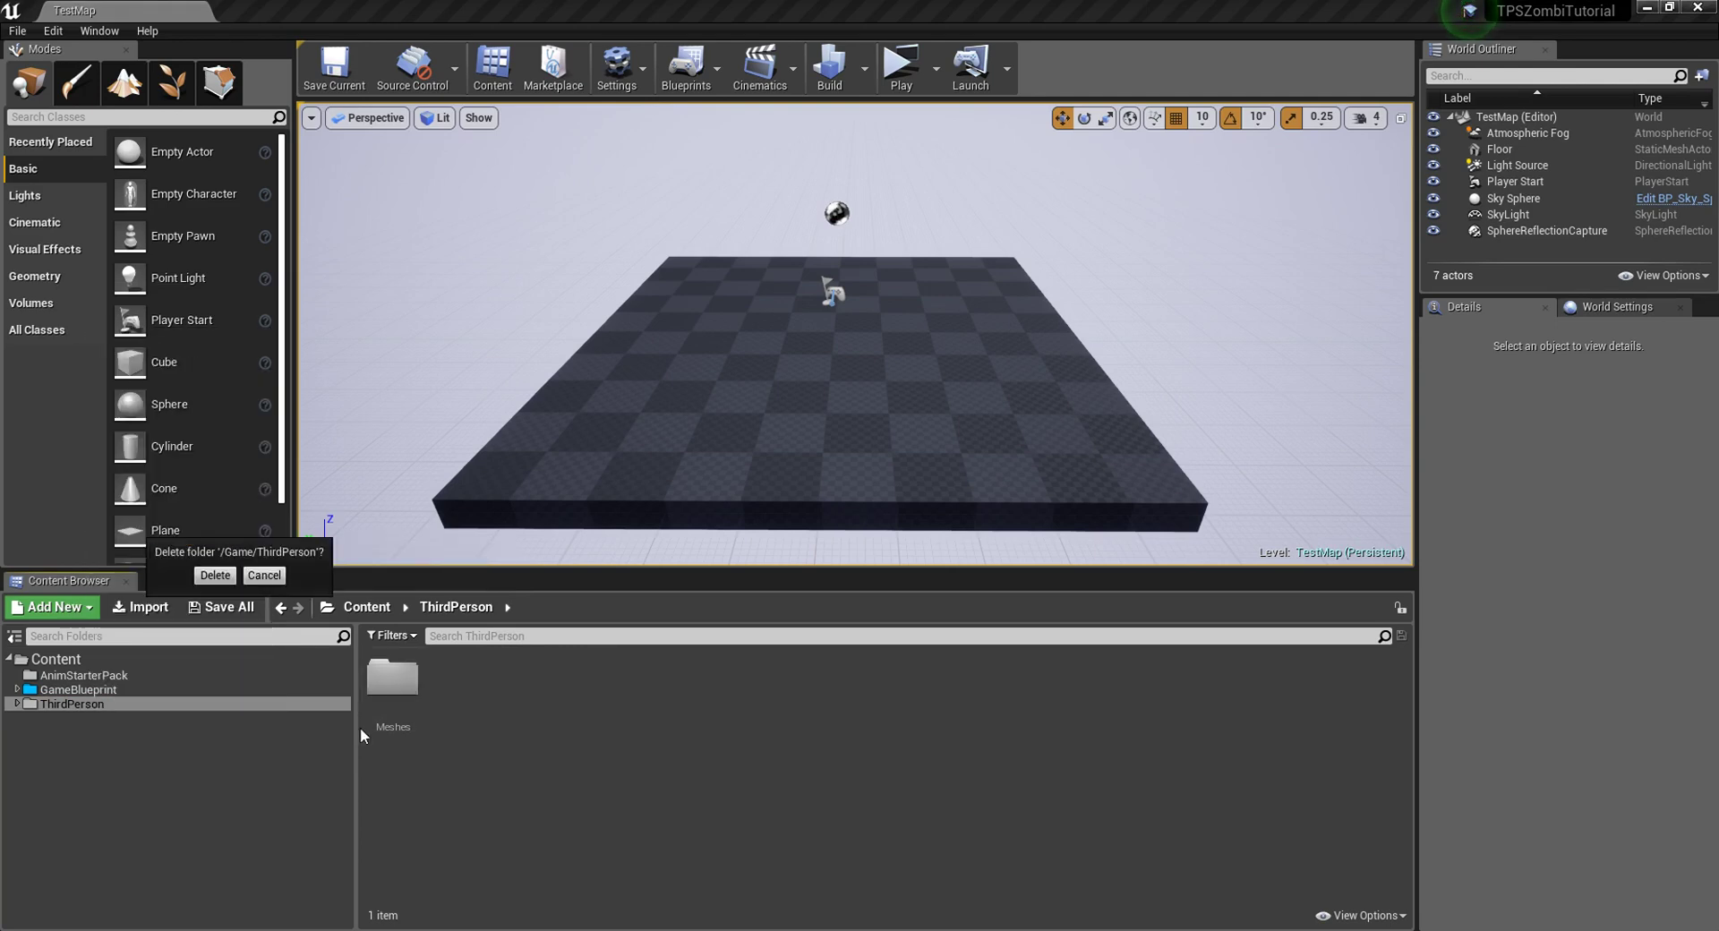
pyautogui.click(231, 583)
pyautogui.click(94, 702)
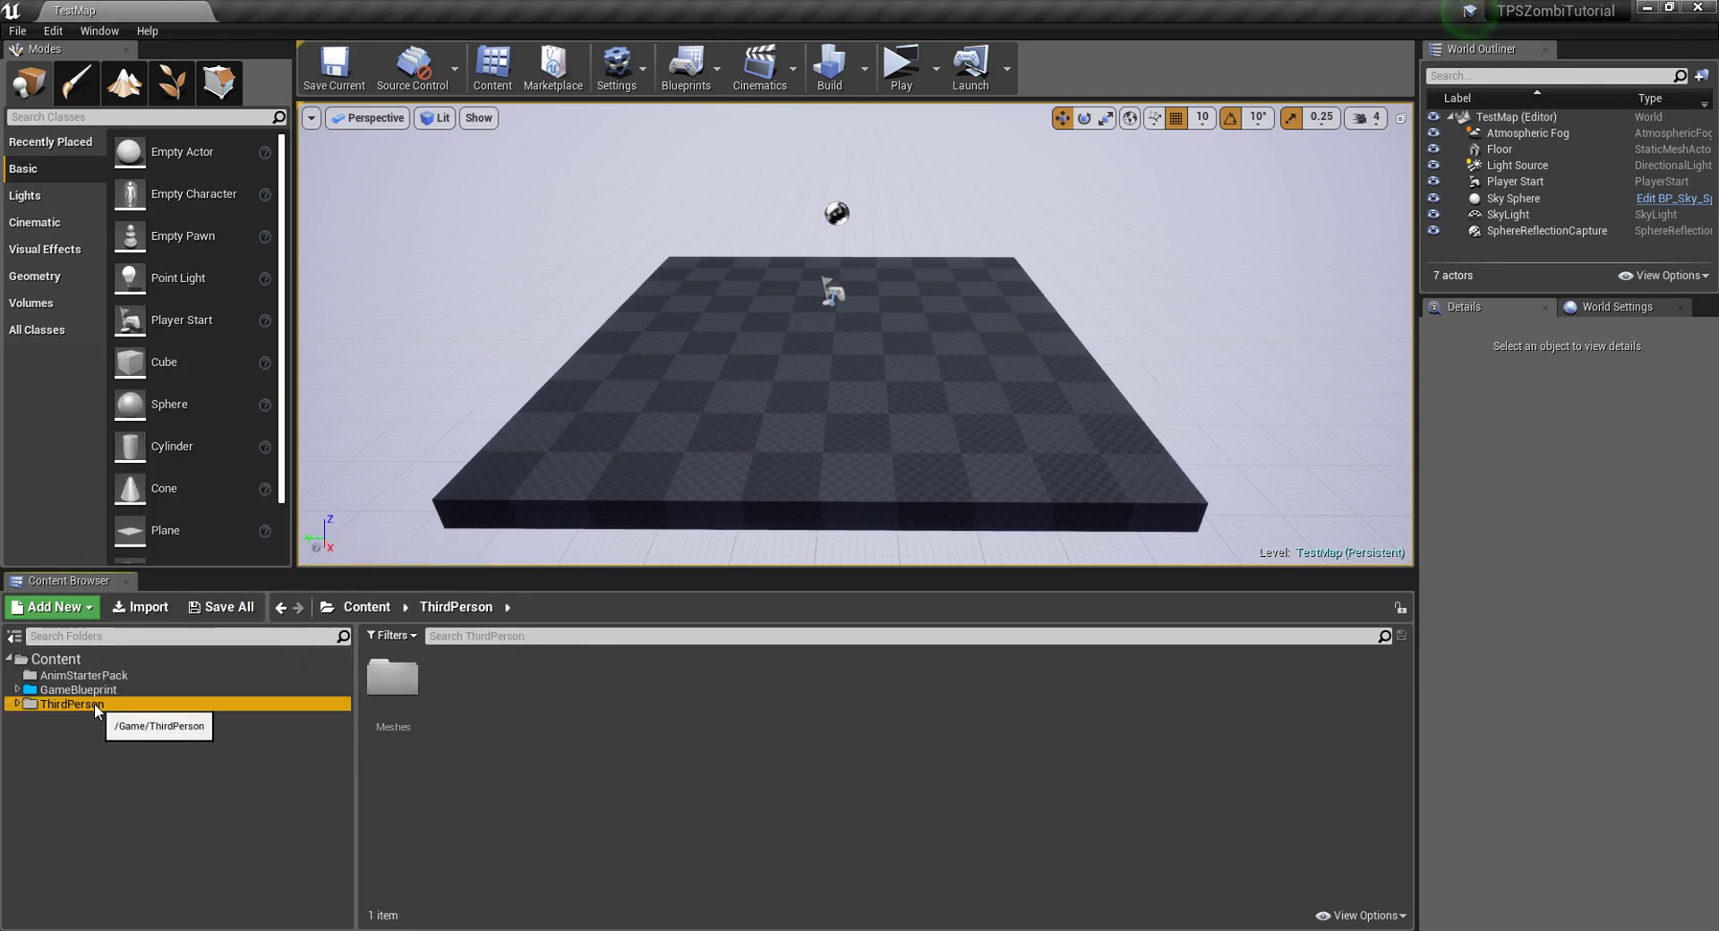
pyautogui.rightClick(94, 702)
pyautogui.click(124, 765)
pyautogui.rightClick(102, 702)
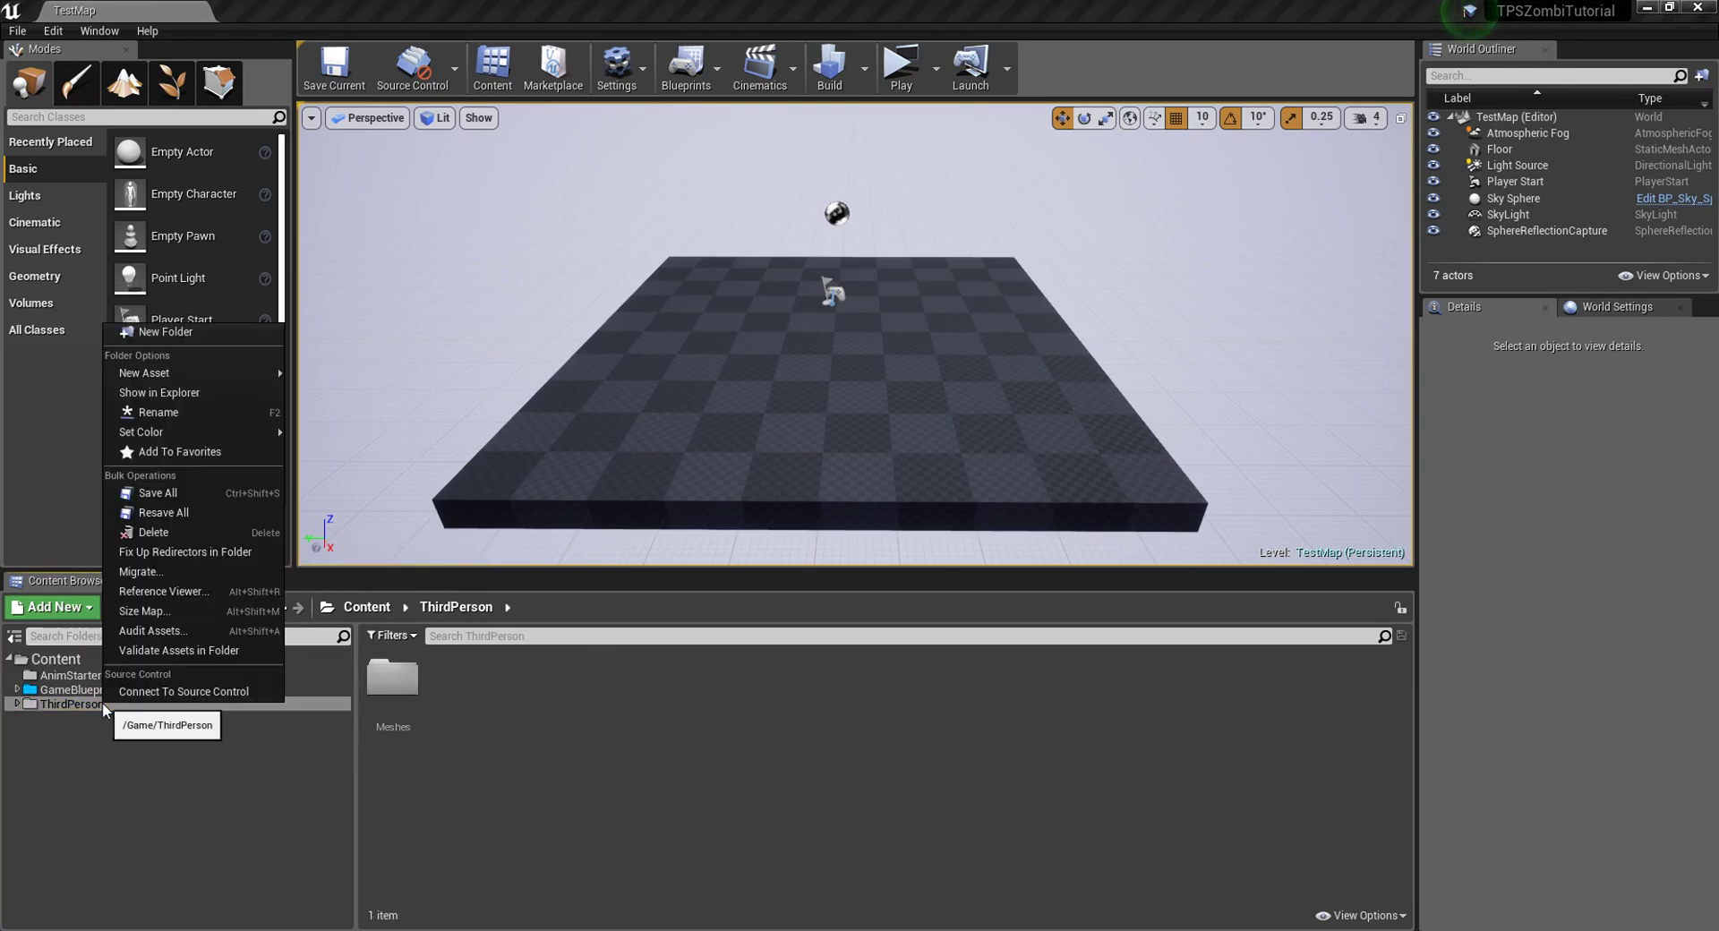
# Step: Delete the ThirdPerson folder from the project's Content folder in File Explorer
pyautogui.click(171, 394)
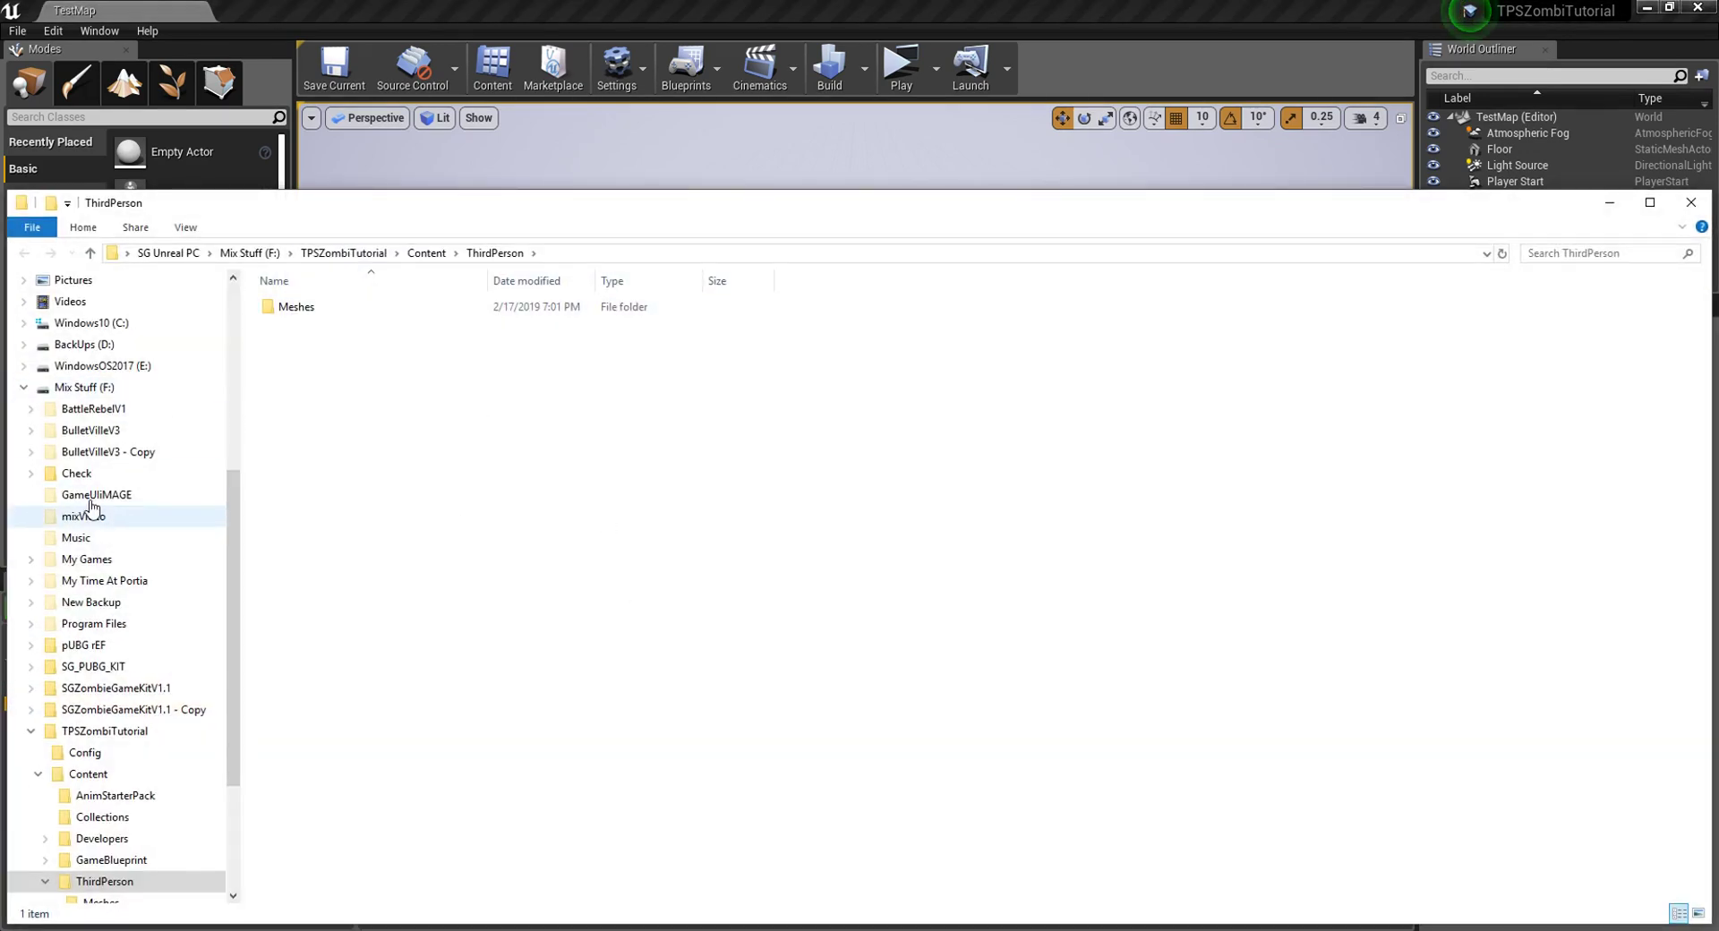
pyautogui.click(24, 387)
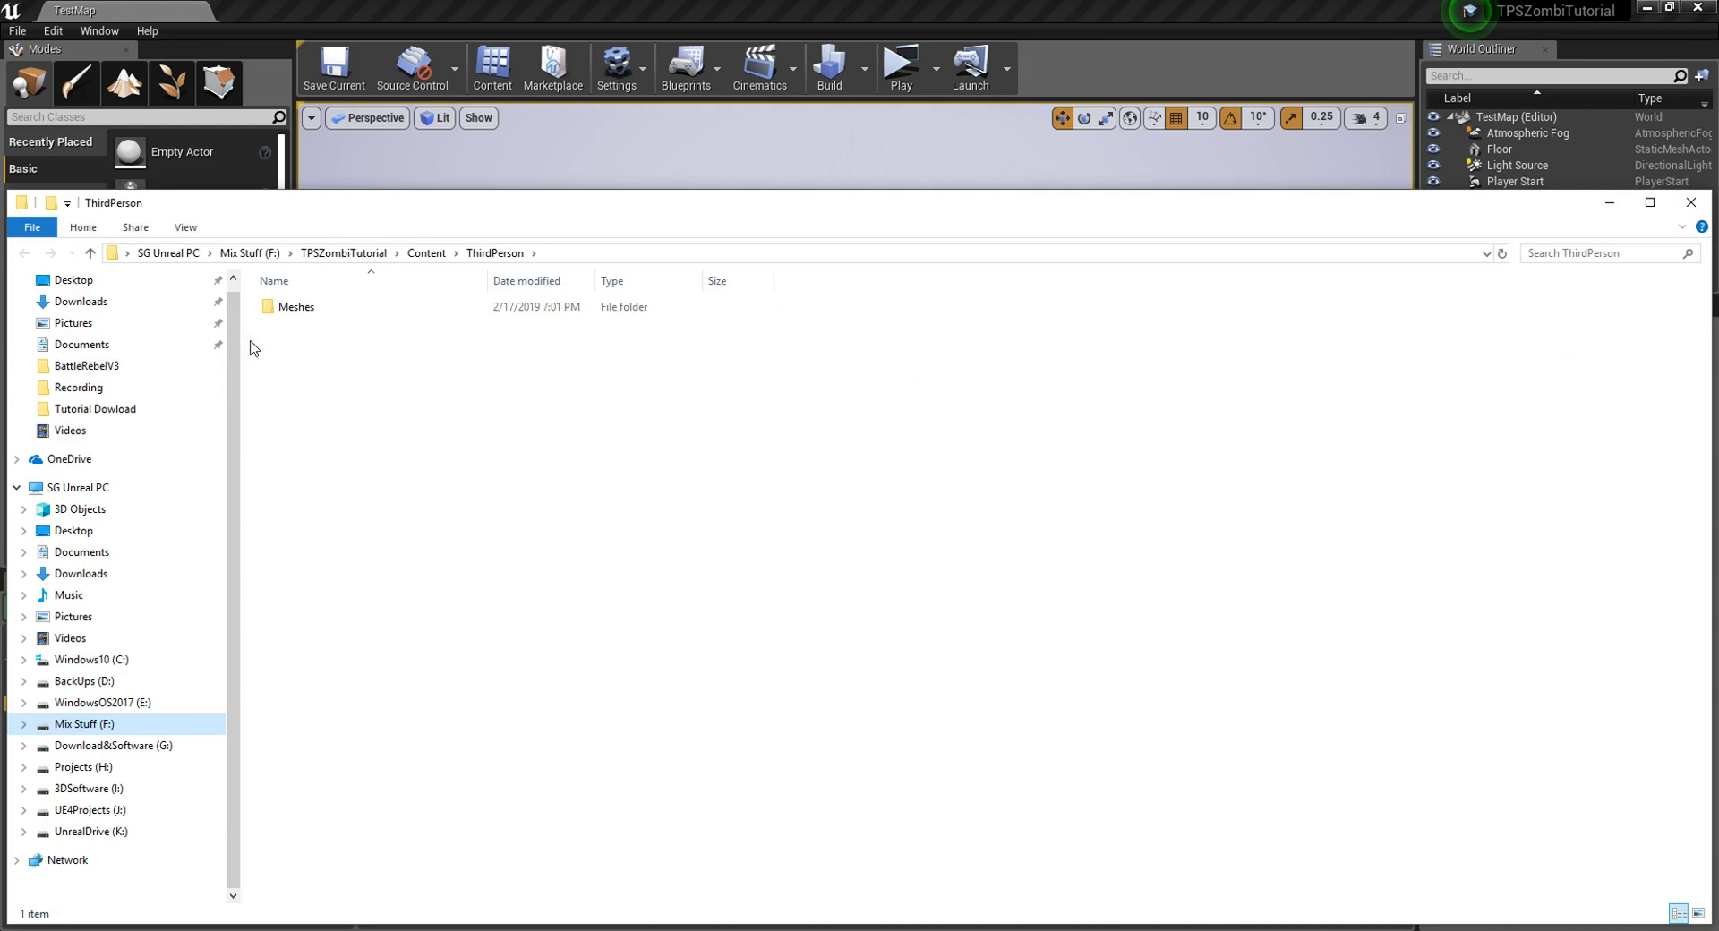
pyautogui.click(425, 255)
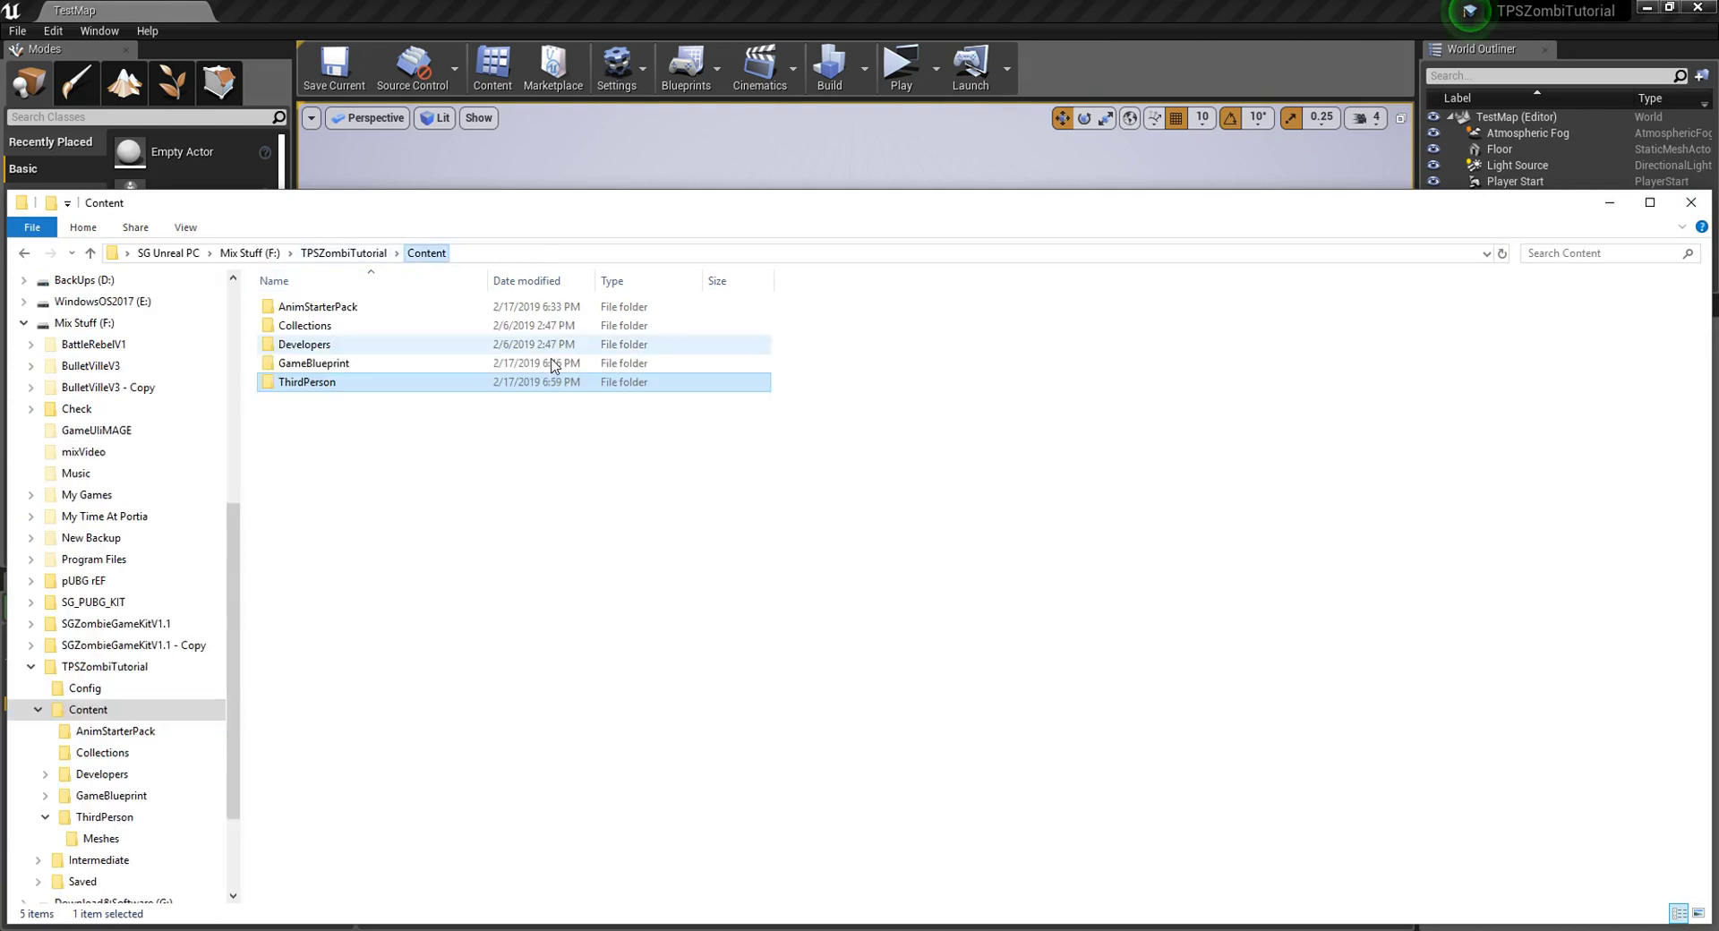
pyautogui.rightClick(324, 389)
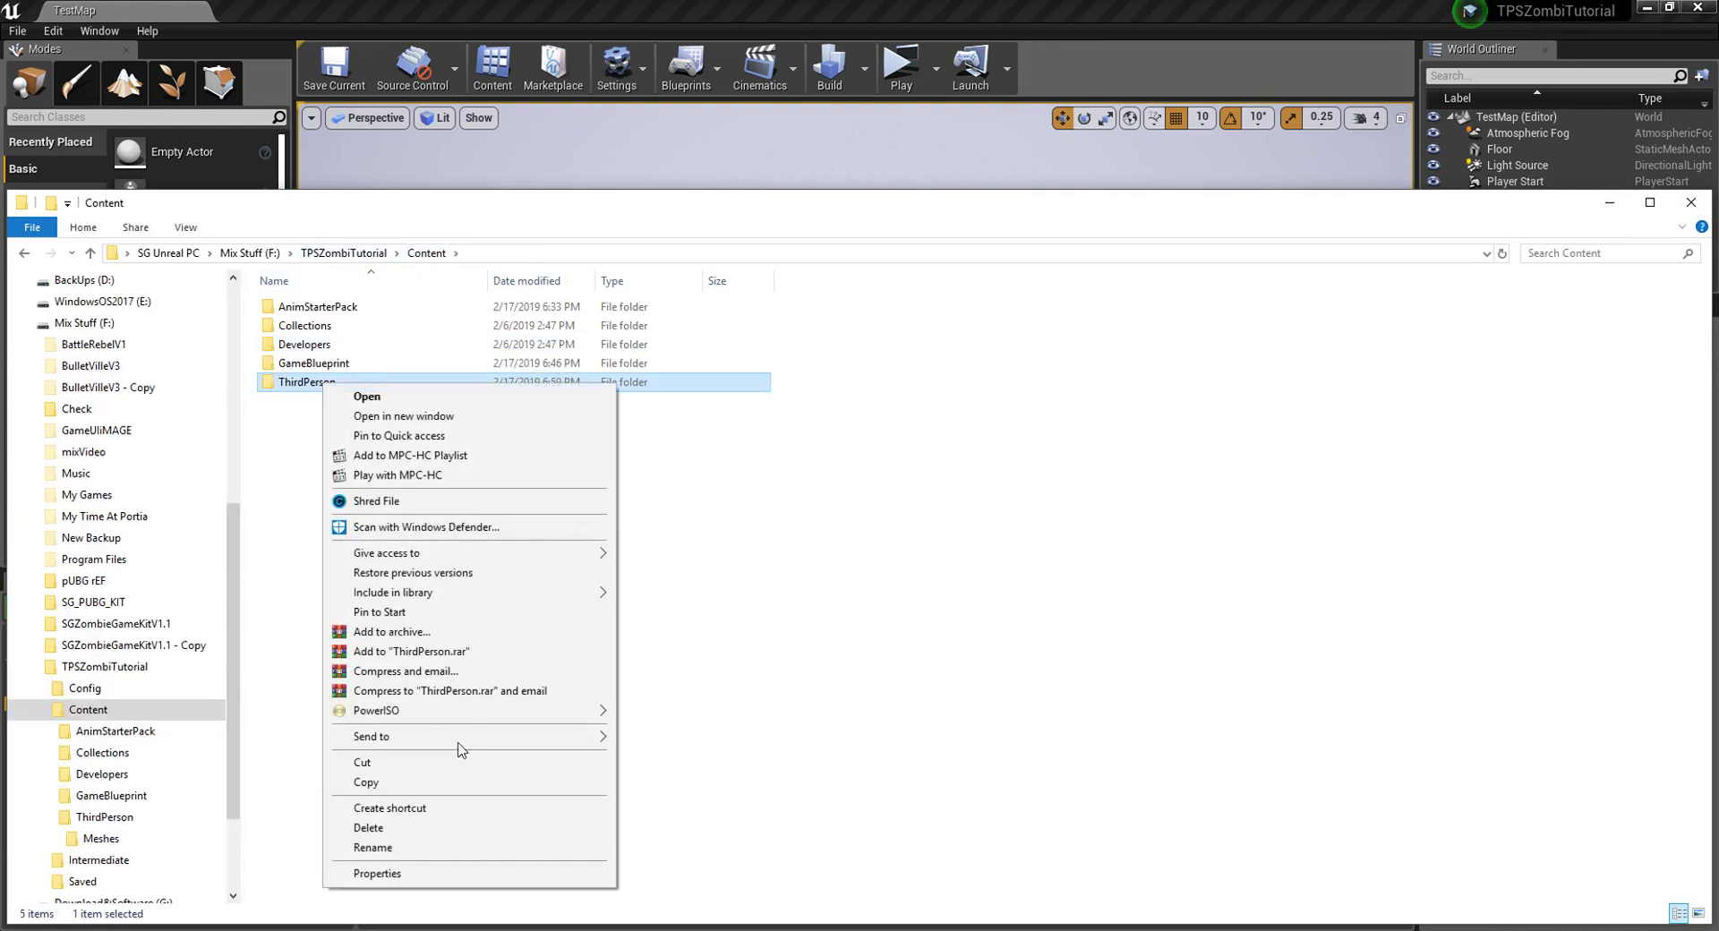
pyautogui.click(371, 828)
# Step: Back in the editor, delete the ThirdPerson folder and confirm
pyautogui.click(1704, 208)
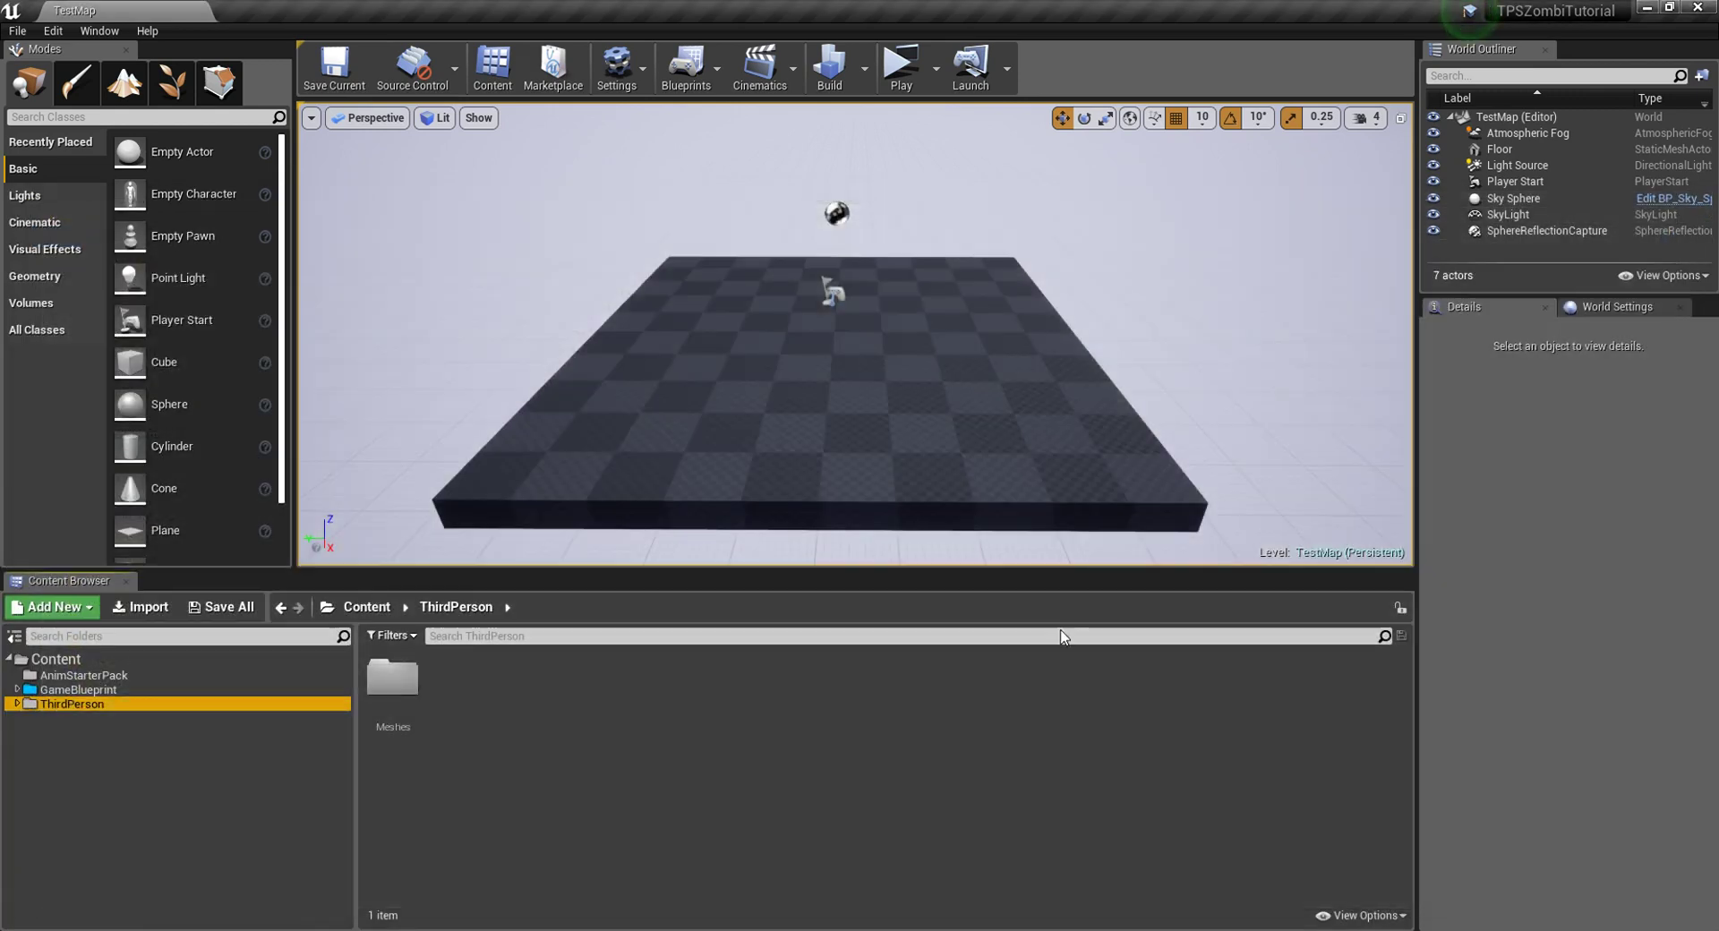
pyautogui.rightClick(88, 707)
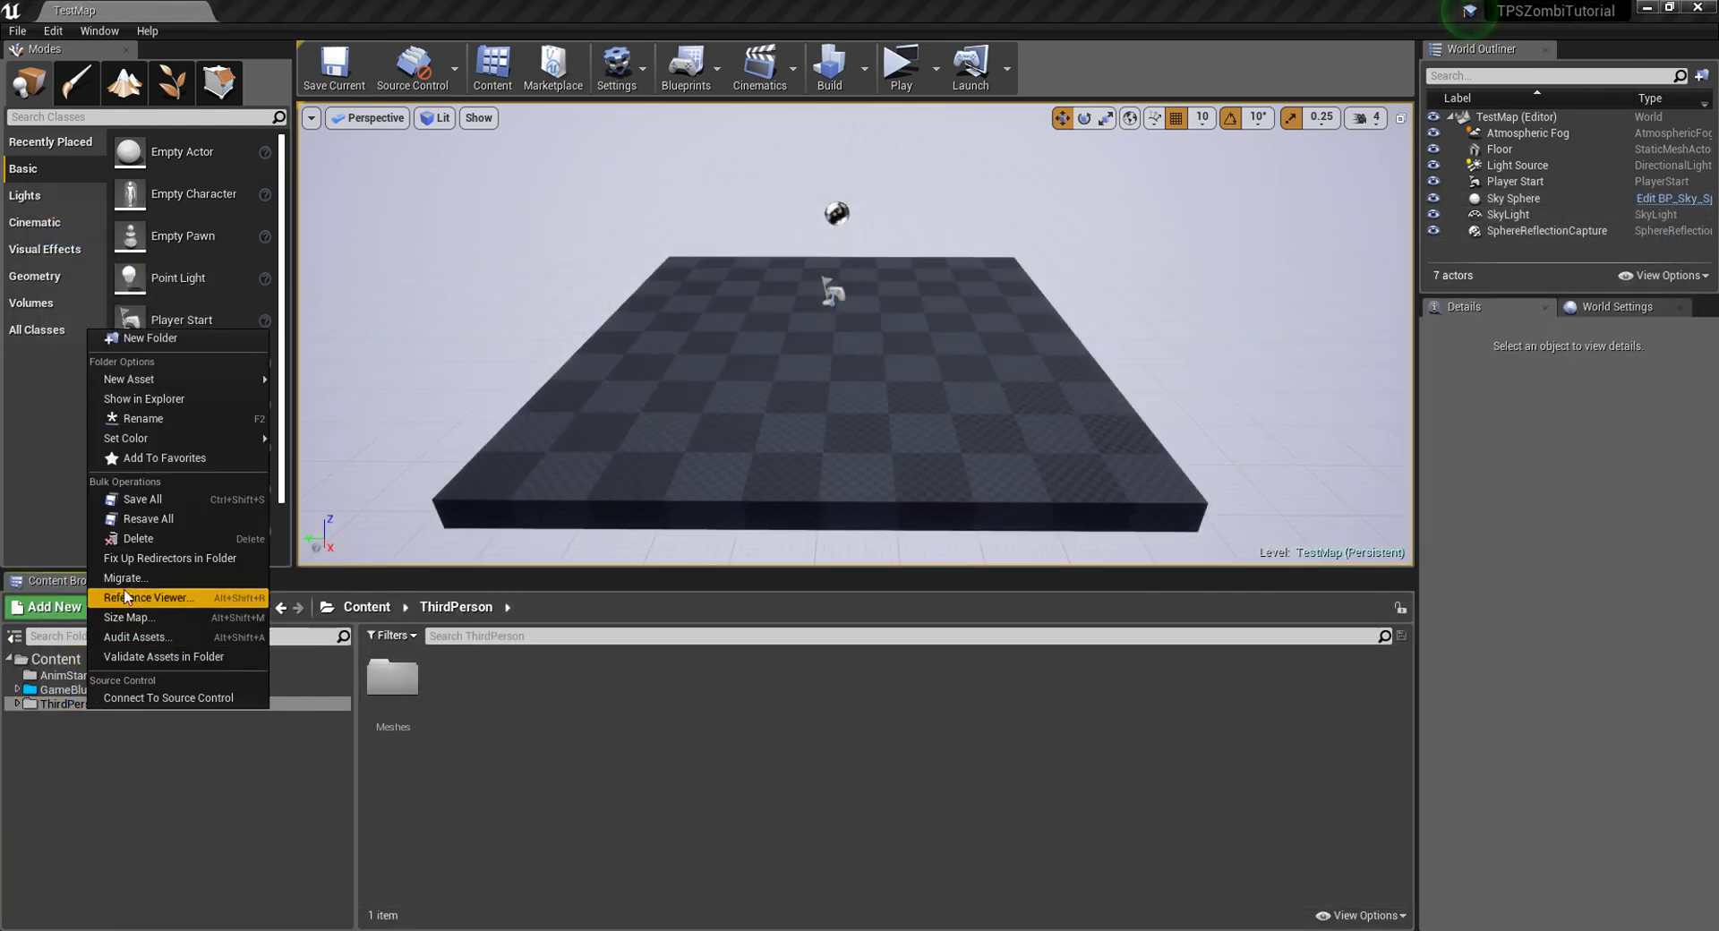
pyautogui.click(136, 540)
pyautogui.click(204, 584)
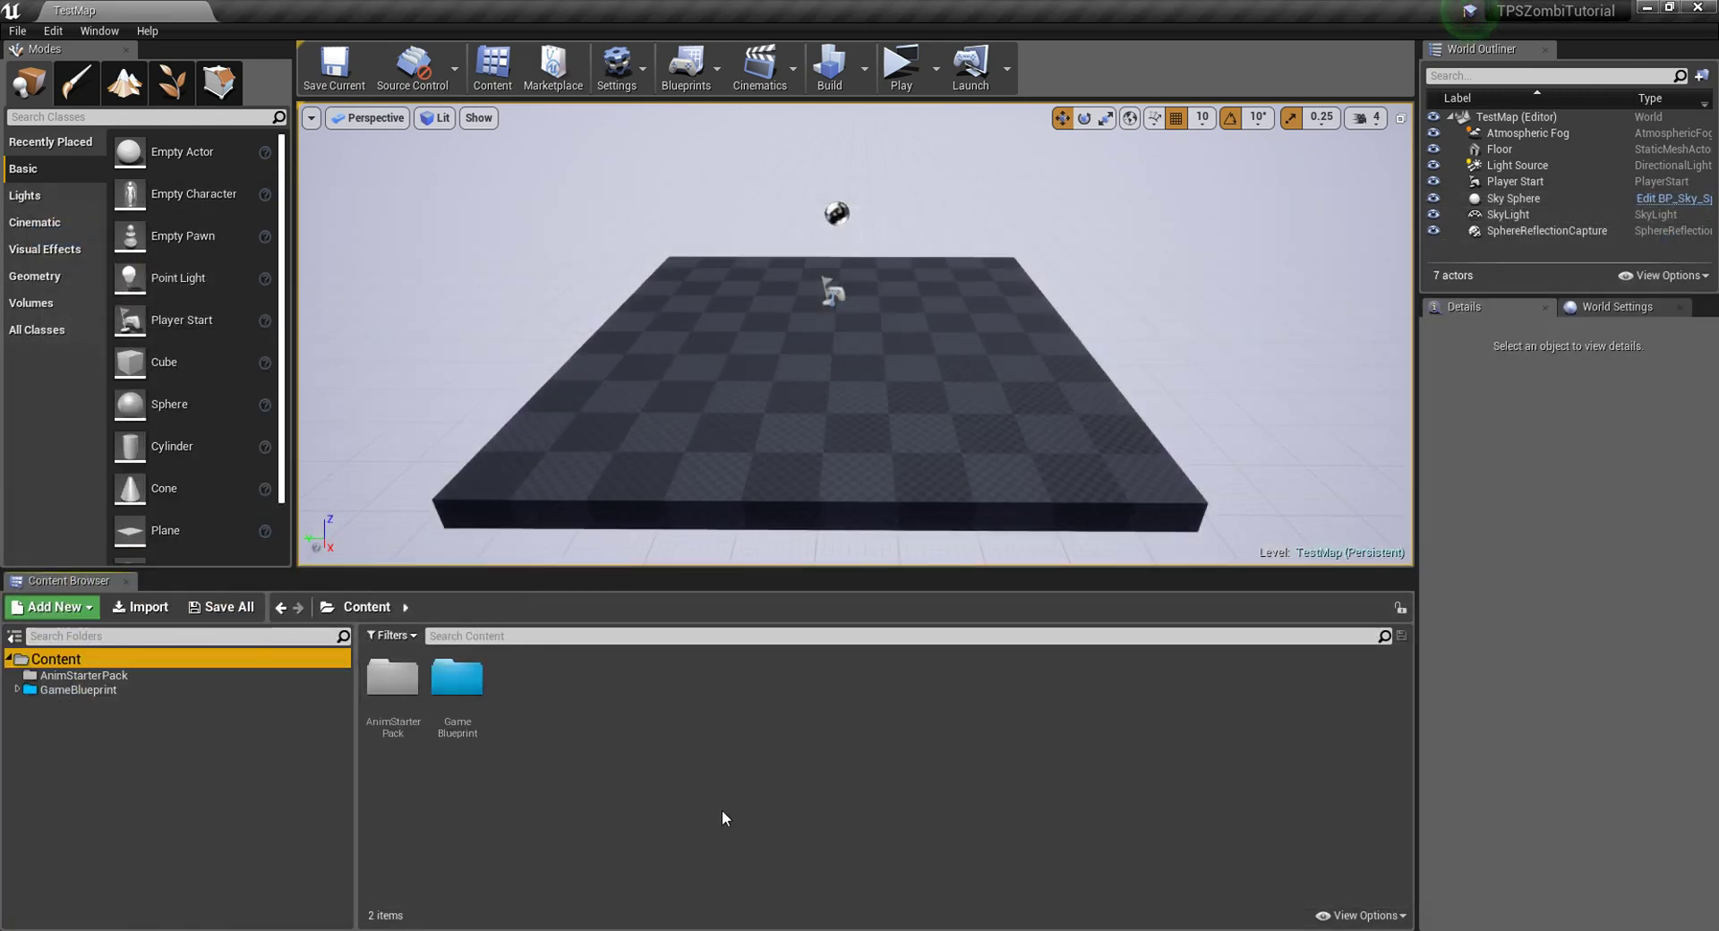
# Step: Open GameBlueprint's Animations folder to check the moved animations, then select Characters
pyautogui.doubleClick(456, 678)
pyautogui.click(400, 701)
pyautogui.doubleClick(401, 701)
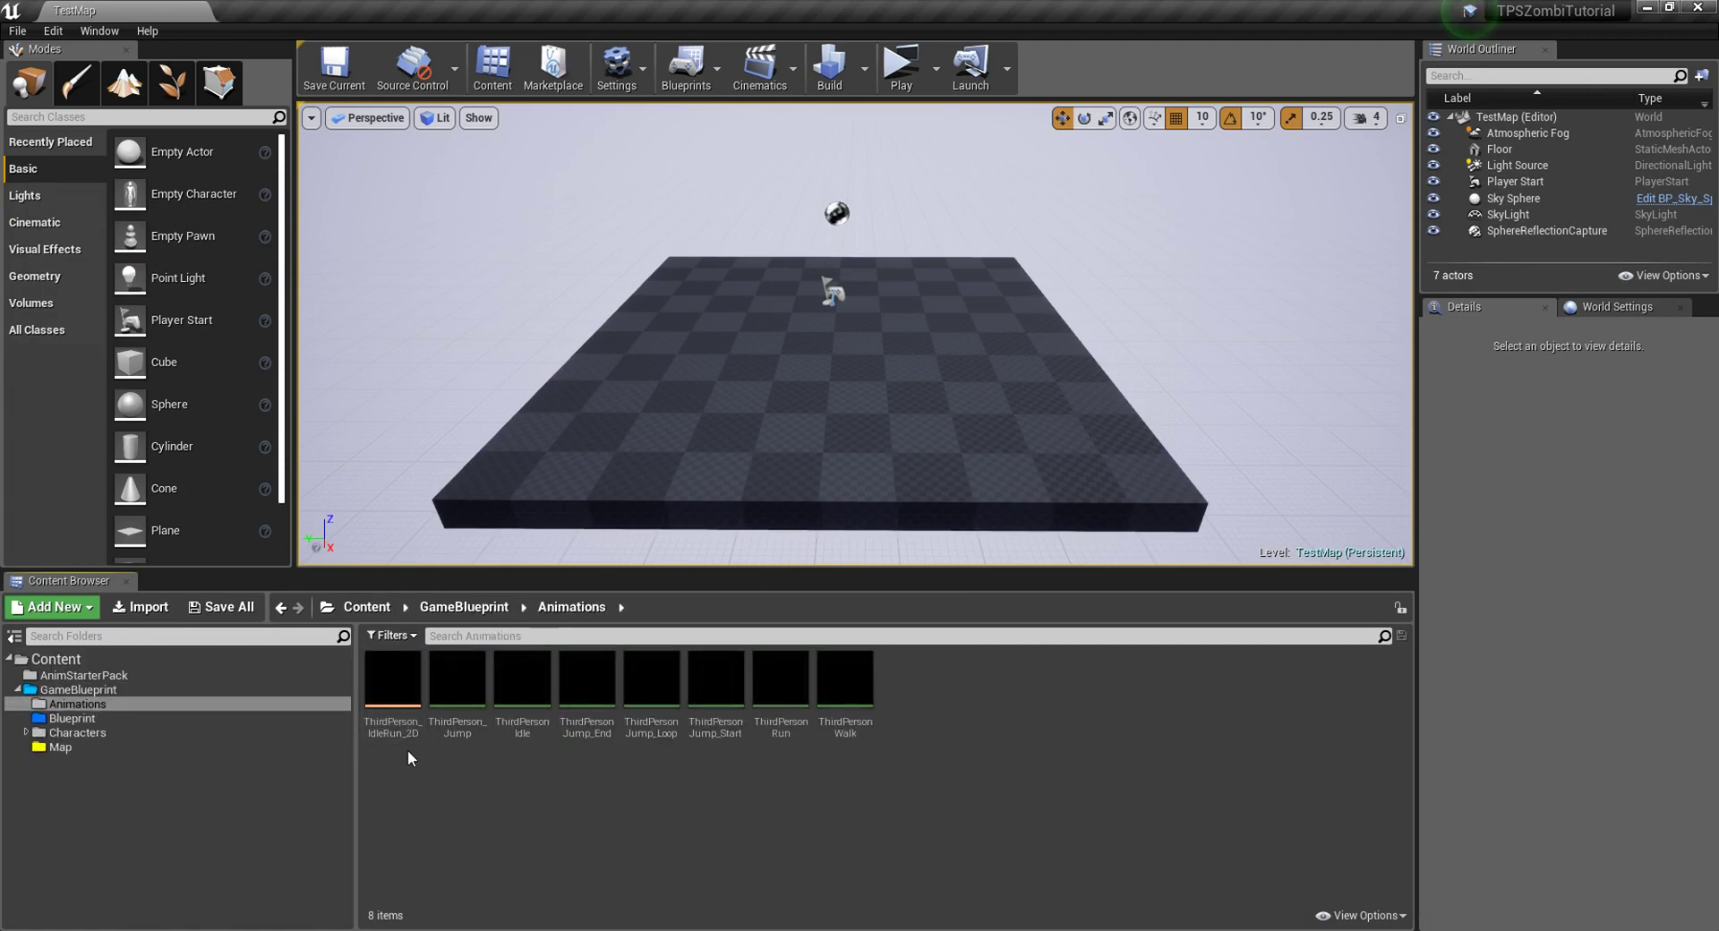
pyautogui.click(875, 692)
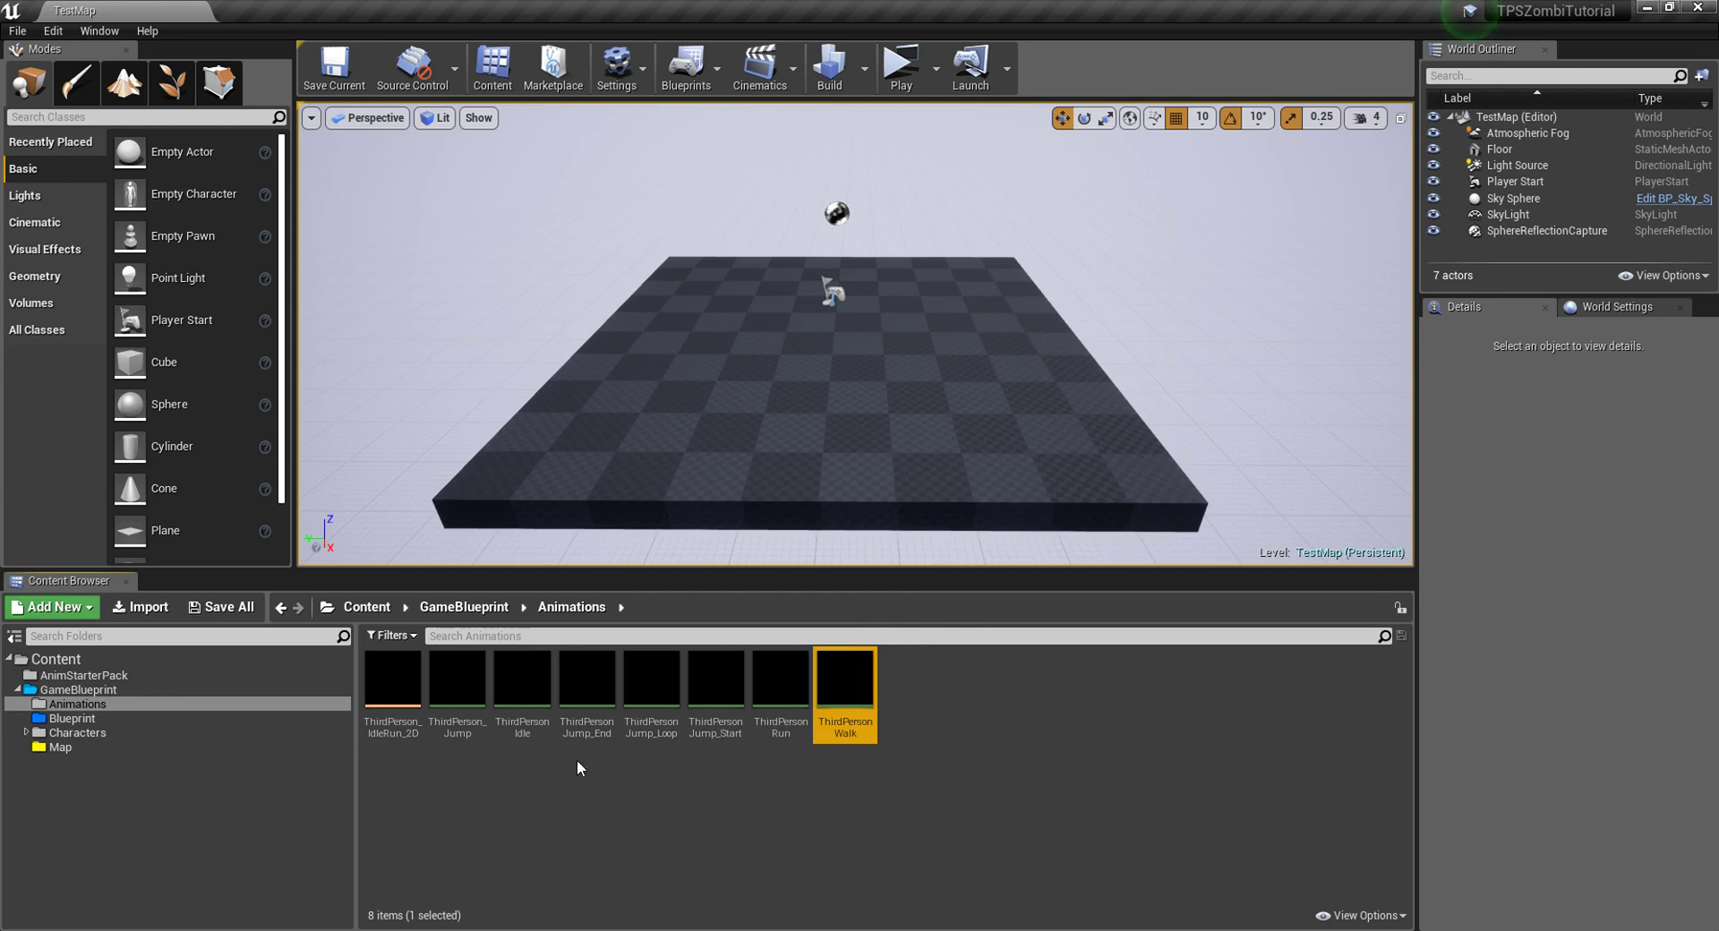
pyautogui.click(117, 764)
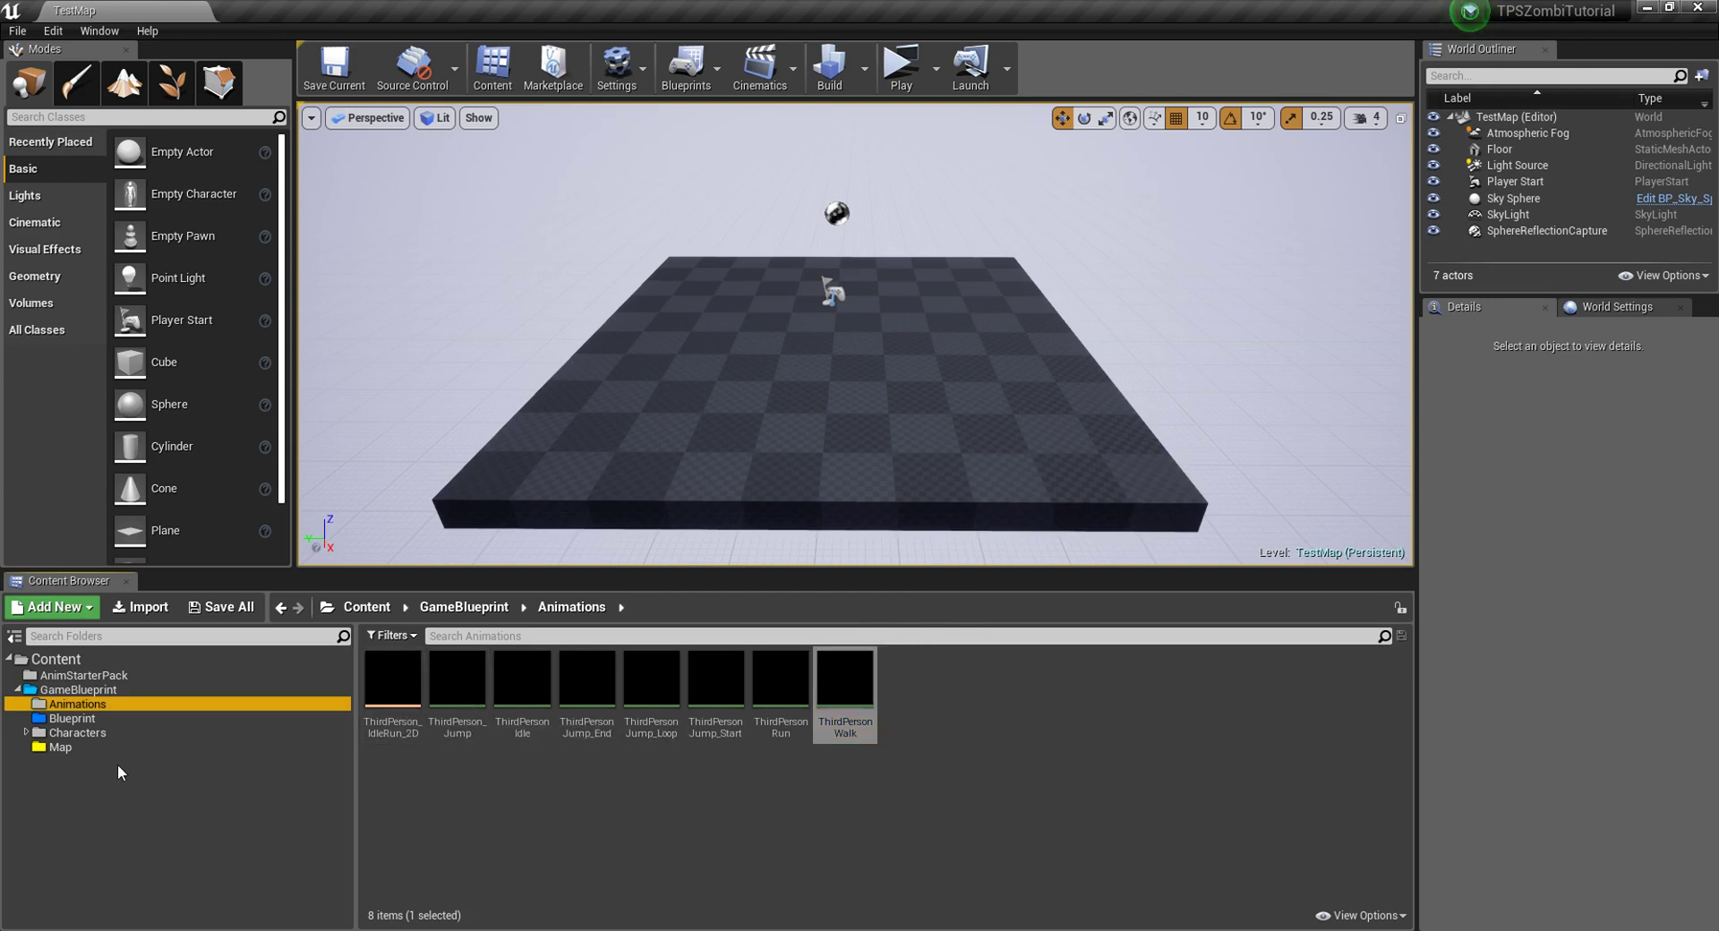
pyautogui.click(75, 732)
# Step: Rename SK_Skeleton in the UE4_Mannequin Mesh folder to SG_Skeleton
pyautogui.doubleClick(412, 685)
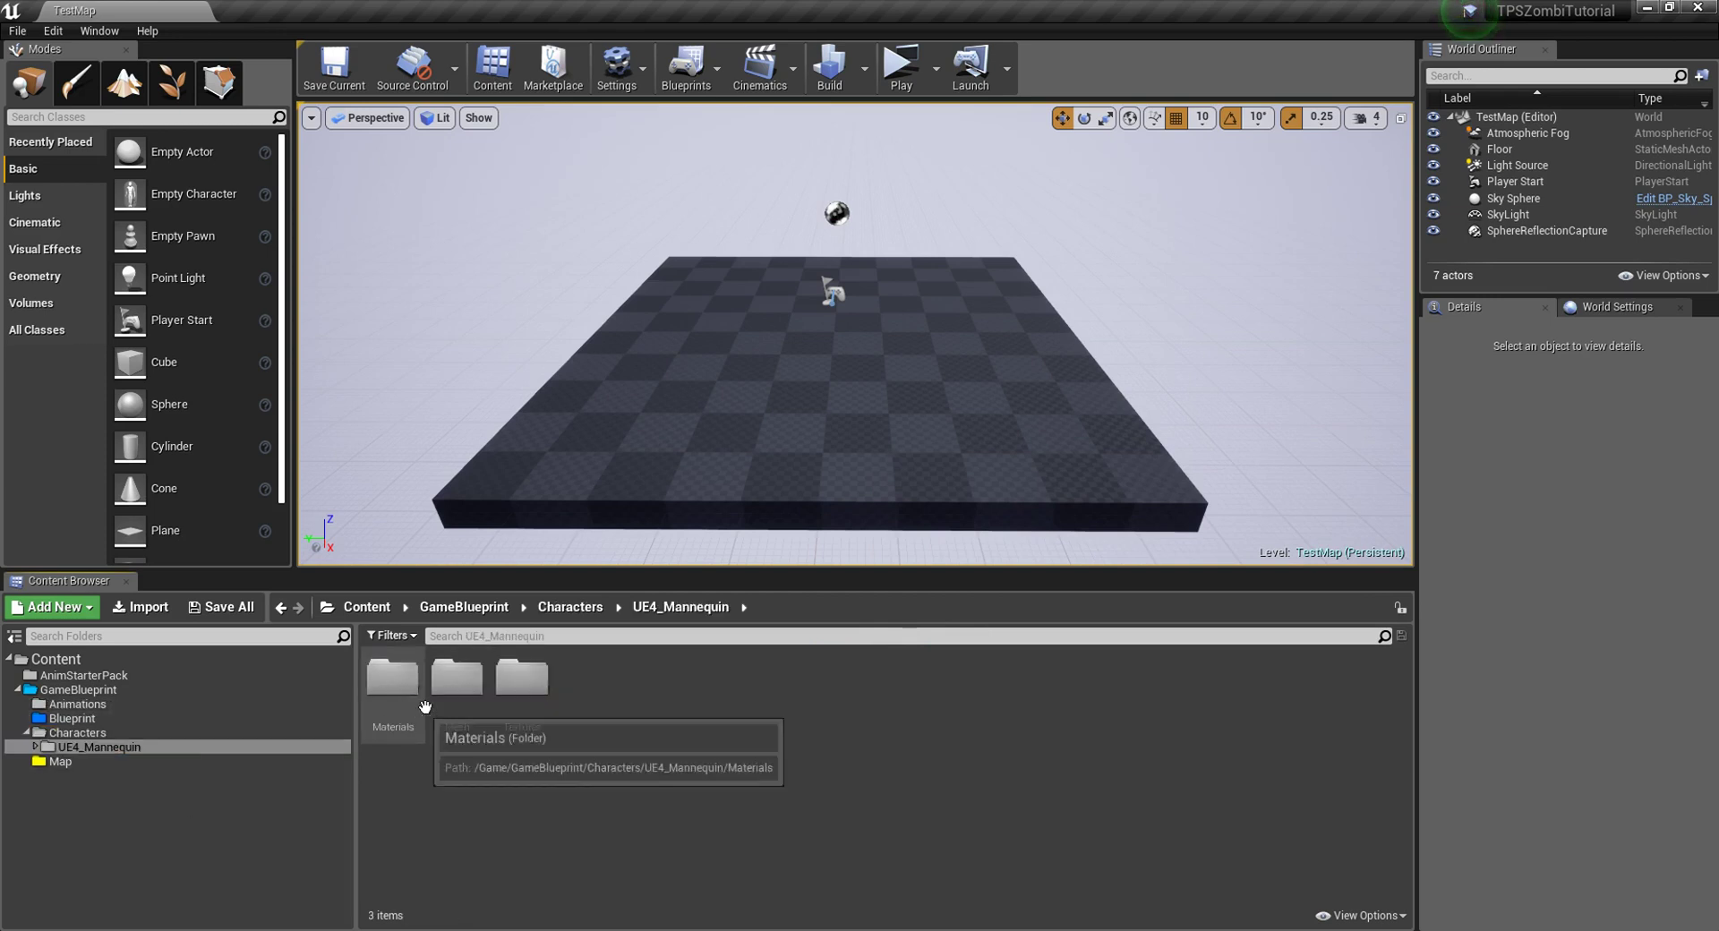
pyautogui.doubleClick(457, 677)
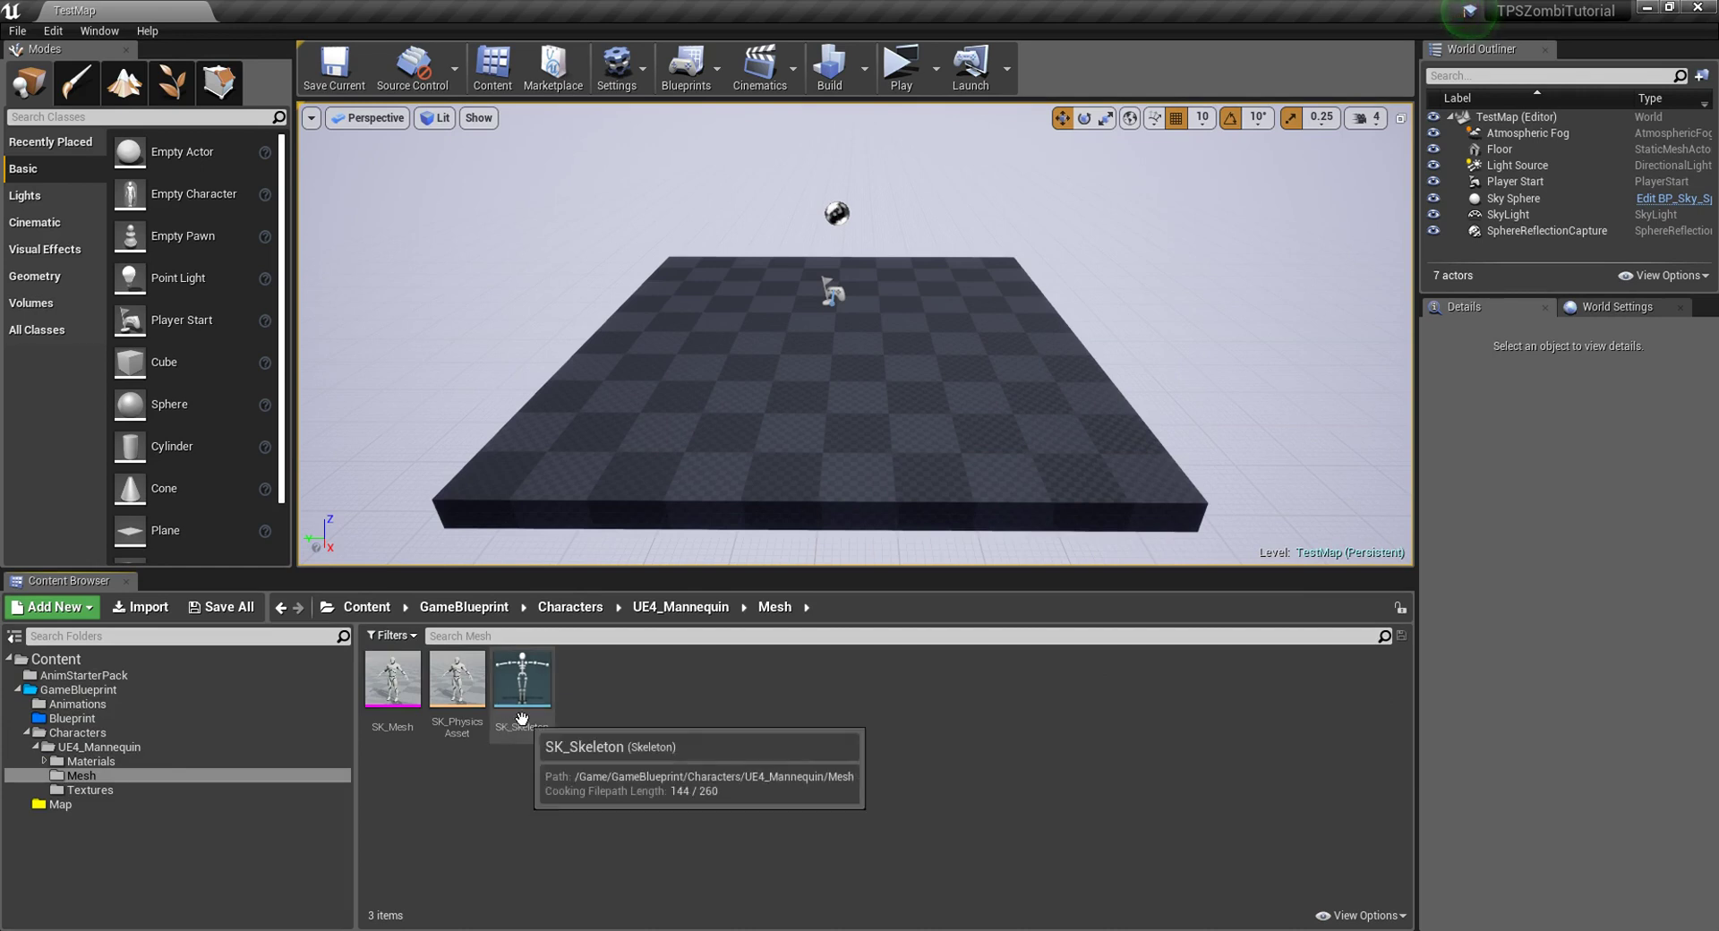
pyautogui.click(522, 681)
pyautogui.press('F2')
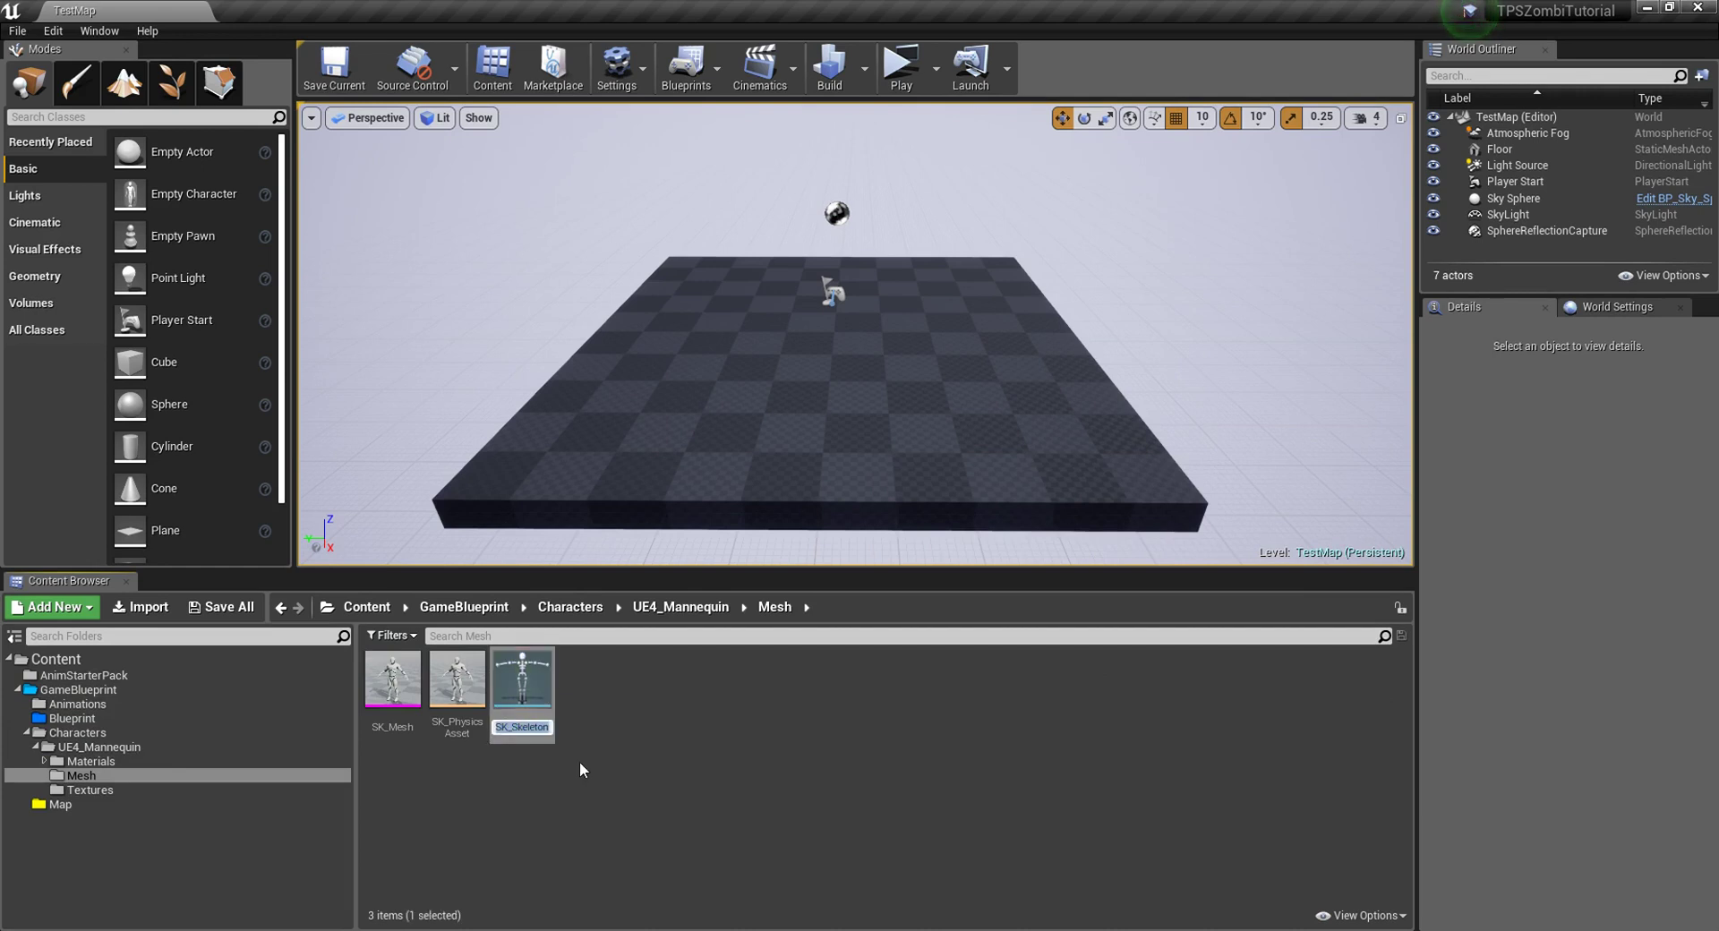
pyautogui.press('End')
pyautogui.press('Left')
pyautogui.press('Left')
pyautogui.press('BackSpace')
pyautogui.write('G')
pyautogui.press('Return')
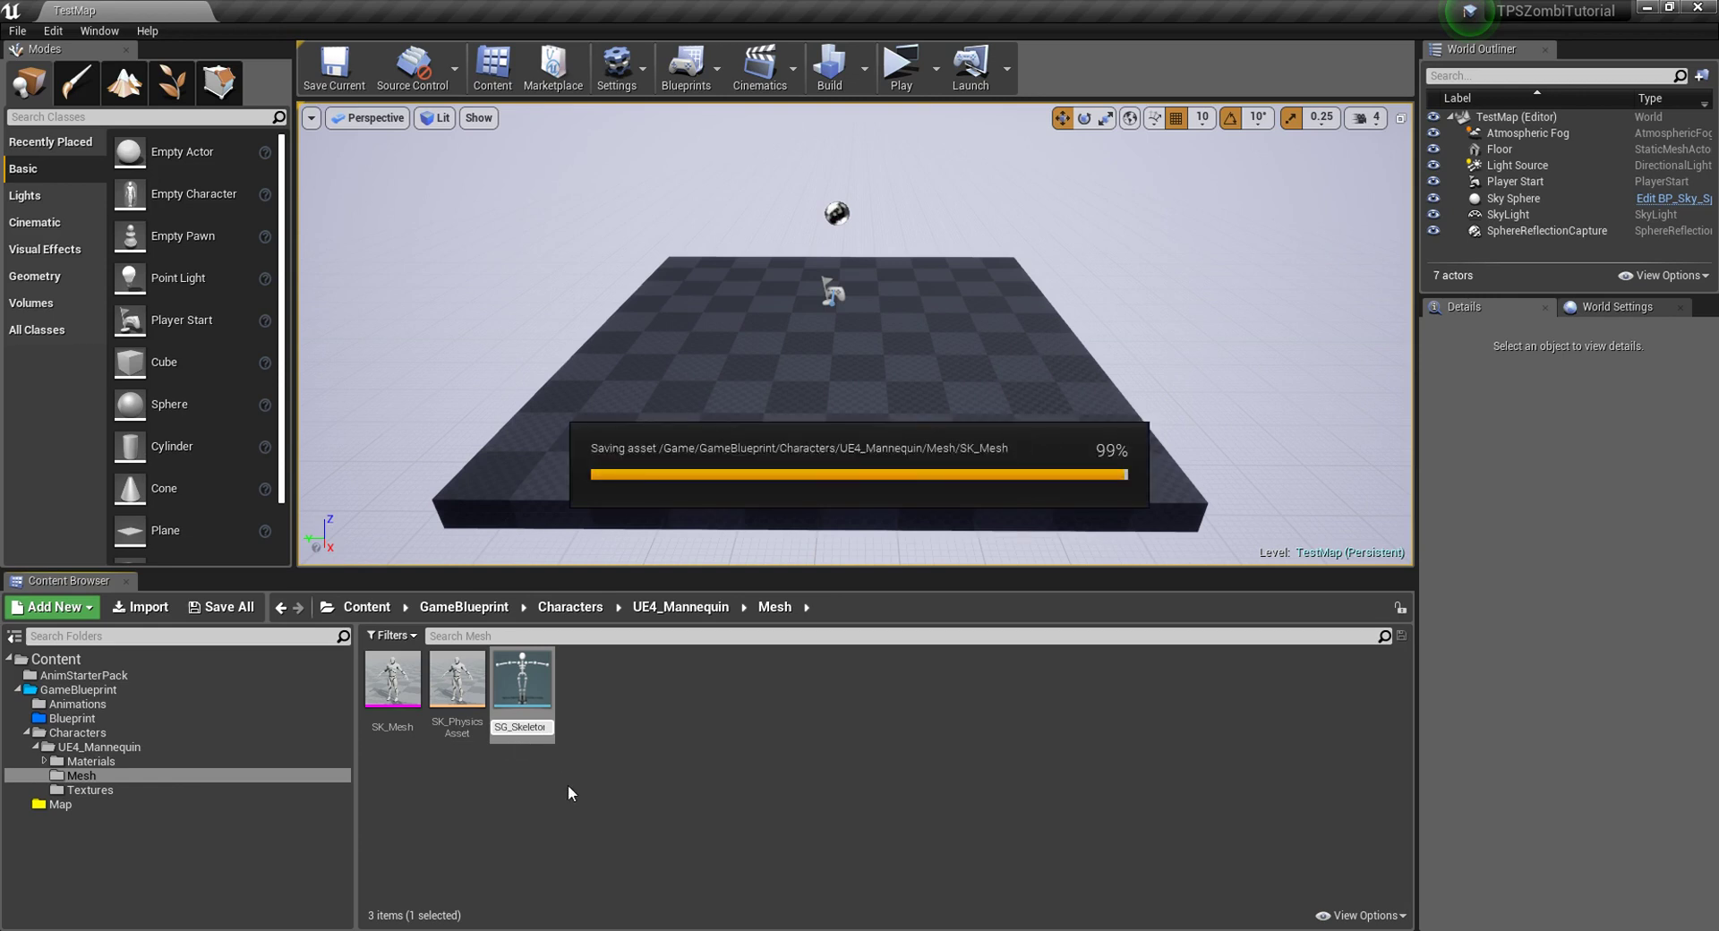
# Step: Rename SK_Mesh to SG_Mesh and SK_PhysicsAsset to SG_PhysicsAsset
pyautogui.click(456, 727)
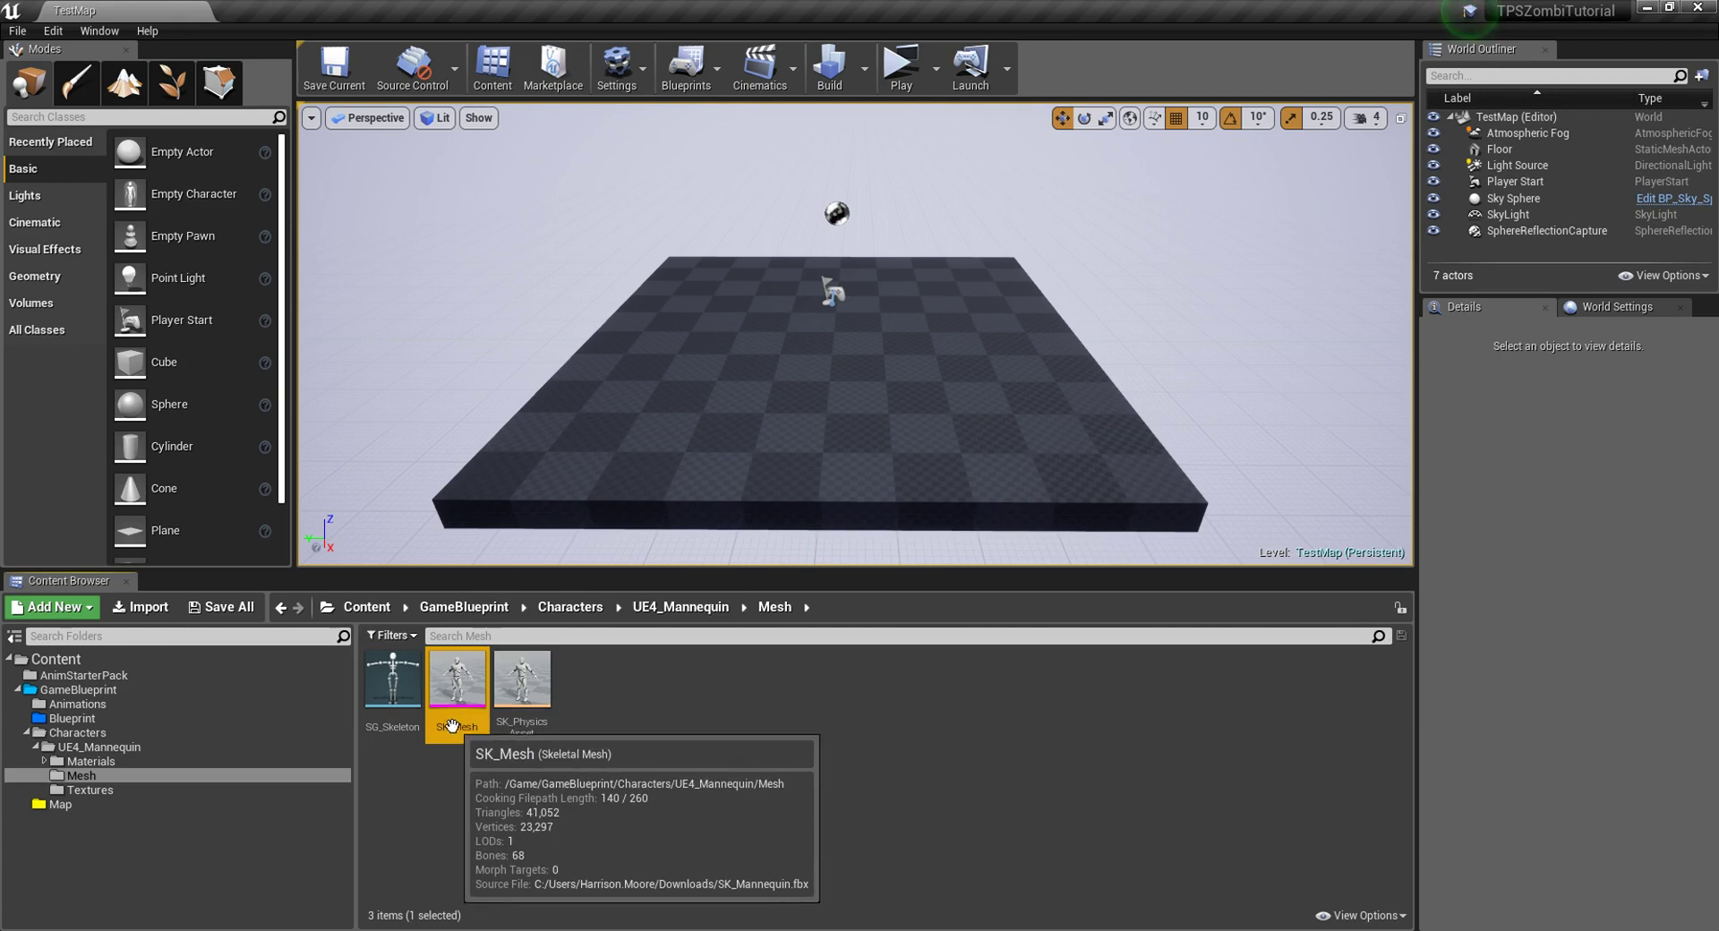
pyautogui.click(465, 732)
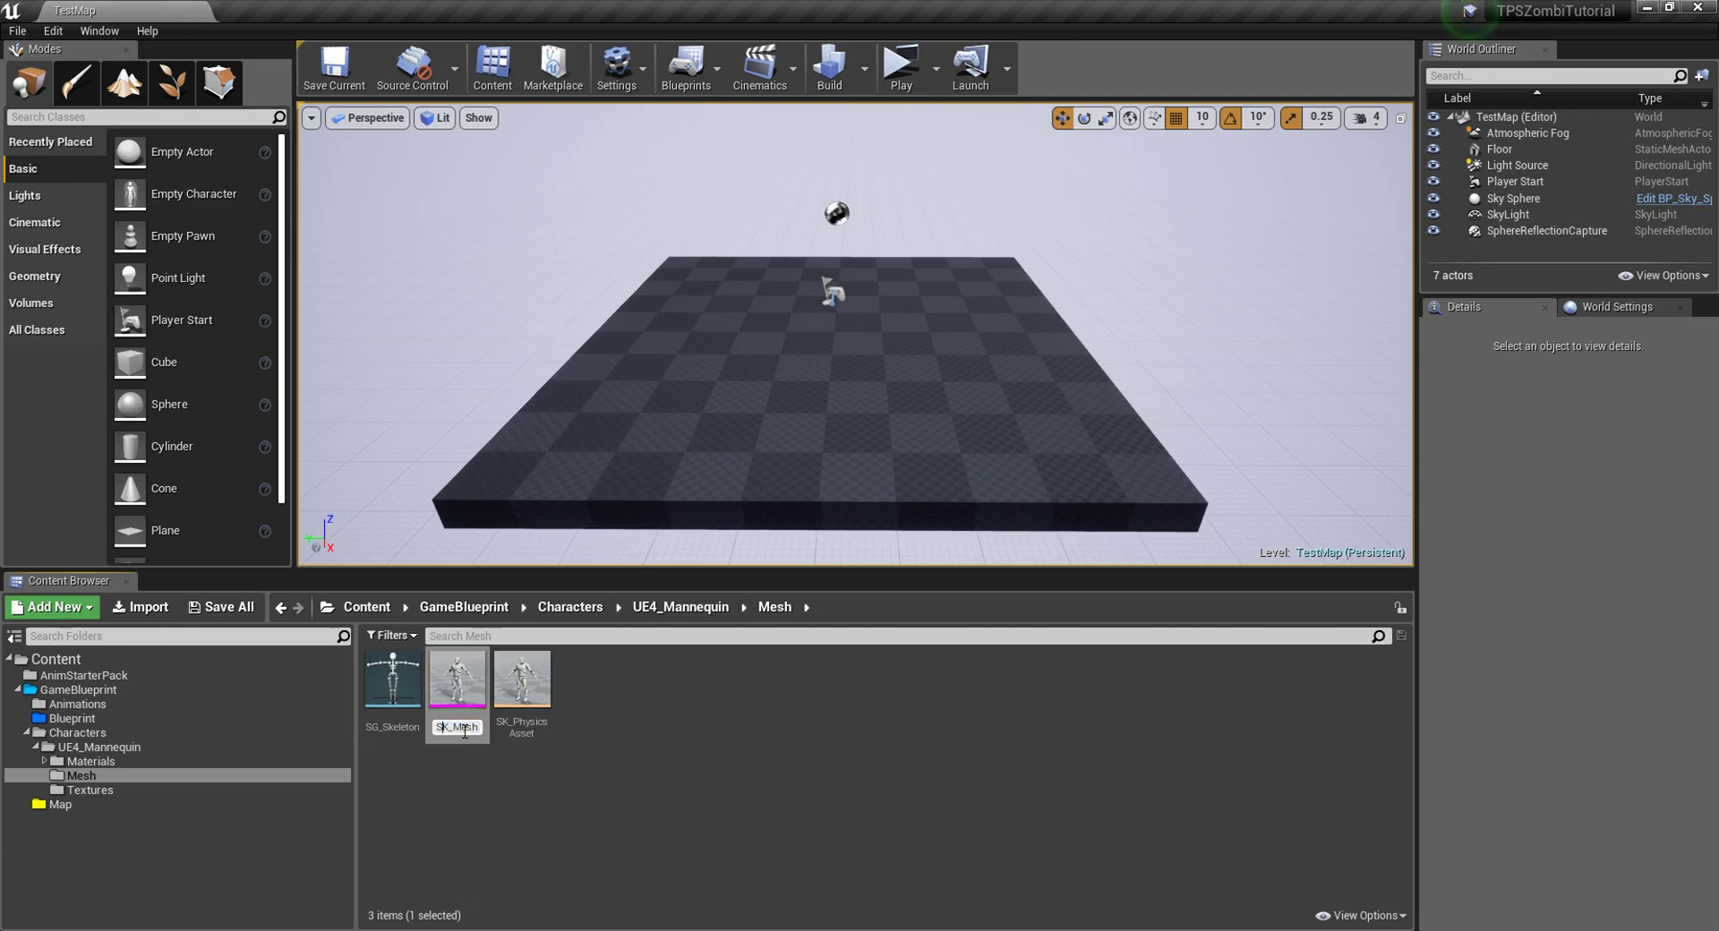
pyautogui.write('G')
pyautogui.press('Return')
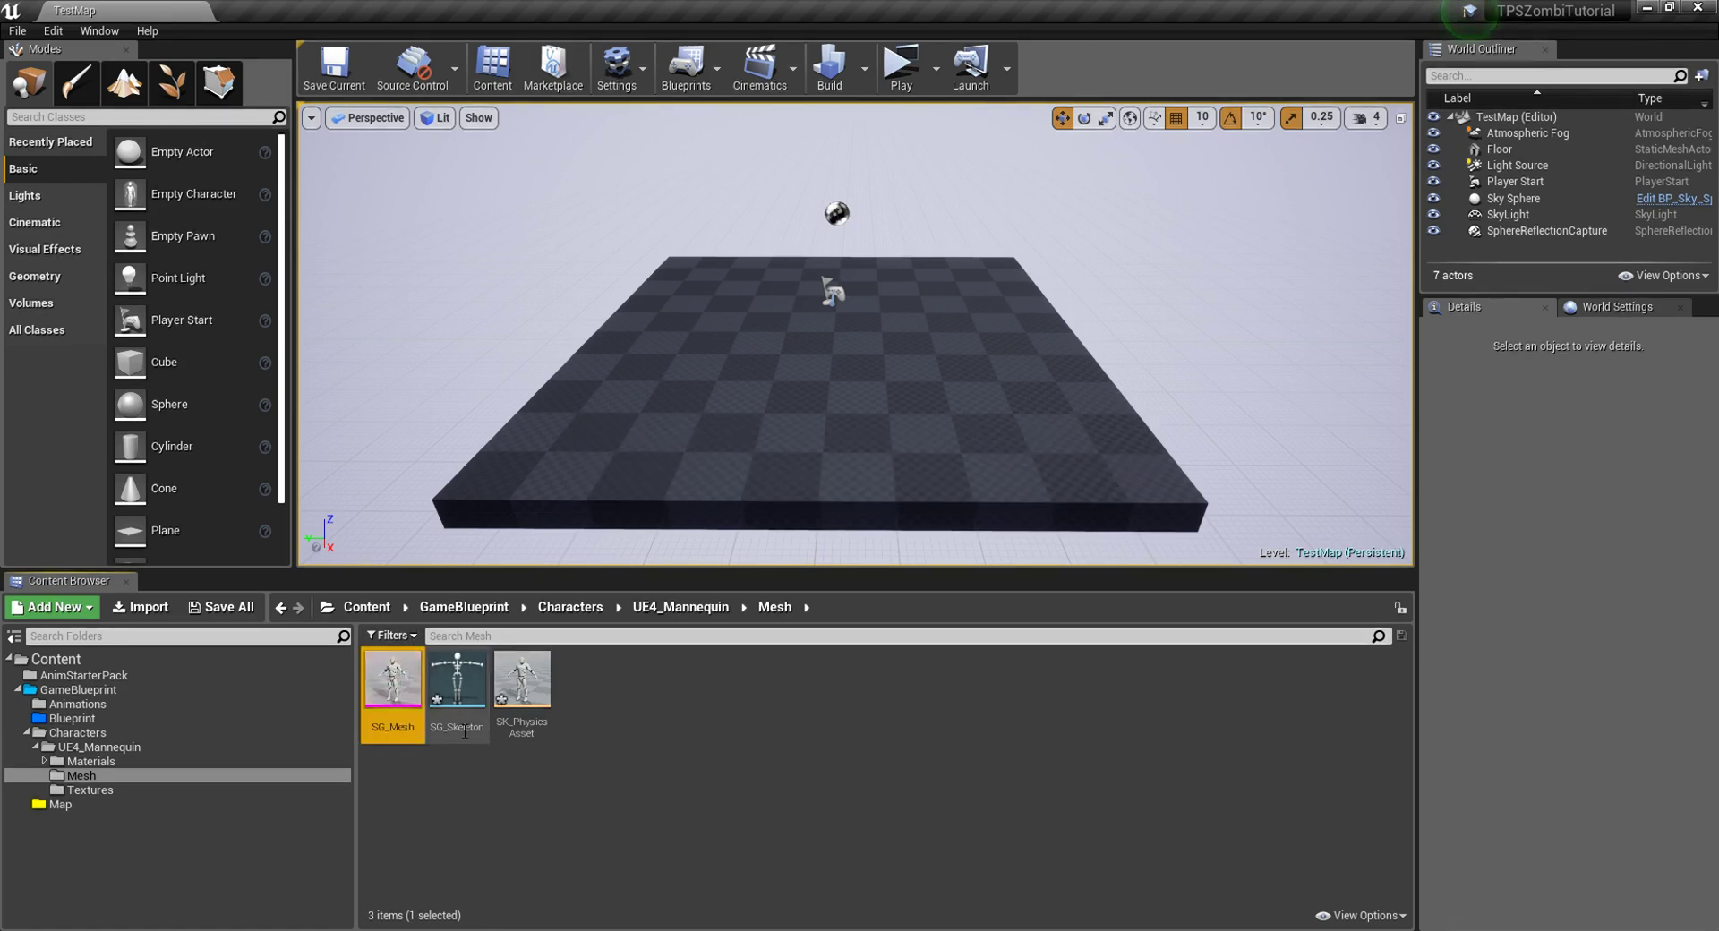
pyautogui.click(507, 727)
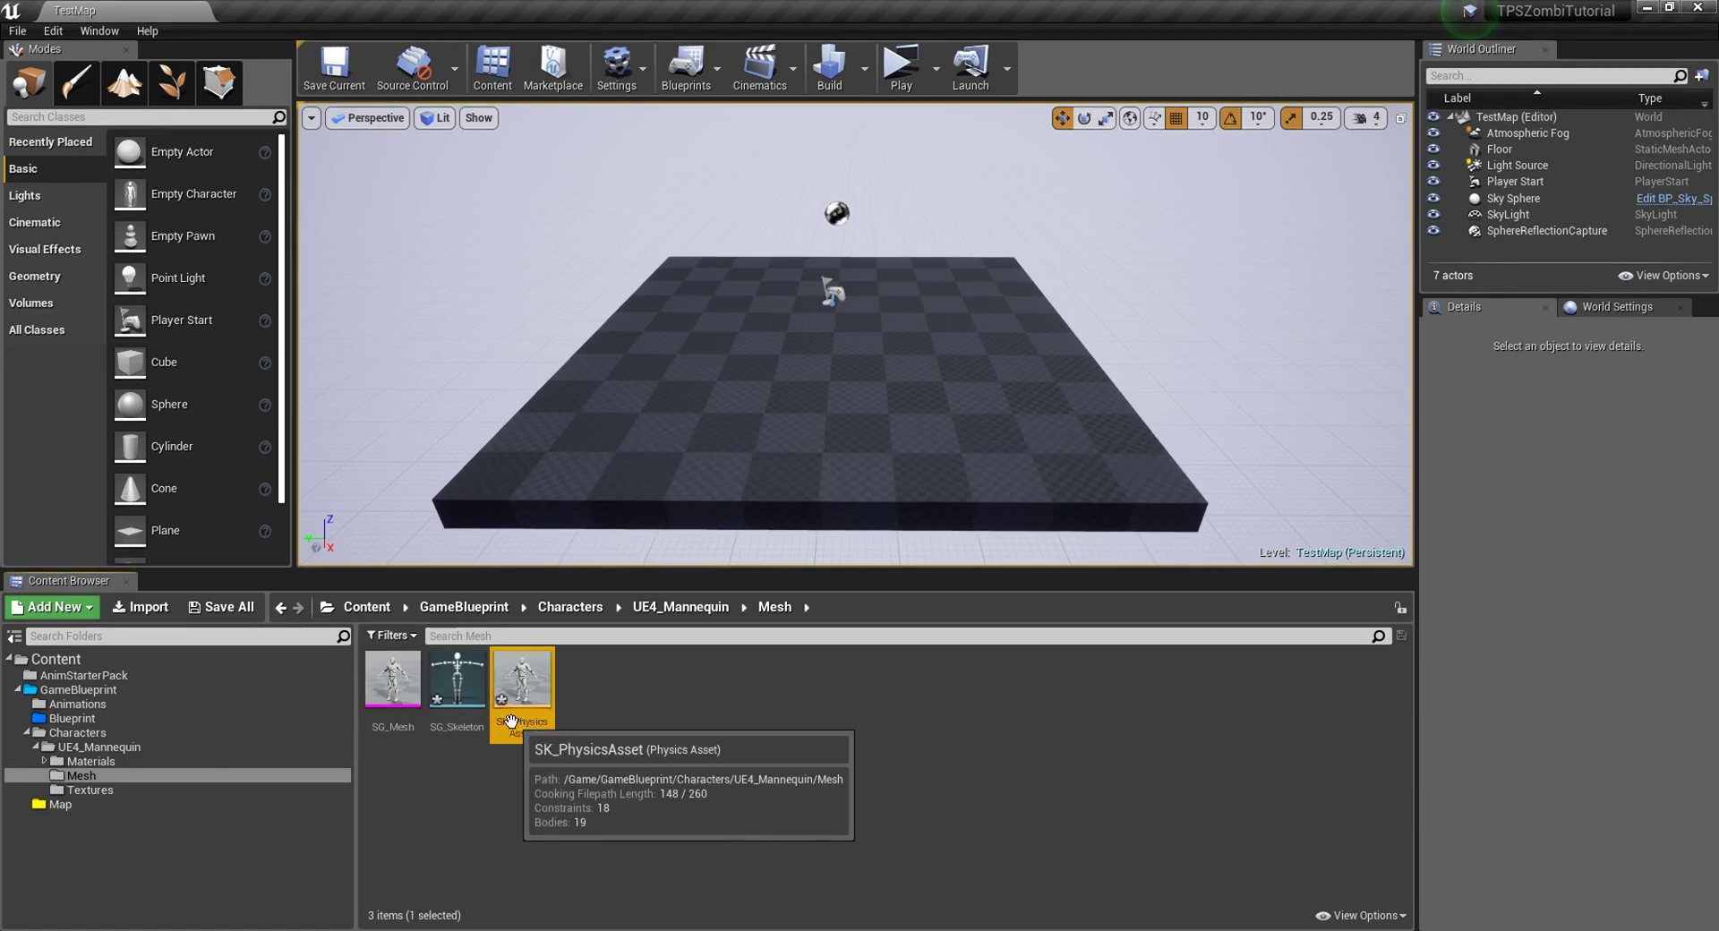
pyautogui.click(508, 731)
pyautogui.click(500, 728)
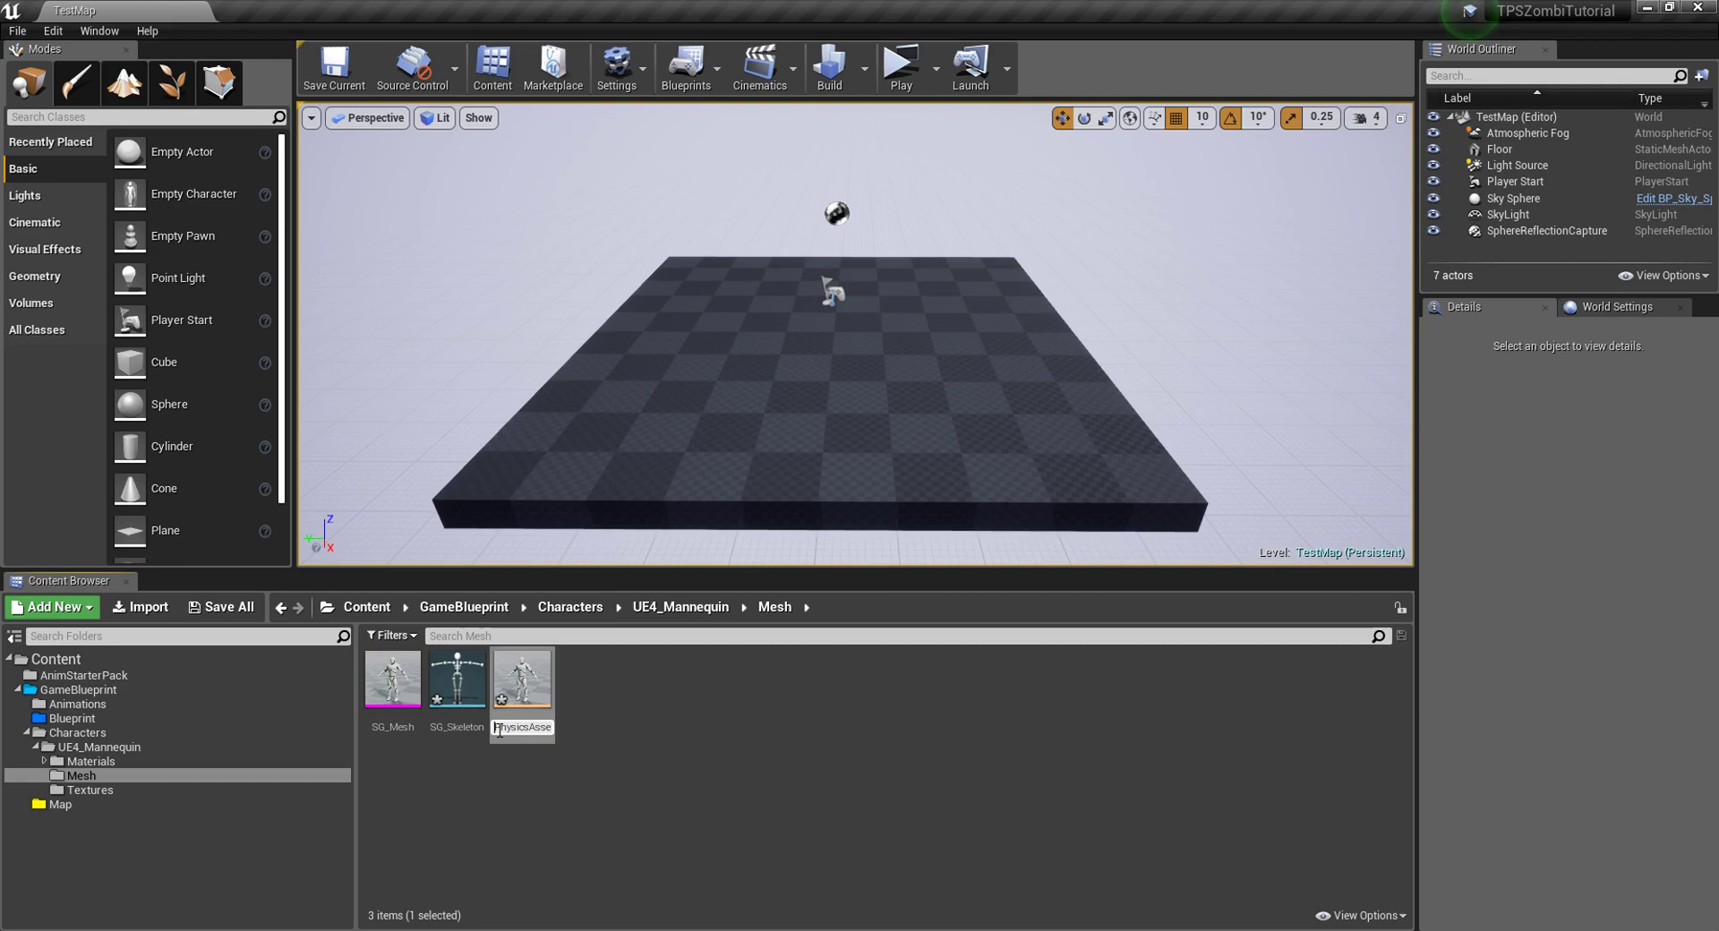
pyautogui.write('SG_')
pyautogui.press('Return')
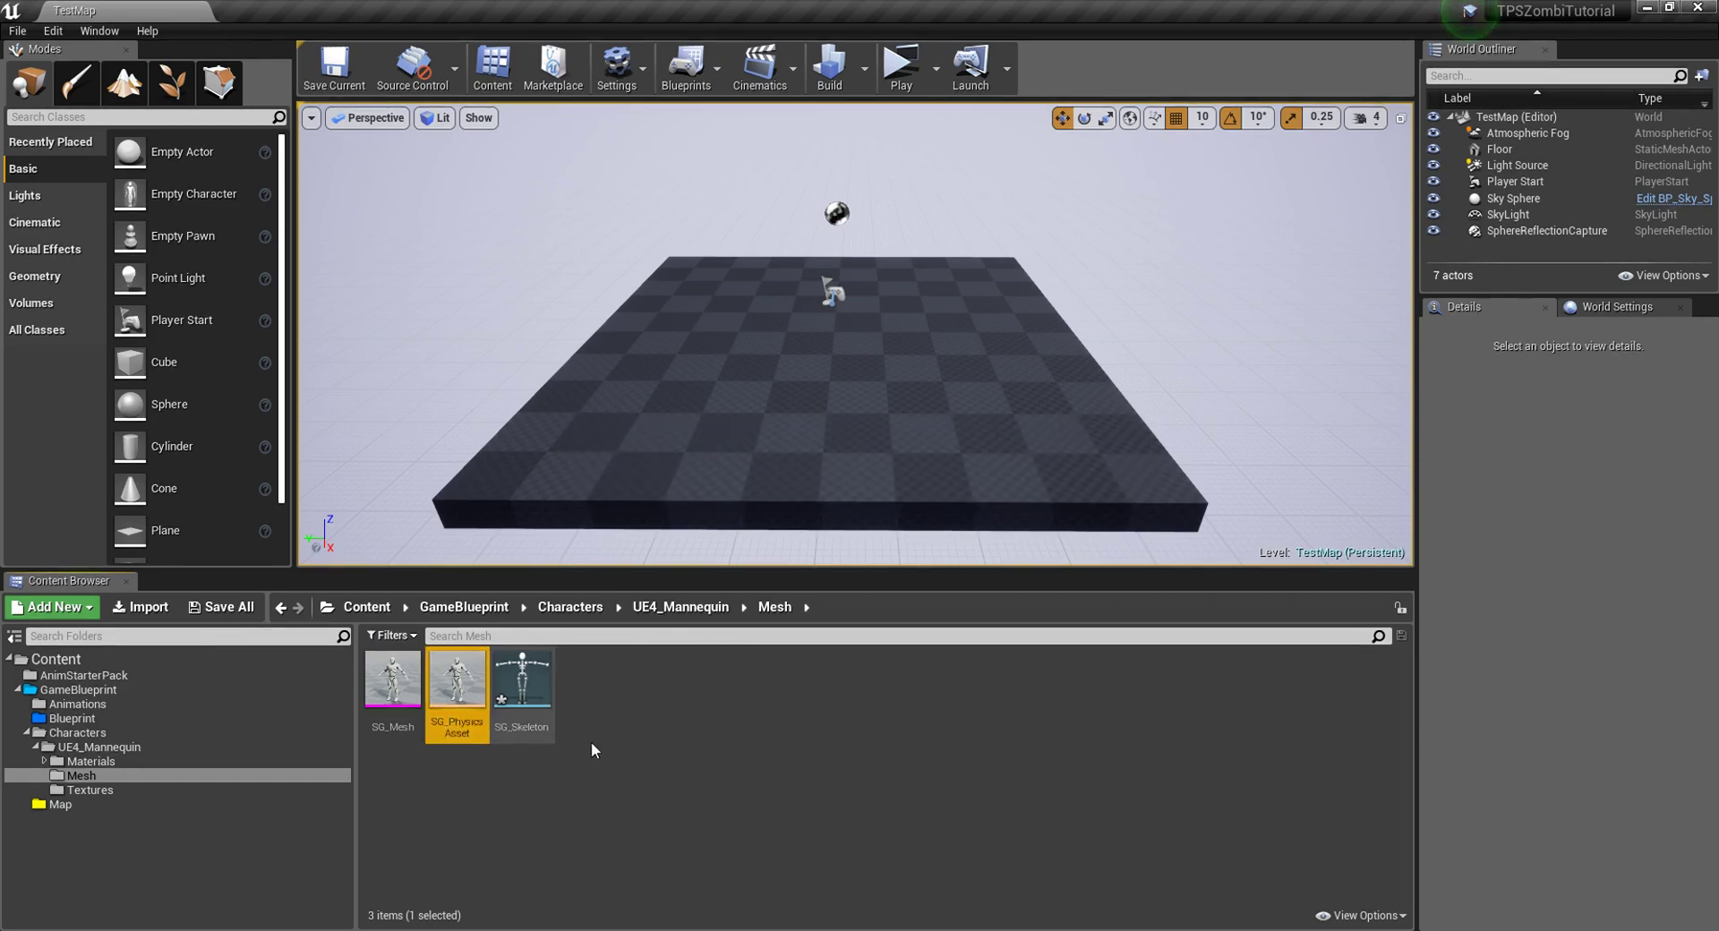
# Step: Save all changed content and clear the asset selection
pyautogui.click(206, 612)
pyautogui.click(1016, 636)
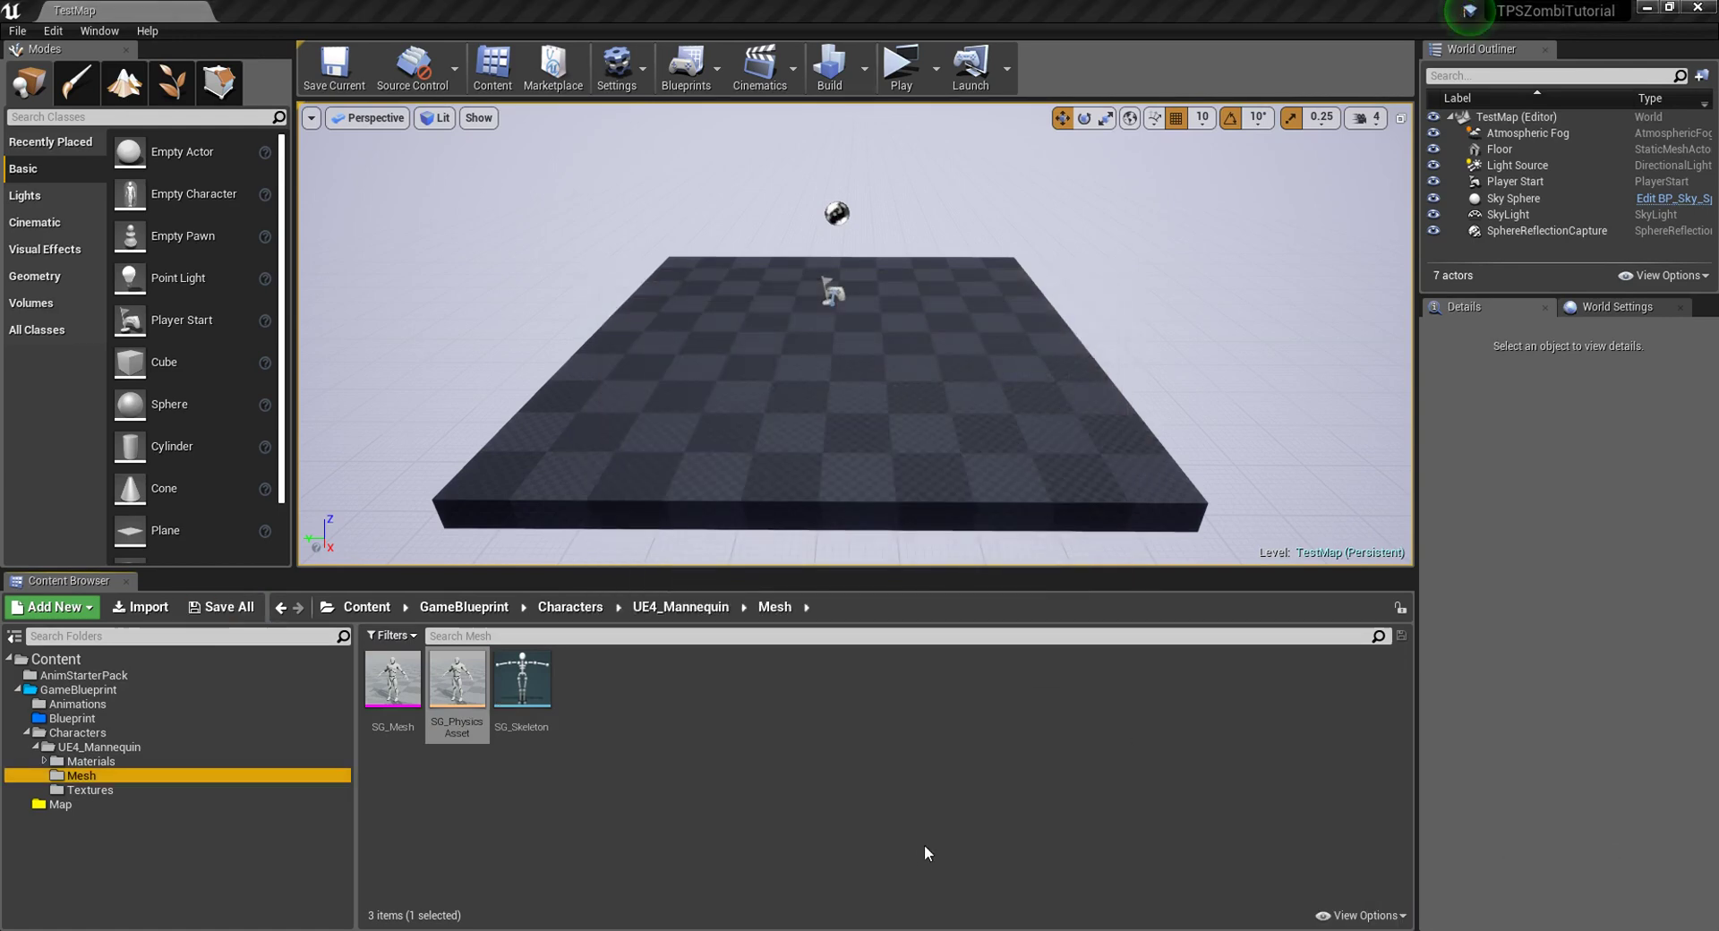
pyautogui.click(808, 798)
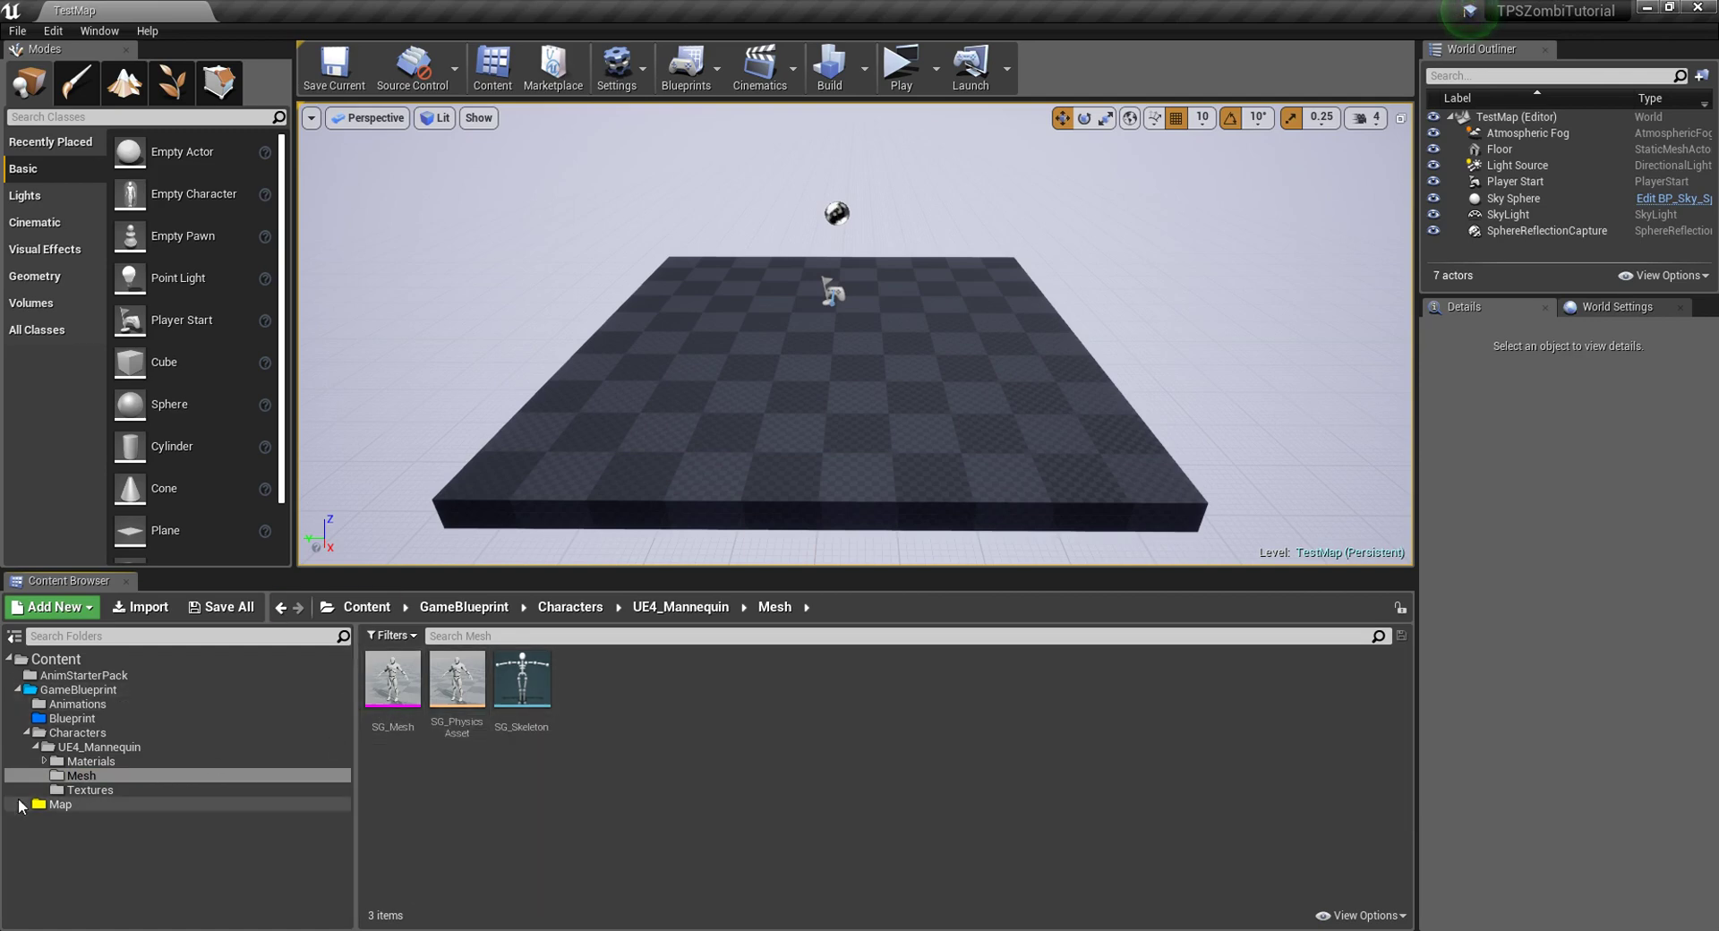
# Step: Select all eight Animations-folder assets, retarget them to SG_Skeleton, and begin Save All
pyautogui.click(25, 732)
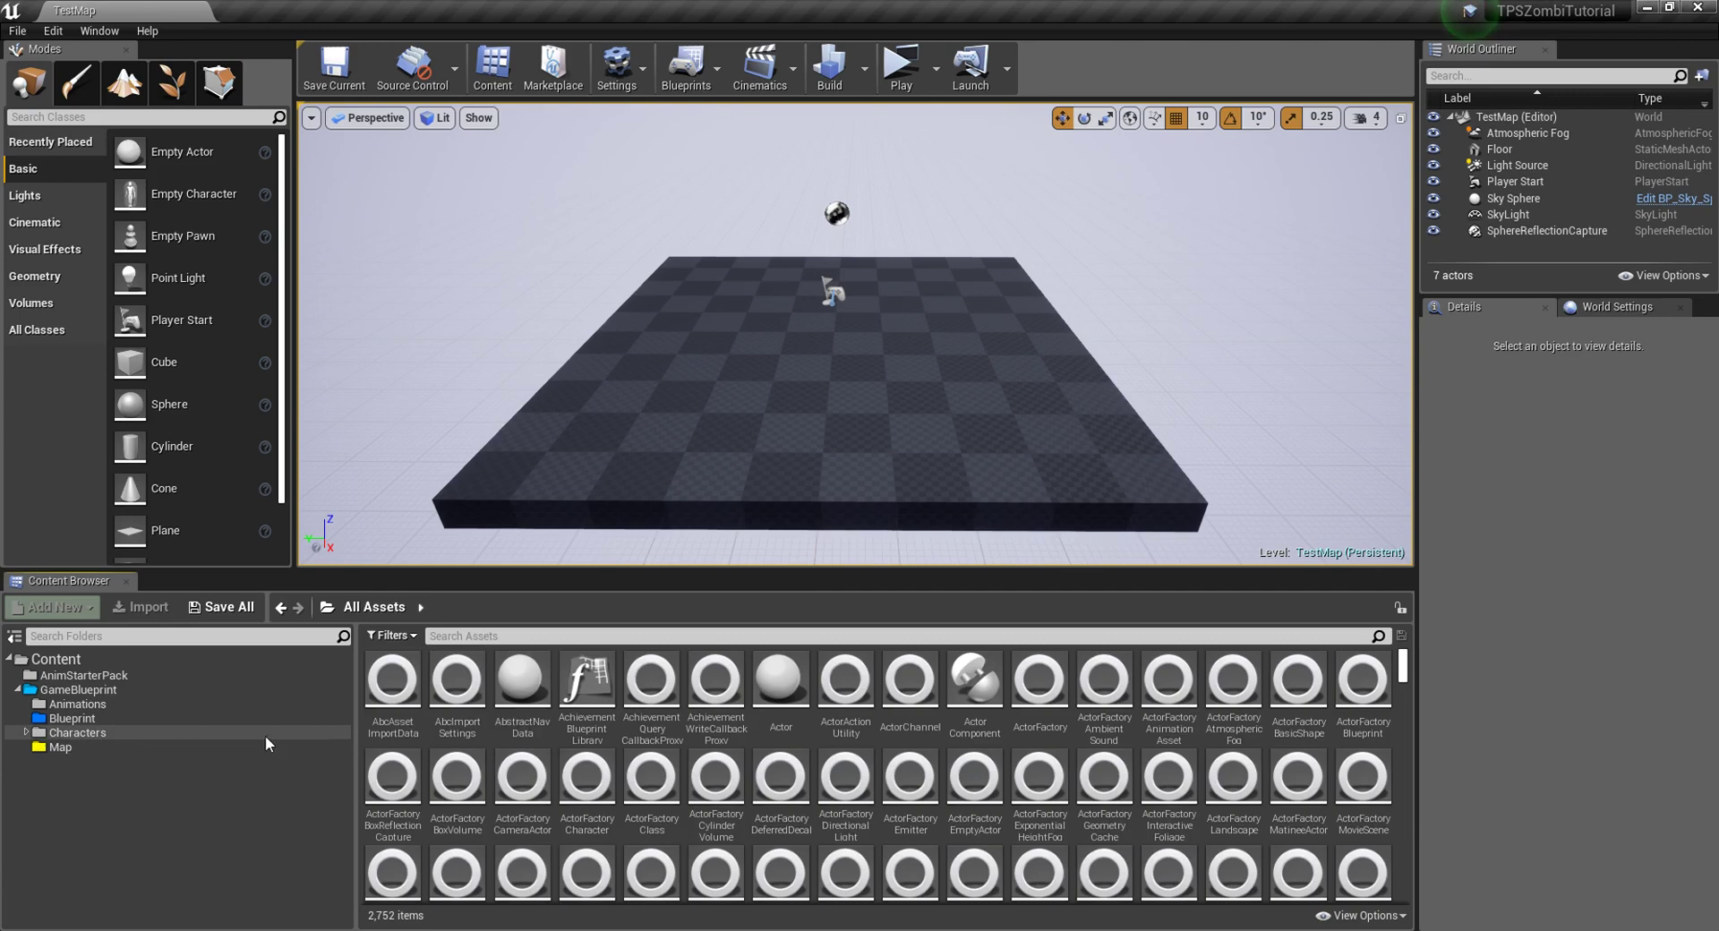
pyautogui.click(99, 704)
pyautogui.click(80, 704)
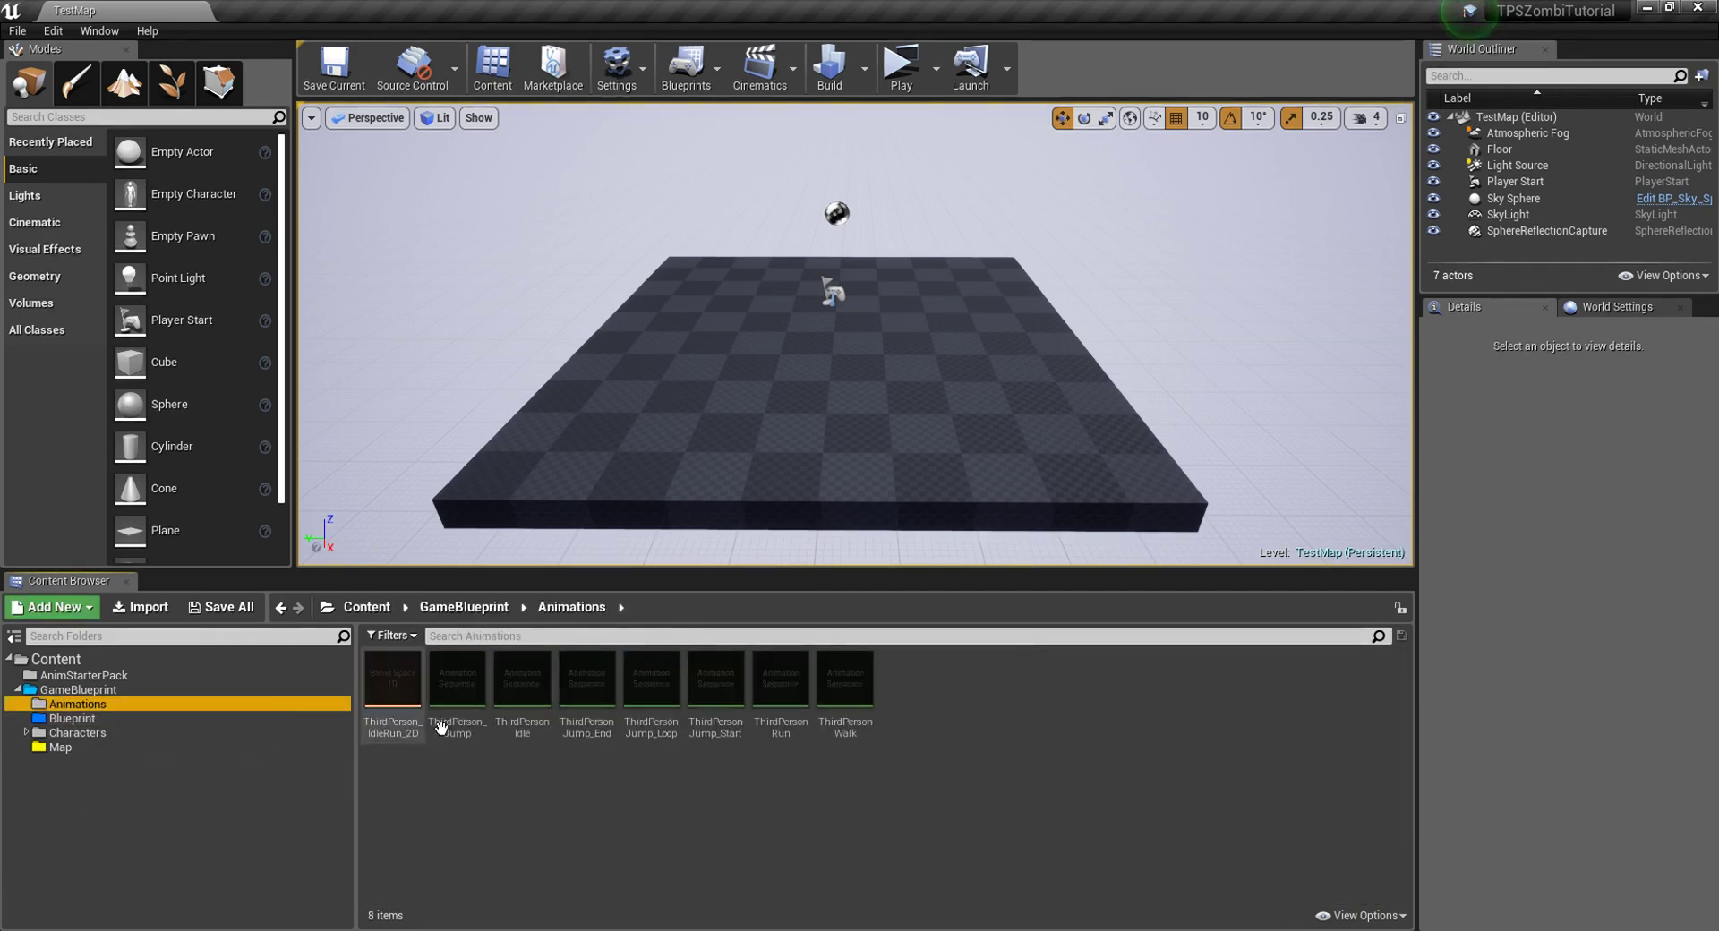
pyautogui.click(399, 689)
pyautogui.keyDown('shift'); pyautogui.click(866, 702); pyautogui.keyUp('shift')
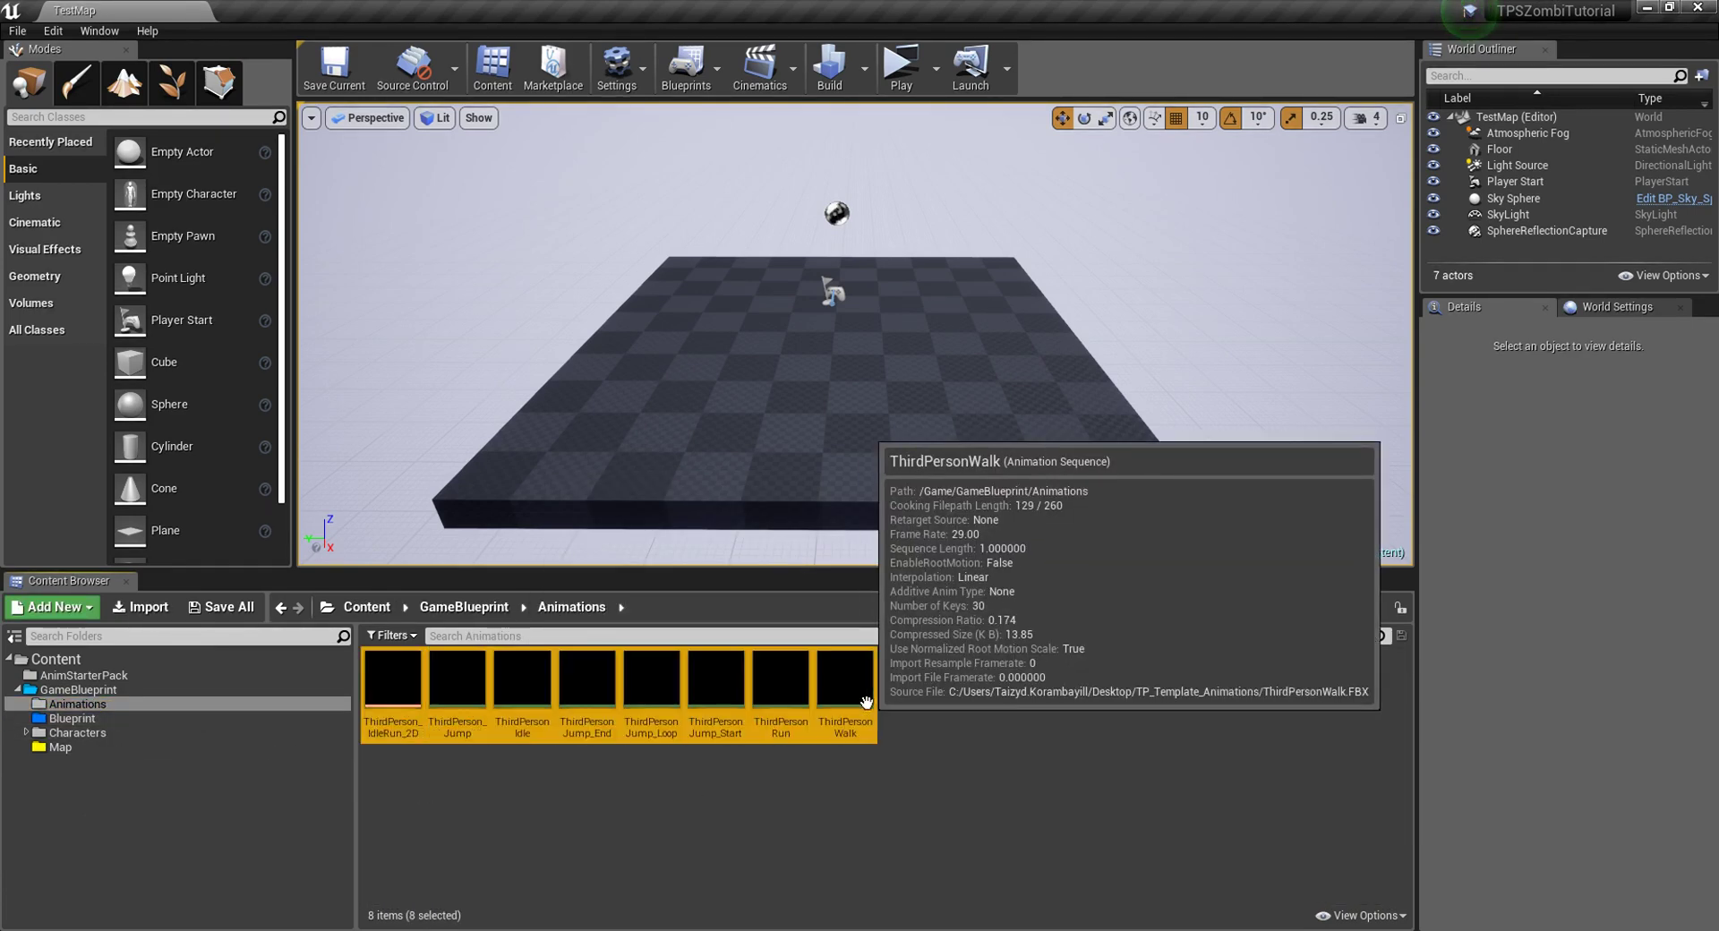
pyautogui.rightClick(865, 703)
pyautogui.moveTo(954, 346)
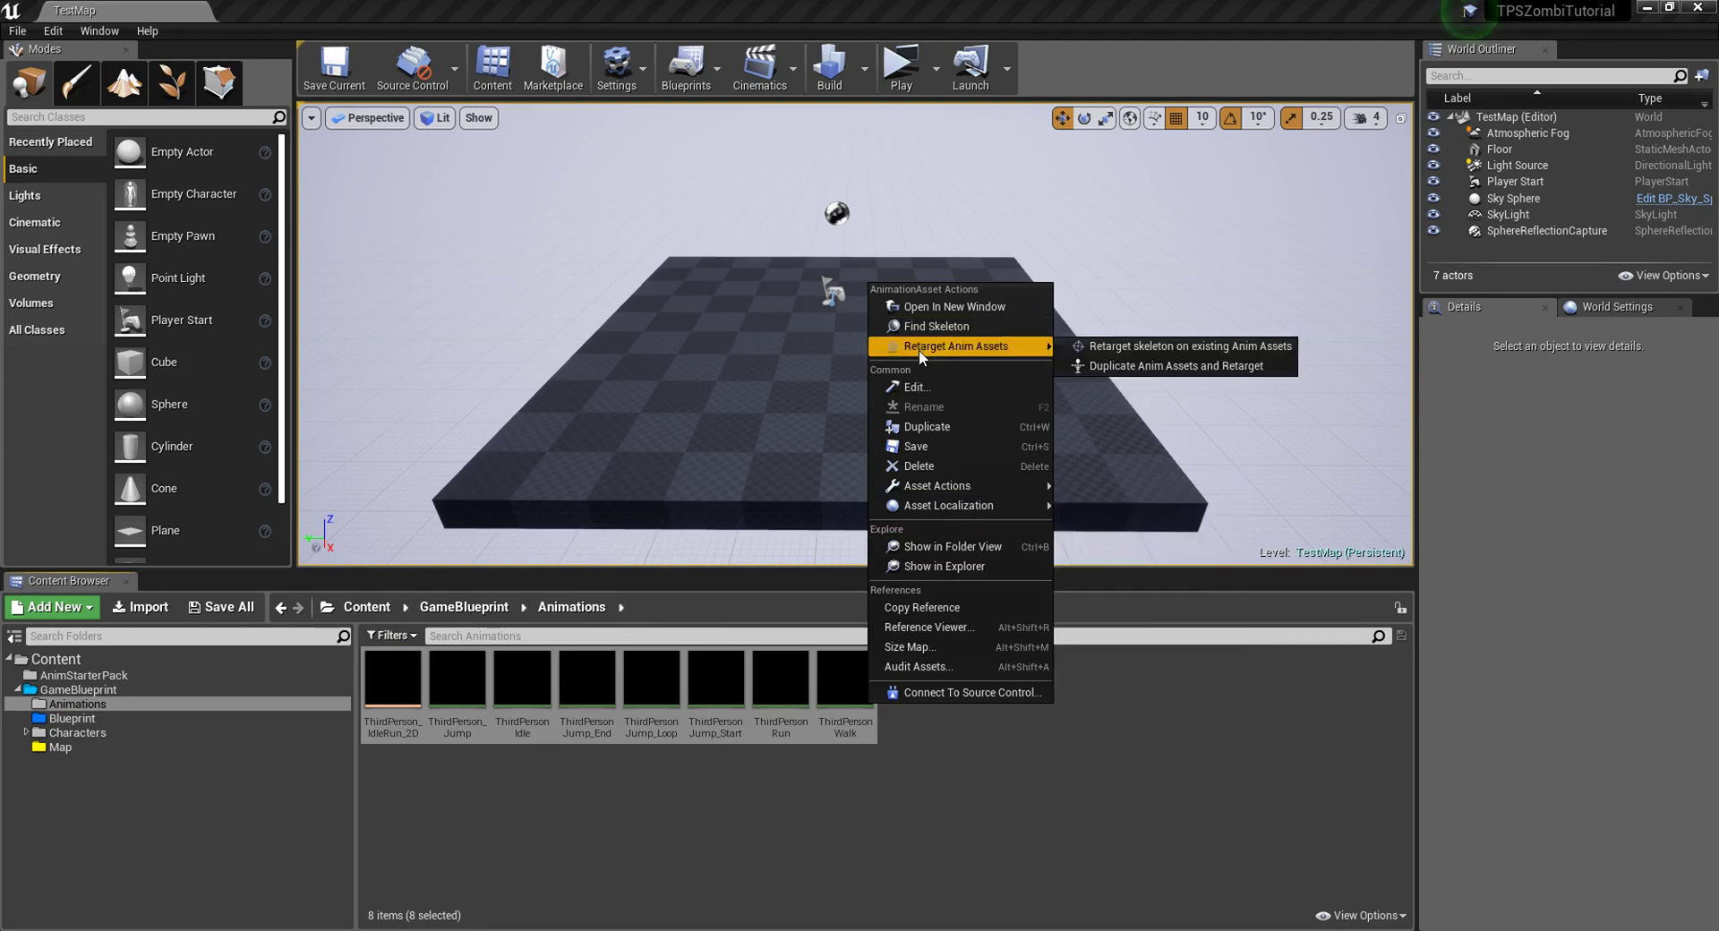
pyautogui.click(1153, 346)
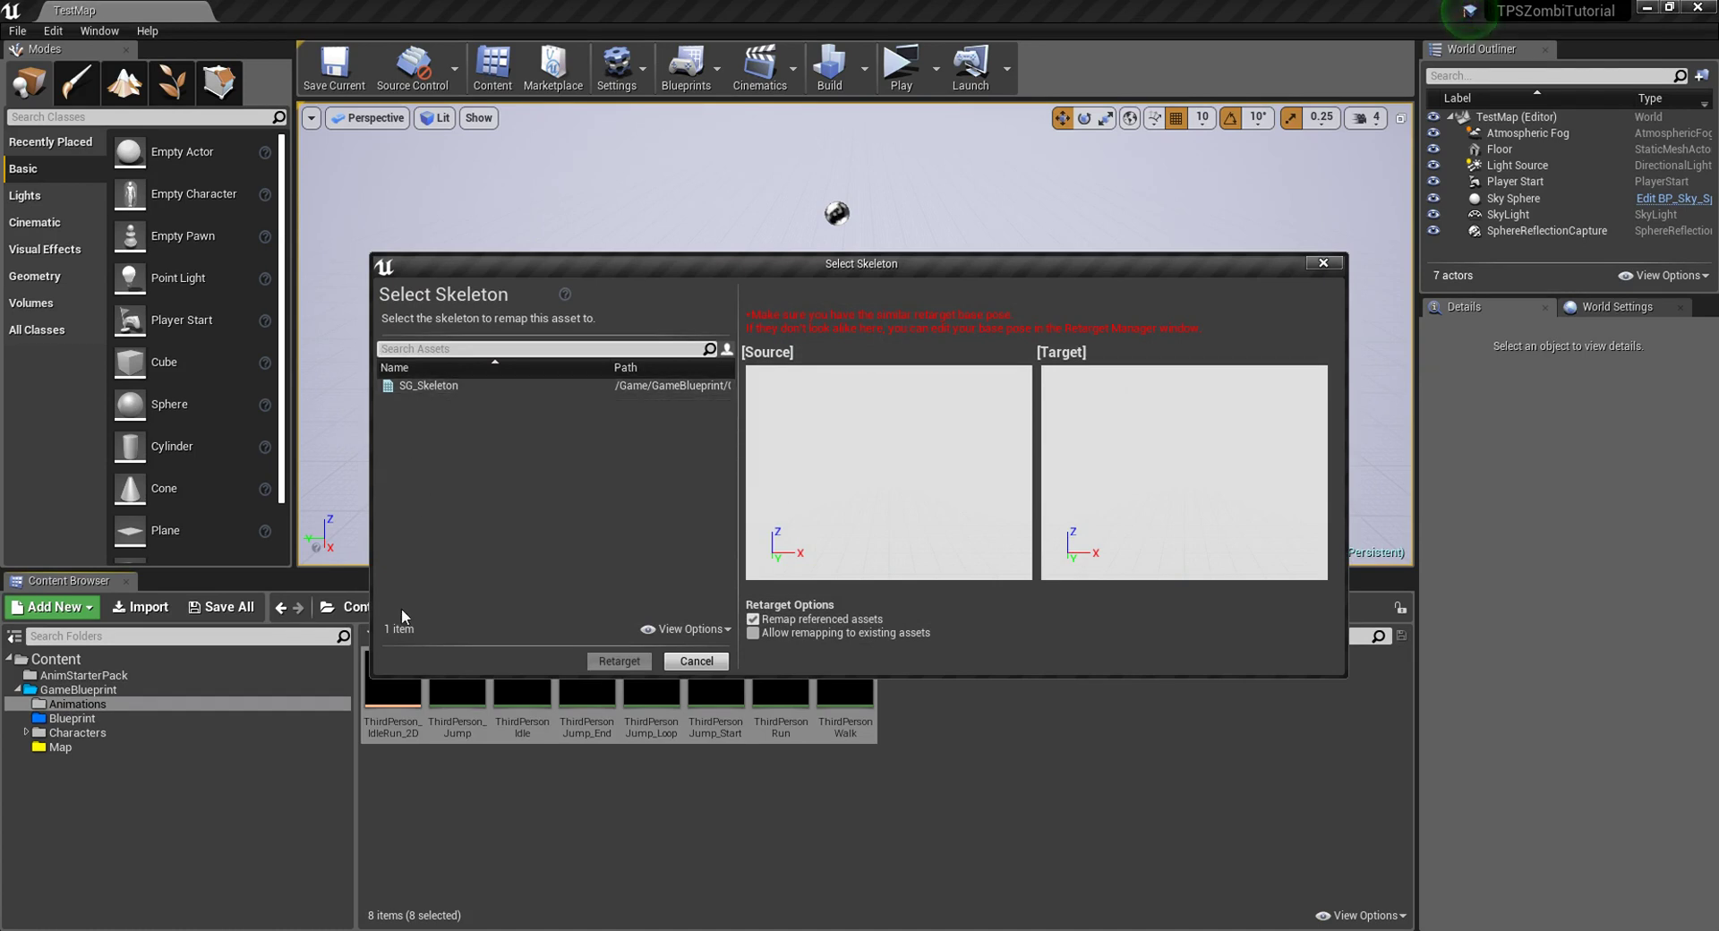
pyautogui.click(398, 385)
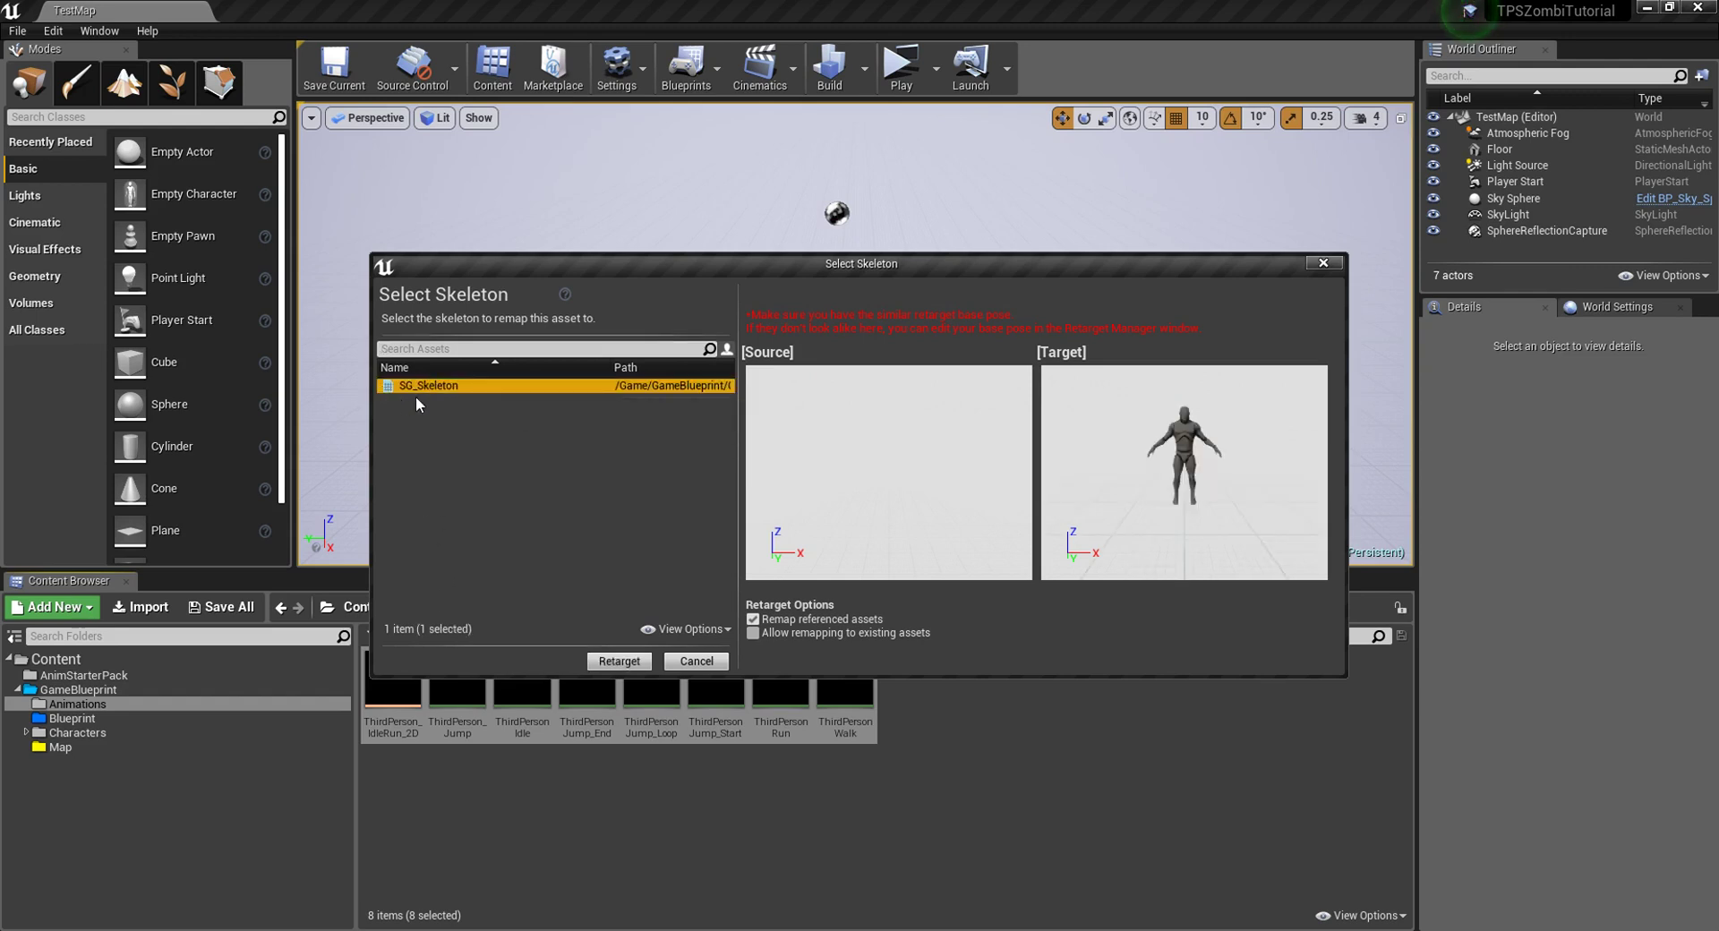
pyautogui.click(619, 661)
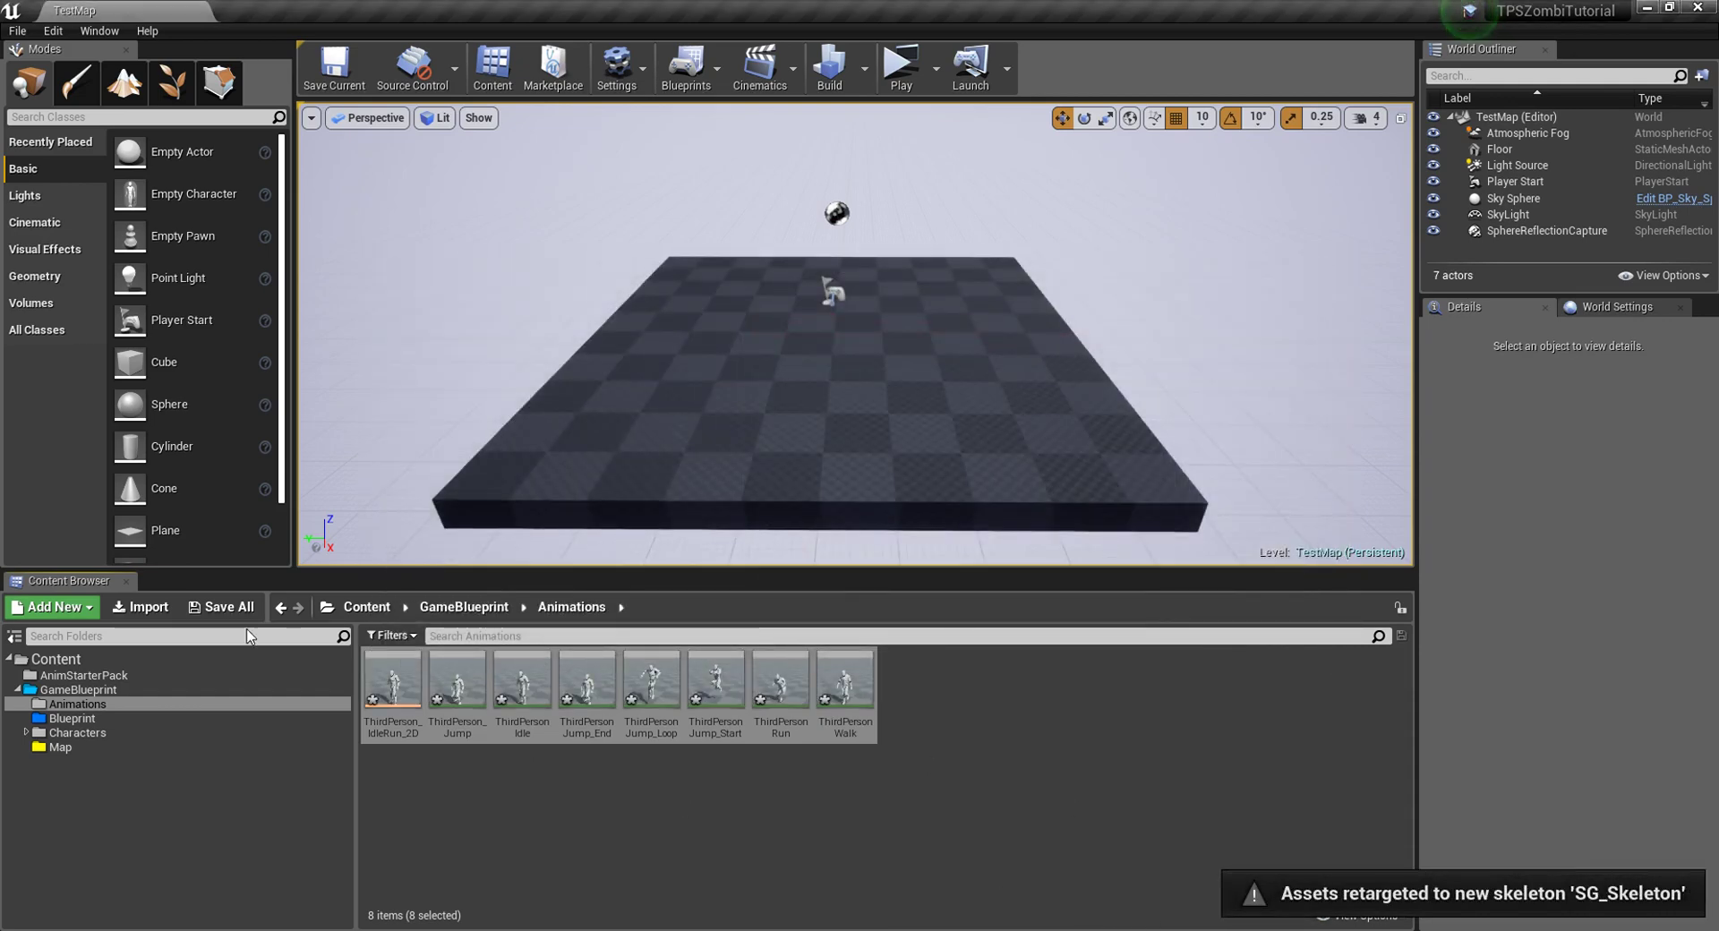
pyautogui.click(222, 607)
# Step: Save the retargeted animations and return to the Animations folder
pyautogui.click(1007, 637)
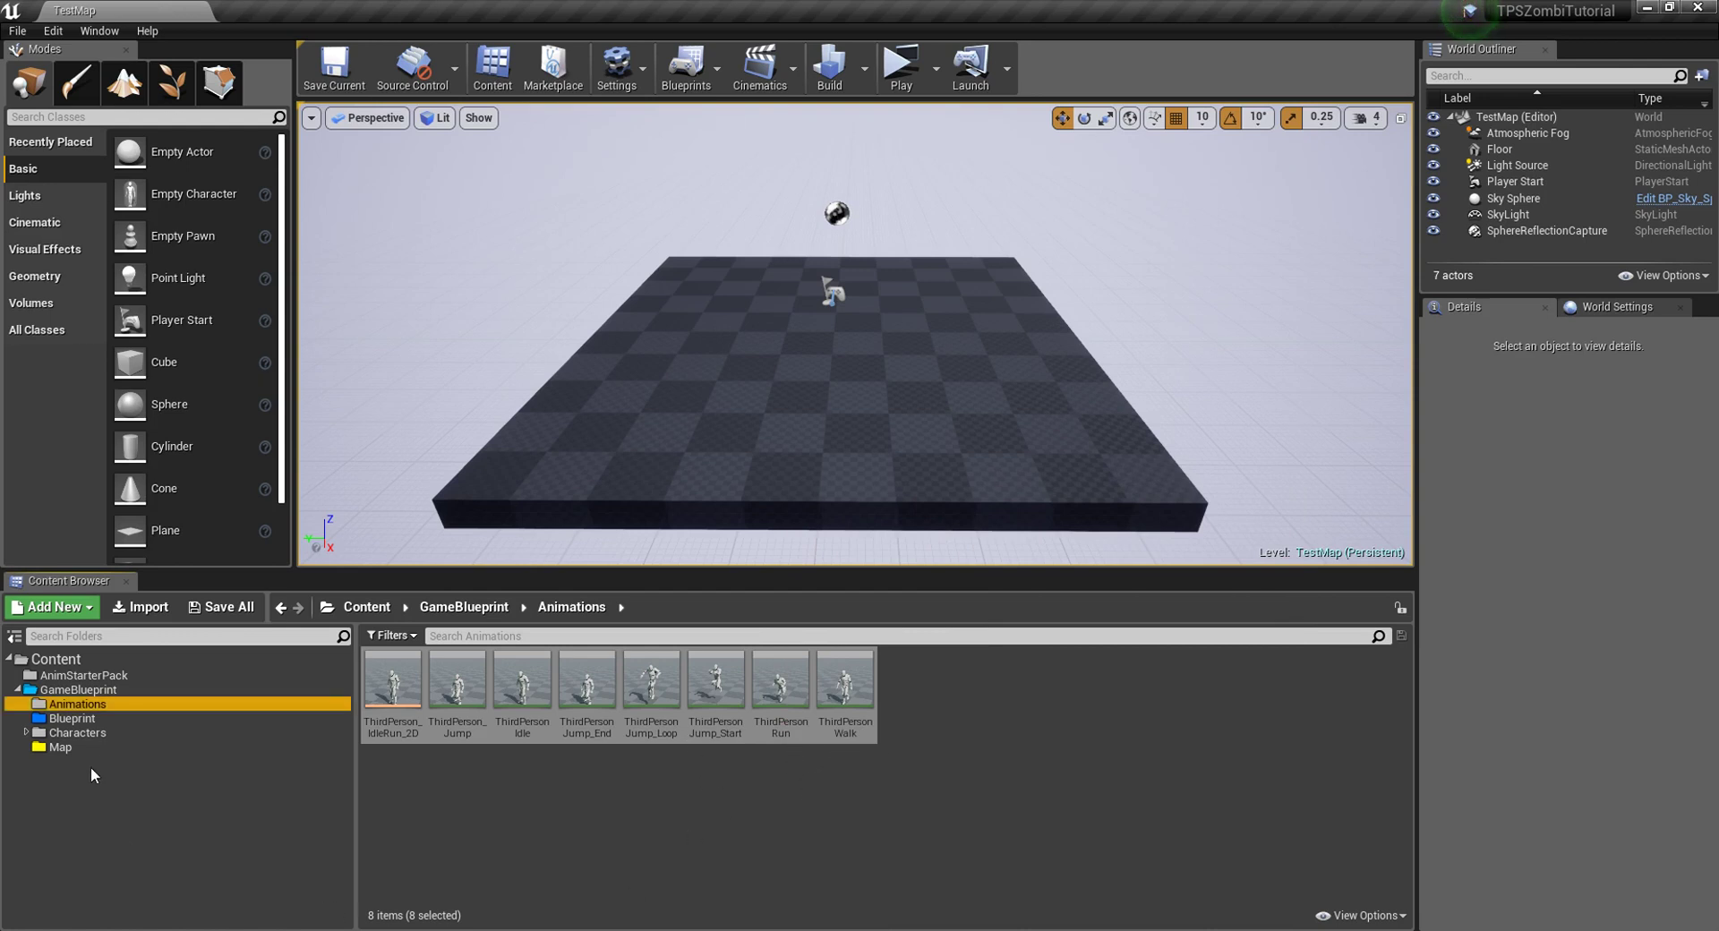
pyautogui.click(89, 718)
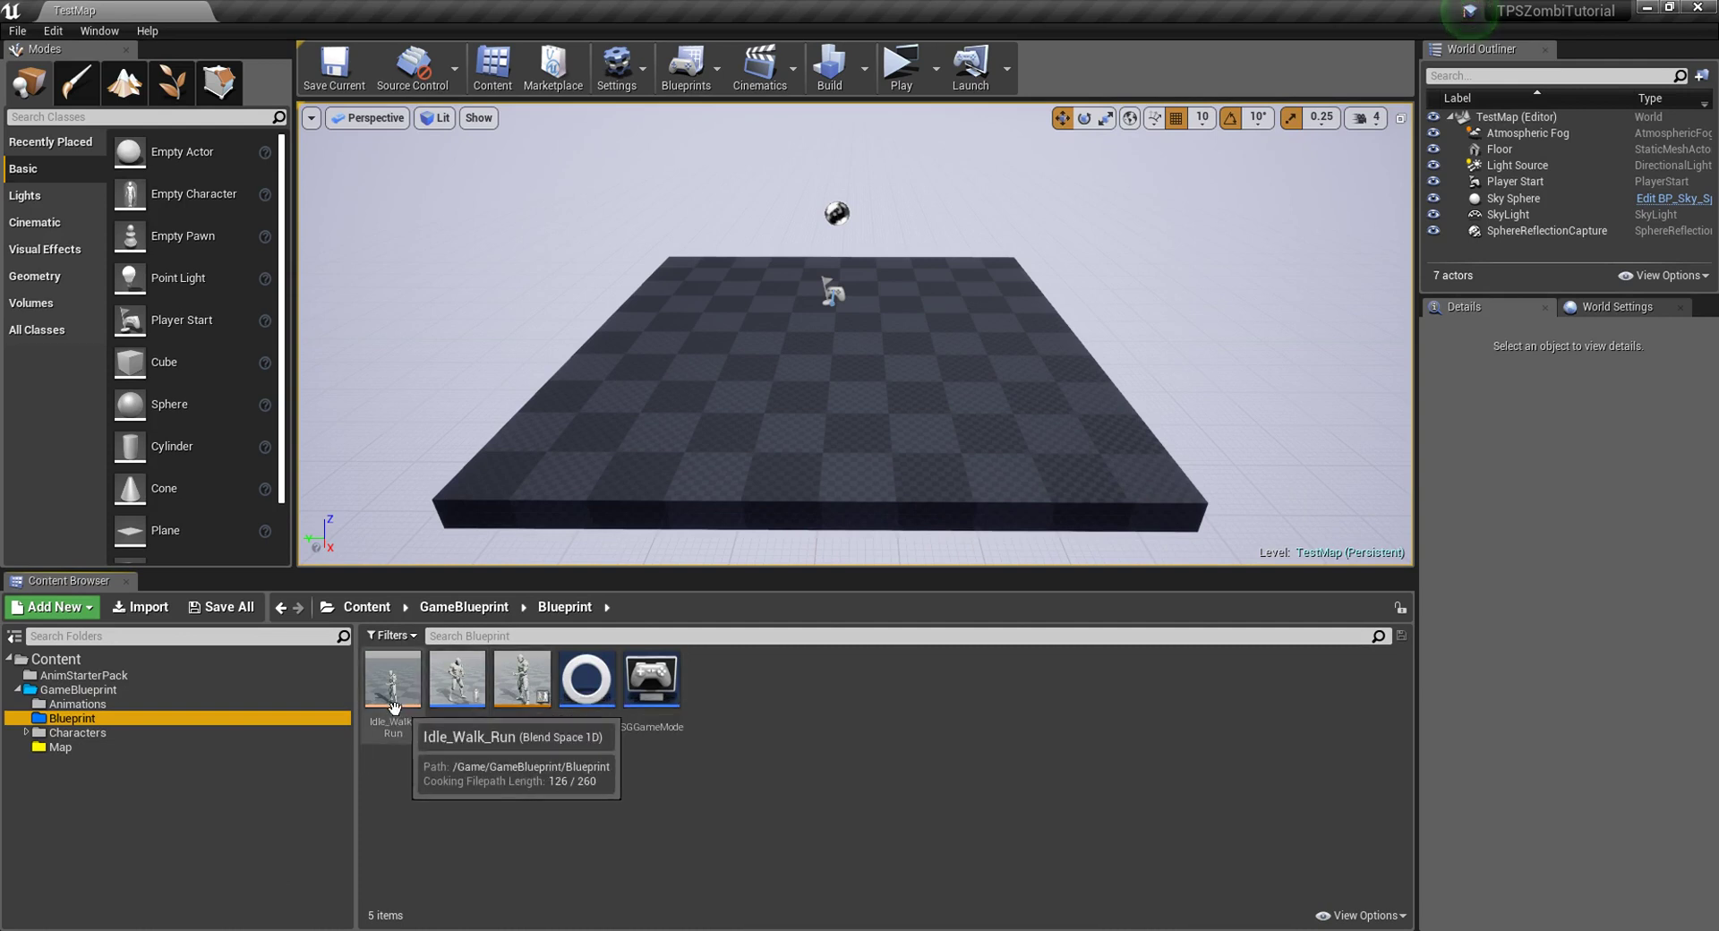
pyautogui.click(78, 704)
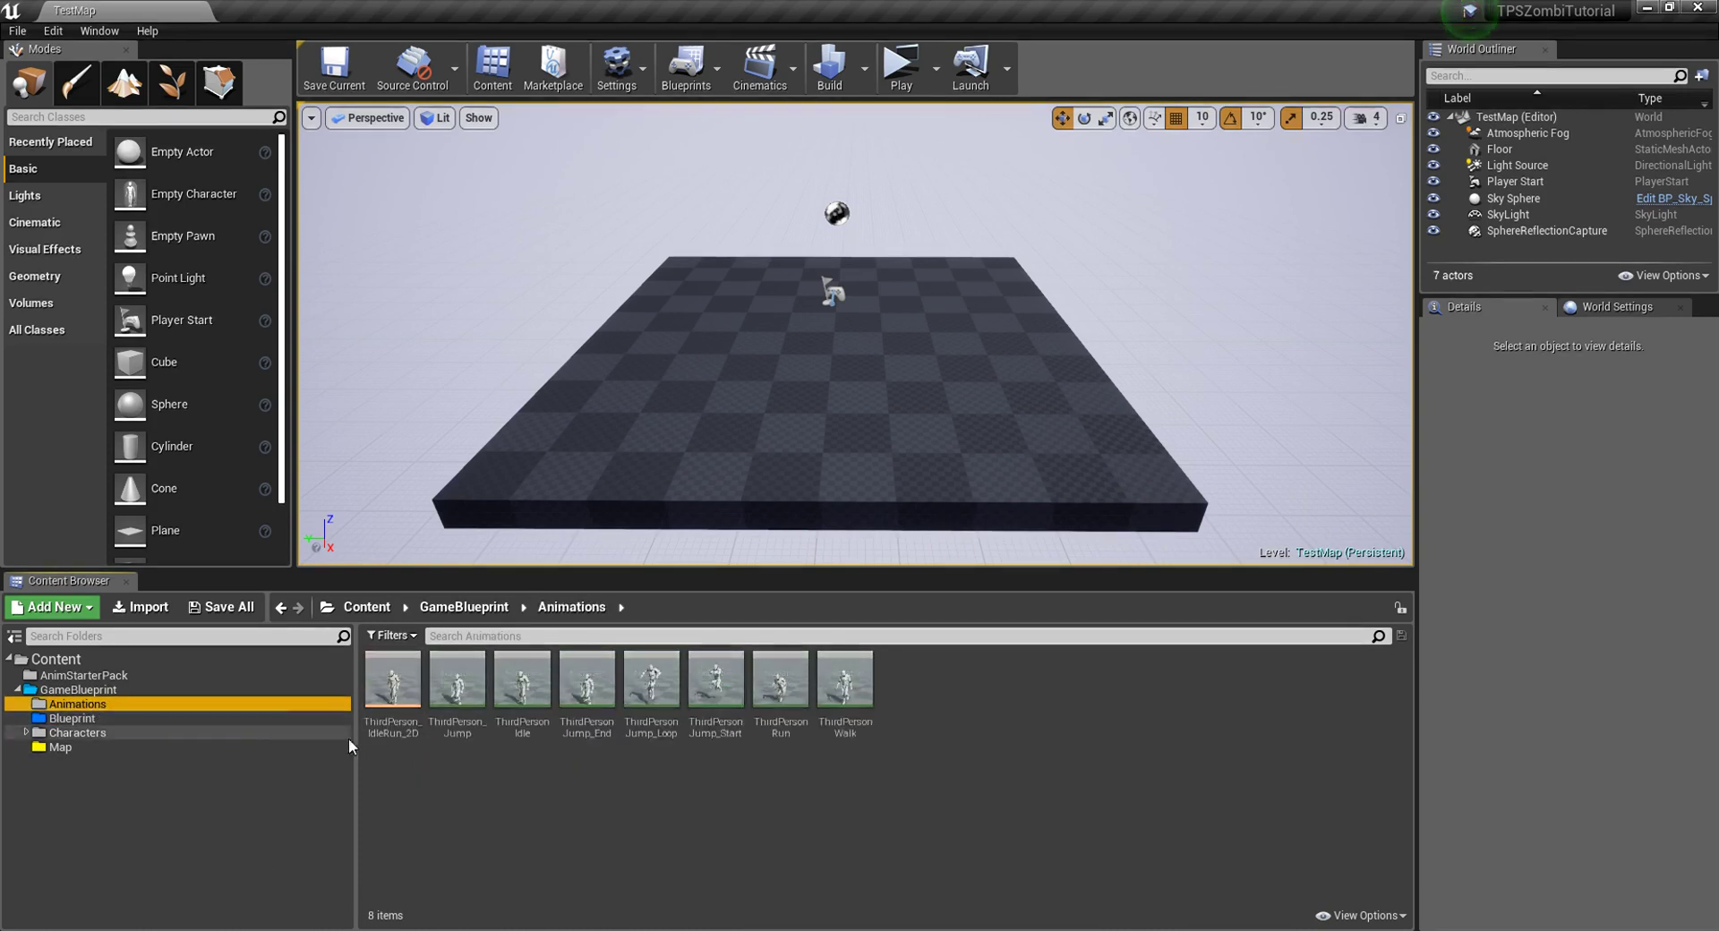
# Step: Rename ThirdPerson_IdleRun_2D to IdleRun_2D
pyautogui.click(410, 727)
pyautogui.press('F2')
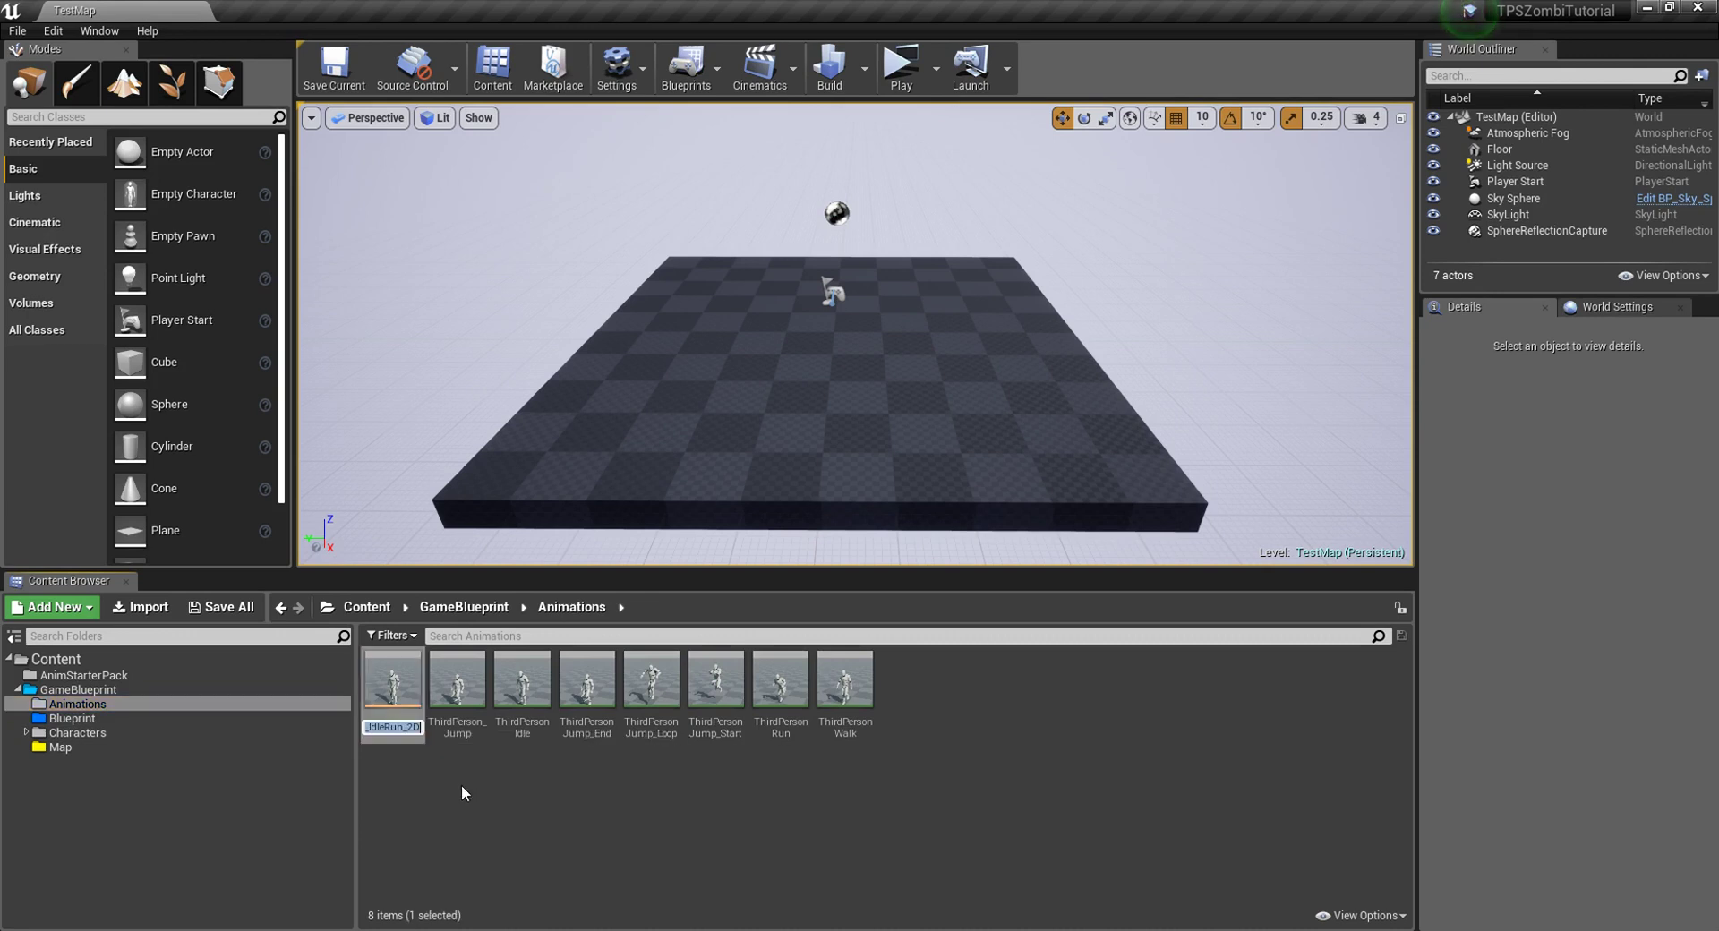
pyautogui.press('End')
pyautogui.press('Delete')
pyautogui.press('Return')
pyautogui.click(65, 718)
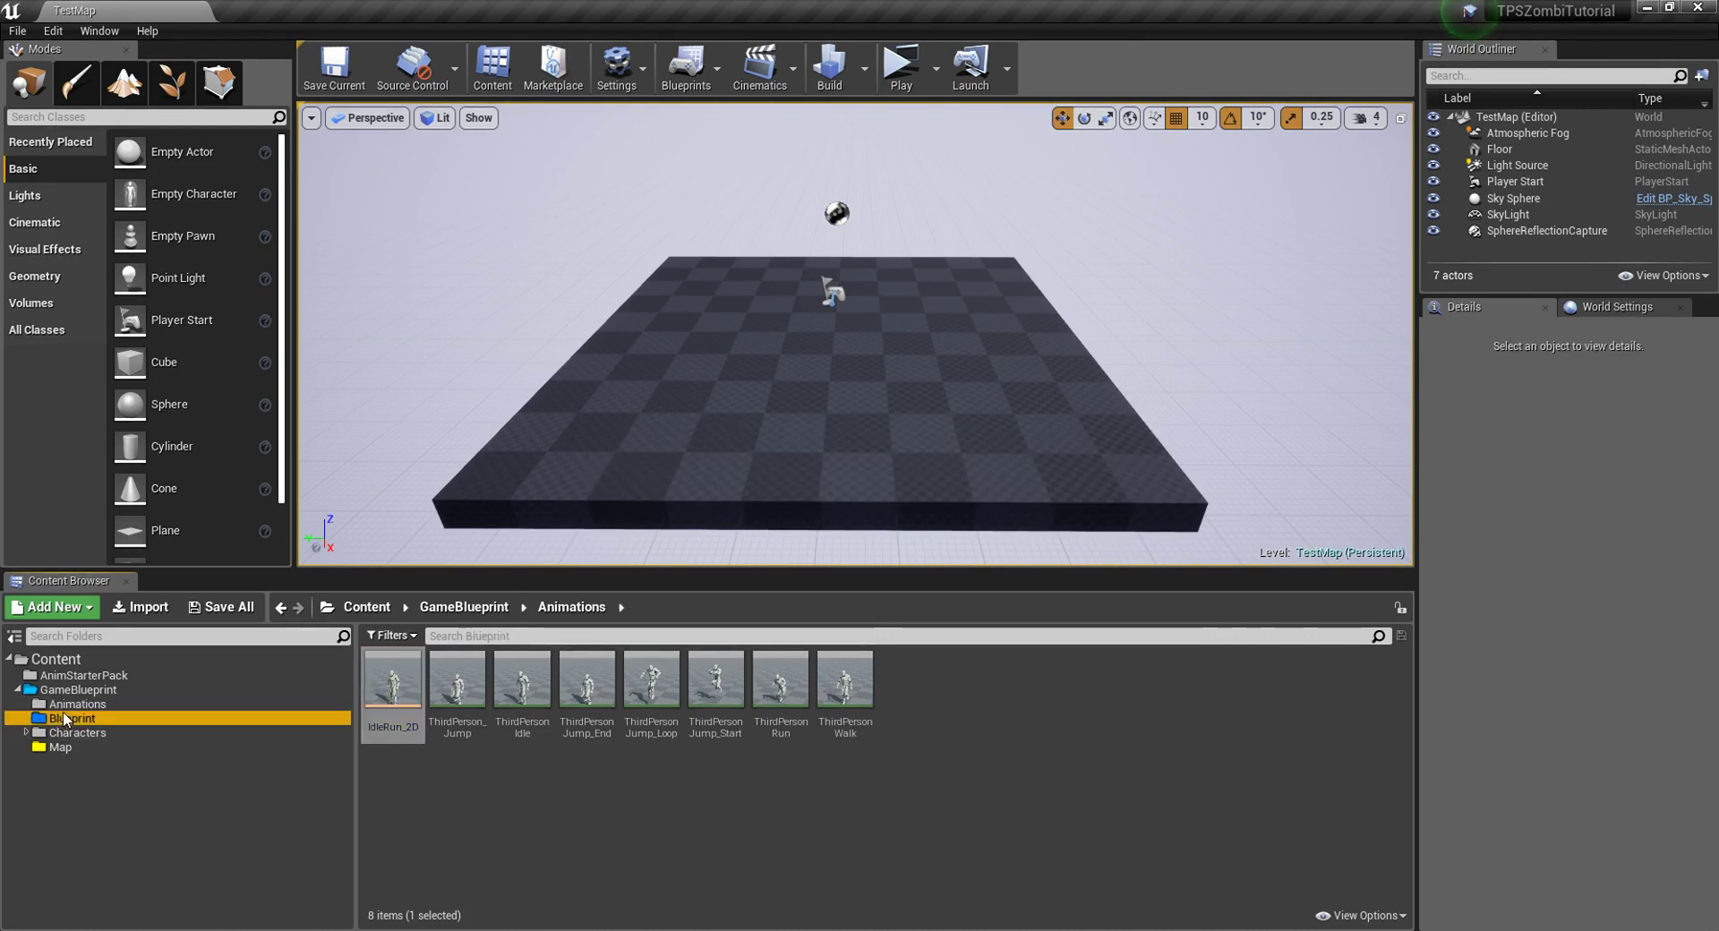
# Step: In SGAnimBP's Idle_Walk_Run state, replace the old blendspace with IdleRun_2D driven by Speed
pyautogui.doubleClick(522, 680)
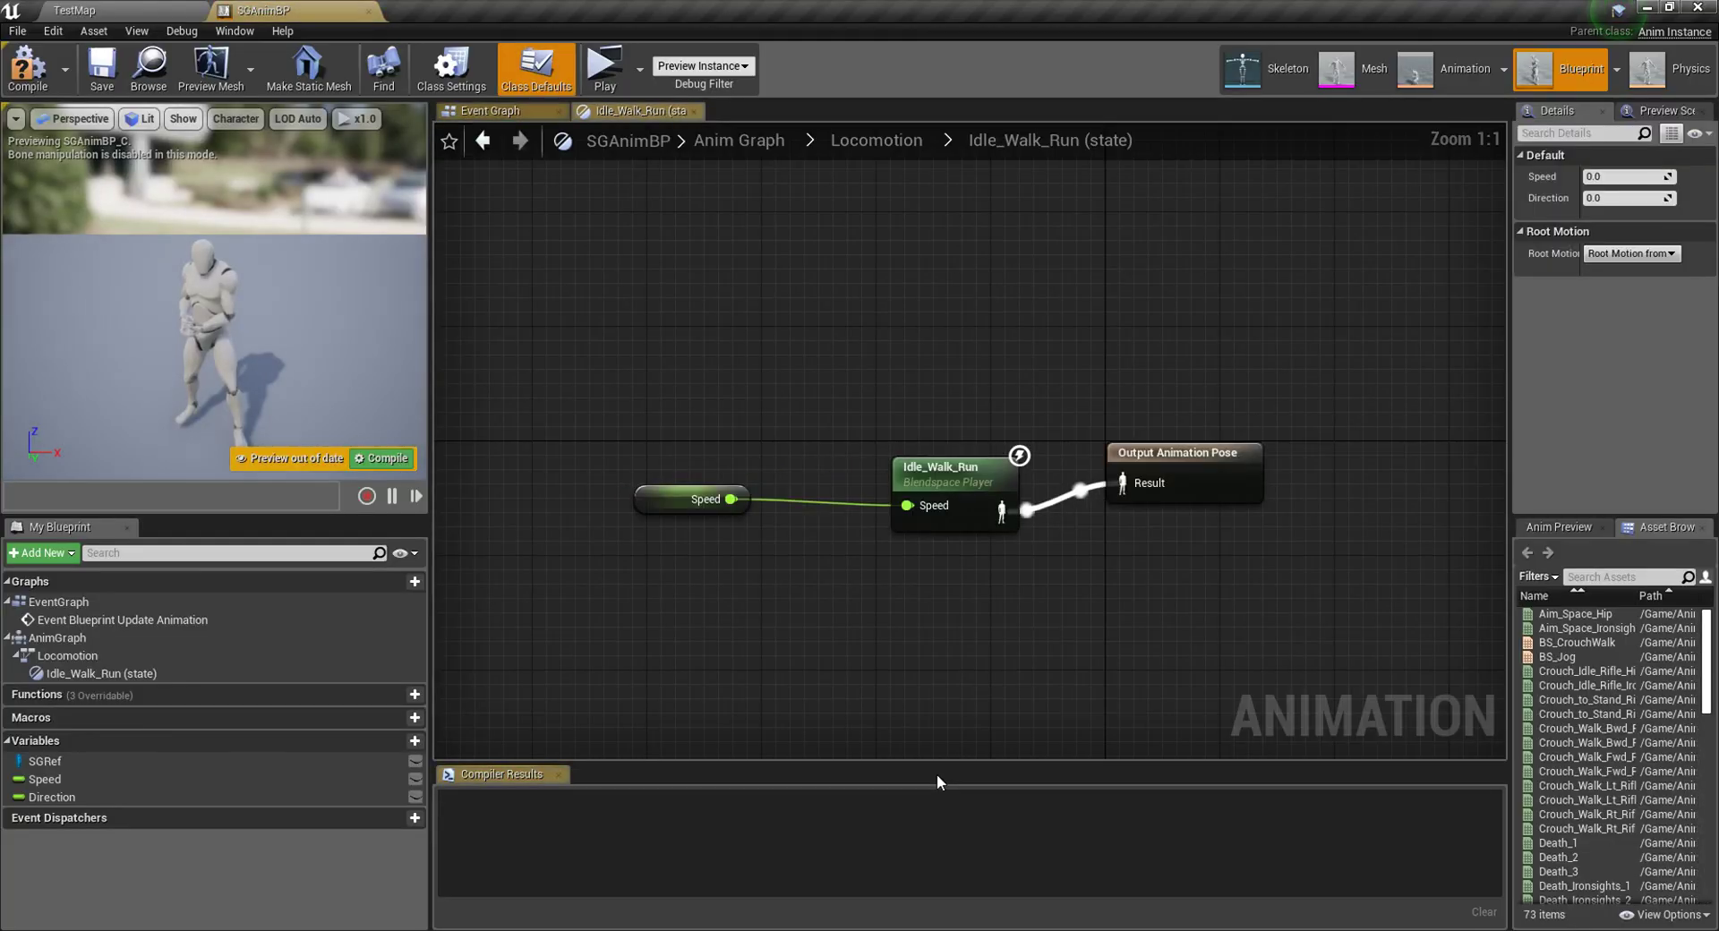
pyautogui.click(877, 140)
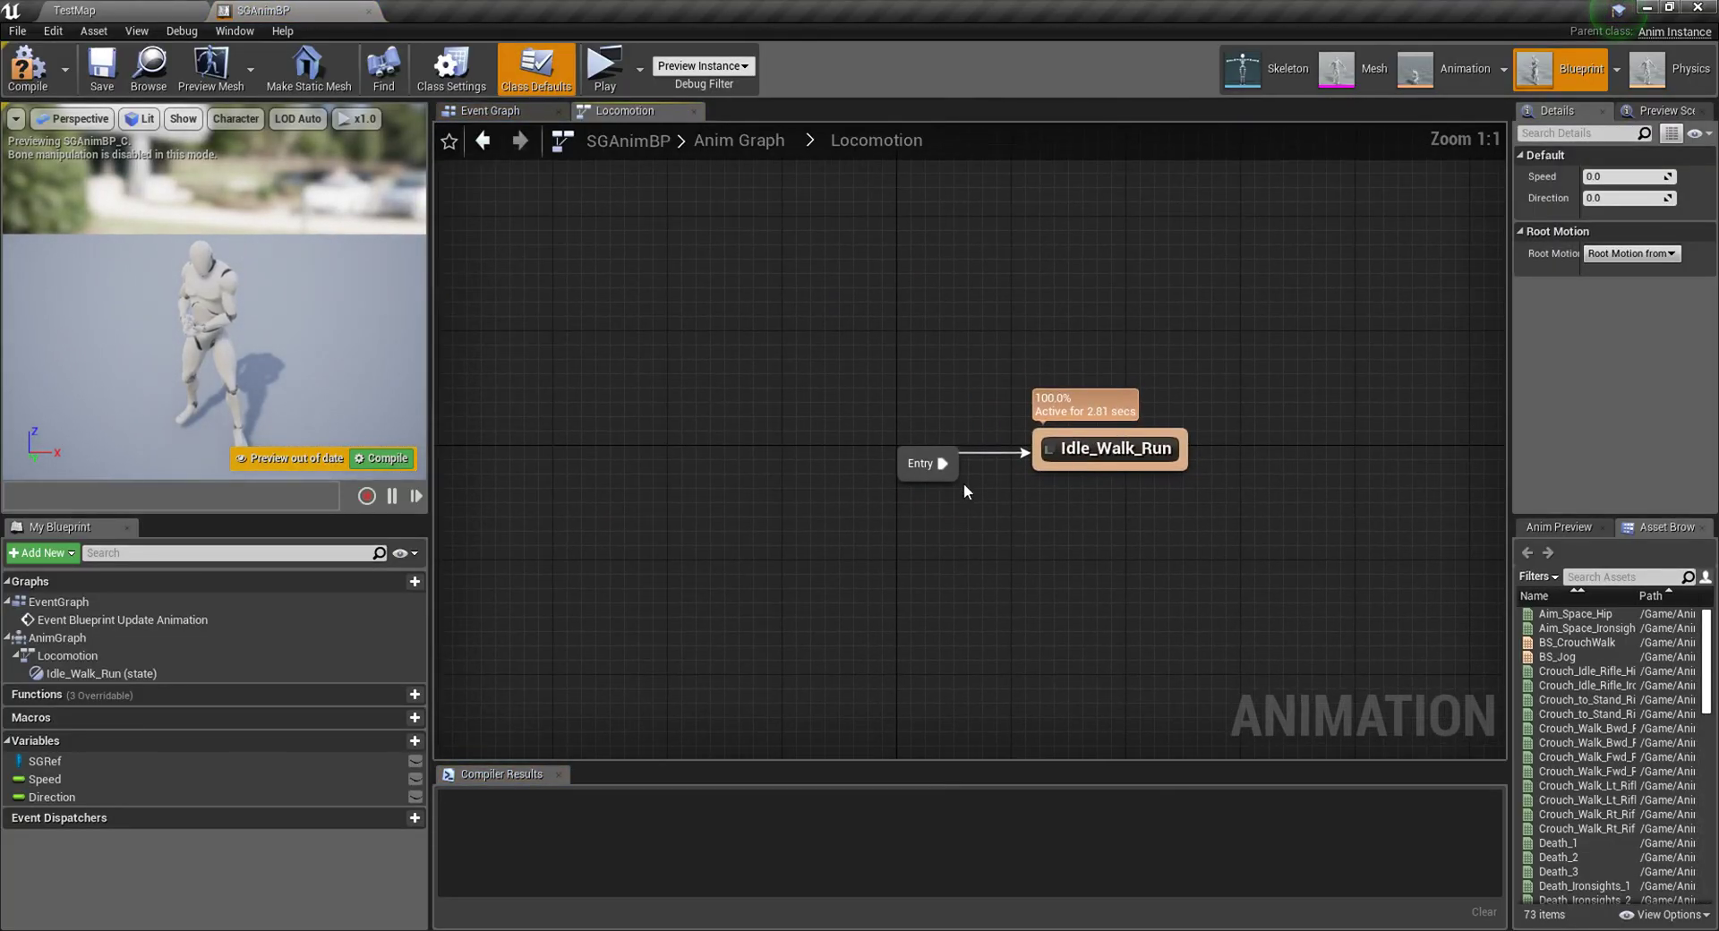
pyautogui.doubleClick(1123, 462)
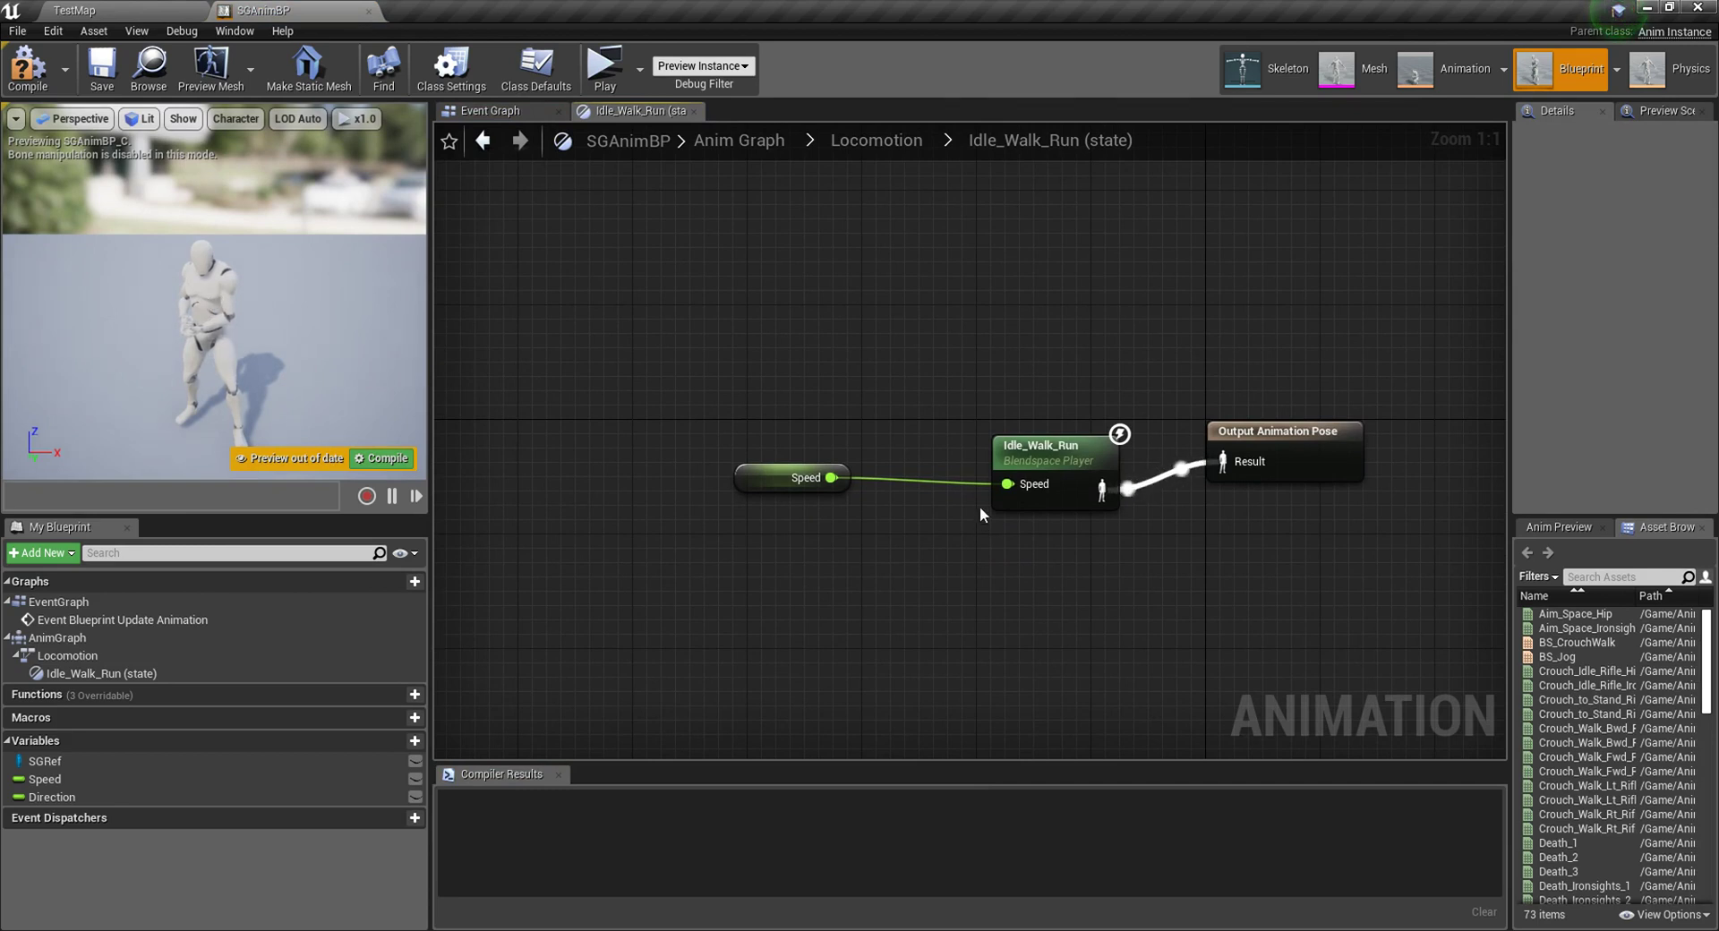
pyautogui.click(1049, 465)
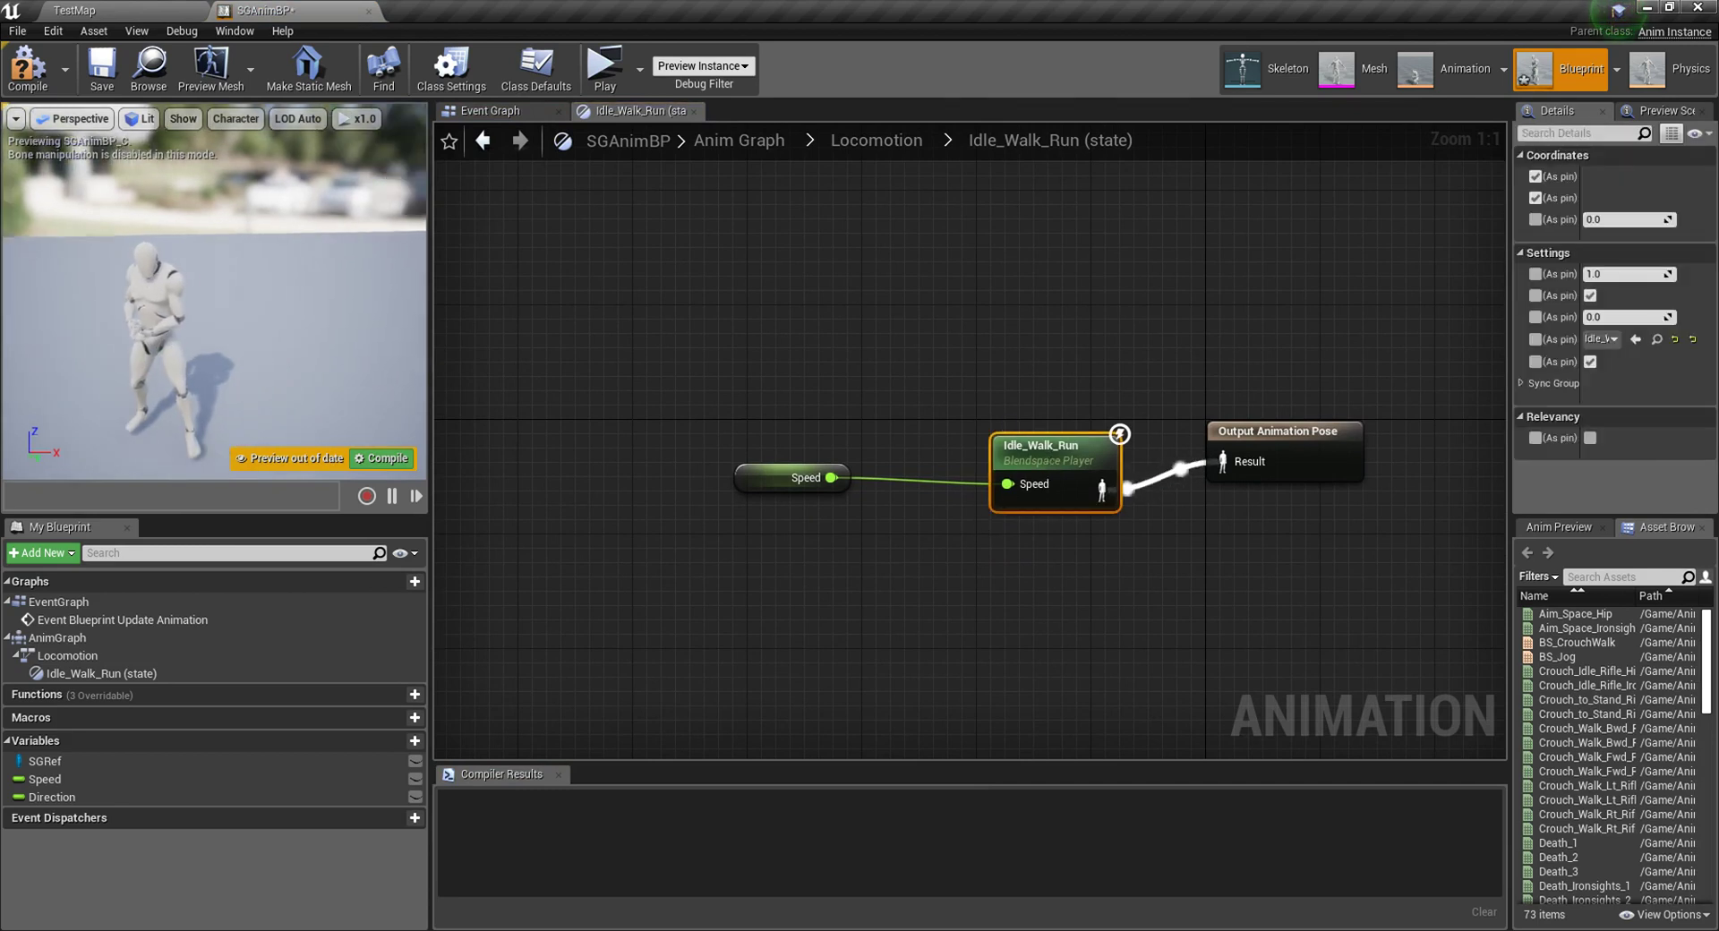
pyautogui.moveTo(233, 374); pyautogui.dragTo(179, 385)
pyautogui.moveTo(223, 319); pyautogui.dragTo(206, 305)
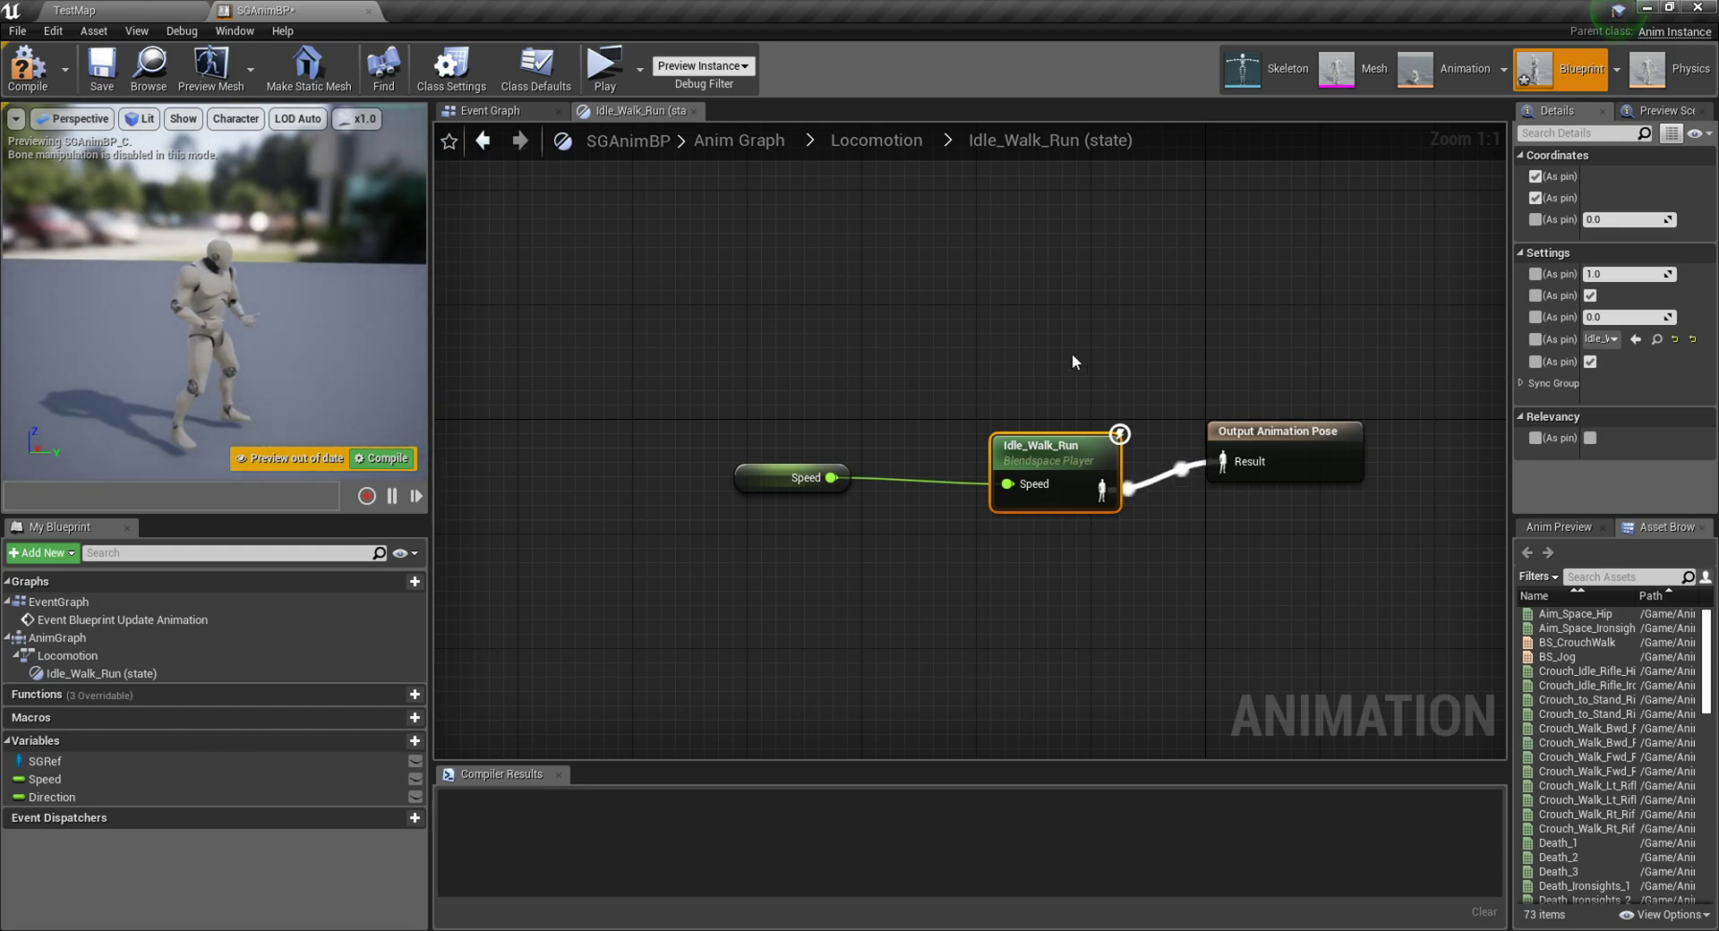
pyautogui.press('Delete')
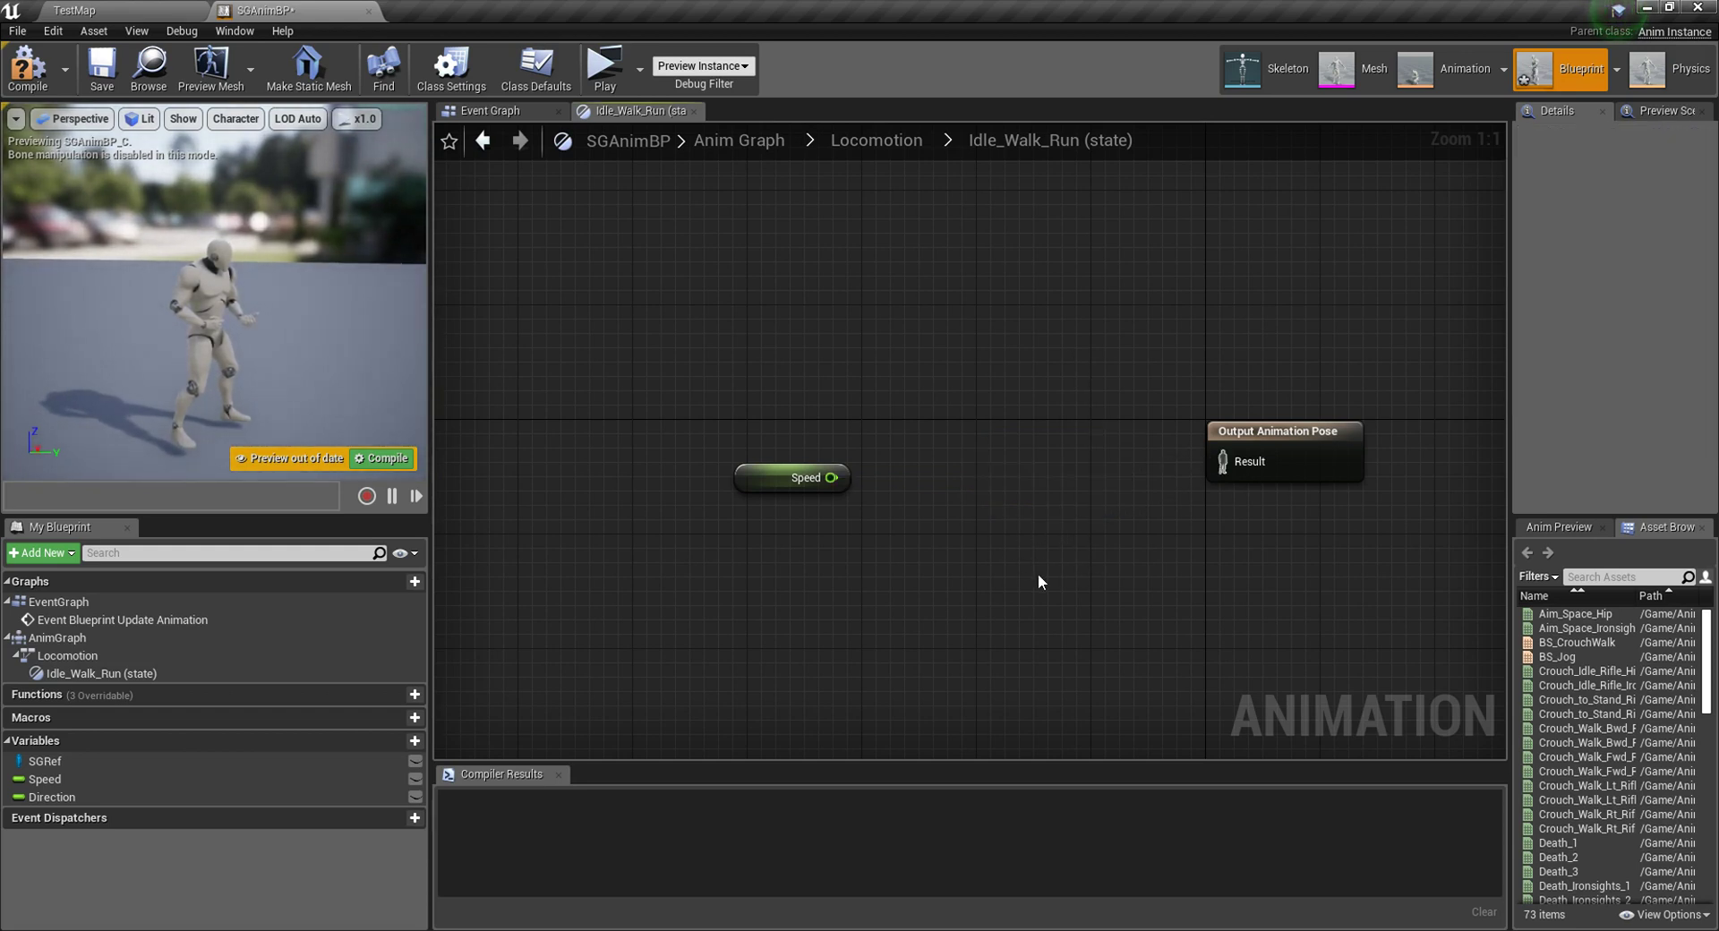
pyautogui.scroll(-5, 1685, 799)
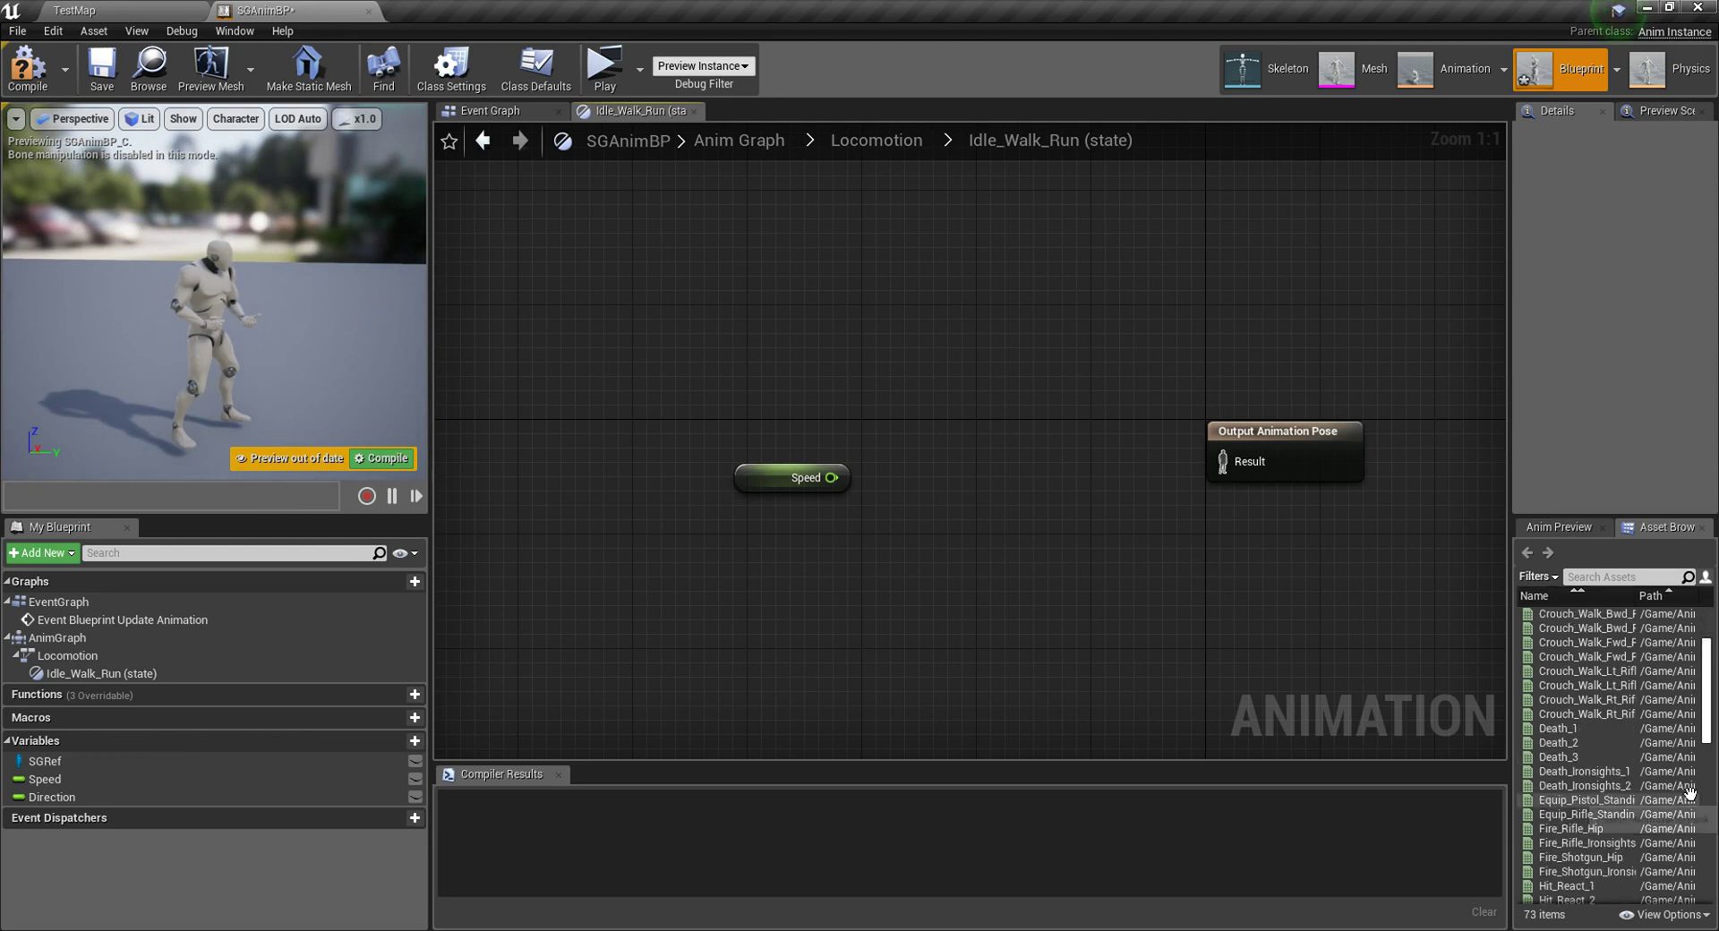
pyautogui.scroll(-5, 1684, 800)
pyautogui.scroll(-5, 1685, 800)
pyautogui.moveTo(1565, 782)
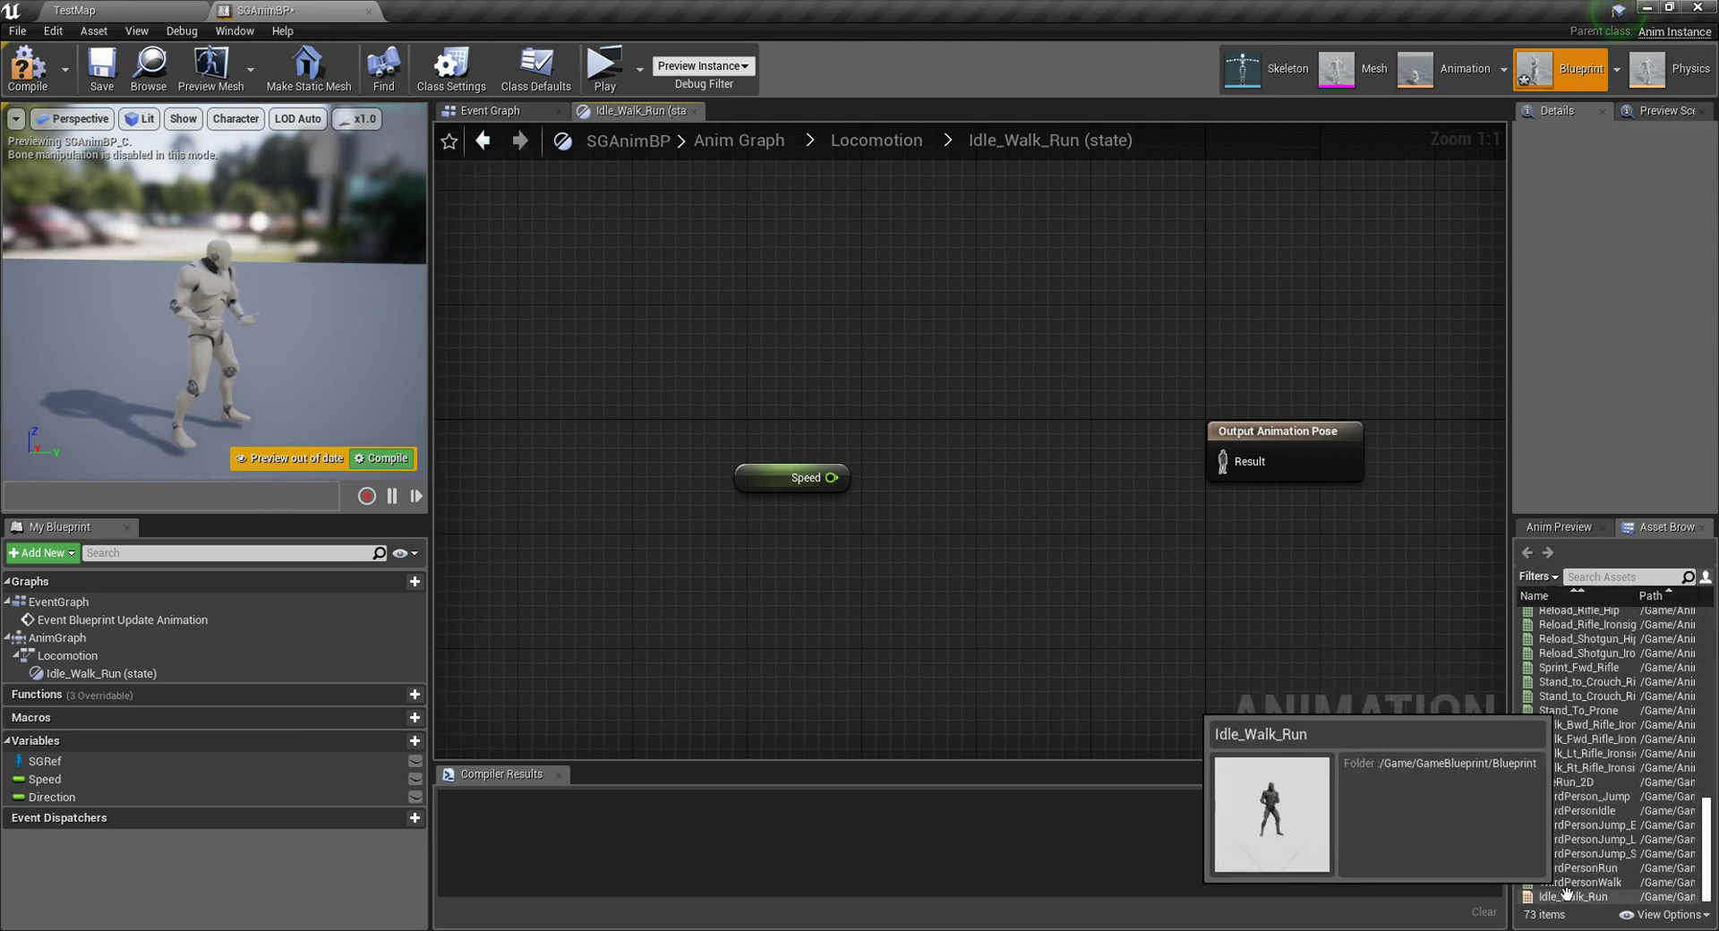
pyautogui.moveTo(1558, 782); pyautogui.dragTo(985, 429)
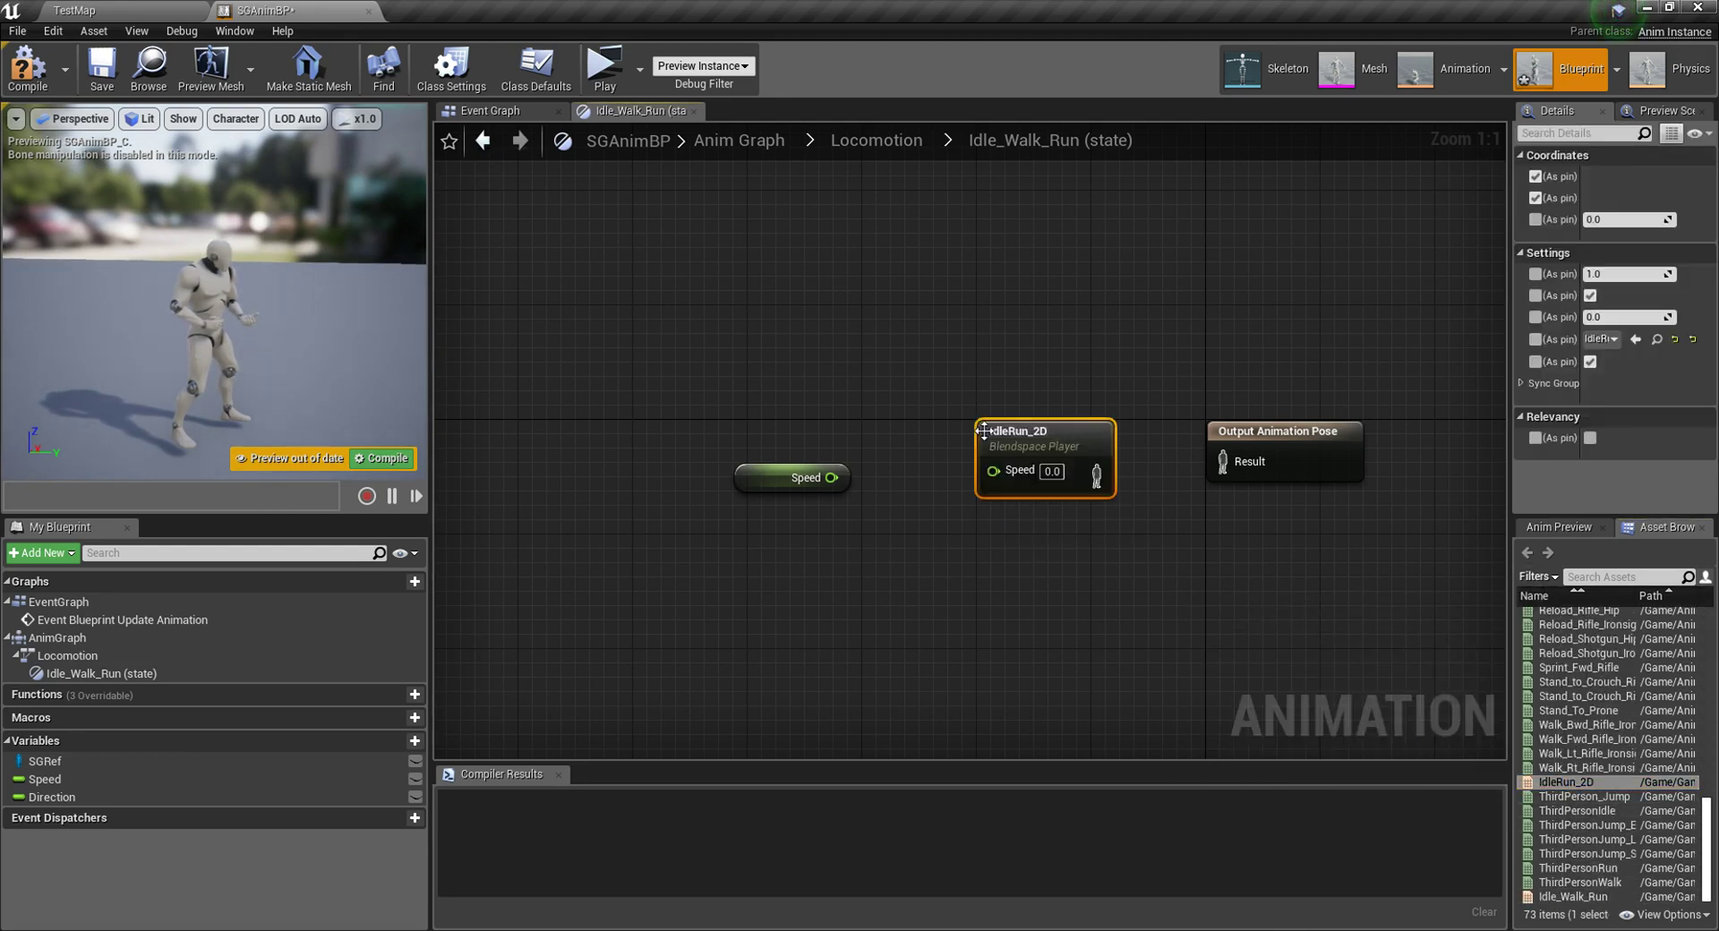
pyautogui.moveTo(831, 477); pyautogui.dragTo(1229, 473)
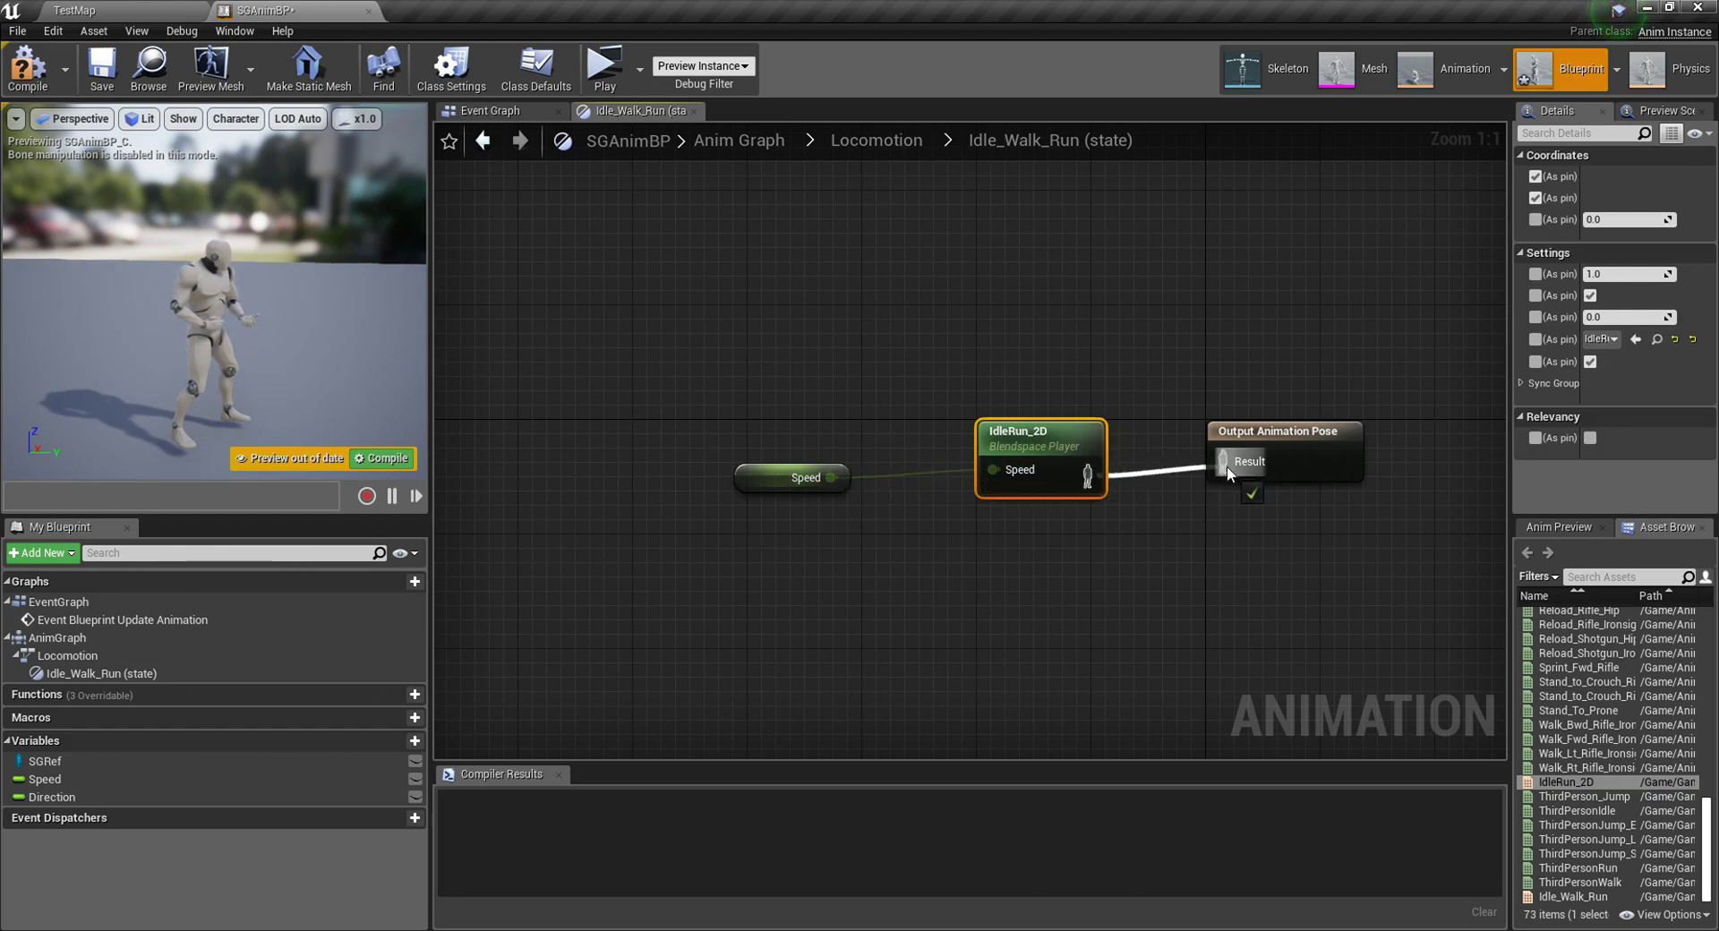
# Step: Compile SGAnimBP, play-test walking in TestMap, then reopen SGAnimBP
pyautogui.click(31, 67)
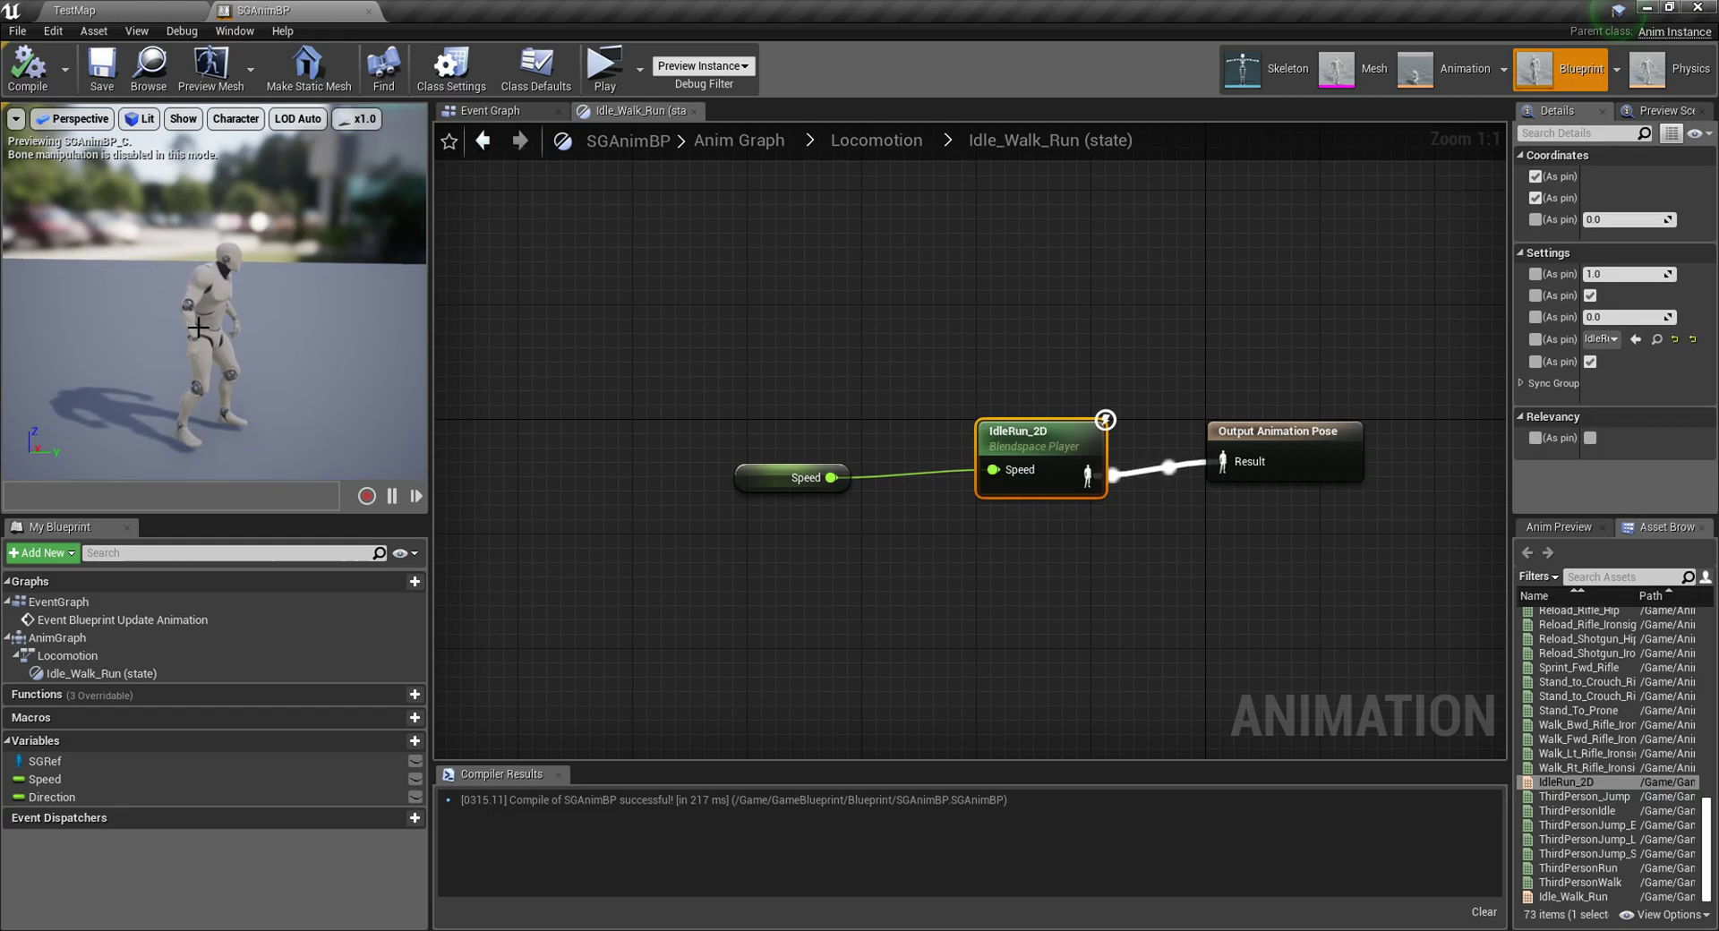
pyautogui.click(98, 11)
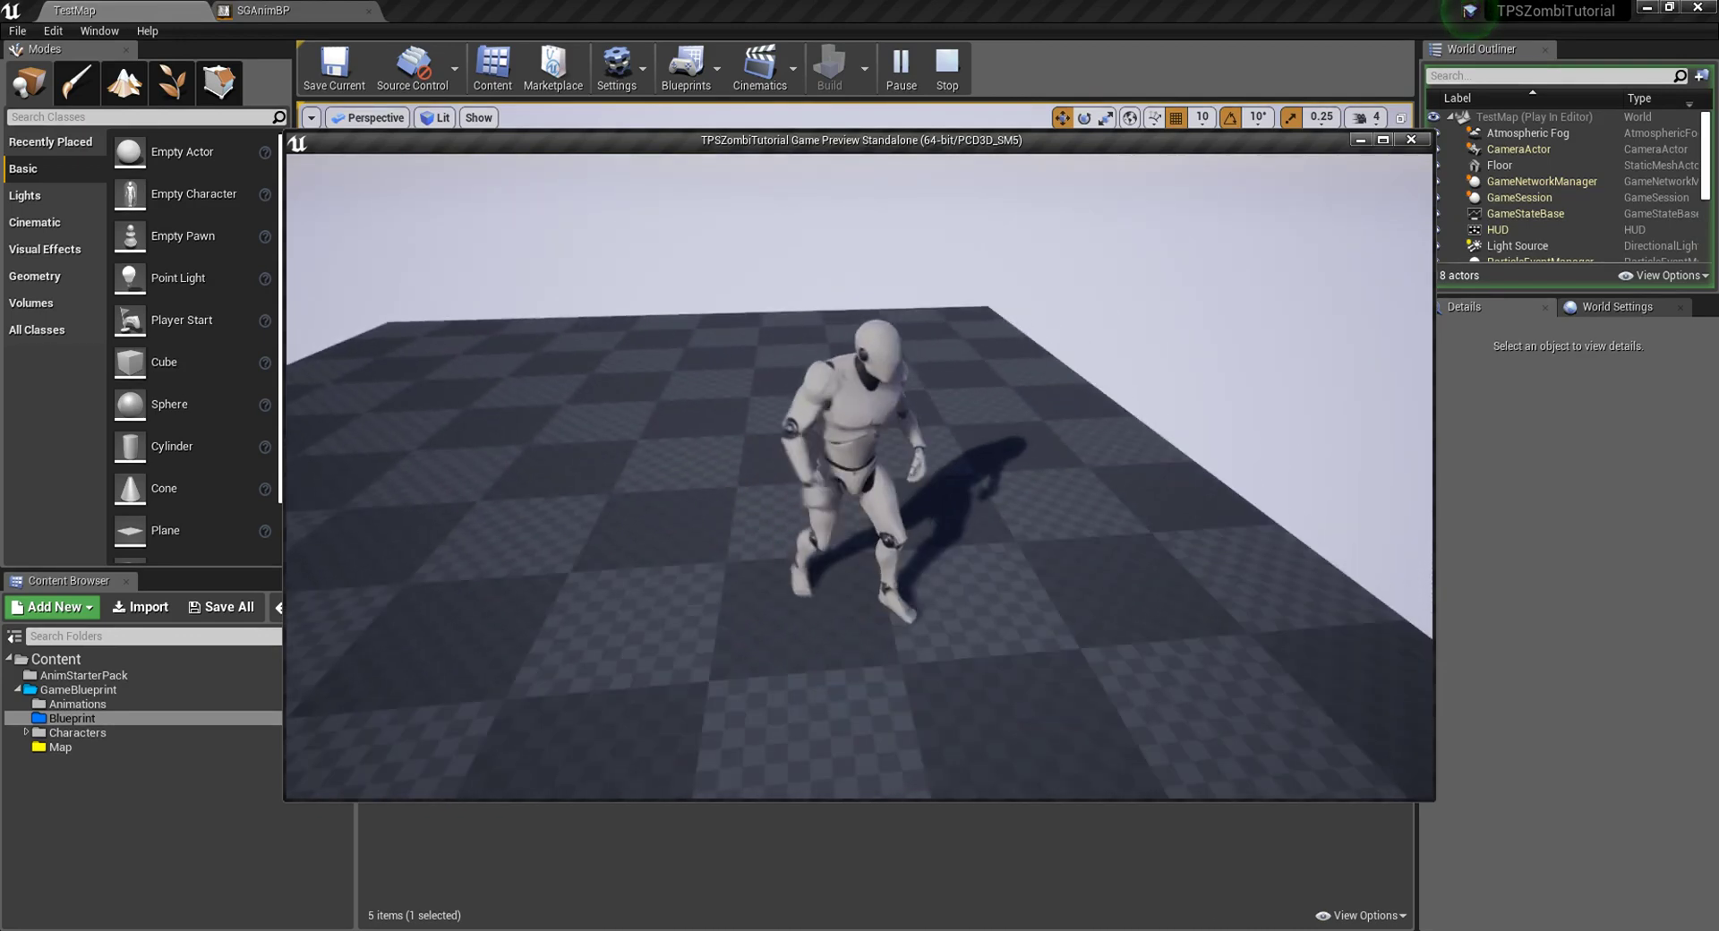
pyautogui.press('w')
pyautogui.press('w')
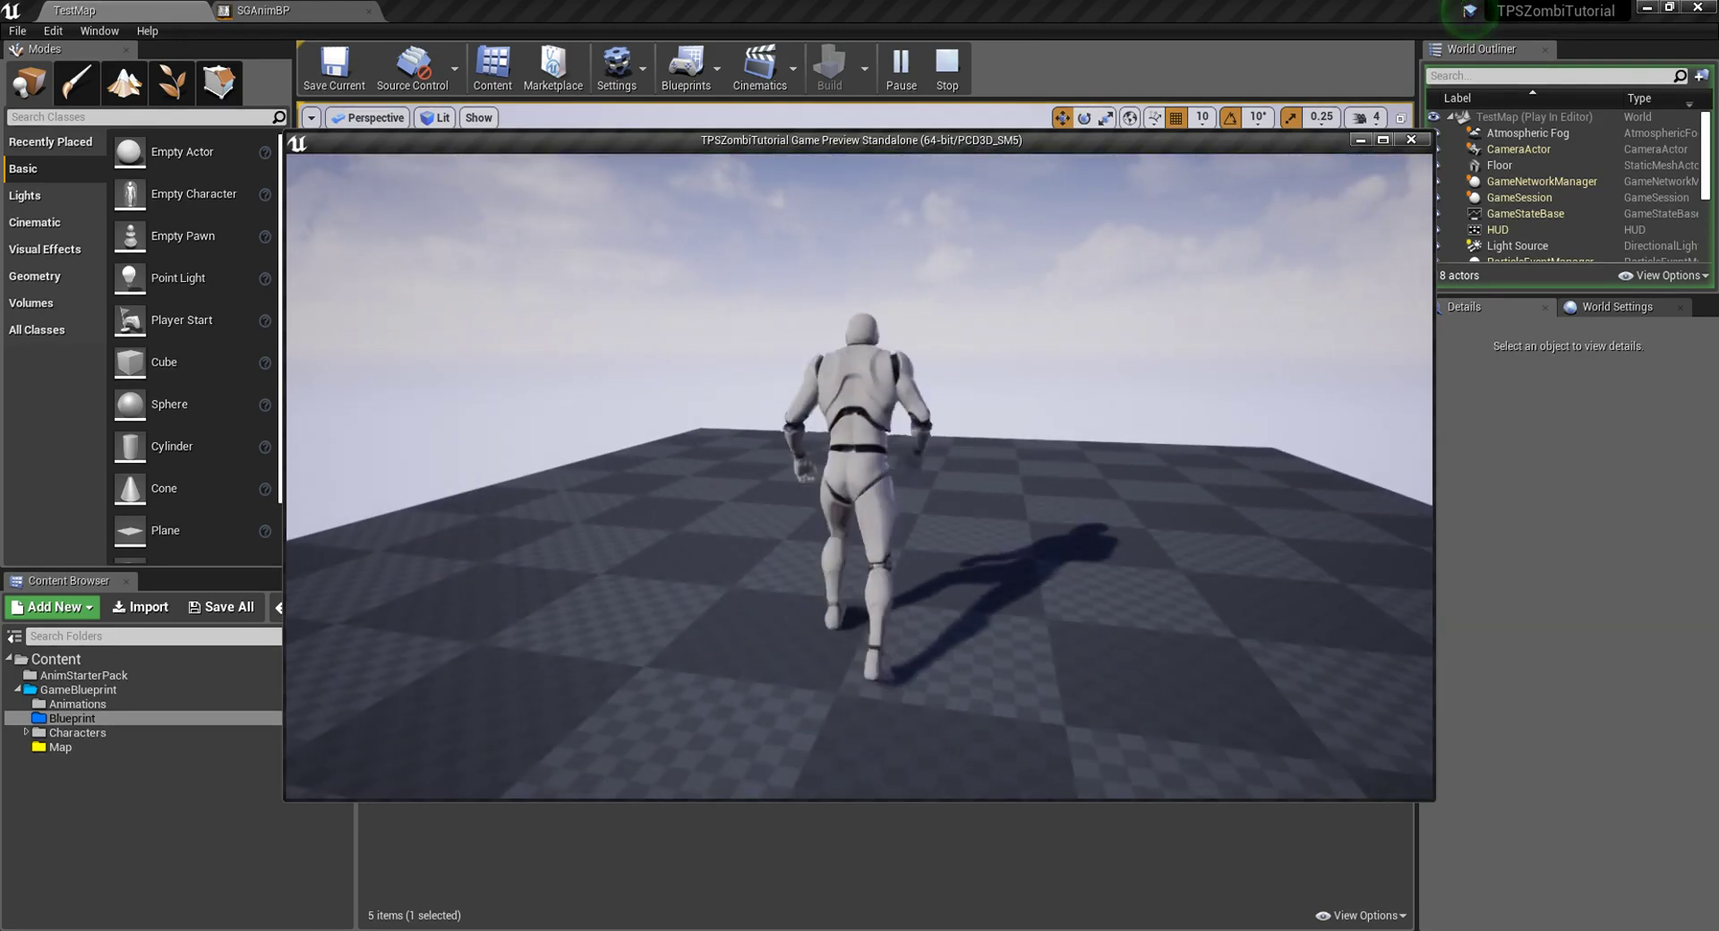
pyautogui.press('Escape')
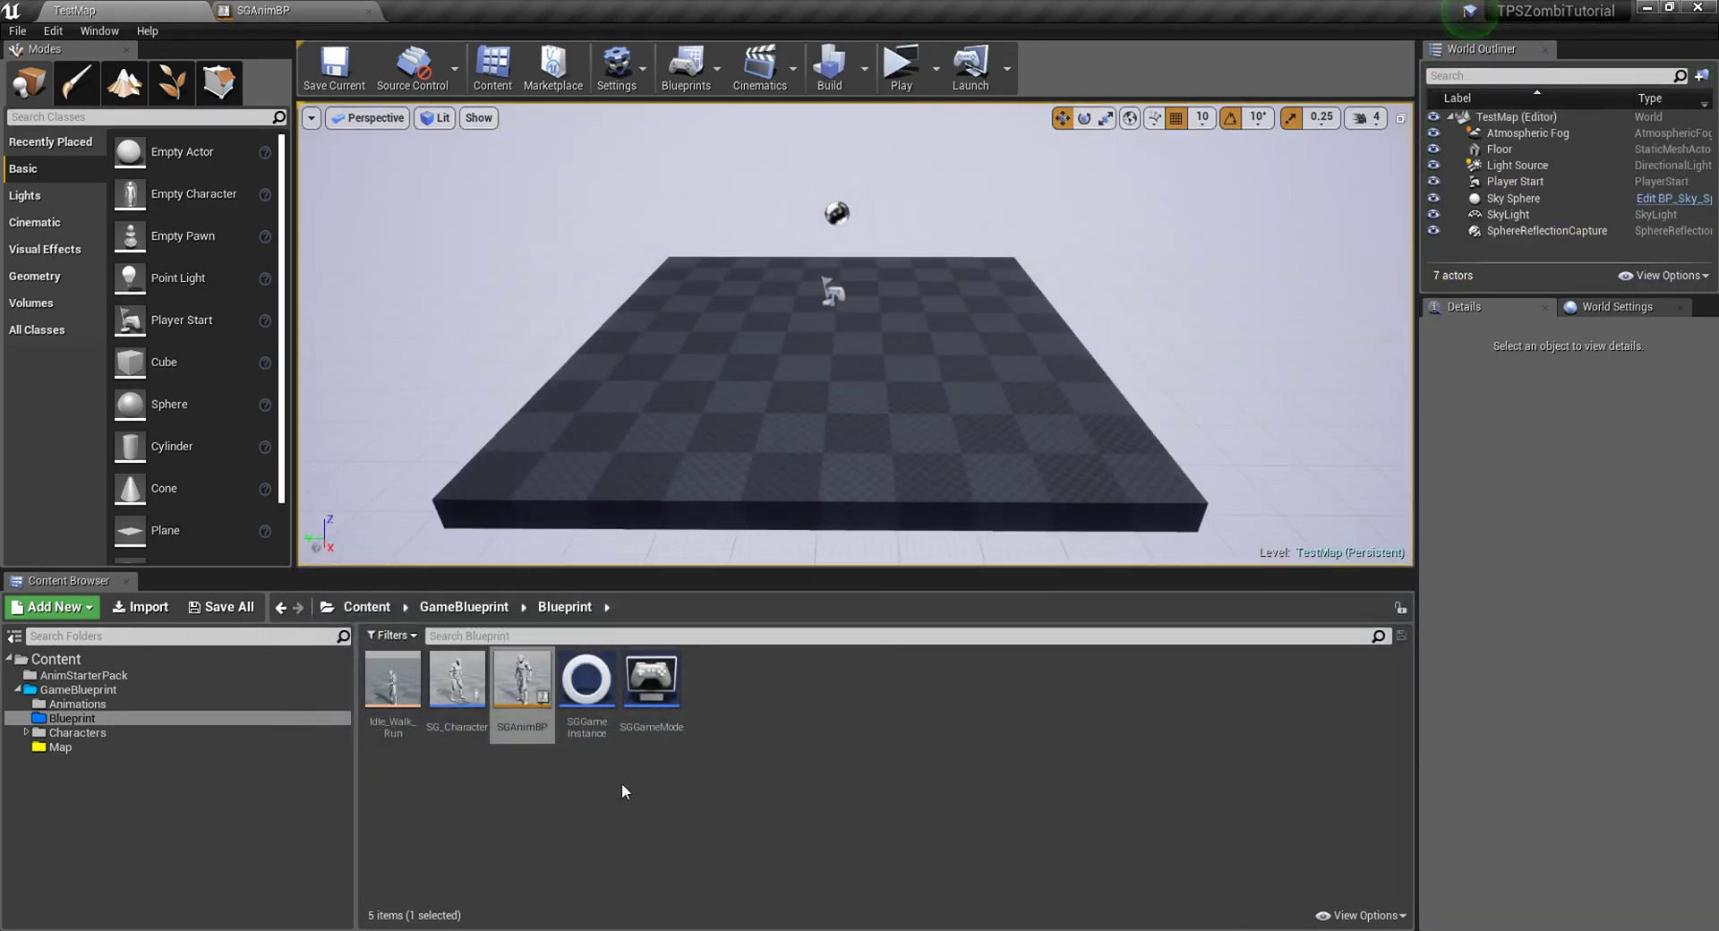
pyautogui.doubleClick(515, 676)
# Step: Add a Jump_Start state from ThirdPersonJump_Start in the Locomotion state machine
pyautogui.moveTo(1028, 606); pyautogui.dragTo(779, 693, button='right')
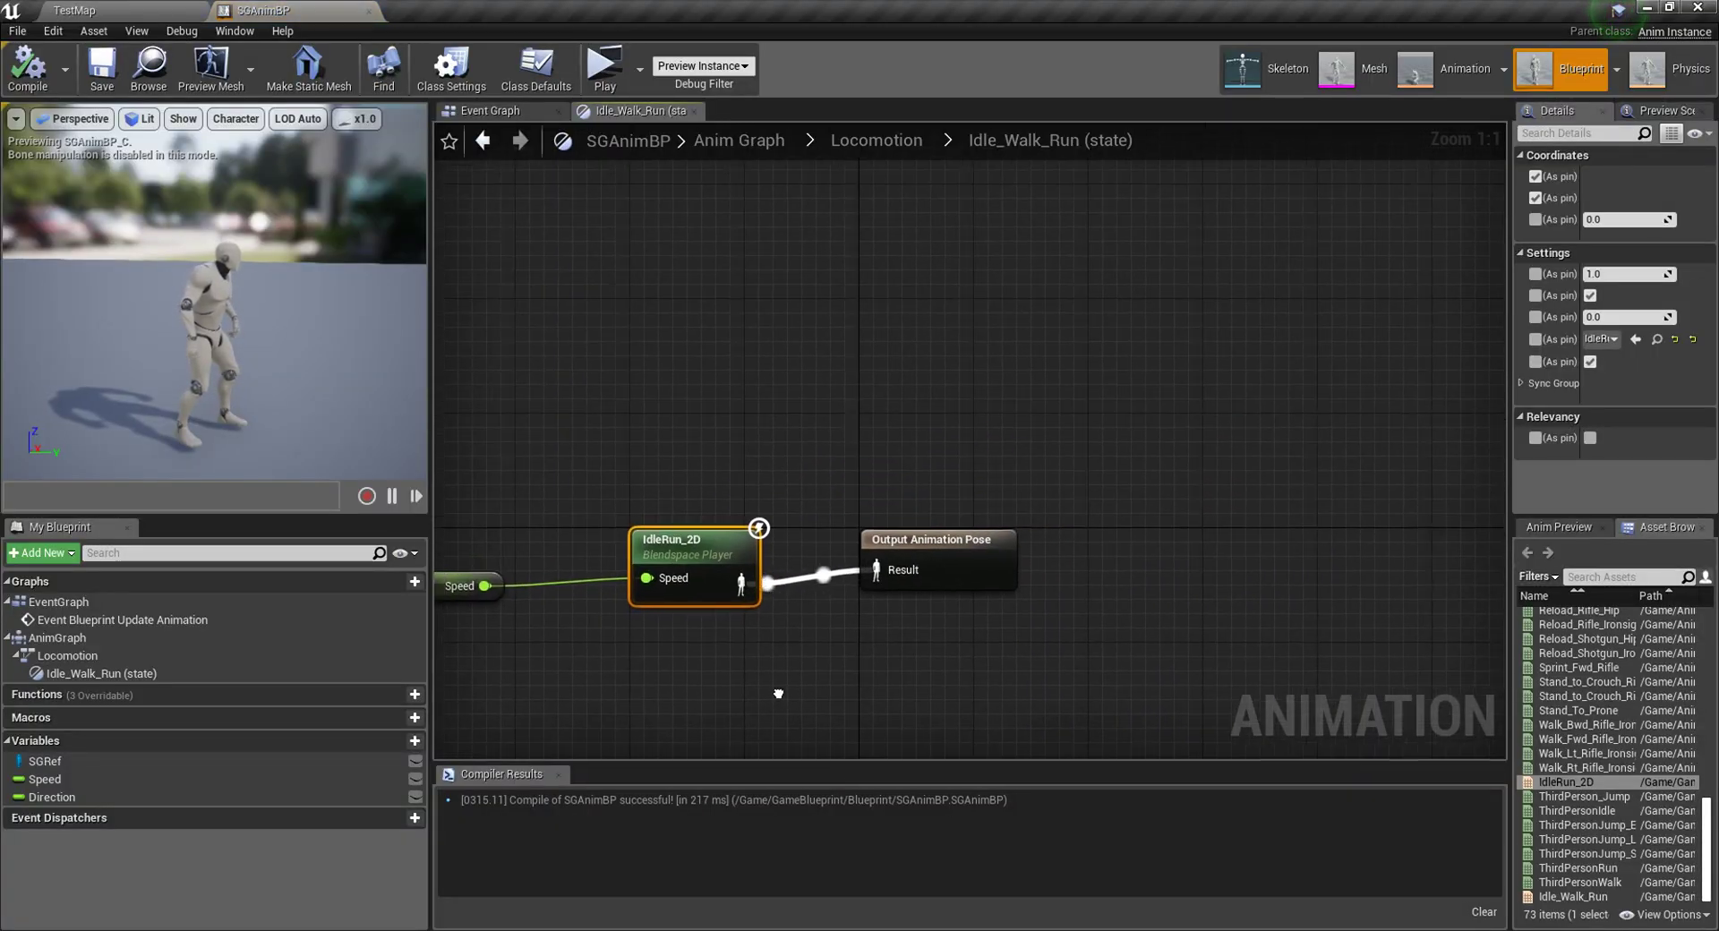
pyautogui.click(908, 141)
pyautogui.moveTo(1230, 570); pyautogui.dragTo(770, 585, button='right')
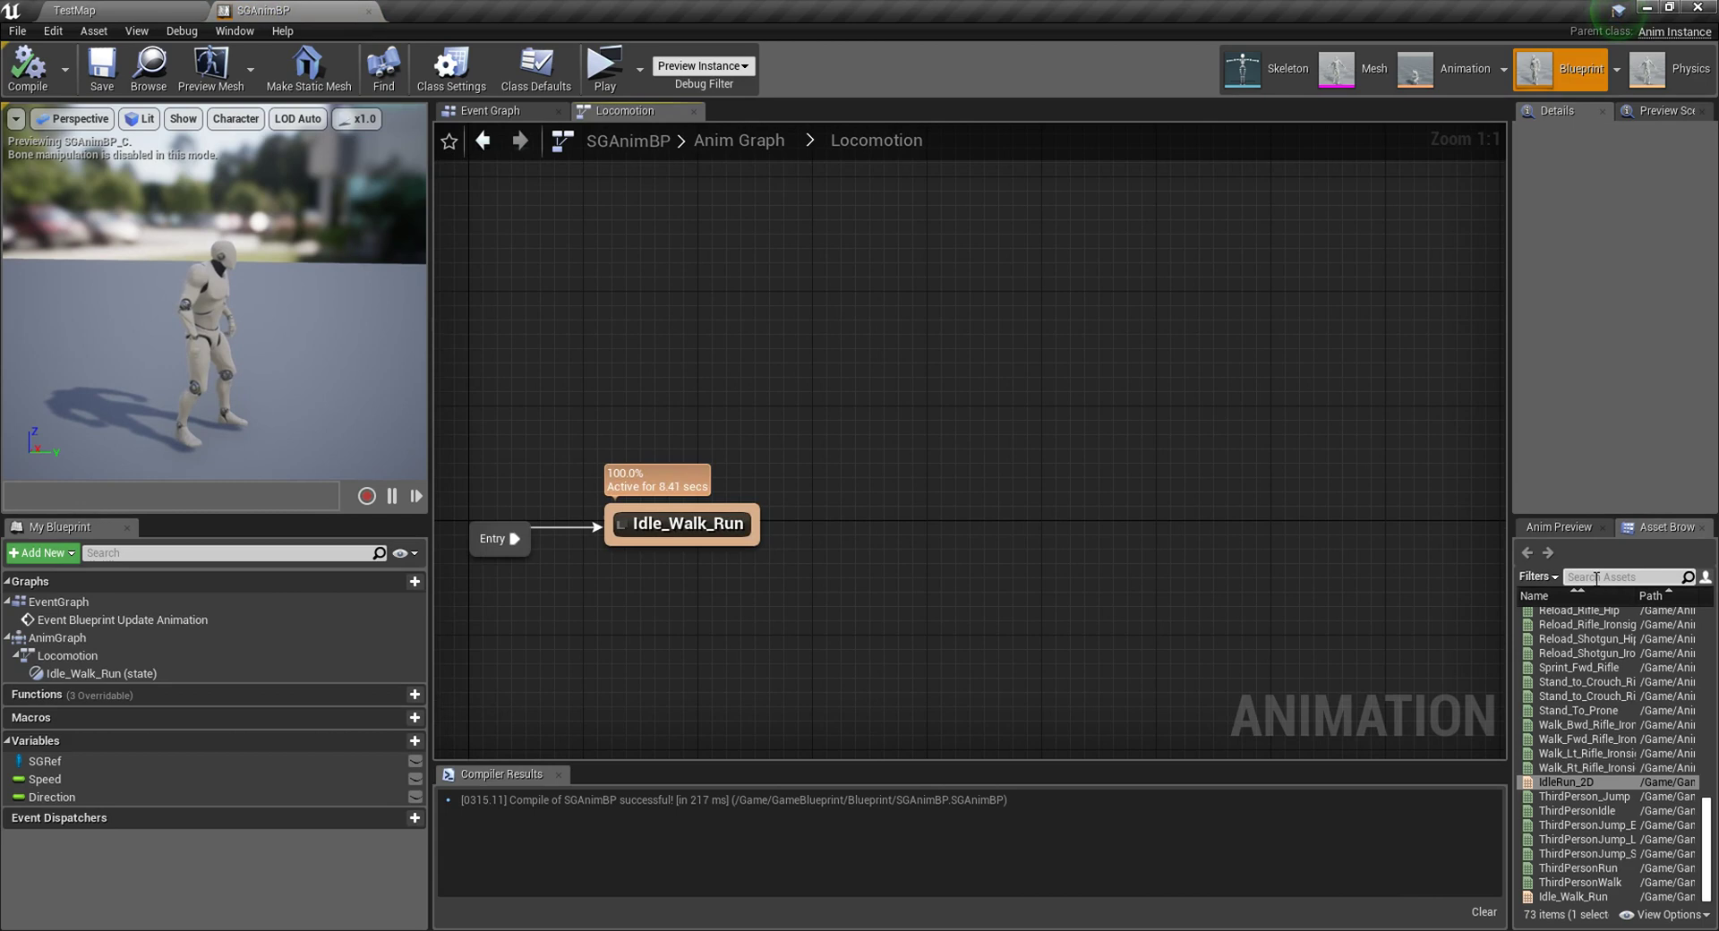
pyautogui.write('JUMP')
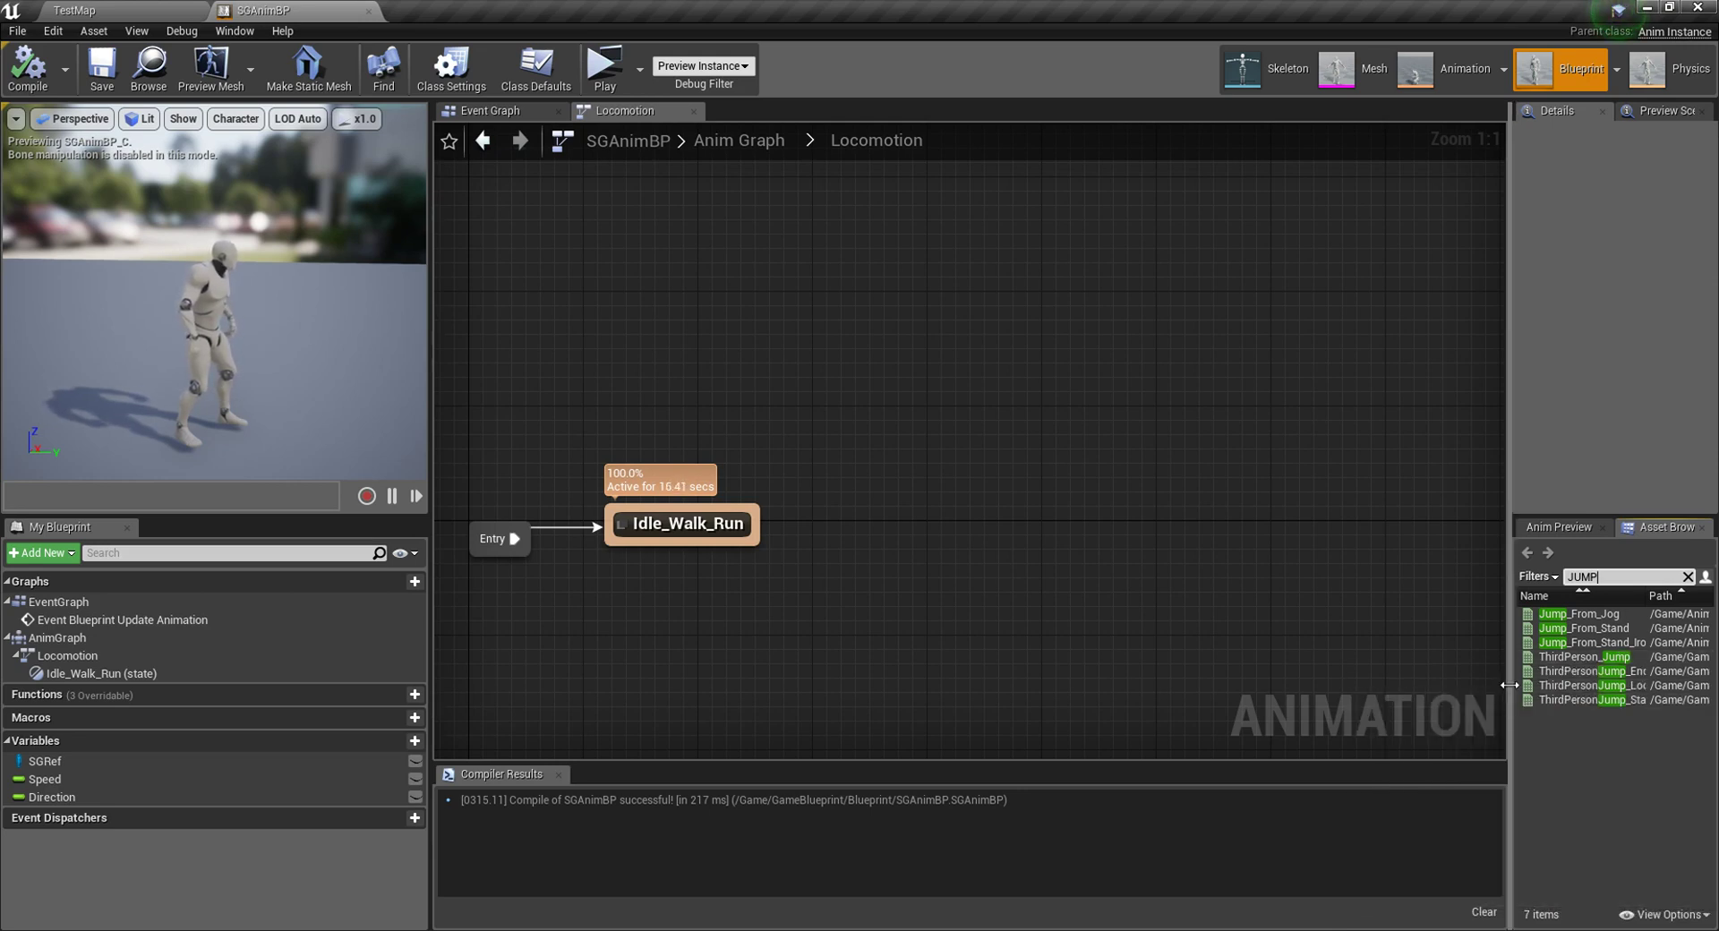
pyautogui.moveTo(1511, 685); pyautogui.dragTo(1394, 686)
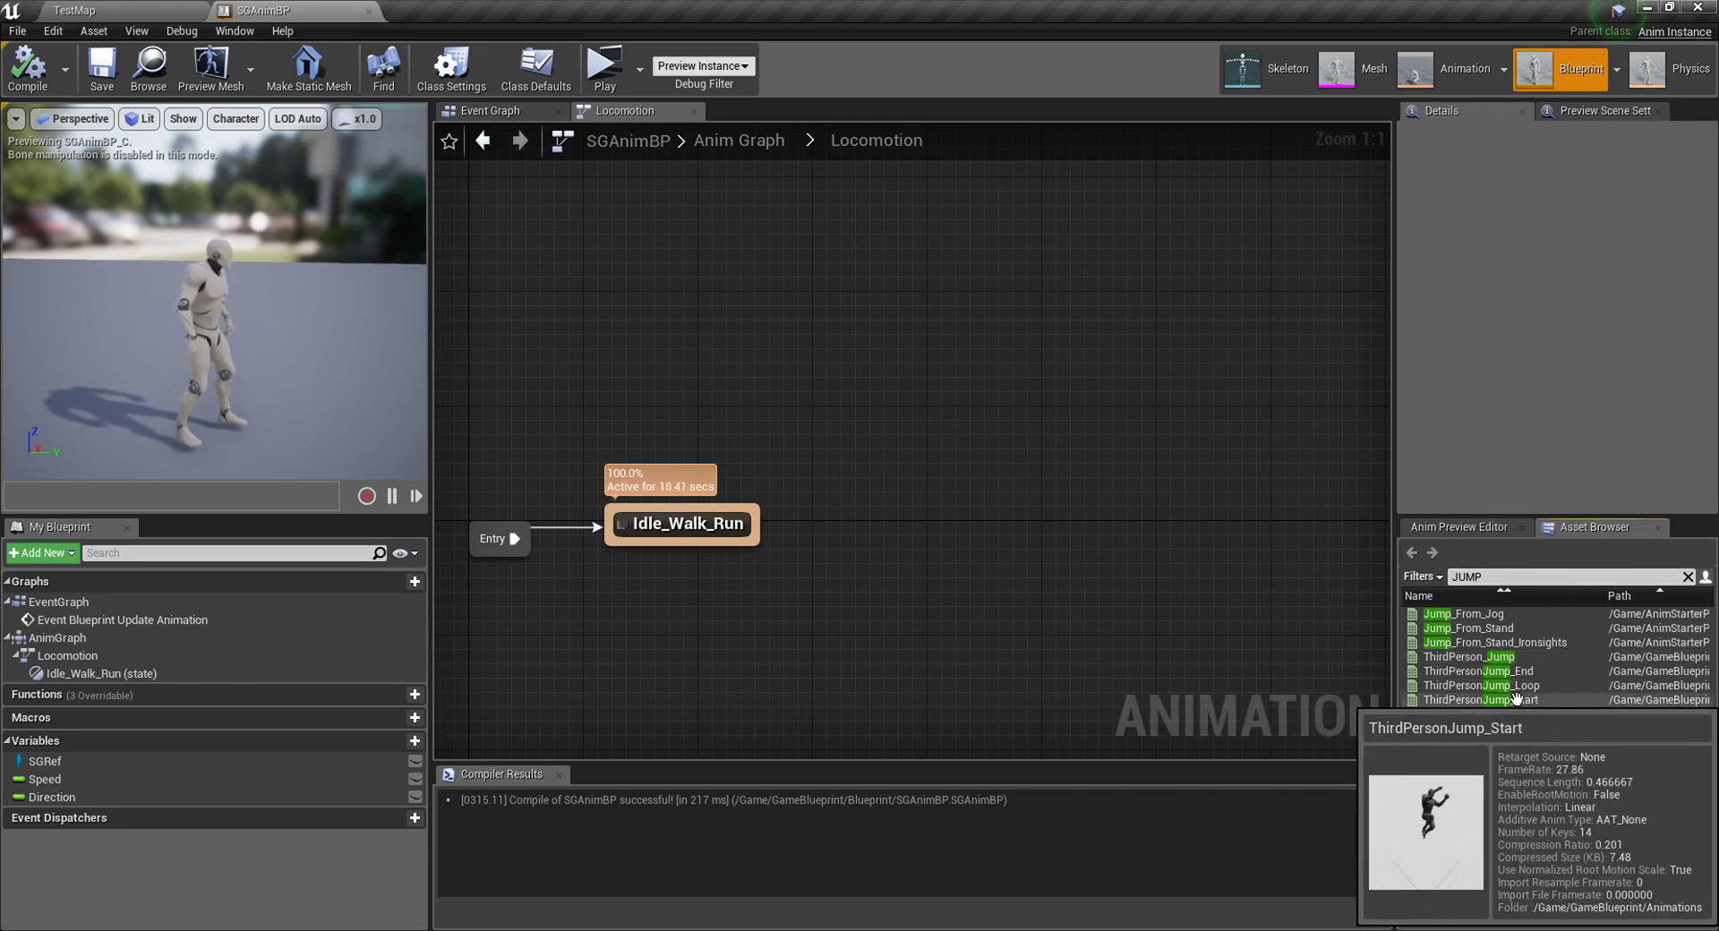
pyautogui.moveTo(1513, 699); pyautogui.dragTo(963, 417)
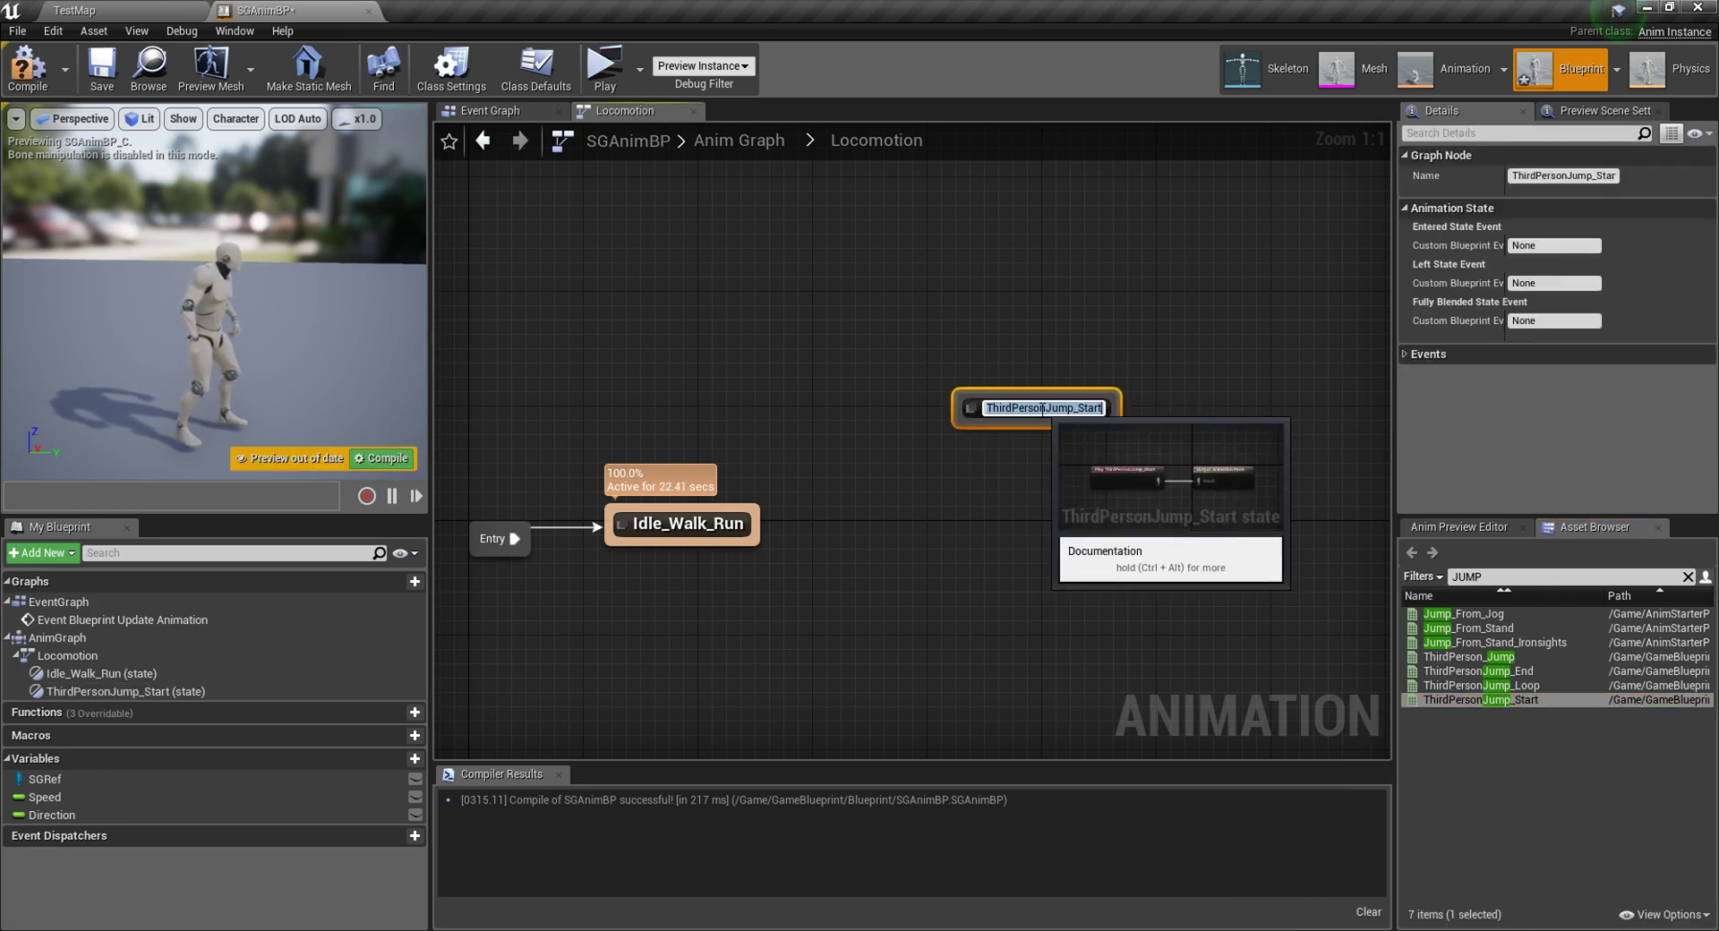
pyautogui.click(1044, 410)
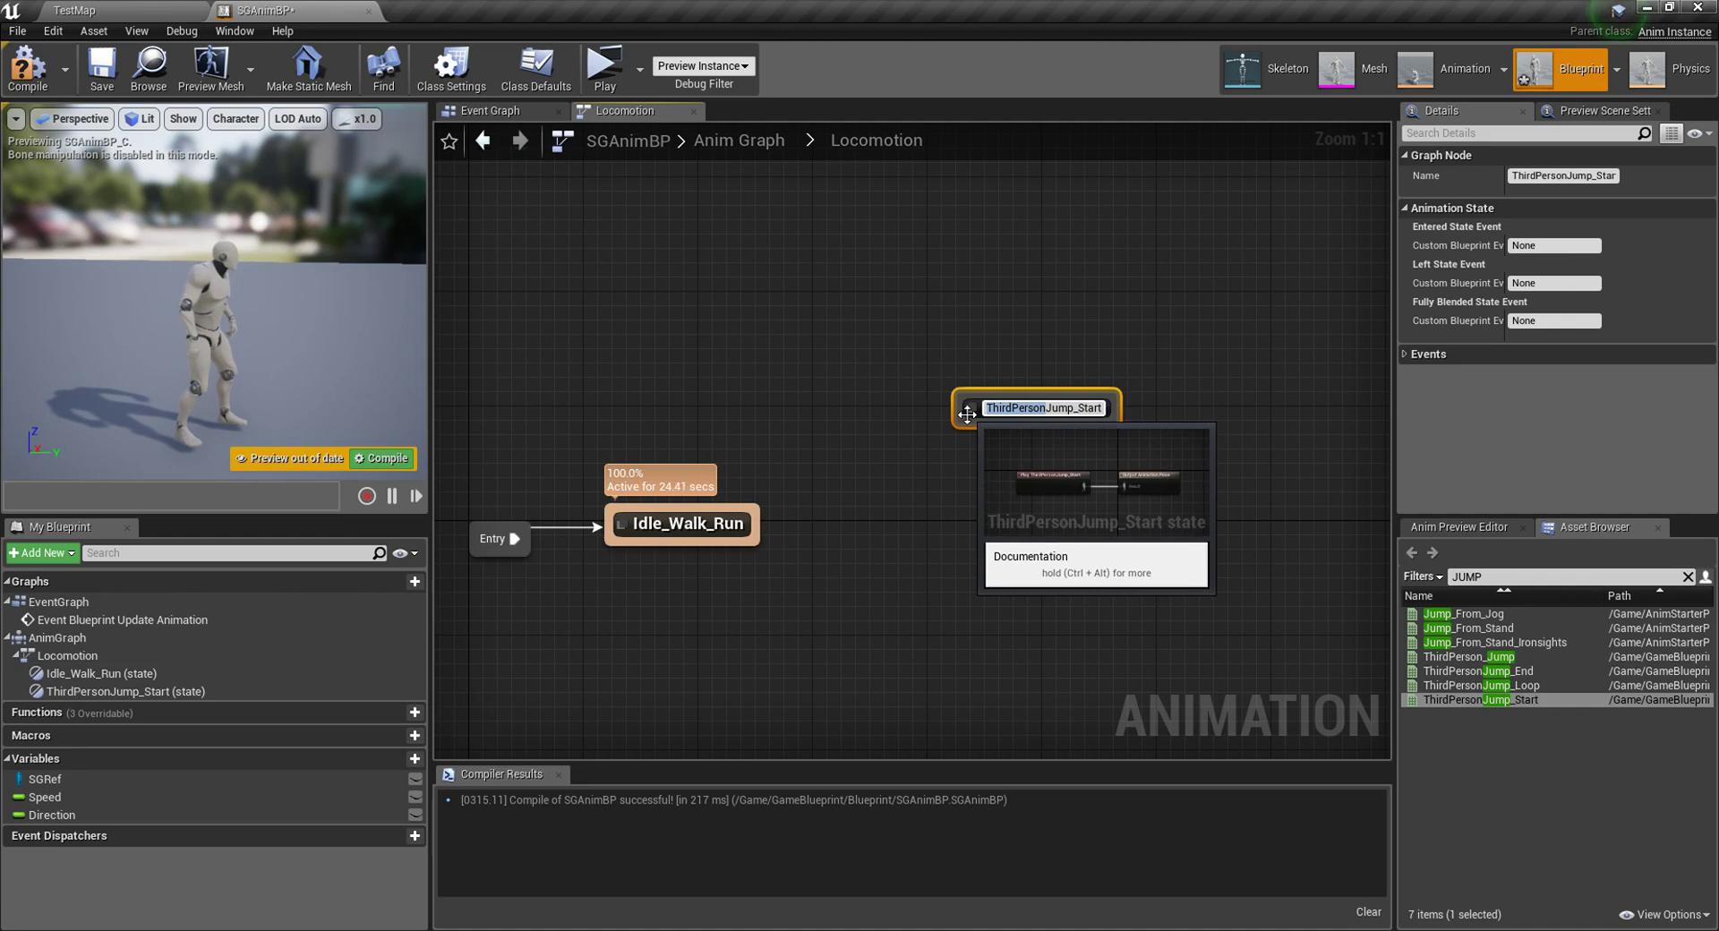
pyautogui.press('BackSpace')
pyautogui.press('BackSpace')
pyautogui.press('BackSpace')
pyautogui.click(1086, 551)
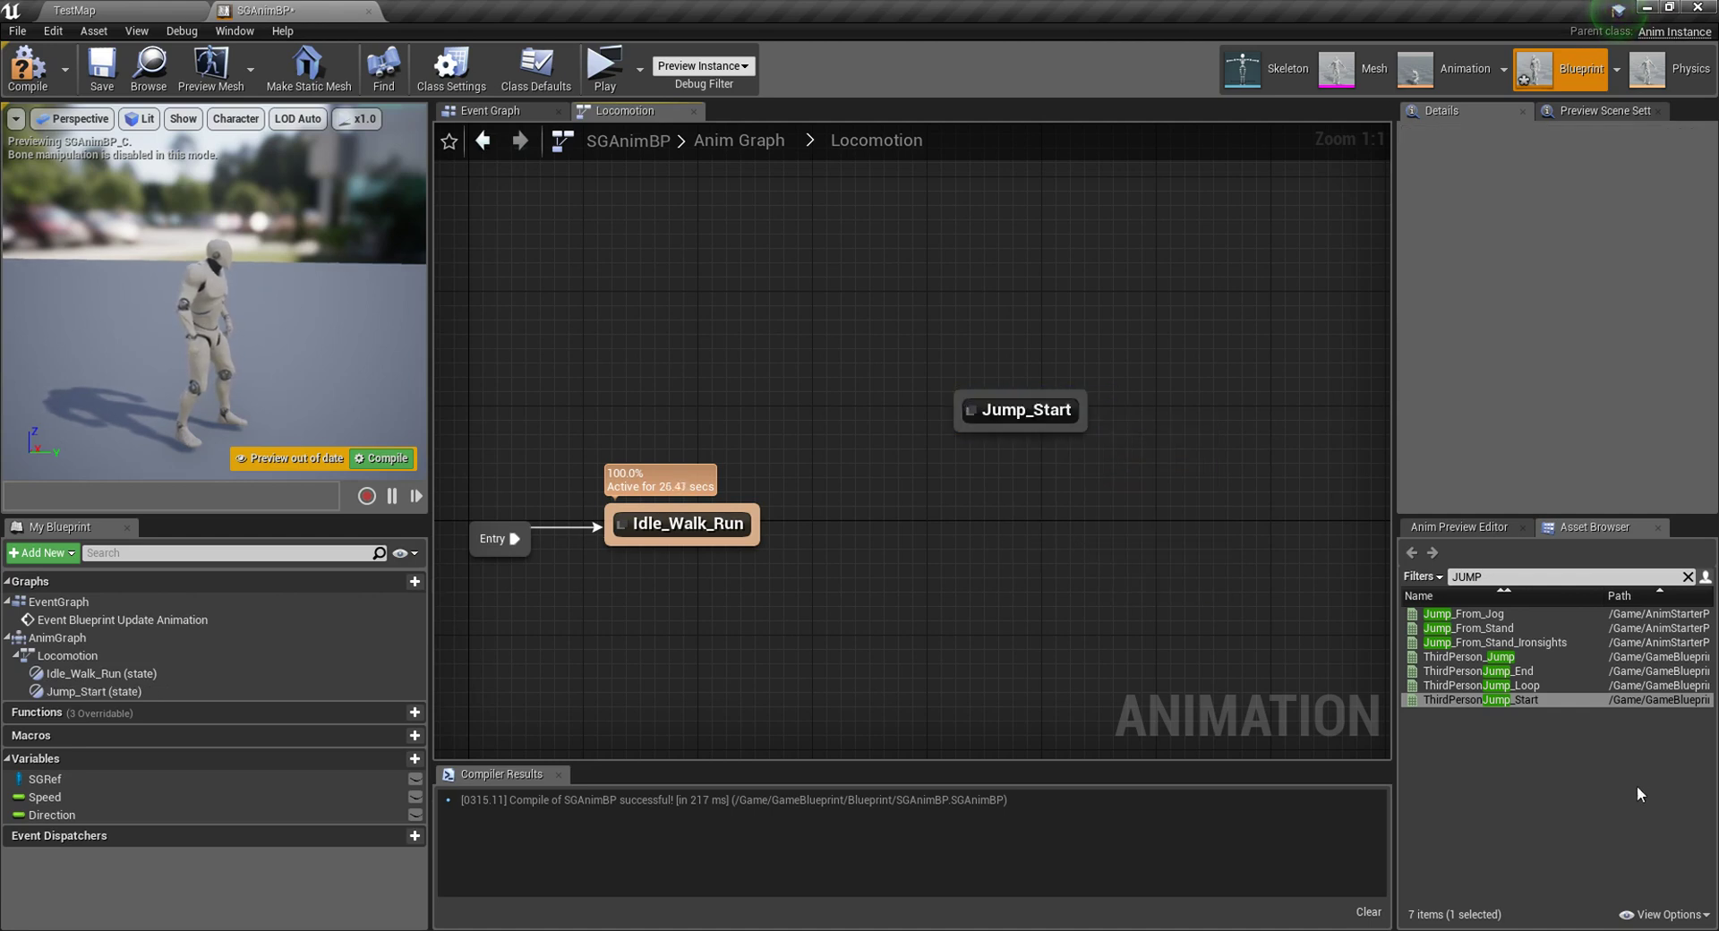
# Step: Add a Jump_Loop state from ThirdPersonJump_Loop
pyautogui.moveTo(1522, 684); pyautogui.dragTo(1216, 490)
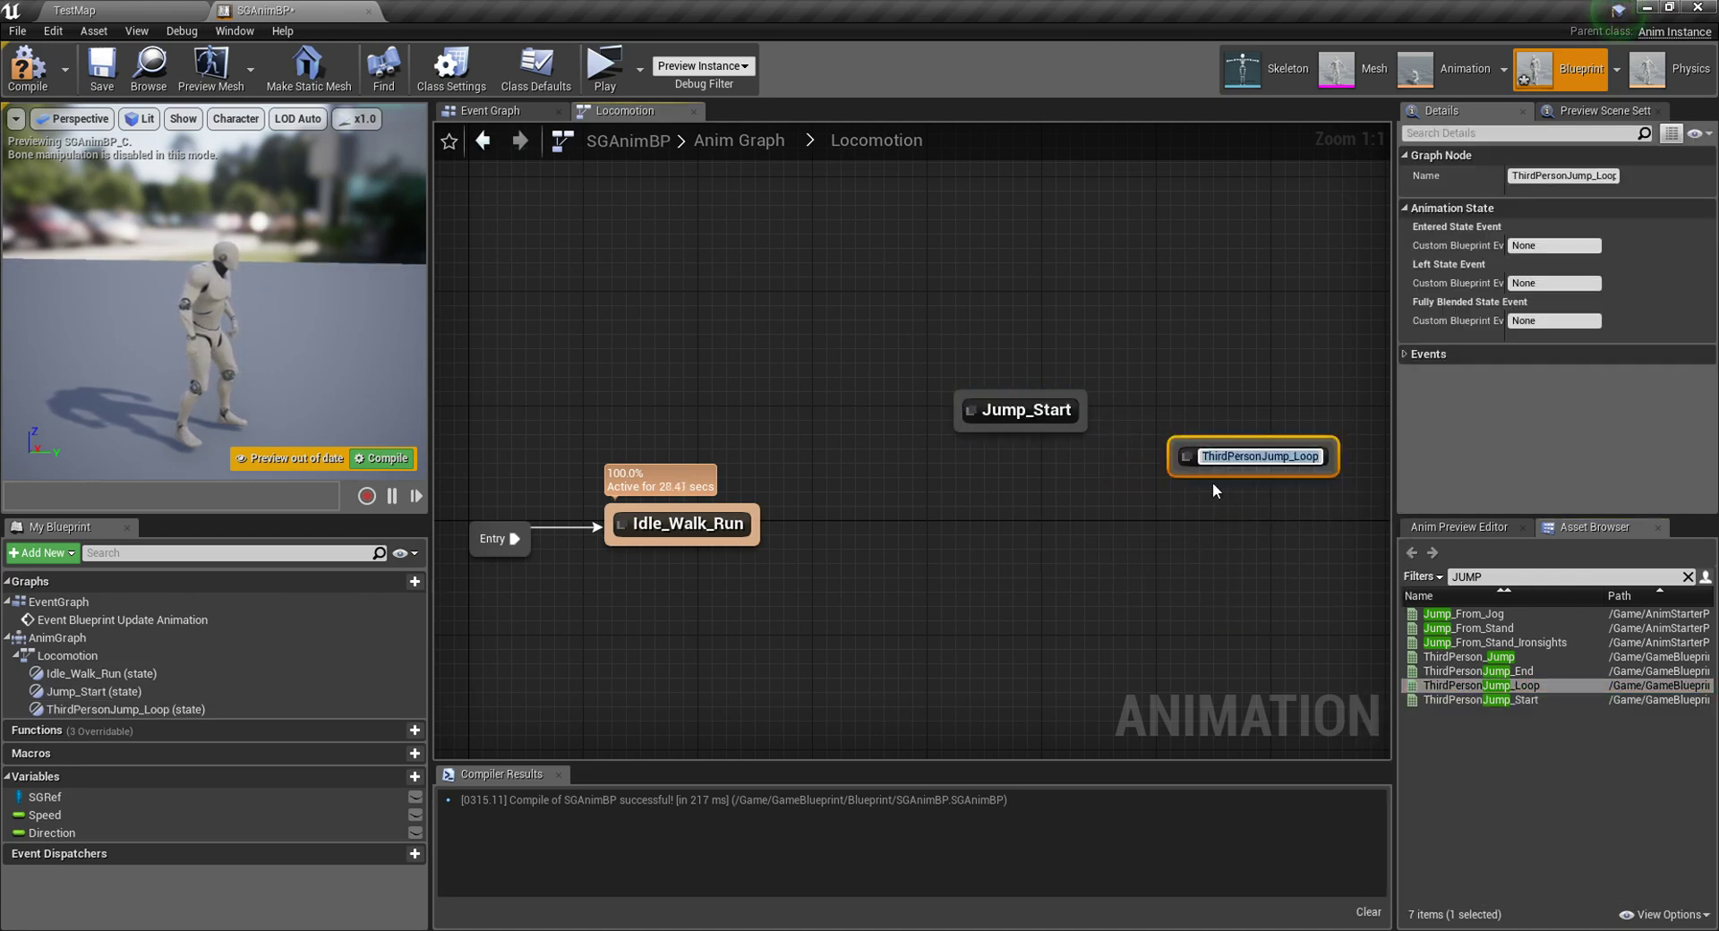
pyautogui.click(1263, 456)
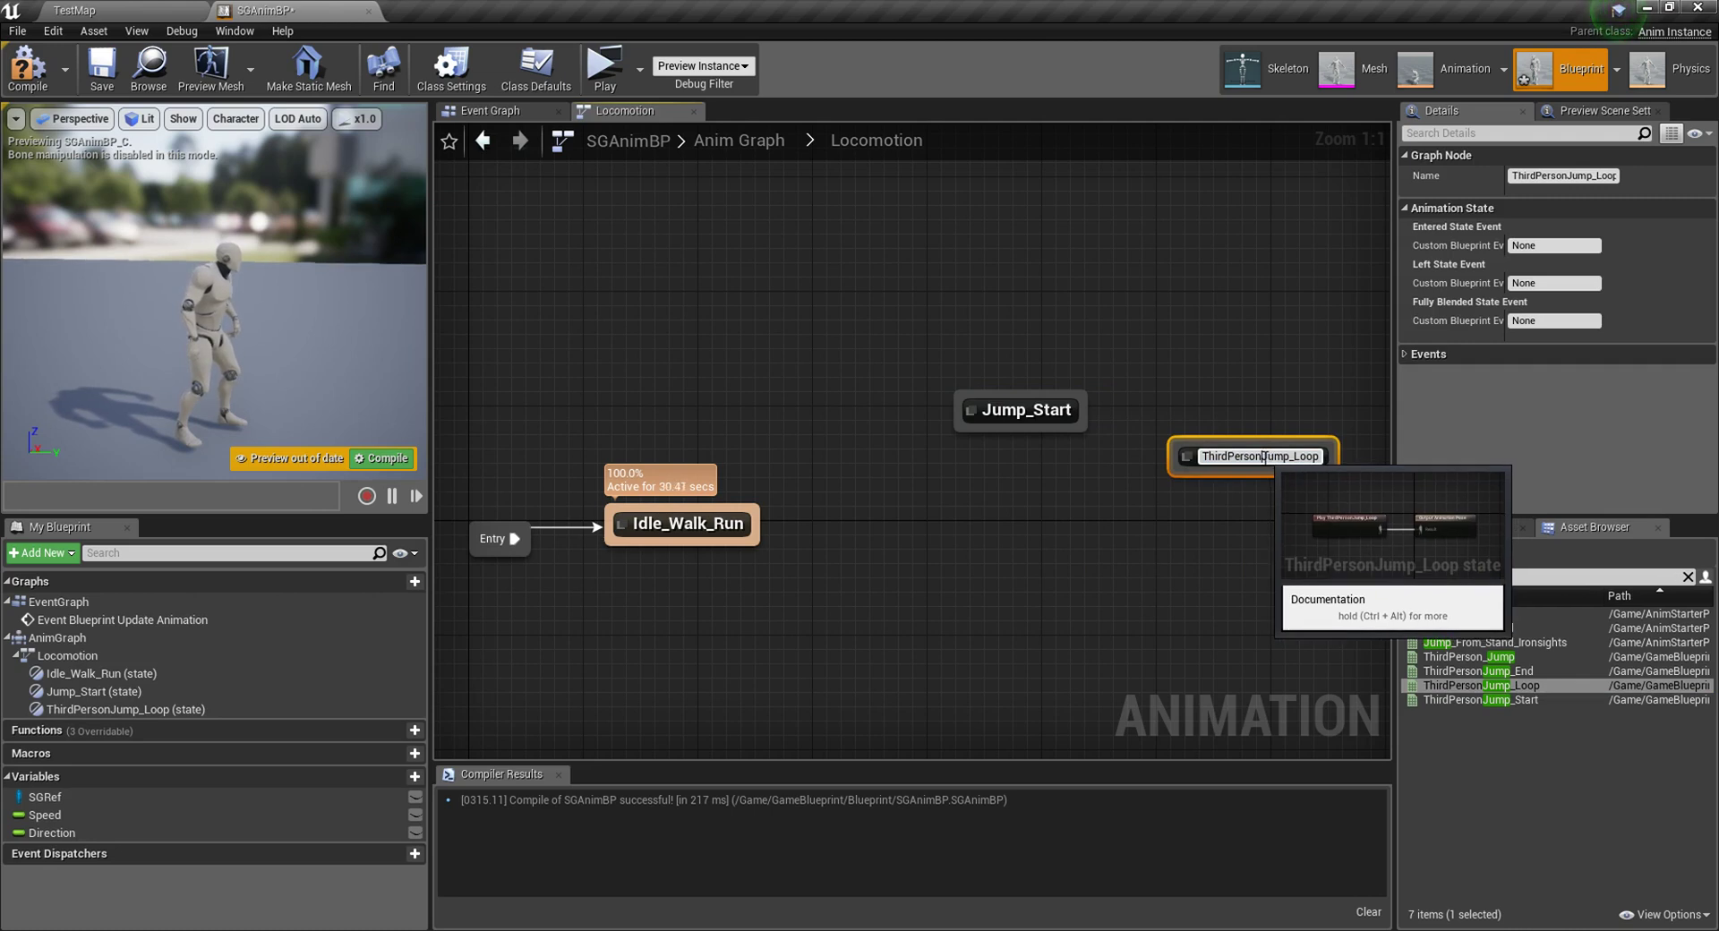
pyautogui.press('BackSpace')
pyautogui.press('BackSpace')
pyautogui.press('BackSpace')
pyautogui.click(1209, 550)
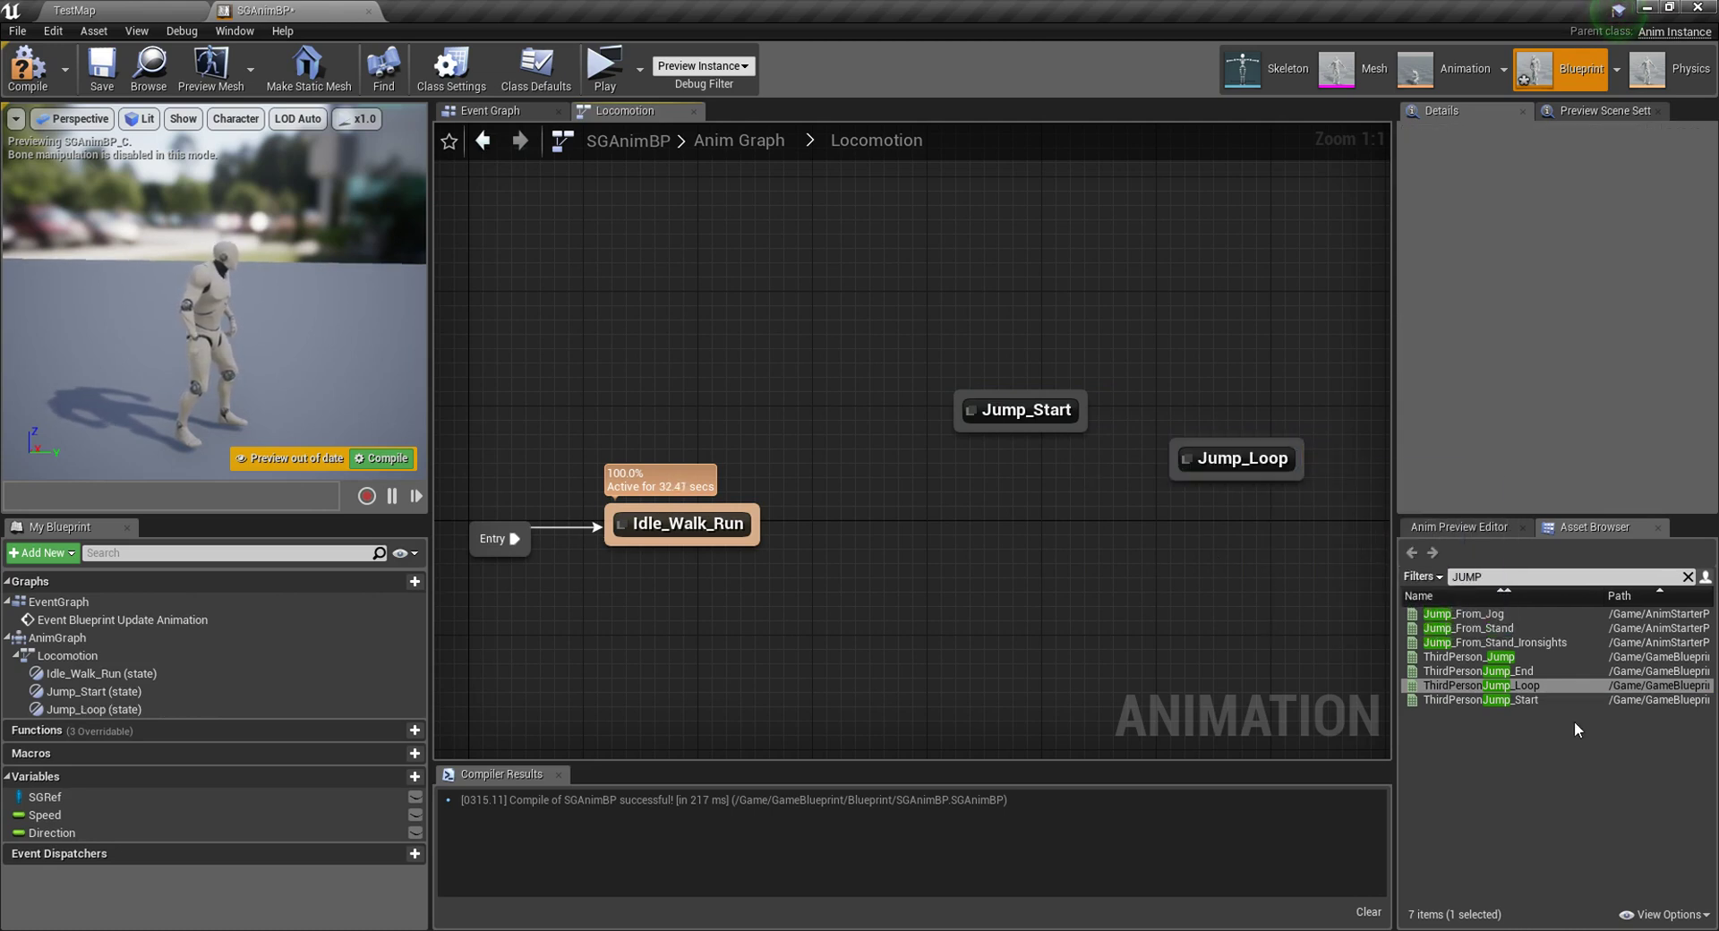
# Step: Add a Jump_End state from ThirdPersonJump_End and link Idle_Walk_Run to Jump_Start
pyautogui.moveTo(1521, 671); pyautogui.dragTo(1059, 591)
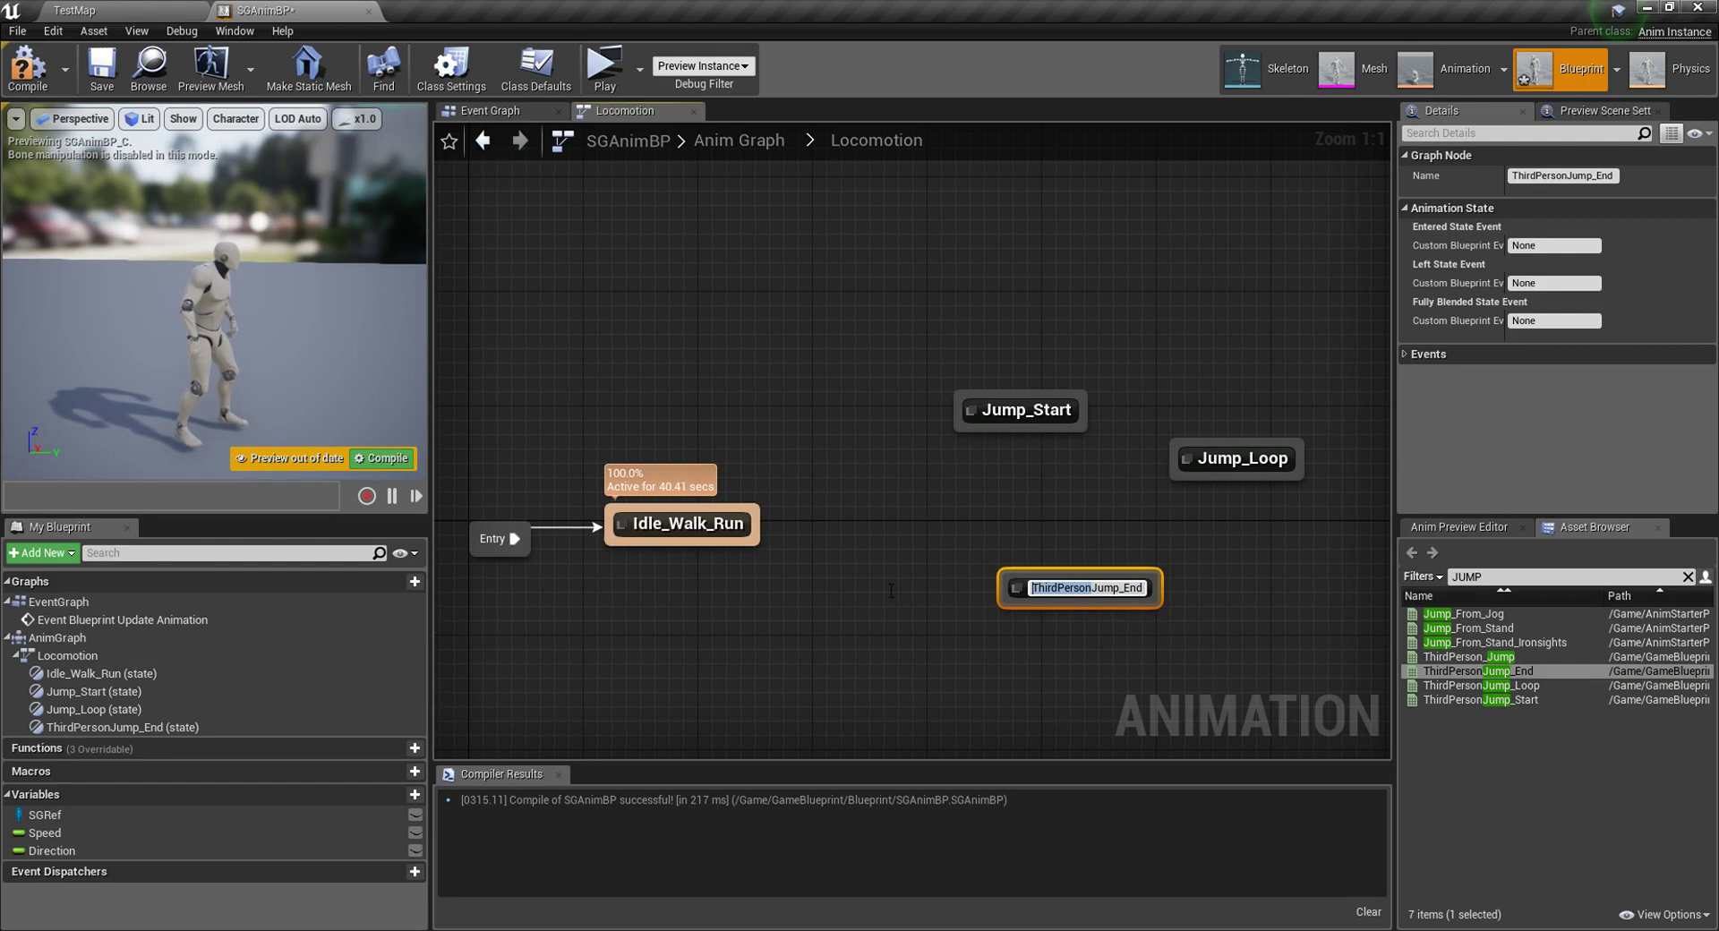
pyautogui.press('Delete')
pyautogui.press('Return')
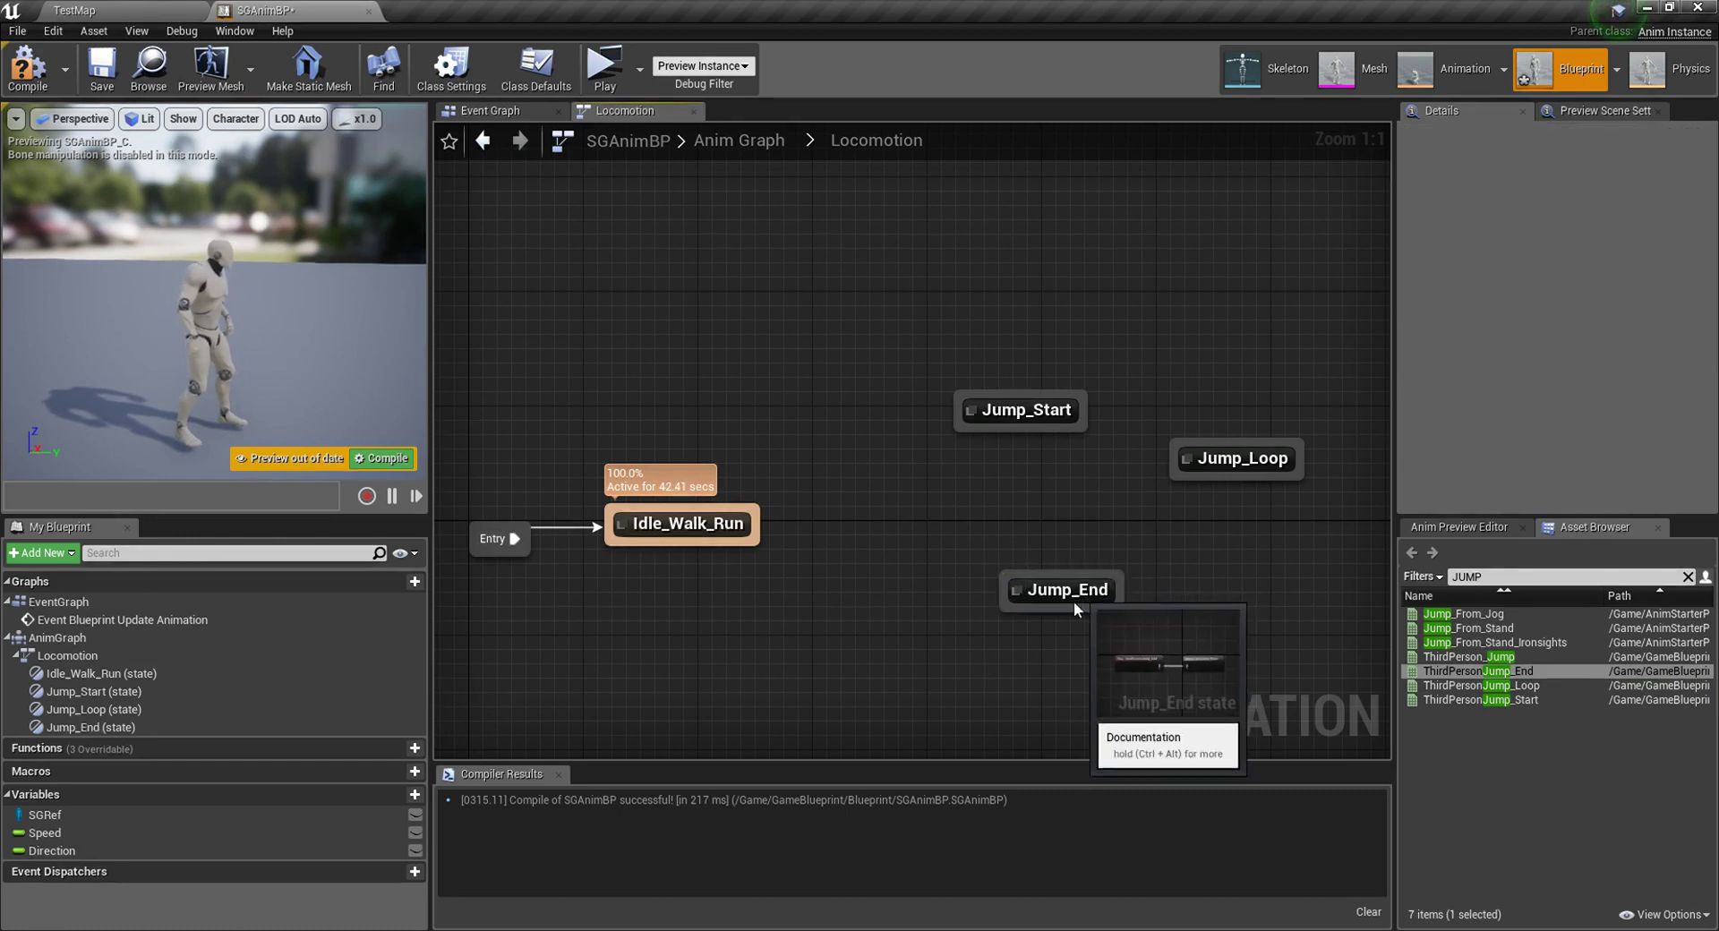
pyautogui.moveTo(1021, 591); pyautogui.dragTo(950, 616)
pyautogui.moveTo(762, 524)
pyautogui.mouseDown()
pyautogui.moveTo(990, 430)
pyautogui.moveTo(1180, 474)
pyautogui.moveTo(931, 607)
pyautogui.moveTo(716, 528)
pyautogui.mouseUp()
# Step: Connect Jump_End to Idle_Walk_Run, tidy Jump_Loop and Jump_Start, and compile with F7
pyautogui.click(873, 453)
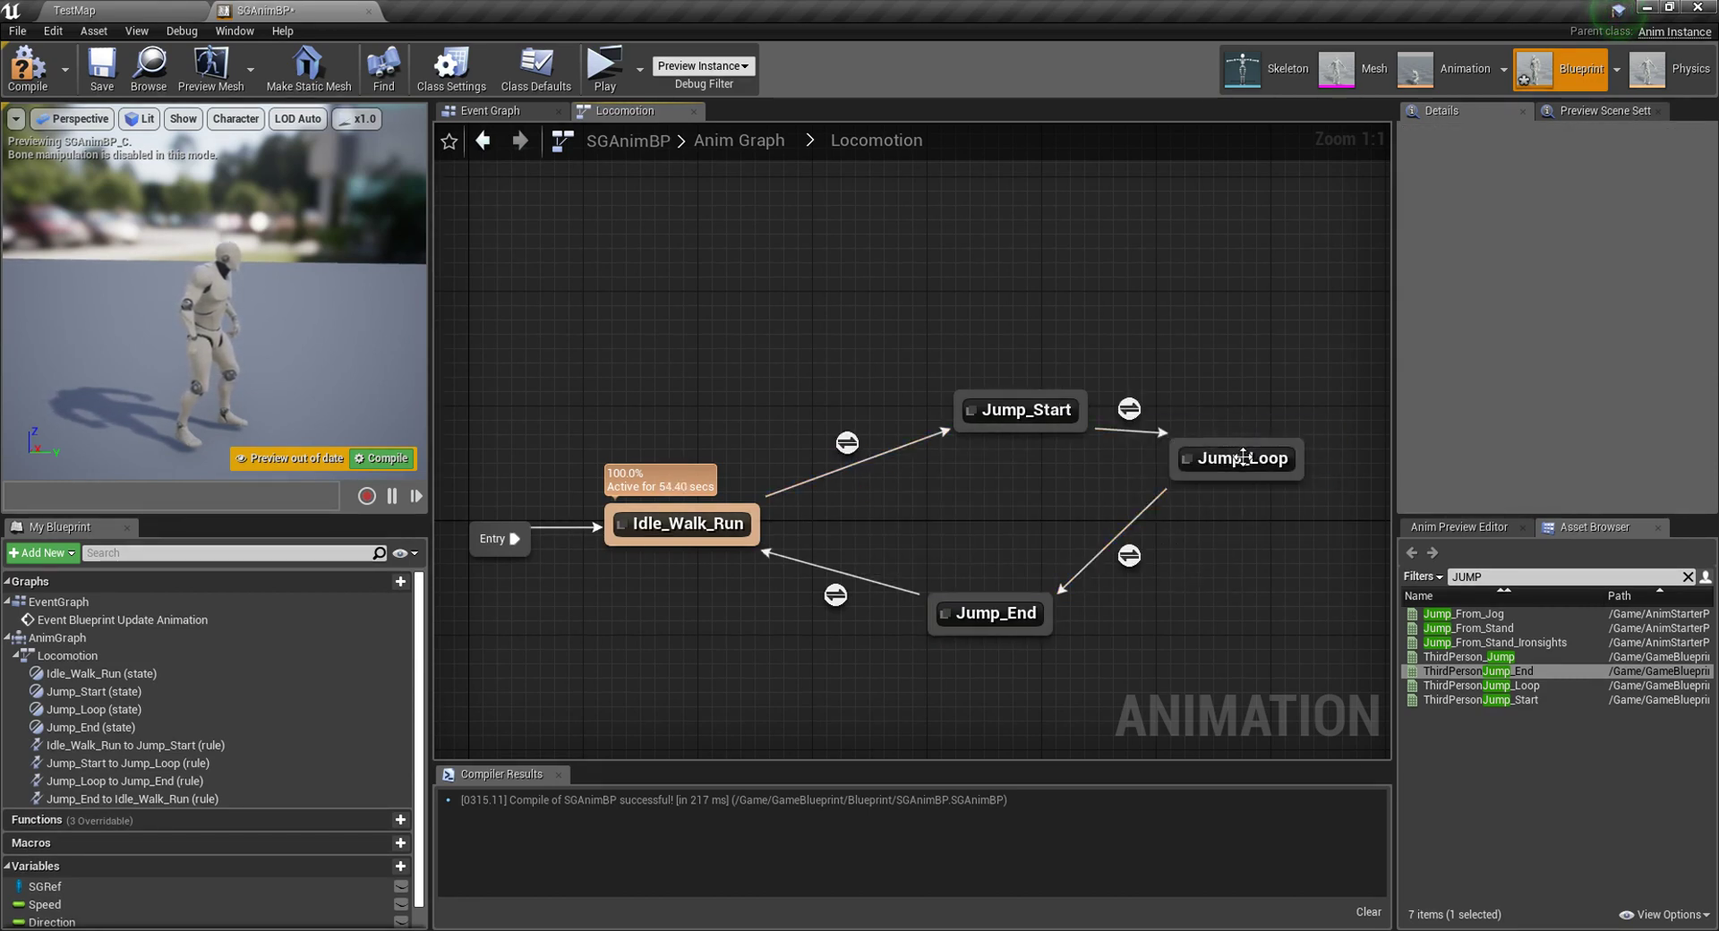
pyautogui.moveTo(1243, 458); pyautogui.dragTo(1258, 513)
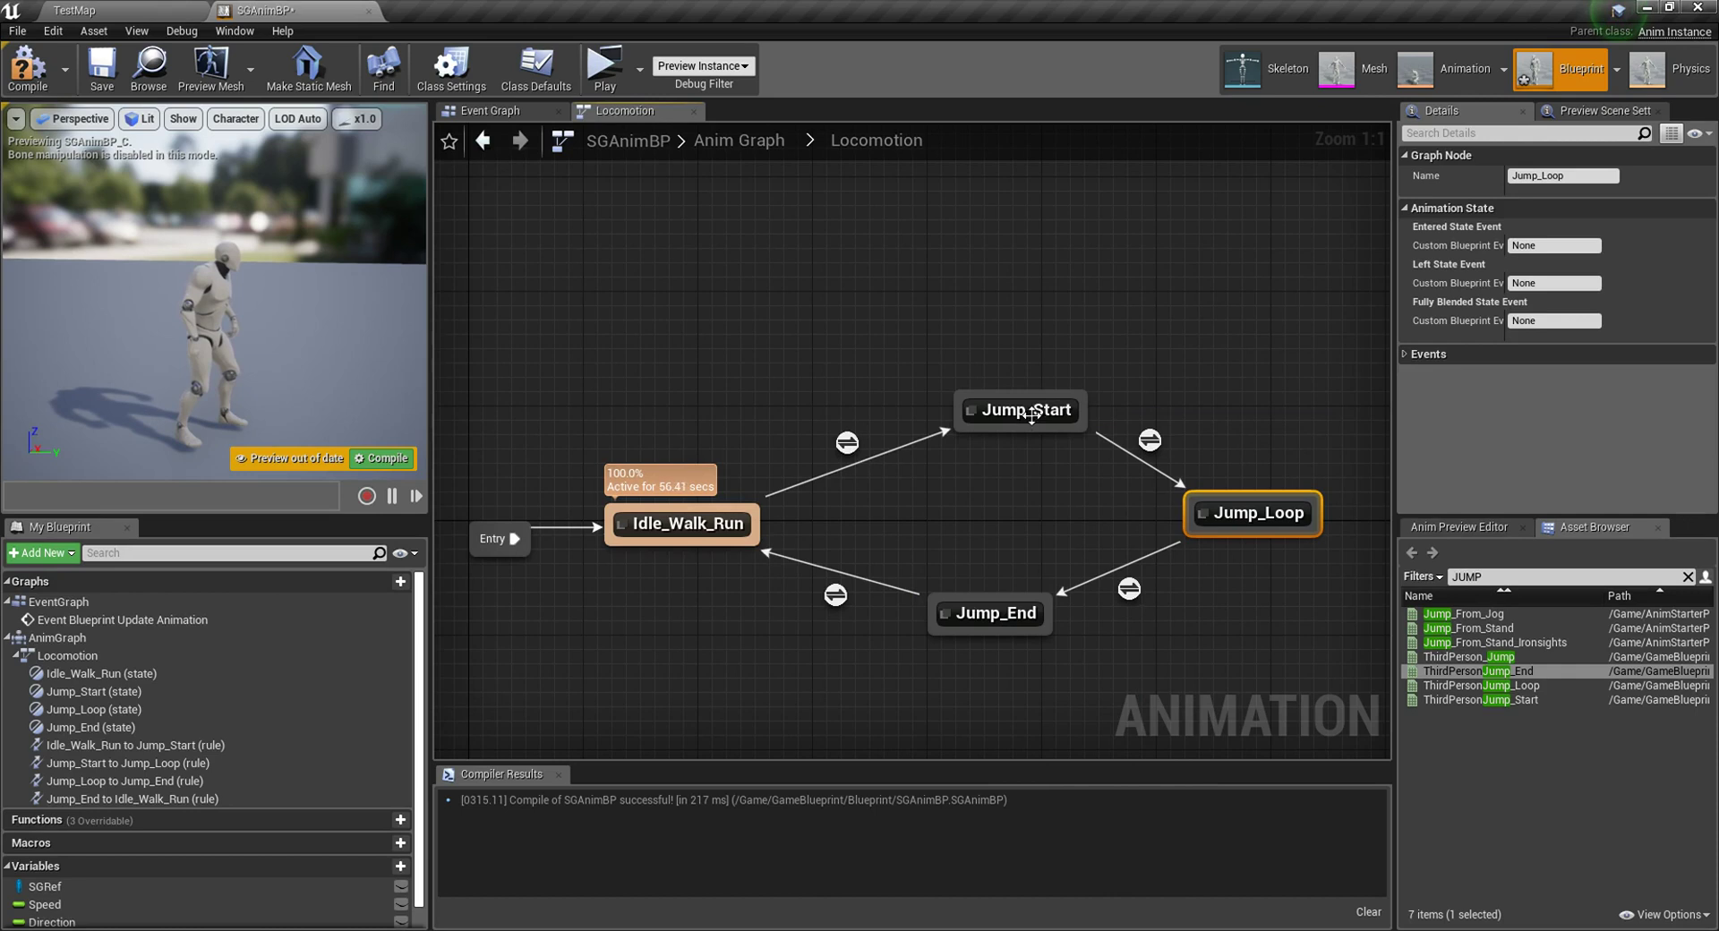
pyautogui.moveTo(1031, 414); pyautogui.dragTo(996, 416)
pyautogui.click(801, 456)
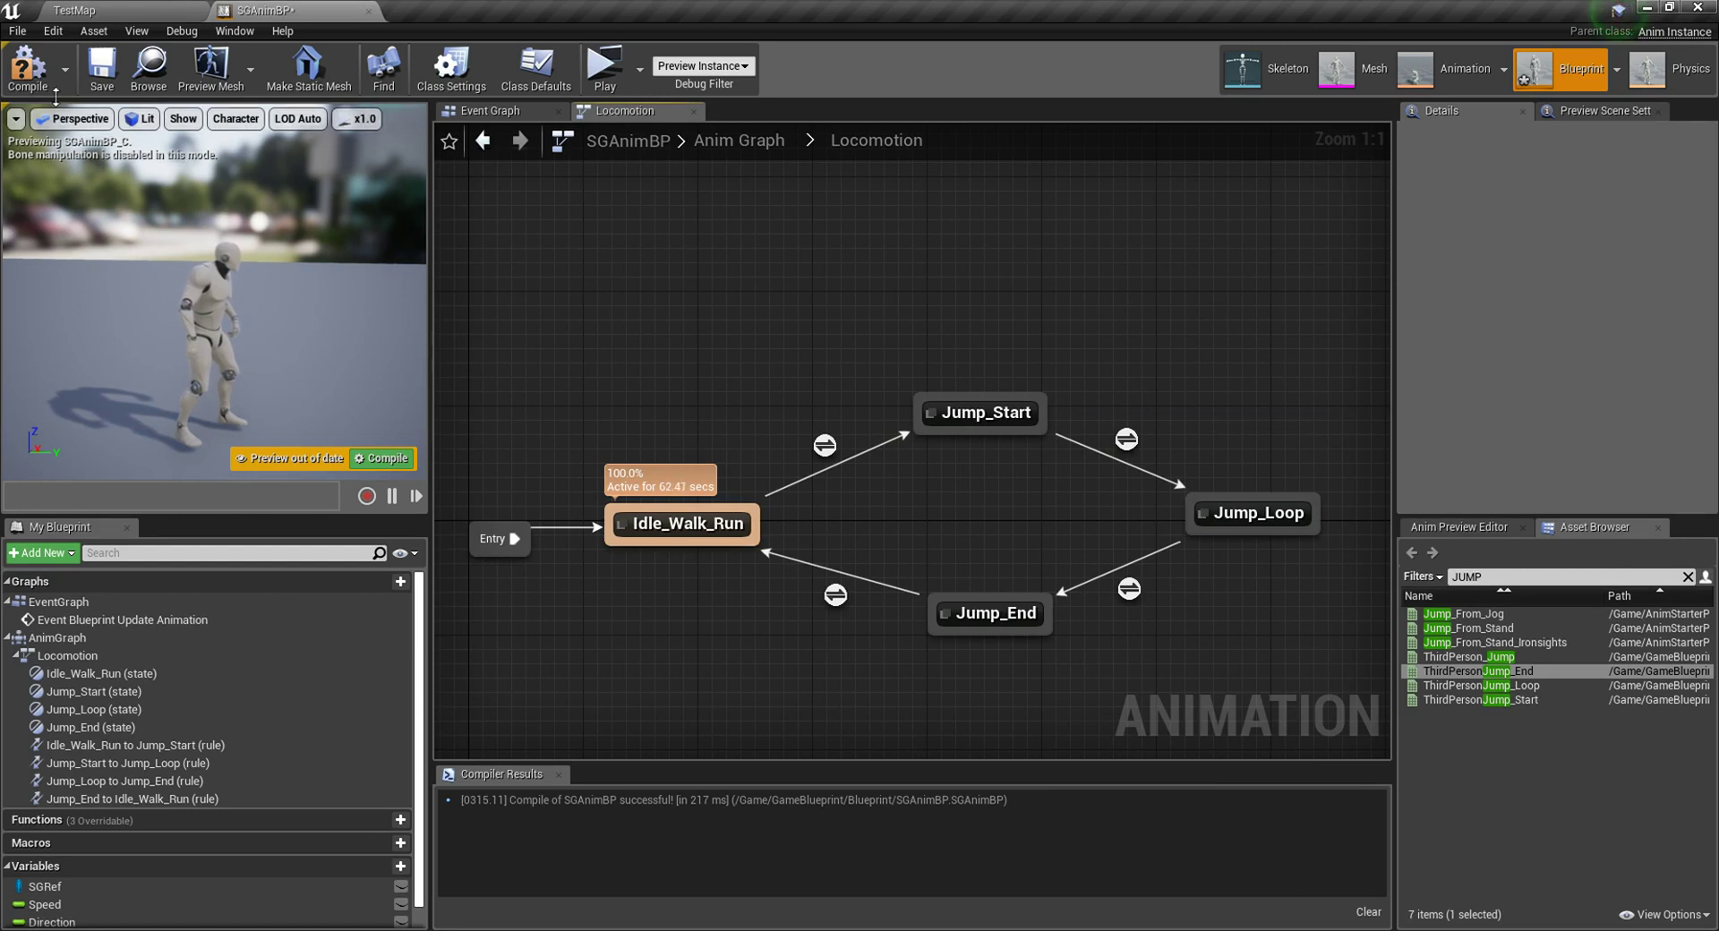
pyautogui.press('F7')
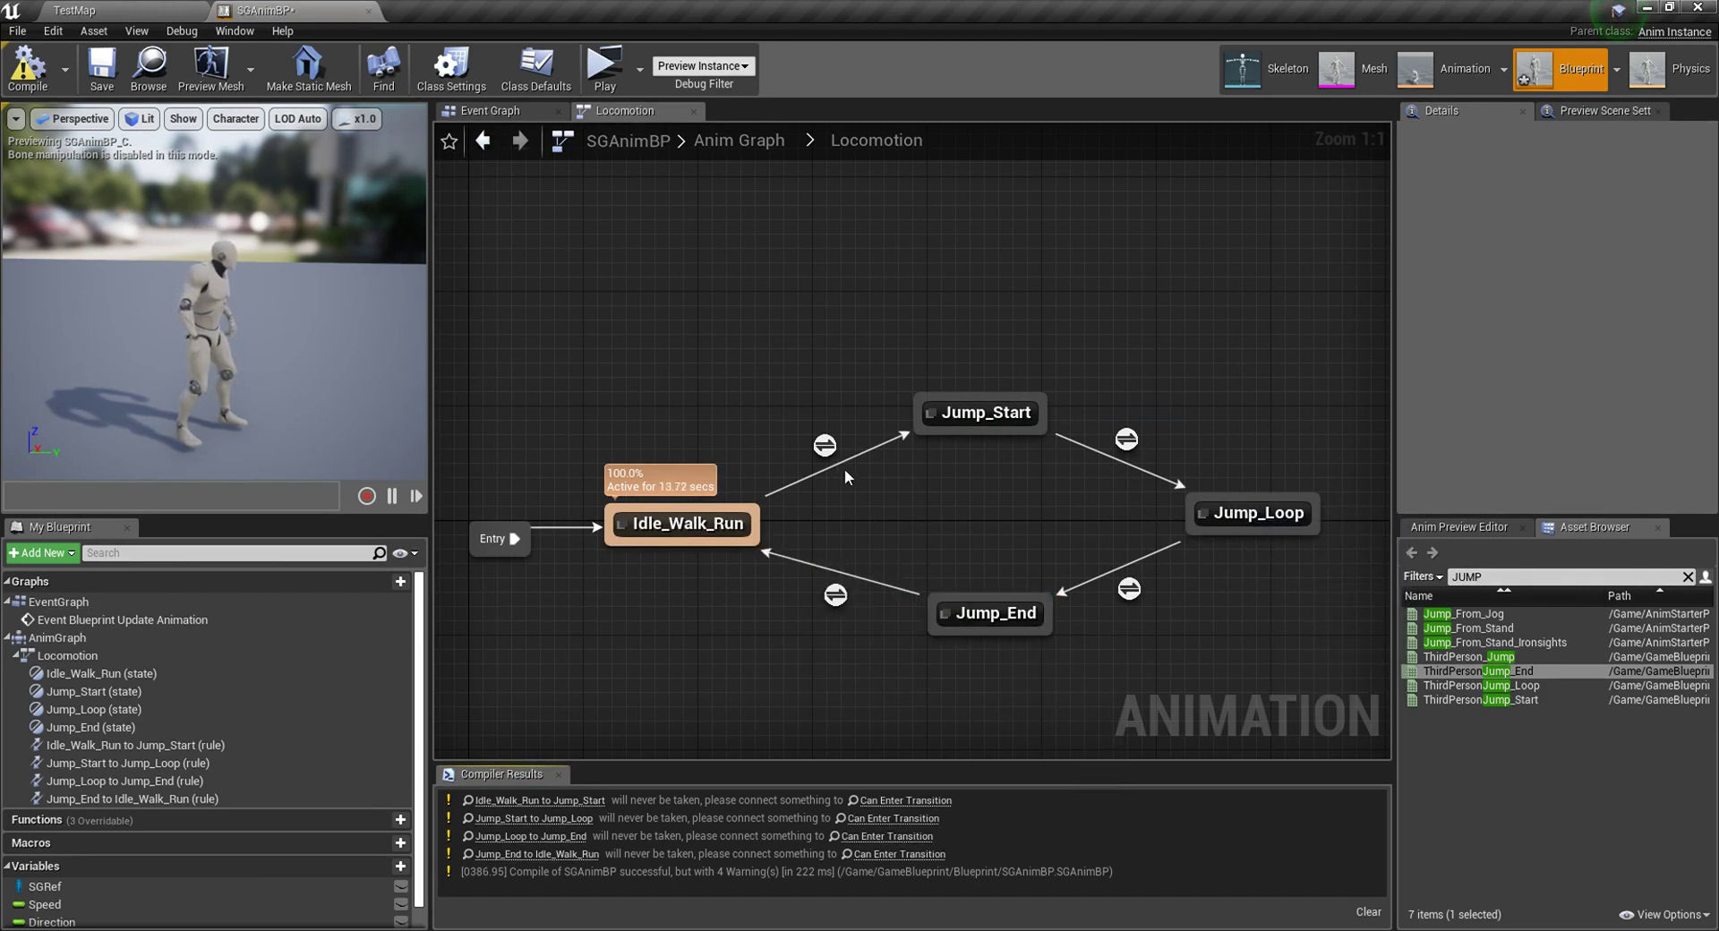
# Step: Promote the Idle_Walk_Run→Jump_Start condition to a new IsInAir? boolean and compile
pyautogui.doubleClick(824, 445)
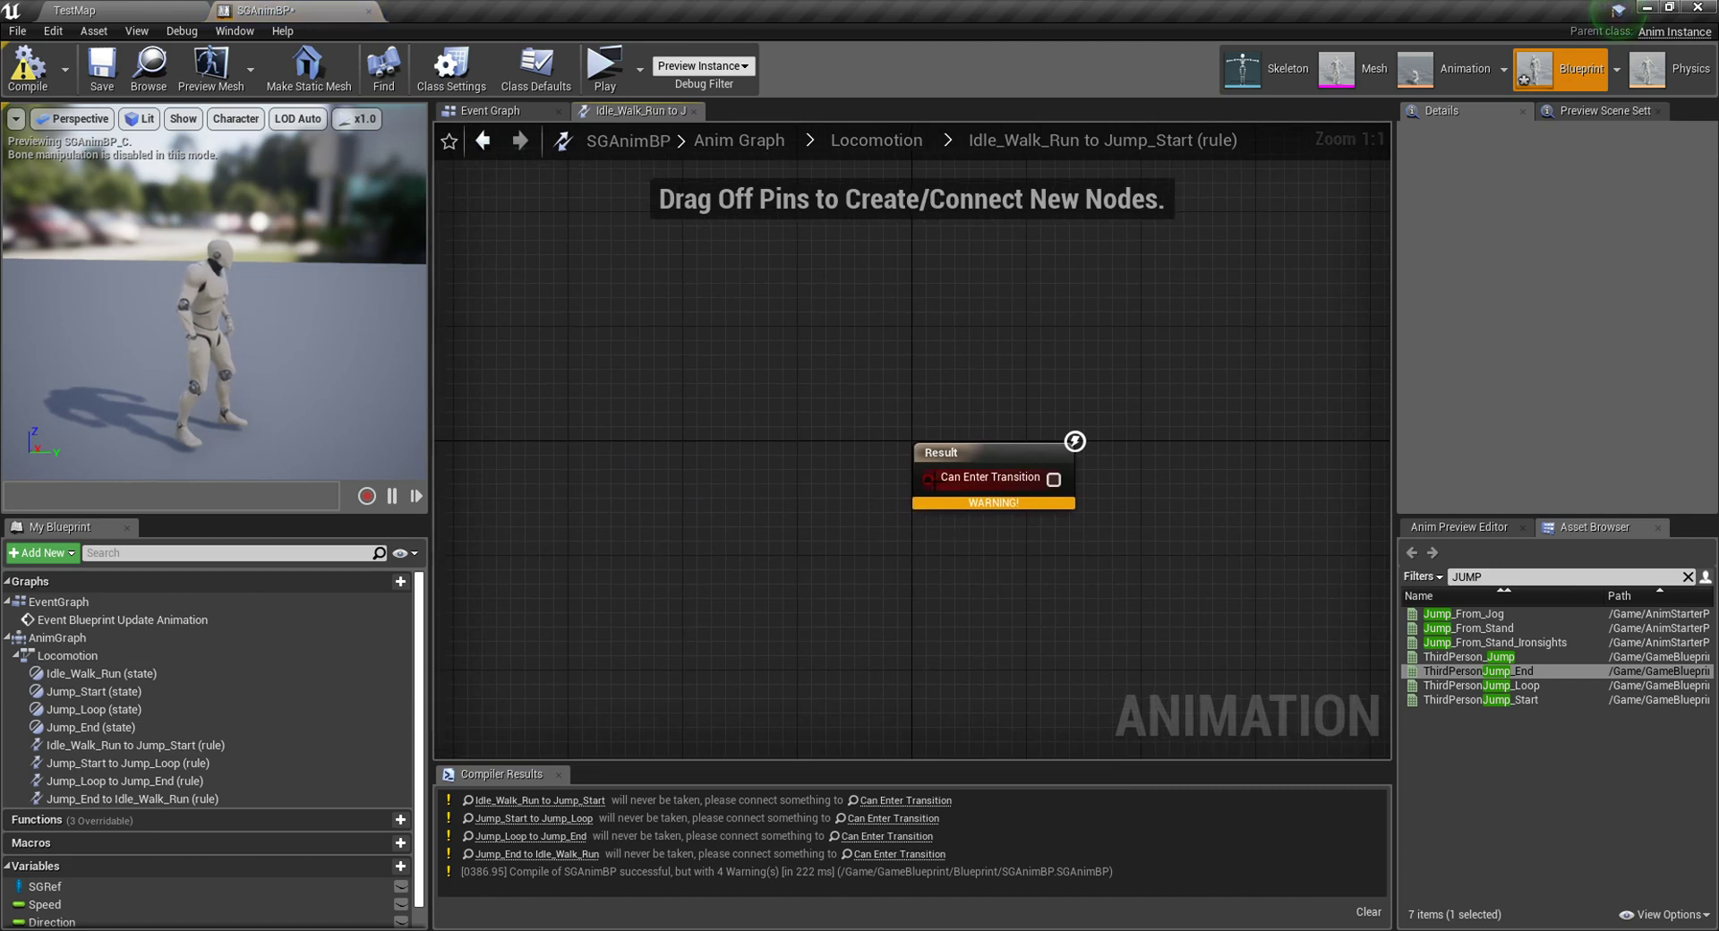
pyautogui.moveTo(928, 478); pyautogui.dragTo(770, 390)
pyautogui.click(836, 445)
pyautogui.write('IsInAir?')
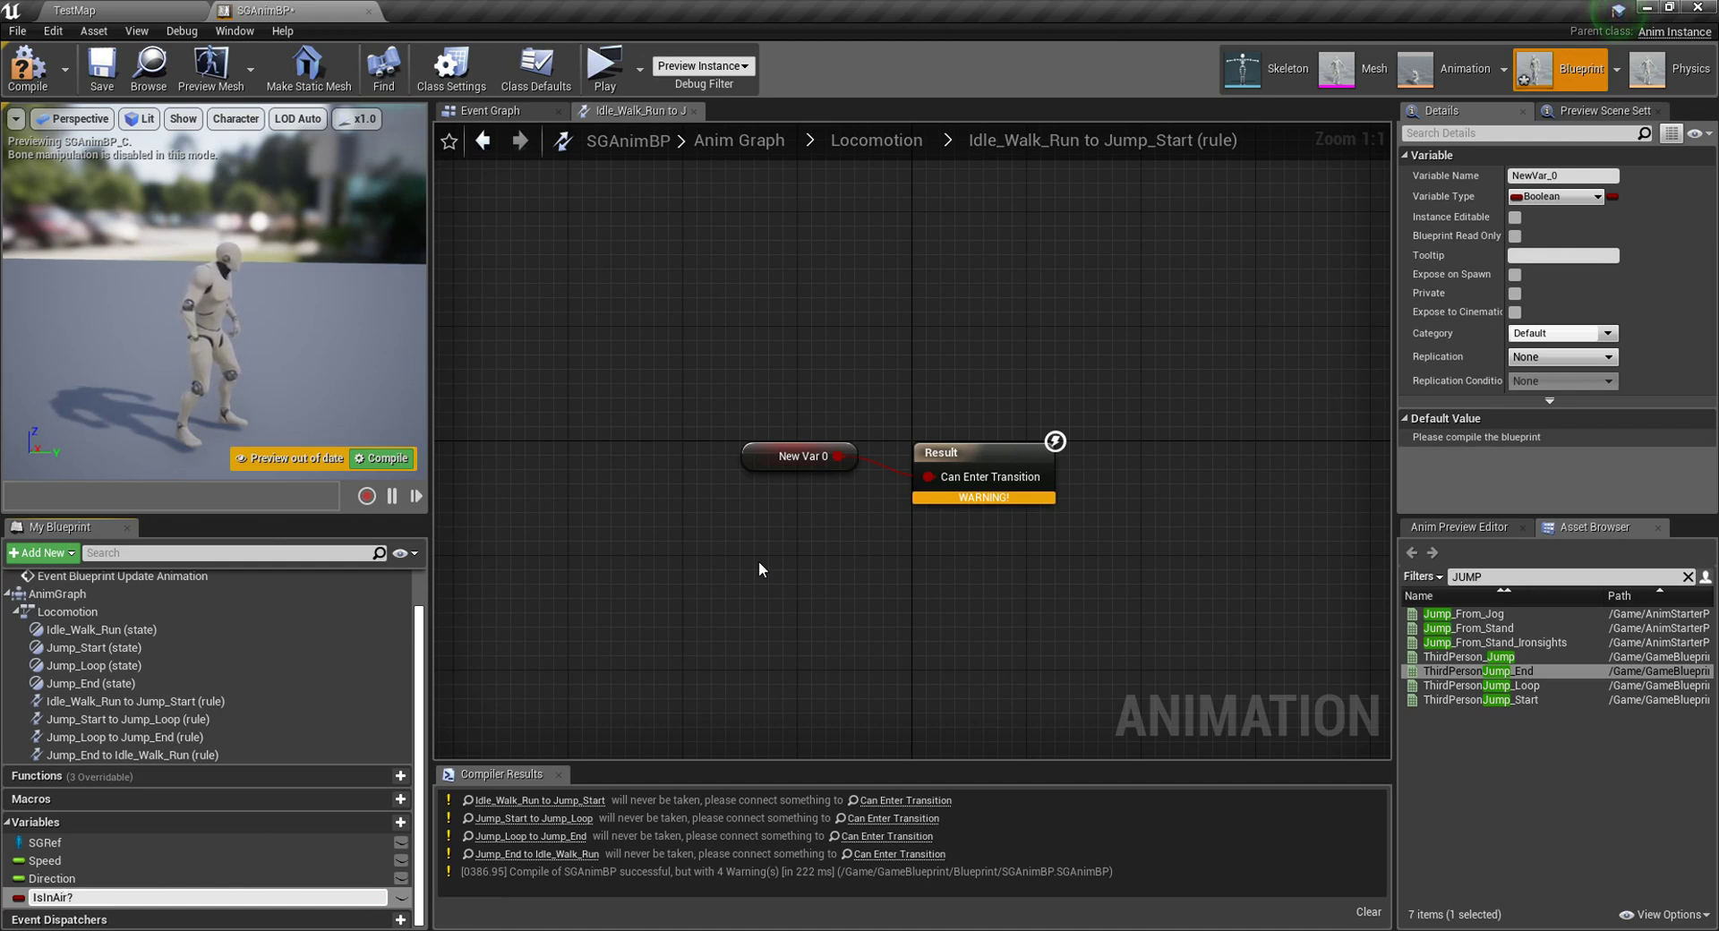
pyautogui.press('Return')
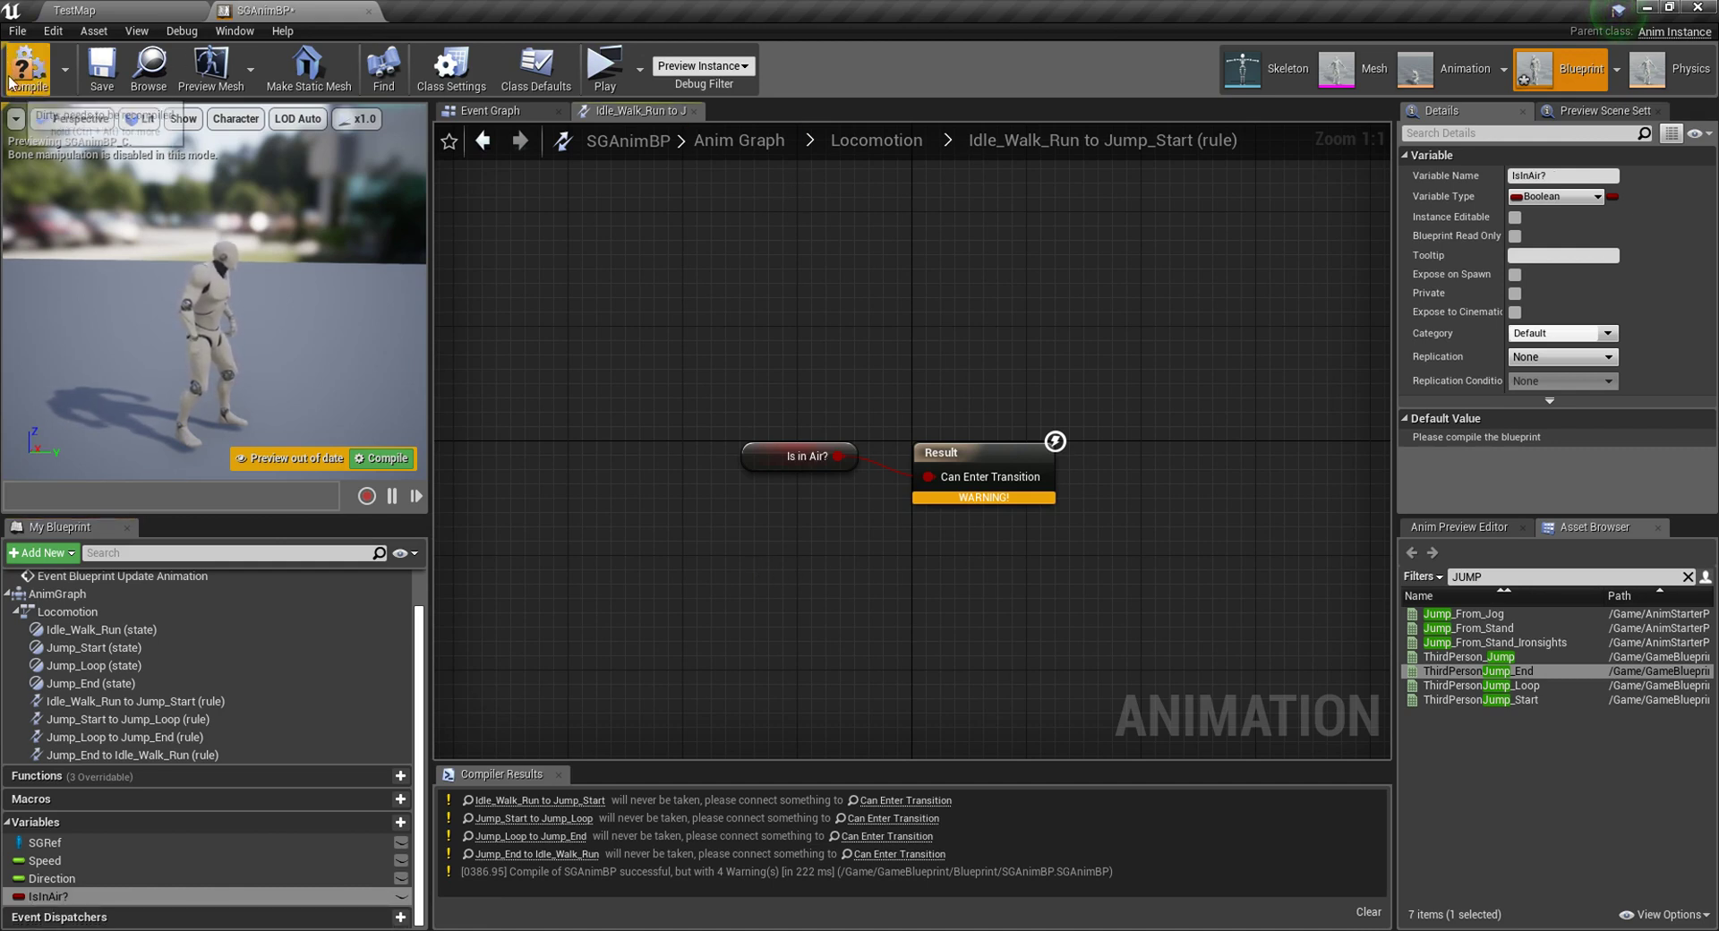
pyautogui.click(27, 67)
pyautogui.click(903, 150)
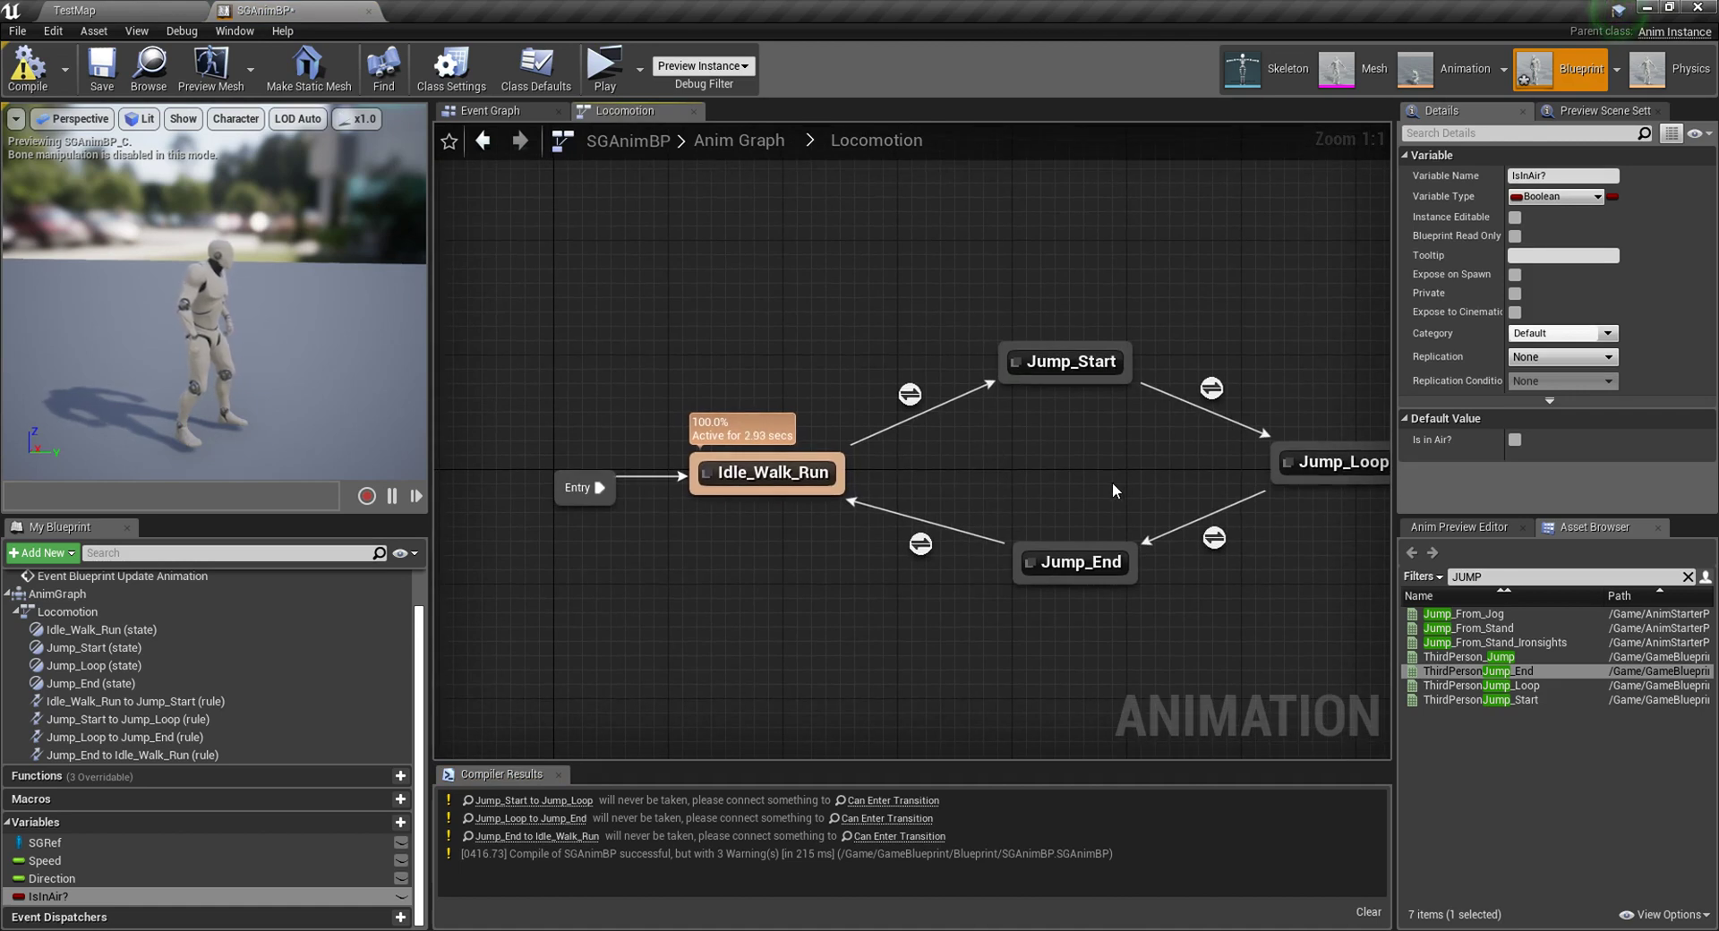
pyautogui.moveTo(1111, 469); pyautogui.dragTo(997, 468, button='right')
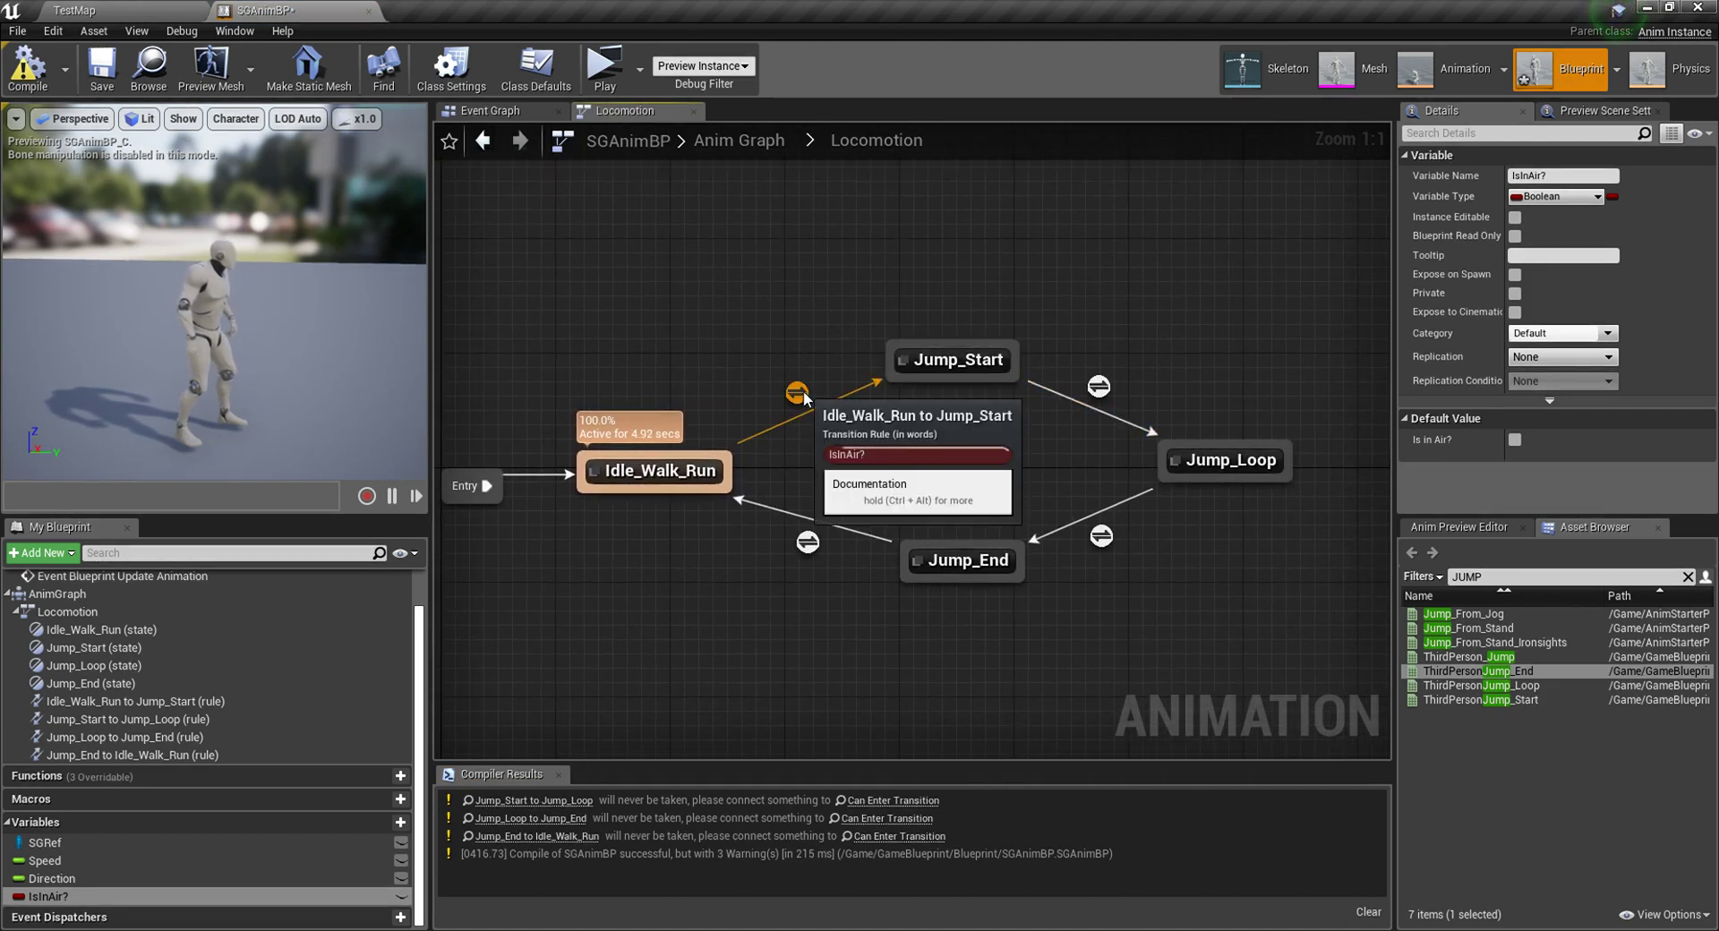
# Step: Feed a float less-than comparison with B 0.2 into the Jump_Start→Jump_Loop result
pyautogui.doubleClick(1101, 387)
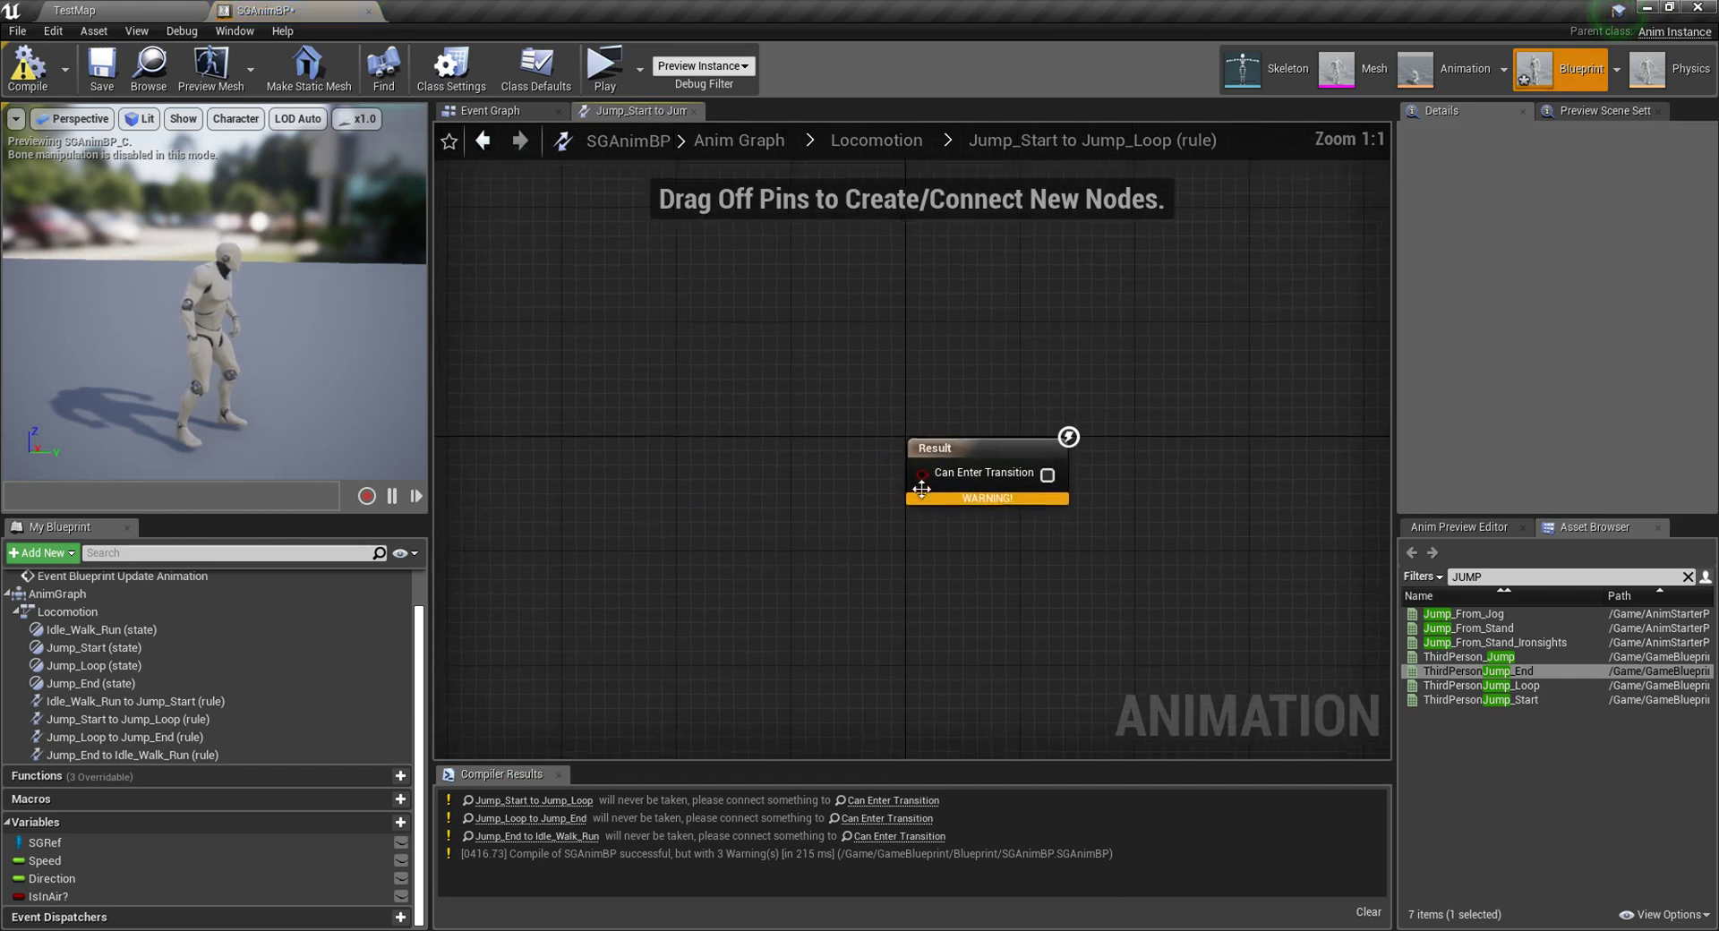
pyautogui.moveTo(922, 475); pyautogui.dragTo(772, 491)
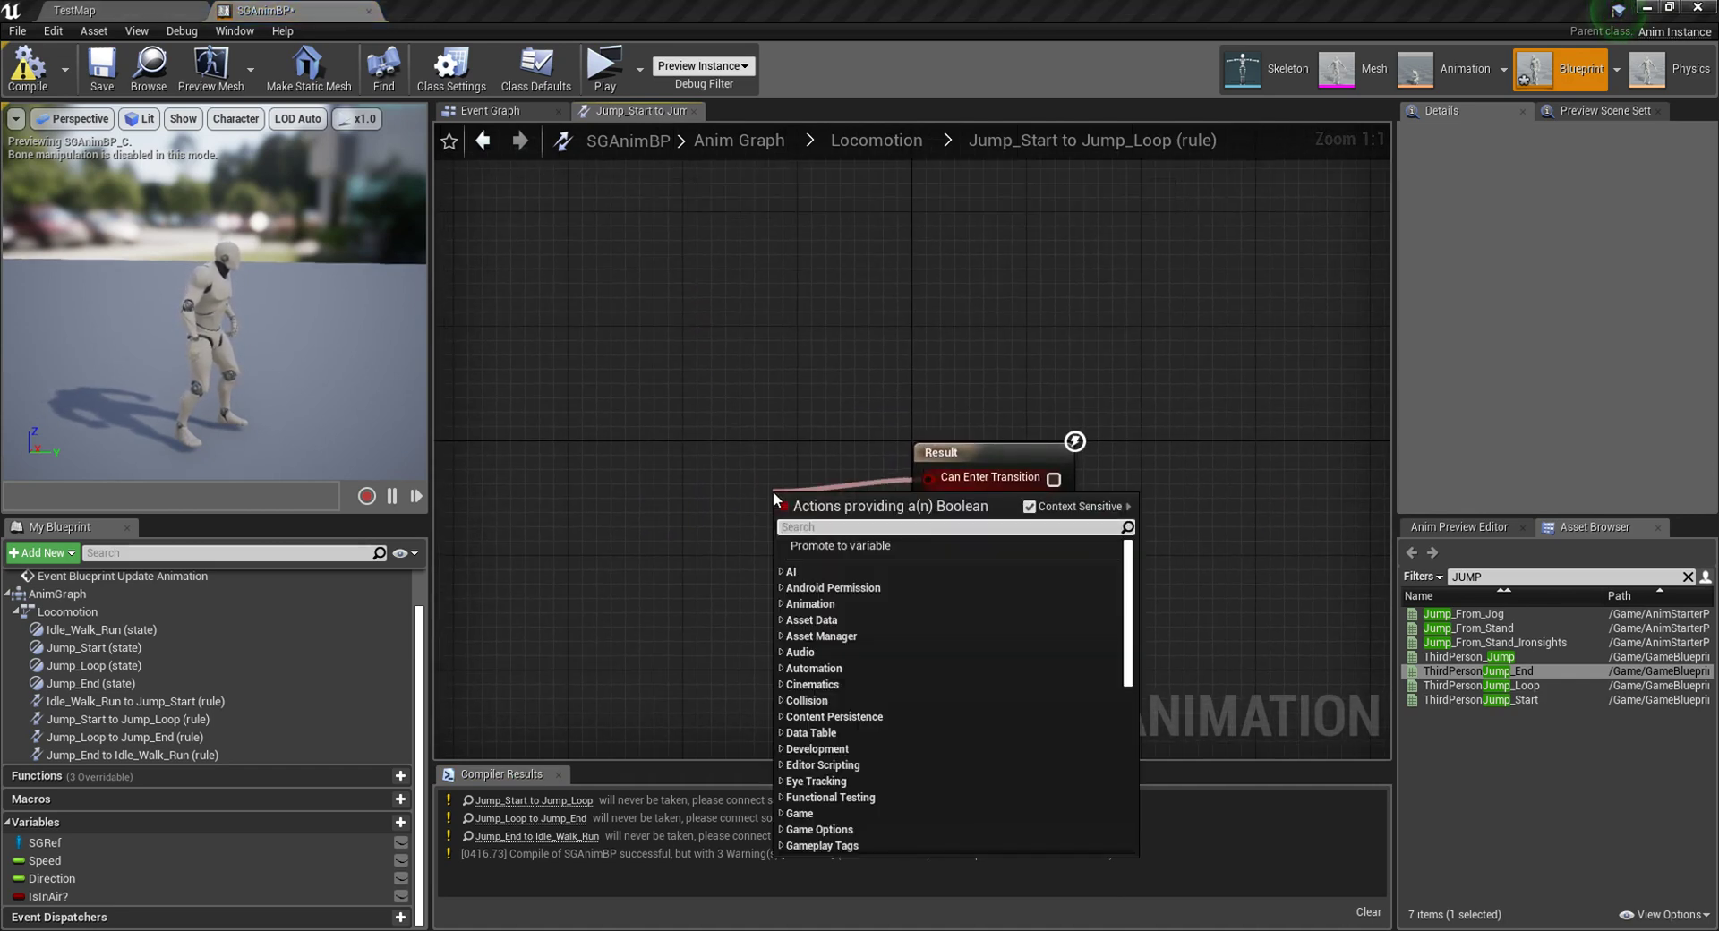
pyautogui.write('>')
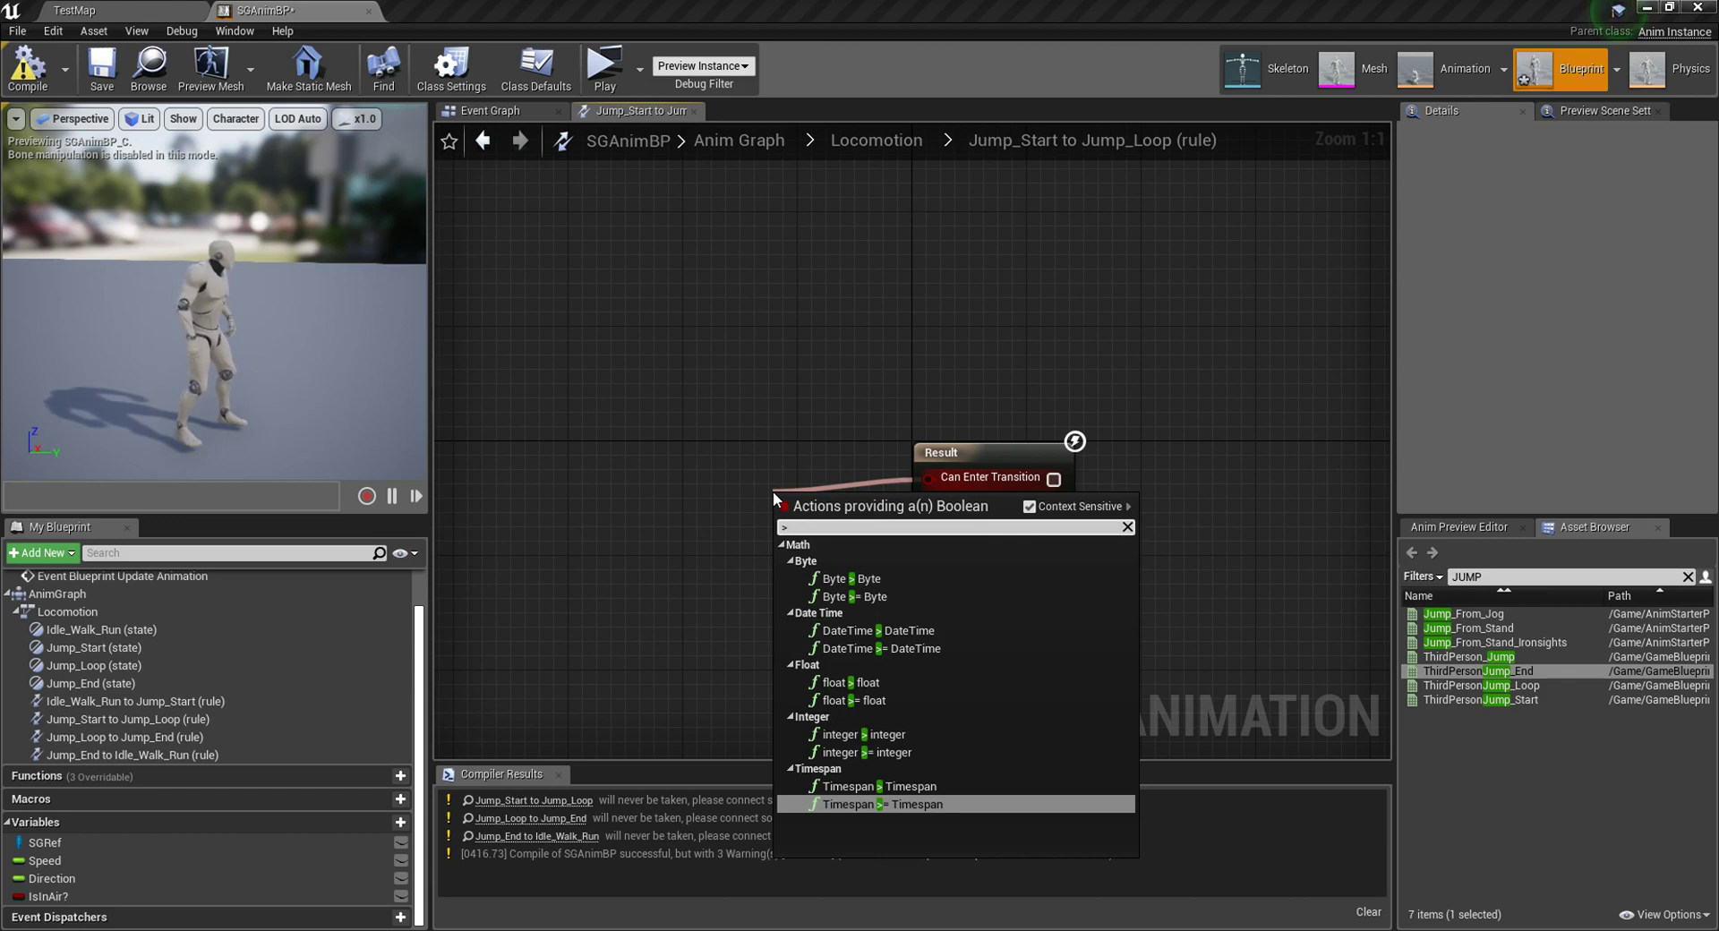
pyautogui.press('BackSpace')
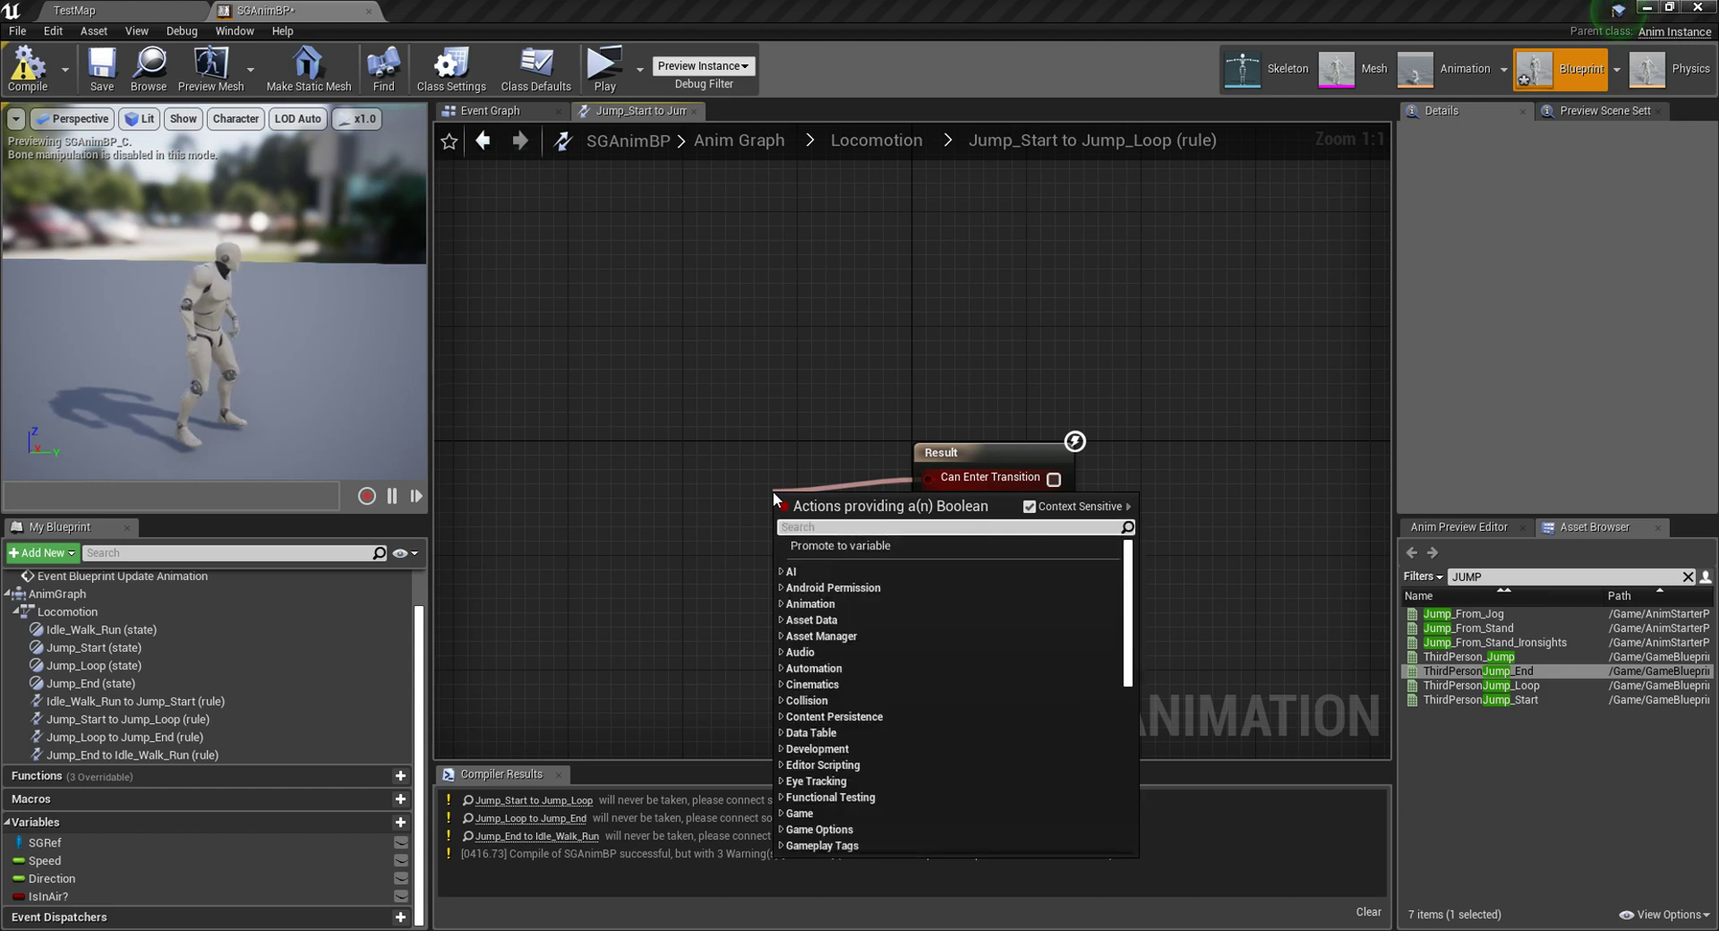
pyautogui.write('<')
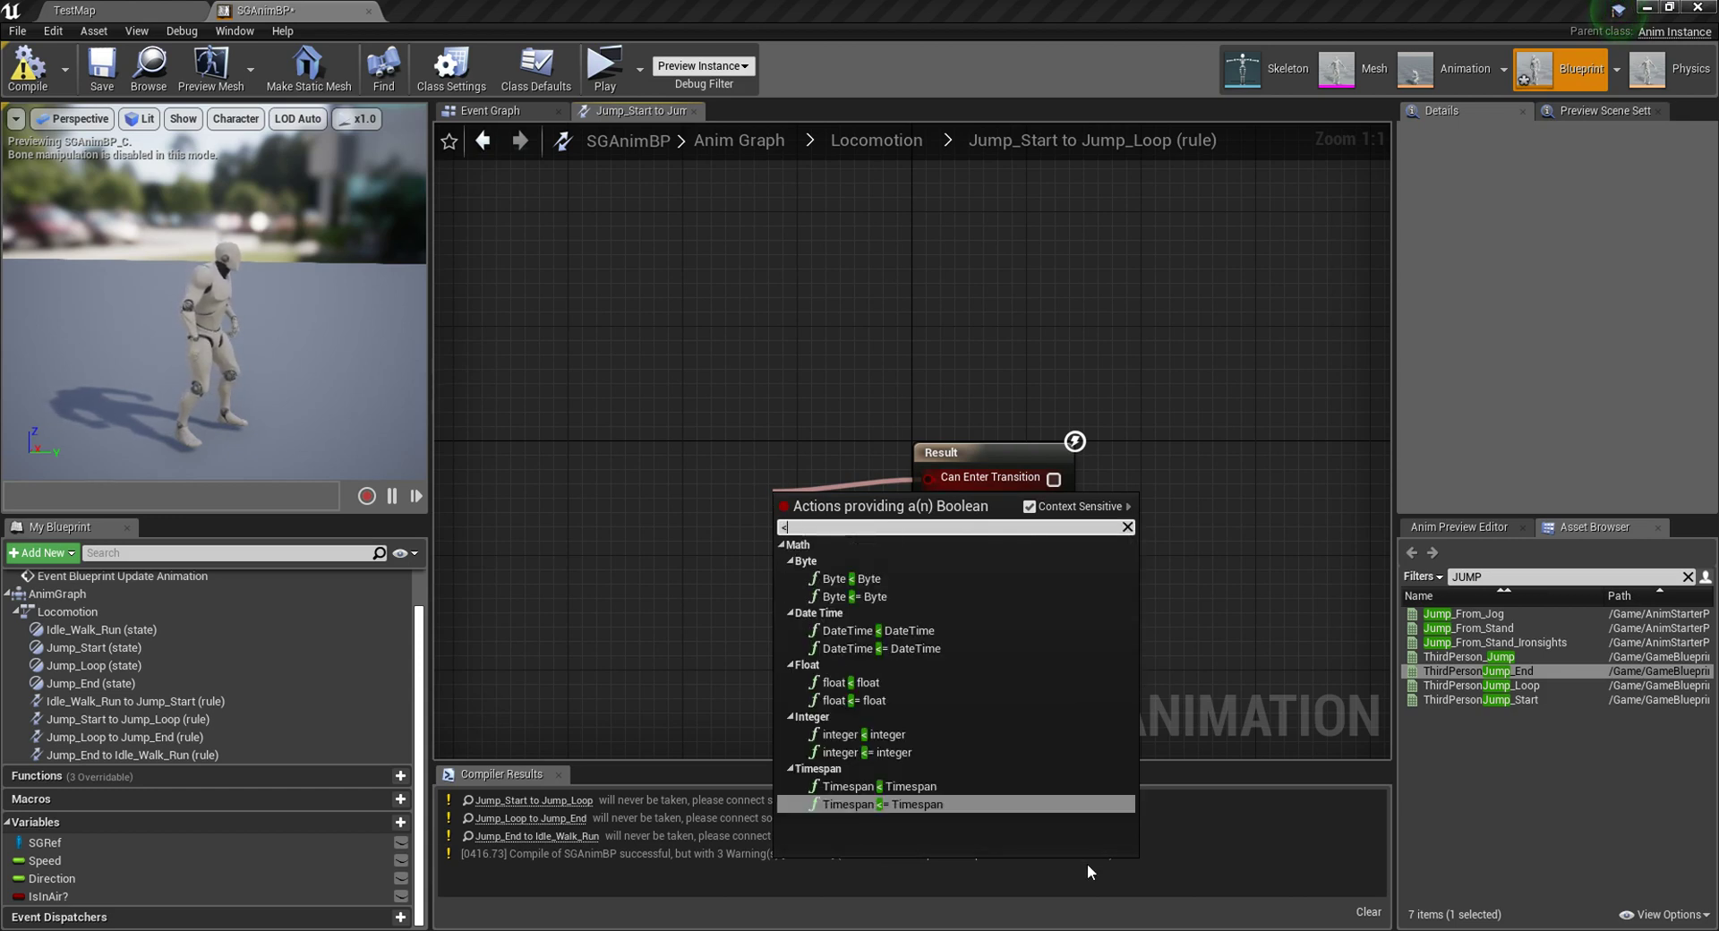
pyautogui.click(864, 734)
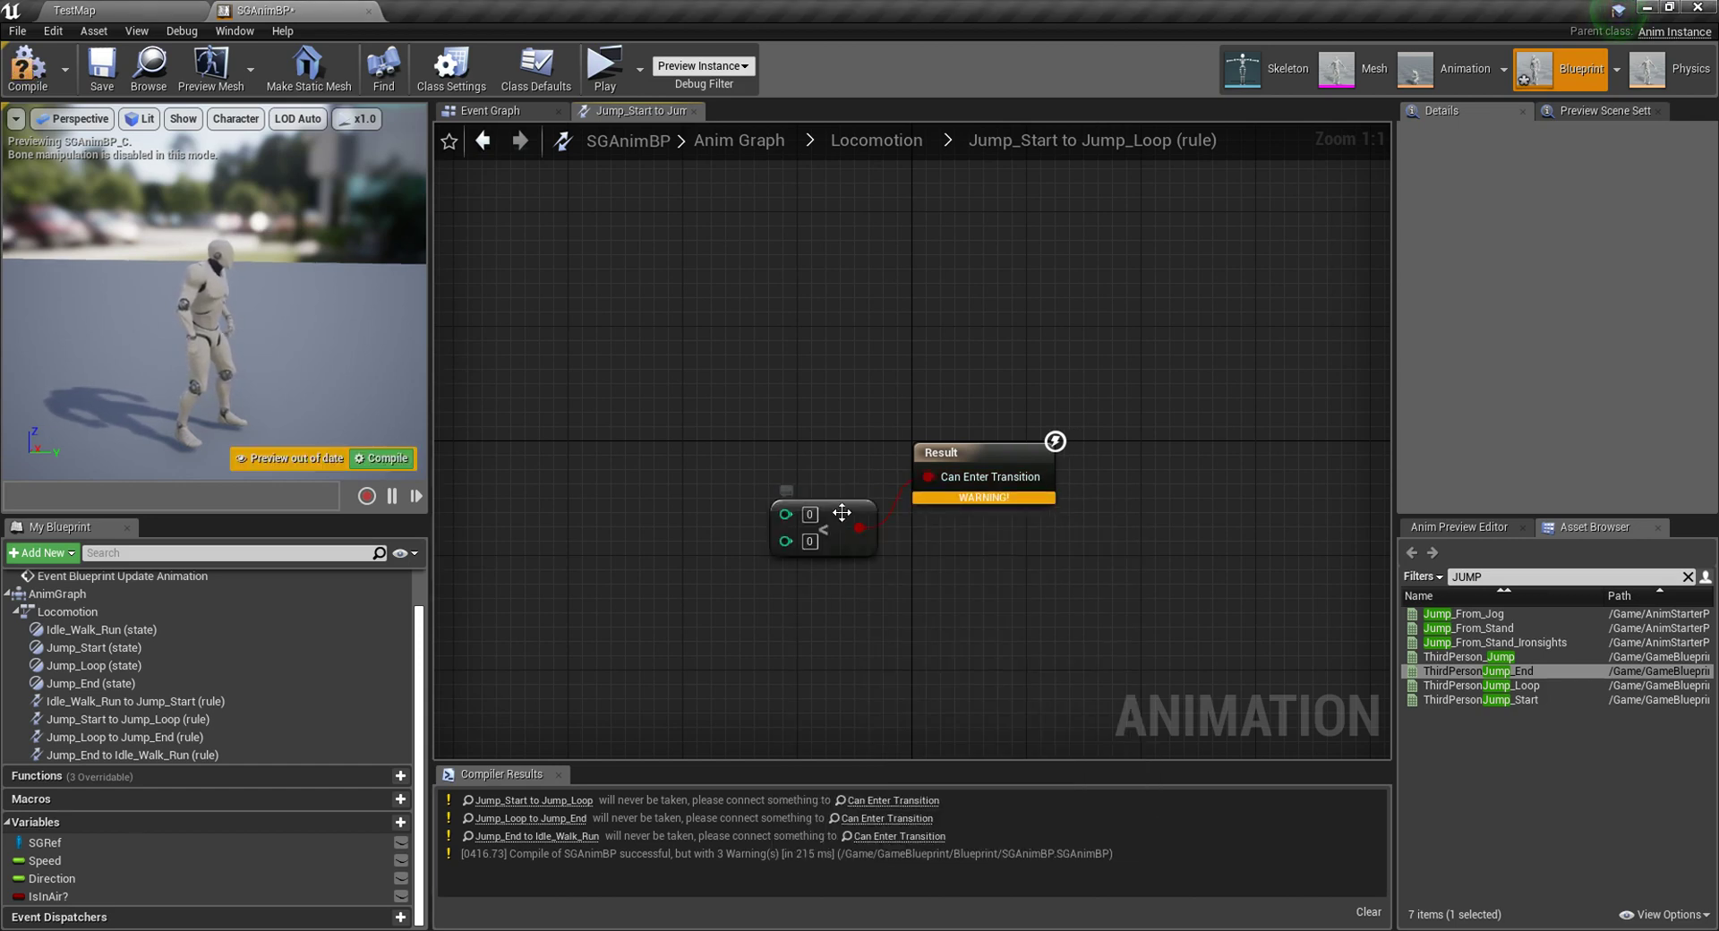
pyautogui.press('Delete')
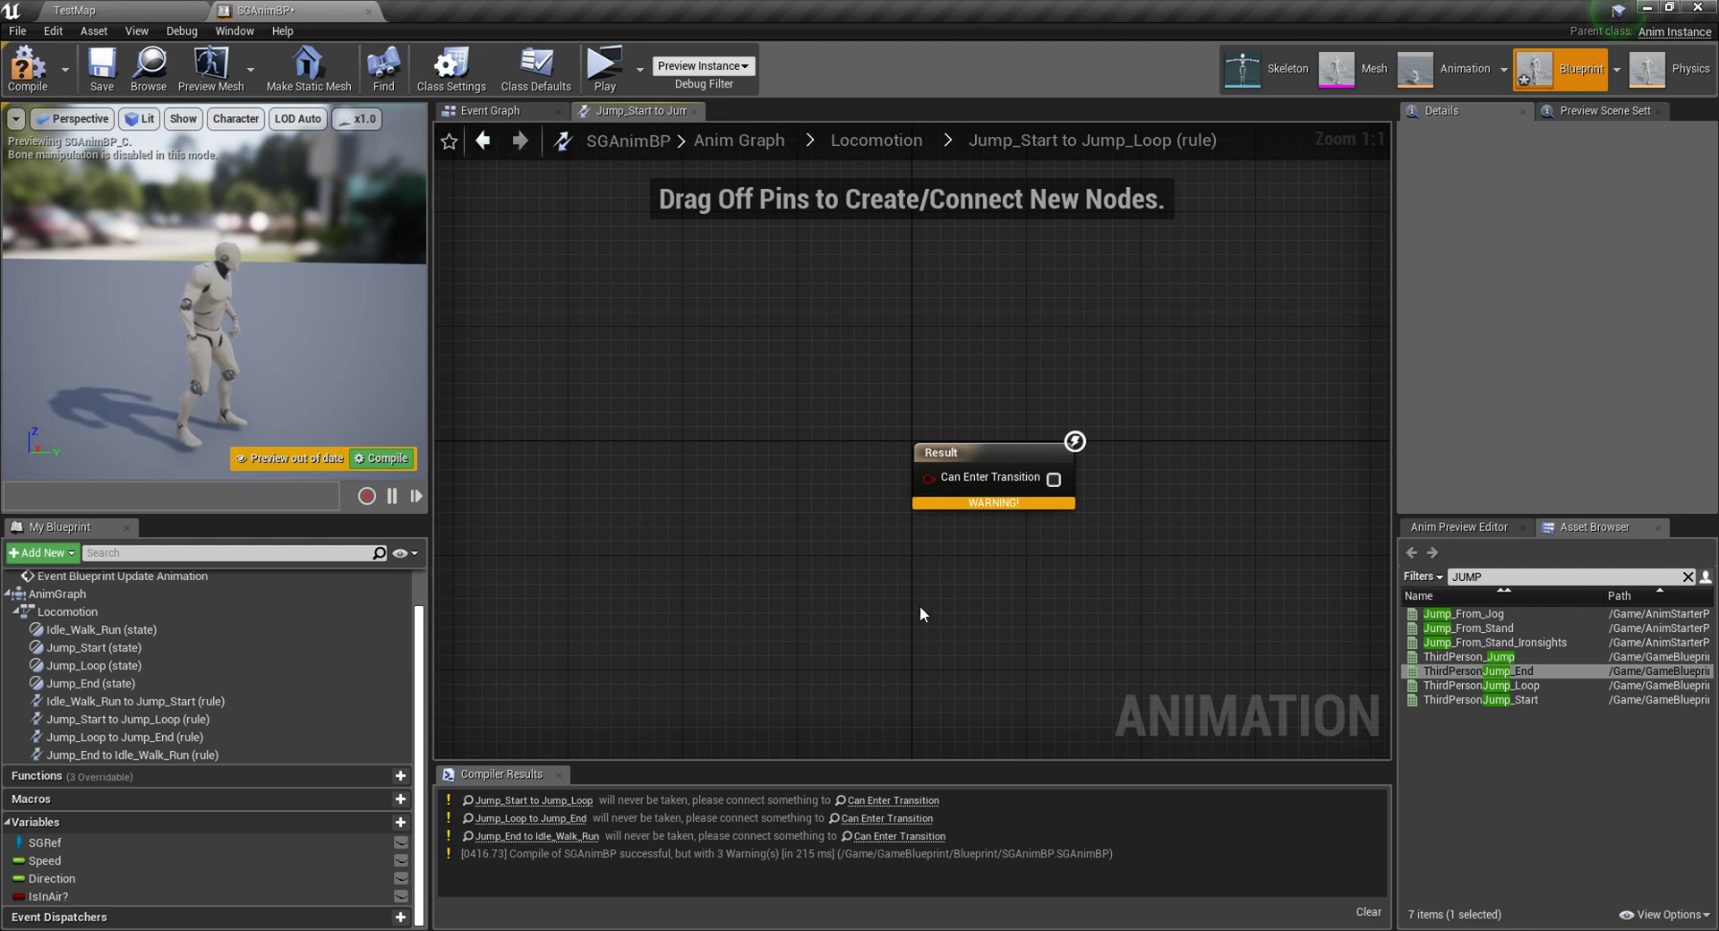
pyautogui.moveTo(800, 483); pyautogui.dragTo(801, 484)
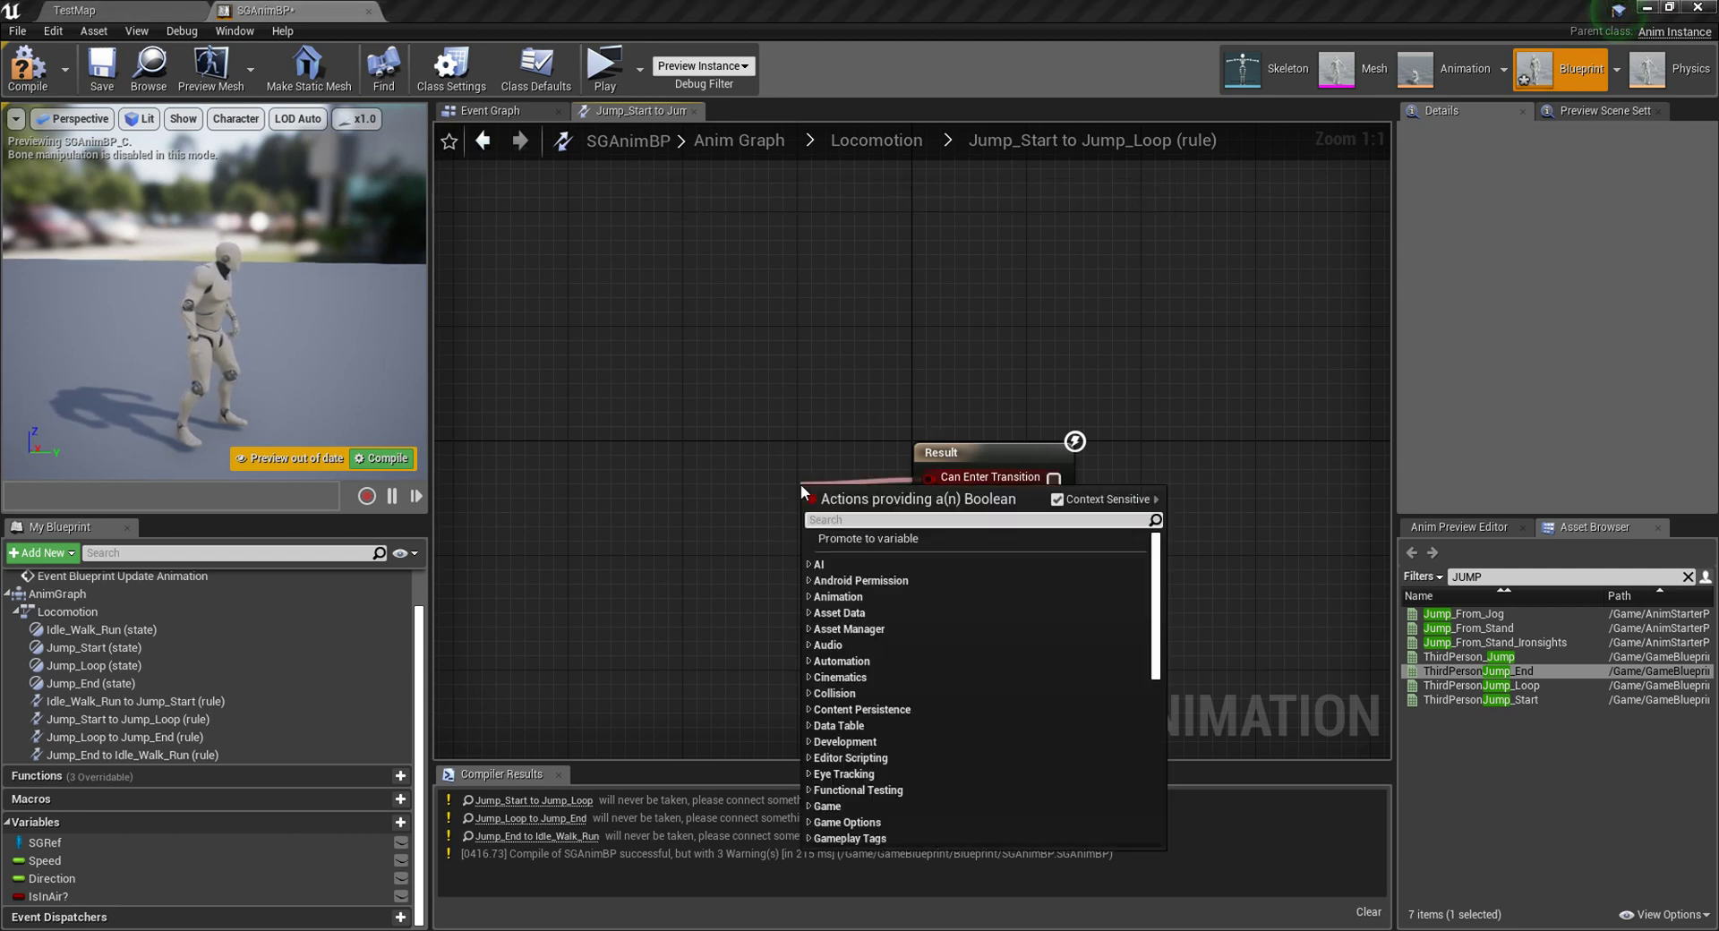
pyautogui.write('<')
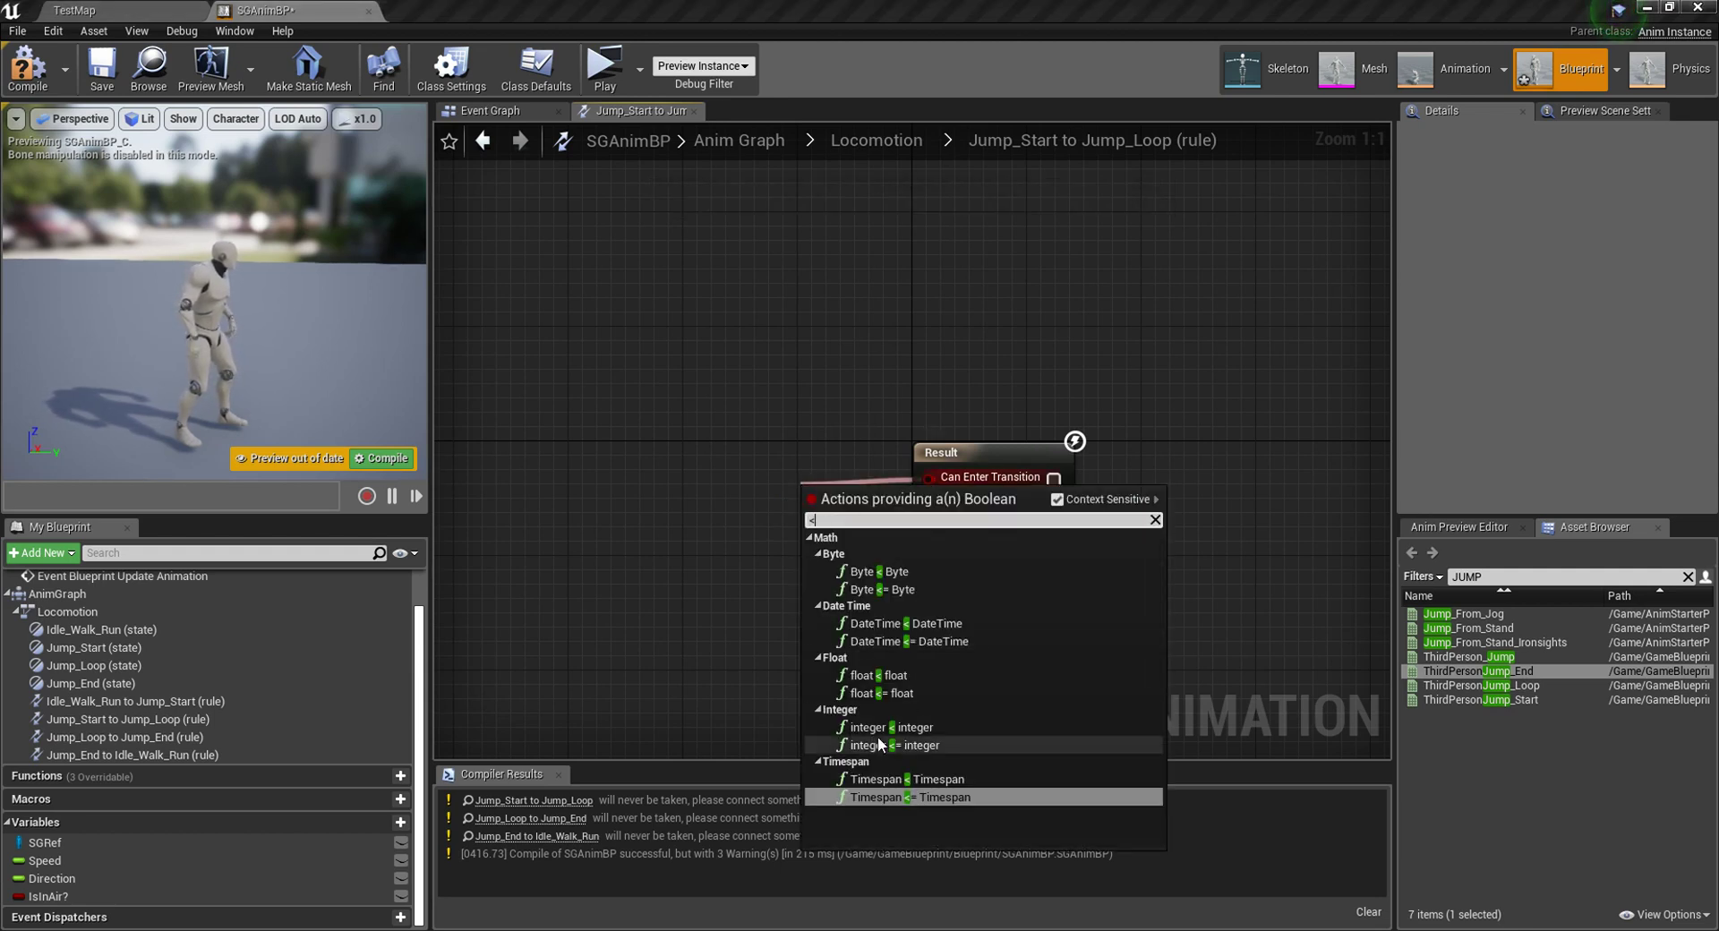
pyautogui.click(882, 676)
pyautogui.moveTo(872, 492); pyautogui.dragTo(857, 493)
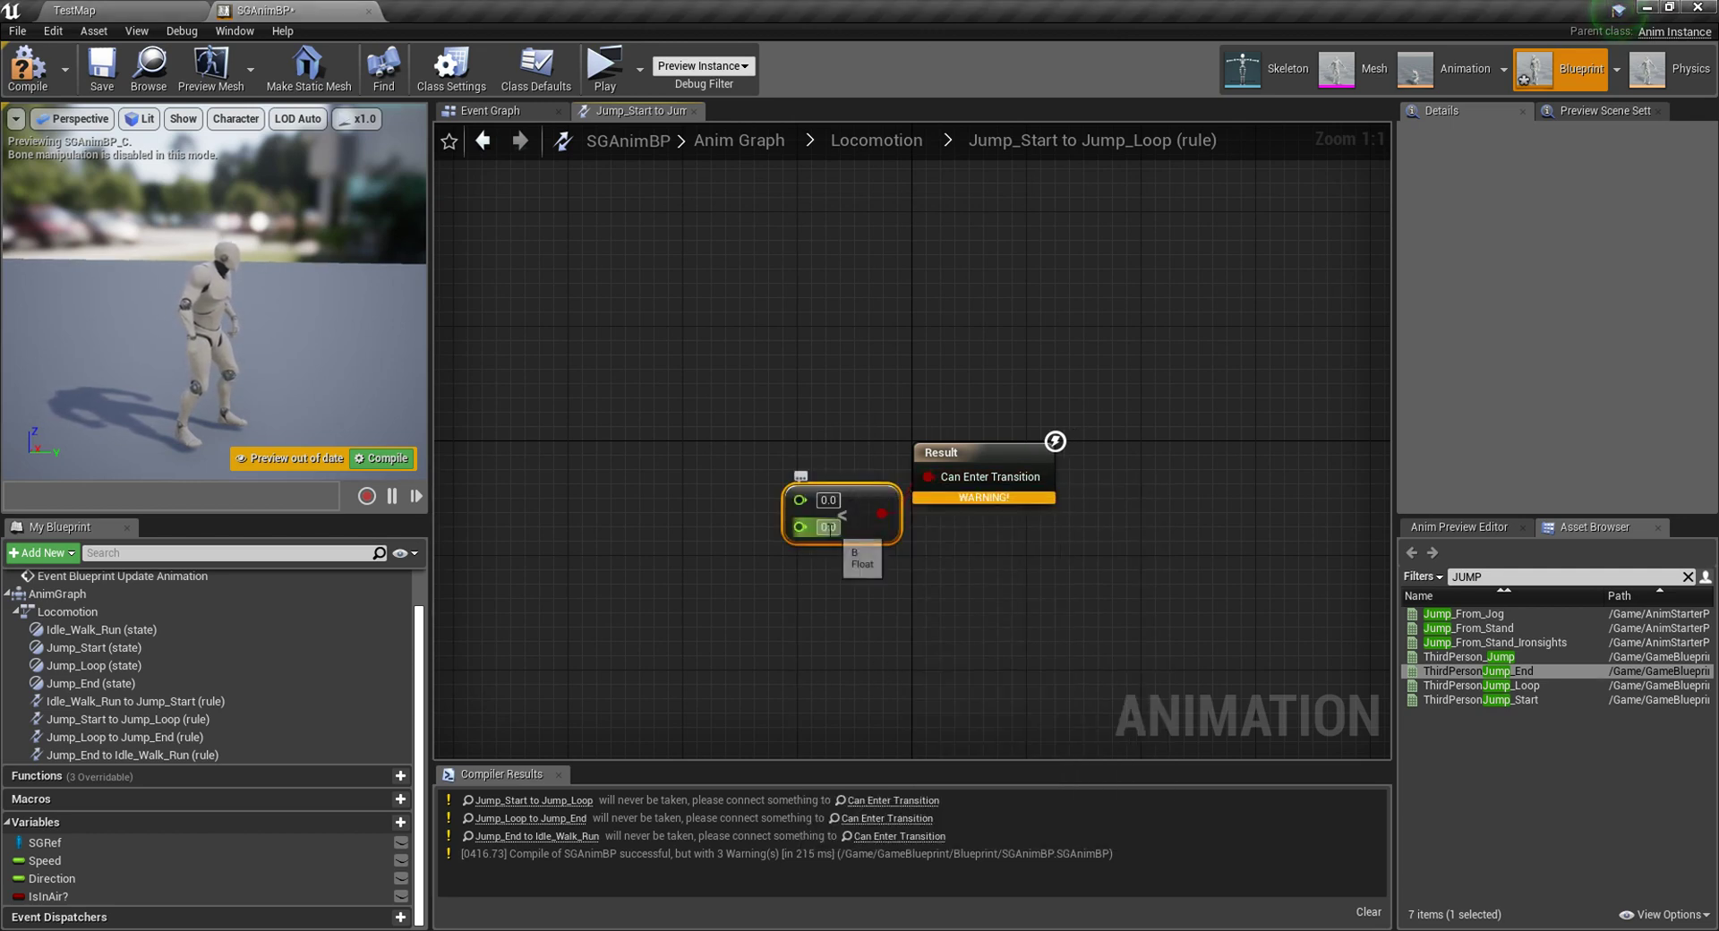
pyautogui.click(828, 526)
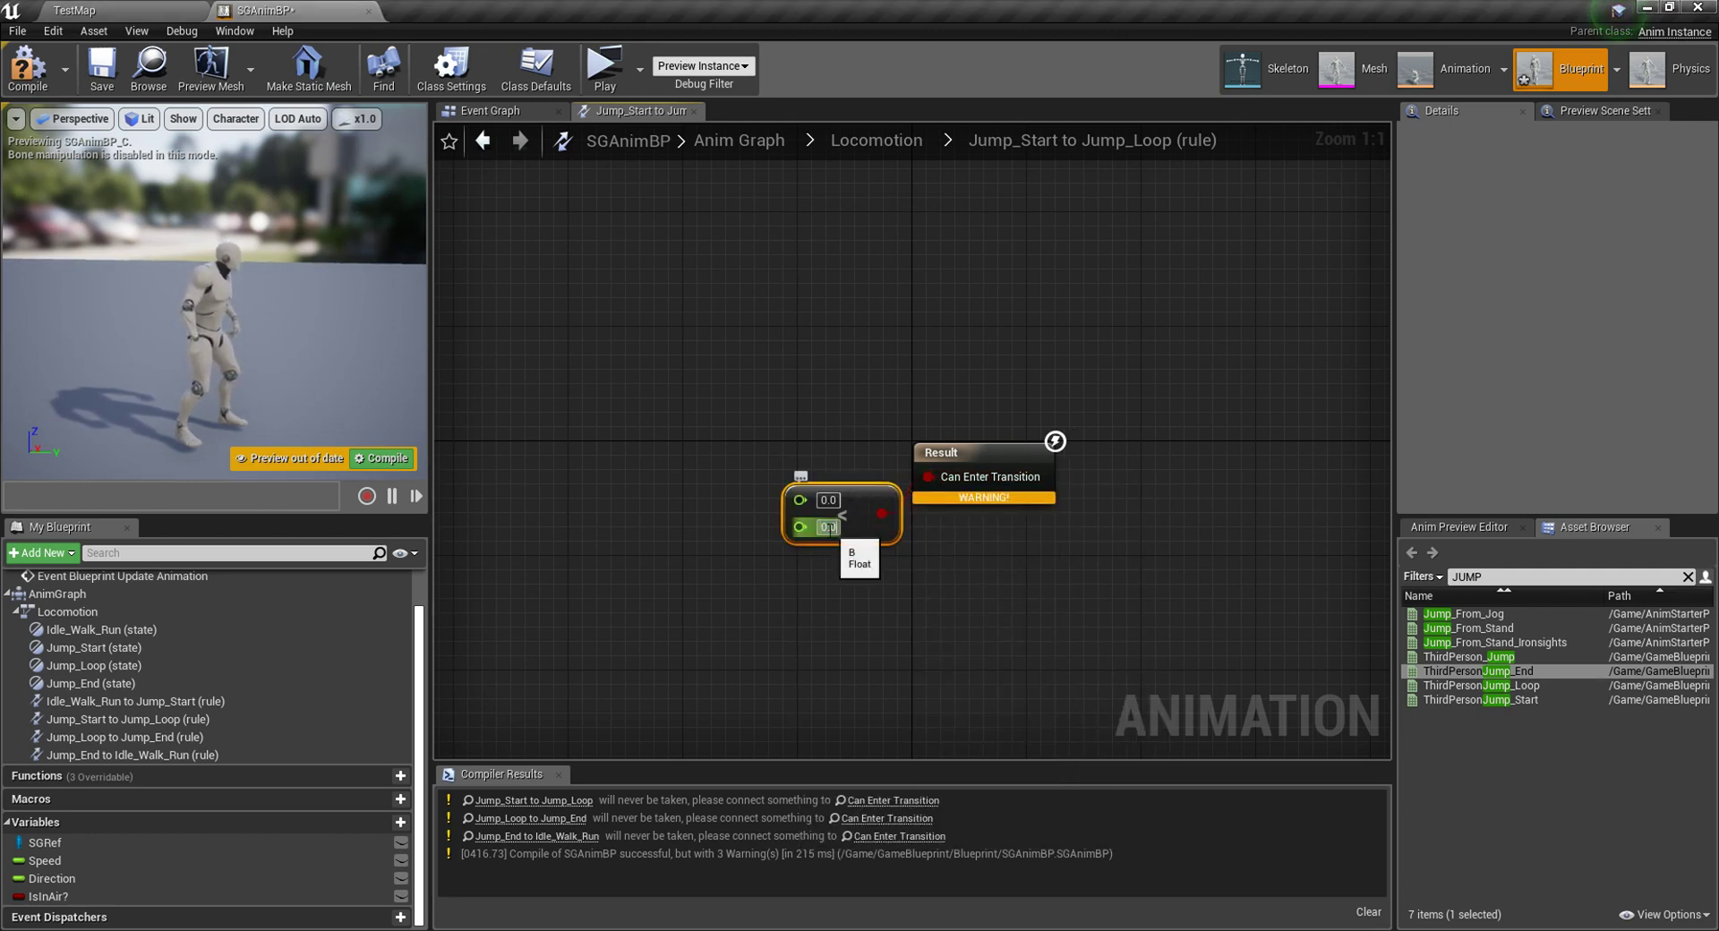
pyautogui.write('0.2')
# Step: Plug ThirdPersonJump_Start's Time Remaining (ratio) into the comparison's A and compile
pyautogui.moveTo(842, 523); pyautogui.dragTo(1050, 640, button='right')
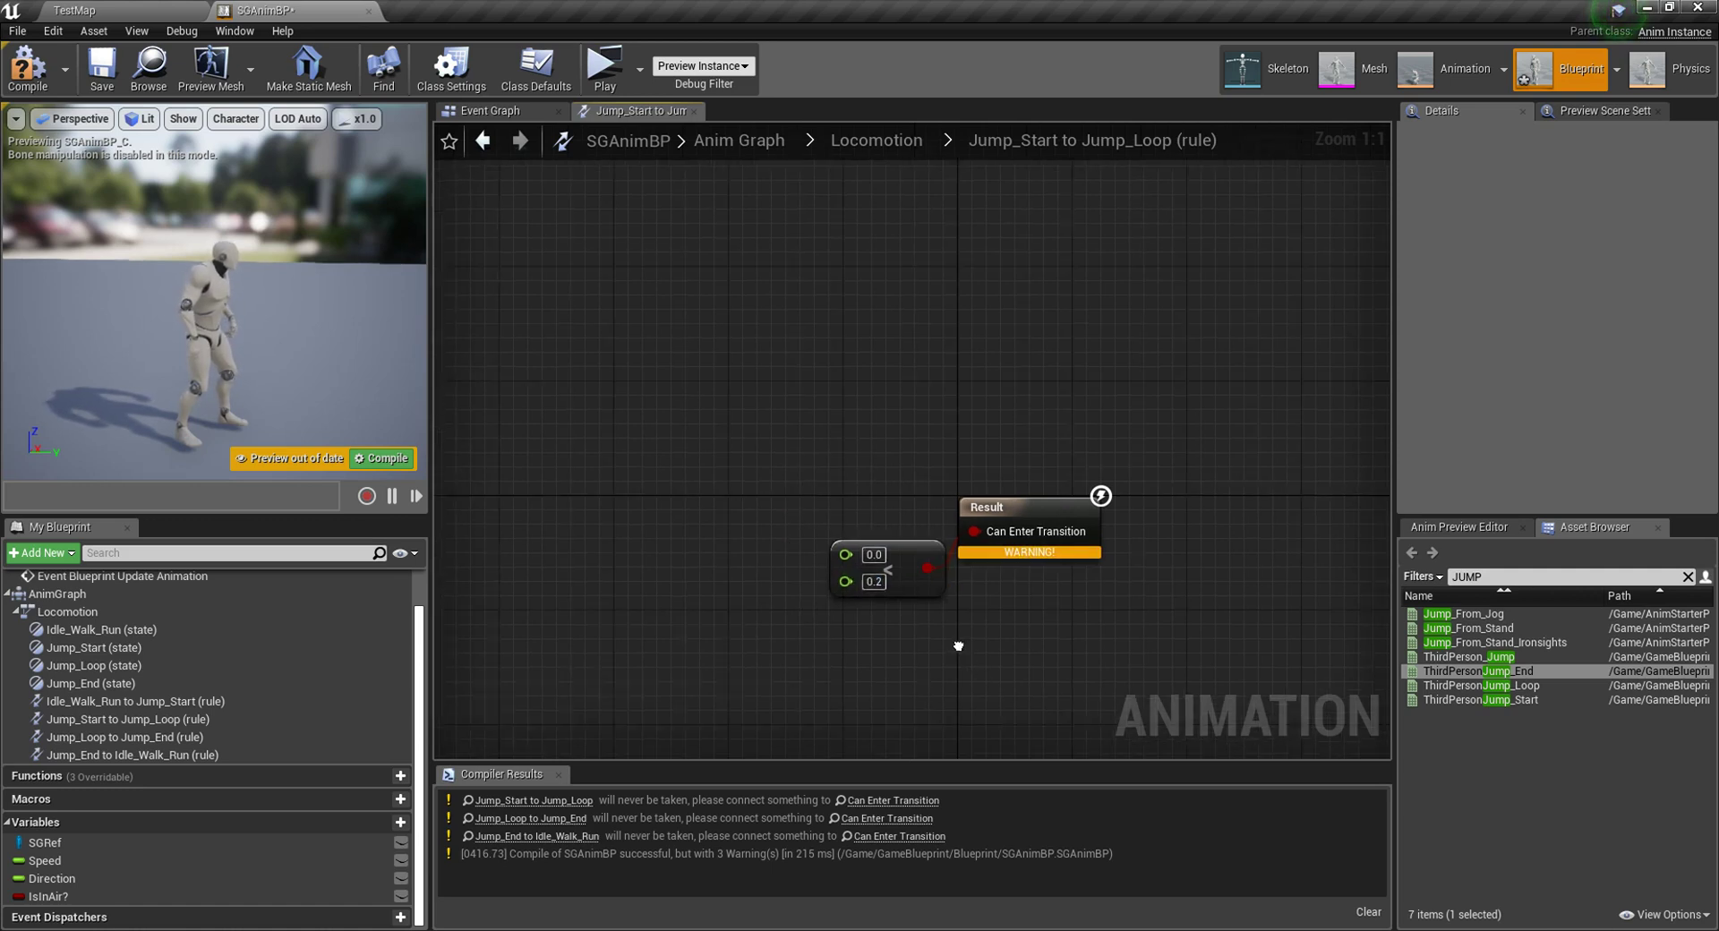
pyautogui.moveTo(1008, 616); pyautogui.dragTo(776, 467)
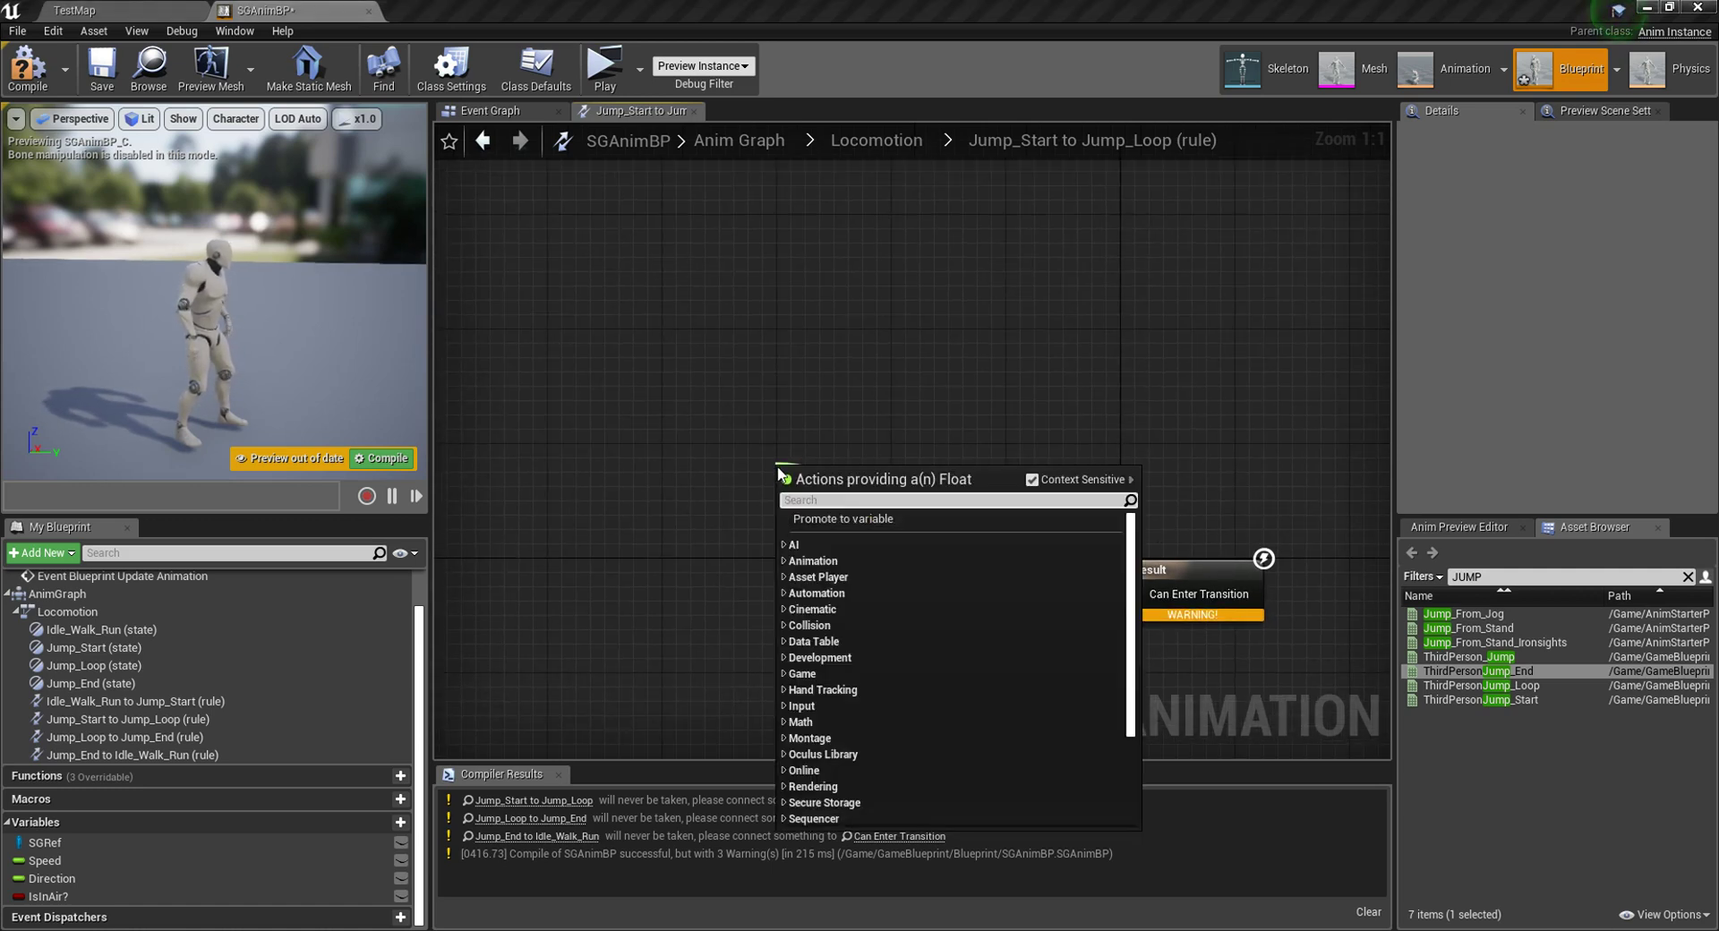
pyautogui.write('ratio')
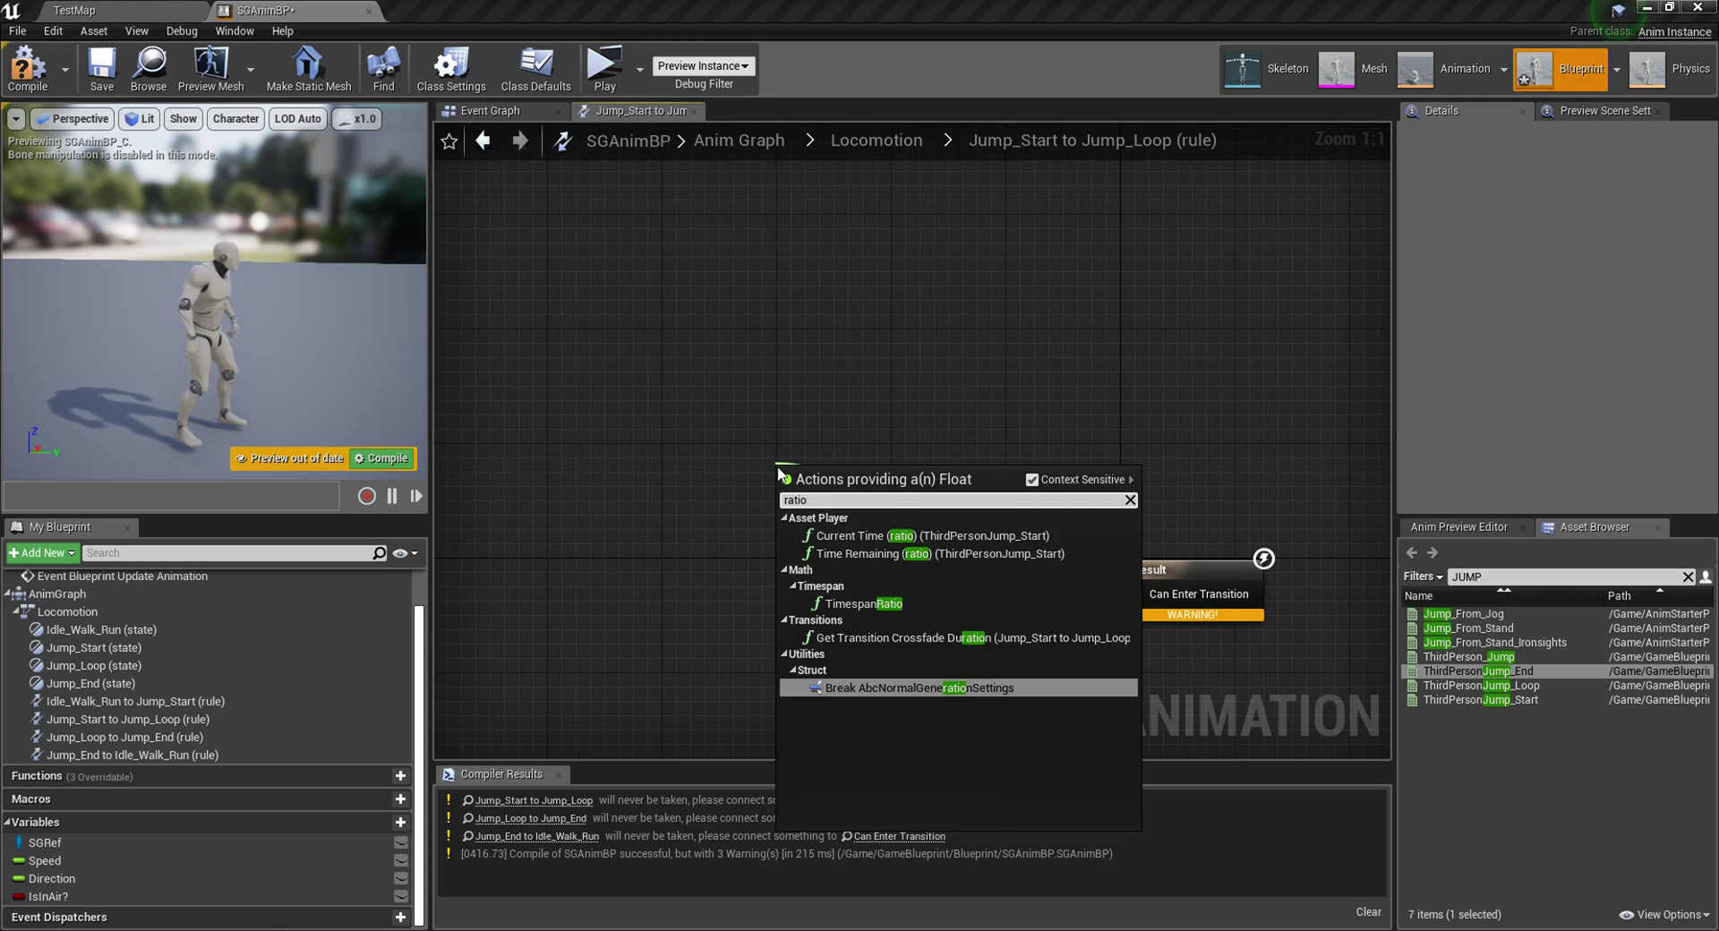
pyautogui.write('n')
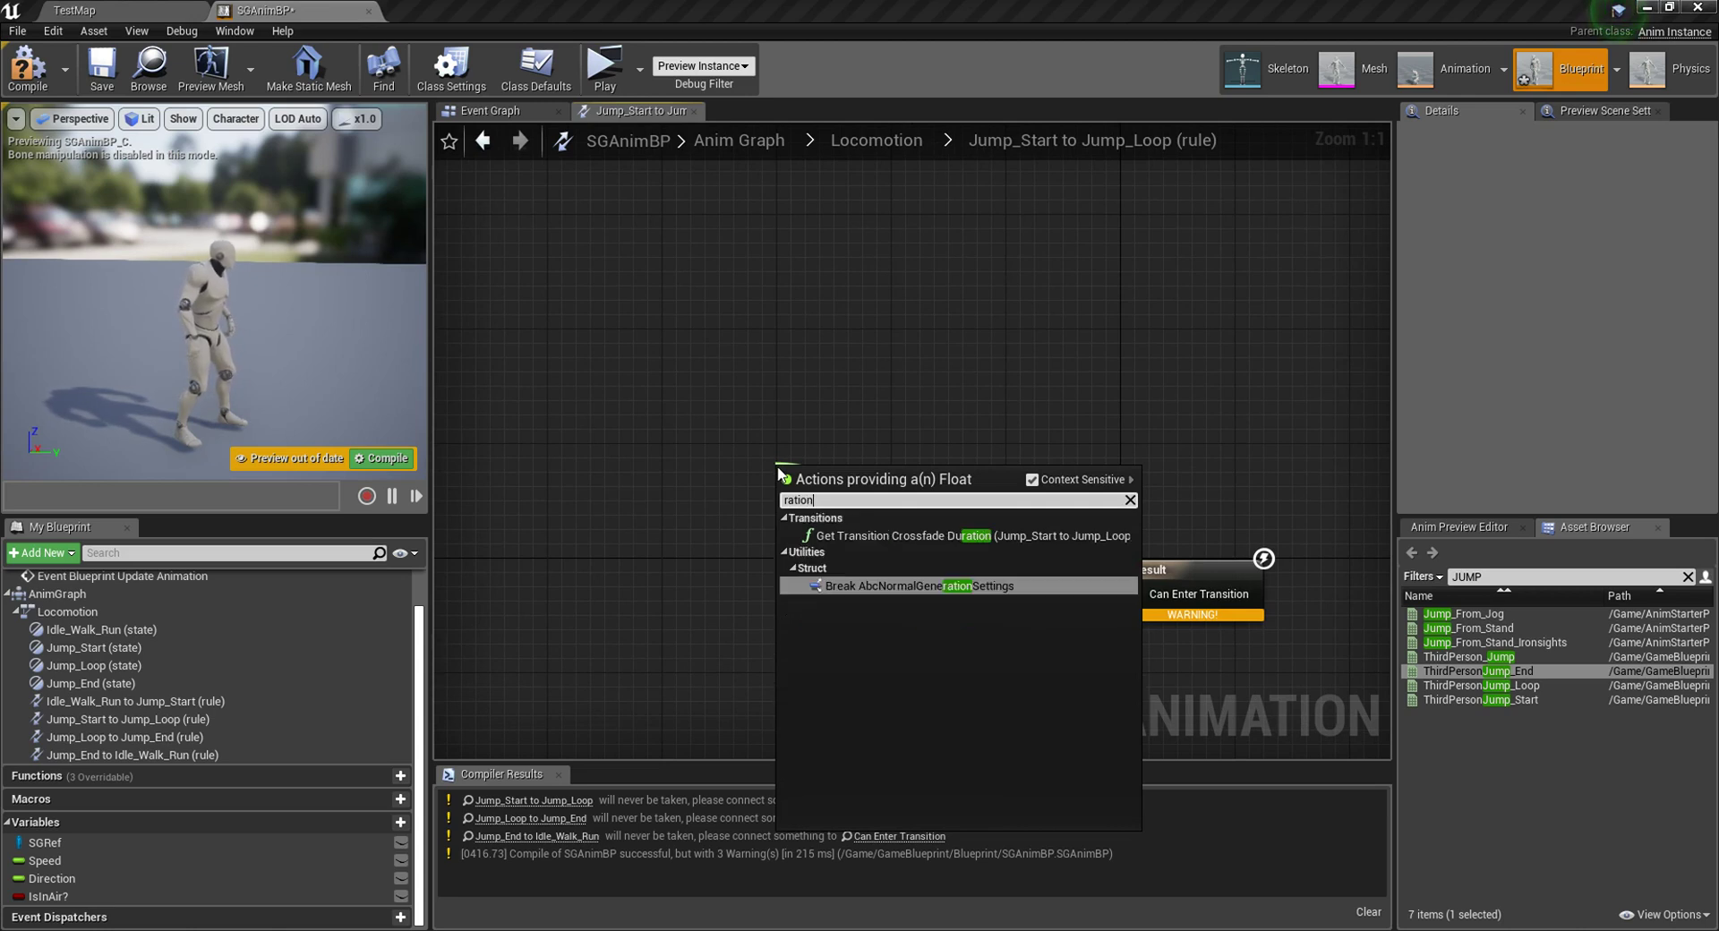
pyautogui.press('BackSpace')
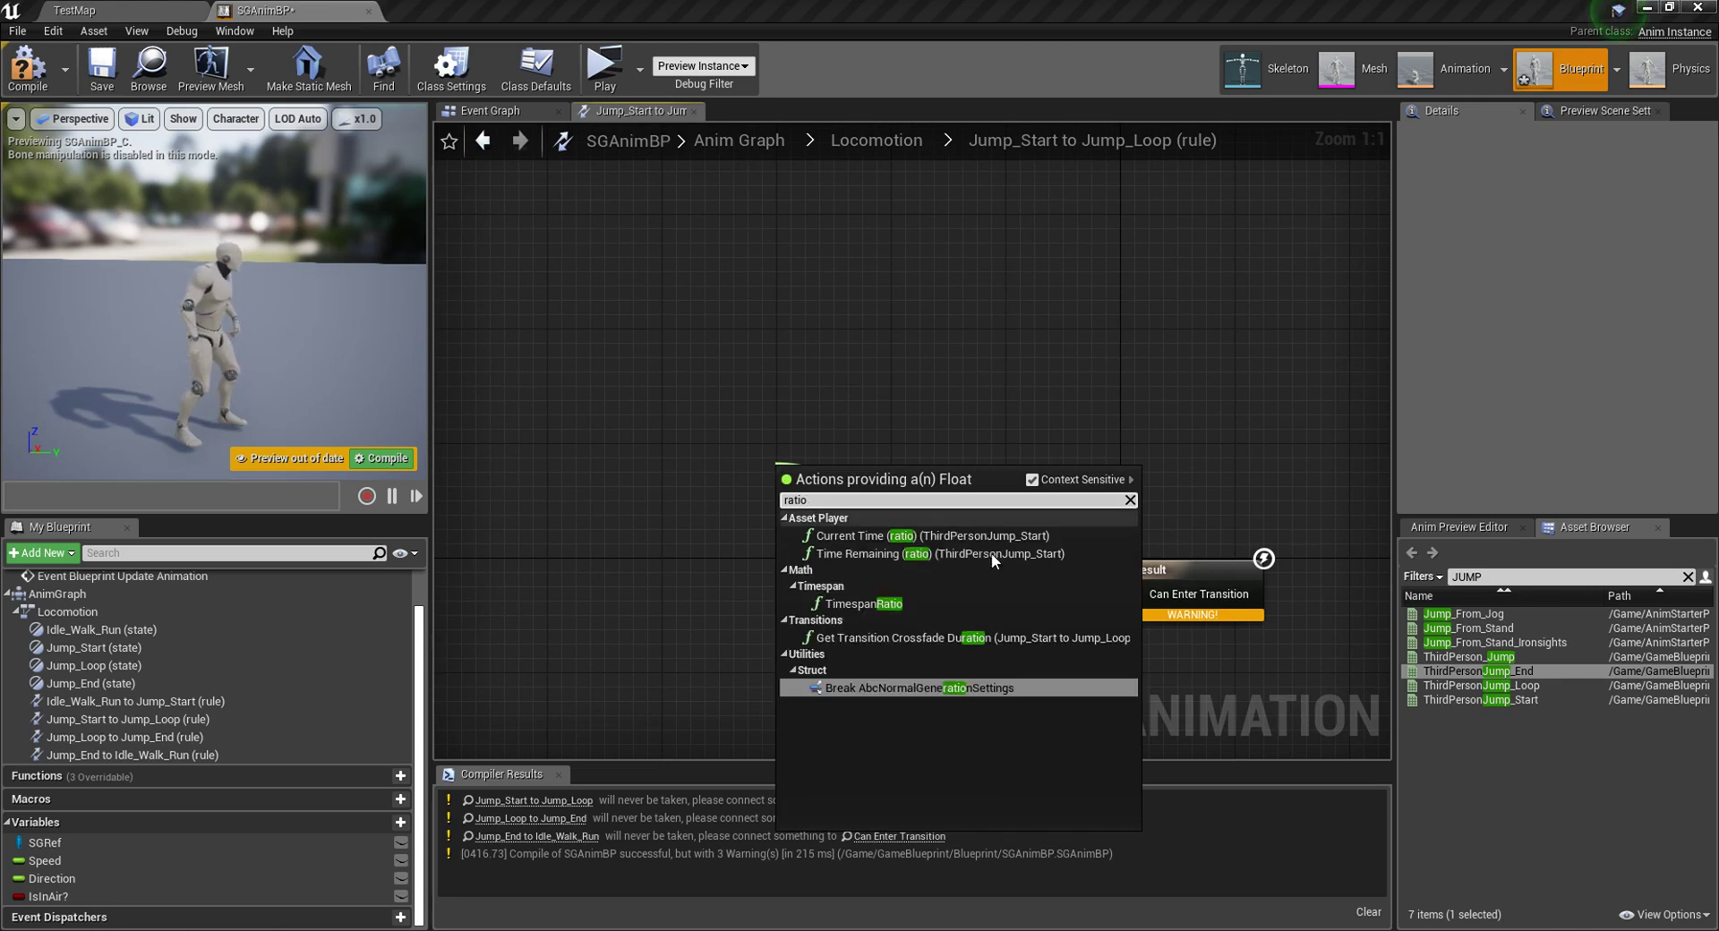
pyautogui.click(888, 555)
pyautogui.moveTo(986, 495); pyautogui.dragTo(785, 581)
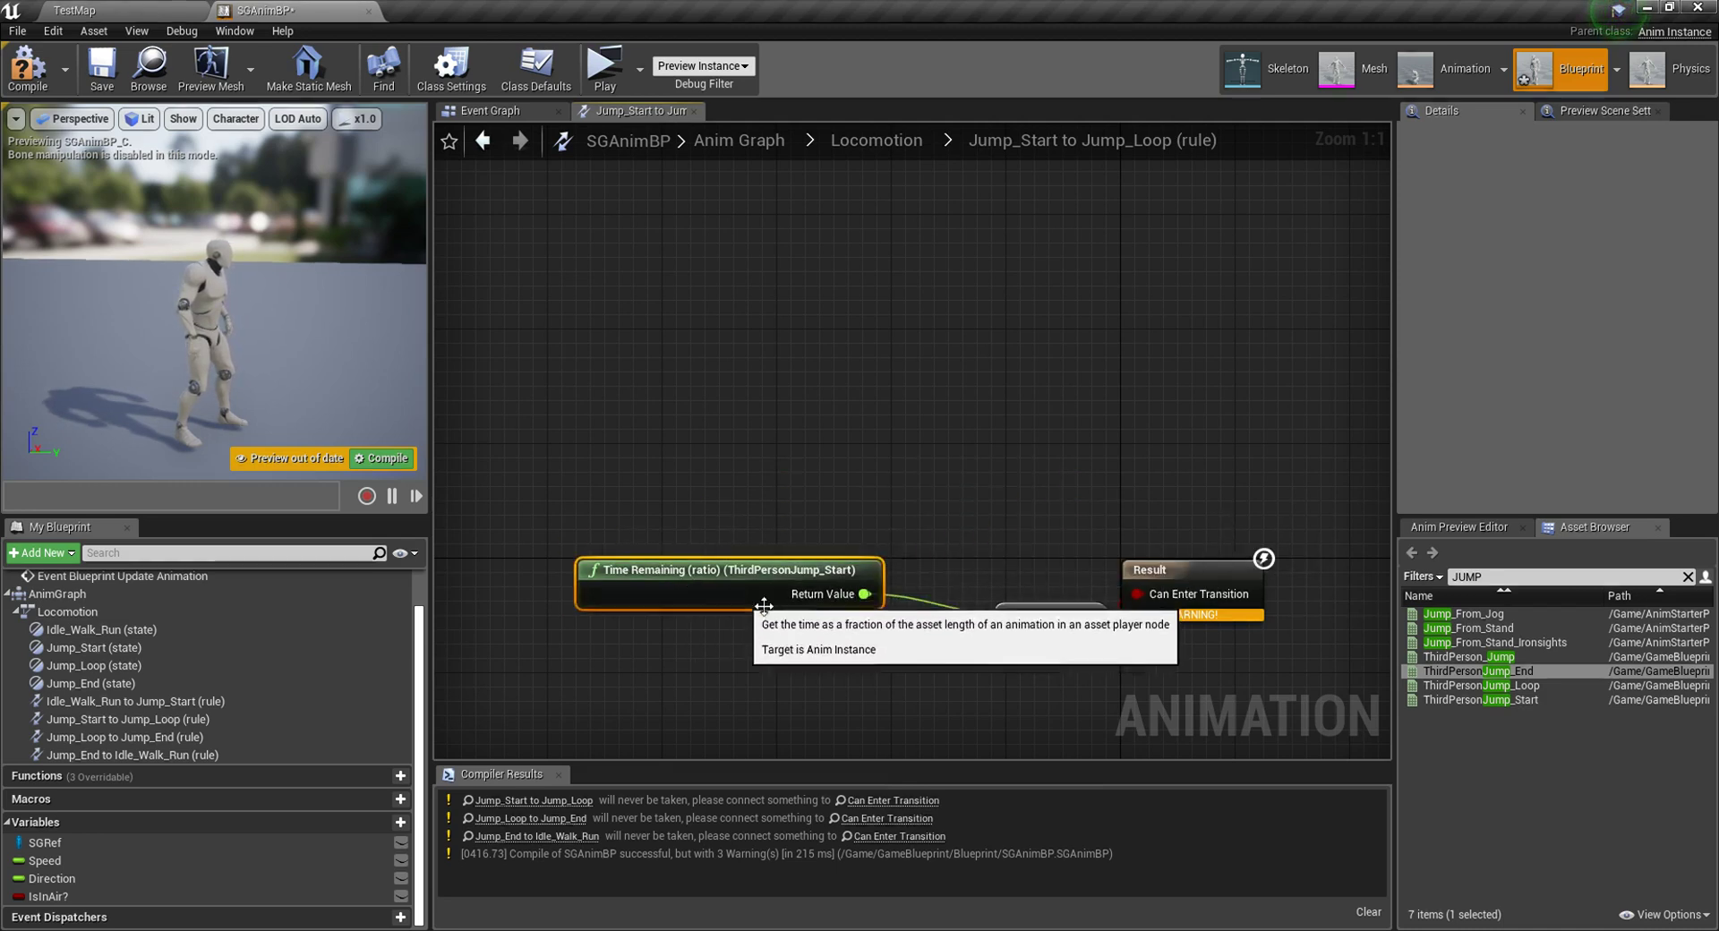
pyautogui.click(26, 67)
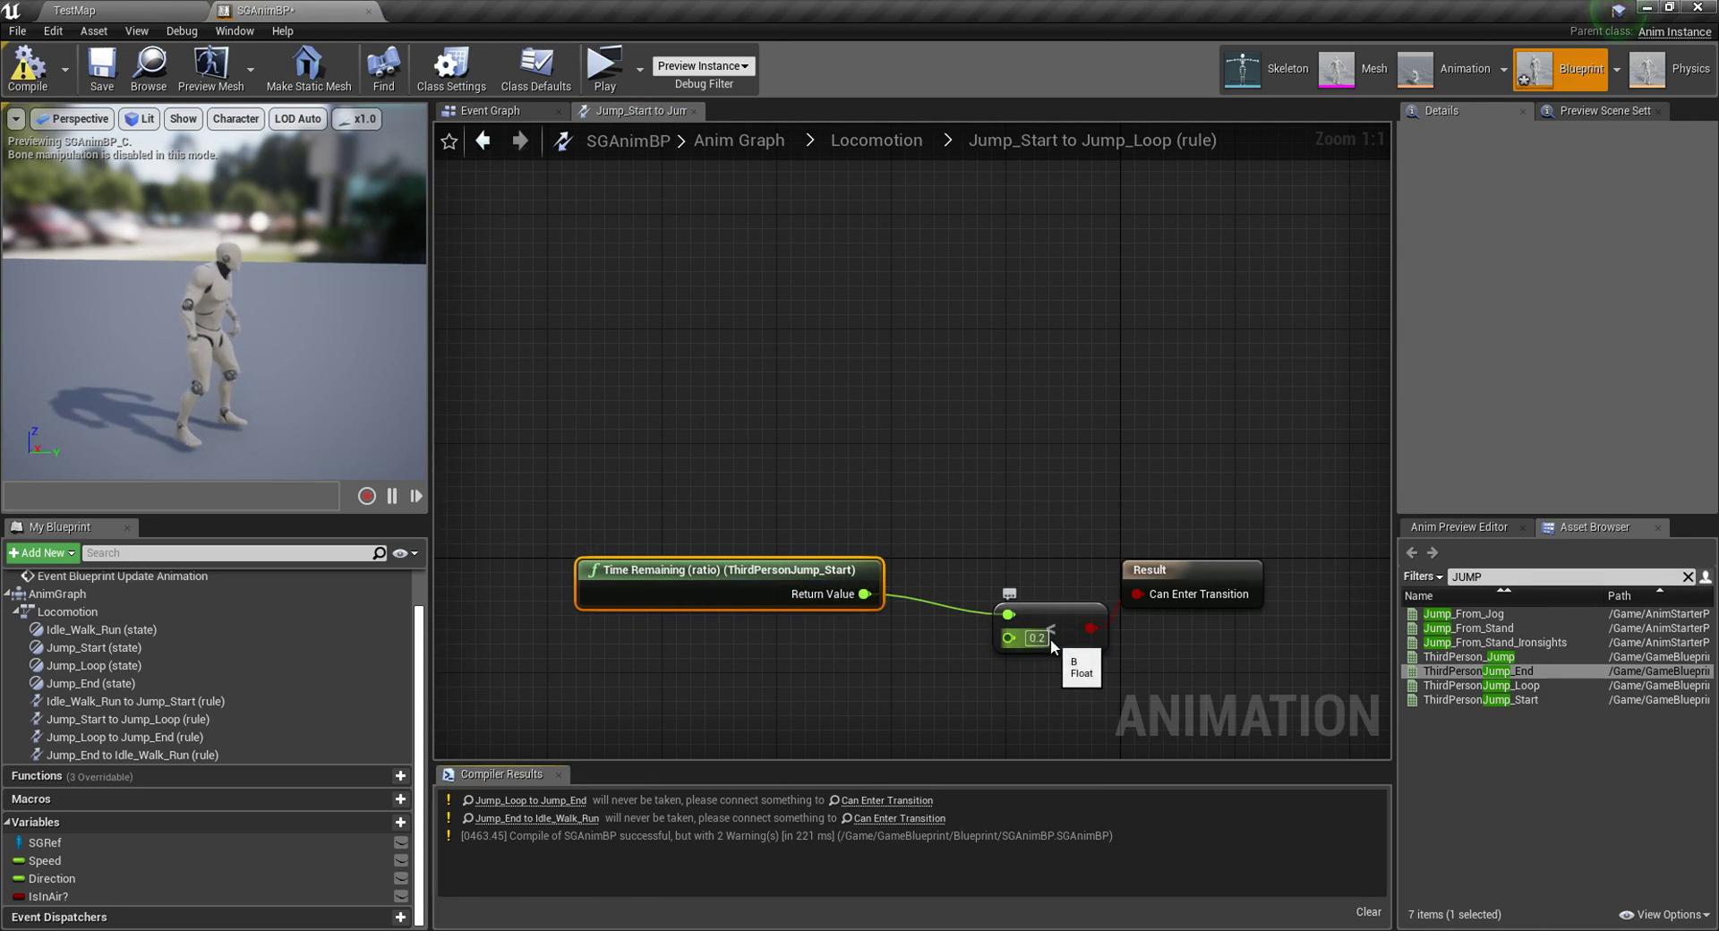
pyautogui.moveTo(1067, 638)
pyautogui.mouseDown()
pyautogui.moveTo(1052, 608)
pyautogui.moveTo(1052, 623)
pyautogui.mouseUp()
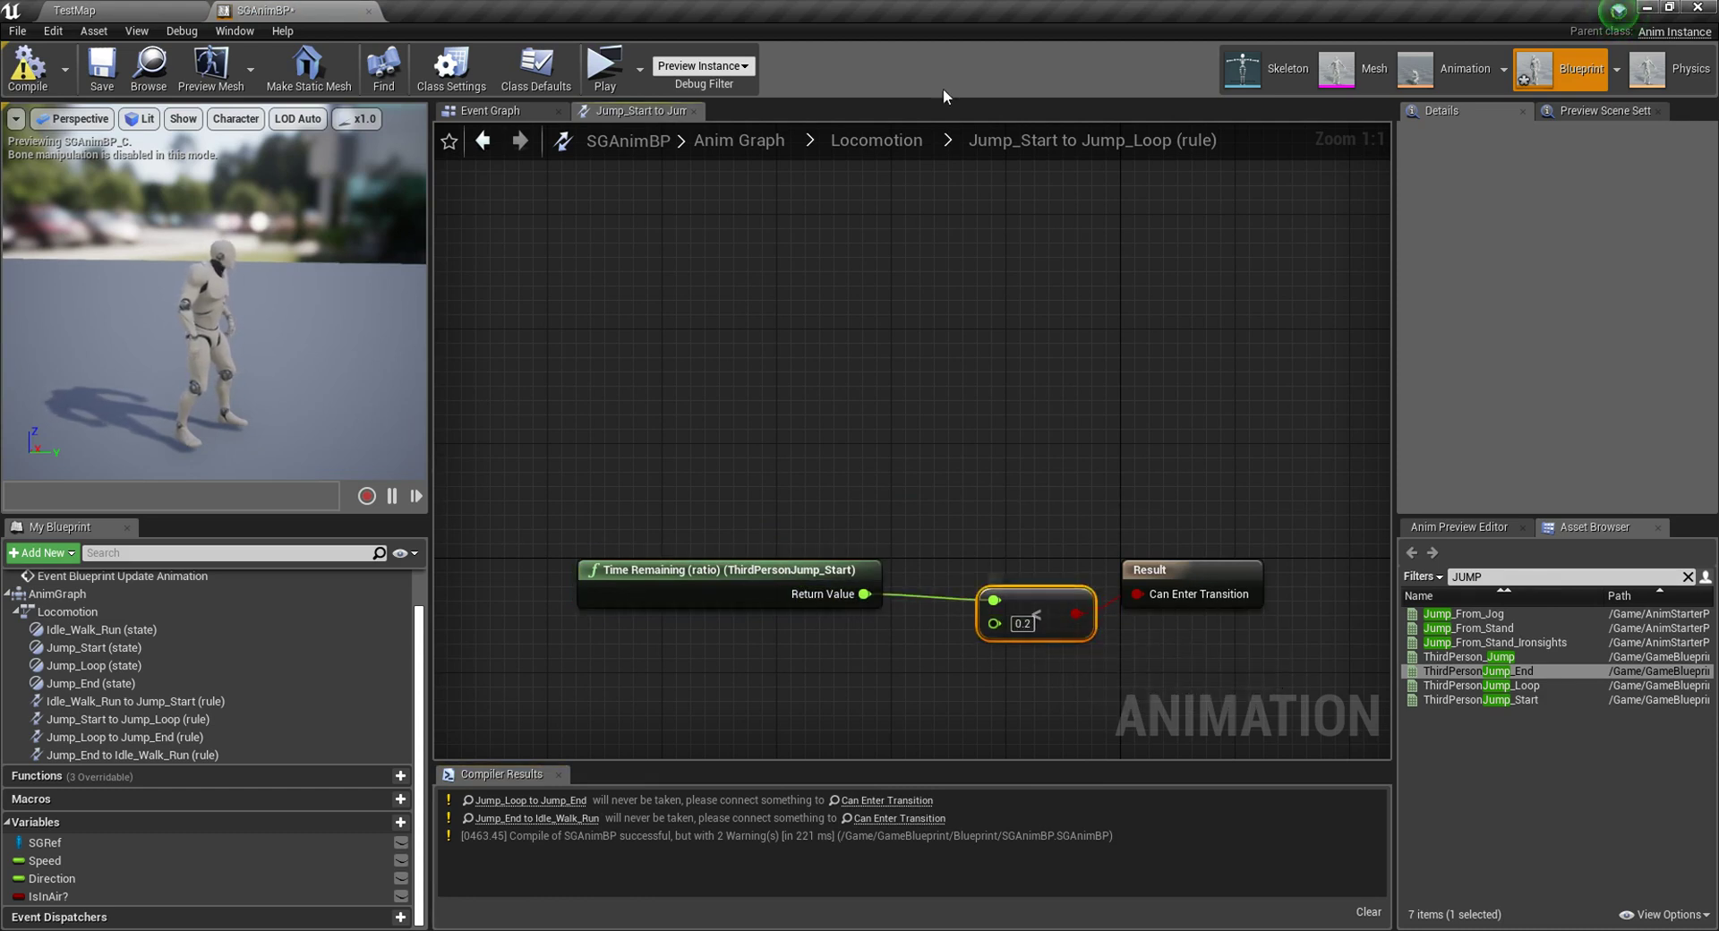
# Step: Check the Jump_Loop state's animation and recentre the Locomotion graph
pyautogui.click(874, 136)
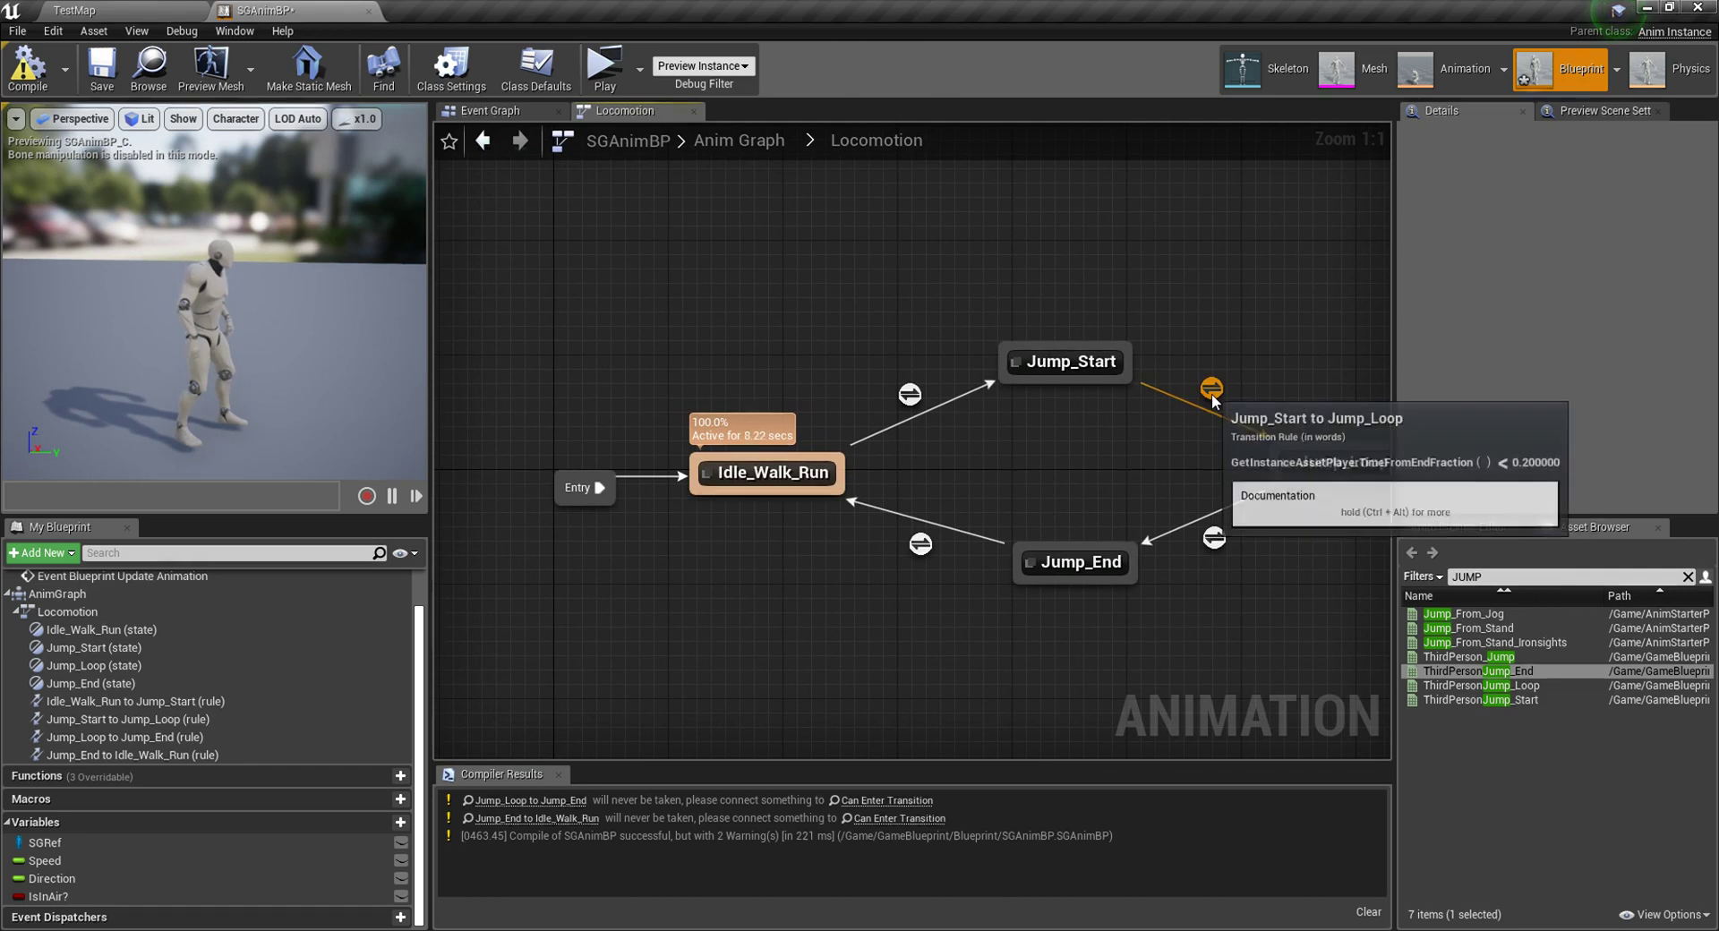
pyautogui.moveTo(1339, 485); pyautogui.dragTo(1038, 512, button='right')
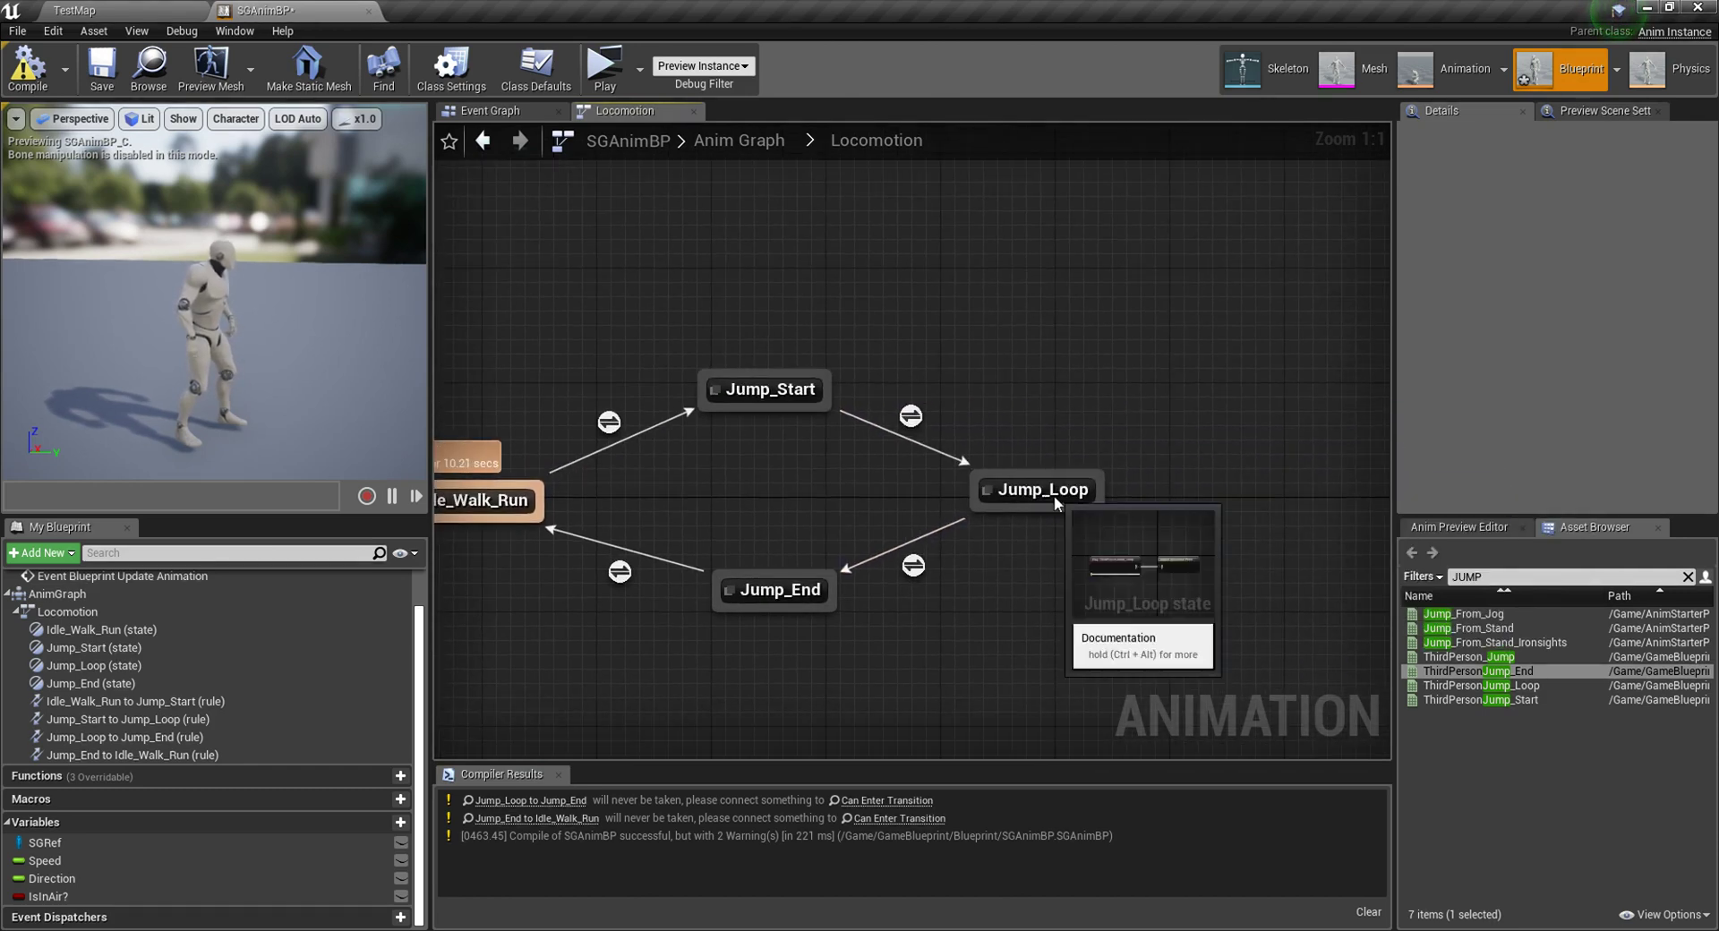
pyautogui.doubleClick(1055, 496)
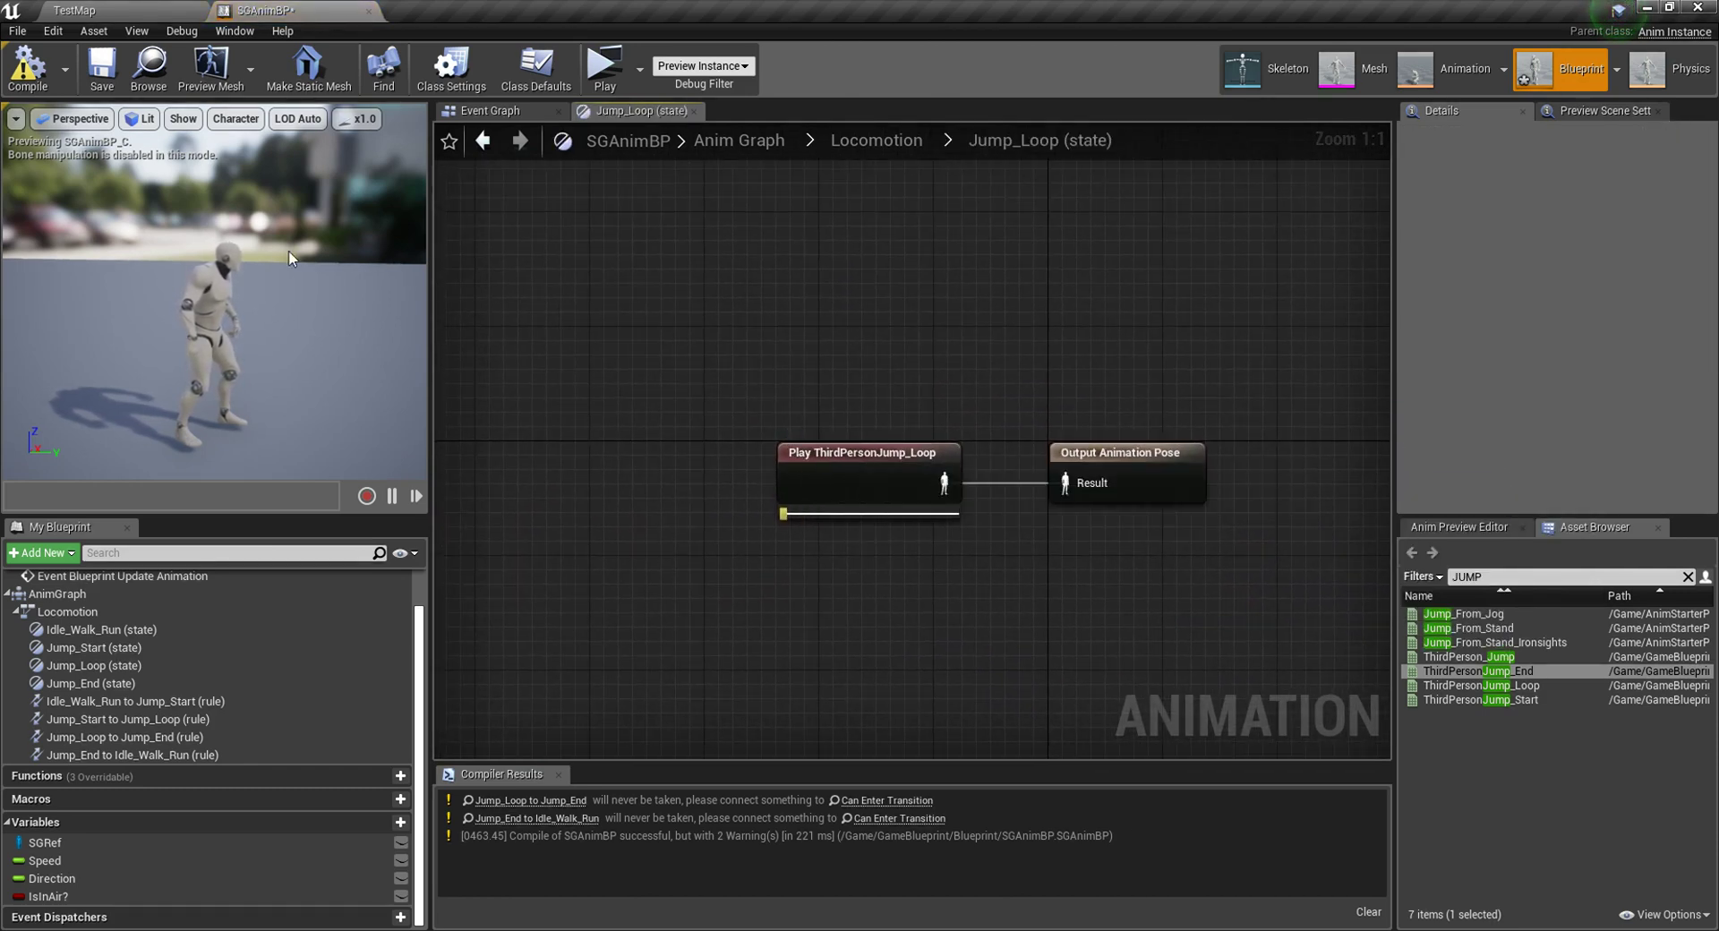
pyautogui.click(877, 140)
pyautogui.moveTo(1092, 355); pyautogui.dragTo(1142, 601, button='right')
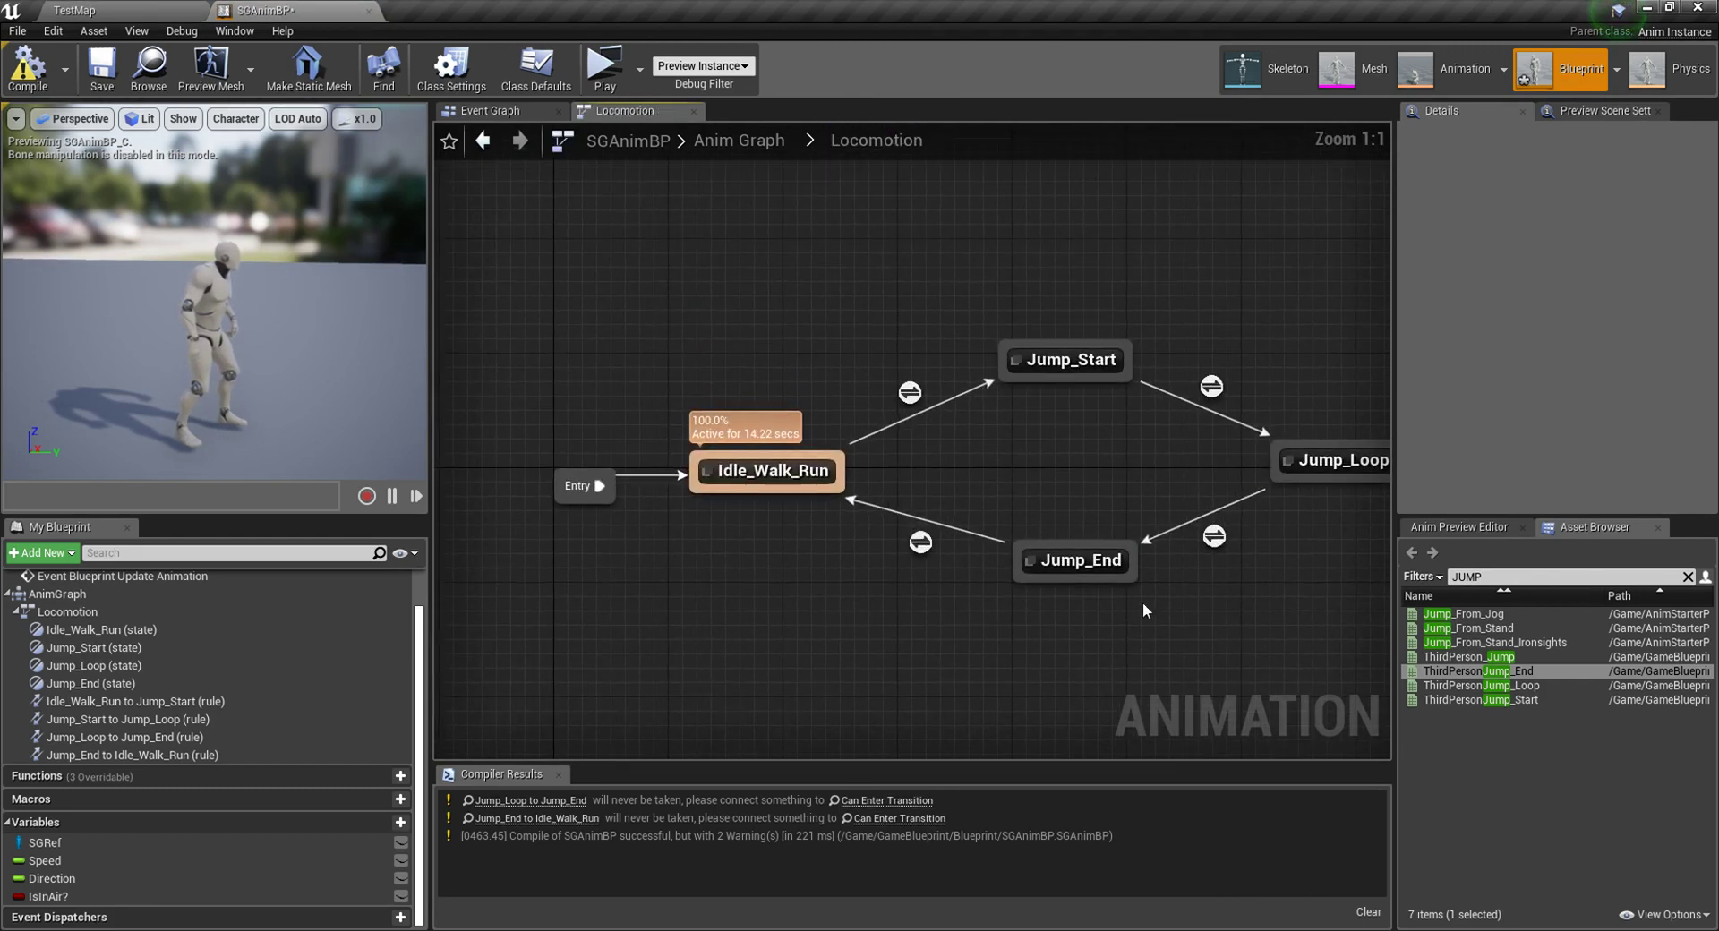
pyautogui.moveTo(1214, 384); pyautogui.dragTo(1053, 383, button='right')
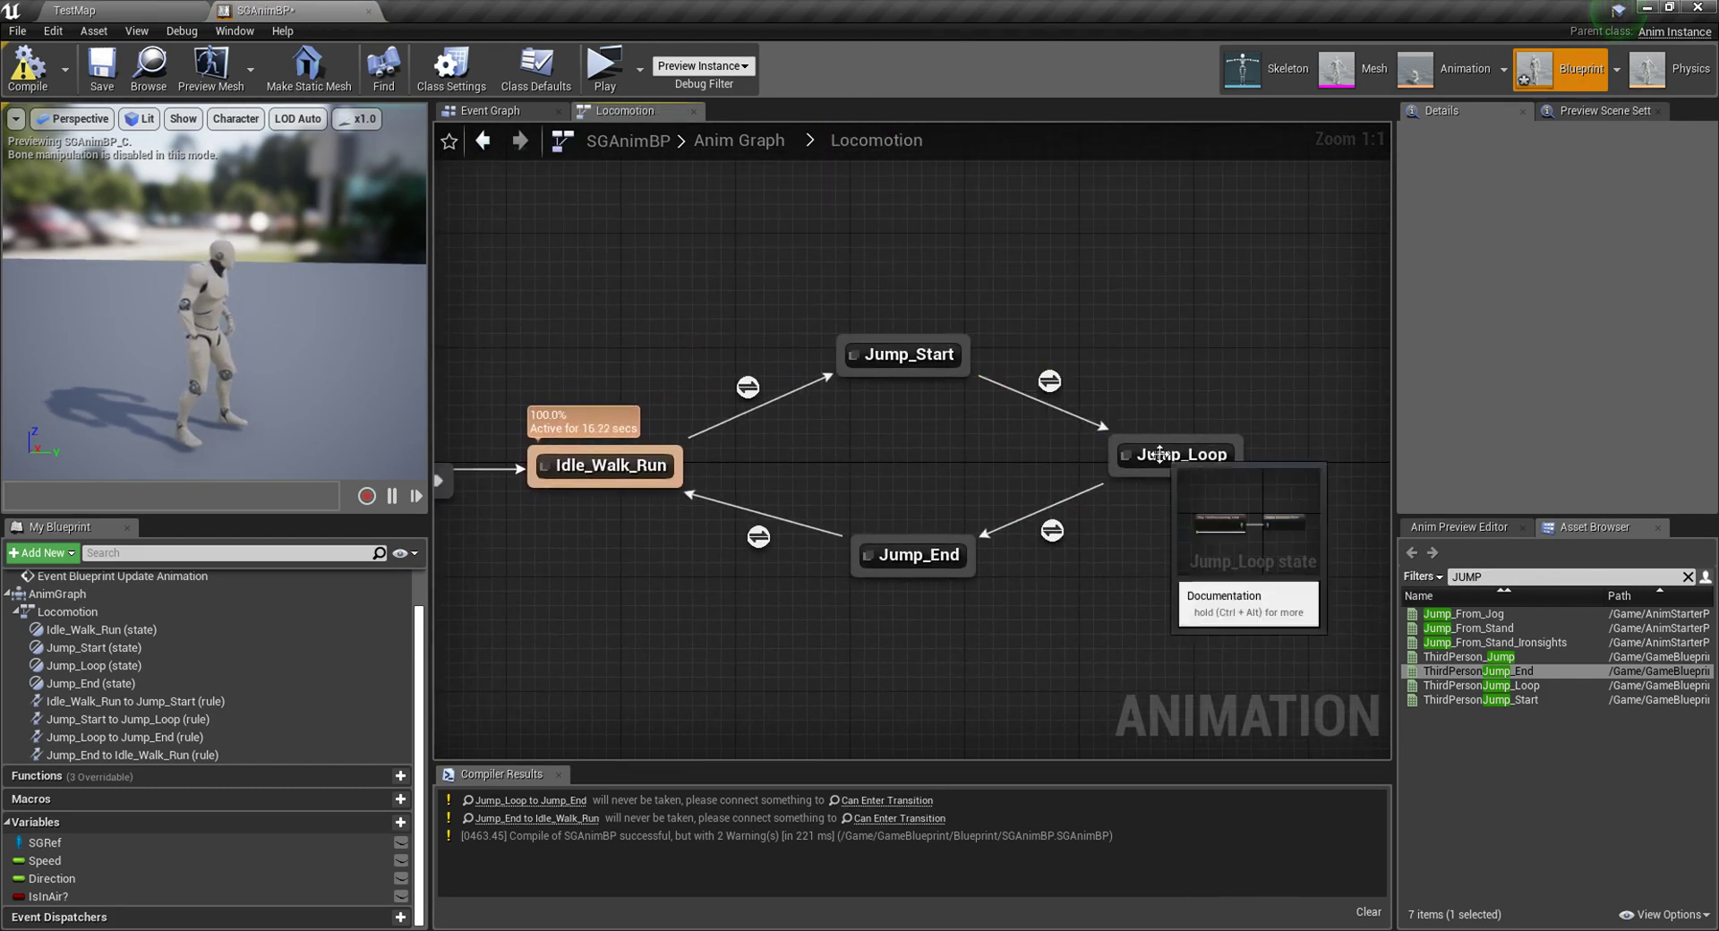
pyautogui.moveTo(1330, 459)
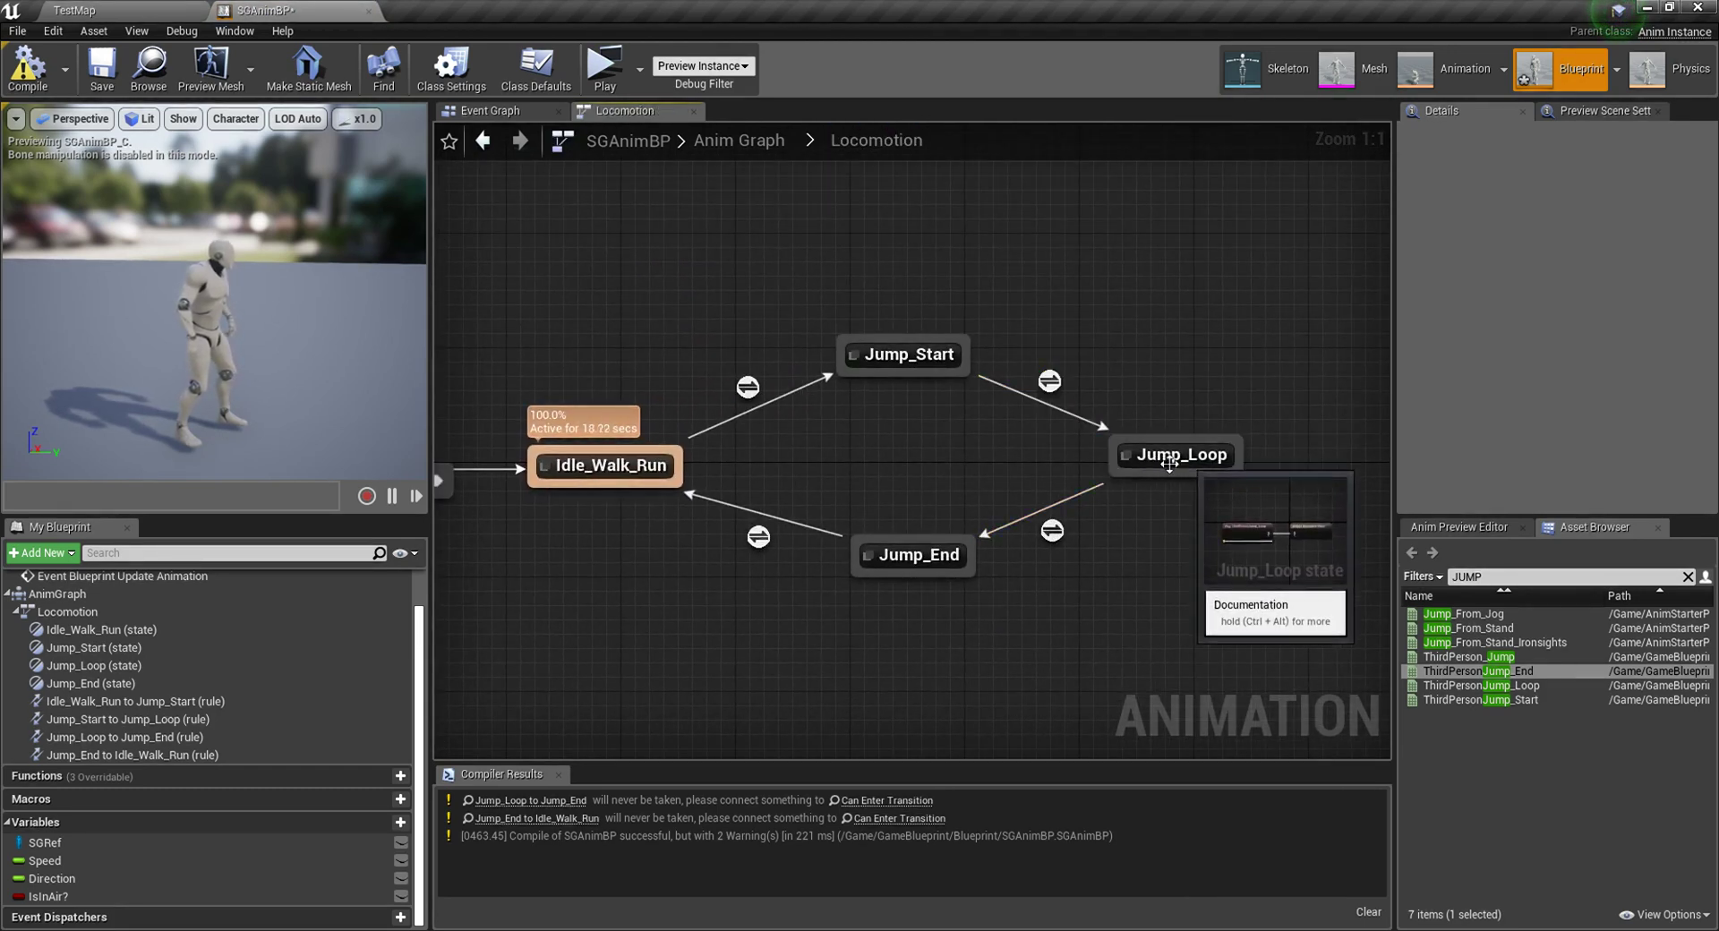
# Step: Make the Jump_Loop→Jump_End rule use NOT Is in Air?
pyautogui.doubleClick(1052, 530)
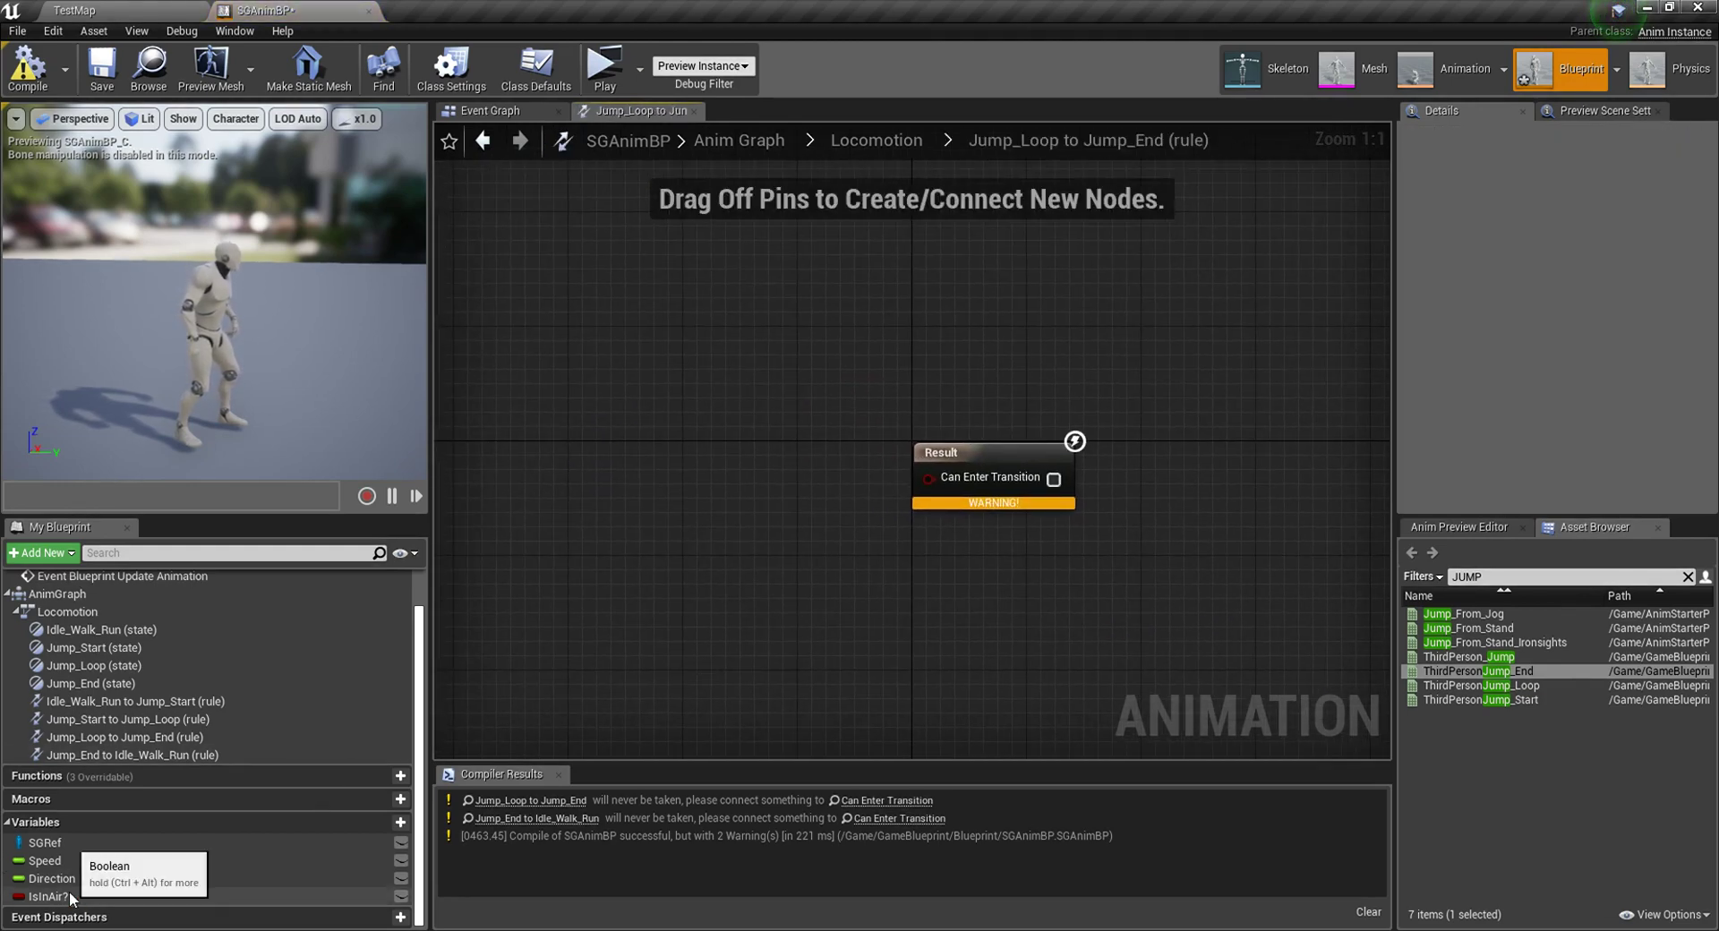
pyautogui.moveTo(46, 896)
pyautogui.mouseDown()
pyautogui.moveTo(699, 415)
pyautogui.moveTo(587, 458)
pyautogui.moveTo(729, 512)
pyautogui.mouseUp()
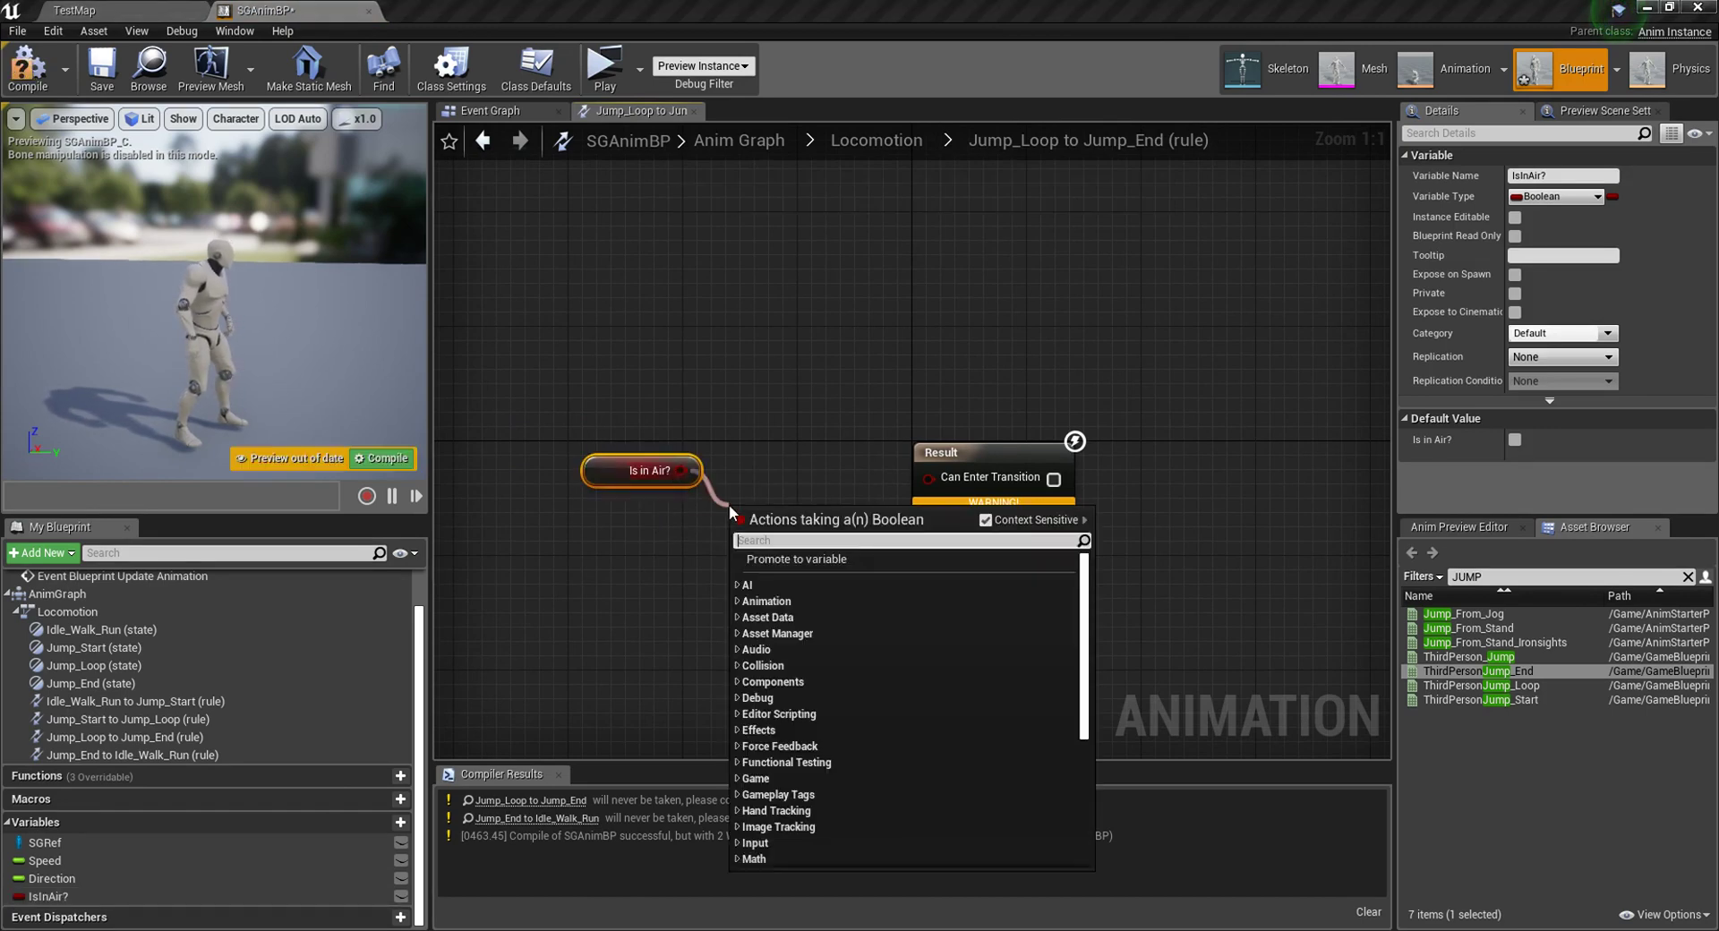
pyautogui.write('not')
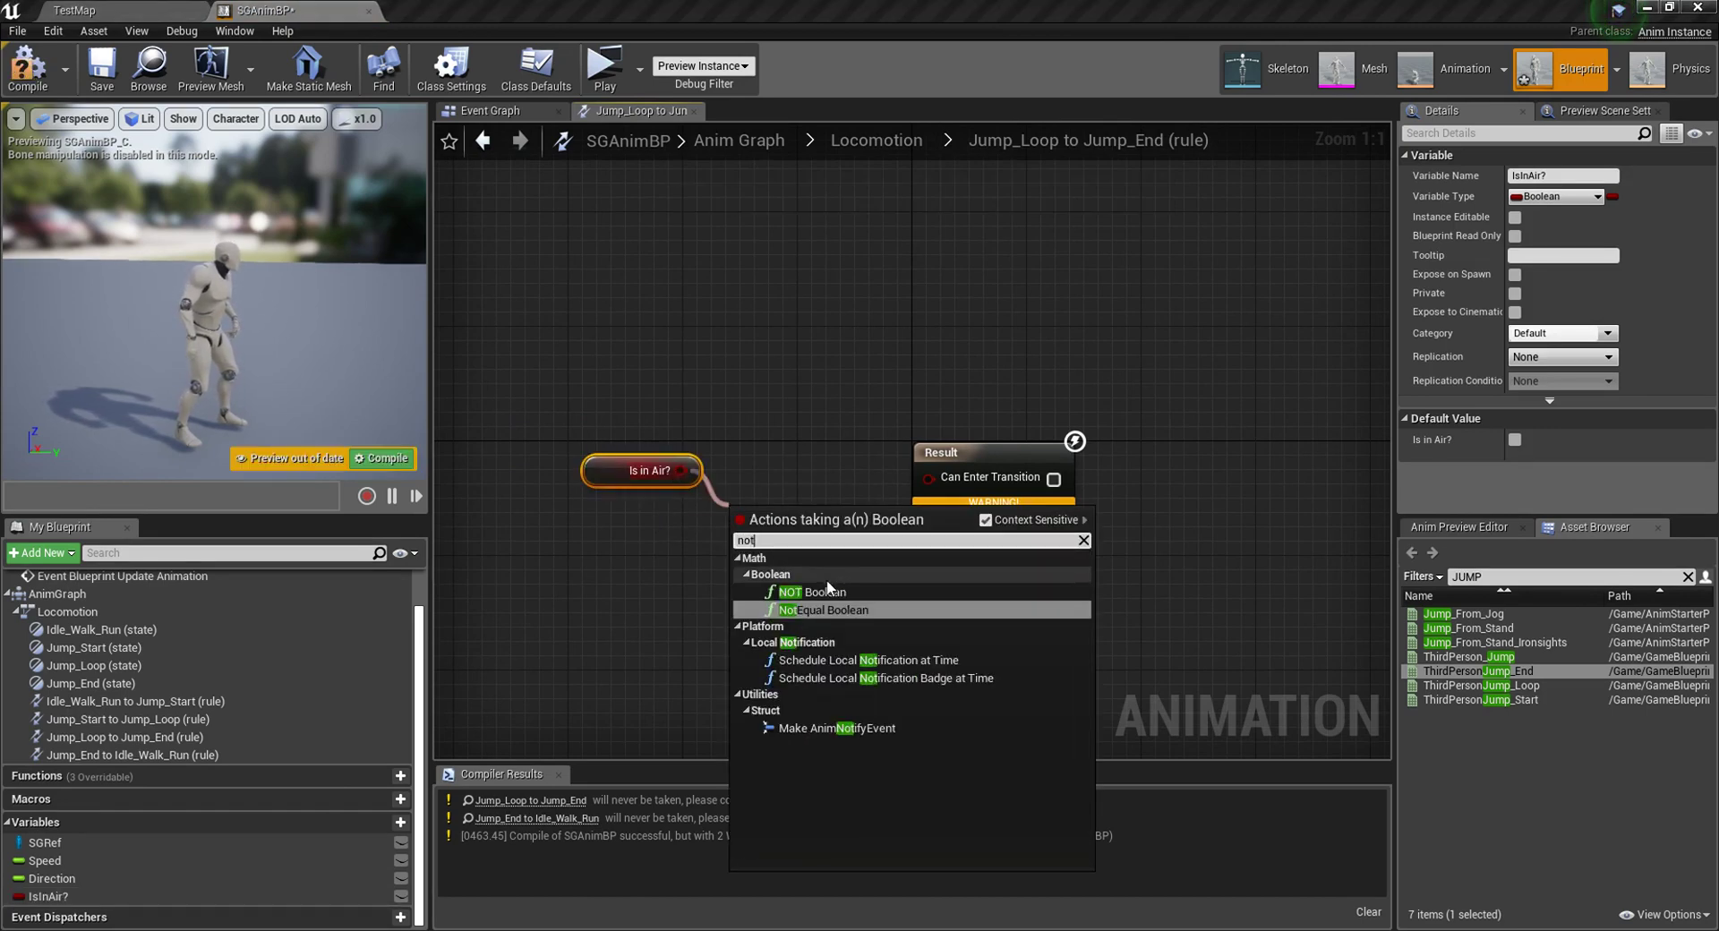
pyautogui.click(826, 608)
pyautogui.click(777, 512)
pyautogui.press('Delete')
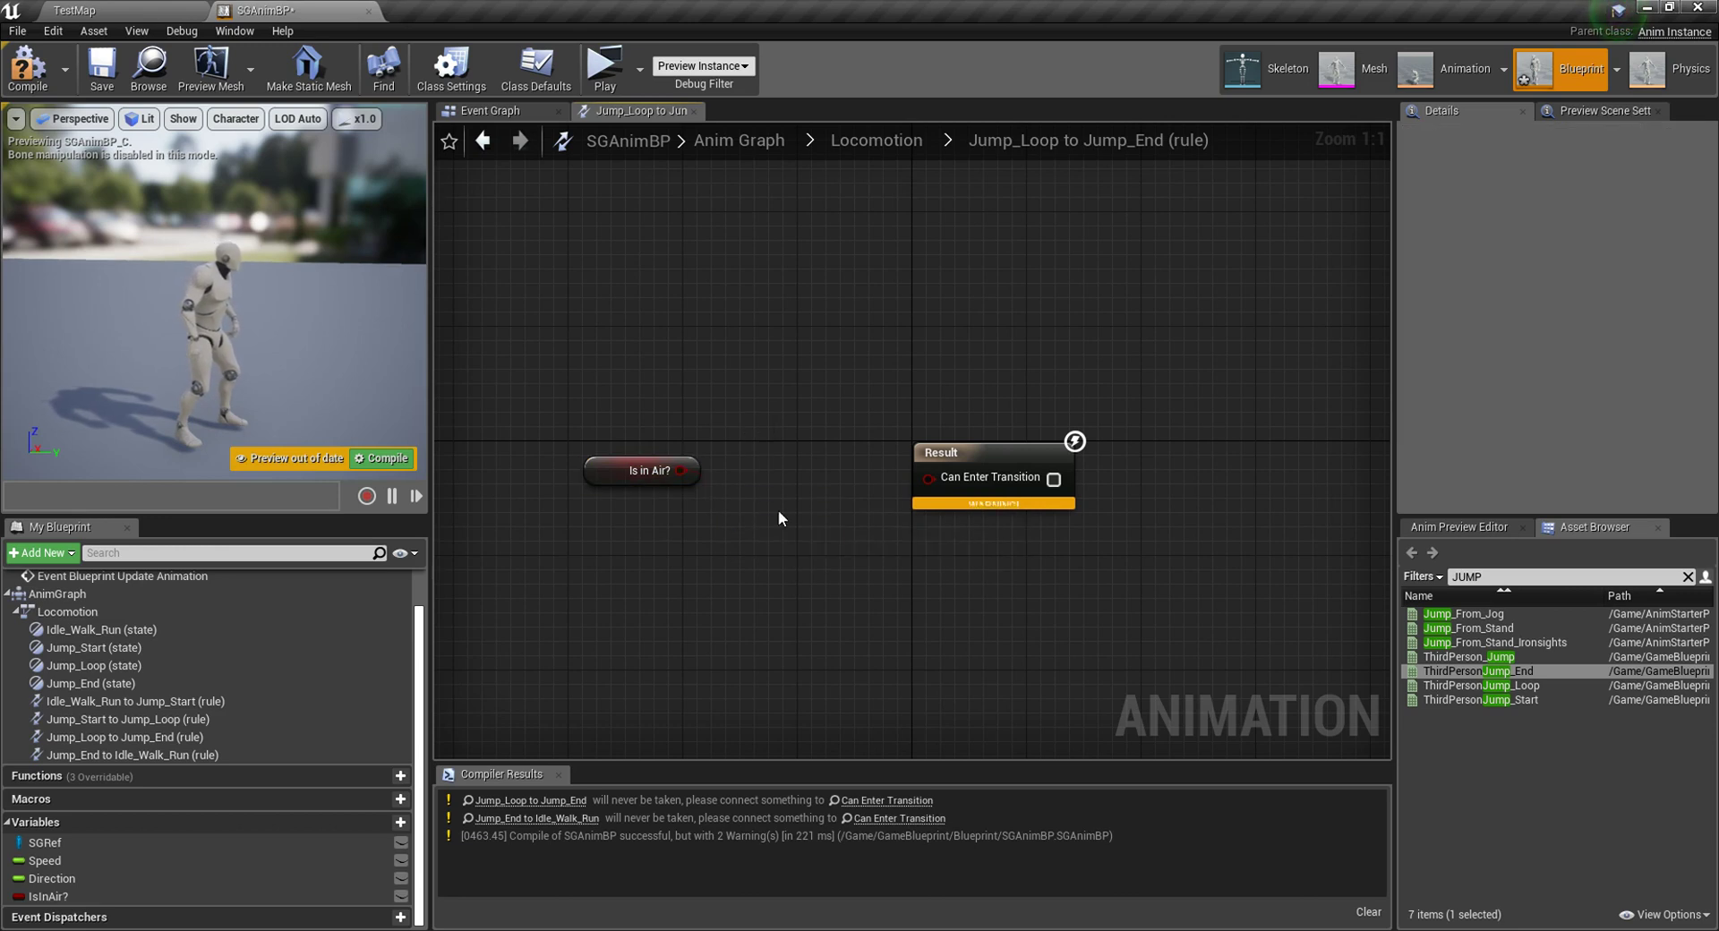
pyautogui.moveTo(684, 477); pyautogui.dragTo(734, 512)
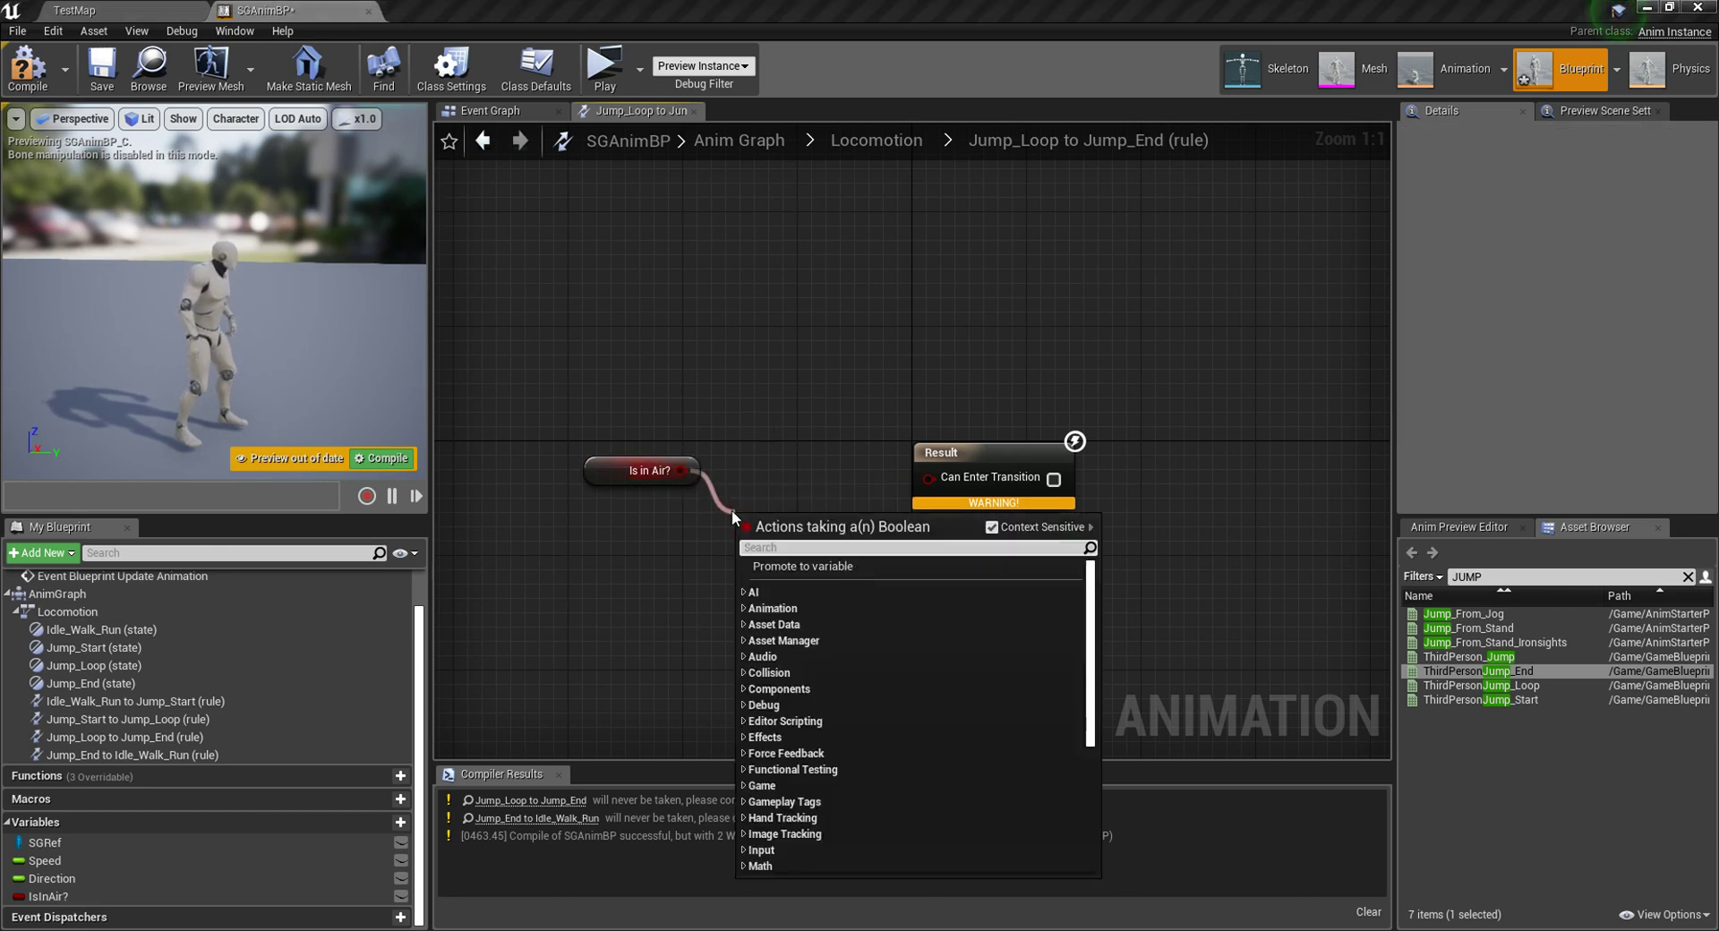
pyautogui.write('not')
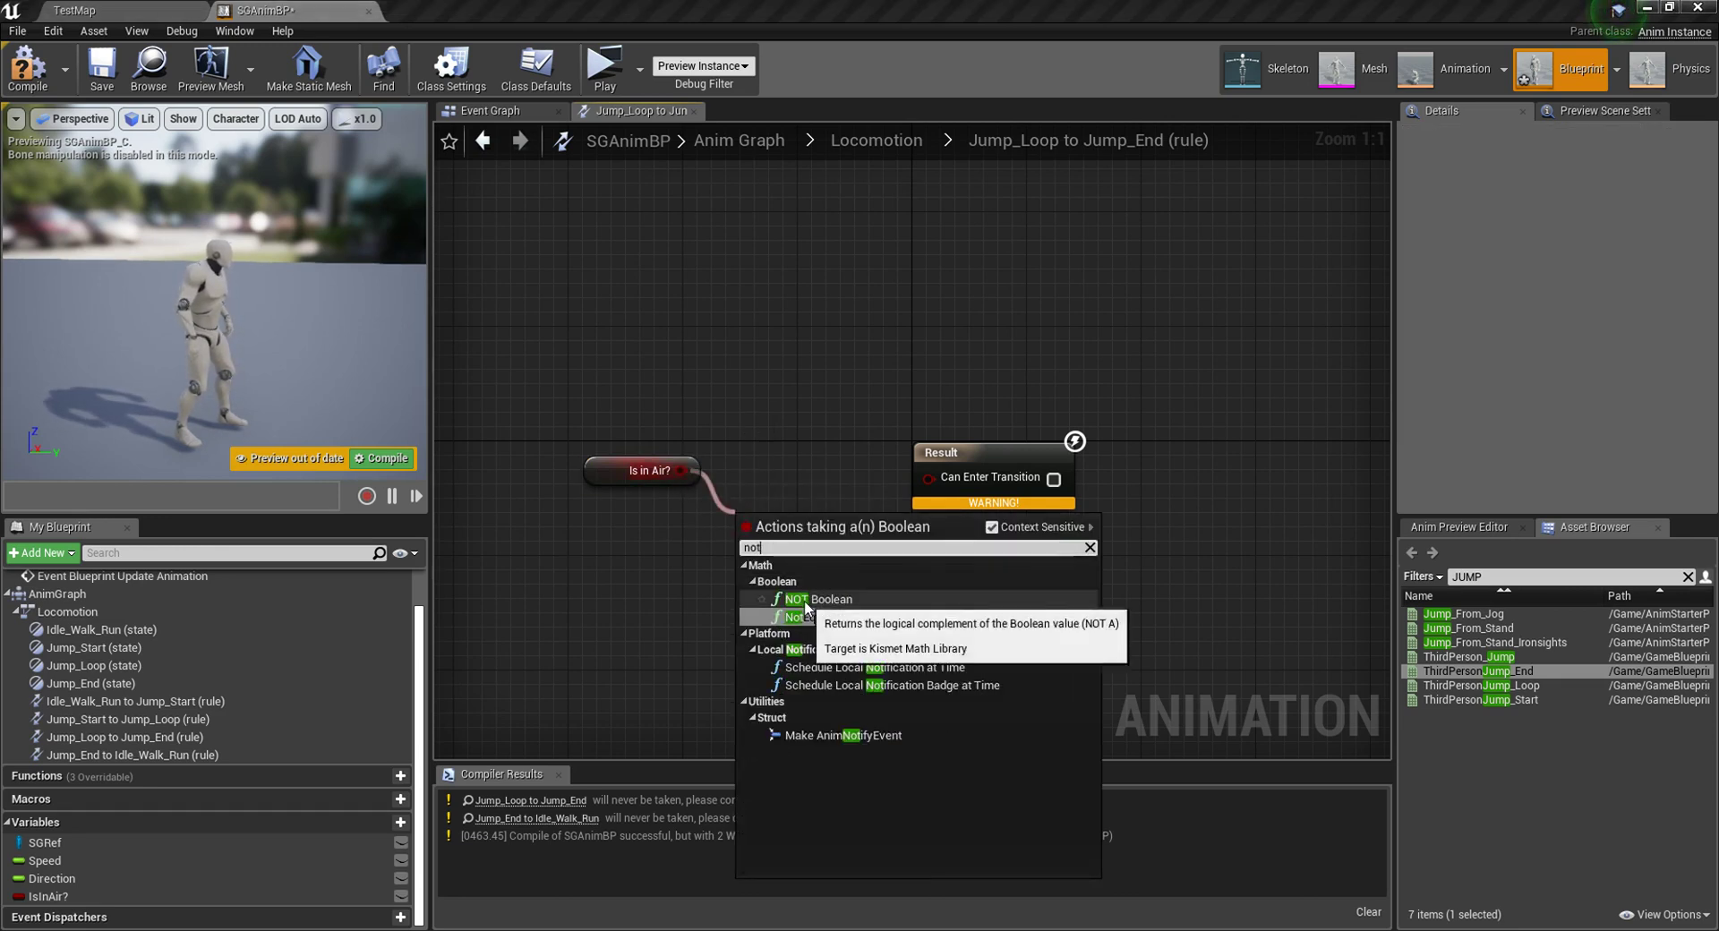
pyautogui.click(804, 599)
pyautogui.click(876, 140)
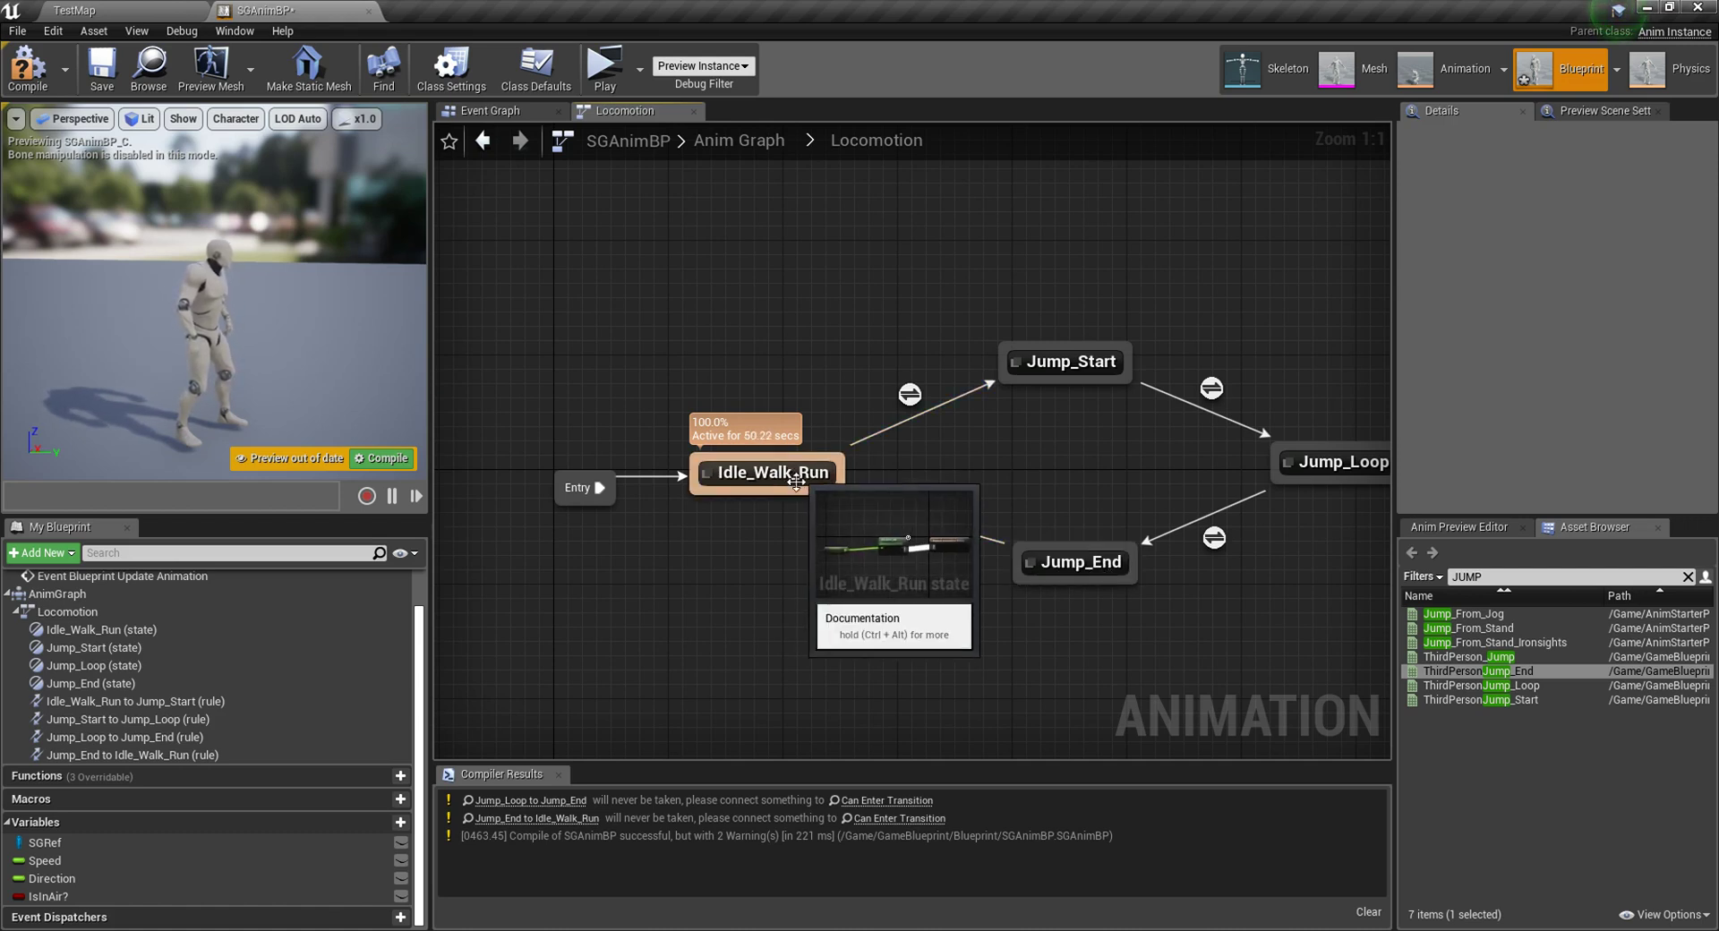
# Step: Copy the less-than 0.2 comparison from the Jump_Start→Jump_Loop rule
pyautogui.doubleClick(910, 394)
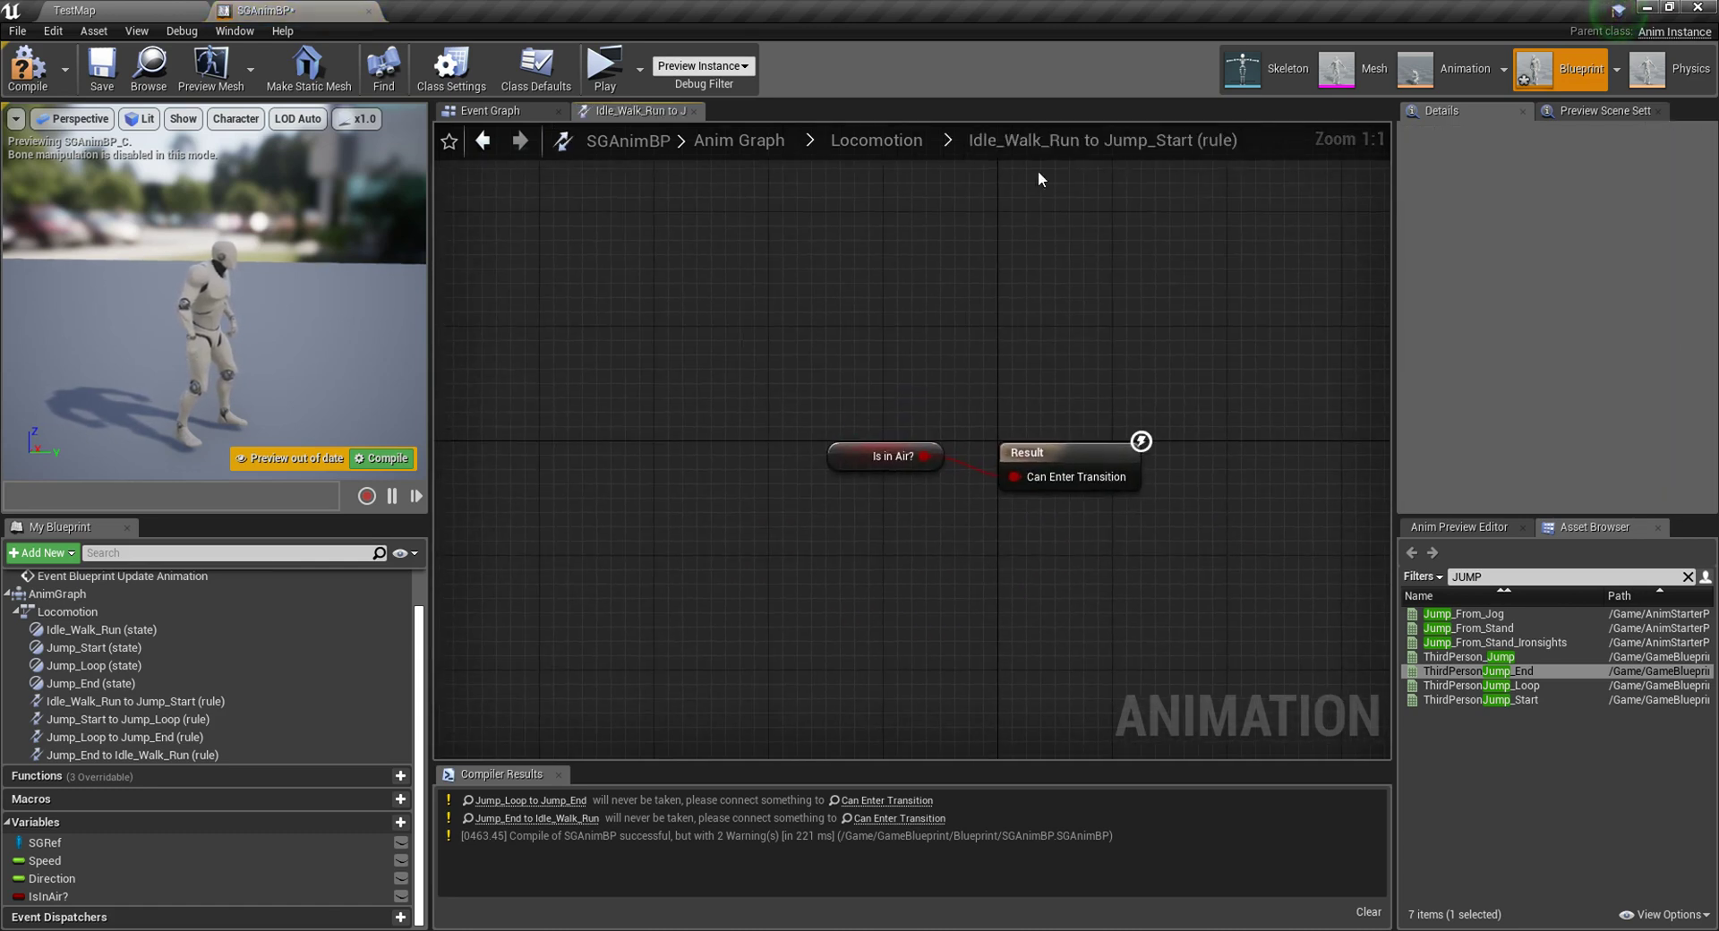
pyautogui.click(895, 141)
pyautogui.doubleClick(1210, 387)
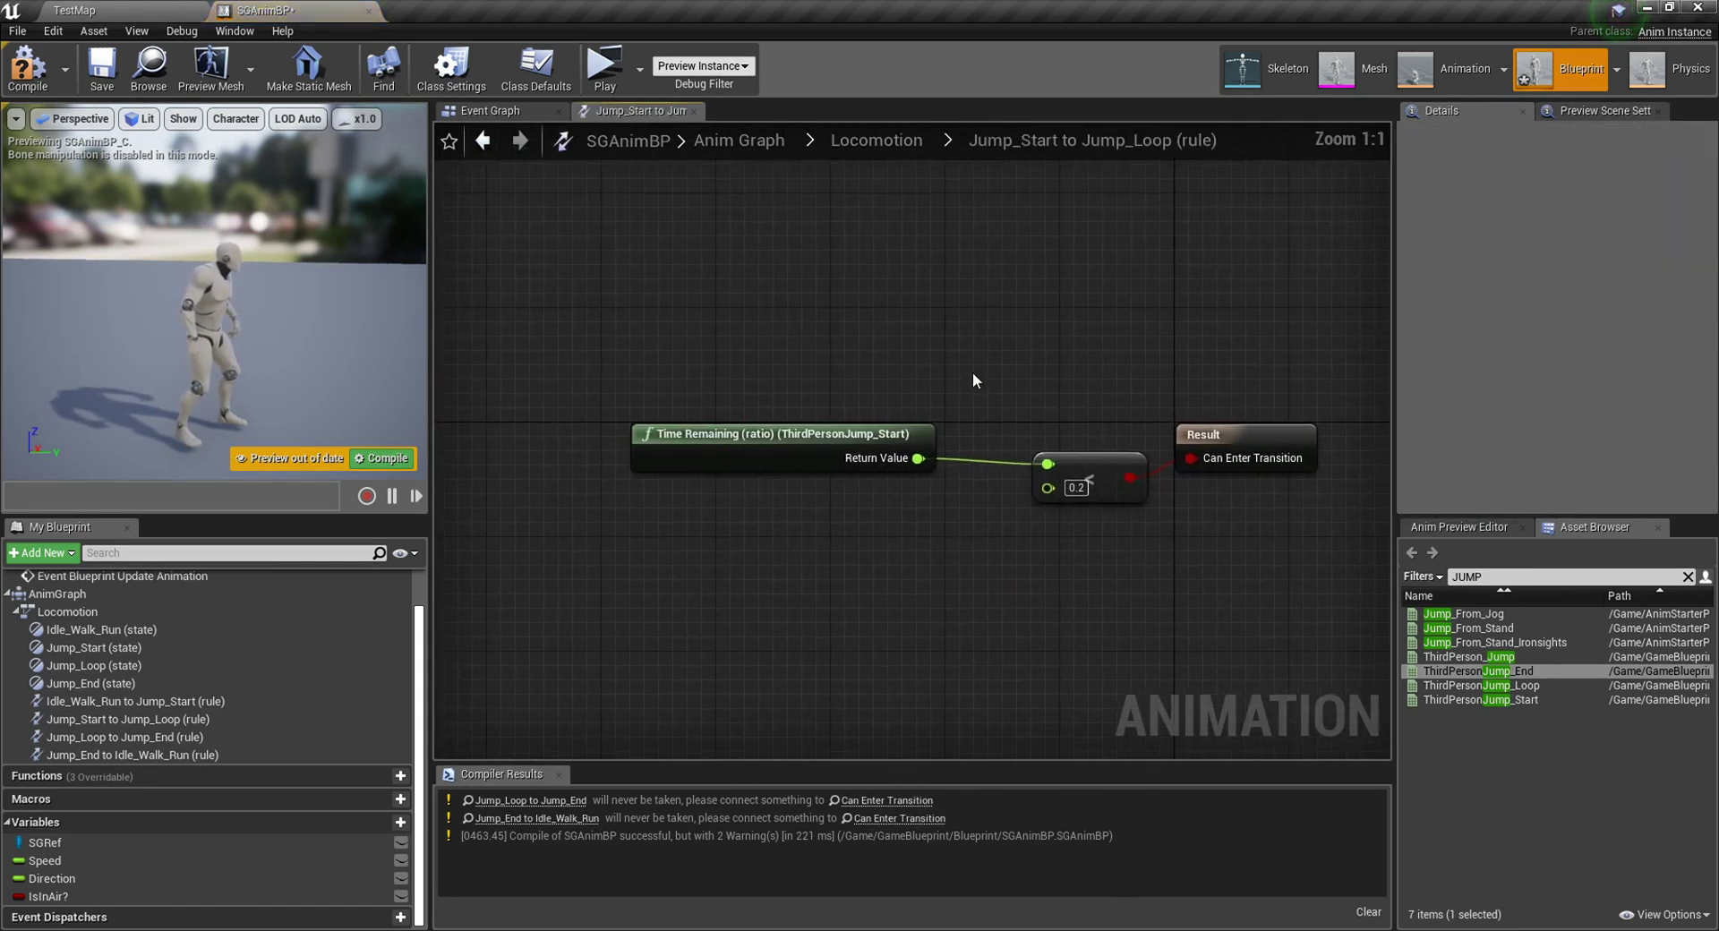
pyautogui.moveTo(1072, 404); pyautogui.dragTo(1103, 545)
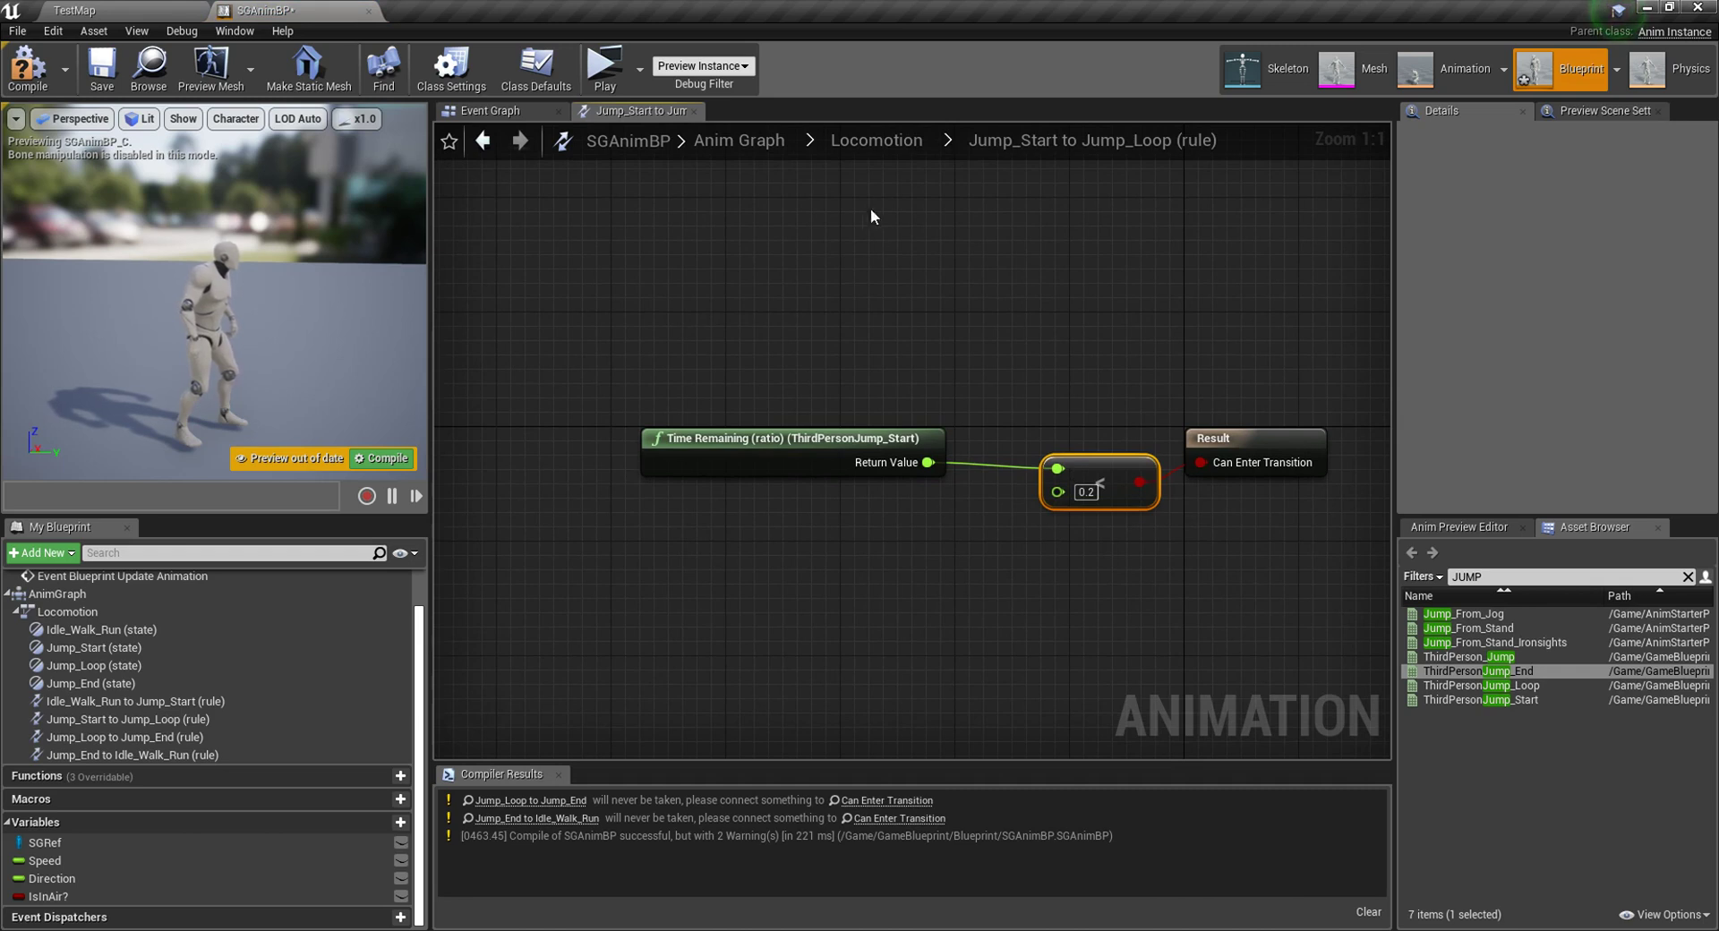
# Step: Paste the comparison into the Jump_End→Idle_Walk_Run rule and wire it to Can Enter Transition
pyautogui.click(874, 141)
pyautogui.doubleClick(911, 492)
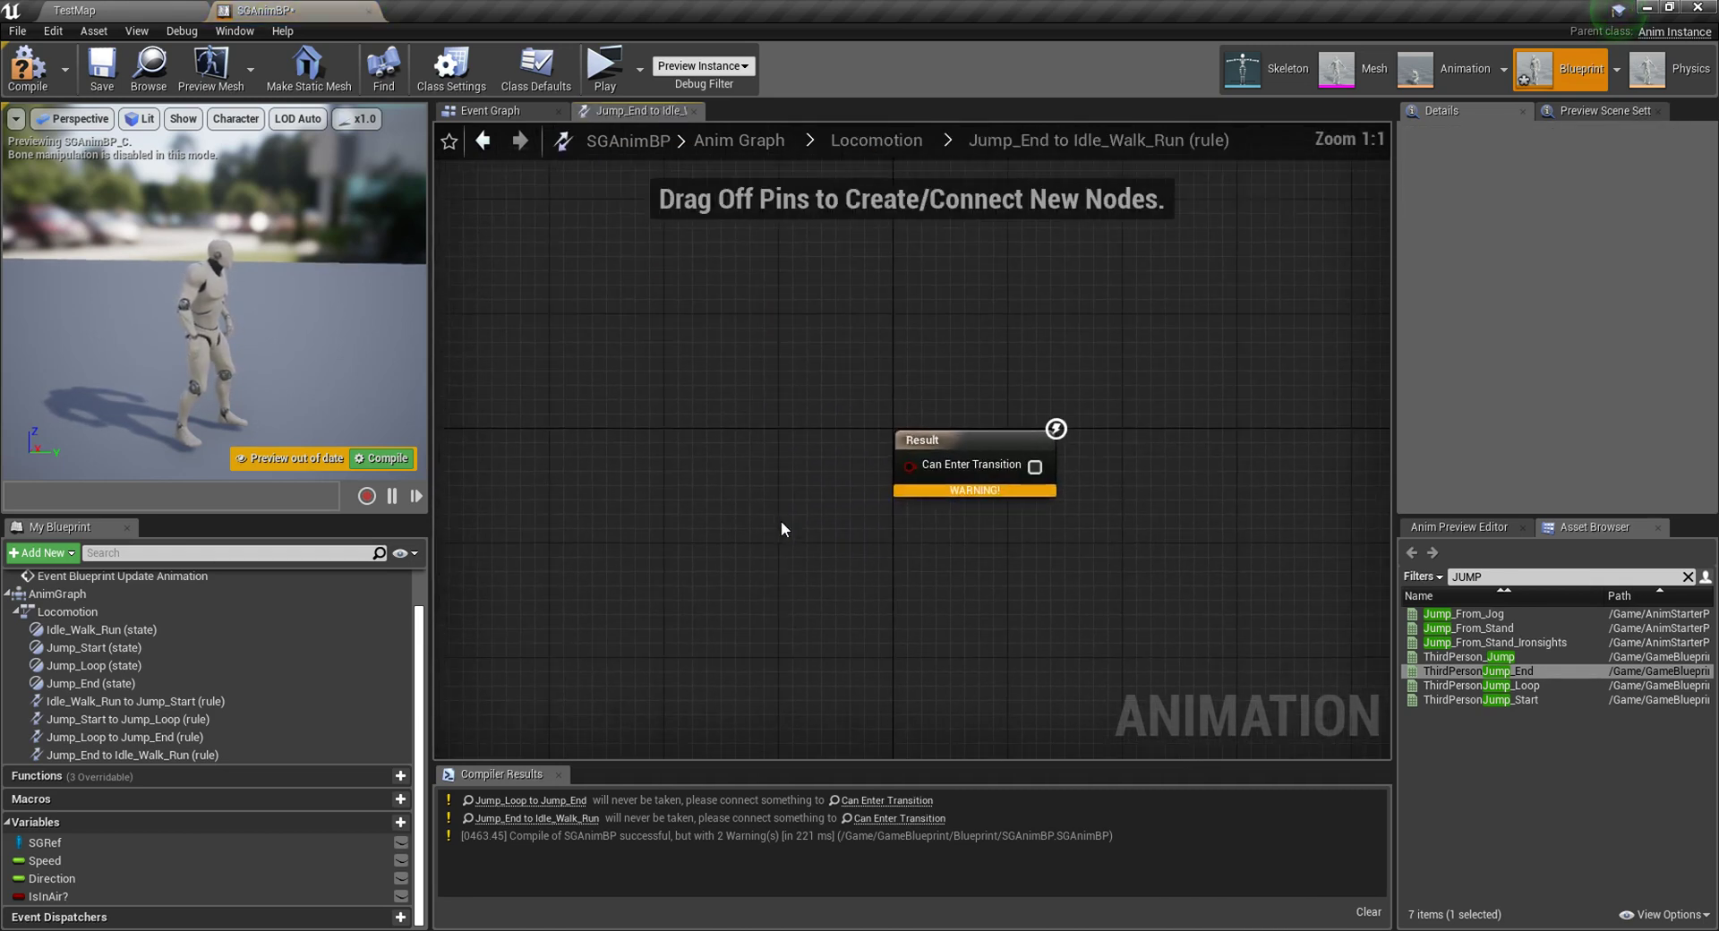
pyautogui.hotkey('ctrl', 'v')
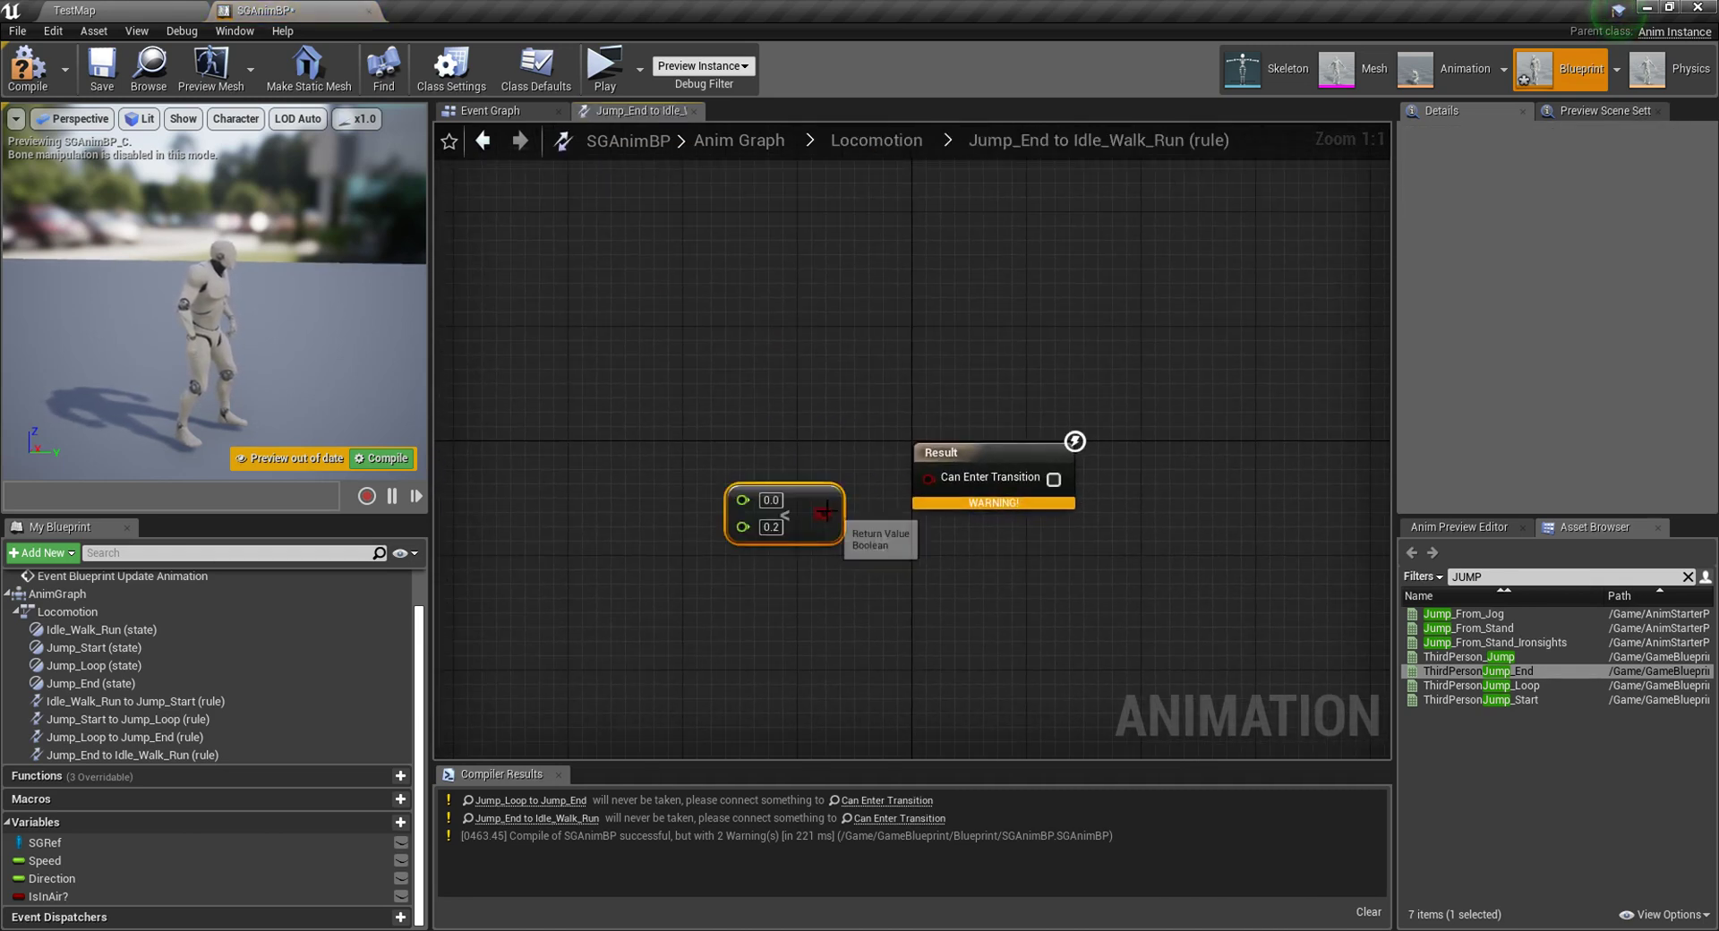
pyautogui.moveTo(824, 512); pyautogui.dragTo(928, 478)
pyautogui.moveTo(931, 483); pyautogui.dragTo(1095, 528, button='right')
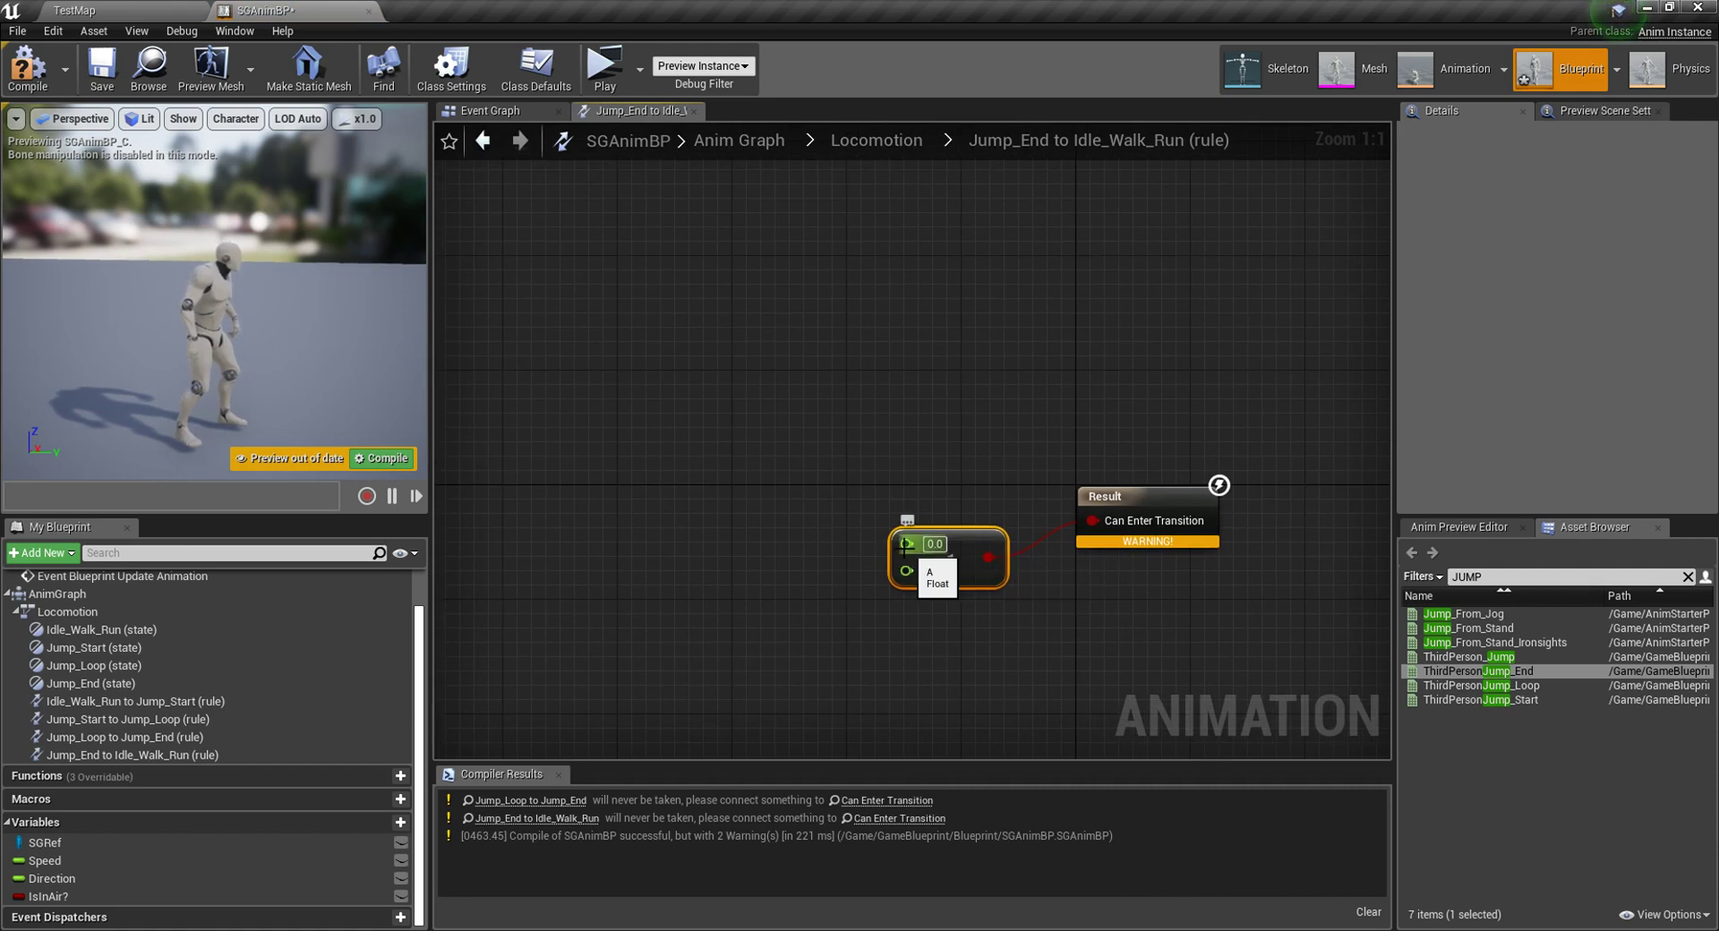
# Step: Feed ThirdPersonJump_End's Time Remaining (ratio) into the comparison, then compile and save
pyautogui.moveTo(906, 546); pyautogui.dragTo(716, 377)
pyautogui.write('ra')
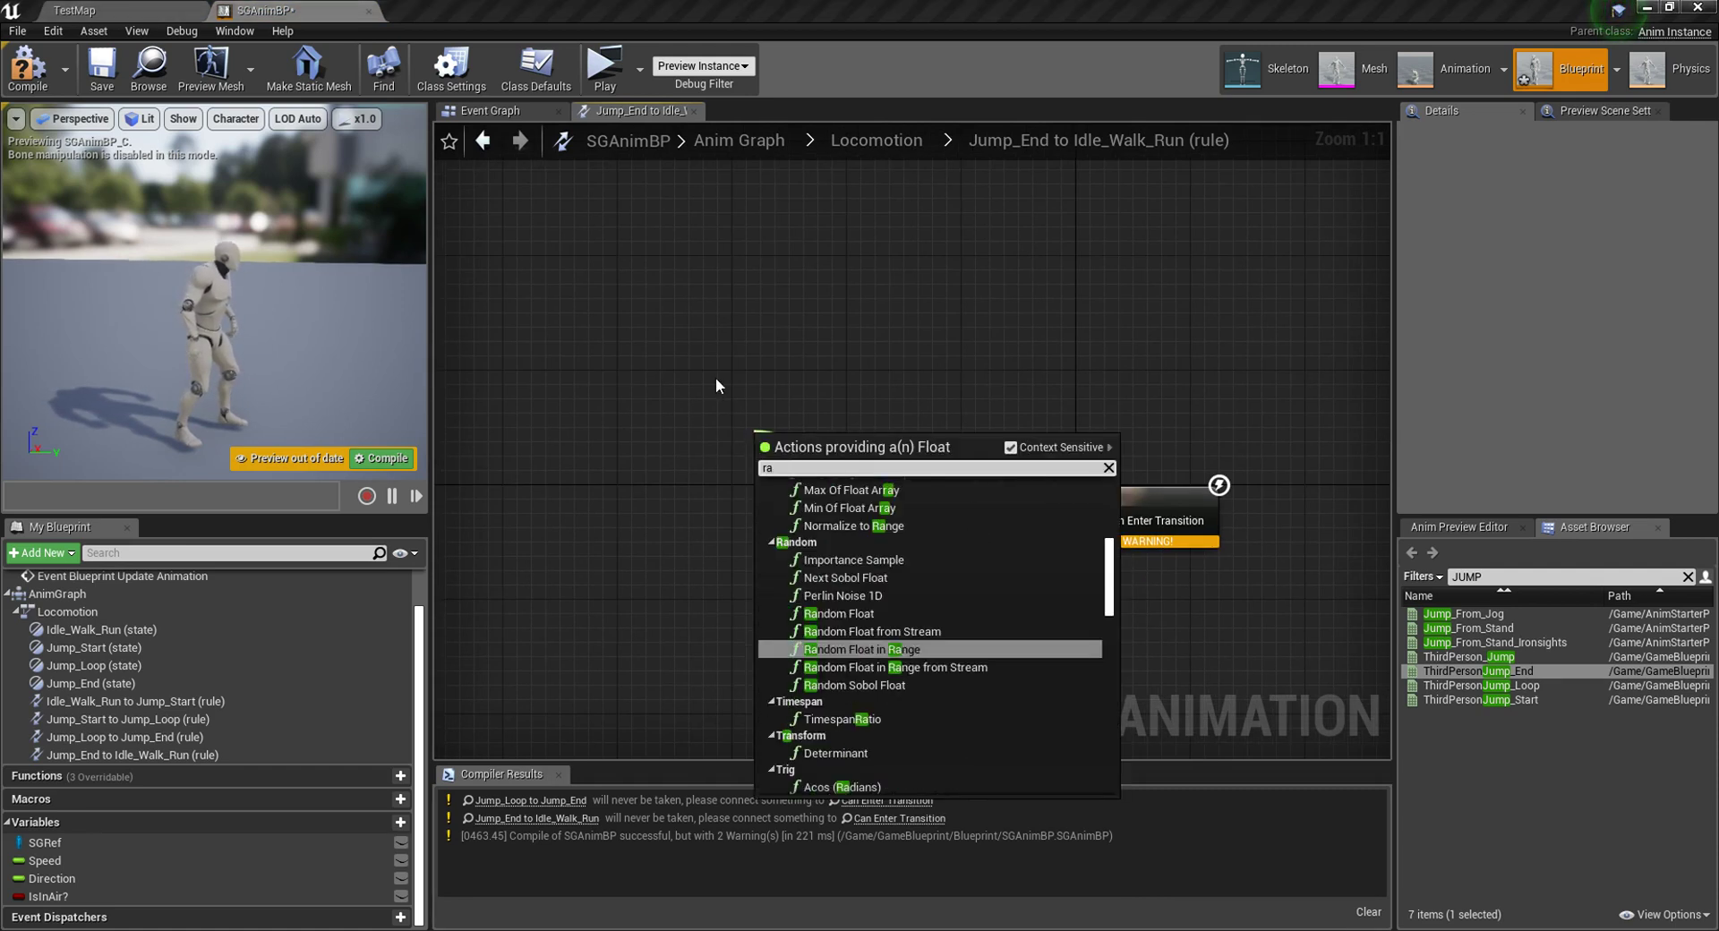
pyautogui.write('tio')
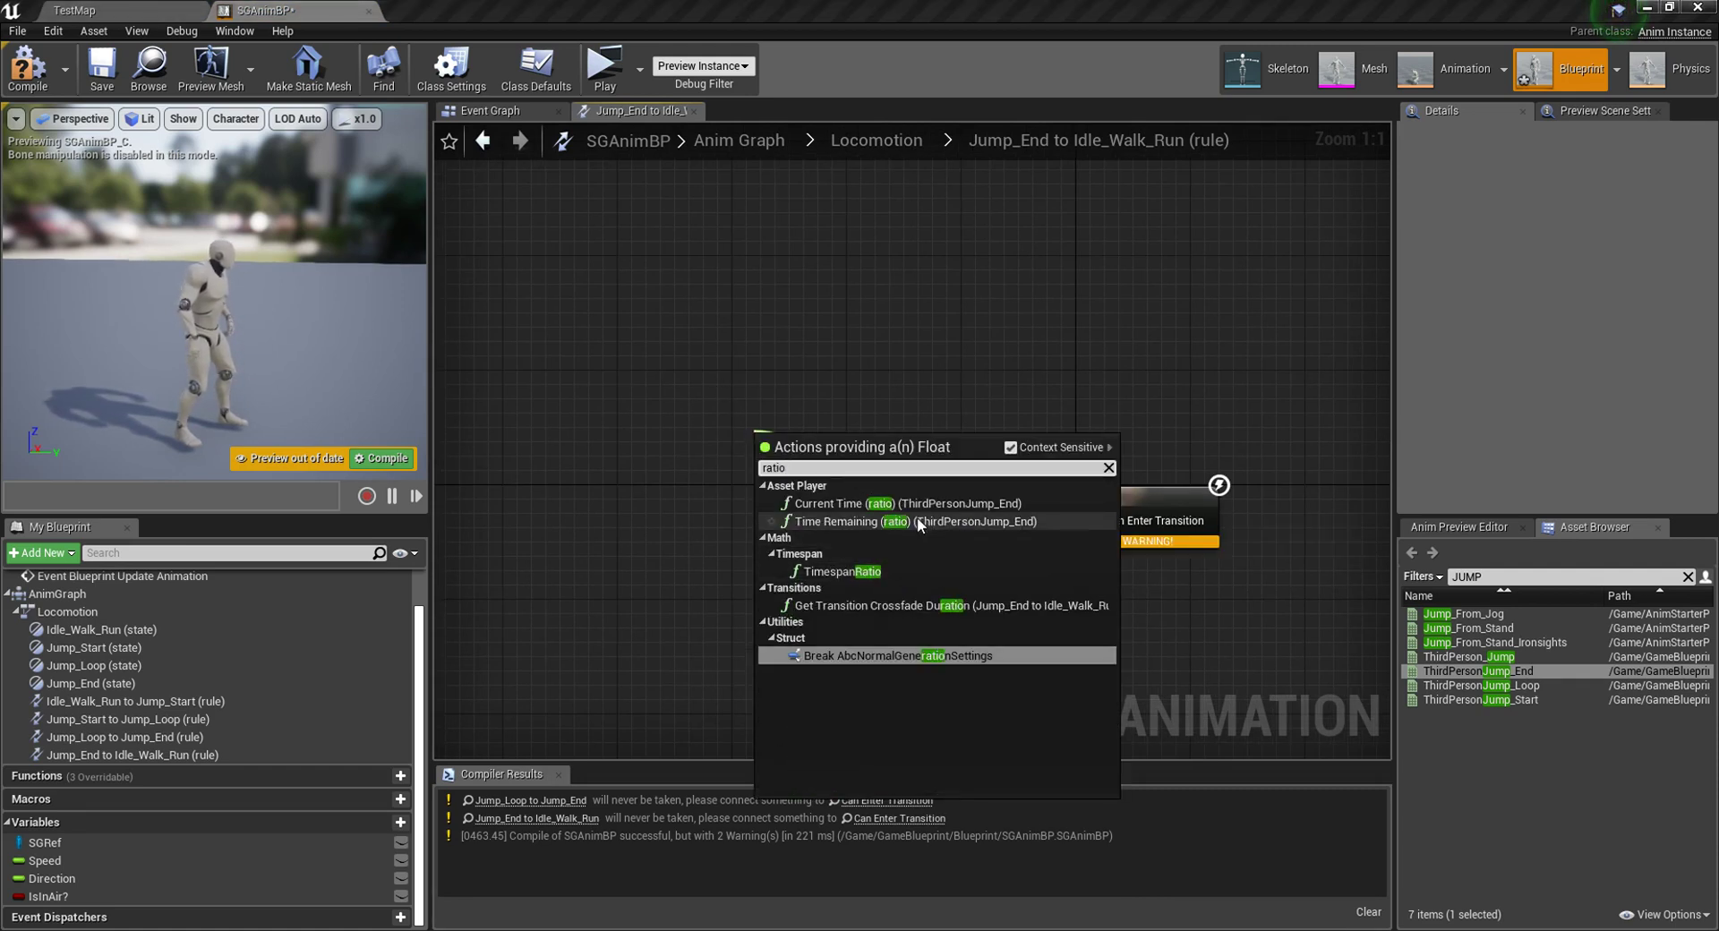
pyautogui.click(928, 523)
pyautogui.moveTo(832, 441); pyautogui.dragTo(575, 527)
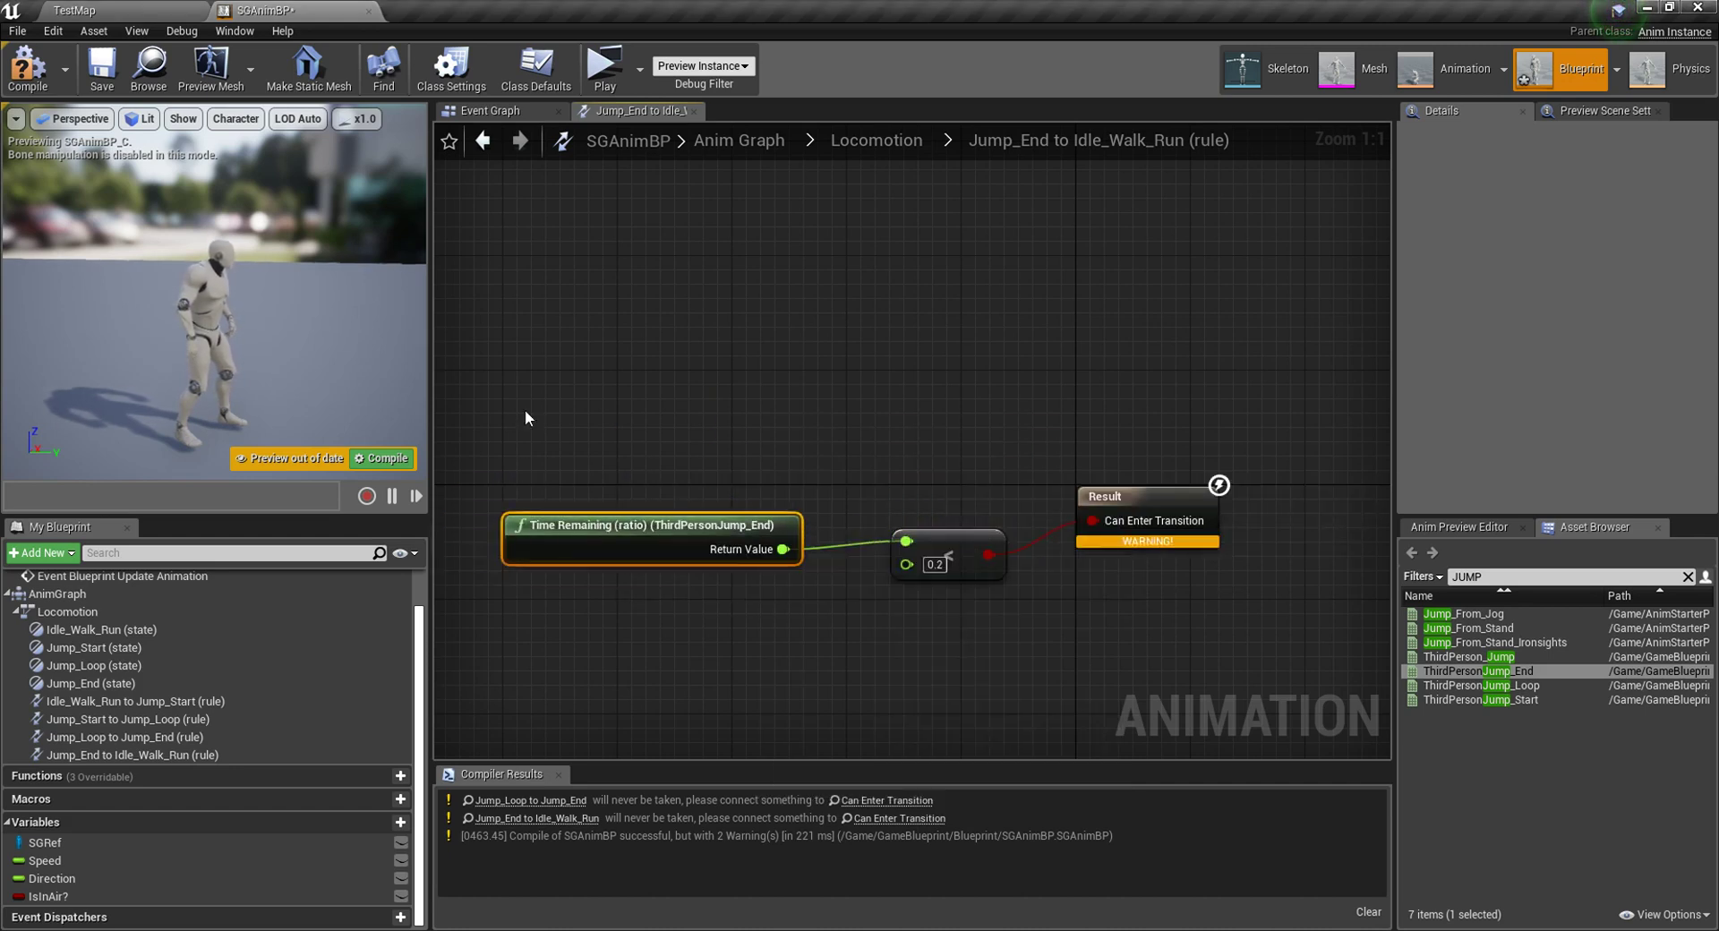
pyautogui.click(27, 64)
pyautogui.click(101, 67)
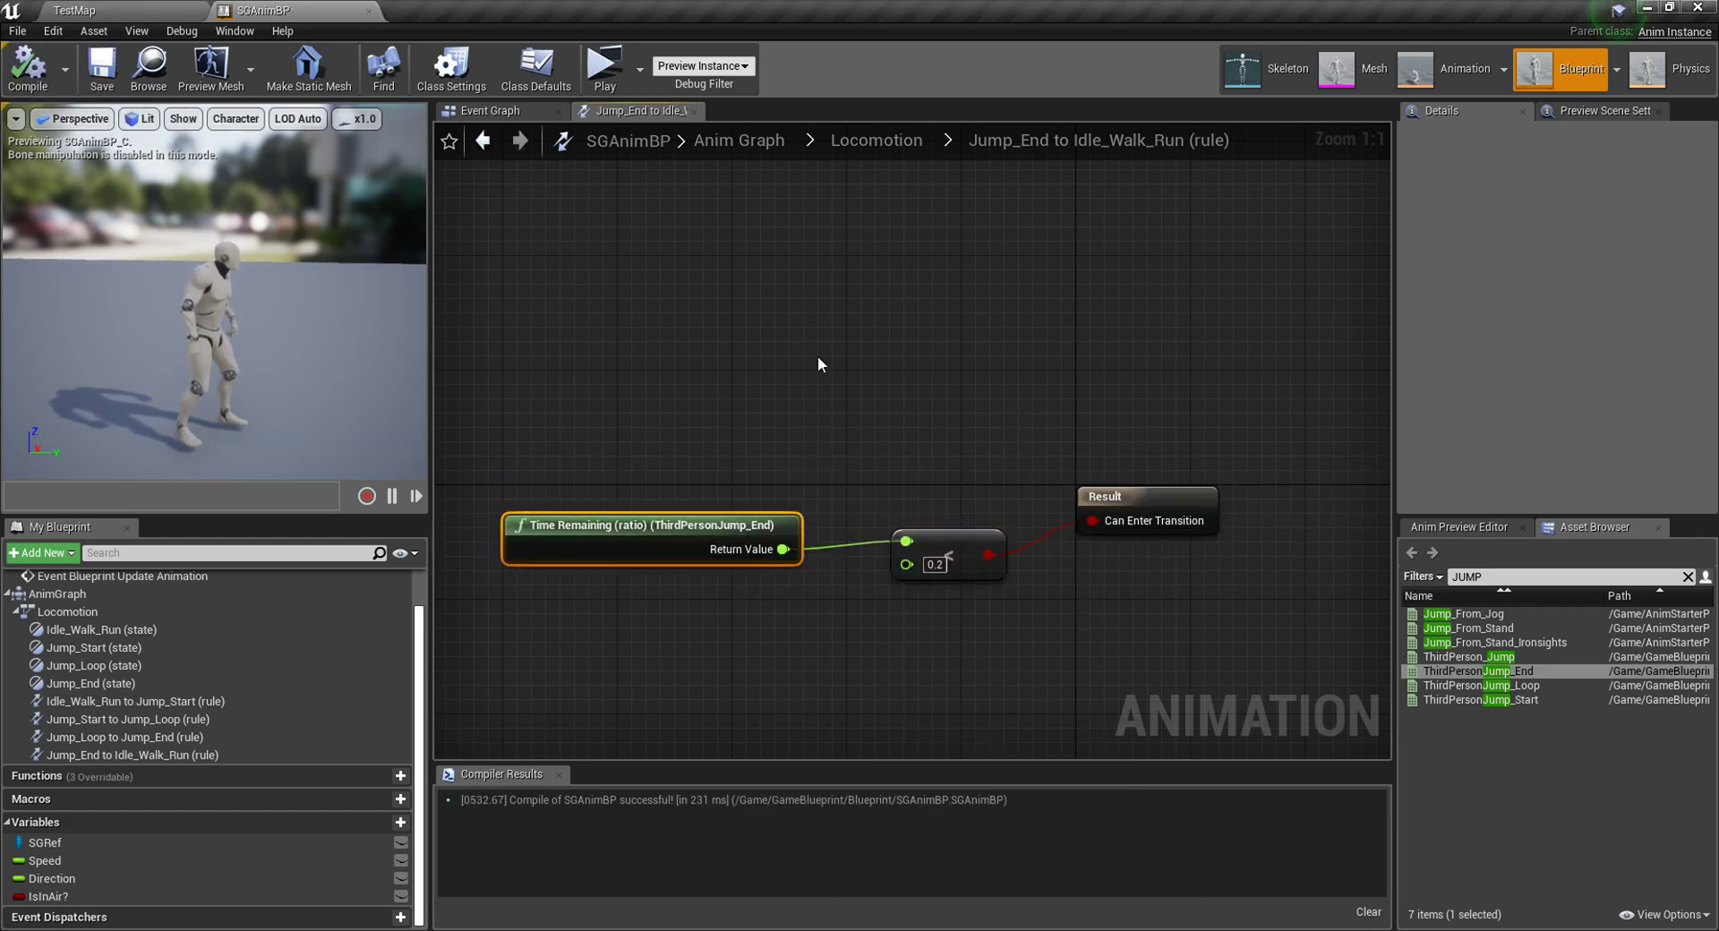
# Step: Recompile SGAnimBP and shift the Is in Air? node left beside Result in the Jump_Start rule
pyautogui.click(876, 141)
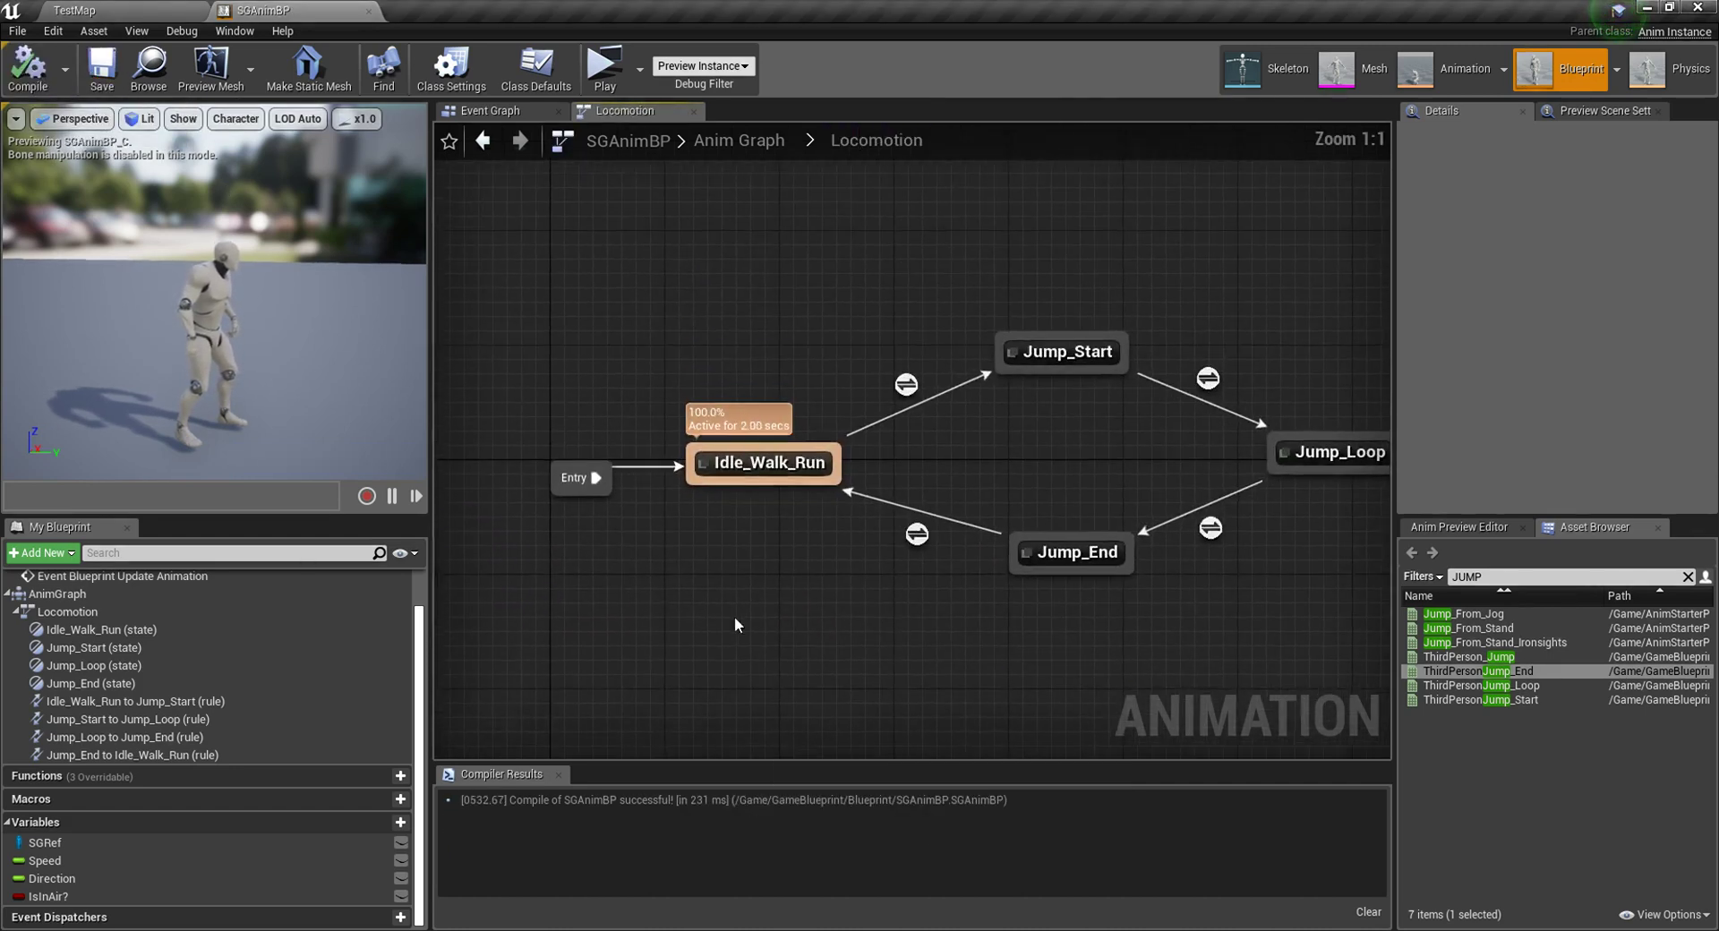
pyautogui.click(30, 86)
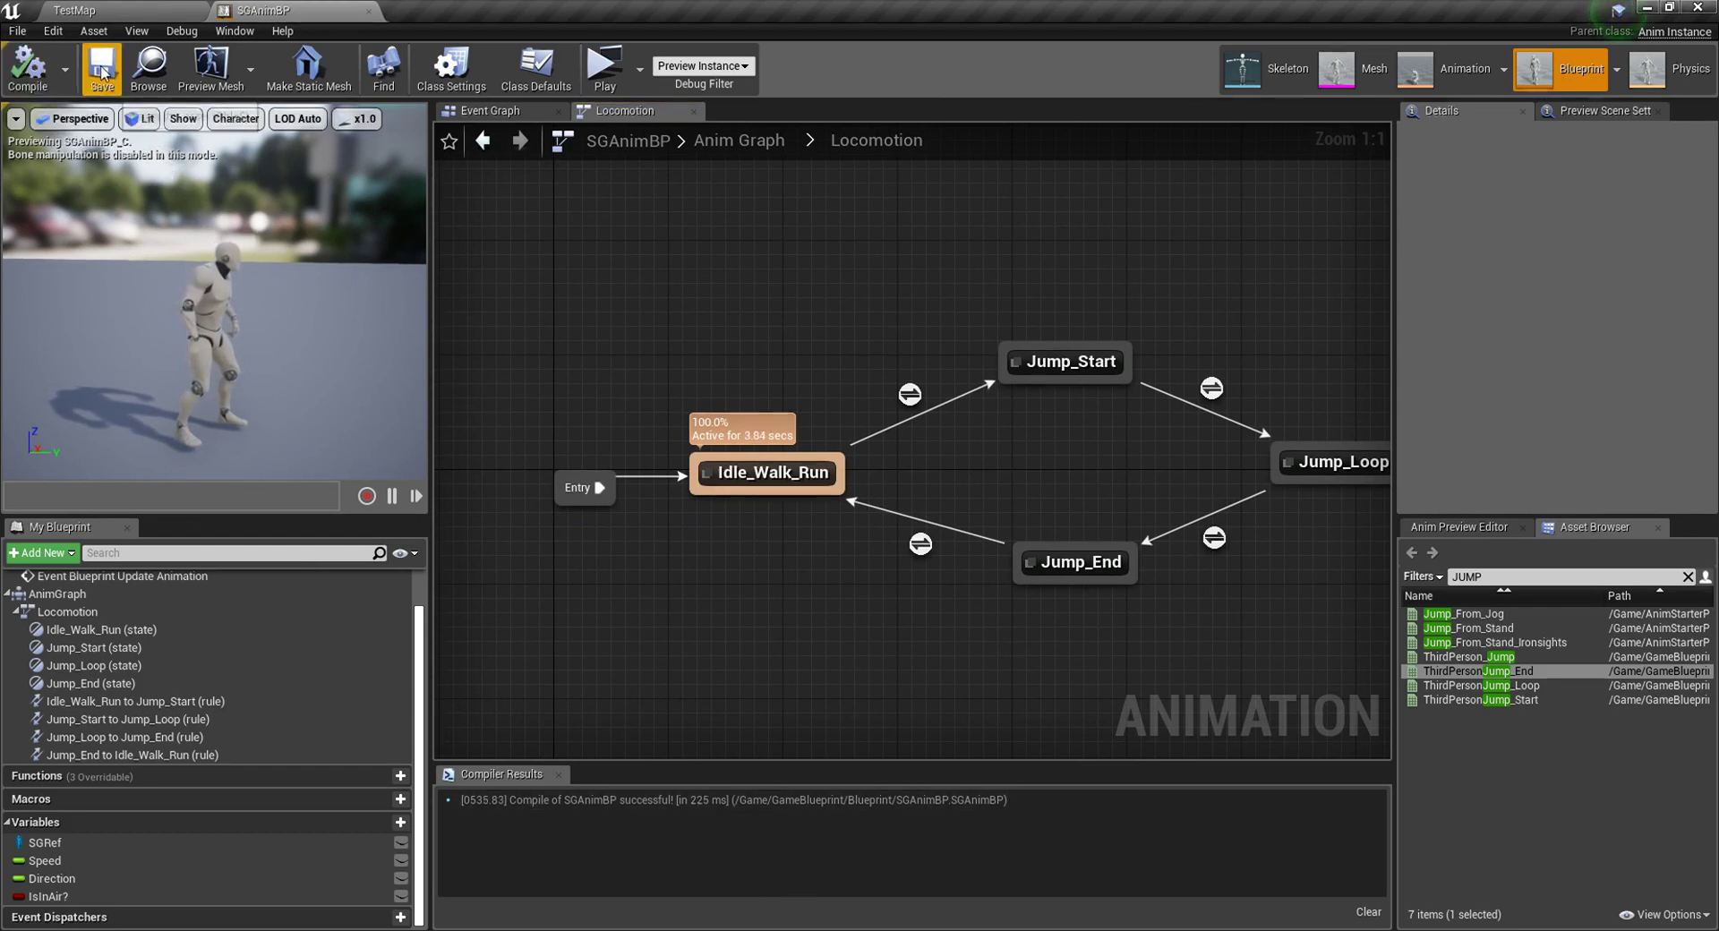
pyautogui.doubleClick(909, 394)
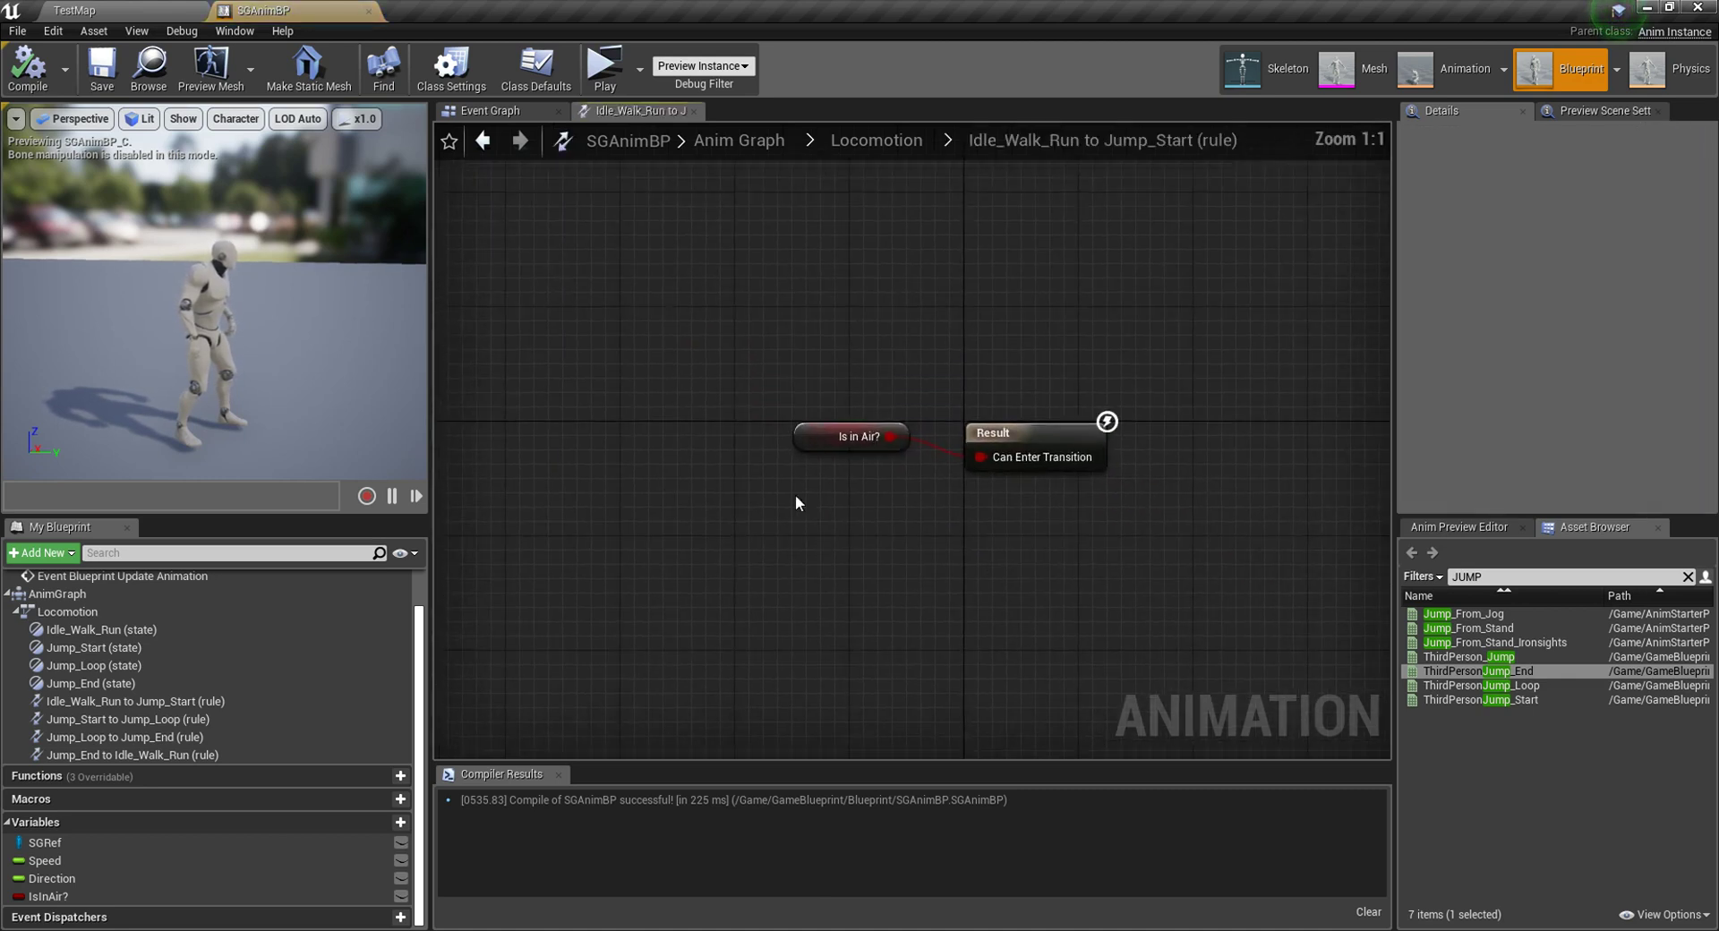
pyautogui.click(853, 460)
pyautogui.moveTo(853, 469); pyautogui.dragTo(796, 467)
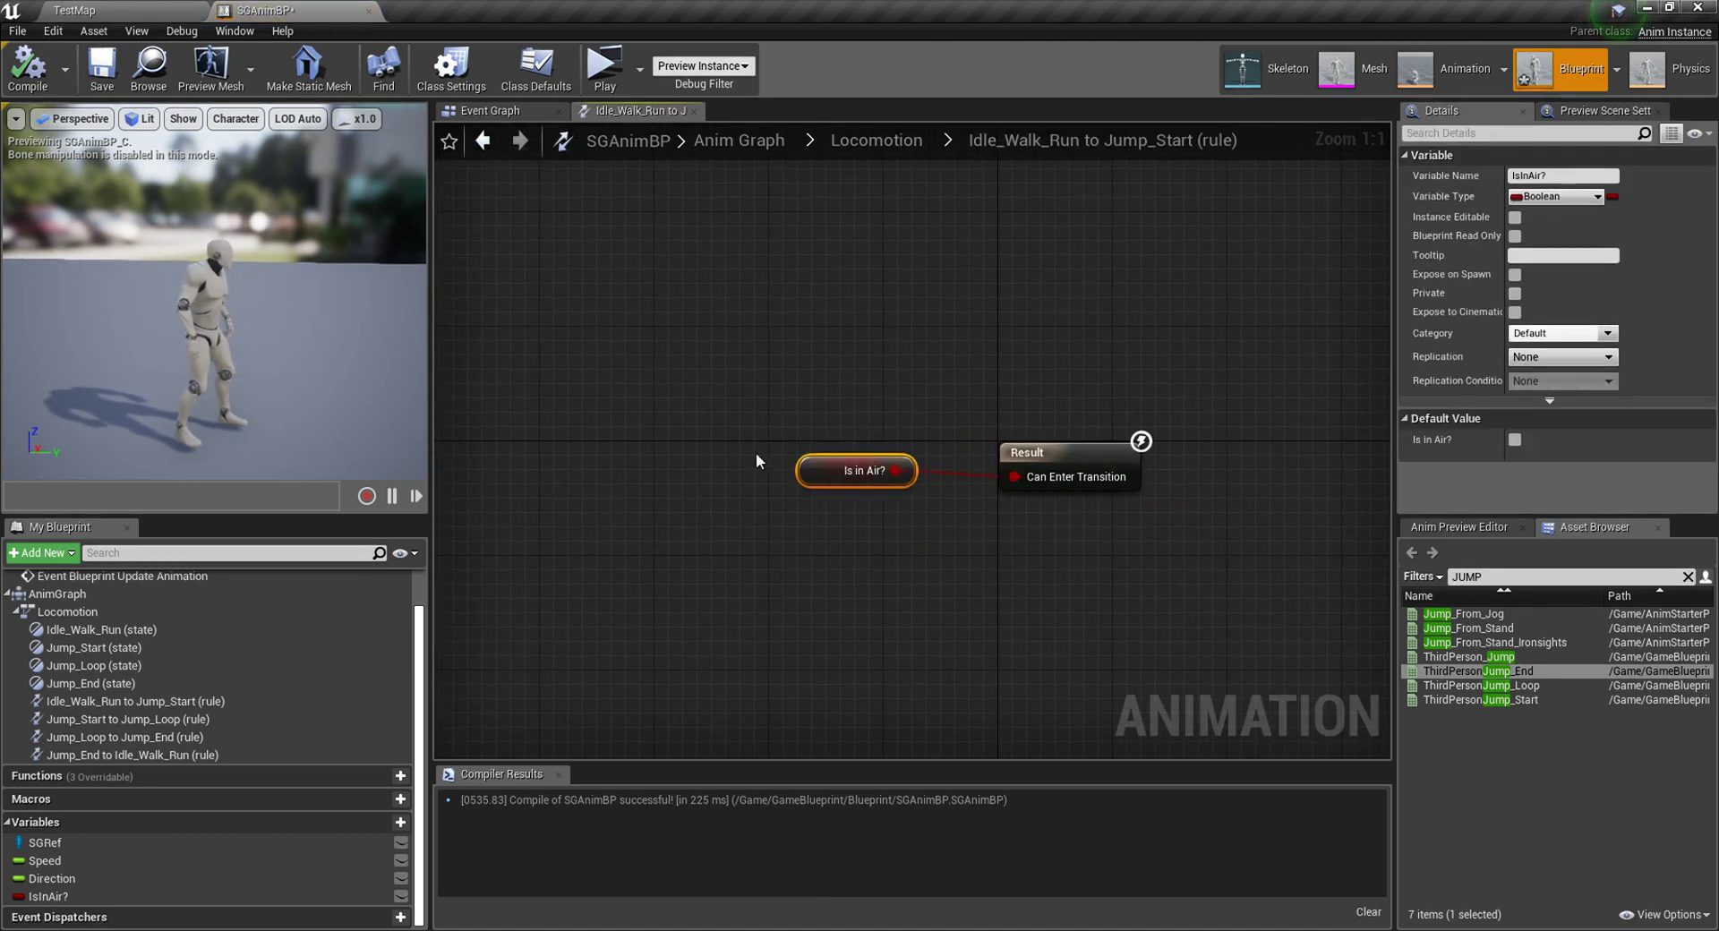
# Step: Settle Is in Air? near Result, then find the Cast To SG_Character node in the Event Graph
pyautogui.click(566, 188)
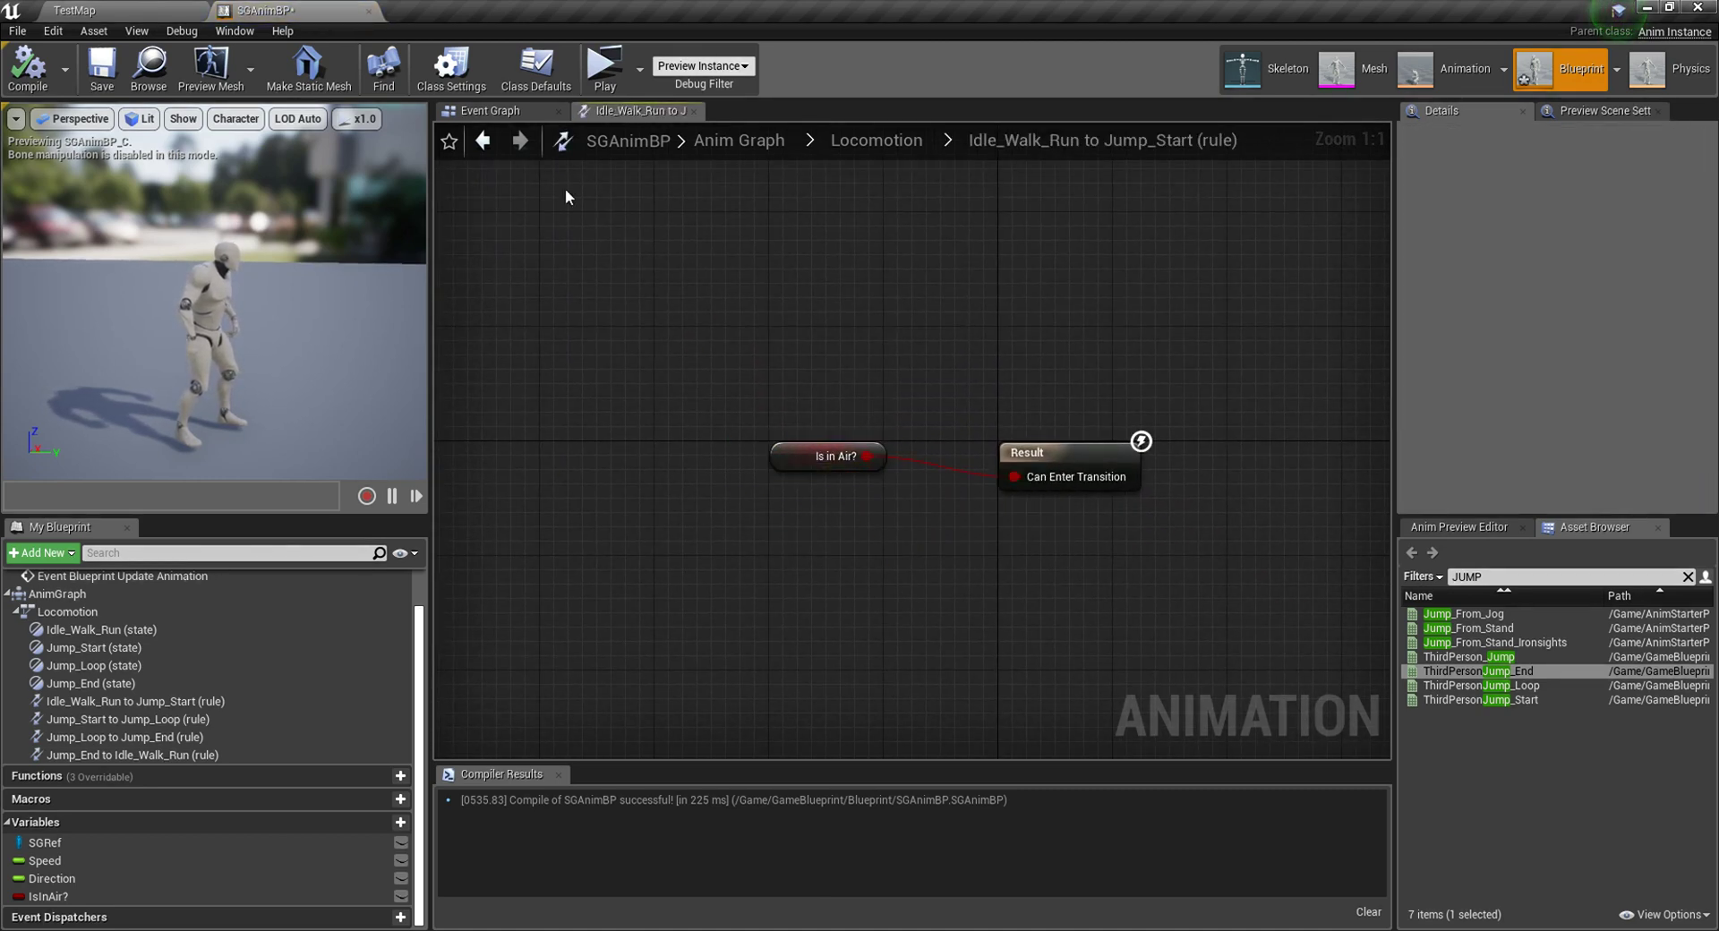
pyautogui.moveTo(806, 505); pyautogui.dragTo(831, 464)
pyautogui.click(501, 110)
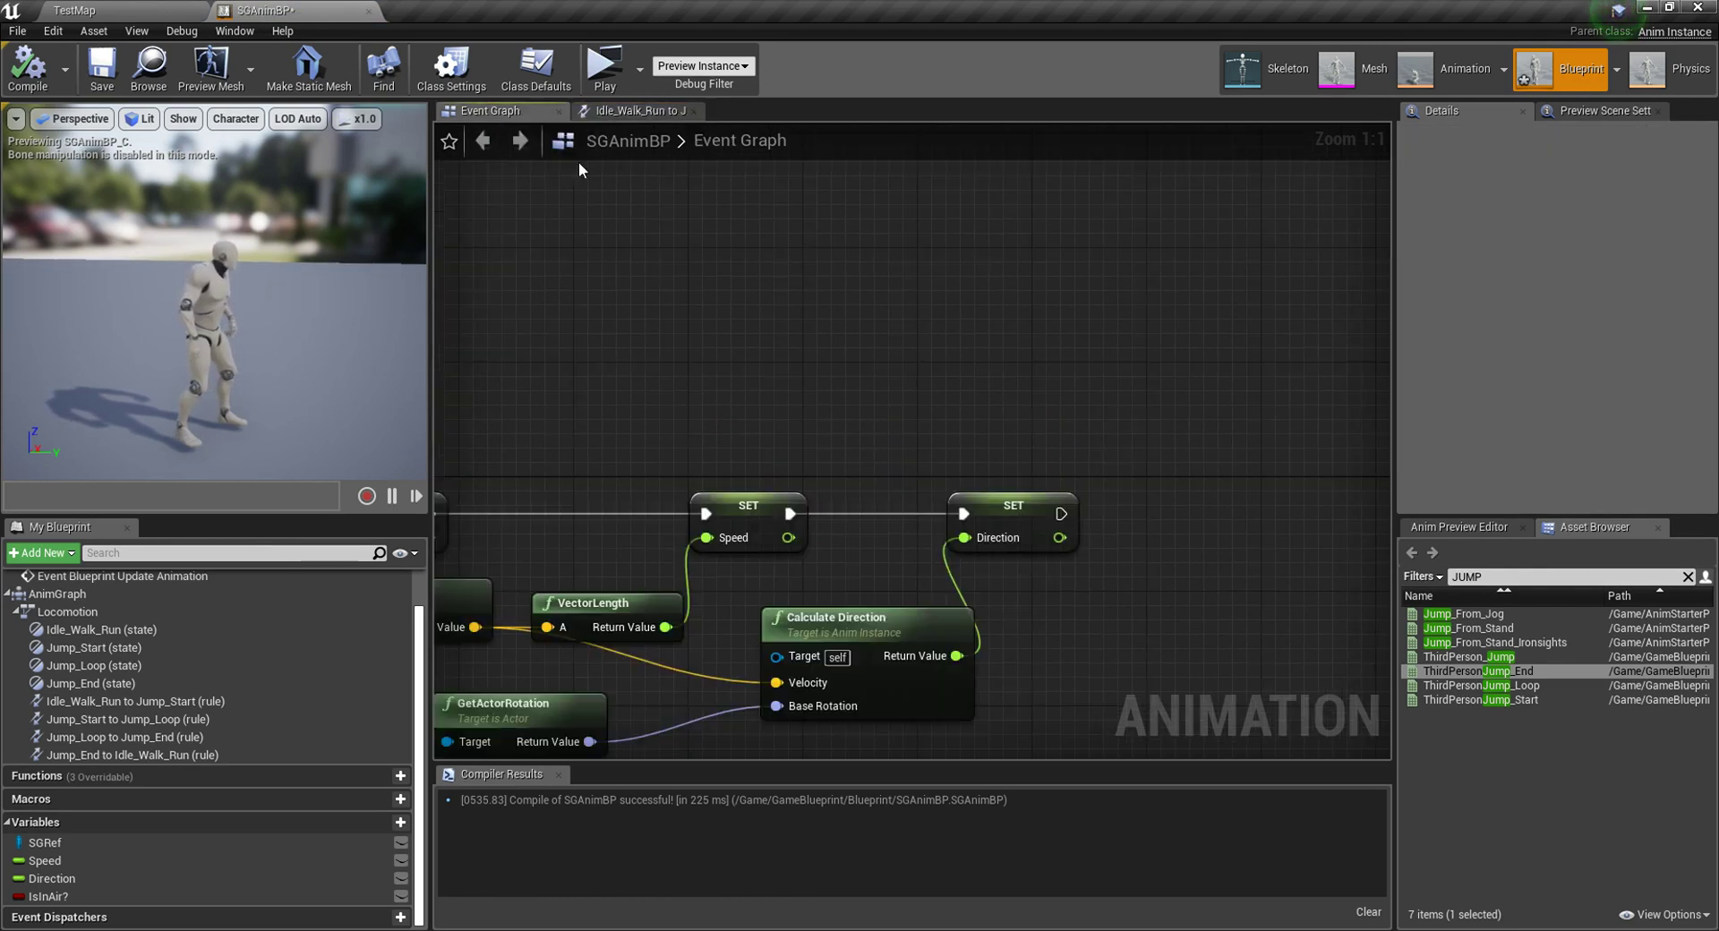
pyautogui.scroll(-5, 868, 398)
pyautogui.scroll(1, 1021, 564)
pyautogui.scroll(-1, 768, 555)
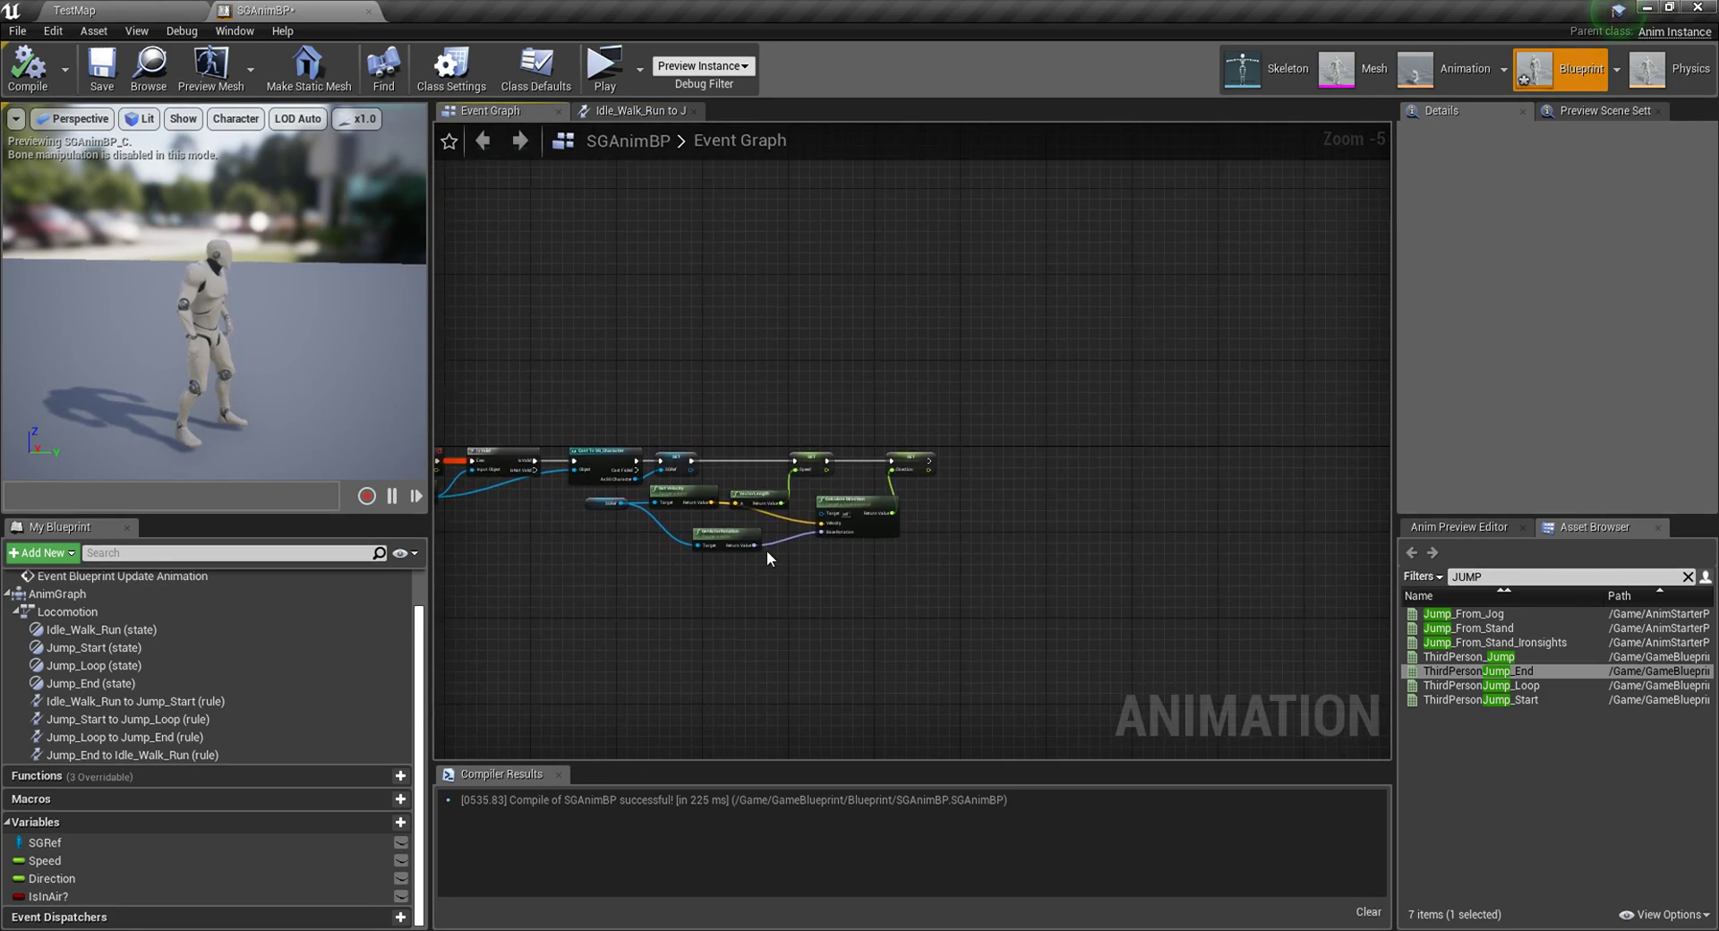
pyautogui.scroll(5, 850, 586)
pyautogui.moveTo(850, 587); pyautogui.dragTo(1028, 587, button='right')
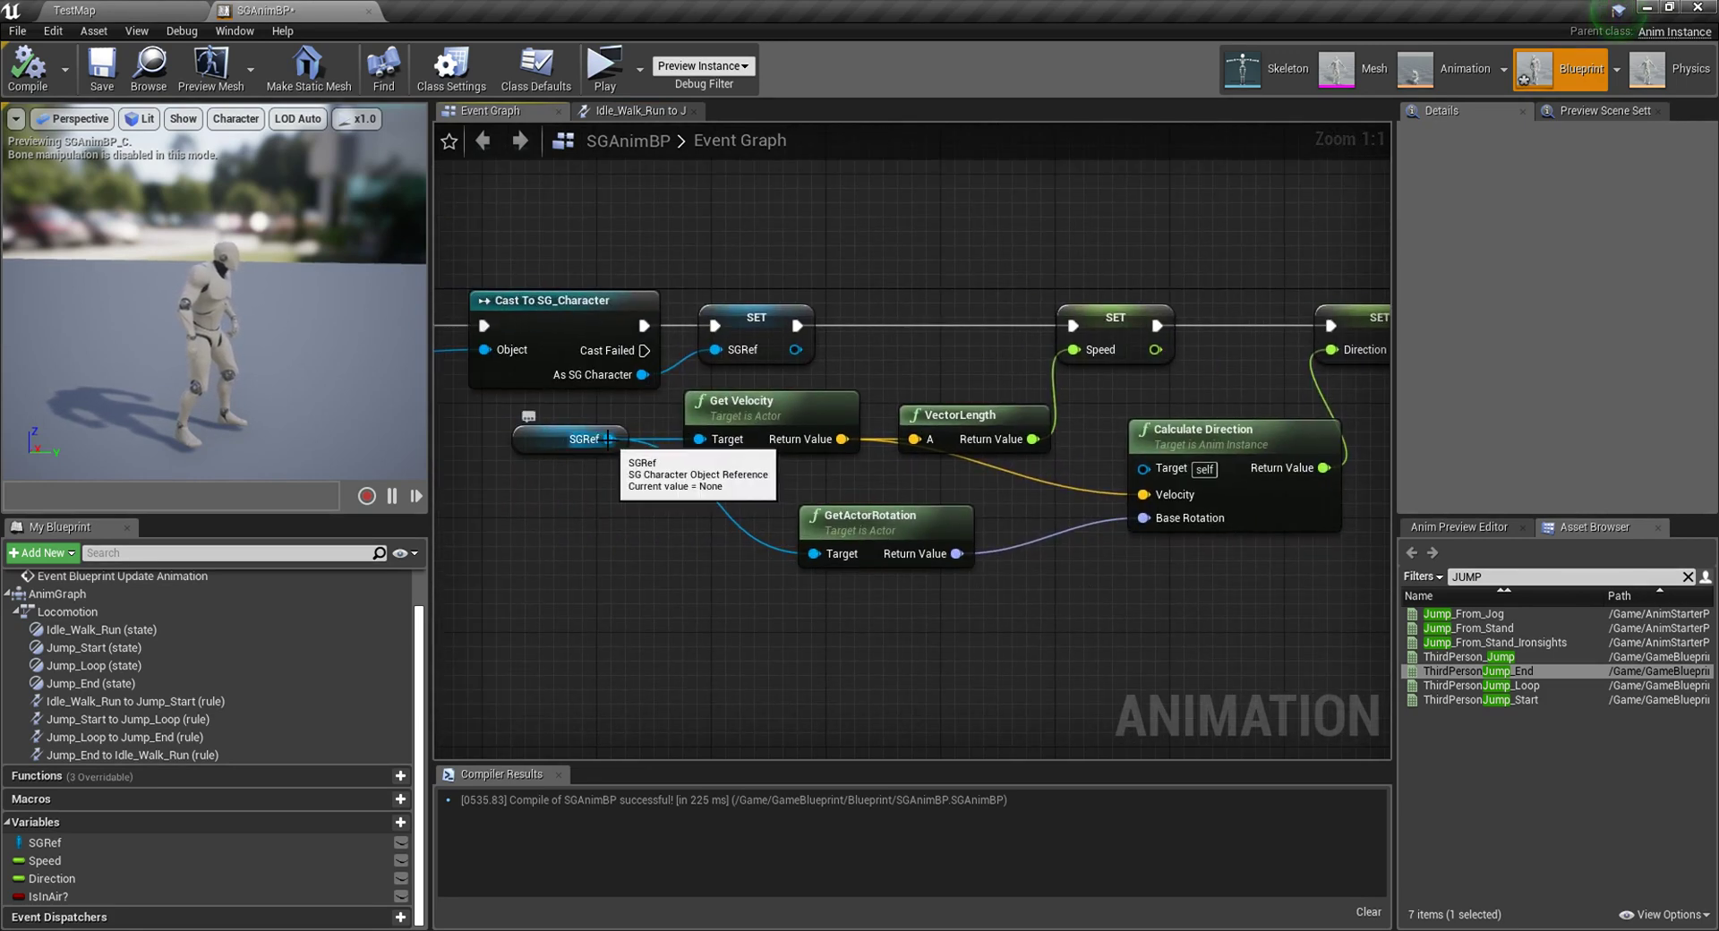
# Step: Add an Is Falling check pulled from SGRef's character movement and position it
pyautogui.moveTo(608, 439); pyautogui.dragTo(1063, 626)
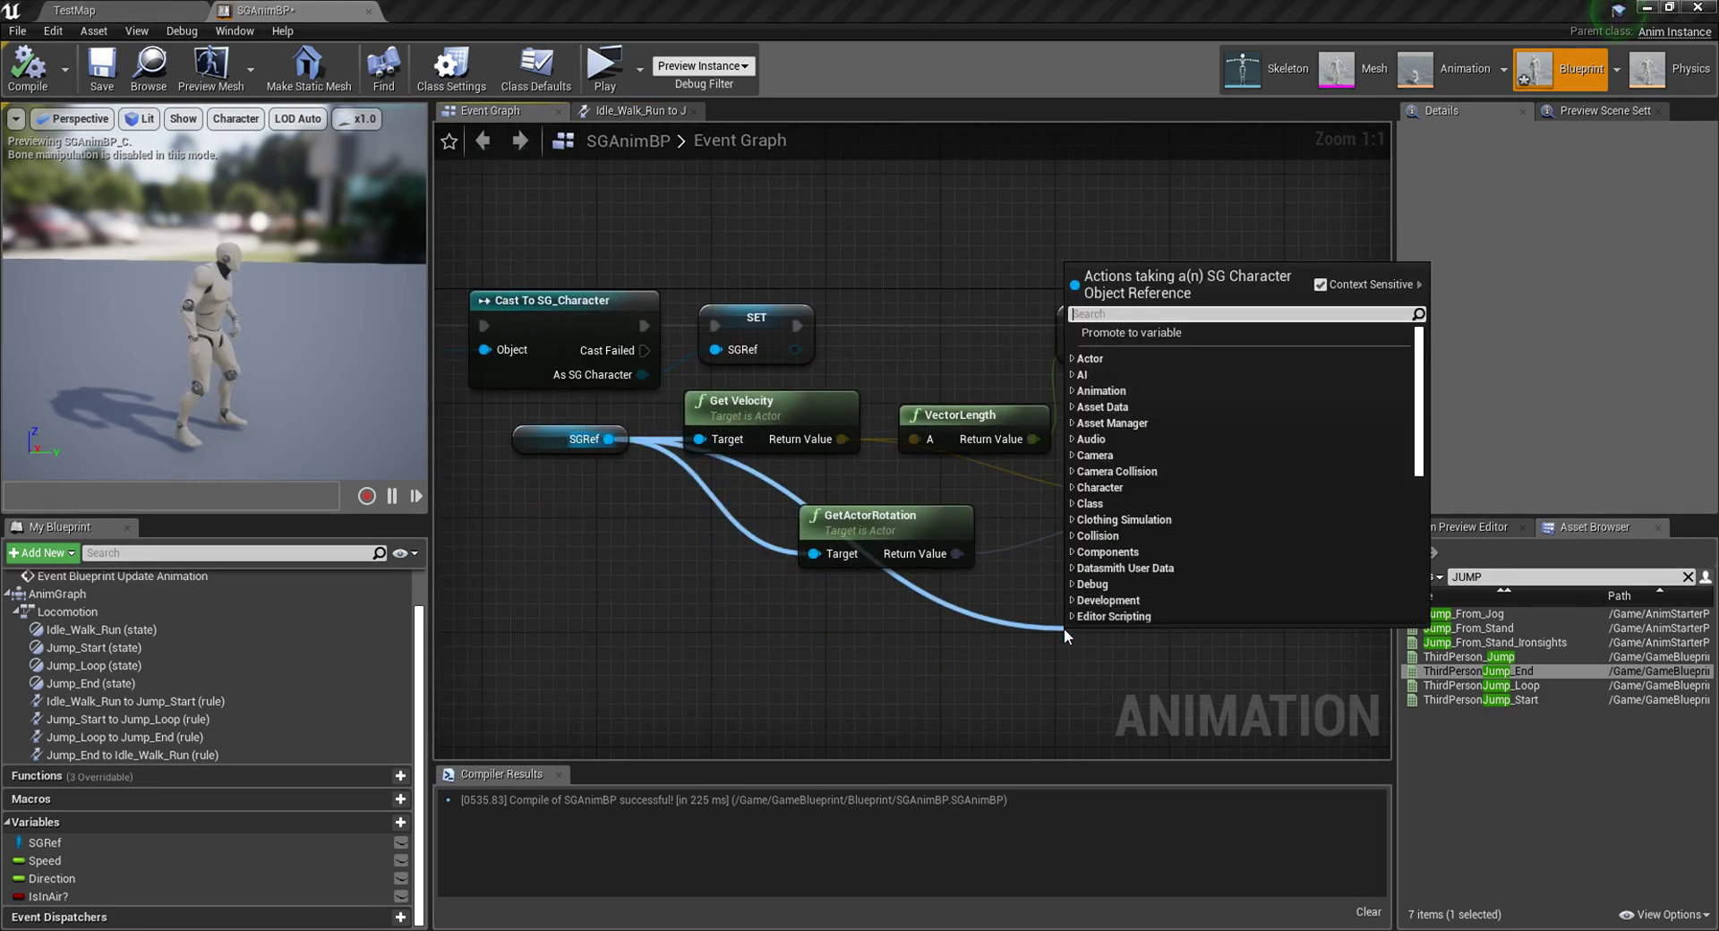
pyautogui.write('fall')
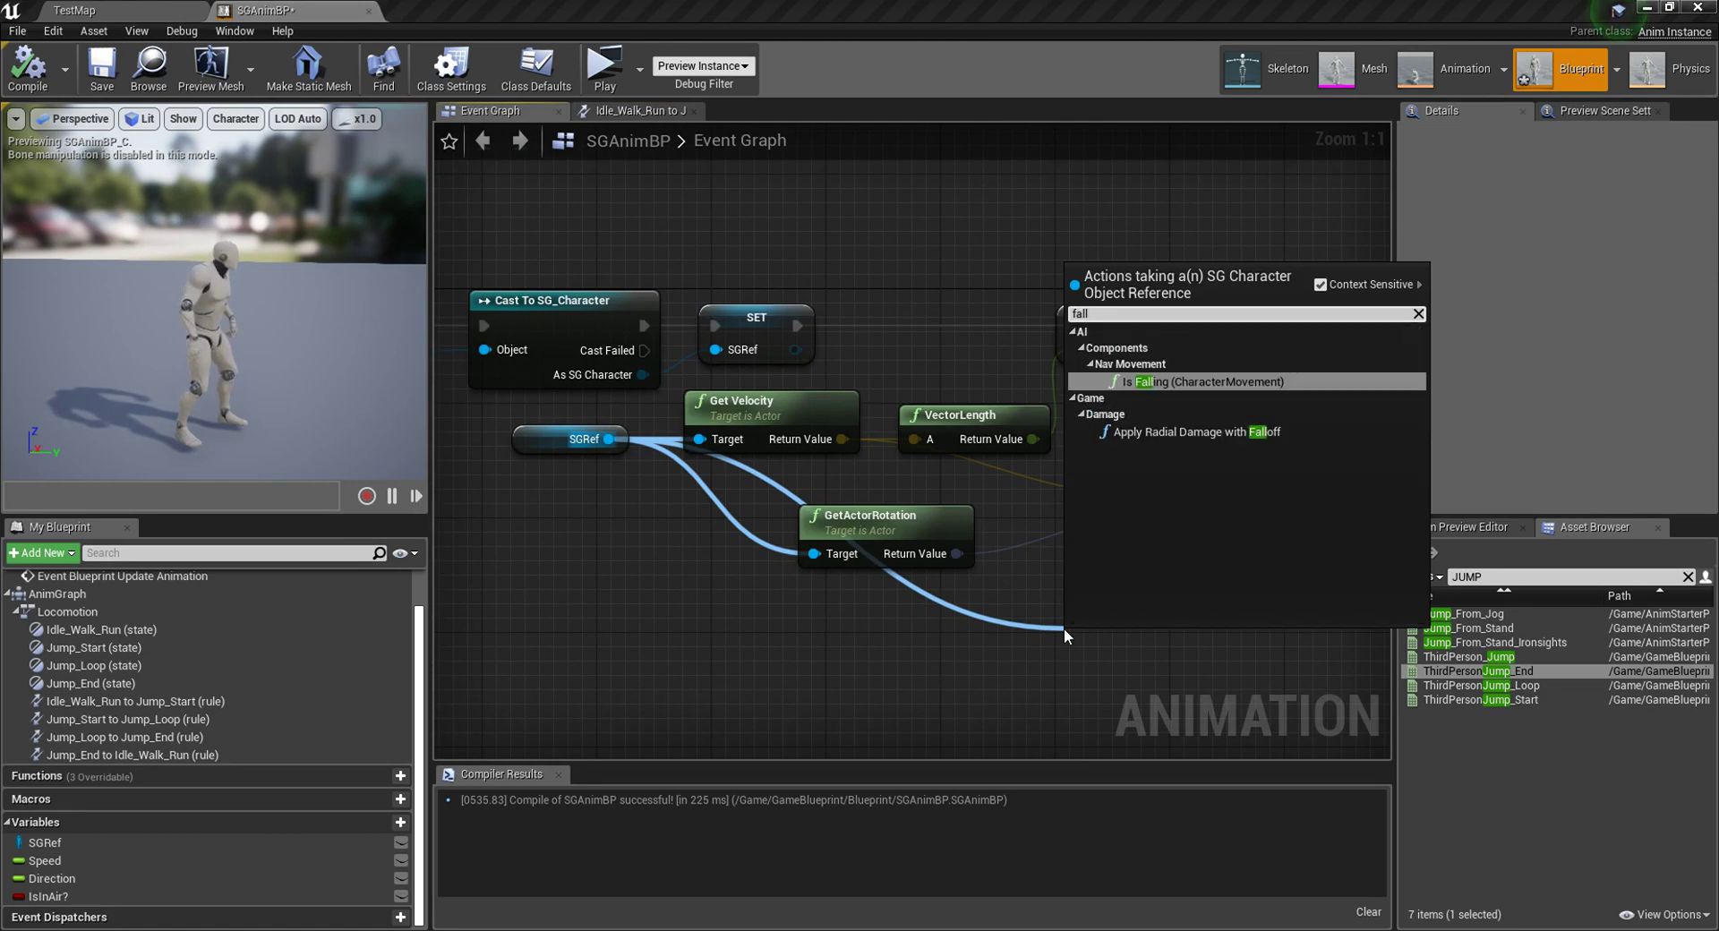
pyautogui.click(1155, 382)
pyautogui.moveTo(1164, 651)
pyautogui.mouseDown()
pyautogui.moveTo(1385, 478)
pyautogui.moveTo(1254, 477)
pyautogui.mouseUp()
pyautogui.click(1325, 555)
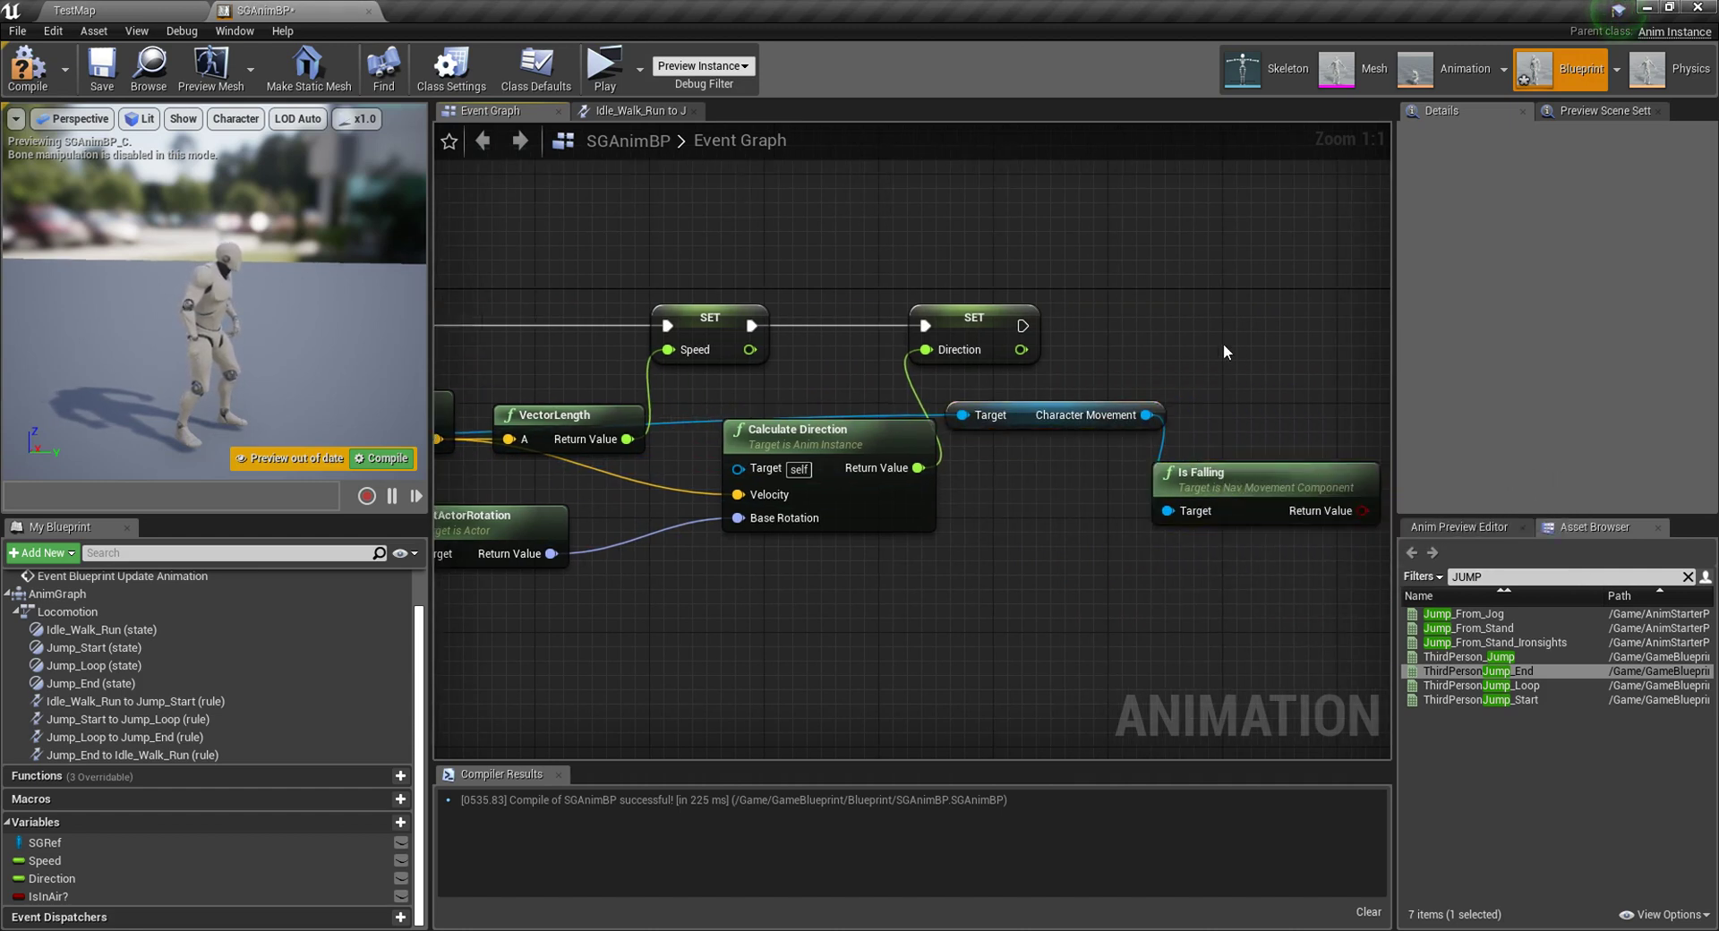
pyautogui.moveTo(1338, 472); pyautogui.dragTo(987, 582, button='right')
pyautogui.moveTo(987, 582); pyautogui.dragTo(1014, 503)
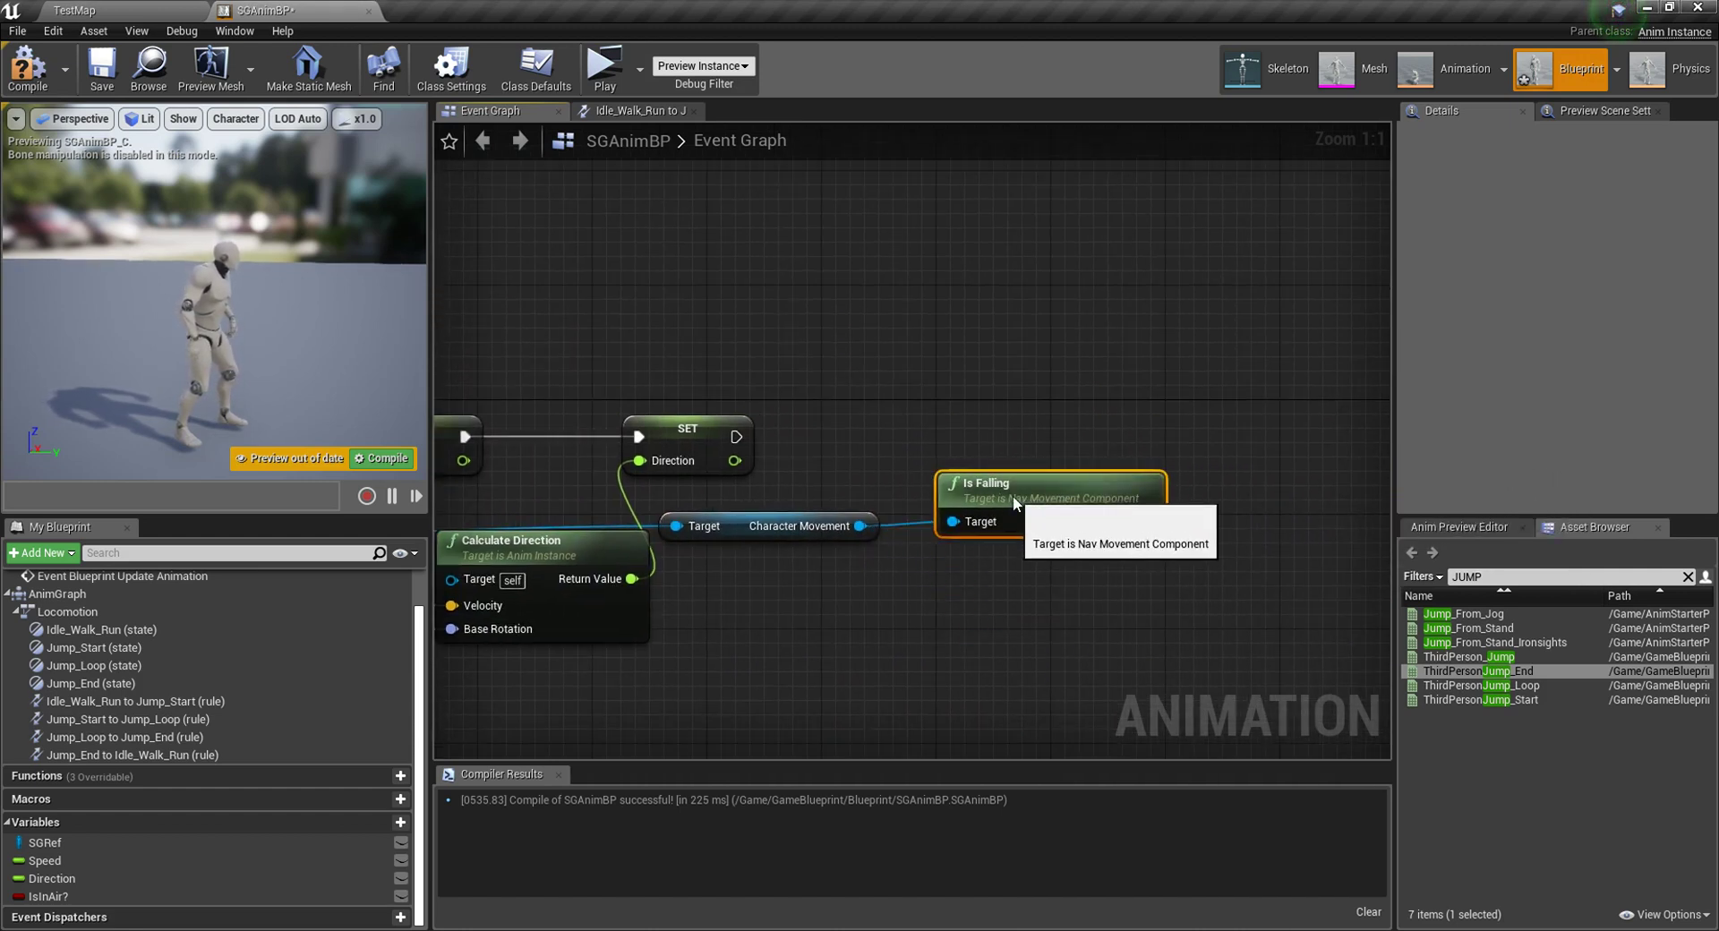
pyautogui.click(1047, 620)
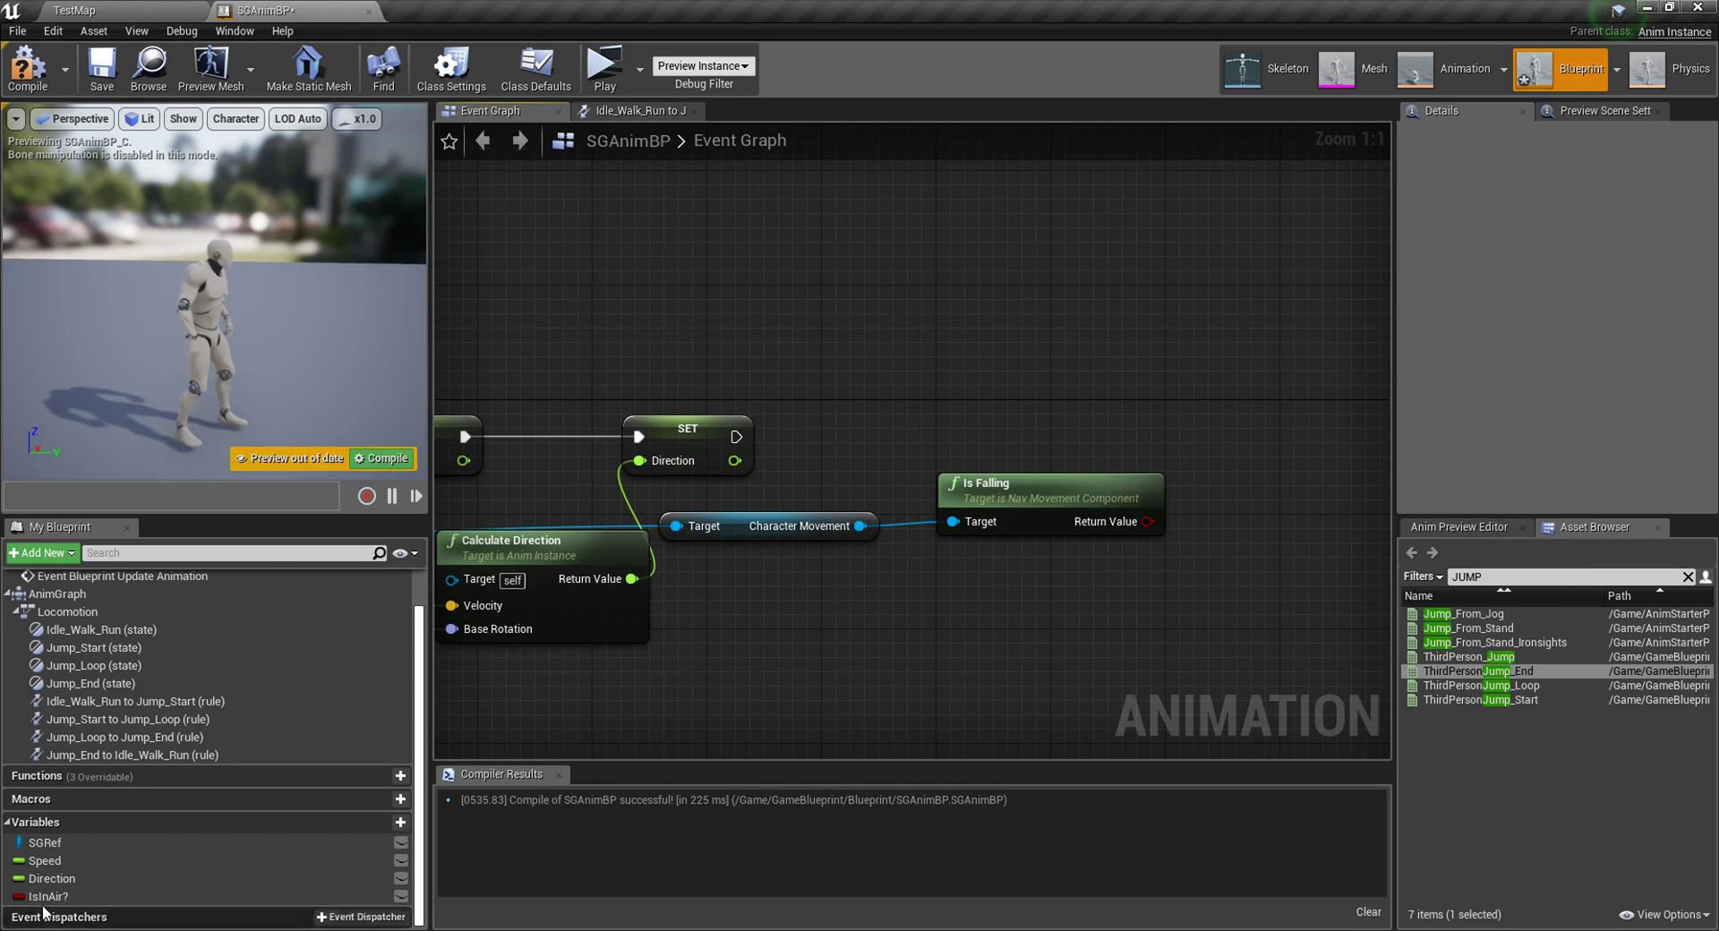
# Step: Create a SET IsInAir? node fed by Is Falling, running after SET Direction
pyautogui.moveTo(45, 896); pyautogui.dragTo(604, 821)
pyautogui.moveTo(1152, 530); pyautogui.dragTo(1155, 530)
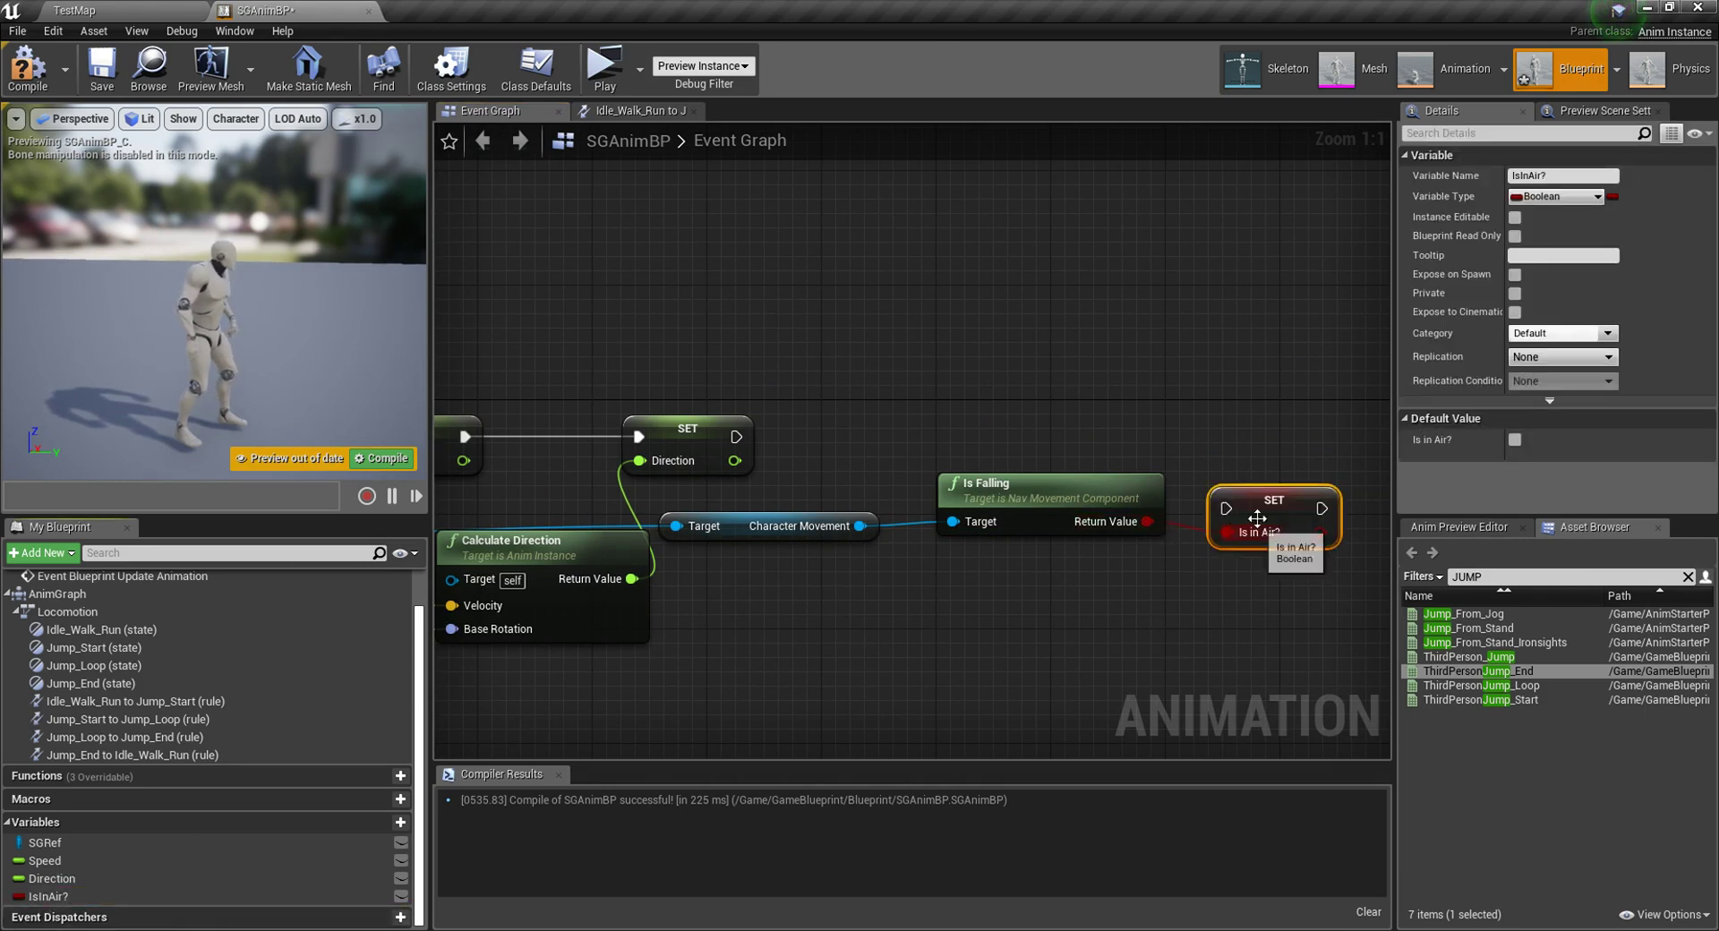
pyautogui.moveTo(1266, 452); pyautogui.dragTo(1265, 423)
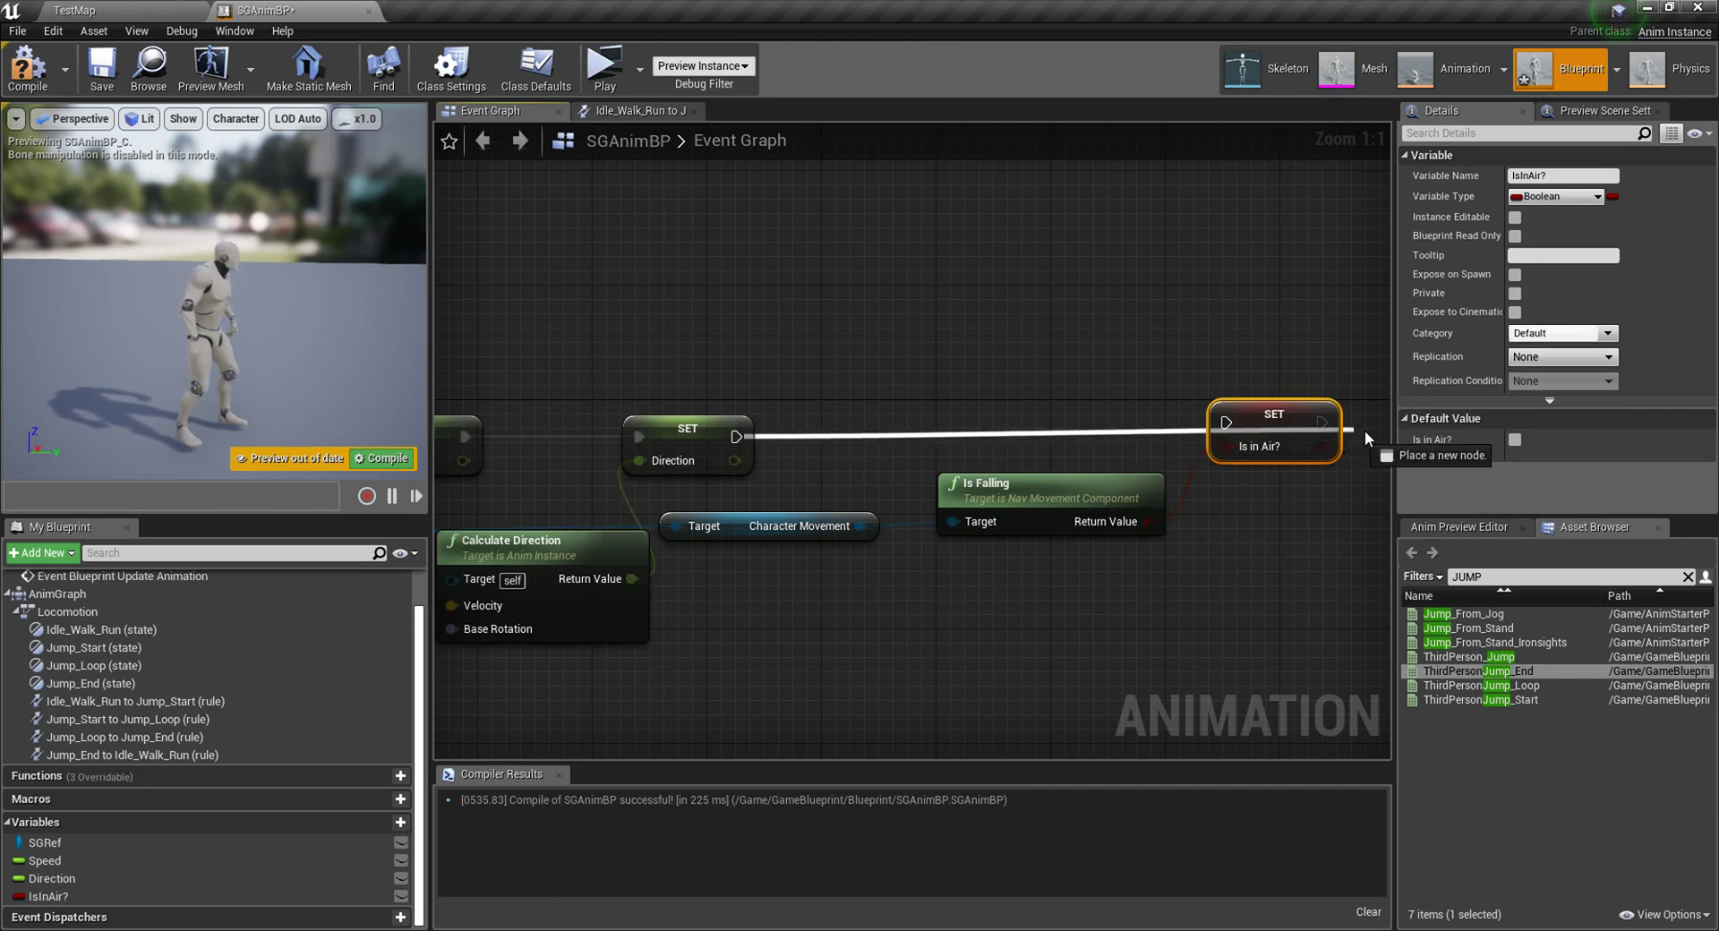
pyautogui.moveTo(733, 436); pyautogui.dragTo(1214, 450)
pyautogui.click(1247, 575)
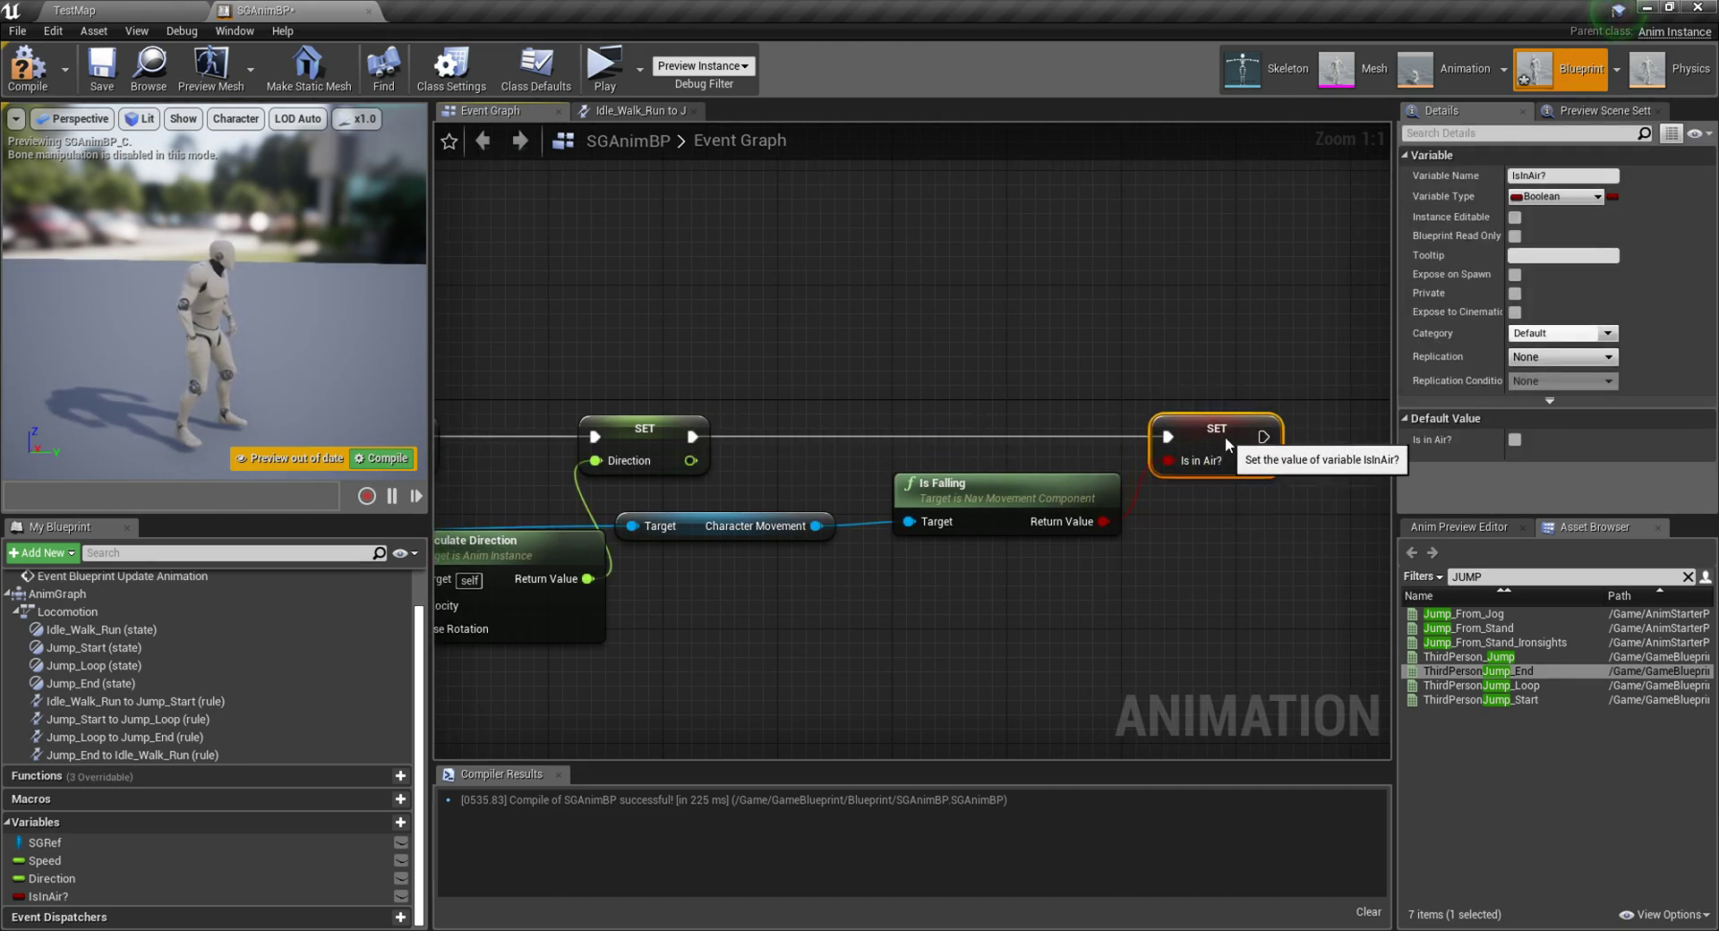
pyautogui.moveTo(777, 568); pyautogui.dragTo(729, 535)
pyautogui.keyDown('shift'); pyautogui.click(919, 512); pyautogui.keyUp('shift')
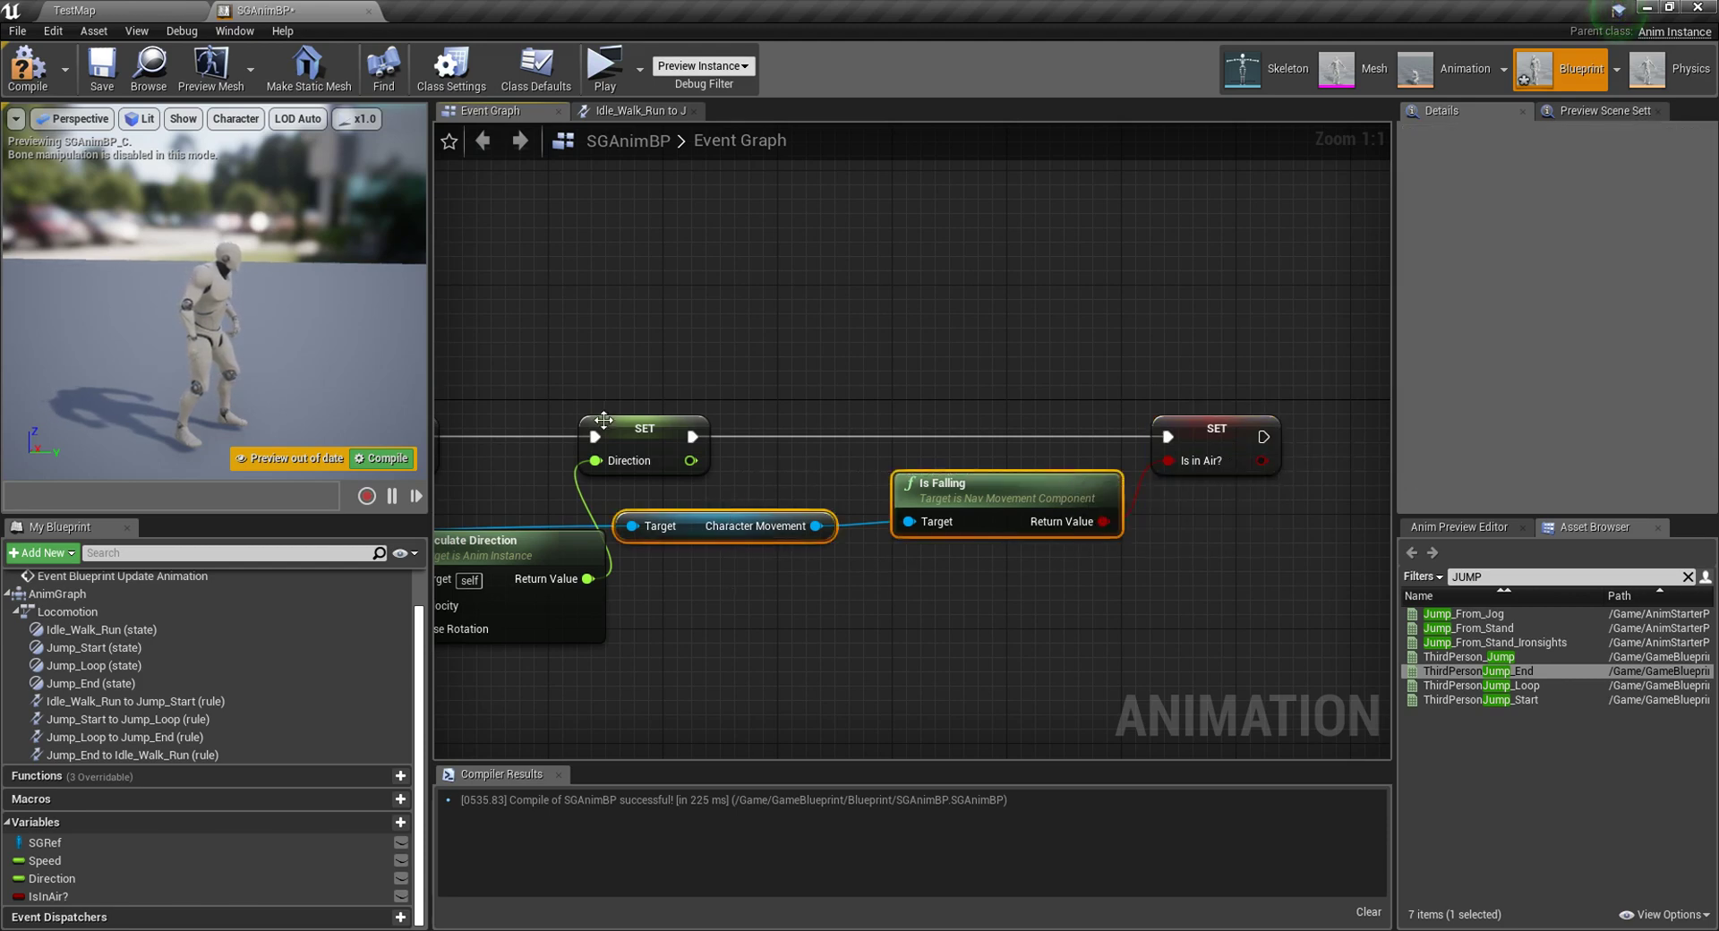
# Step: Align the Is Falling and SET IsInAir? nodes, then compile and save SGAnimBP
pyautogui.scroll(-4, 894, 294)
pyautogui.moveTo(830, 286); pyautogui.dragTo(1193, 357, button='right')
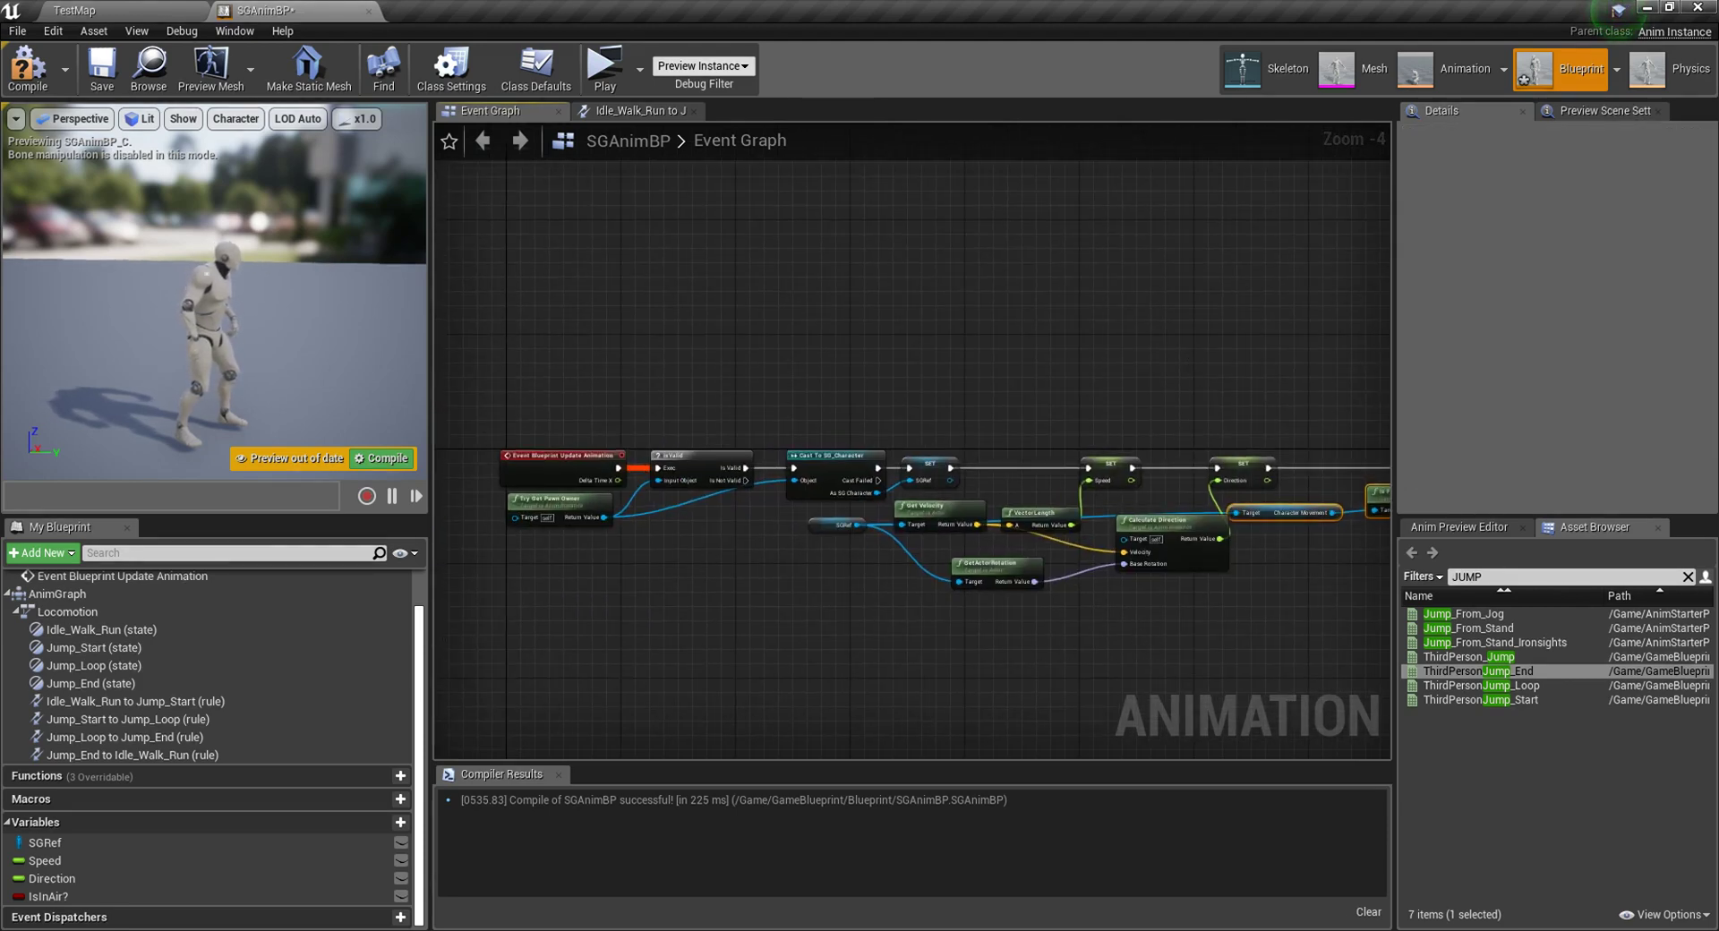
pyautogui.moveTo(1379, 501); pyautogui.dragTo(1016, 521, button='right')
pyautogui.scroll(4, 1028, 486)
pyautogui.click(1034, 490)
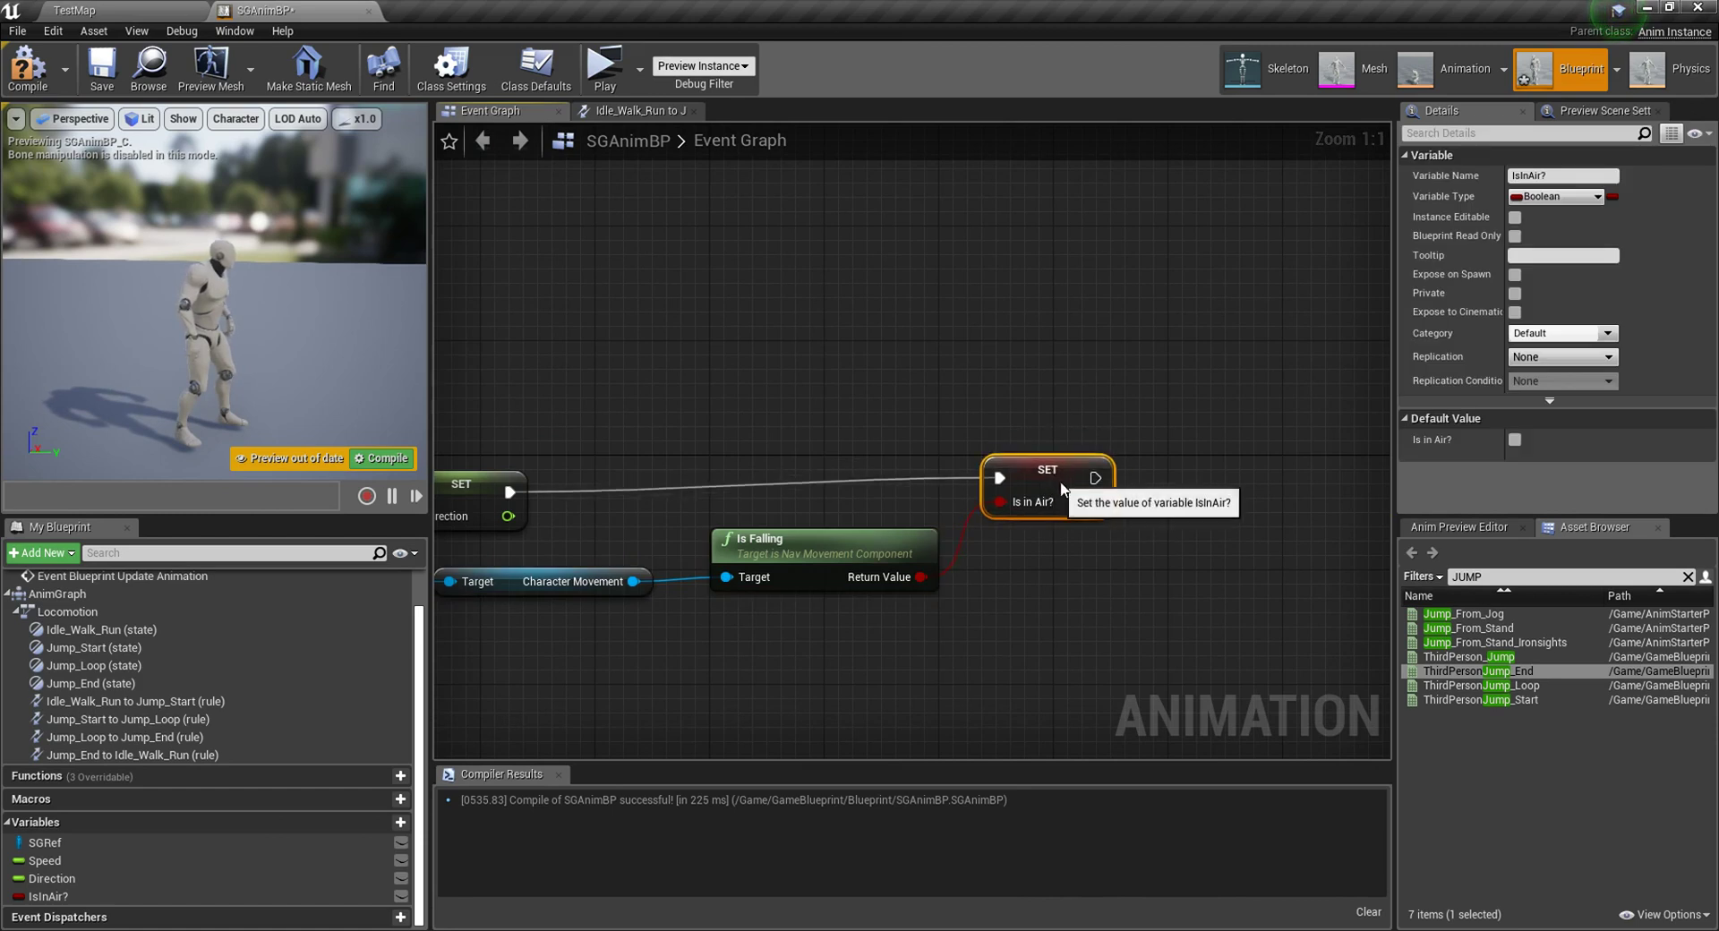
pyautogui.moveTo(540, 615)
pyautogui.mouseDown()
pyautogui.moveTo(800, 550)
pyautogui.moveTo(786, 537)
pyautogui.mouseUp()
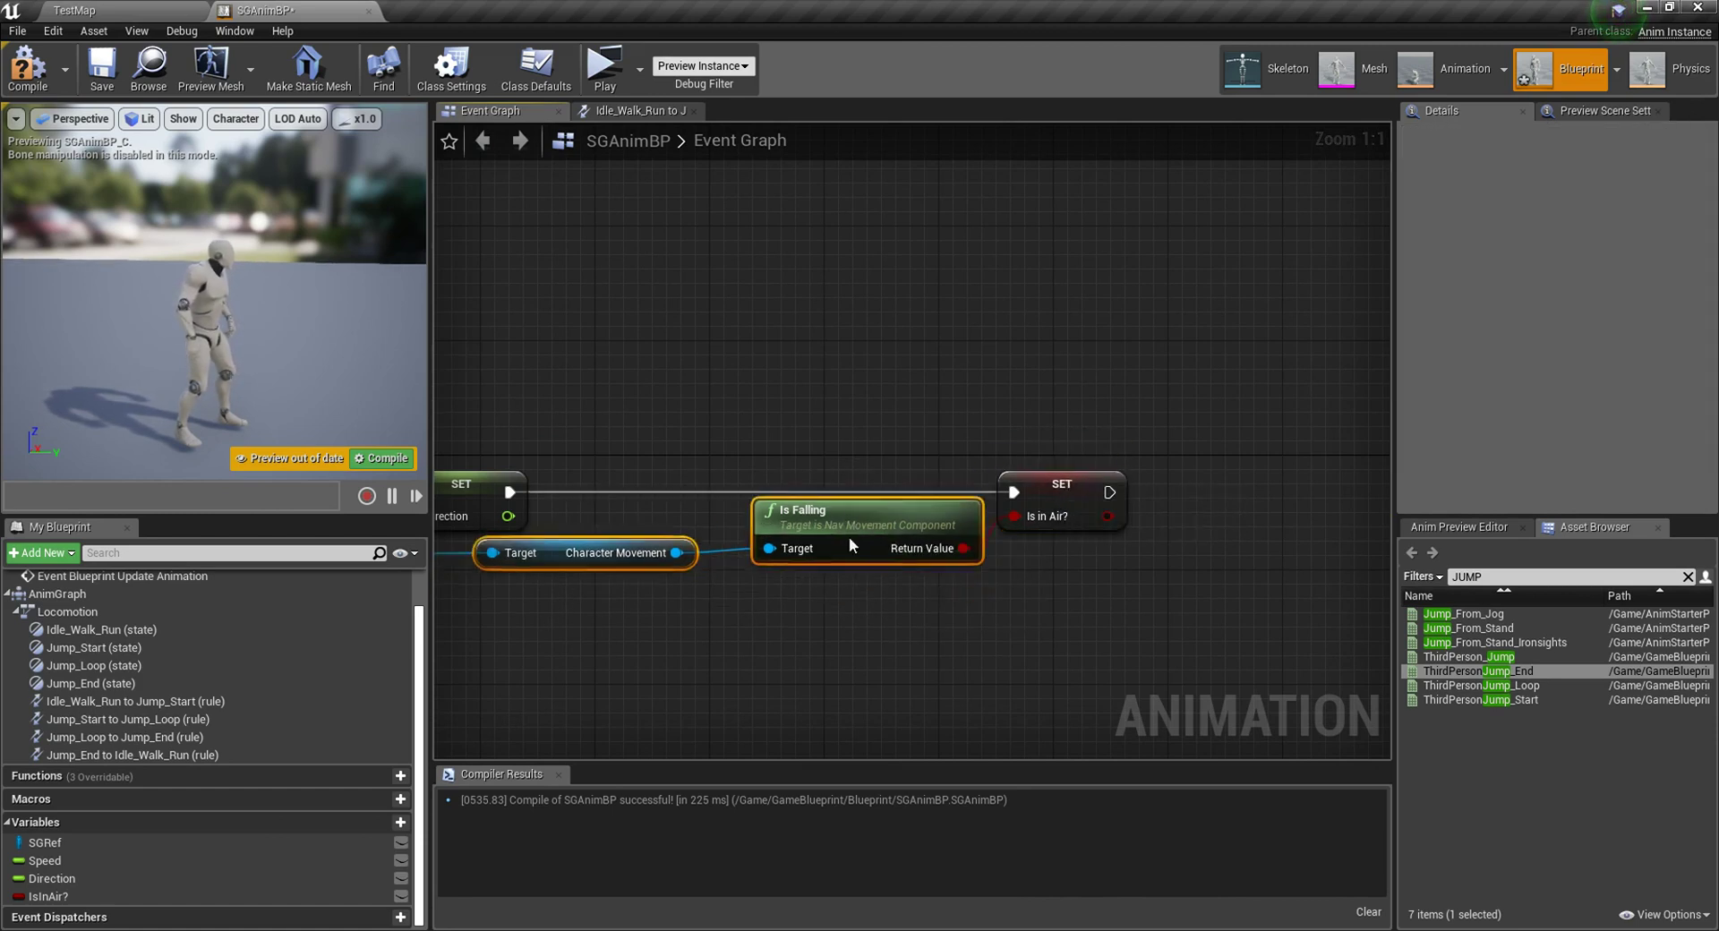
pyautogui.click(967, 502)
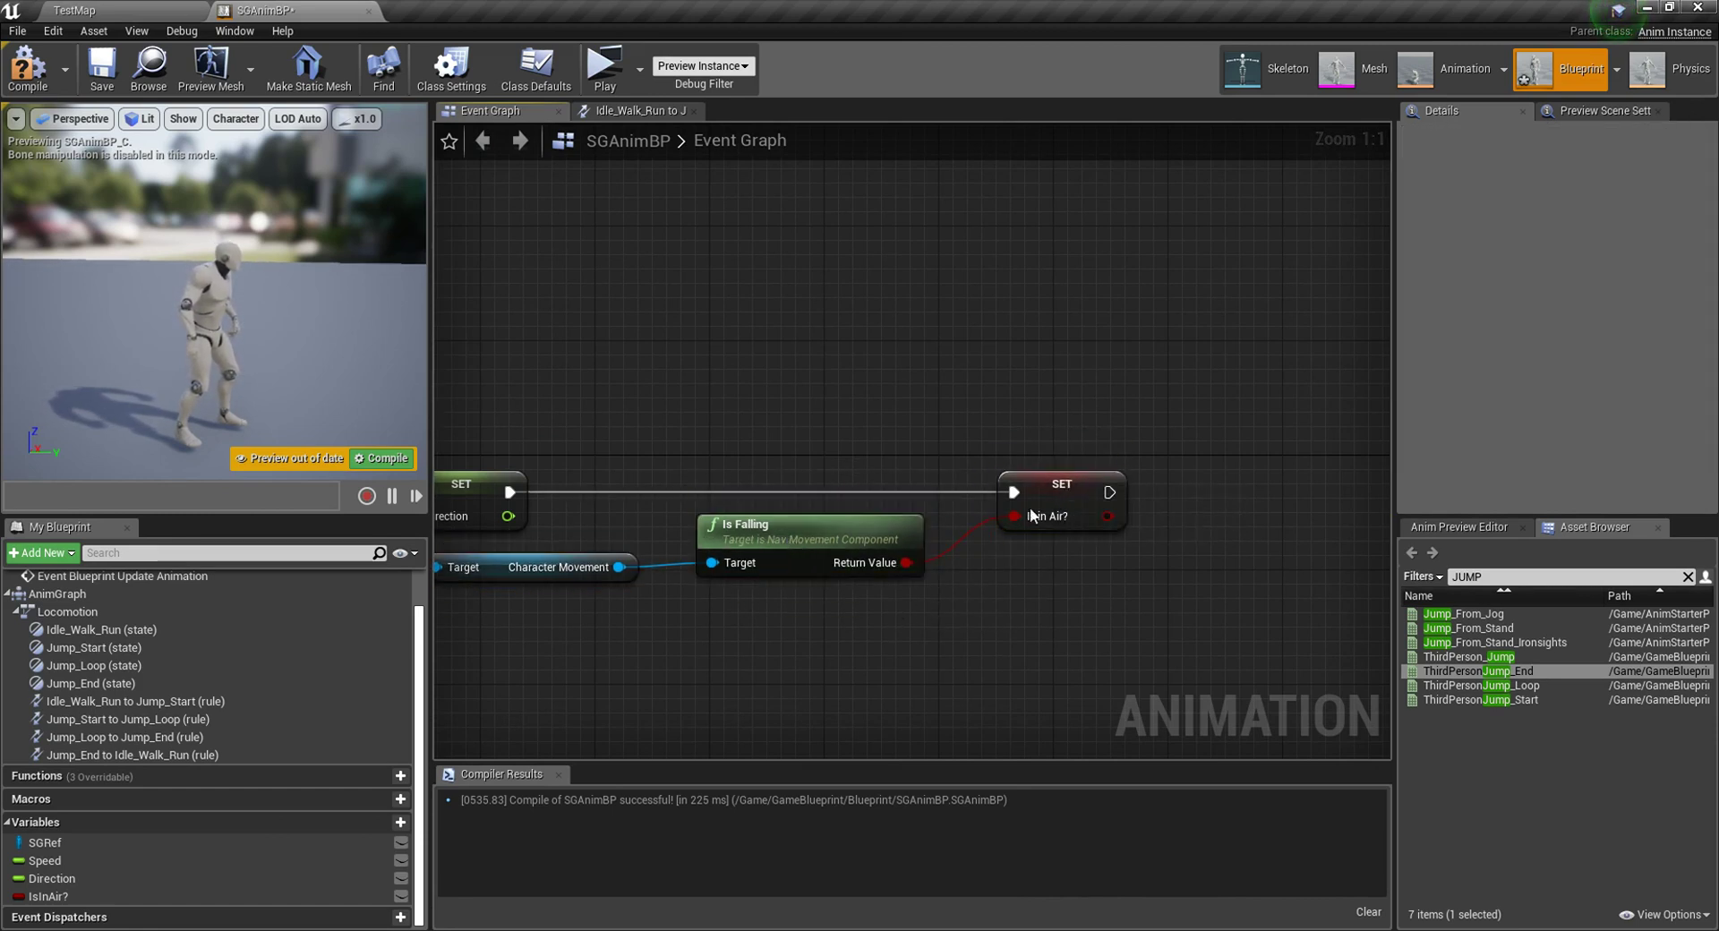
pyautogui.click(36, 91)
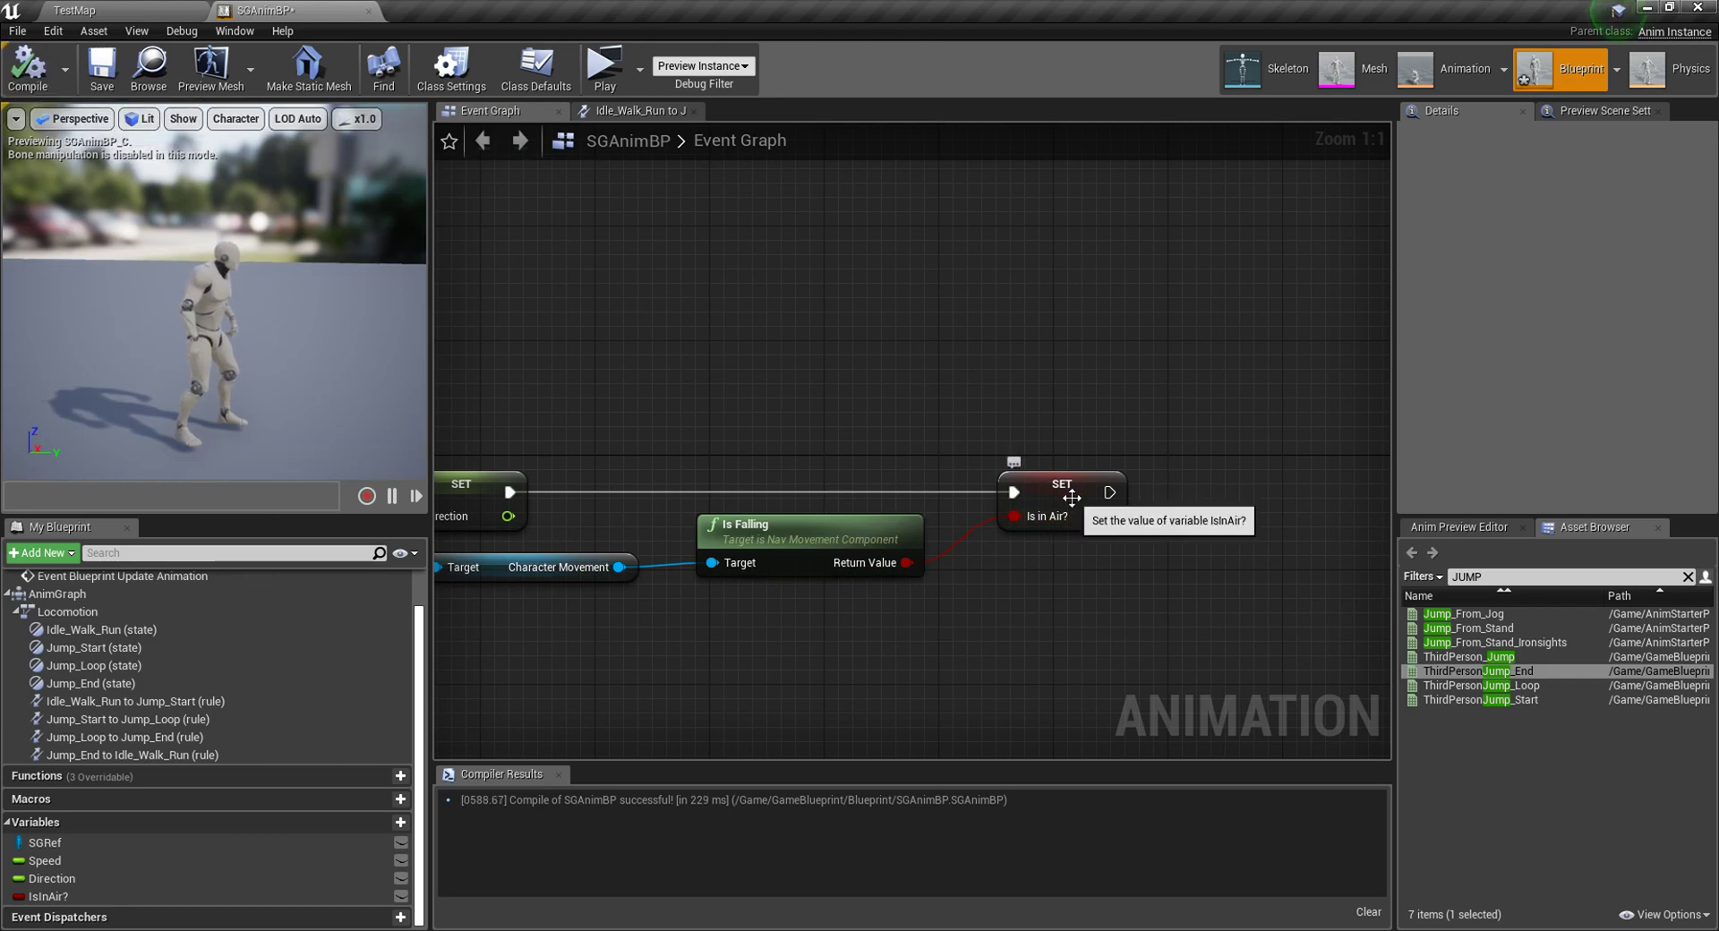
pyautogui.click(102, 67)
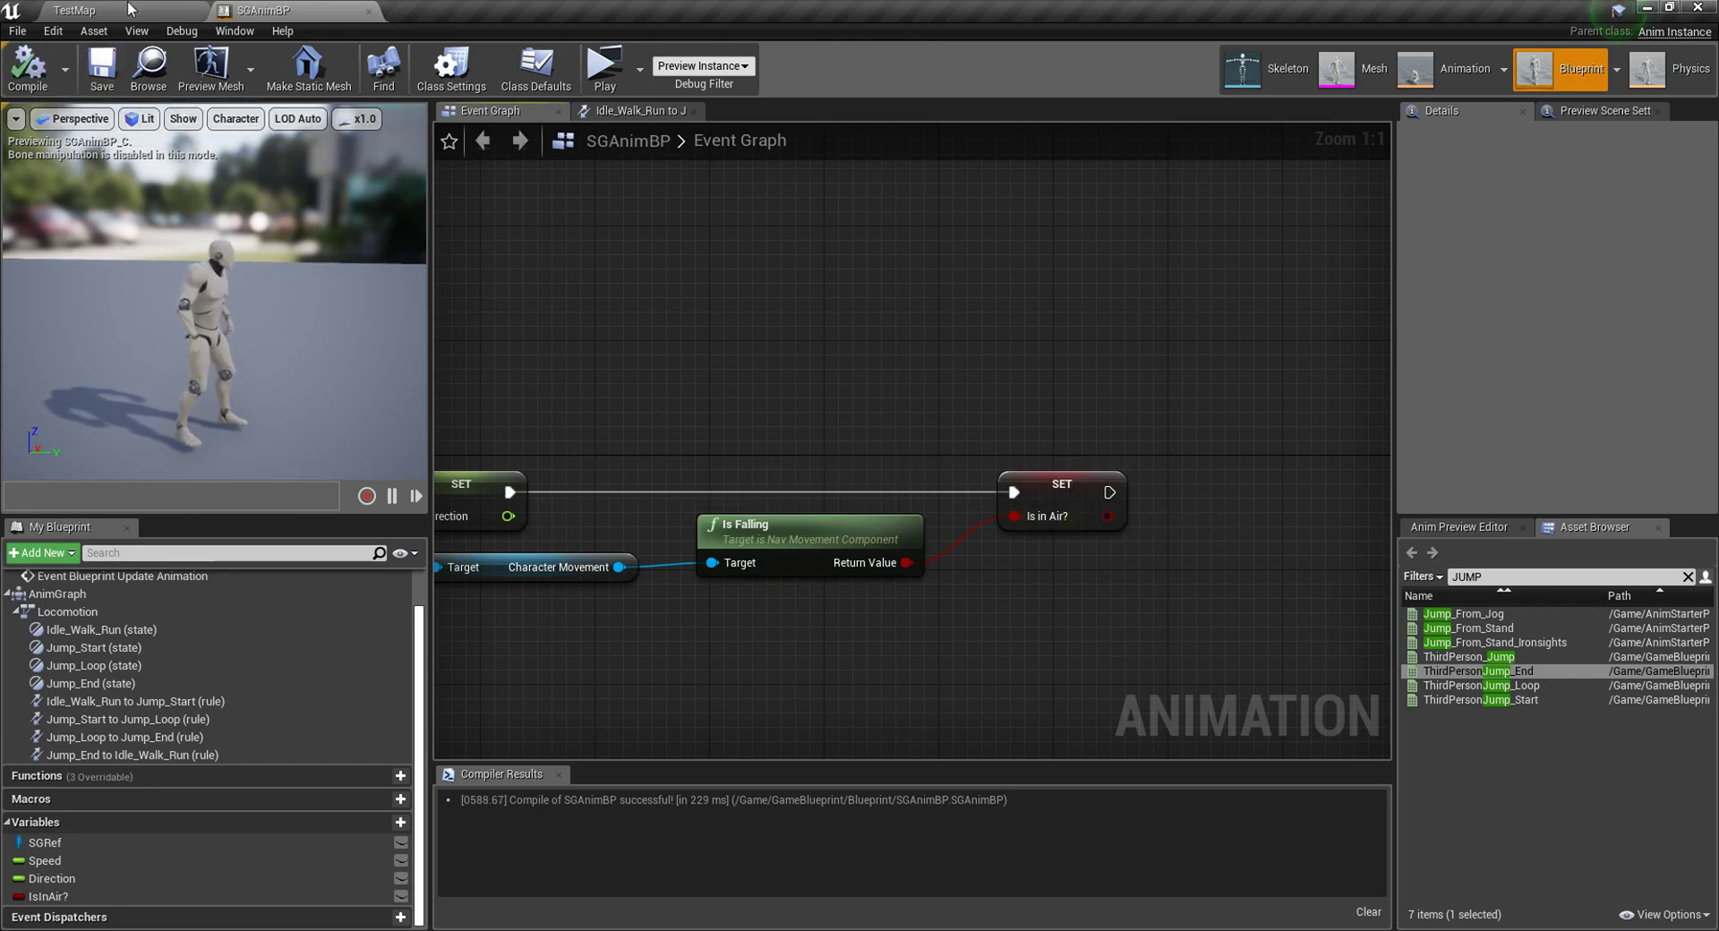
# Step: Open the SG_Character blueprint and delete its three disabled default nodes
pyautogui.doubleClick(456, 680)
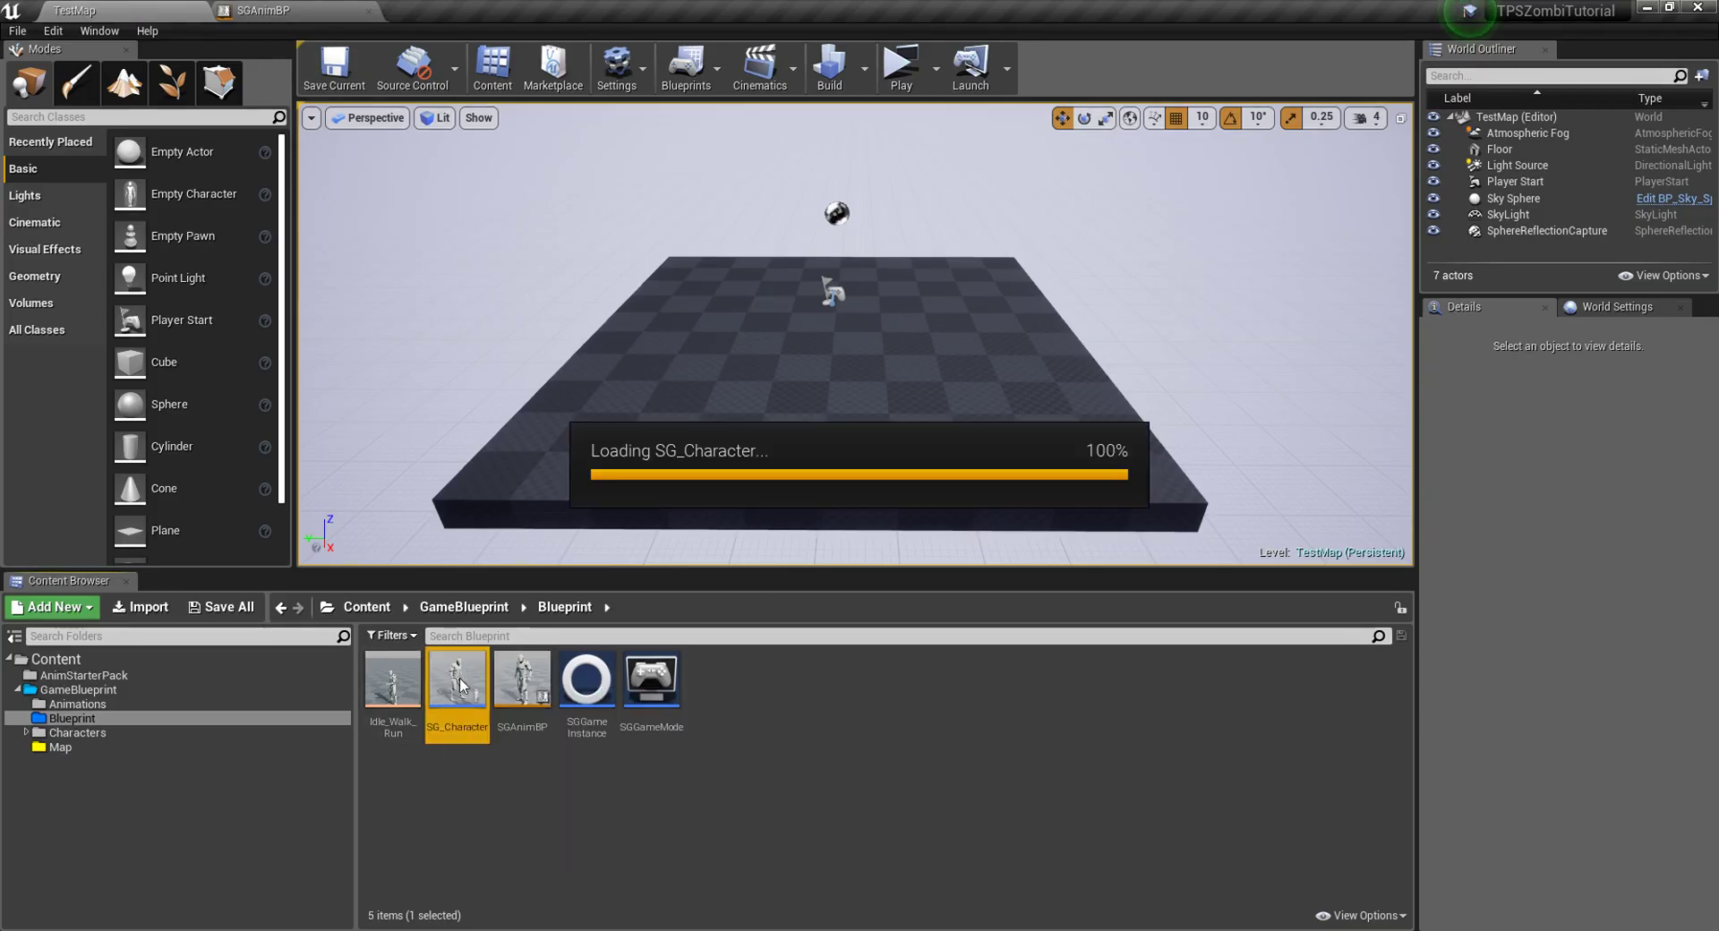
pyautogui.doubleClick(599, 411)
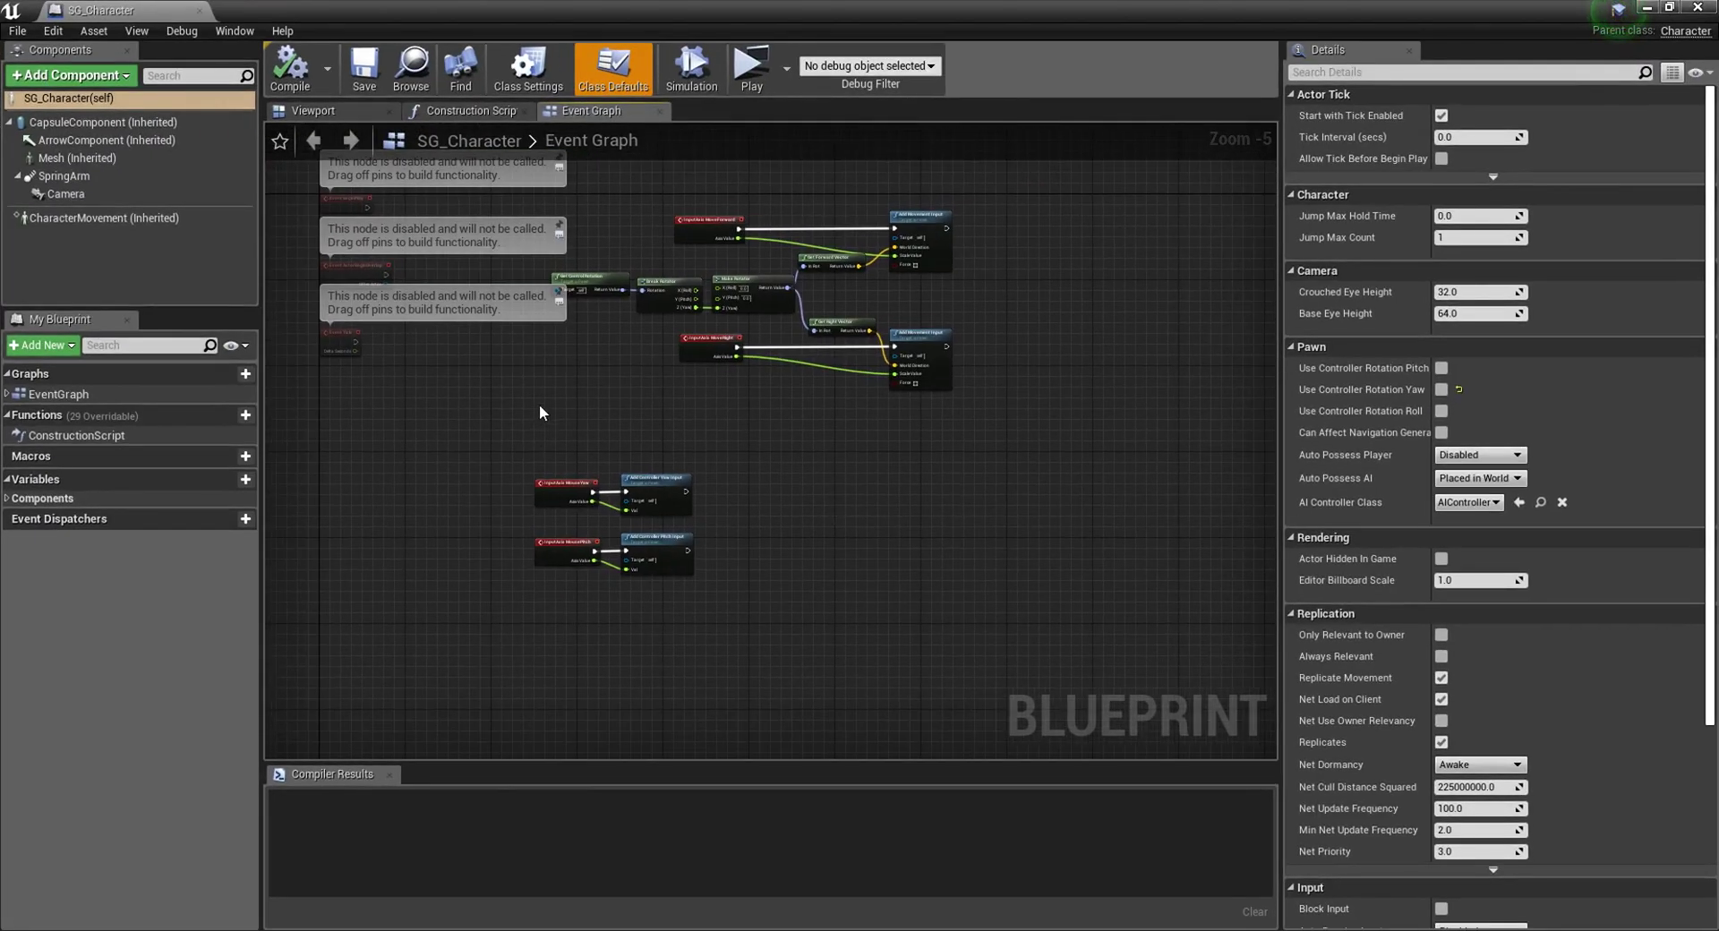
pyautogui.moveTo(541, 411); pyautogui.dragTo(639, 362, button='right')
pyautogui.moveTo(767, 630); pyautogui.dragTo(767, 630)
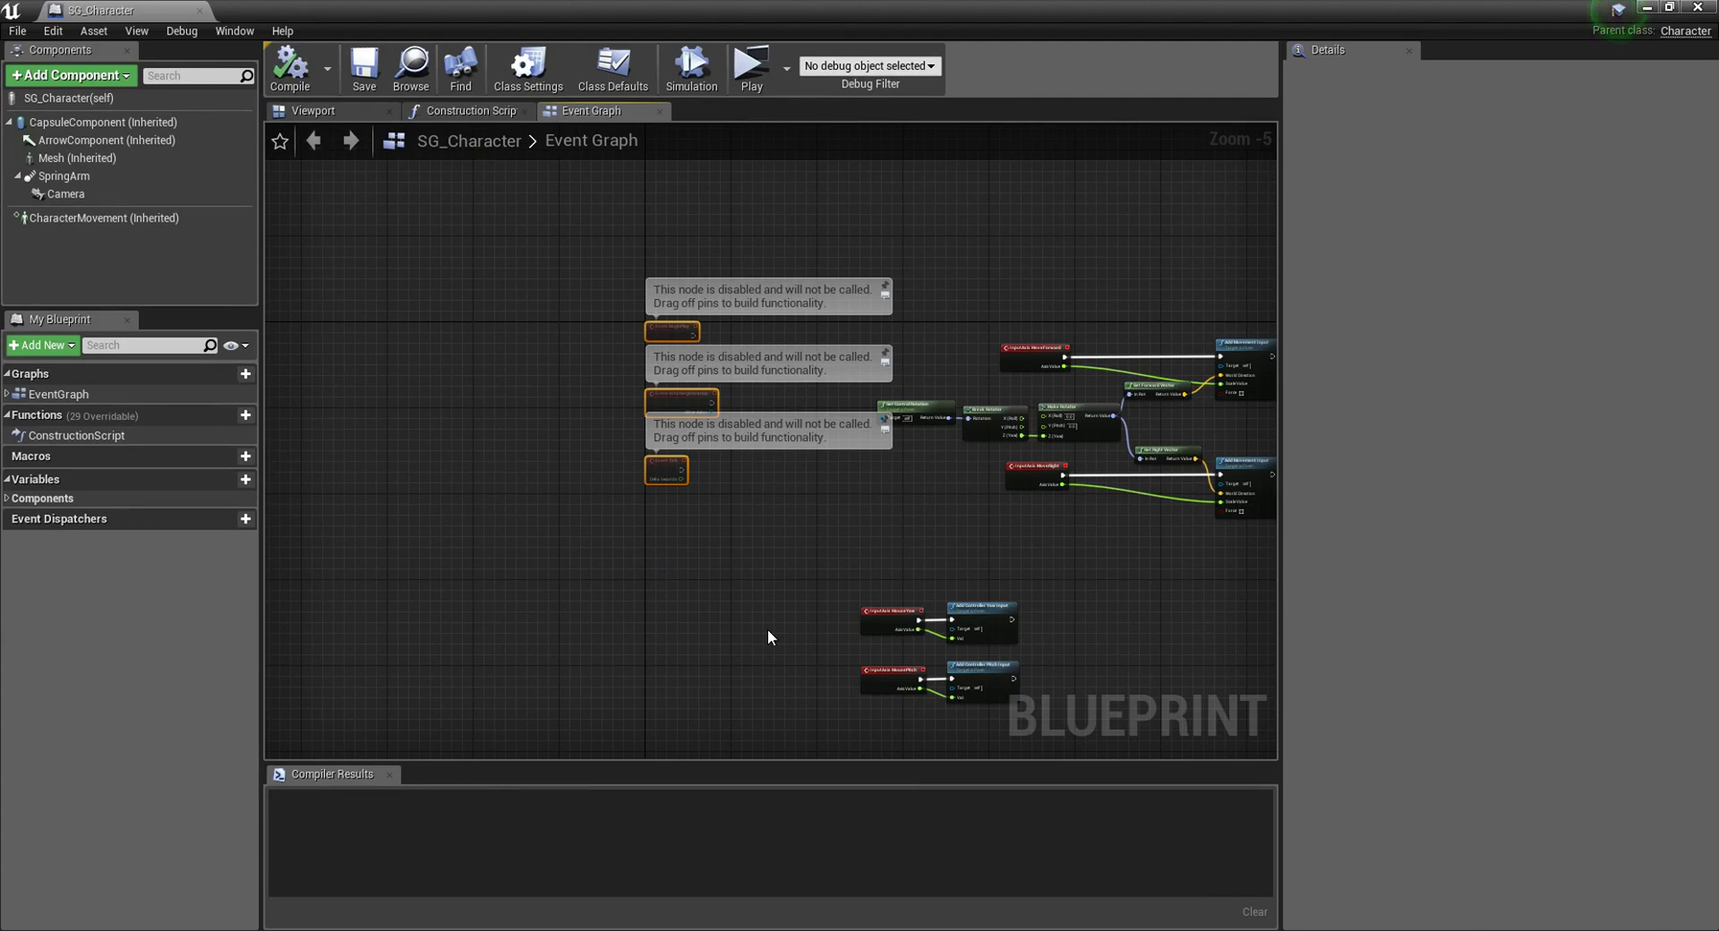
pyautogui.press('Delete')
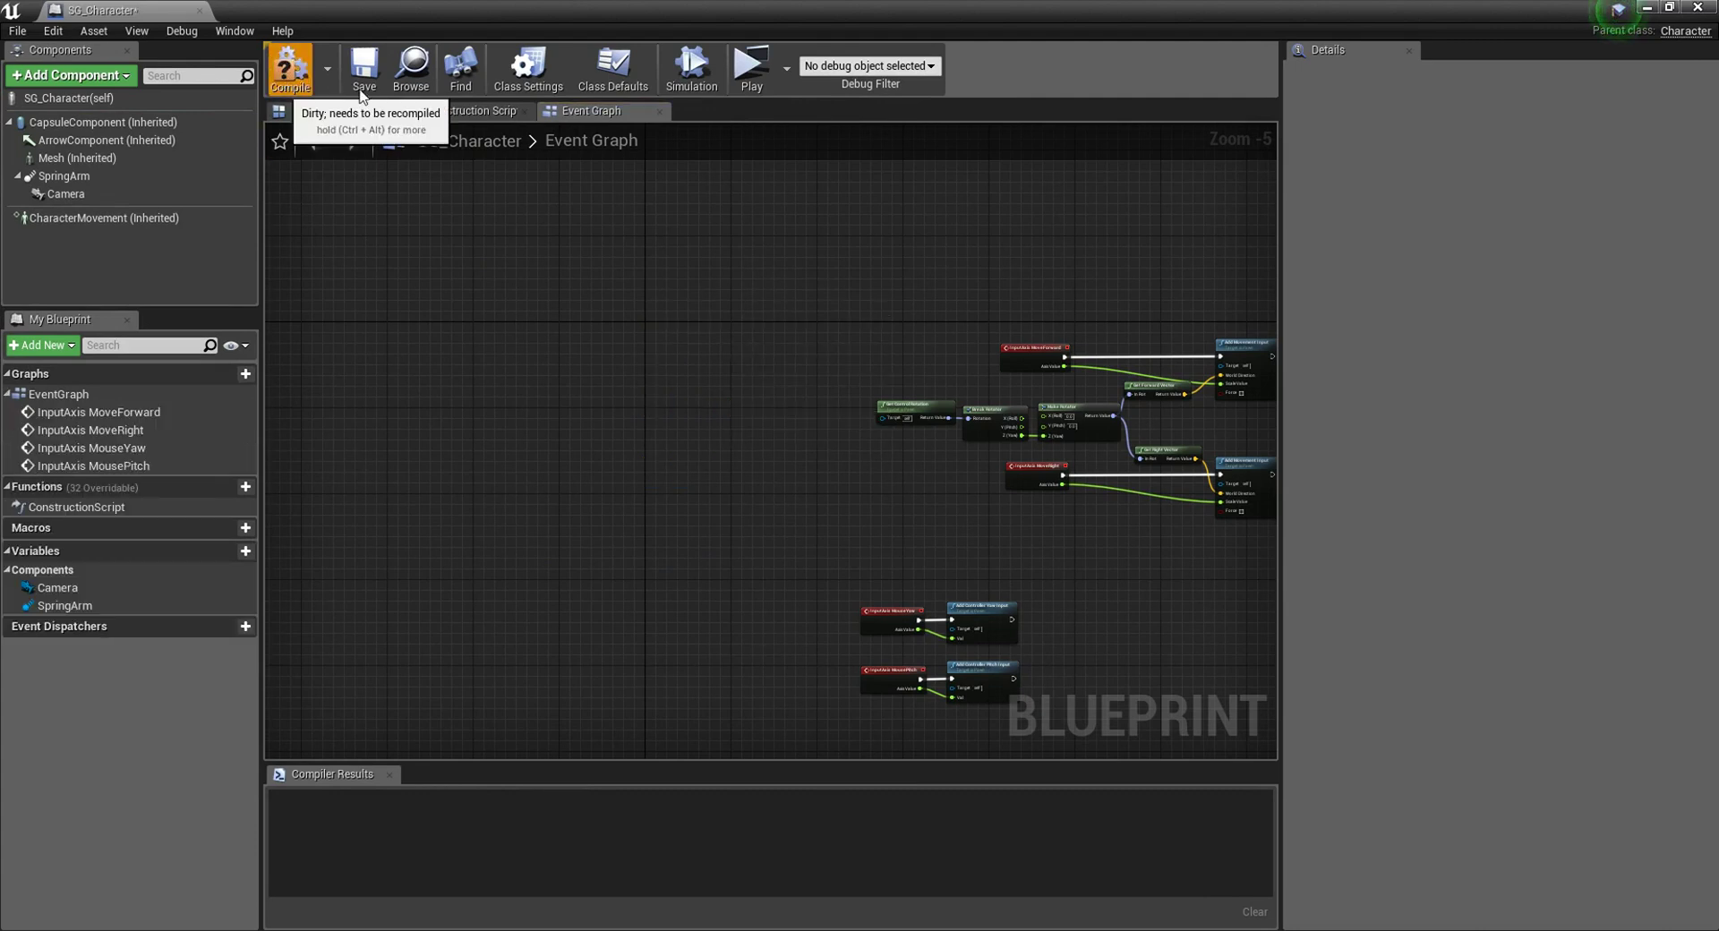
# Step: Compile and save SG_Character, then bring up Project Settings from the Edit menu
pyautogui.click(285, 71)
pyautogui.click(367, 87)
pyautogui.click(20, 32)
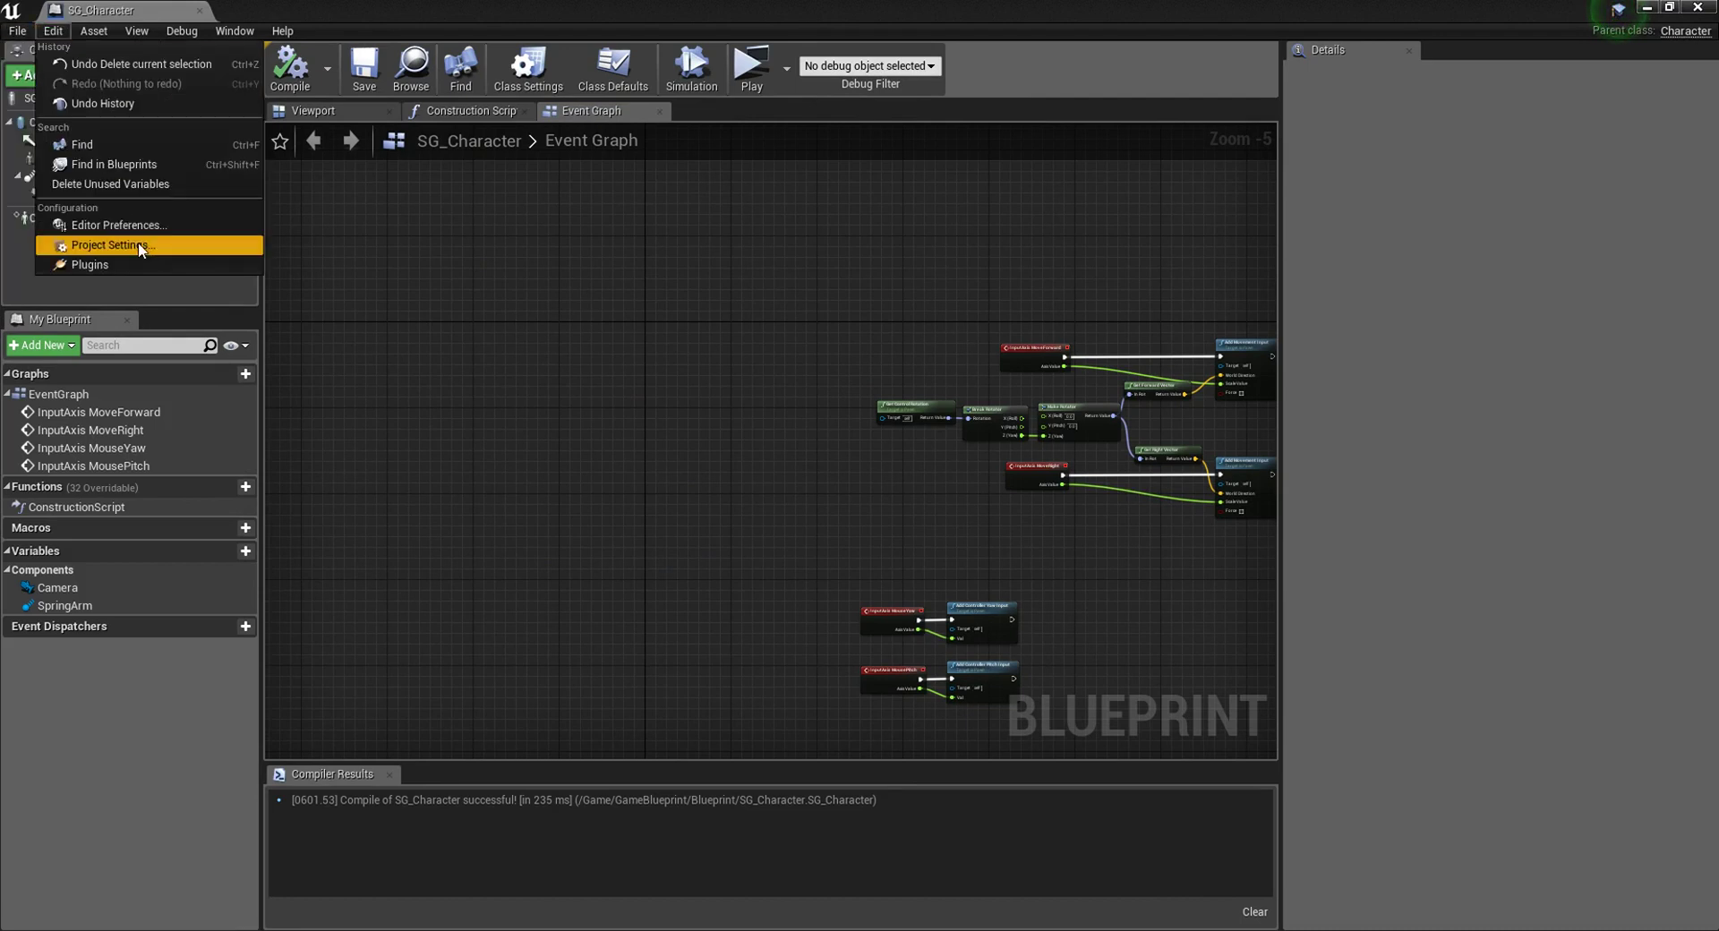
pyautogui.click(124, 247)
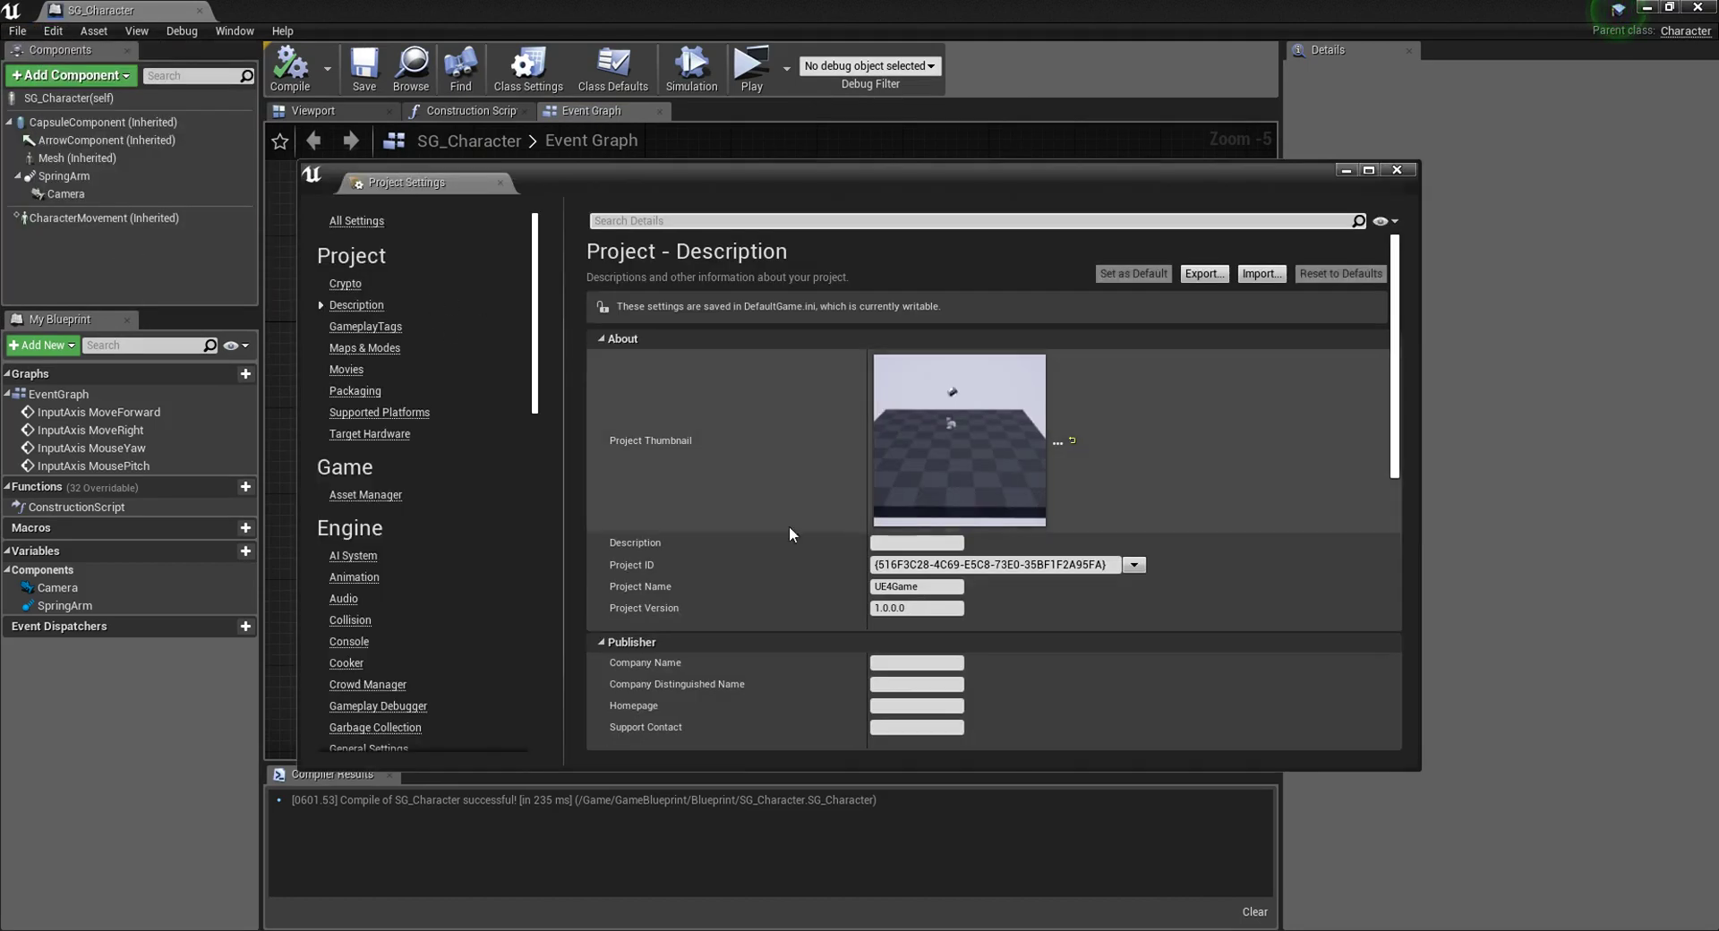
# Step: Bind Space Bar to the Jump action mapping under Input, then close Project Settings
pyautogui.scroll(-3, 399, 647)
pyautogui.click(389, 644)
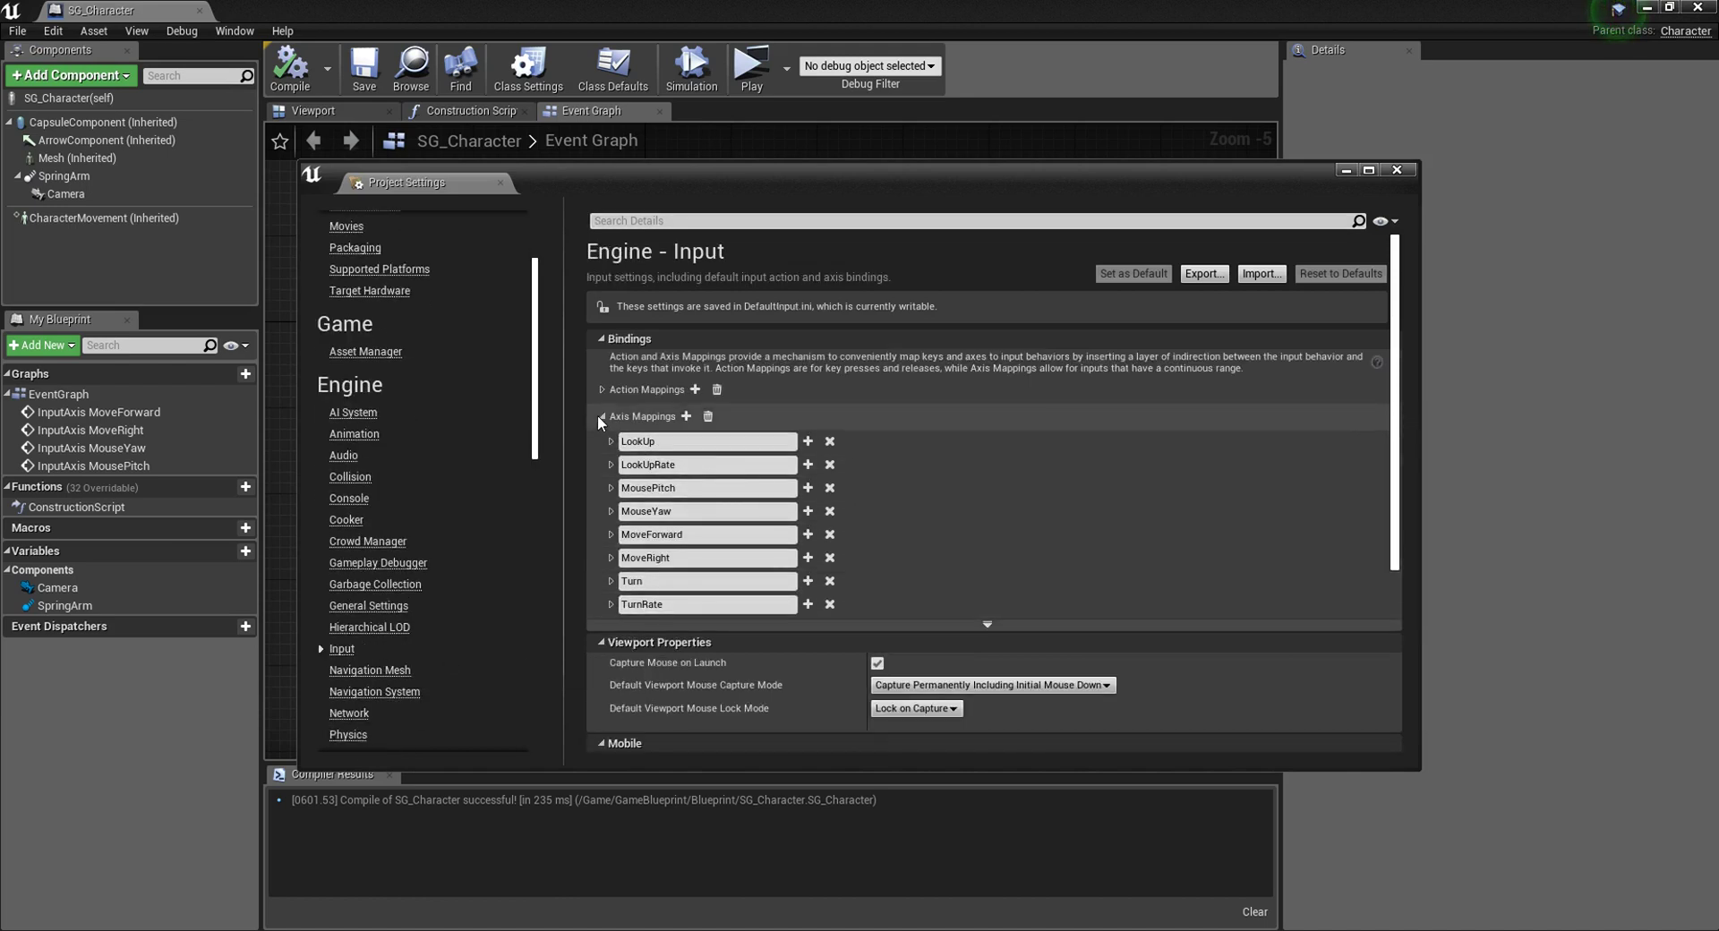
pyautogui.click(601, 390)
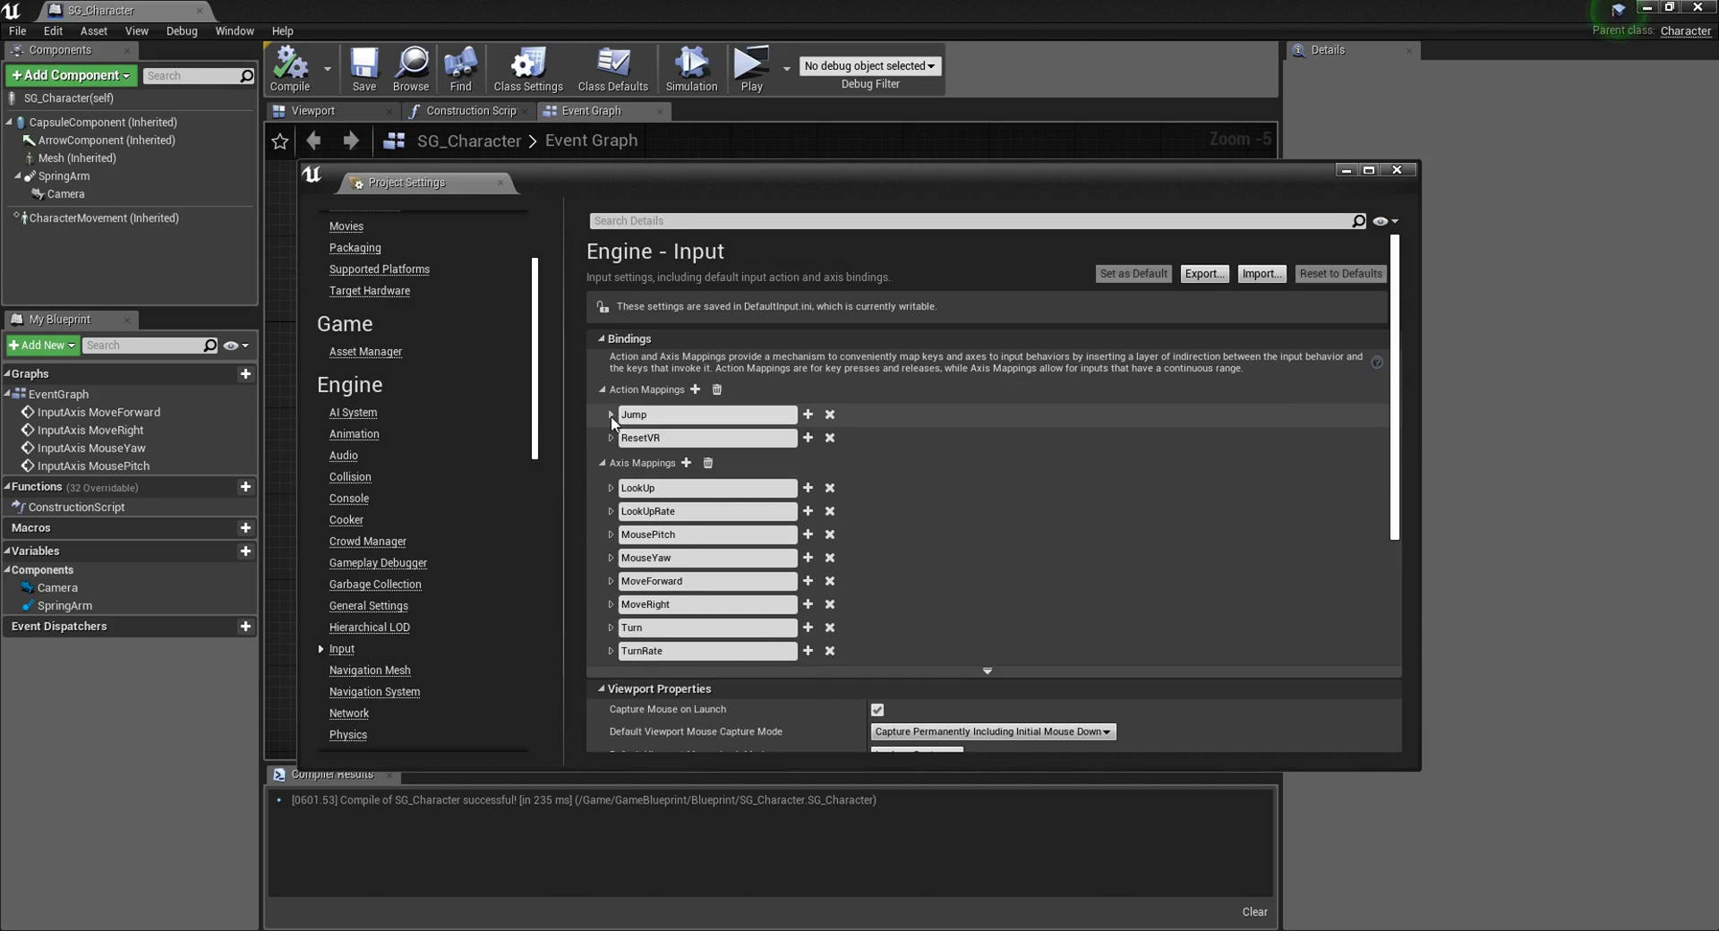
pyautogui.click(610, 414)
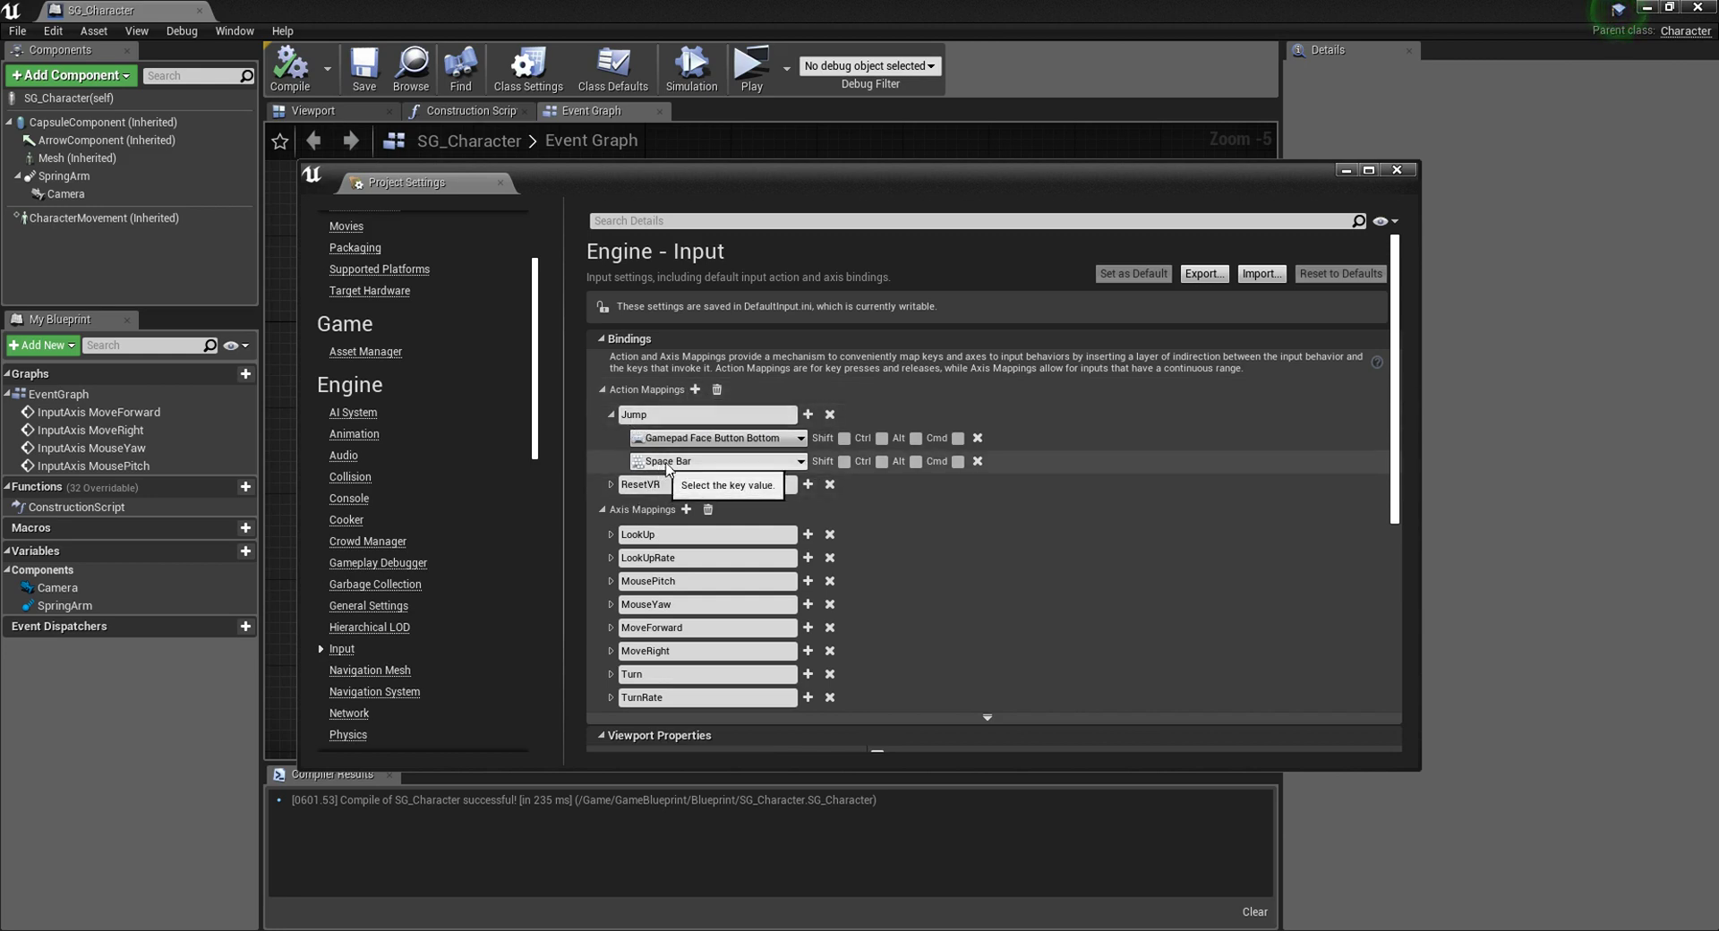
pyautogui.click(707, 465)
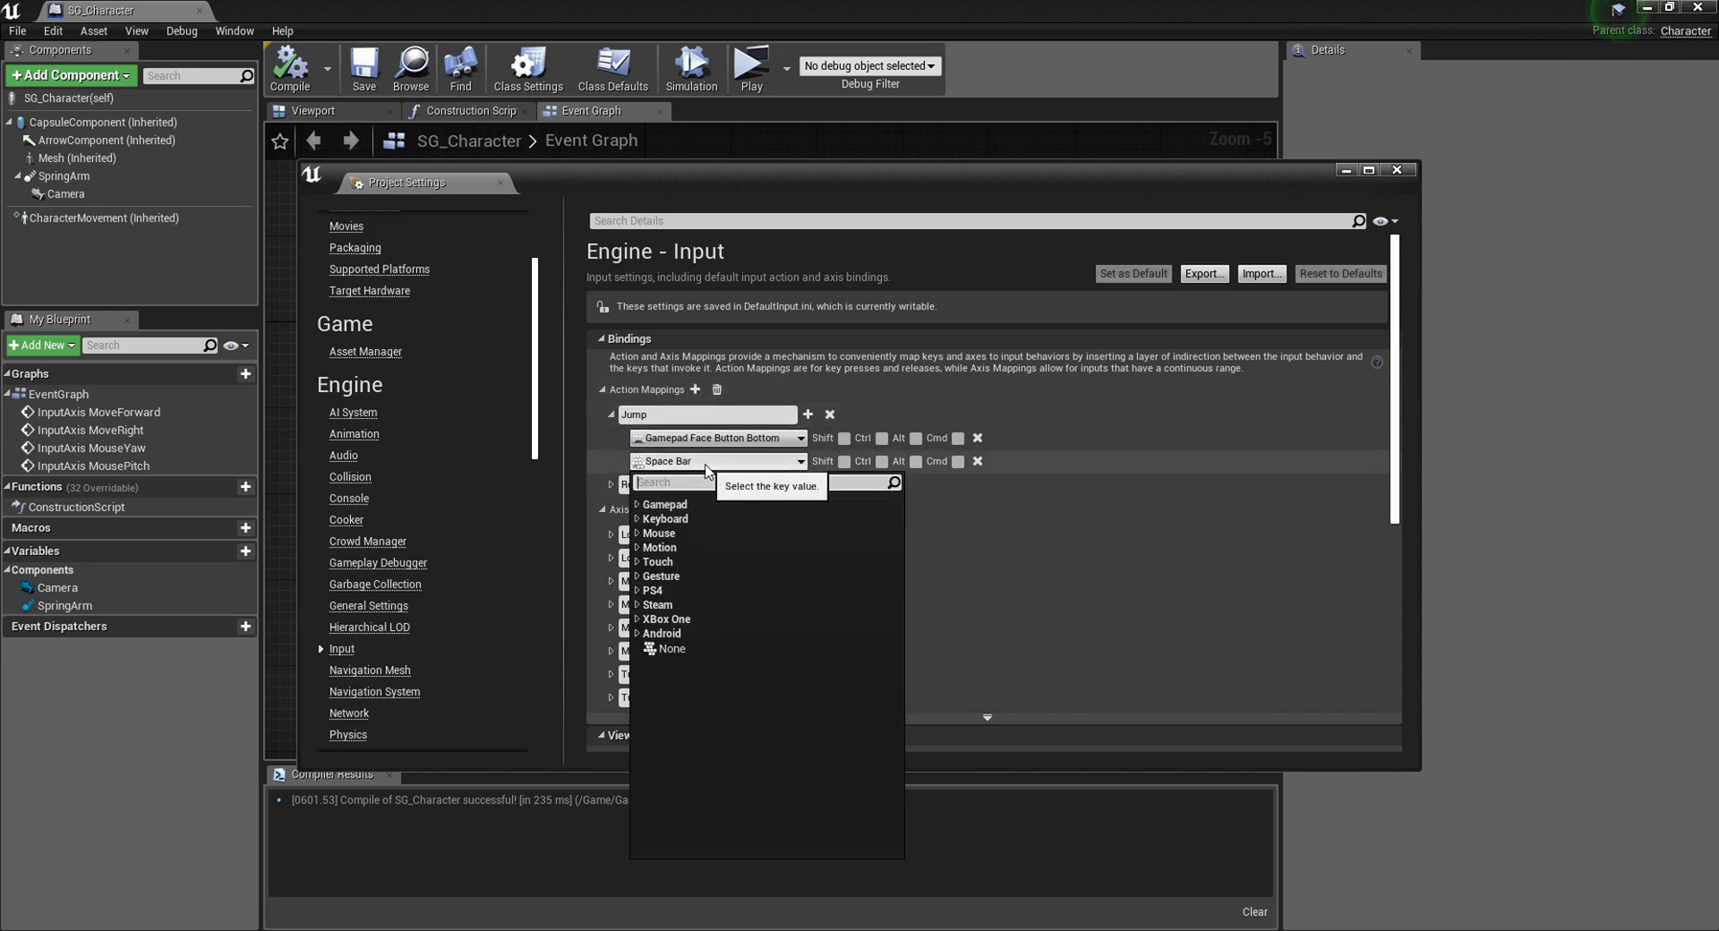
pyautogui.write('spa')
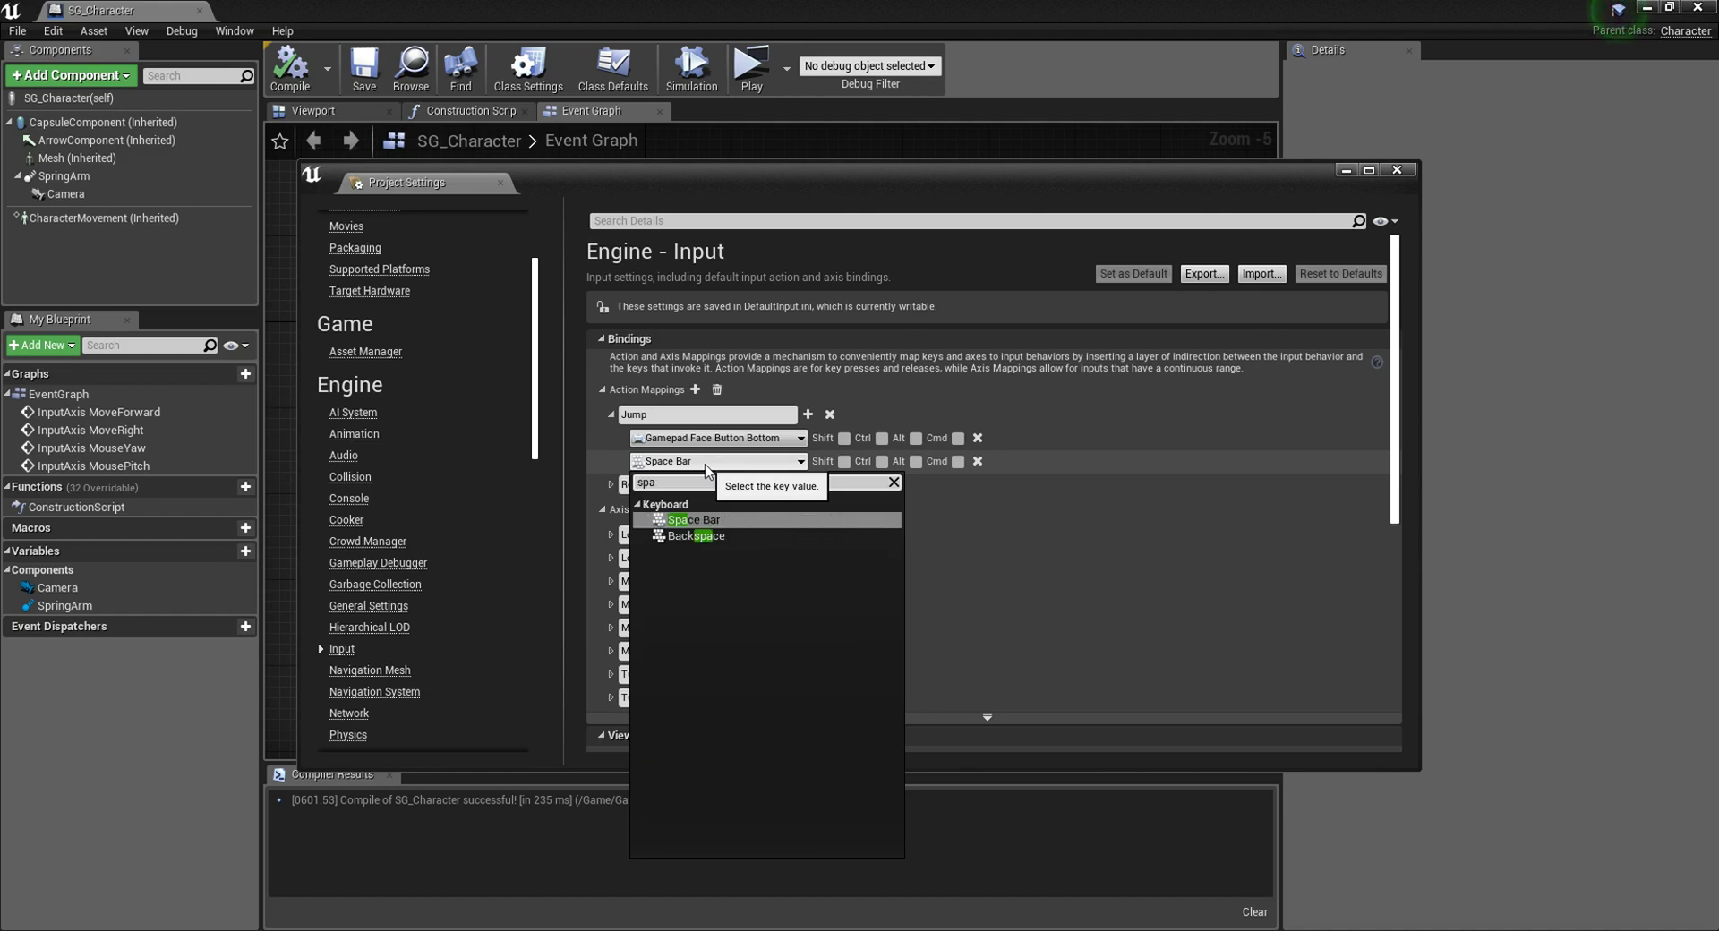
pyautogui.click(709, 521)
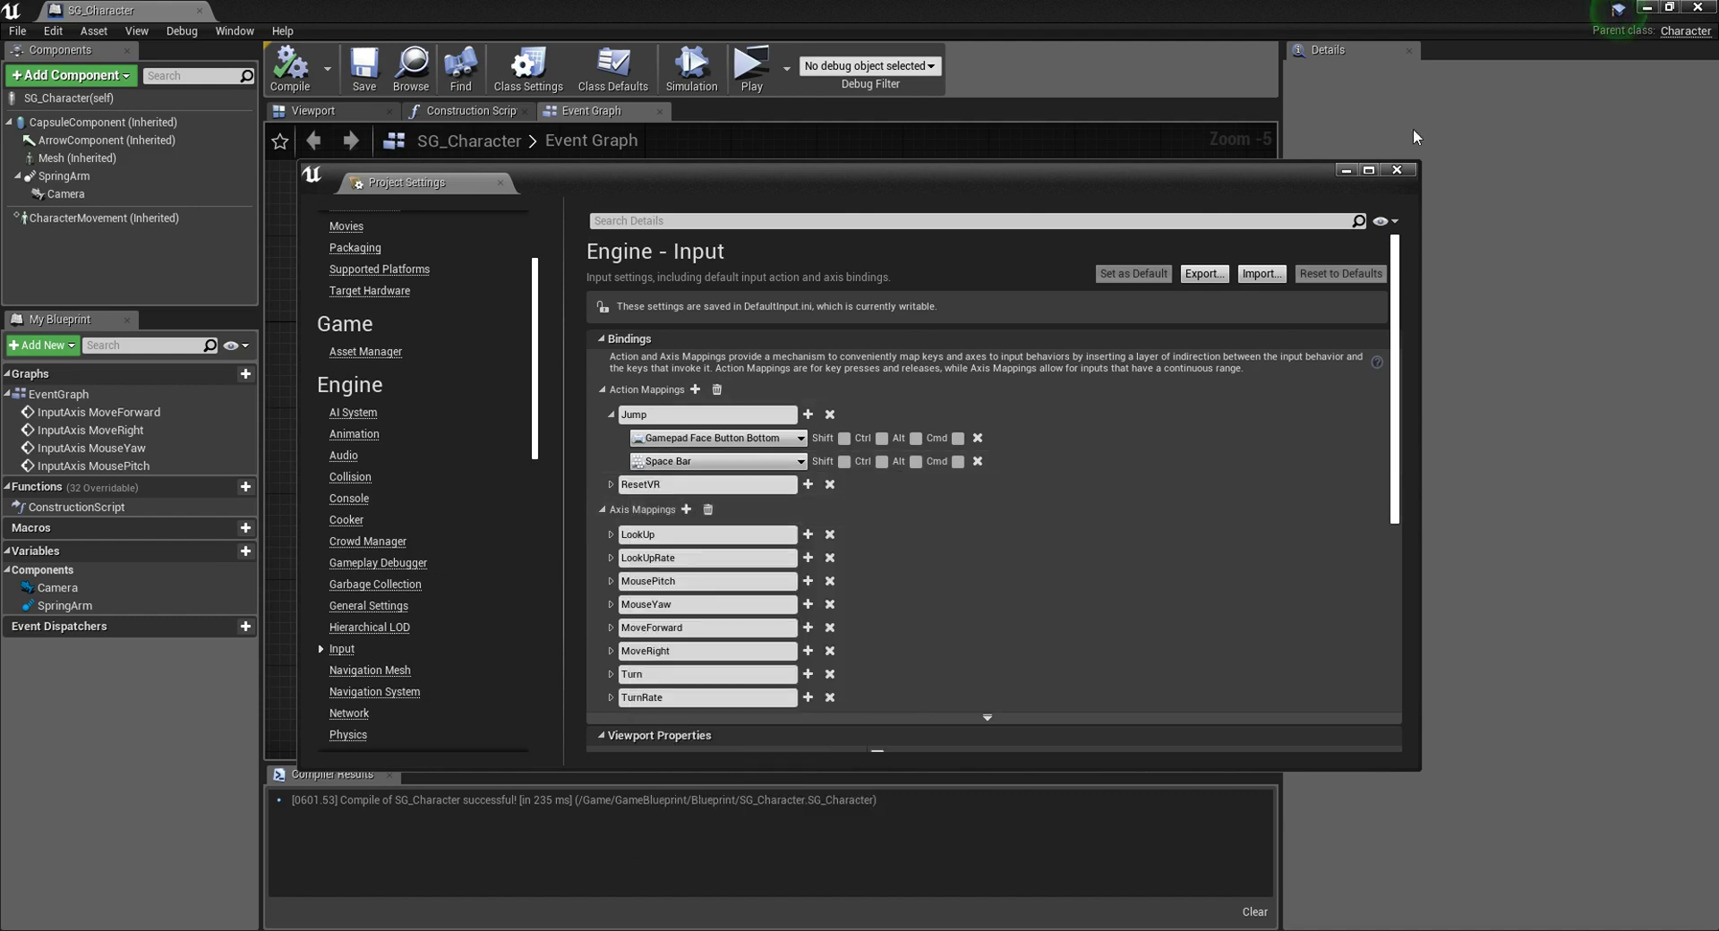
pyautogui.click(1396, 170)
# Step: Add an InputAction Jump event node to the SG_Character graph
pyautogui.moveTo(897, 507); pyautogui.dragTo(584, 296, button='right')
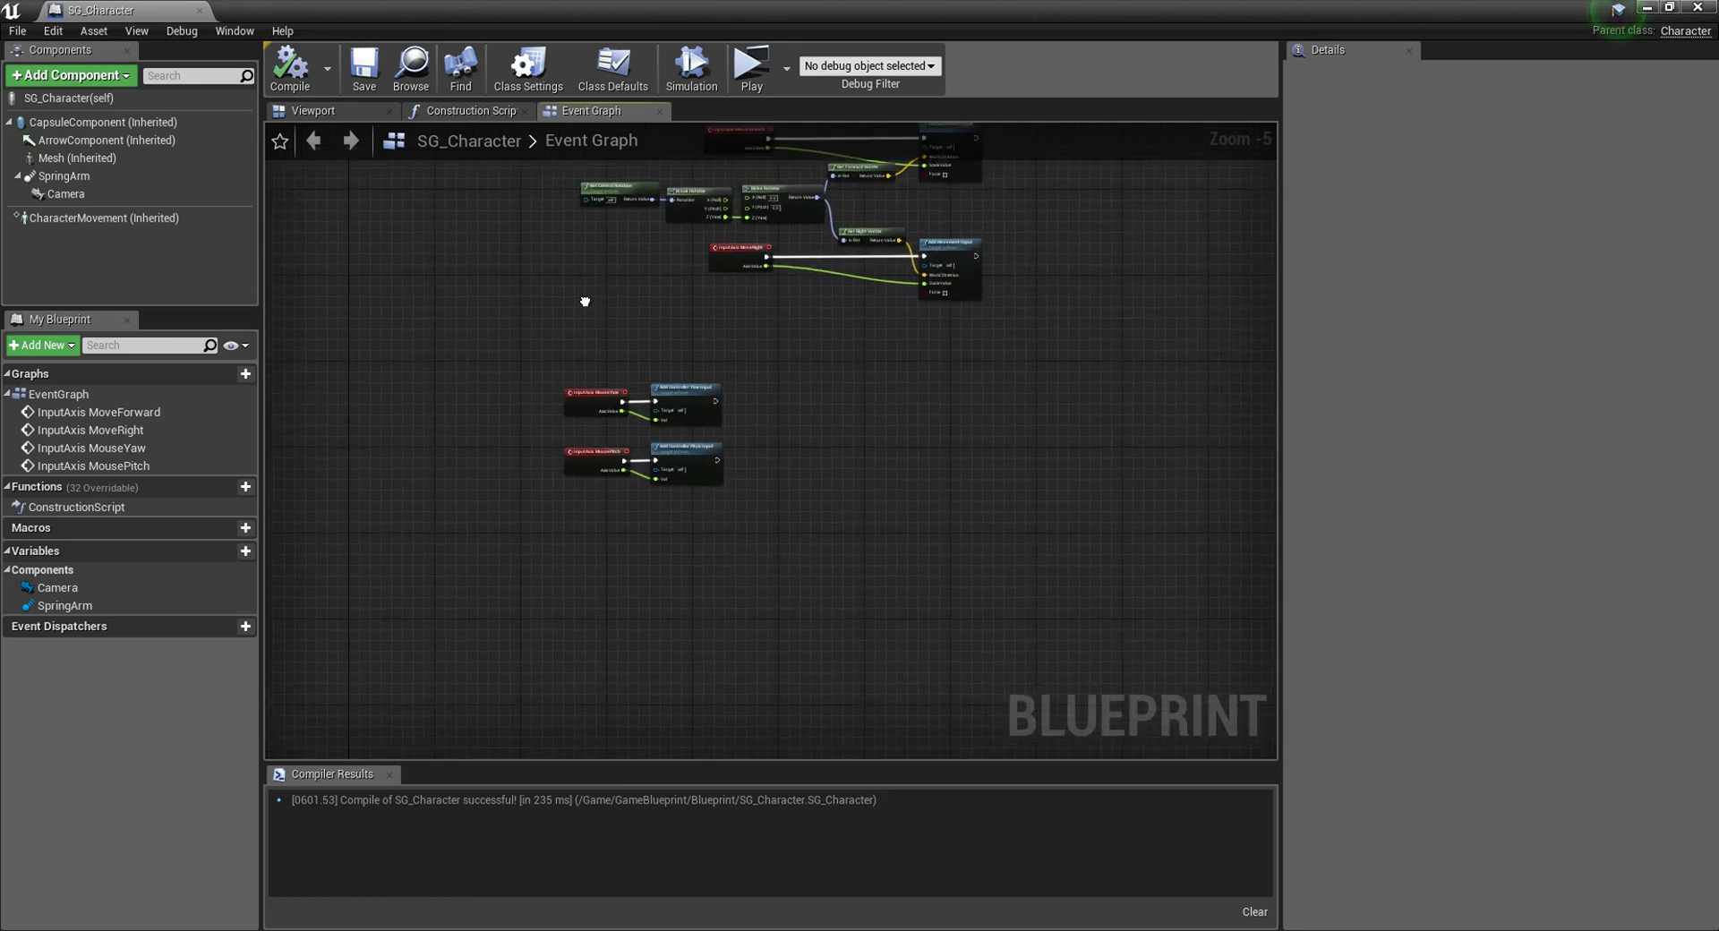
pyautogui.click(365, 68)
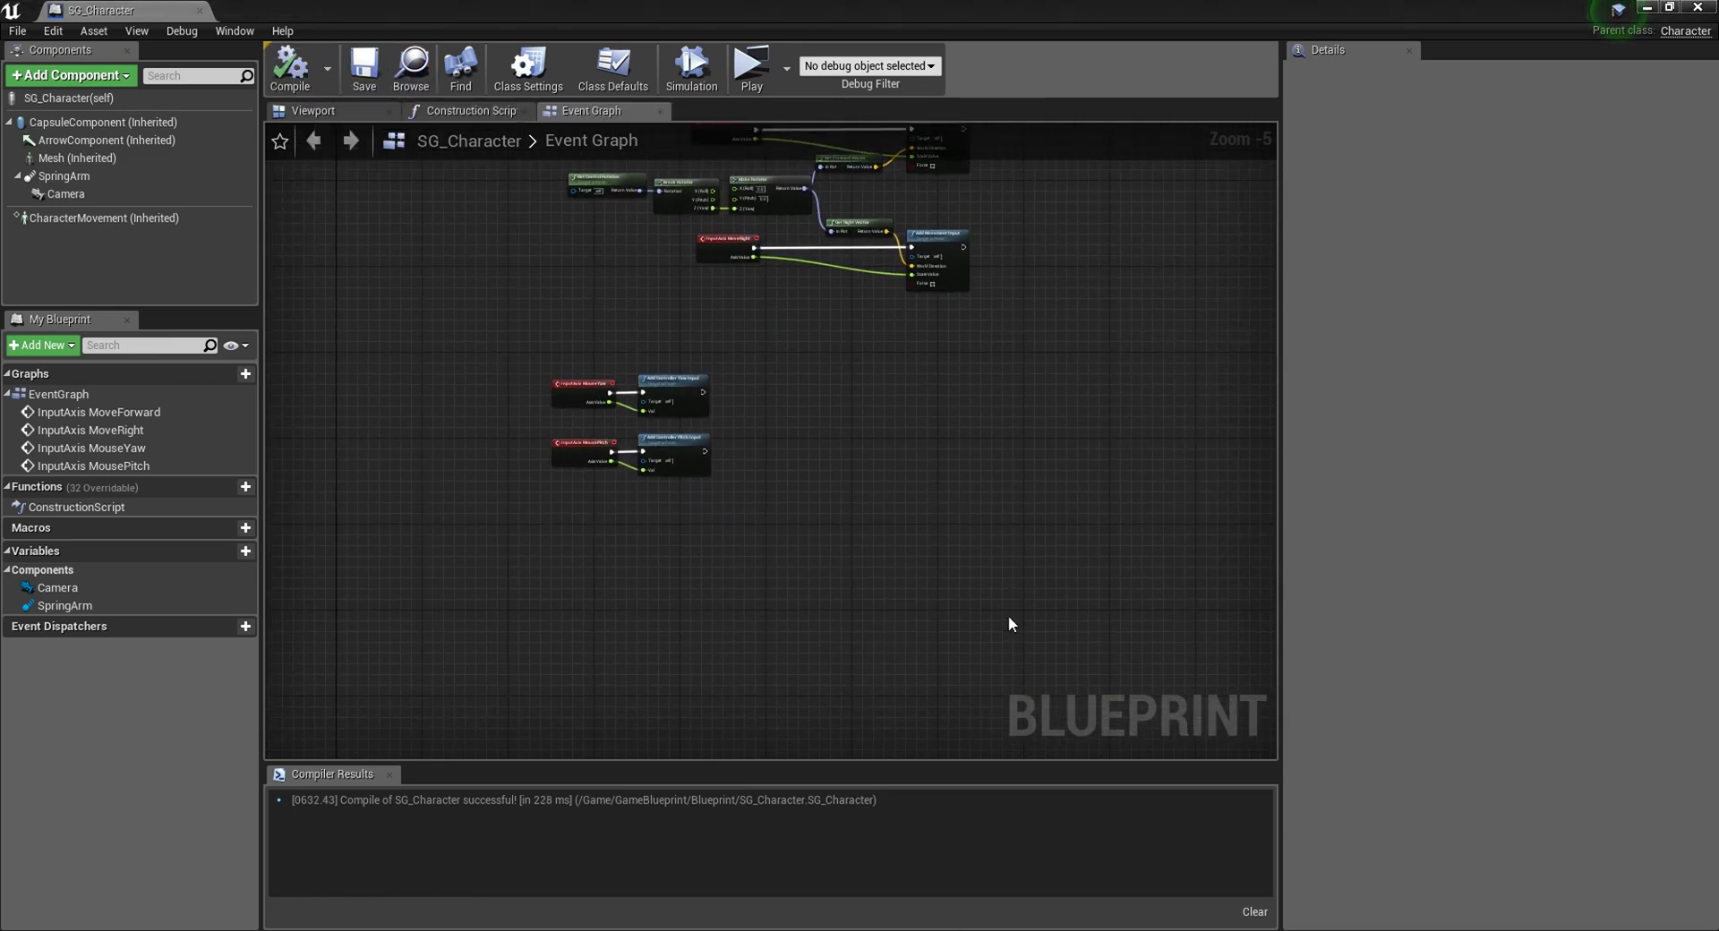
pyautogui.scroll(3, 740, 393)
pyautogui.moveTo(739, 394); pyautogui.dragTo(479, 435, button='right')
pyautogui.rightClick(728, 399)
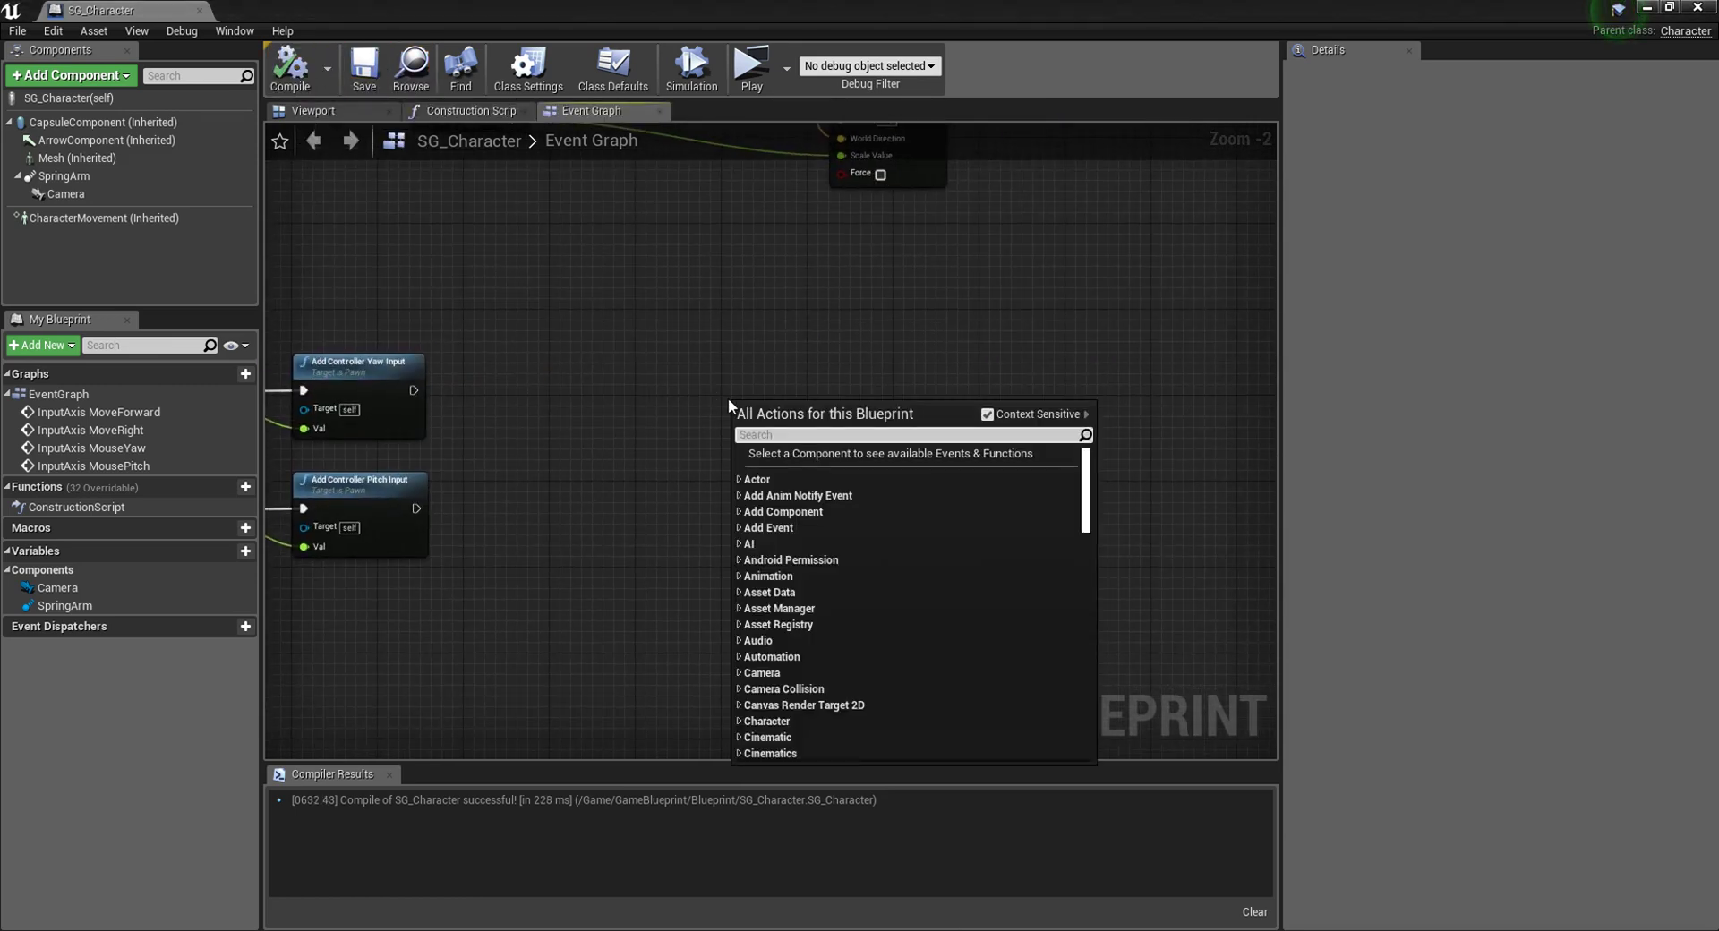
pyautogui.write('jump')
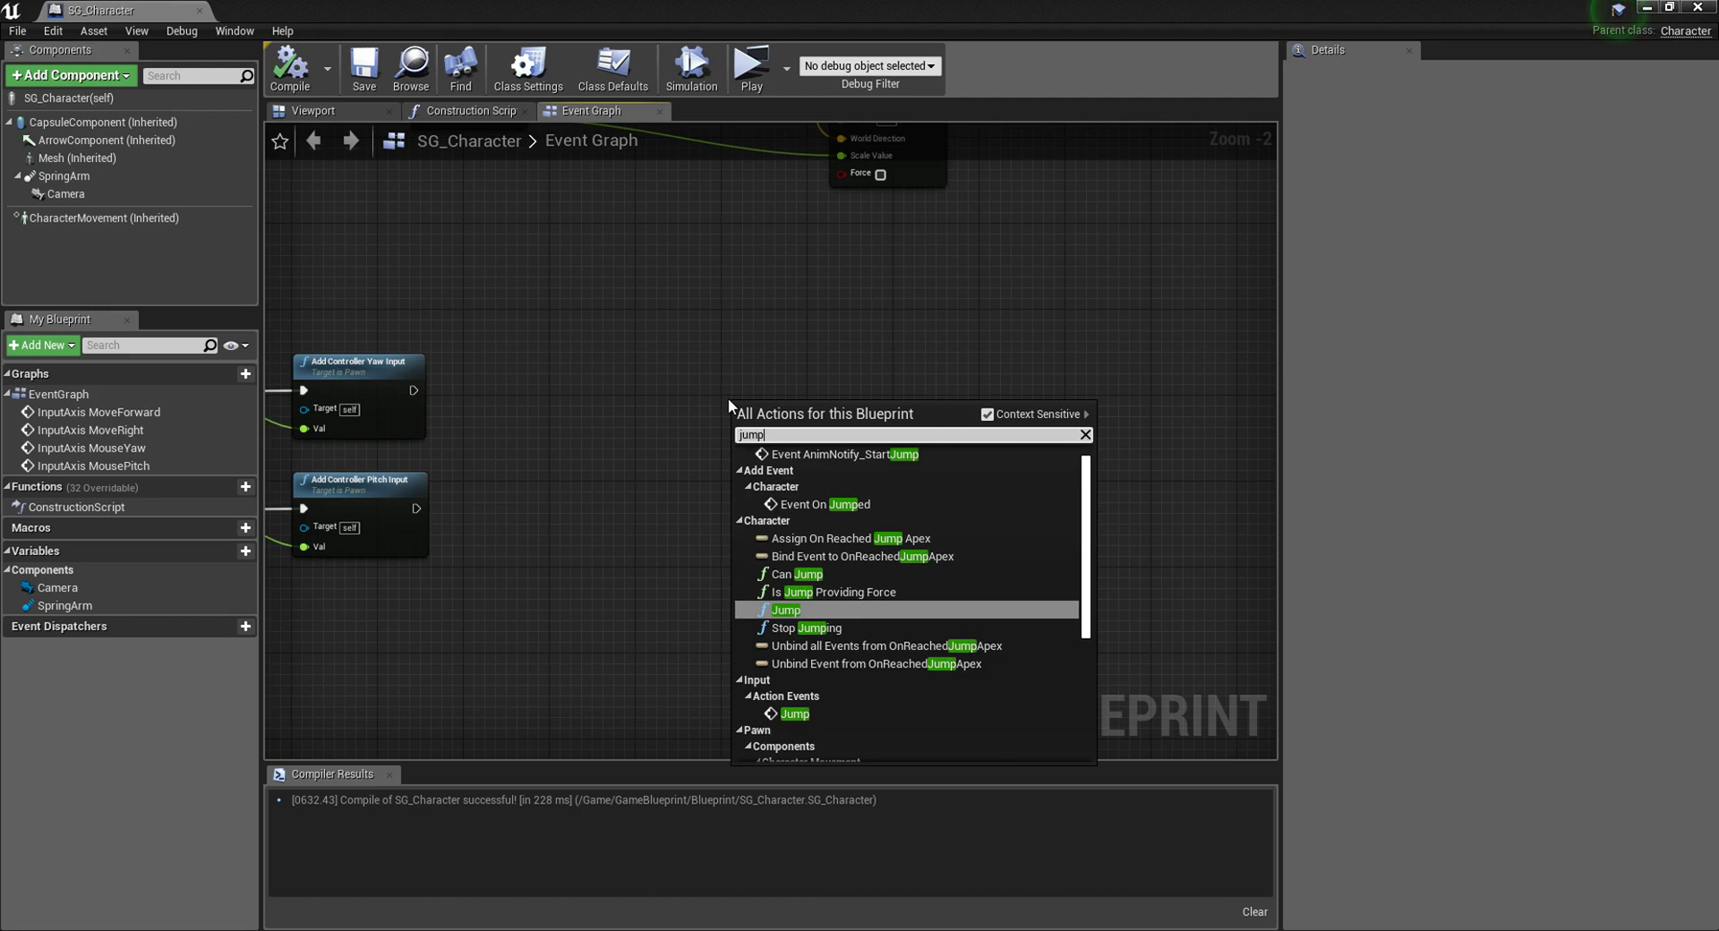
pyautogui.press('Escape')
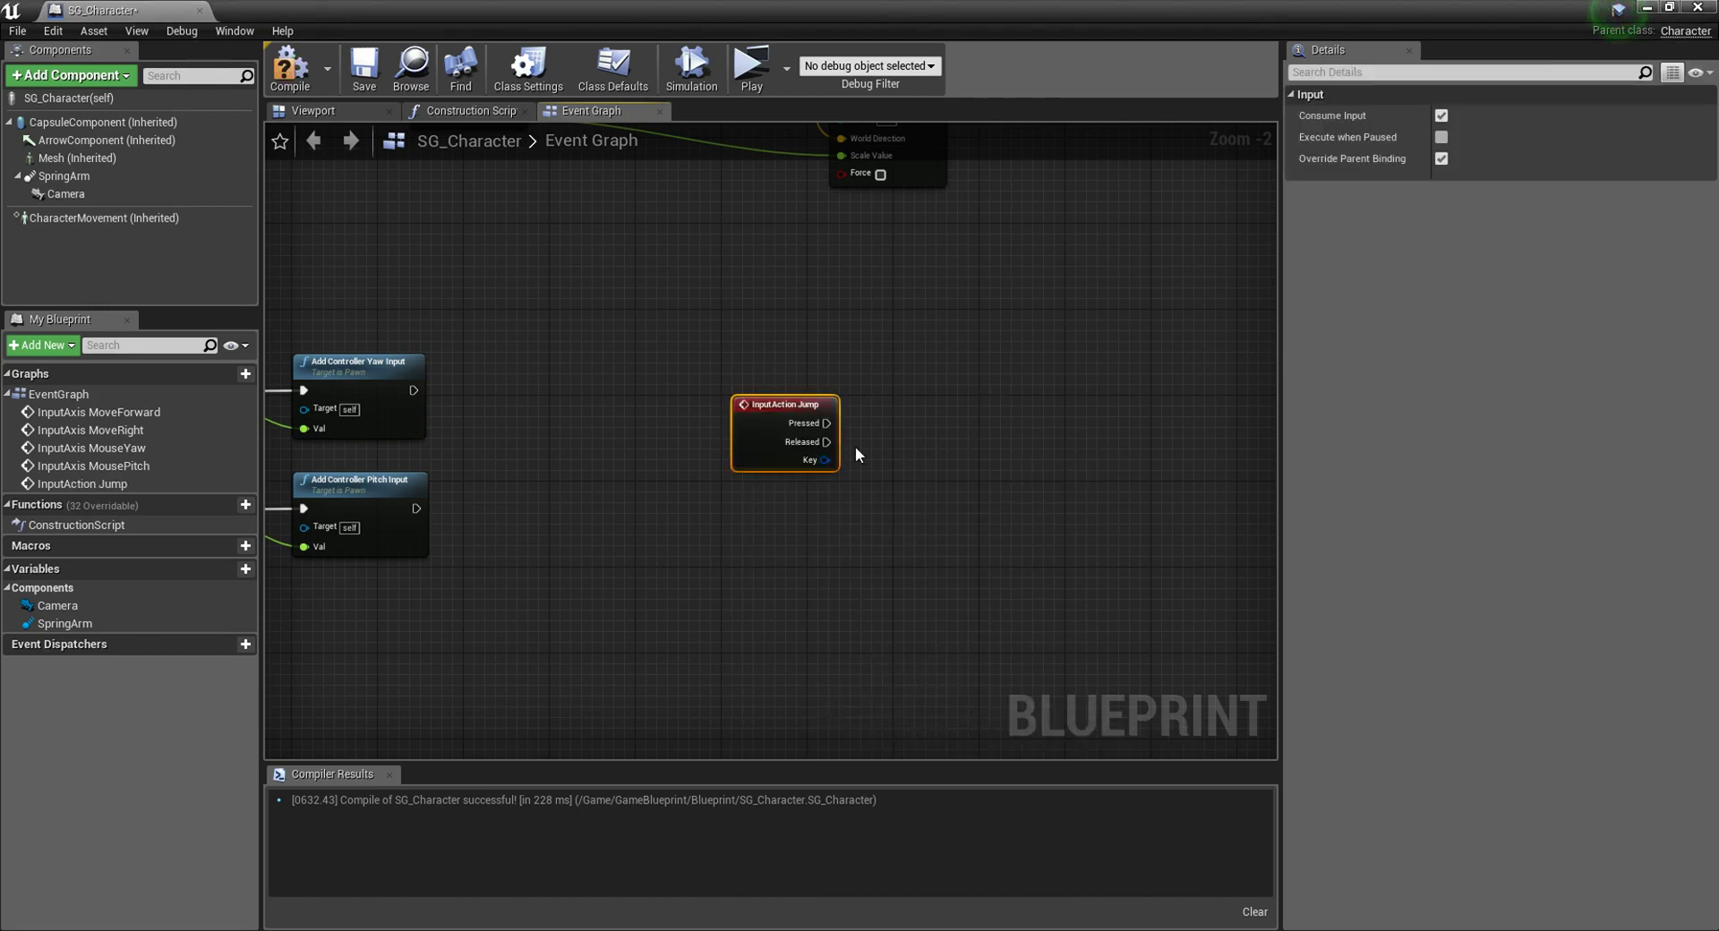
# Step: Compile and save SG_Character, and drop a Character Movement reference into the graph
pyautogui.scroll(2, 856, 445)
pyautogui.moveTo(936, 463); pyautogui.dragTo(701, 552, button='right')
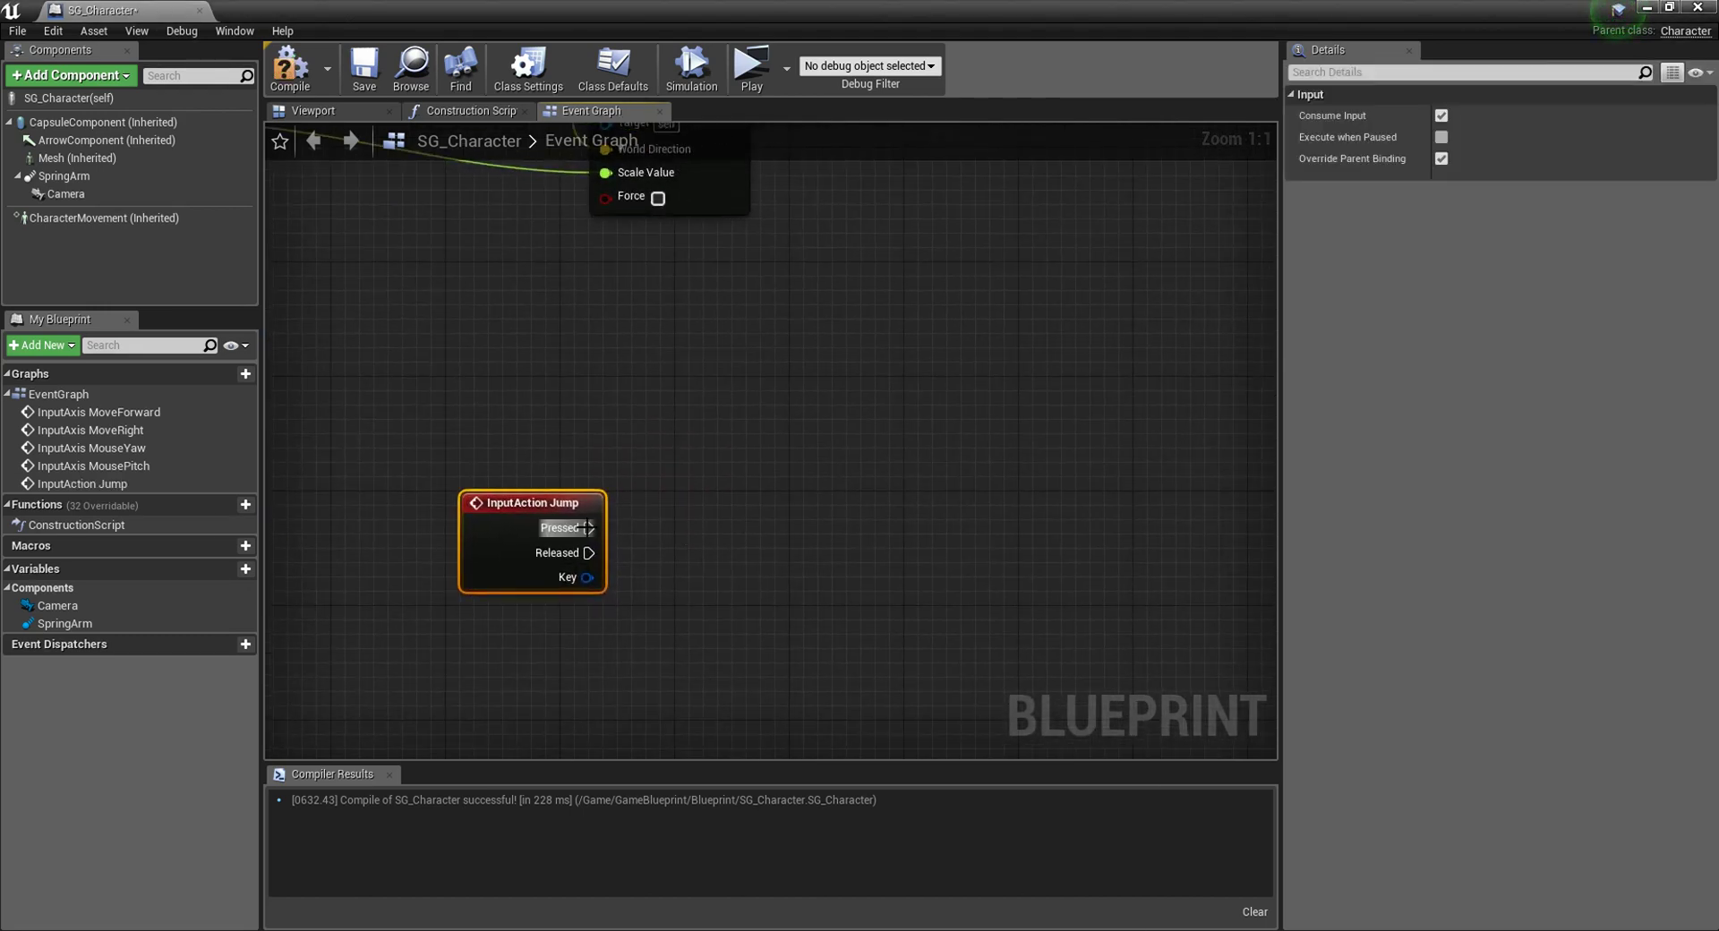
pyautogui.click(292, 62)
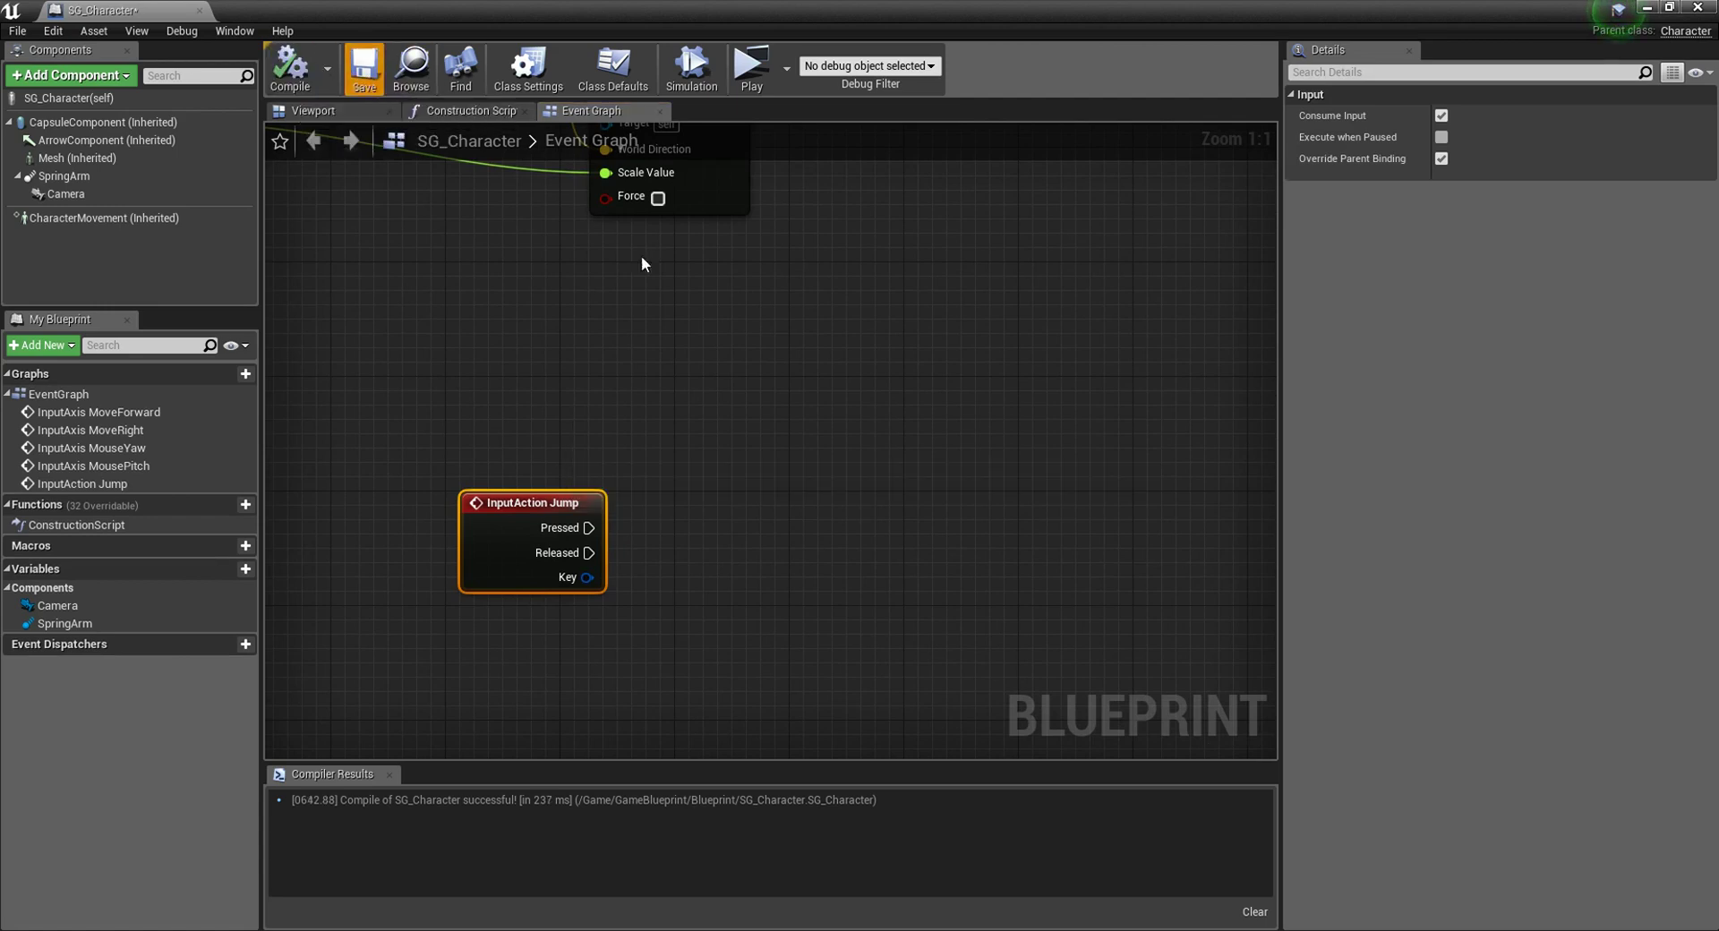
pyautogui.hotkey('ctrl', 's')
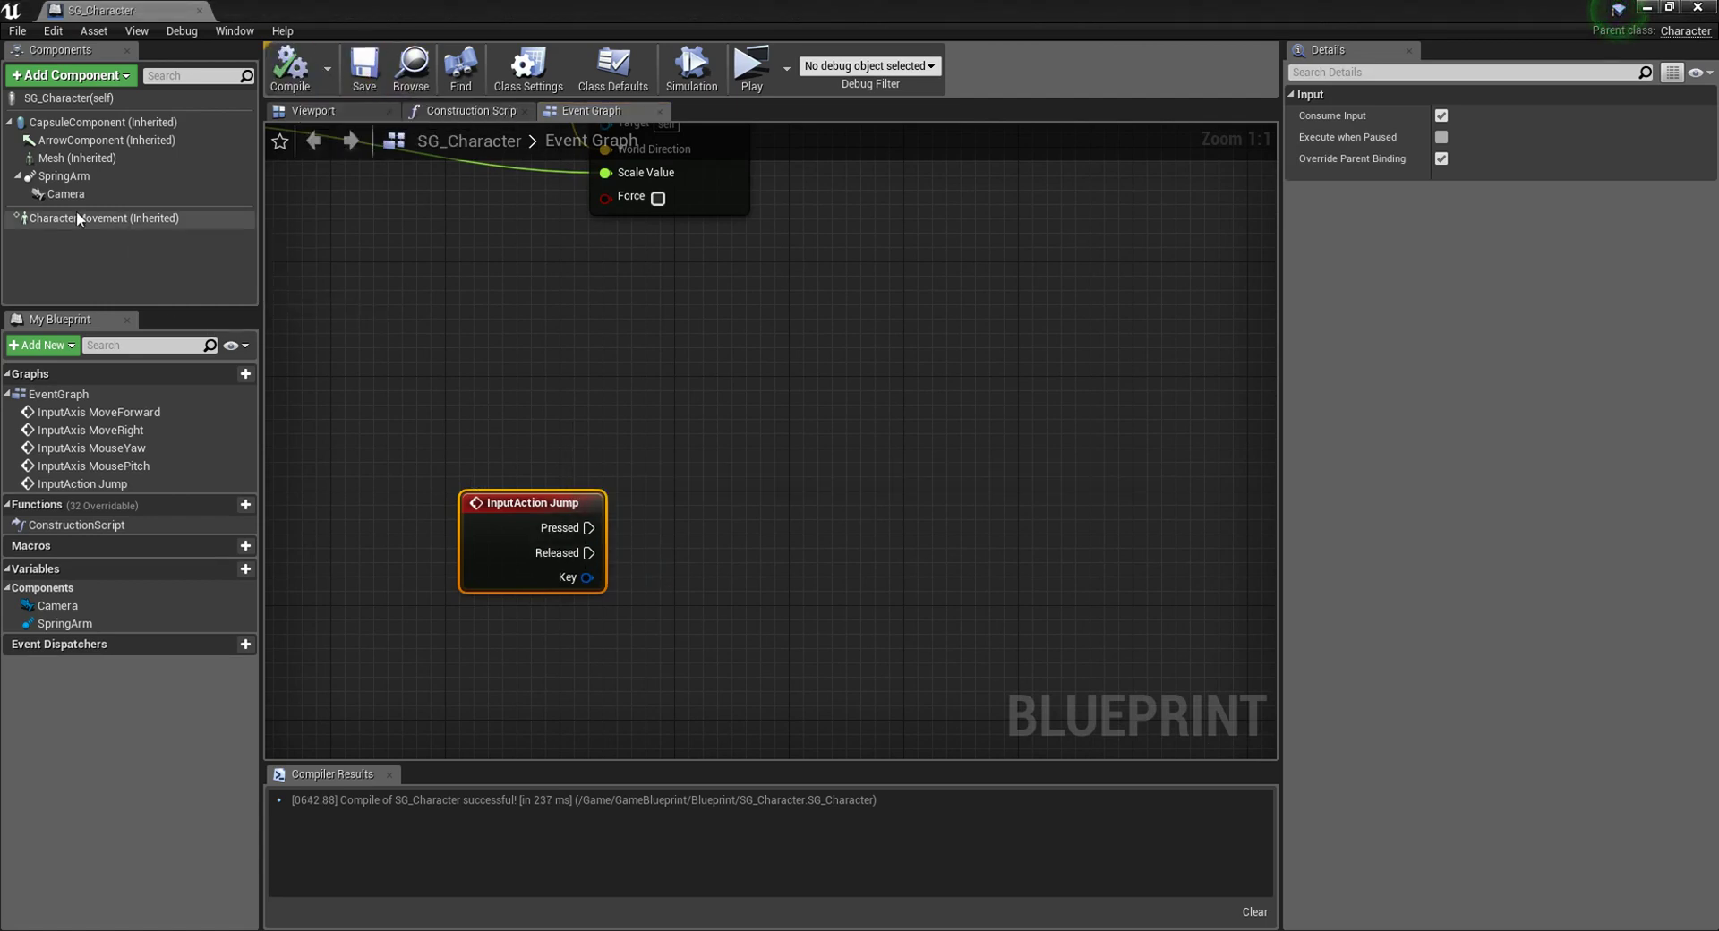
pyautogui.moveTo(77, 218)
pyautogui.mouseDown()
pyautogui.moveTo(605, 448)
pyautogui.moveTo(733, 484)
pyautogui.mouseUp()
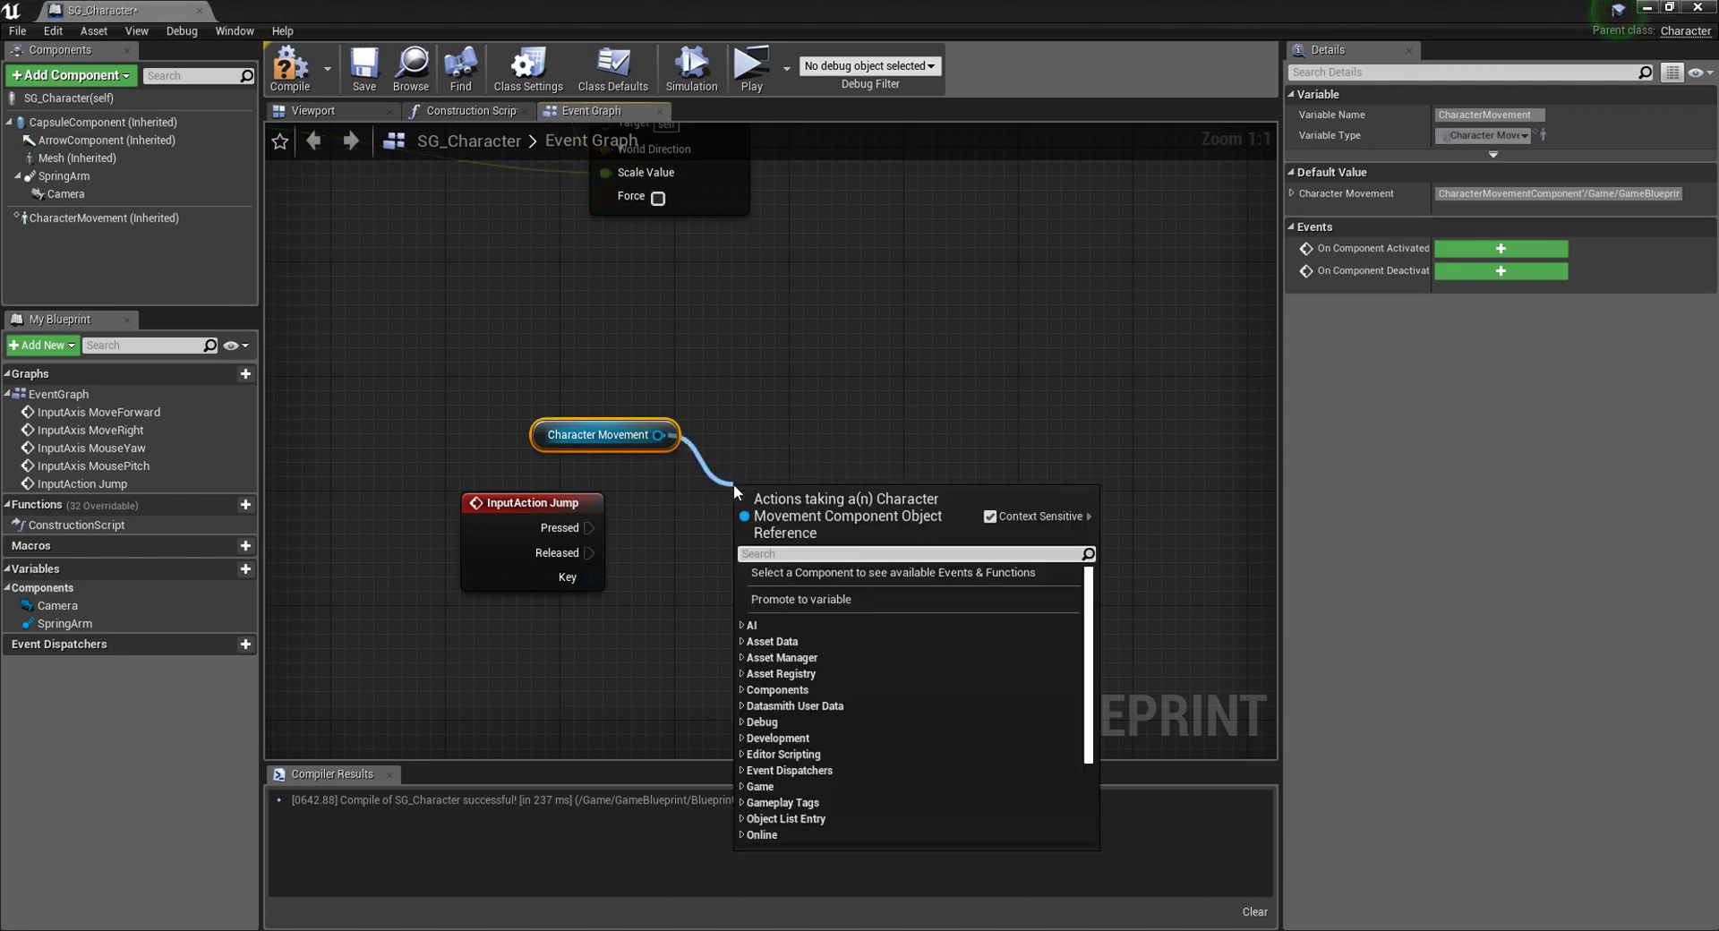
pyautogui.write('ju')
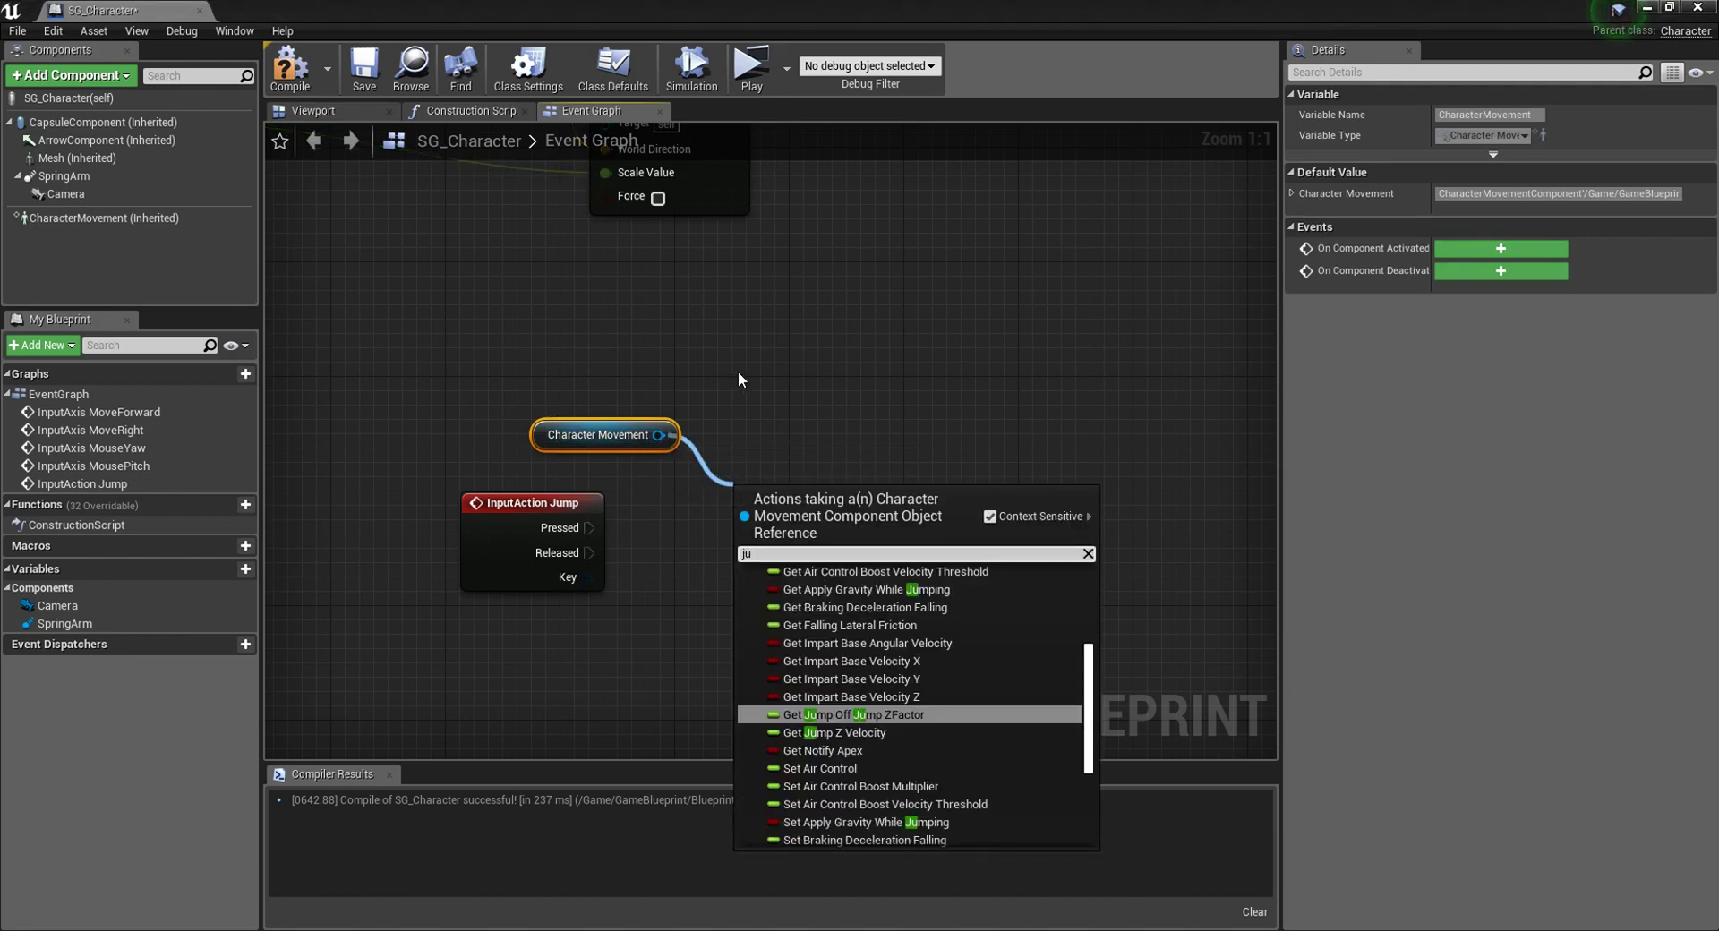
pyautogui.click(738, 373)
# Step: Set the CharacterMovement component's Jump Z Velocity to 500
pyautogui.click(84, 224)
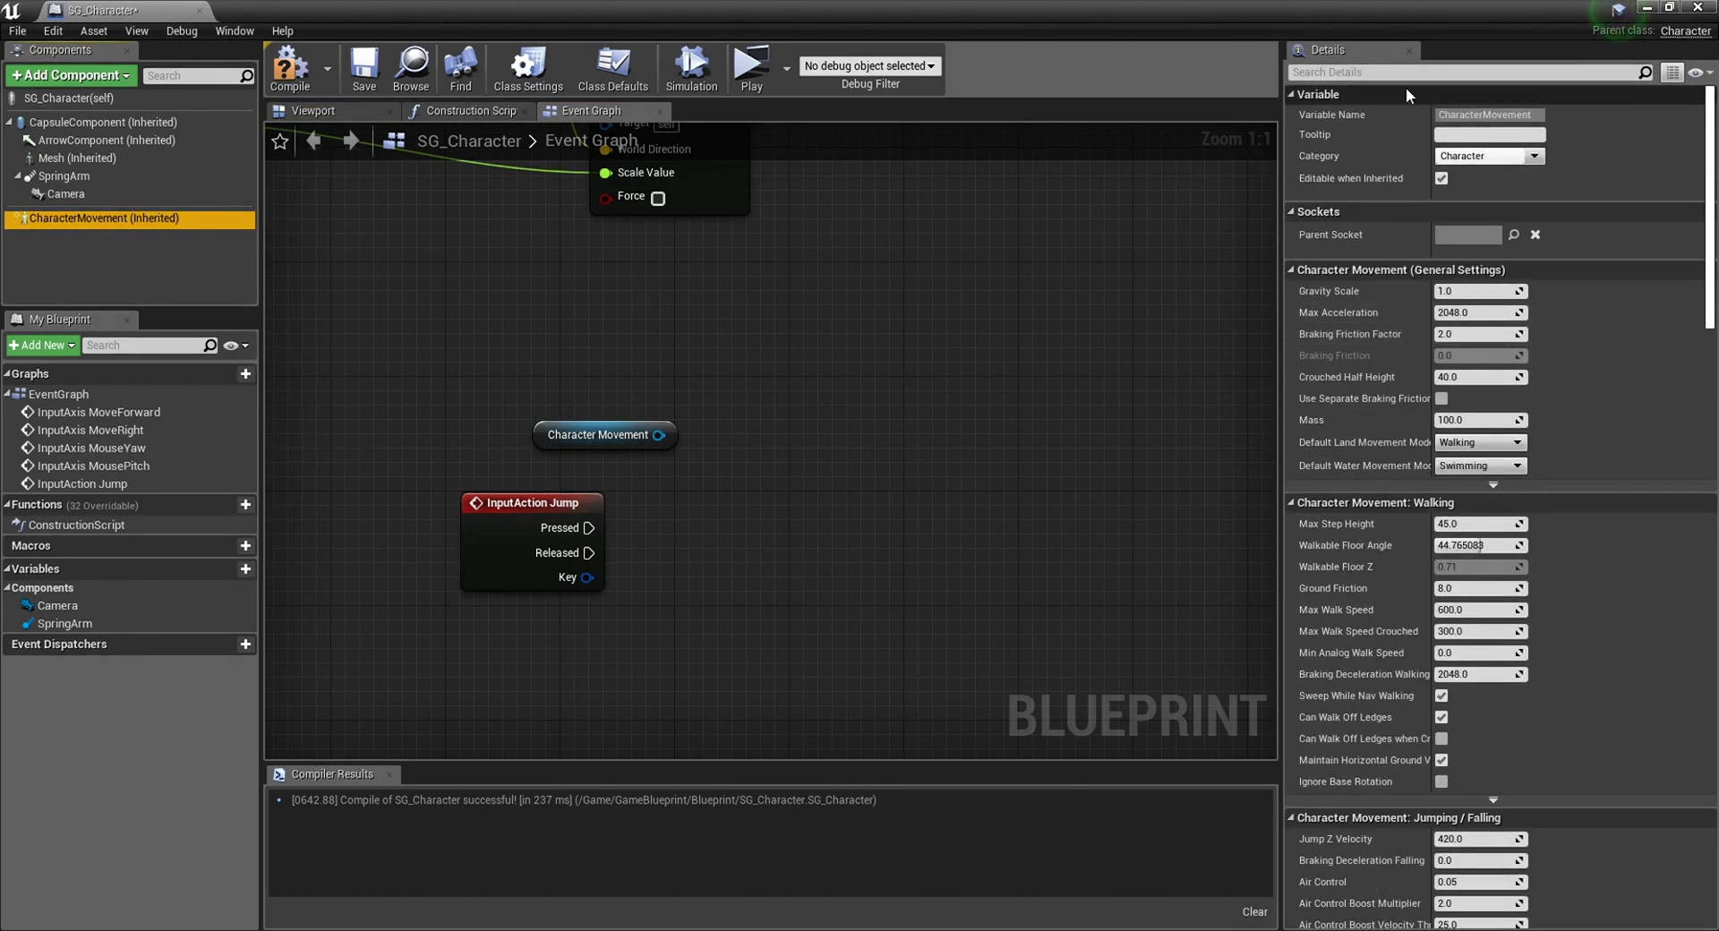
pyautogui.click(1372, 73)
pyautogui.write('jump')
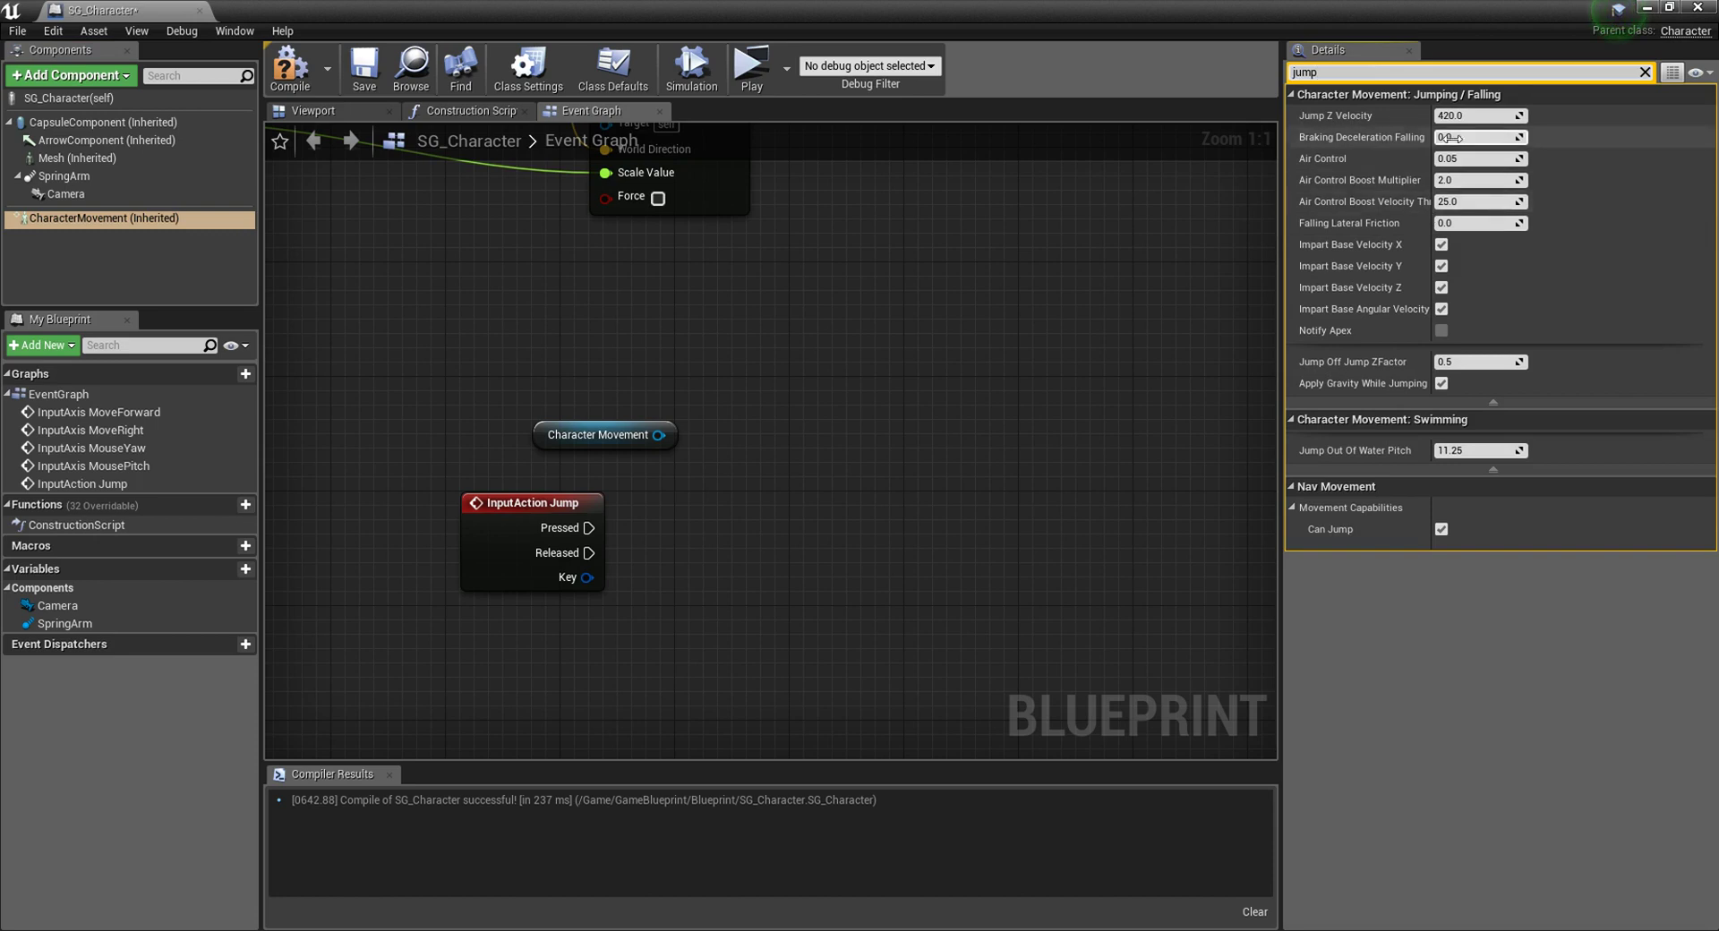
pyautogui.click(1482, 116)
pyautogui.write('500')
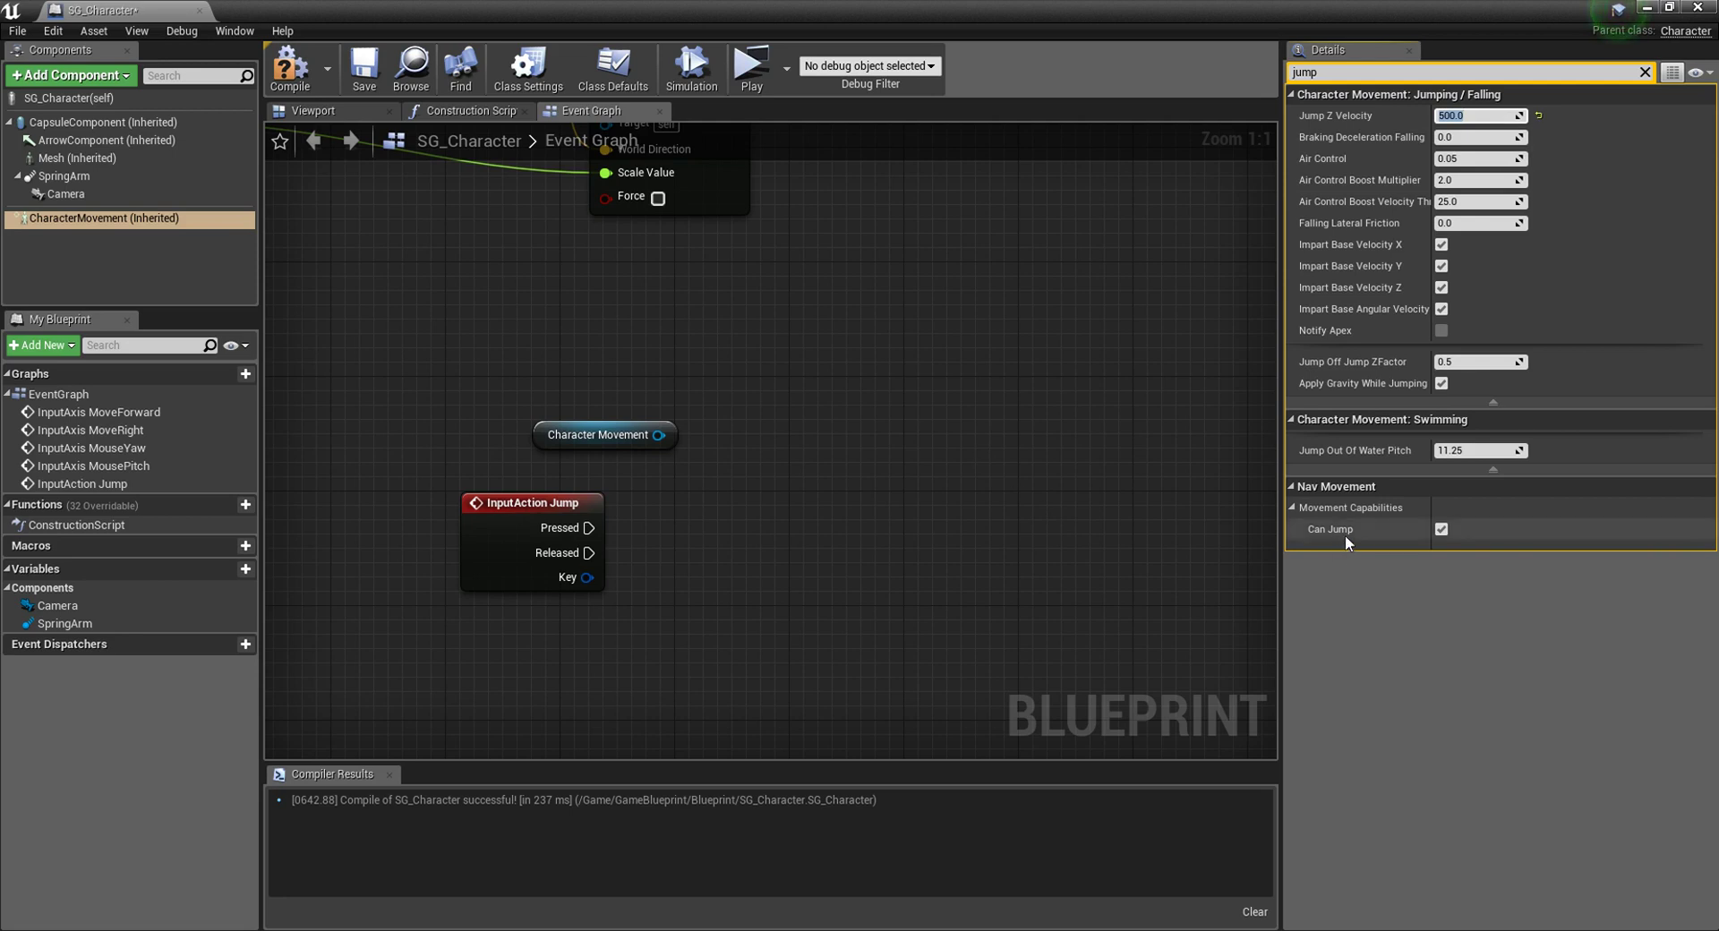
# Step: Delete the Character Movement node and search the action list for 'jump'
pyautogui.click(615, 440)
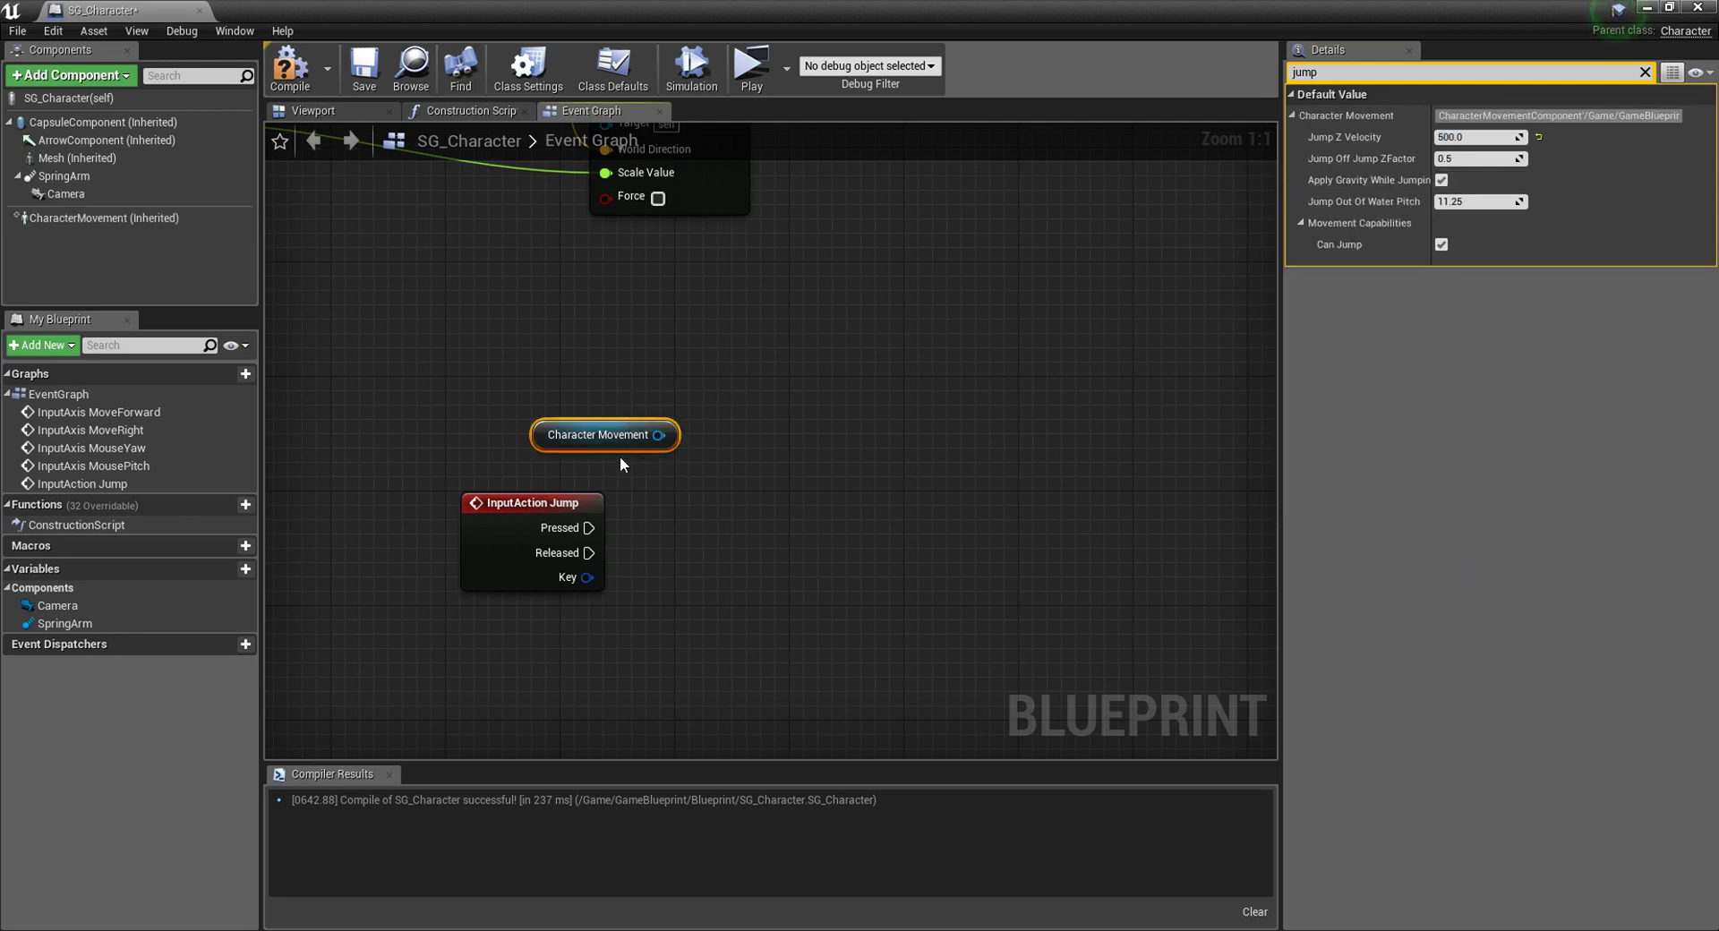
pyautogui.press('Delete')
pyautogui.rightClick(758, 498)
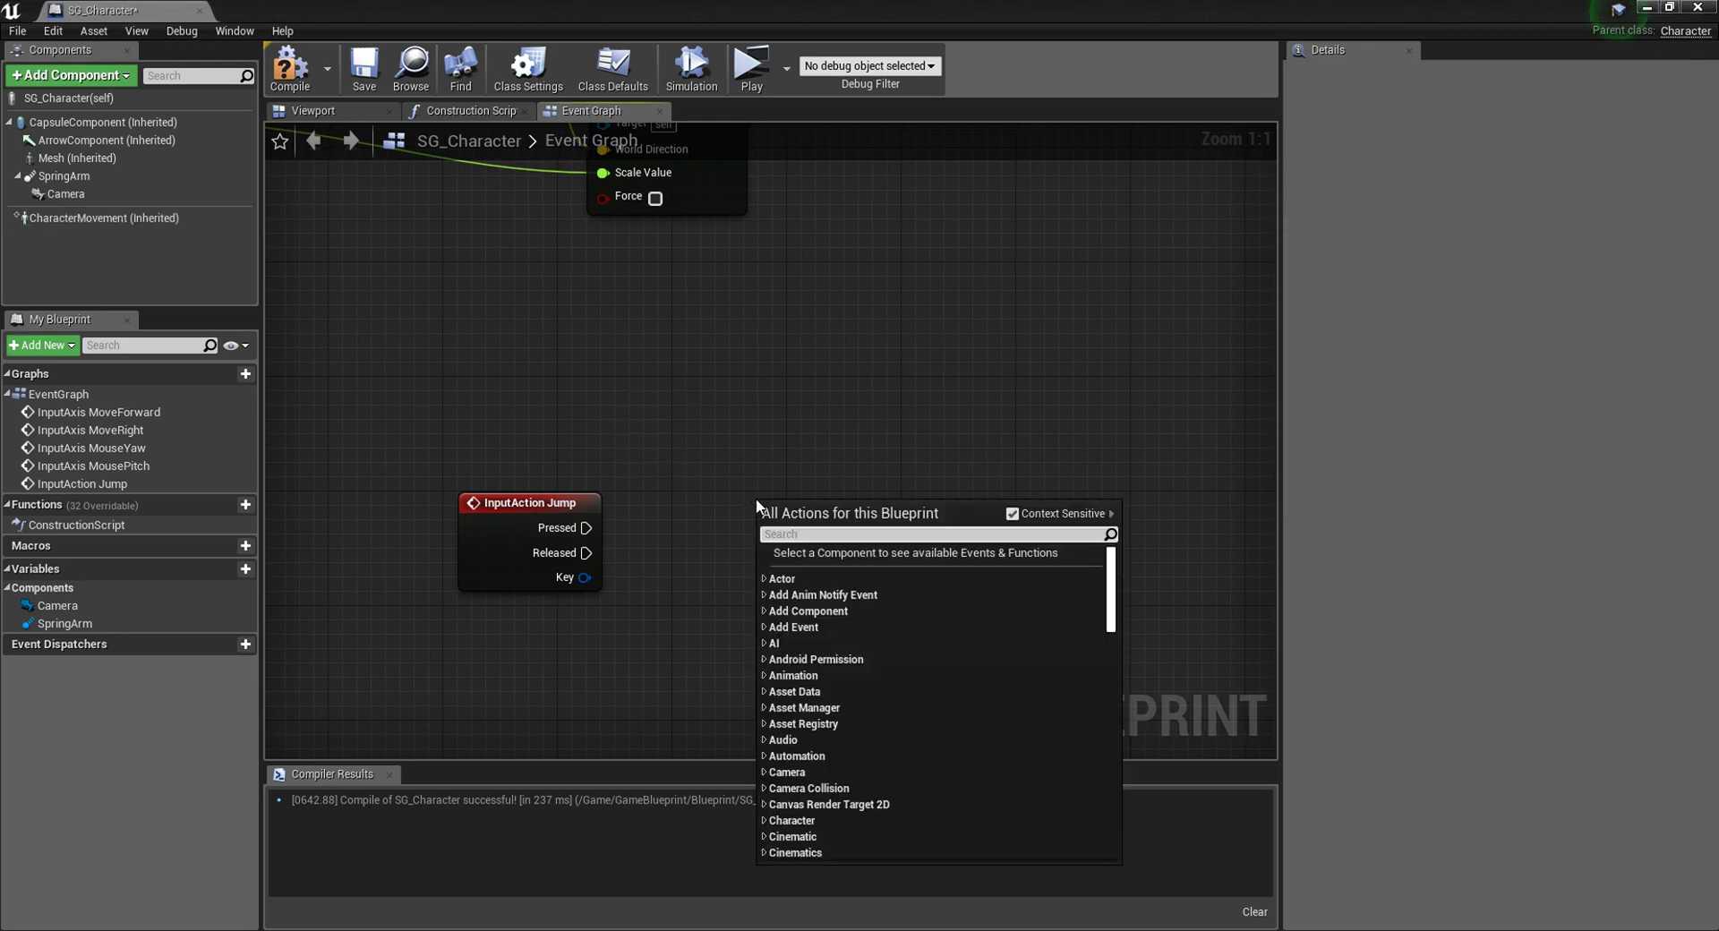
pyautogui.write('jump')
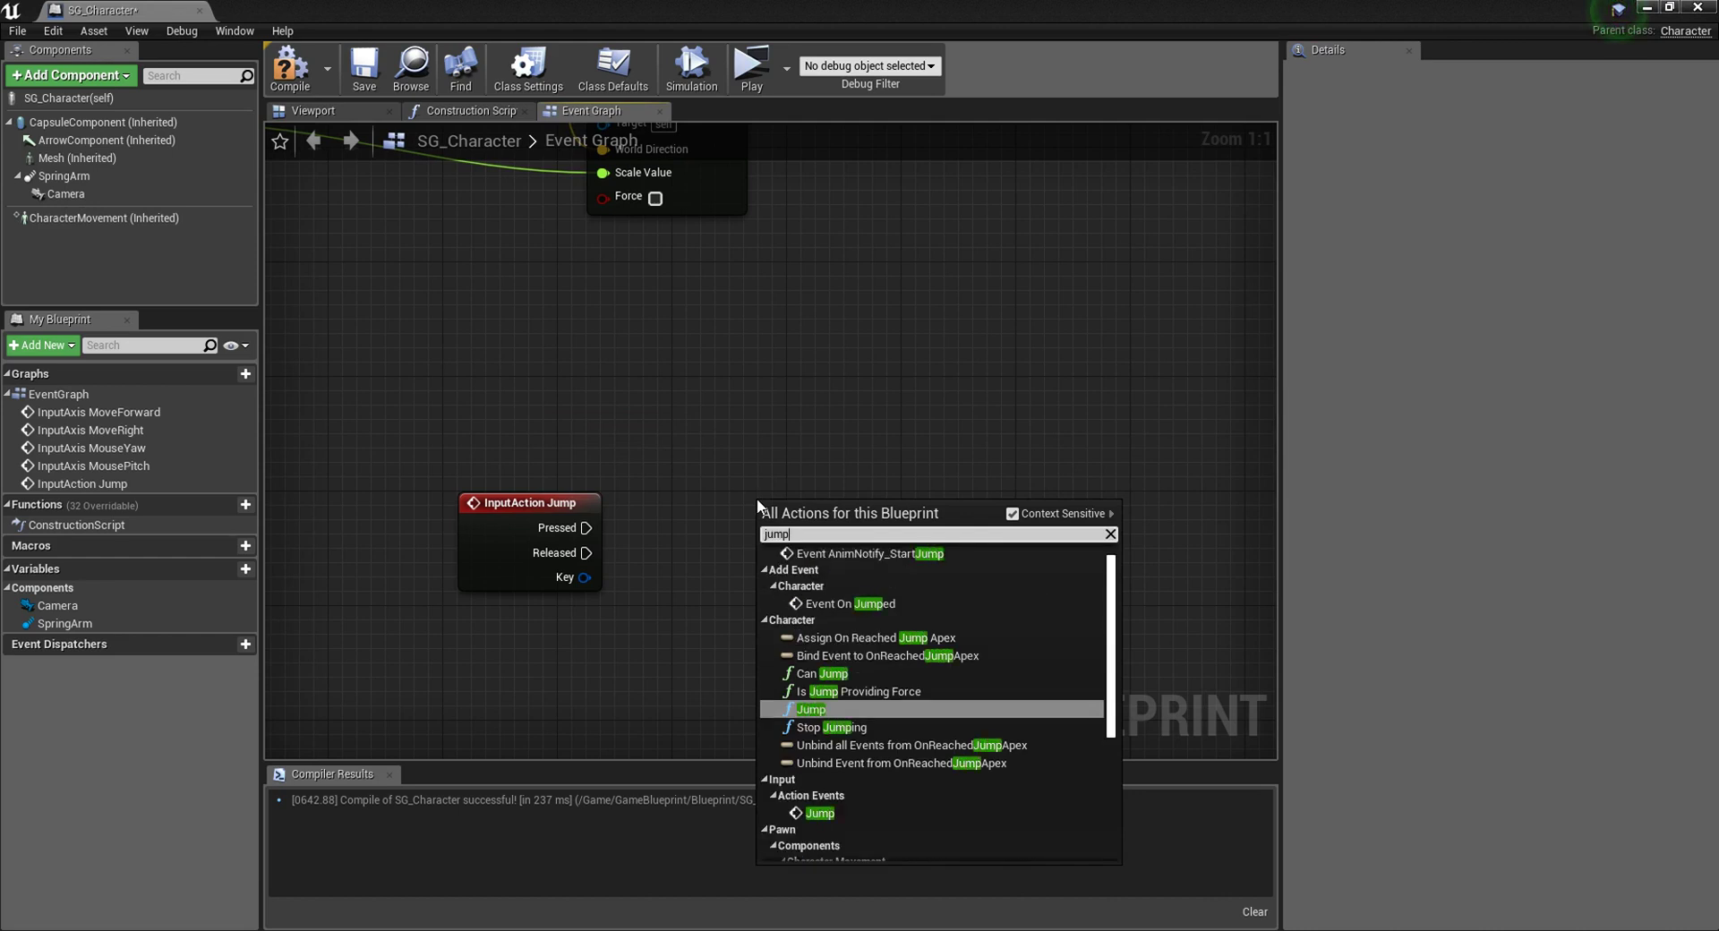
# Step: Add Jump and Stop Jumping function nodes, with Stop Jumping placed below Jump
pyautogui.click(812, 709)
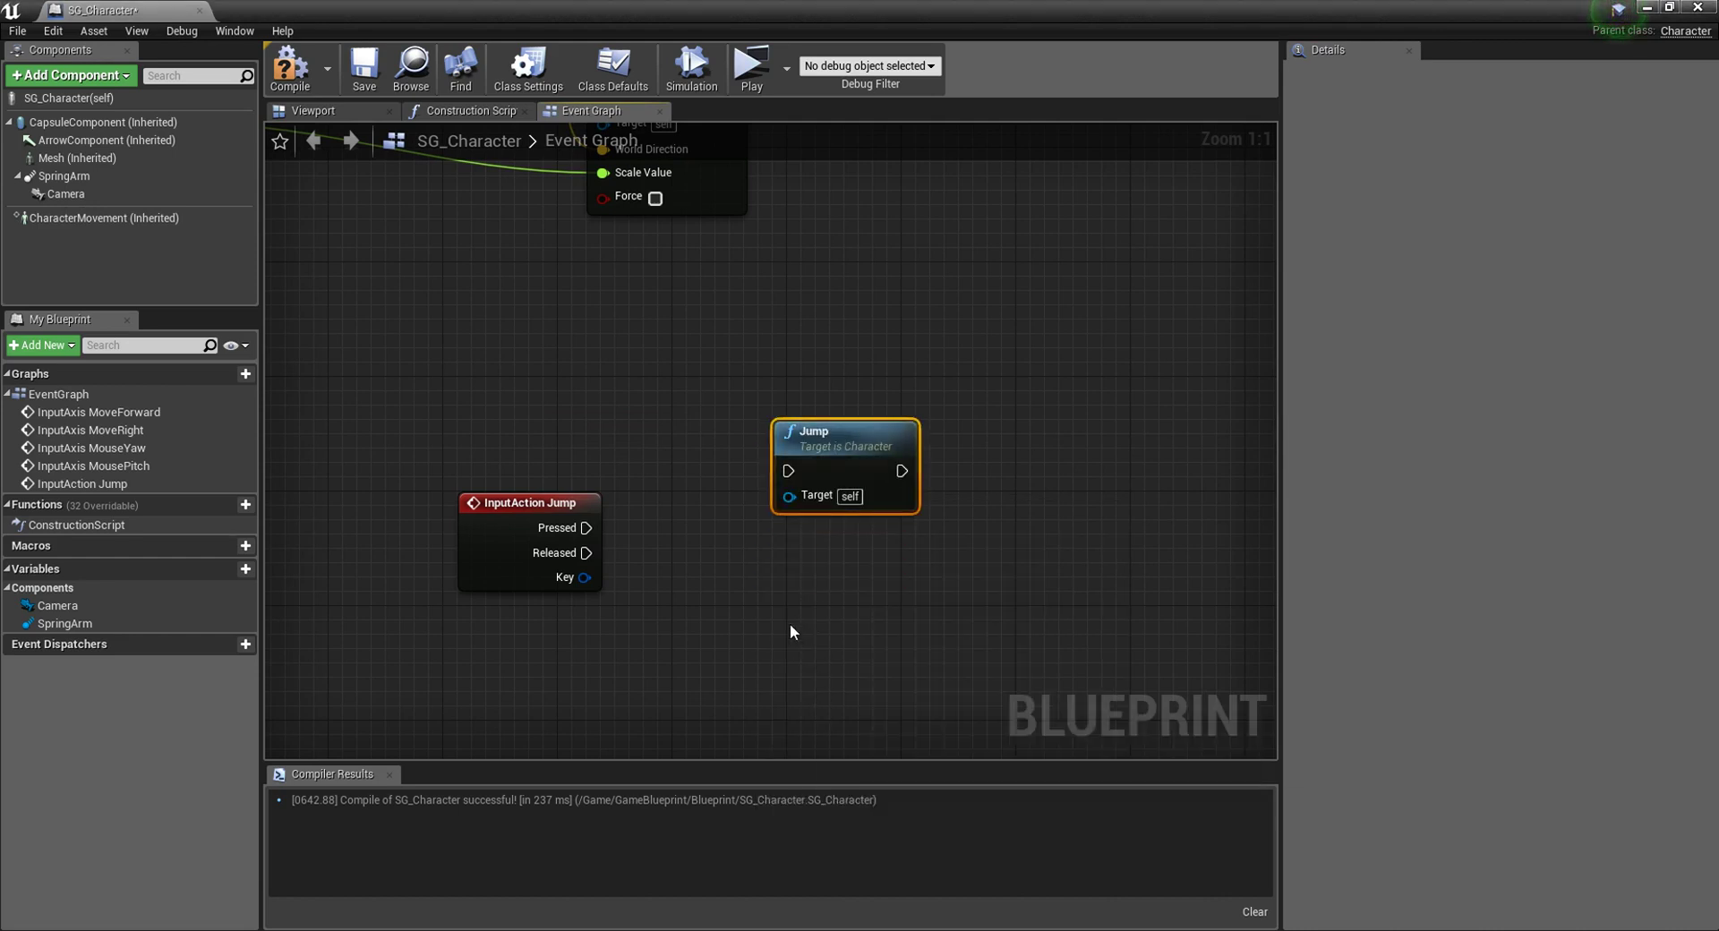
pyautogui.rightClick(787, 584)
pyautogui.write('stop')
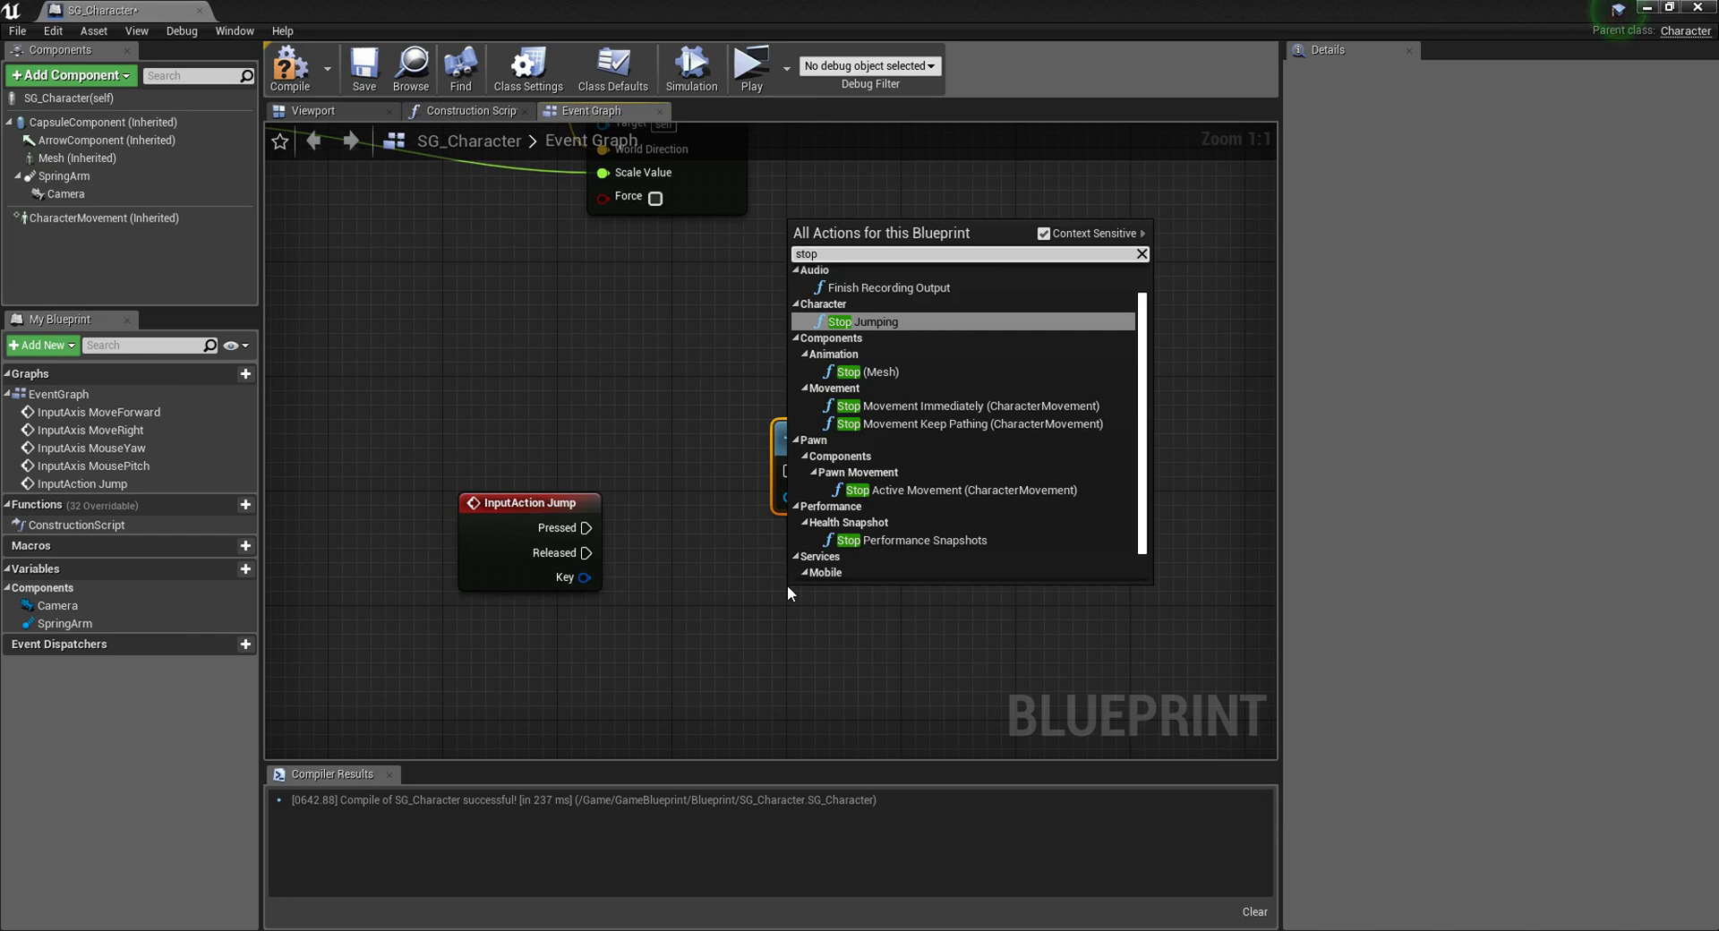
pyautogui.click(863, 320)
pyautogui.moveTo(858, 631); pyautogui.dragTo(856, 609)
pyautogui.moveTo(585, 551)
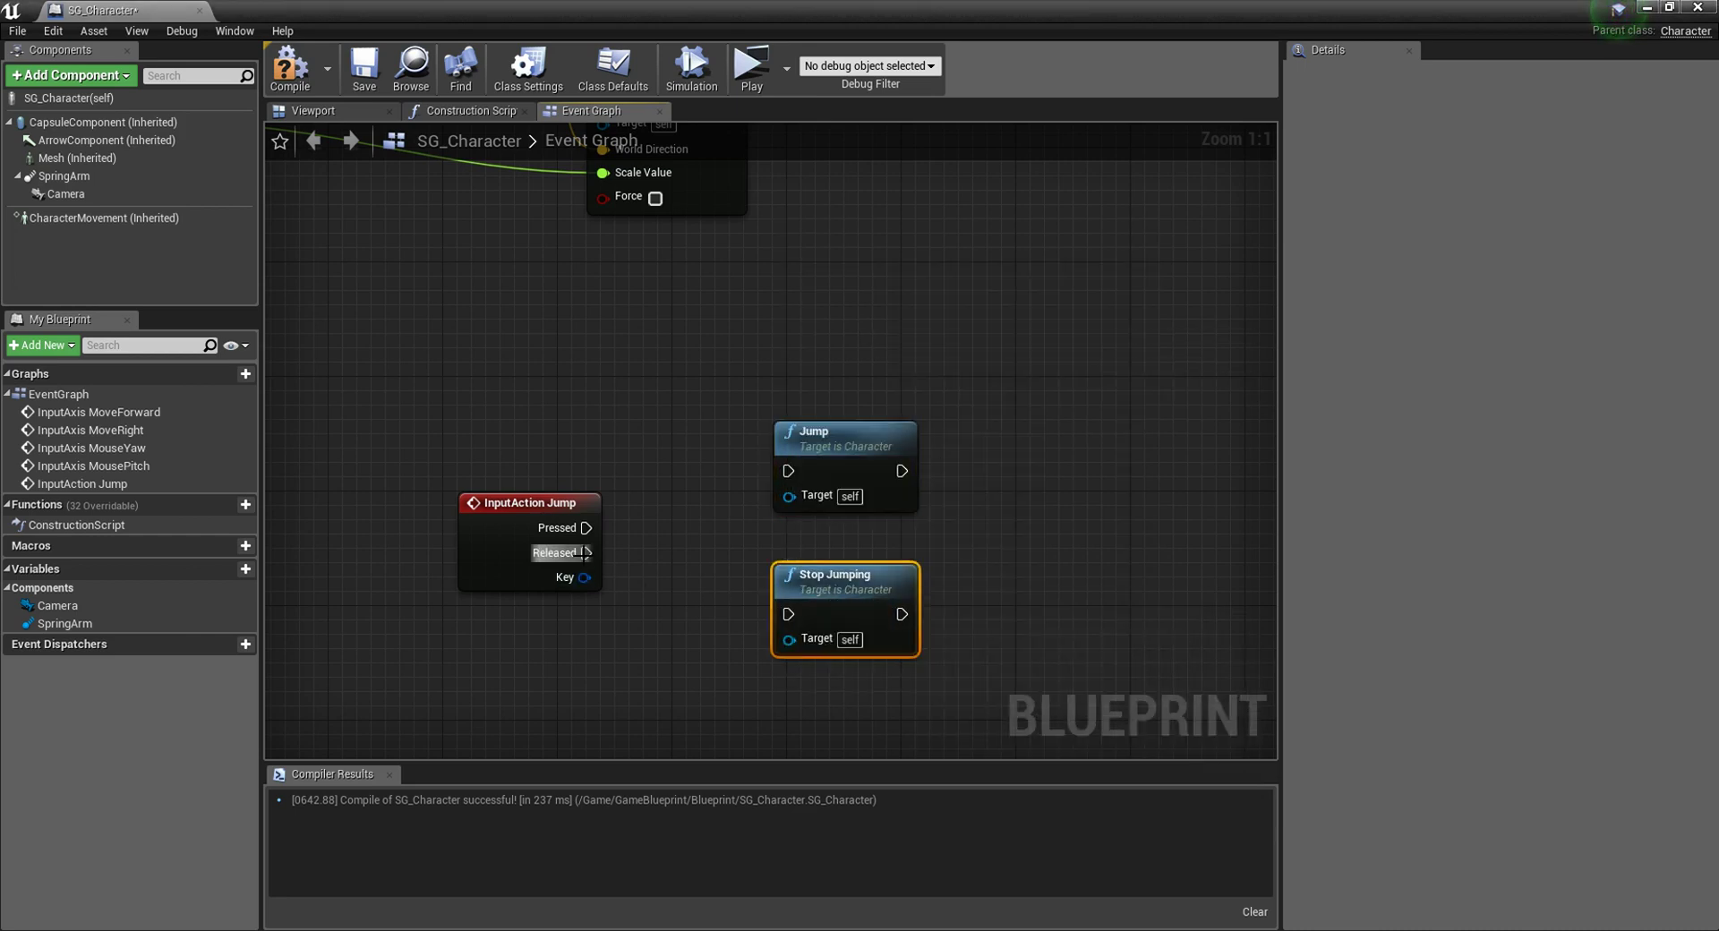
# Step: Wire Pressed to Jump and Released to Stop Jumping, then compile
pyautogui.moveTo(587, 528); pyautogui.dragTo(788, 471)
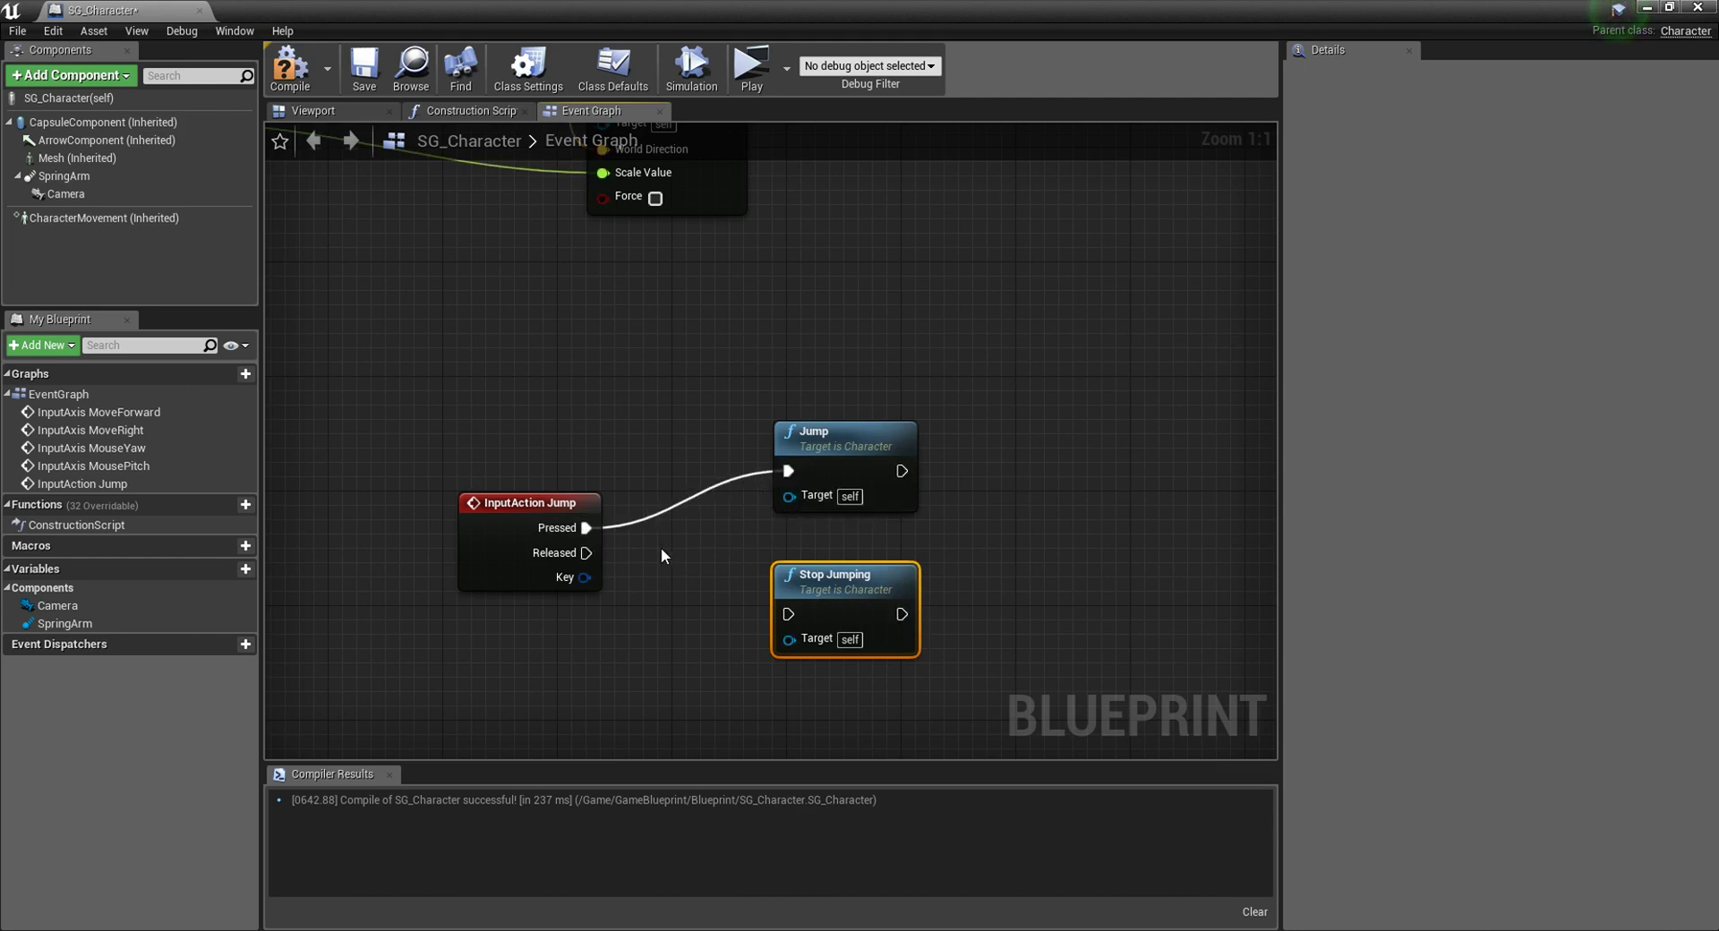
pyautogui.moveTo(586, 553); pyautogui.dragTo(795, 620)
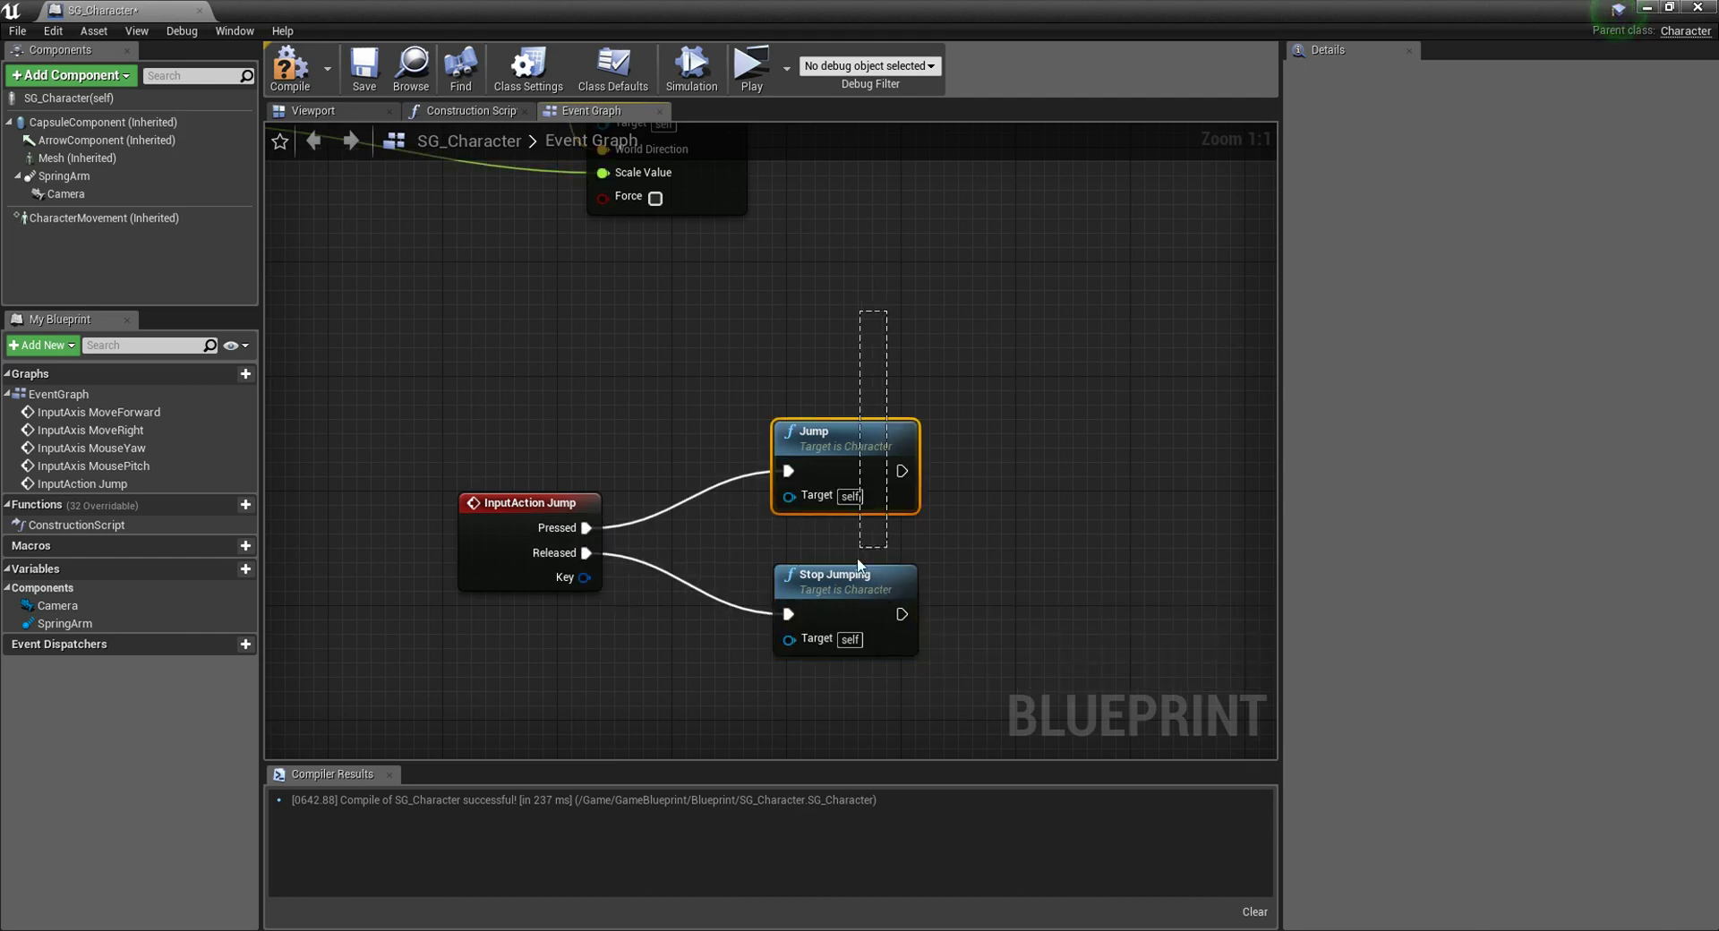
pyautogui.moveTo(874, 307)
pyautogui.mouseDown()
pyautogui.moveTo(788, 618)
pyautogui.moveTo(775, 591)
pyautogui.mouseUp()
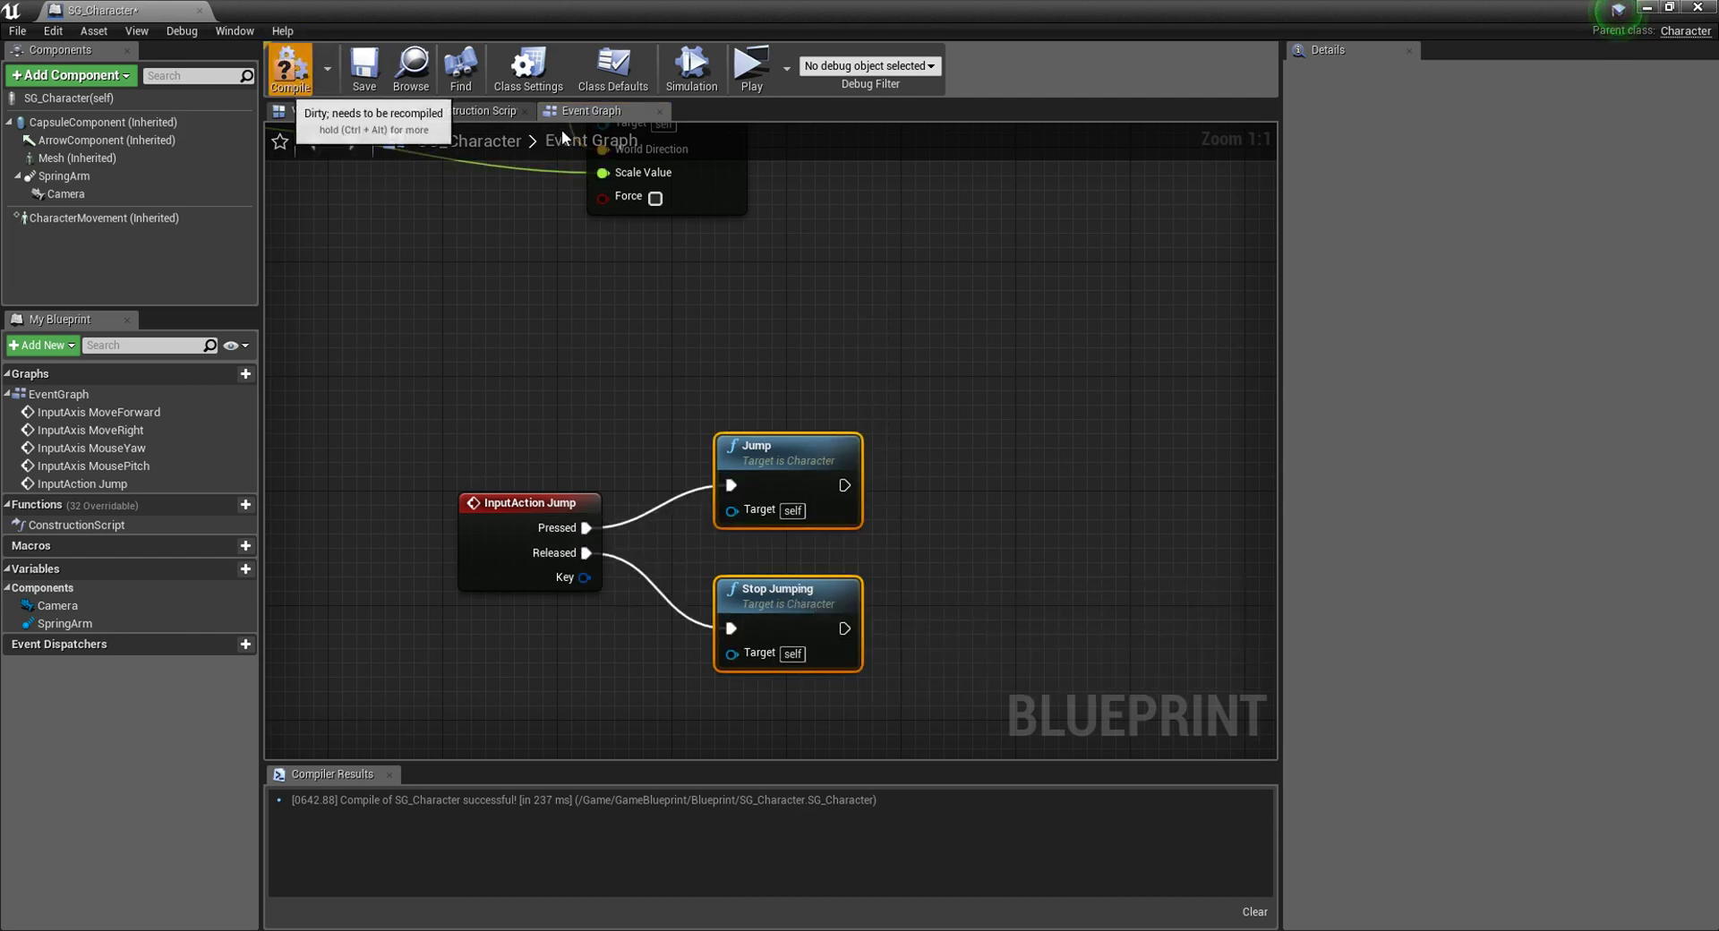
pyautogui.click(289, 67)
# Step: Play a game preview, jump twice with Space, and exit with Esc
pyautogui.click(766, 80)
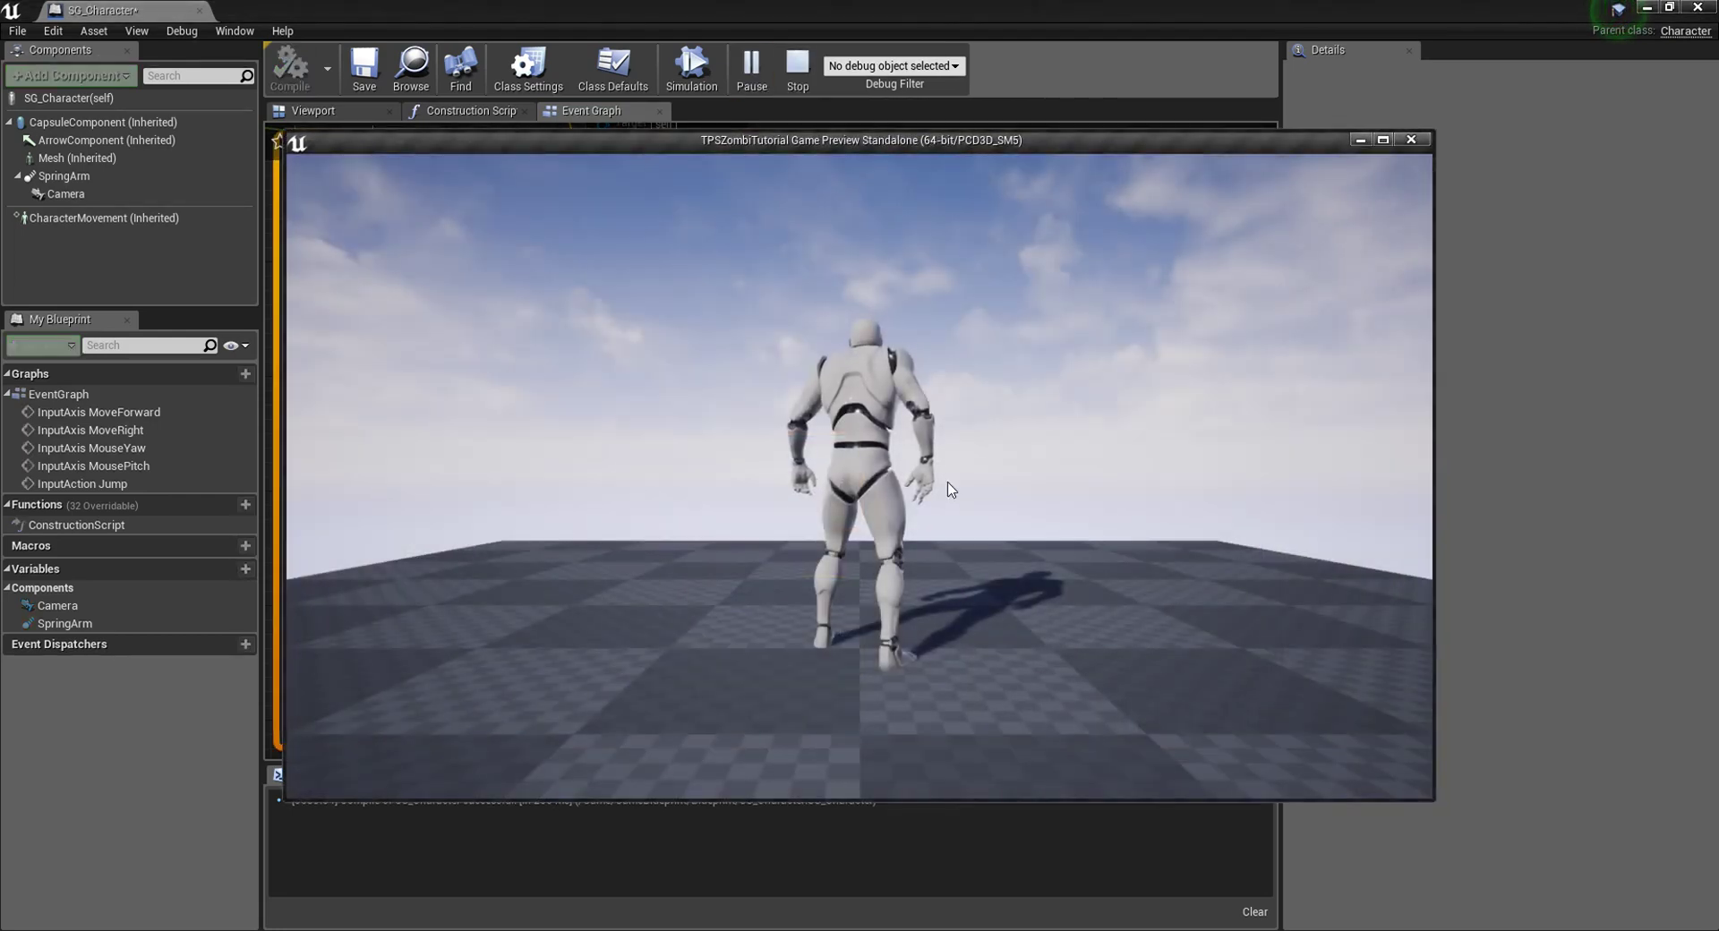
pyautogui.press('space')
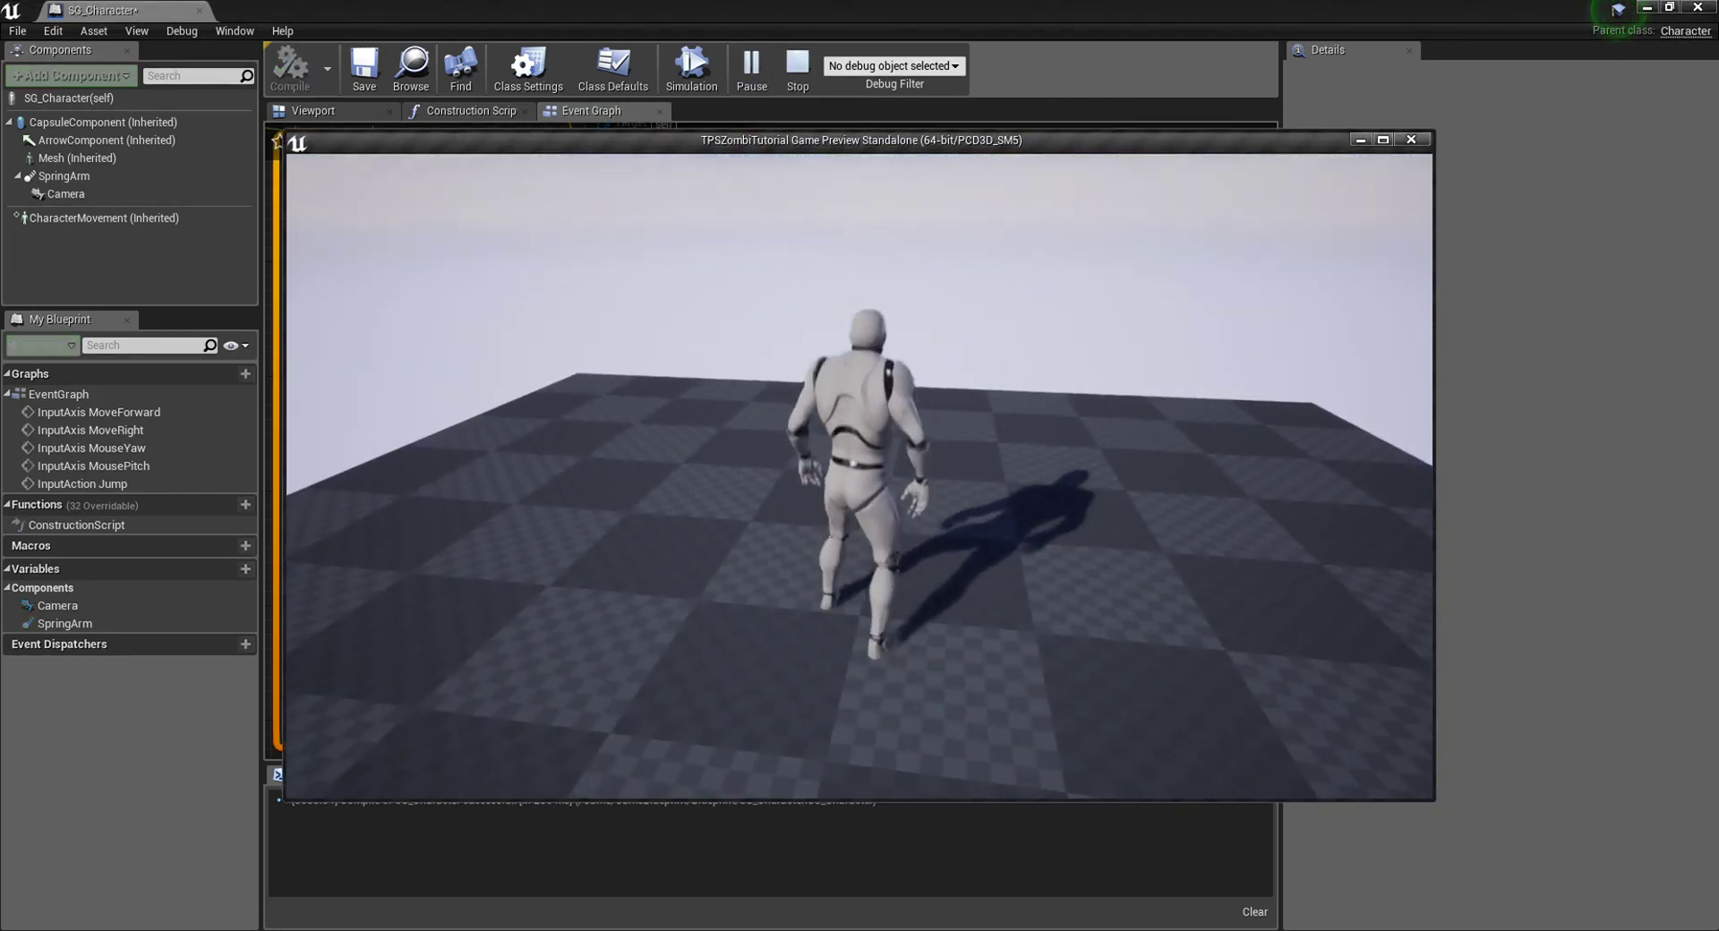
pyautogui.press('space')
pyautogui.press('space')
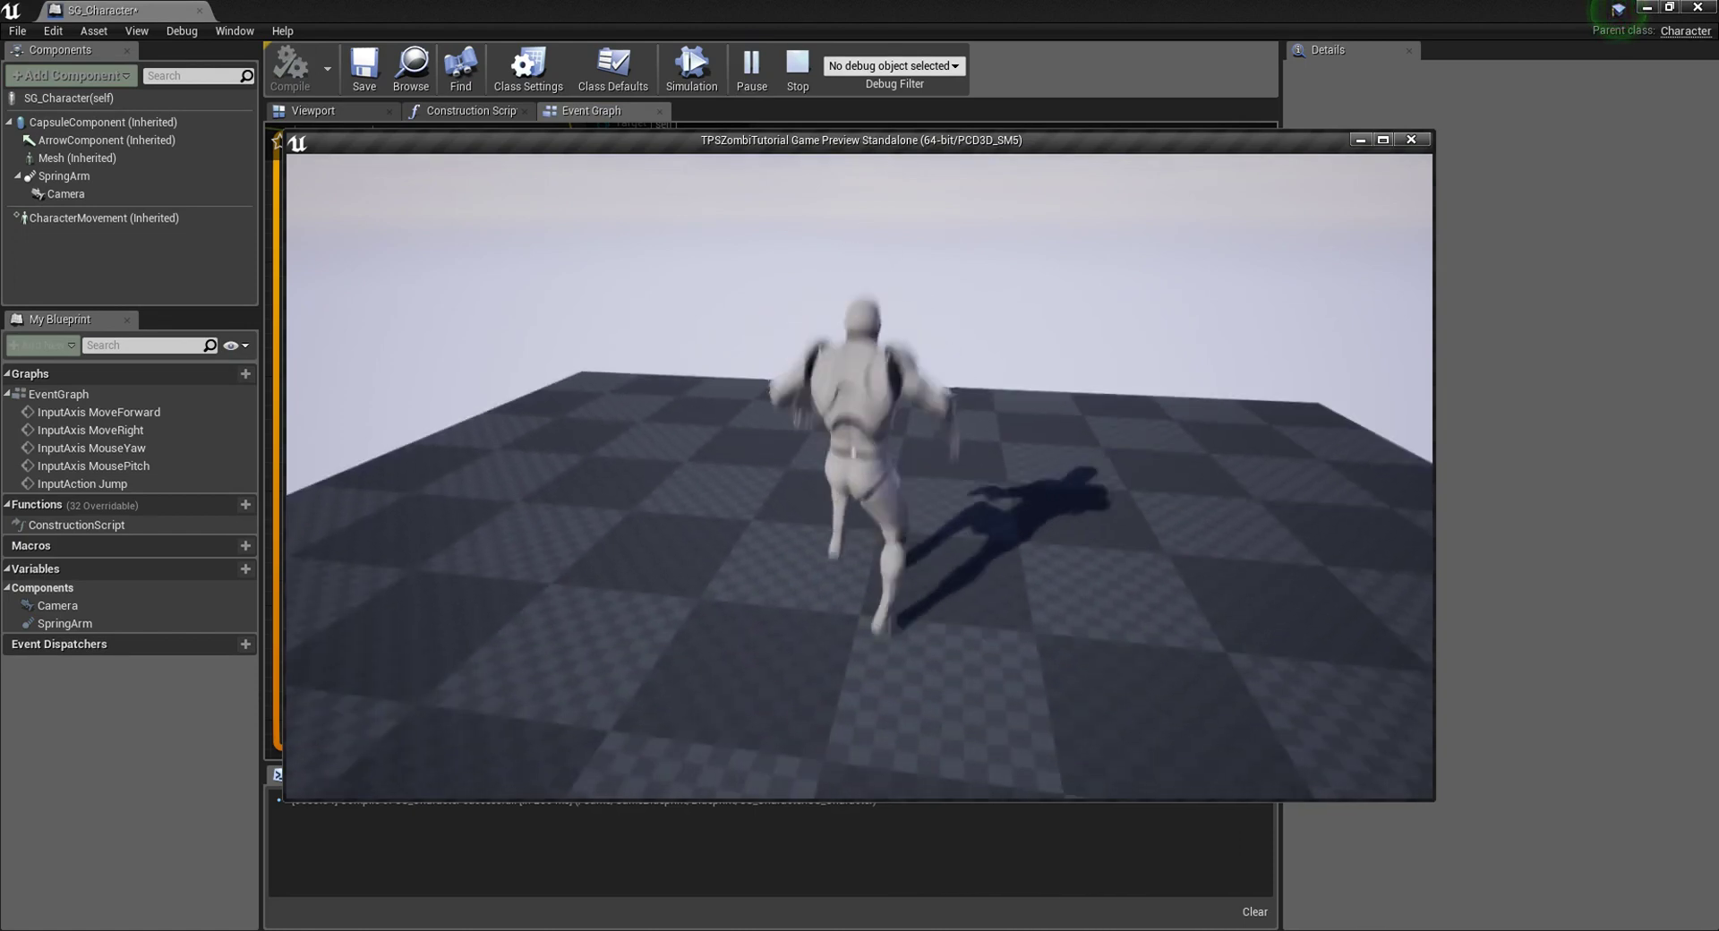
pyautogui.press('Escape')
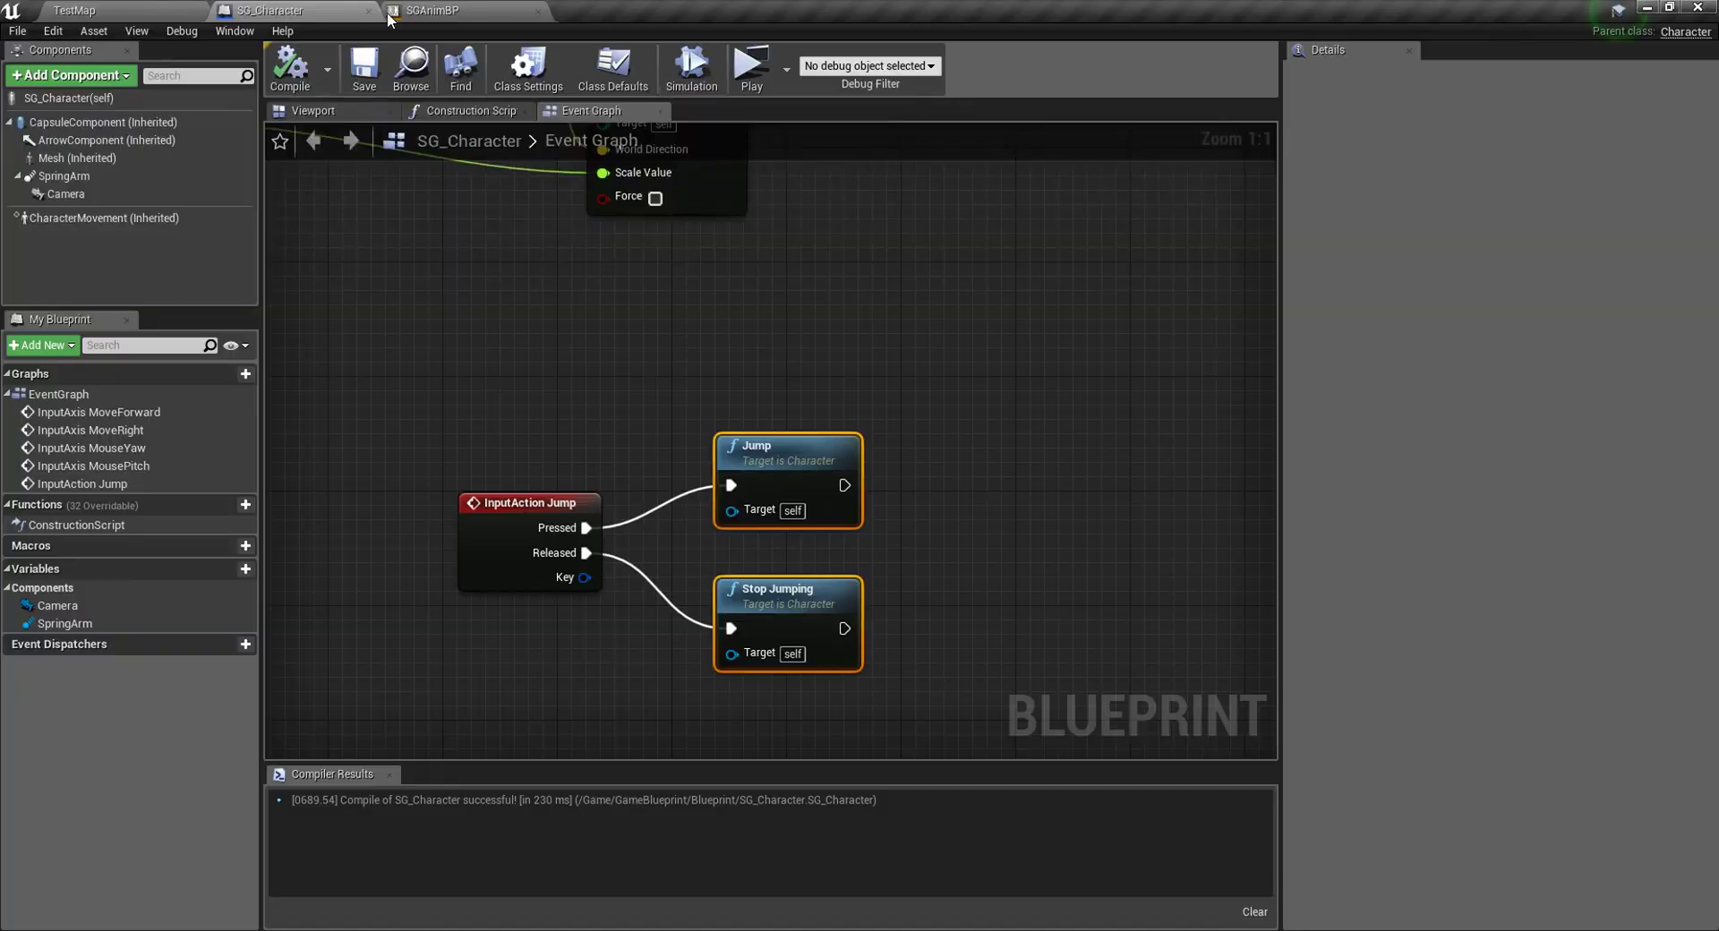
# Step: Turn off Loop Animation on the Jump_Start state's ThirdPersonJump_Start node
pyautogui.click(430, 10)
pyautogui.click(631, 112)
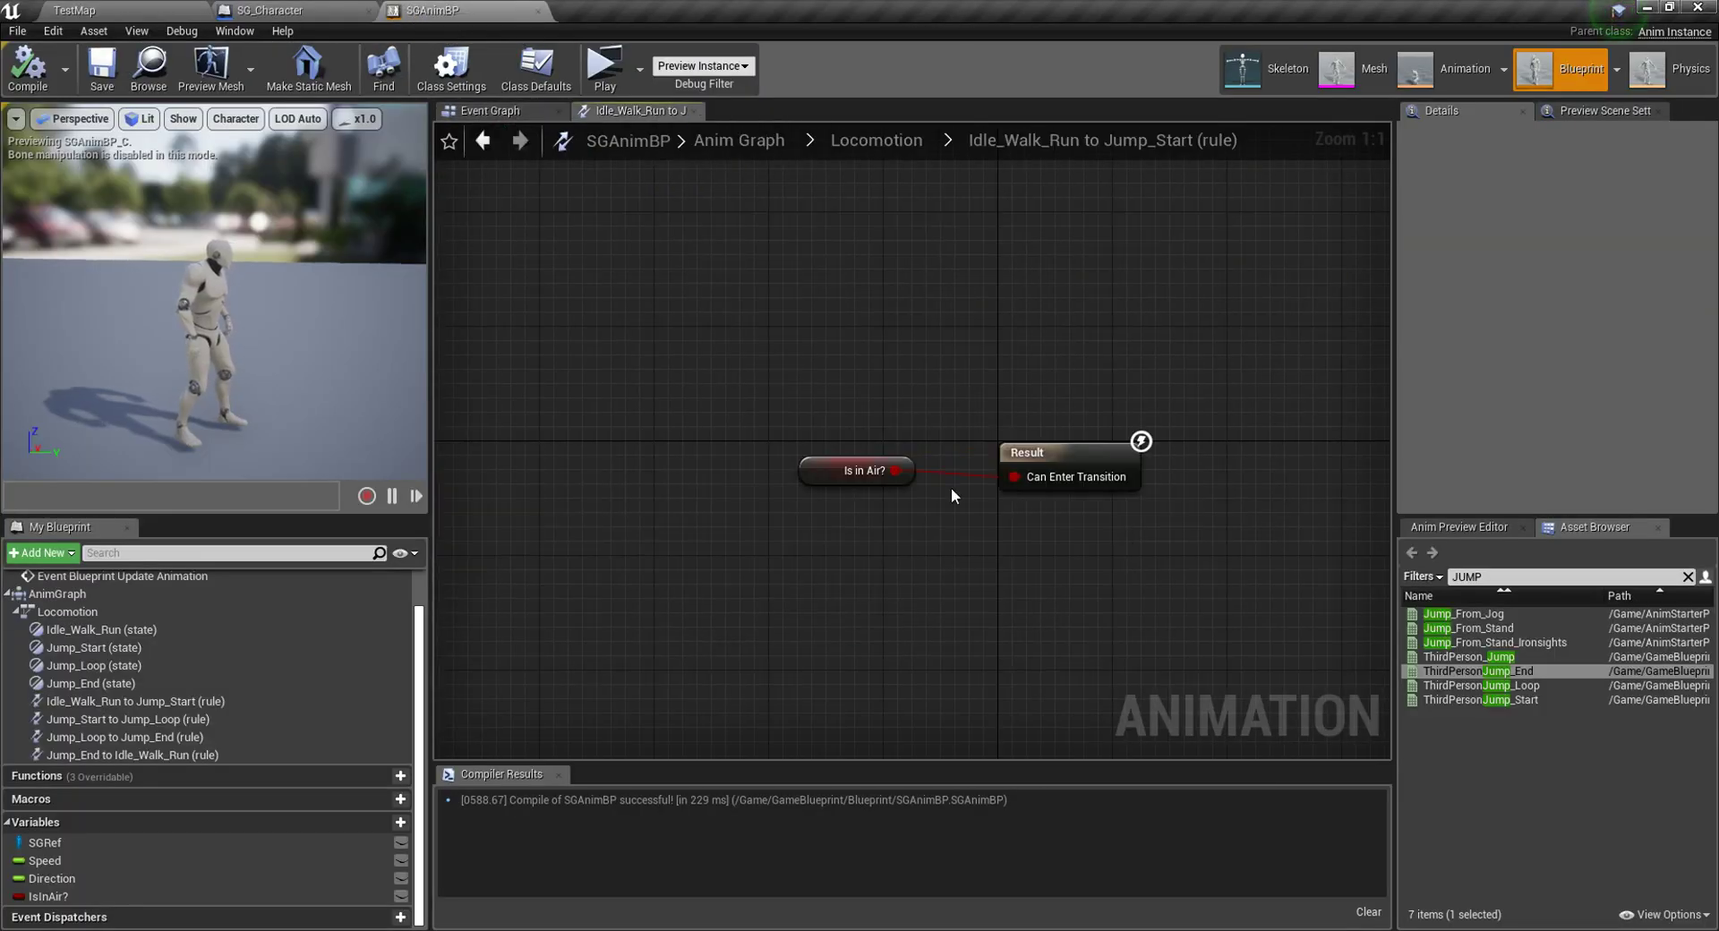
pyautogui.click(874, 146)
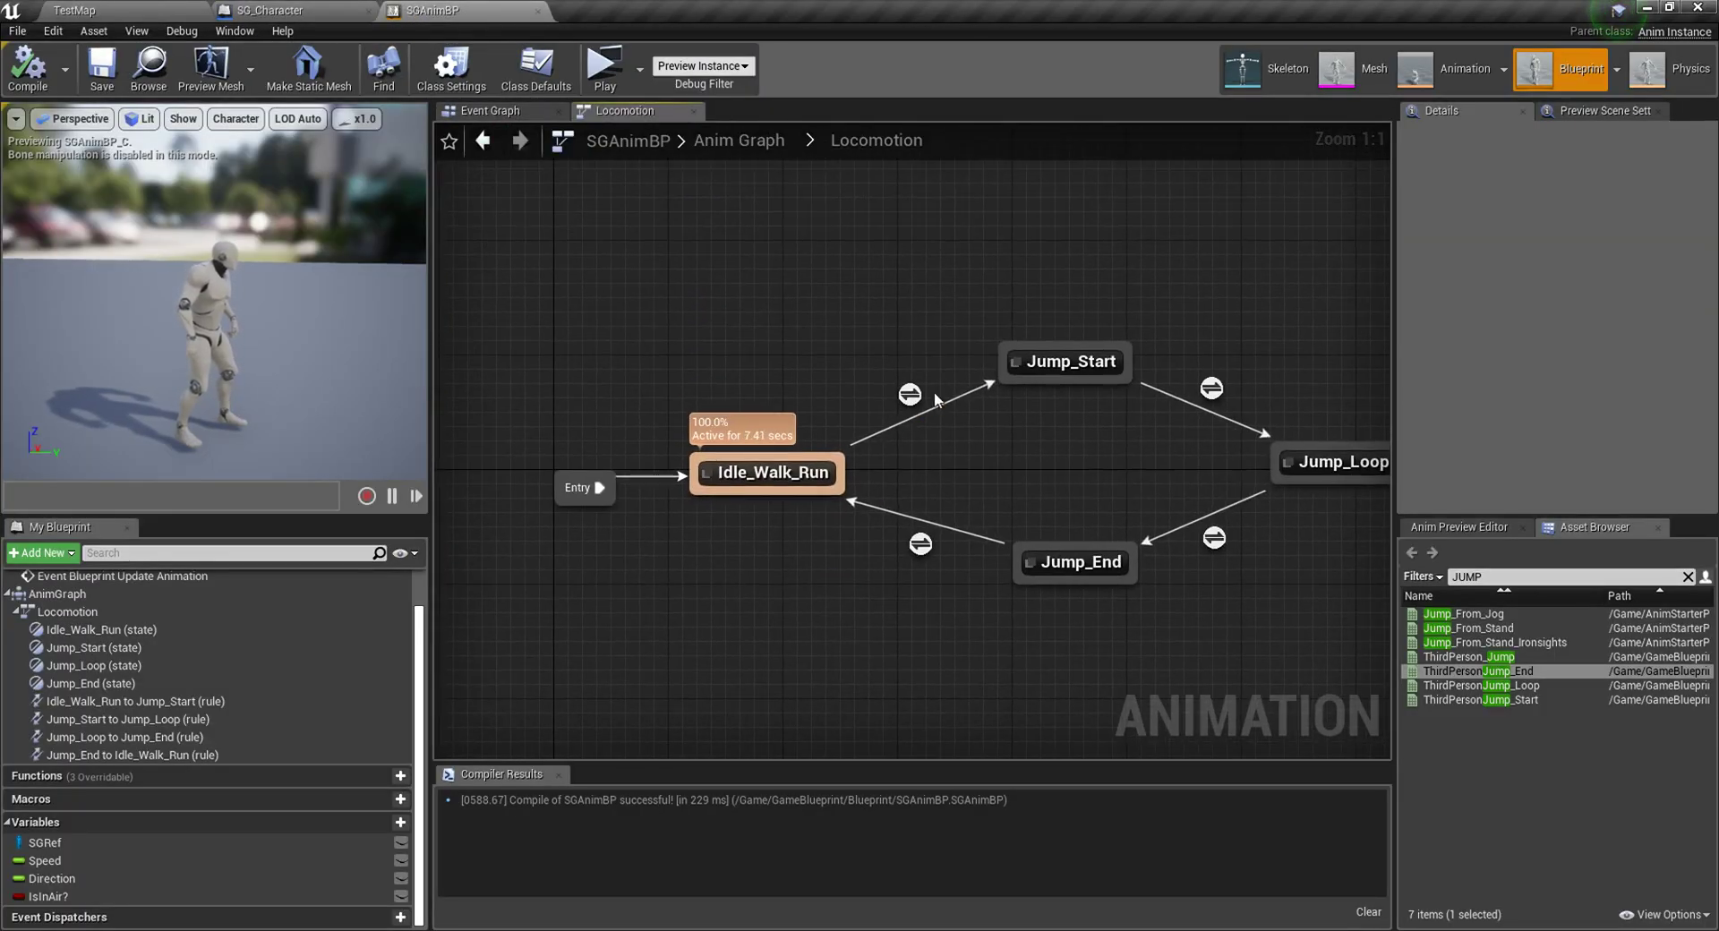
pyautogui.doubleClick(1074, 363)
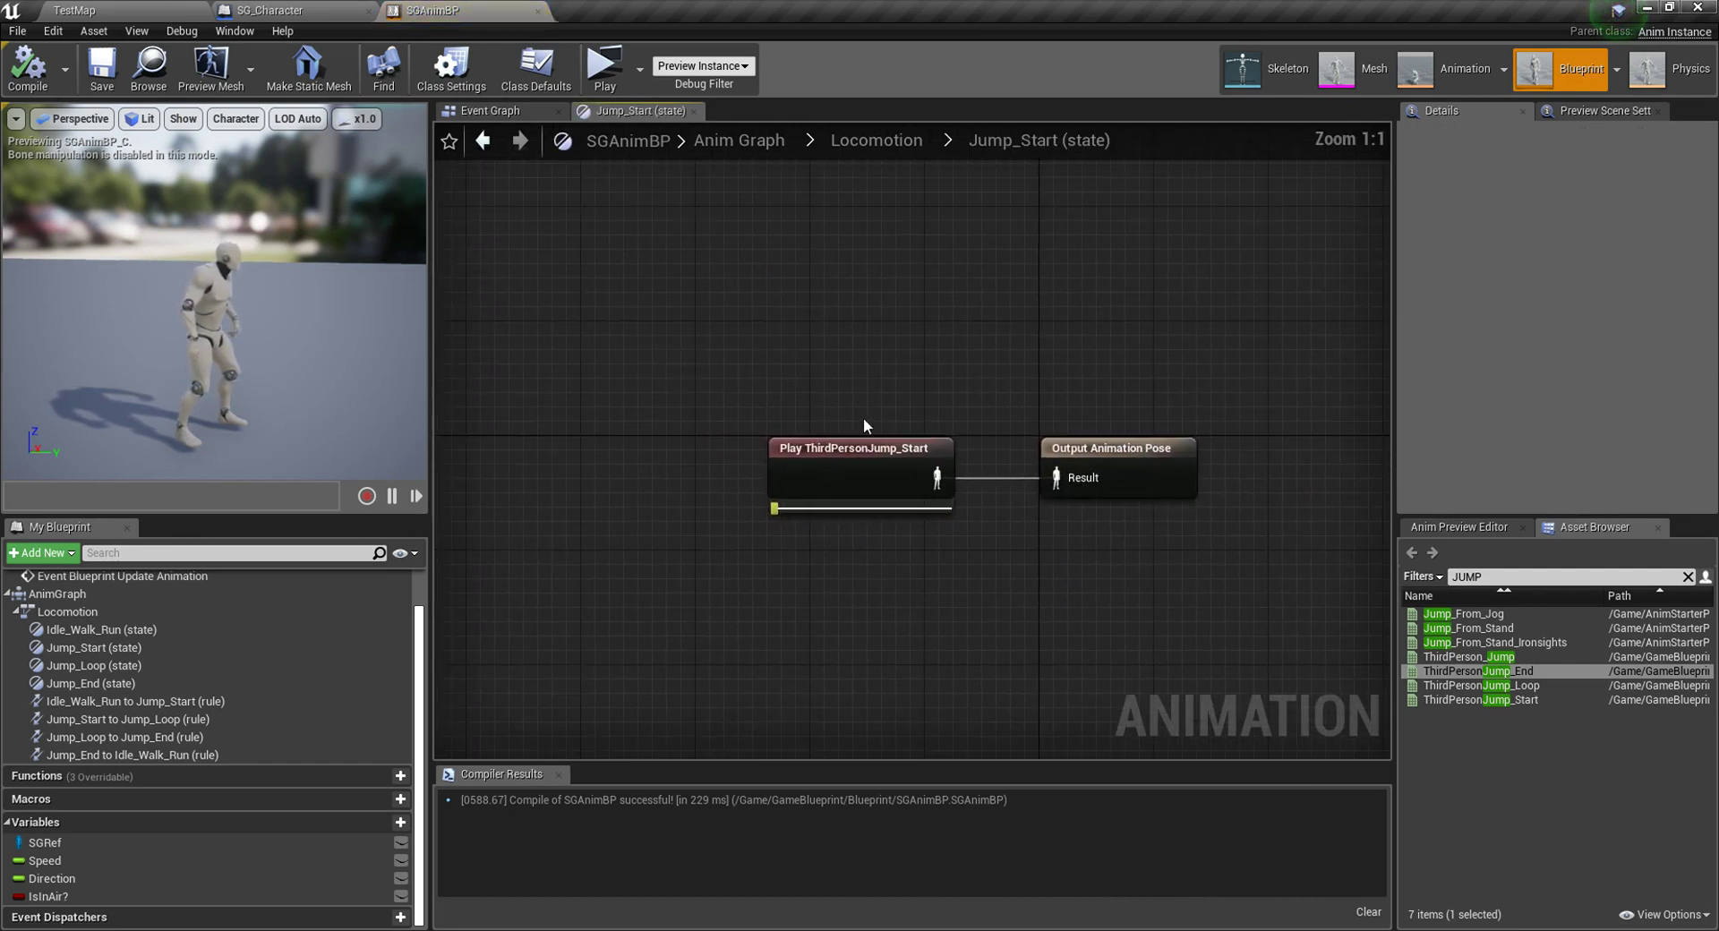
pyautogui.click(864, 456)
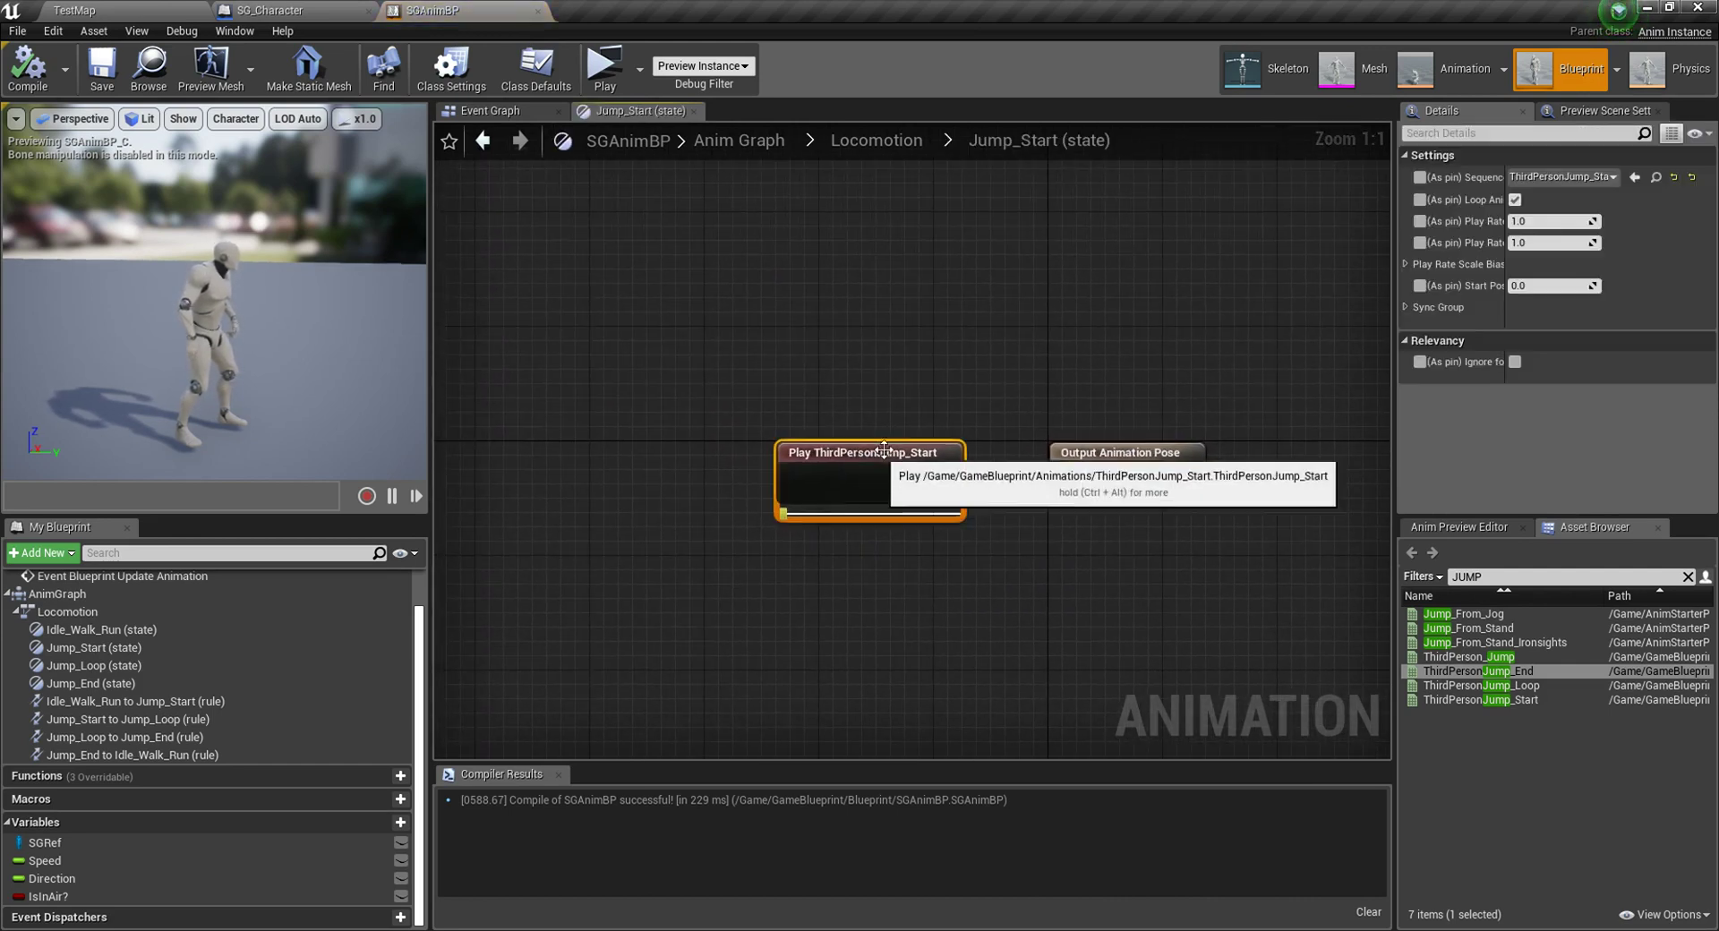
pyautogui.click(1515, 200)
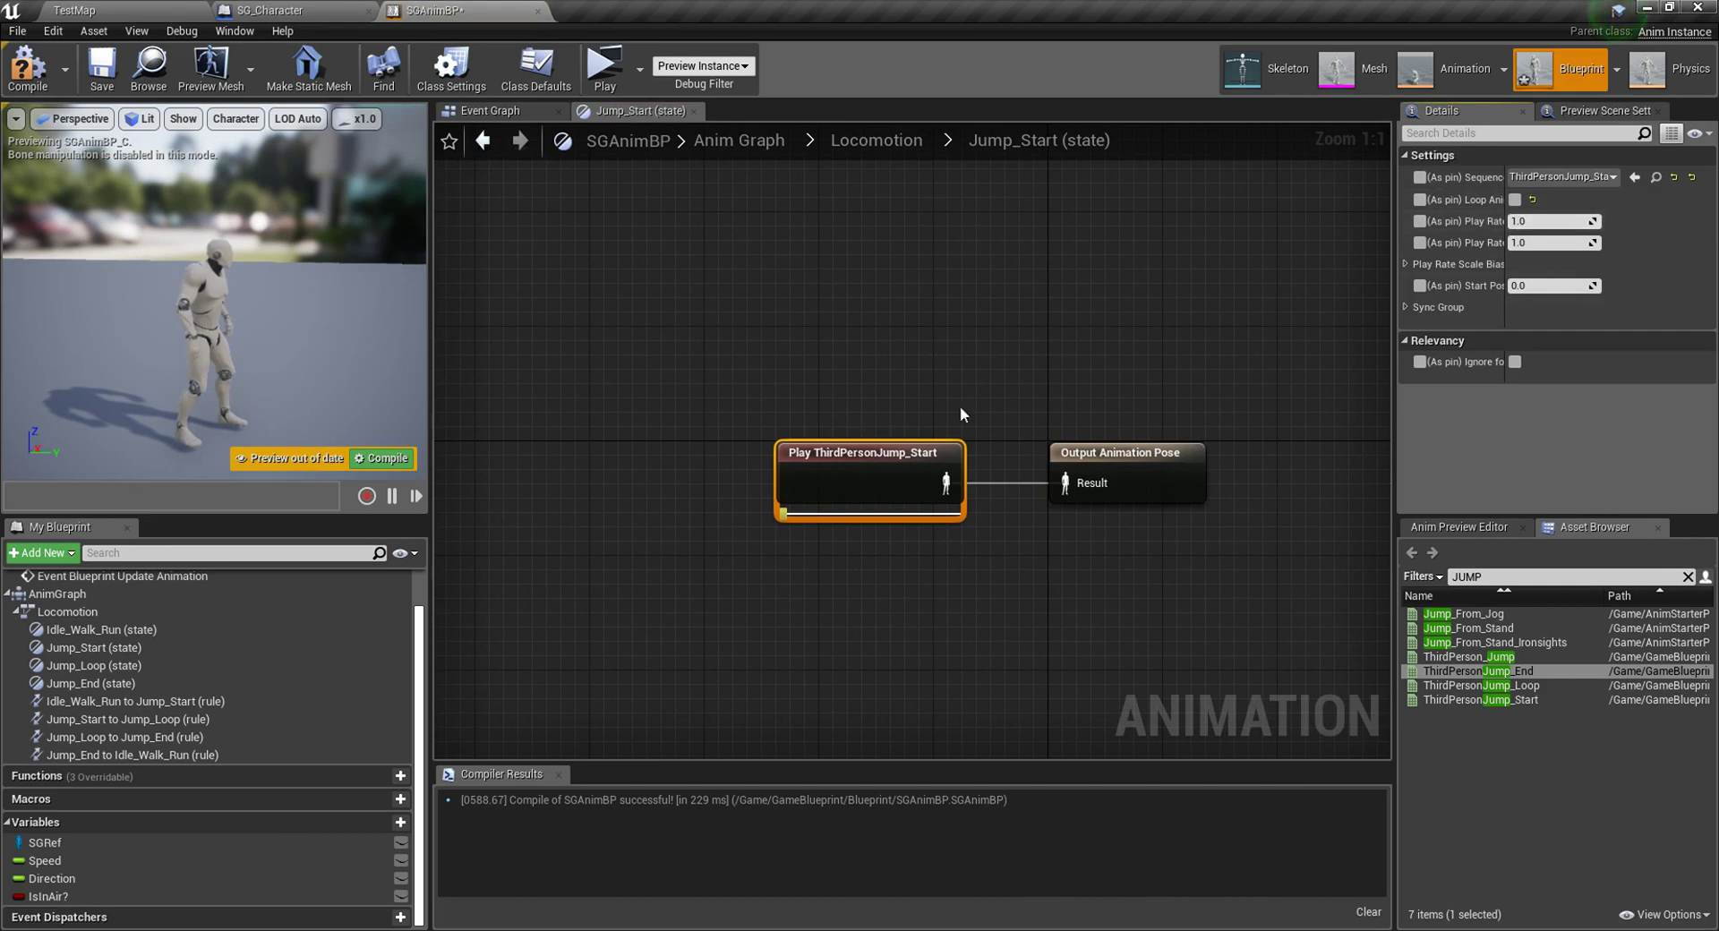
# Step: Inspect the Jump_Loop state's animation settings
pyautogui.click(891, 158)
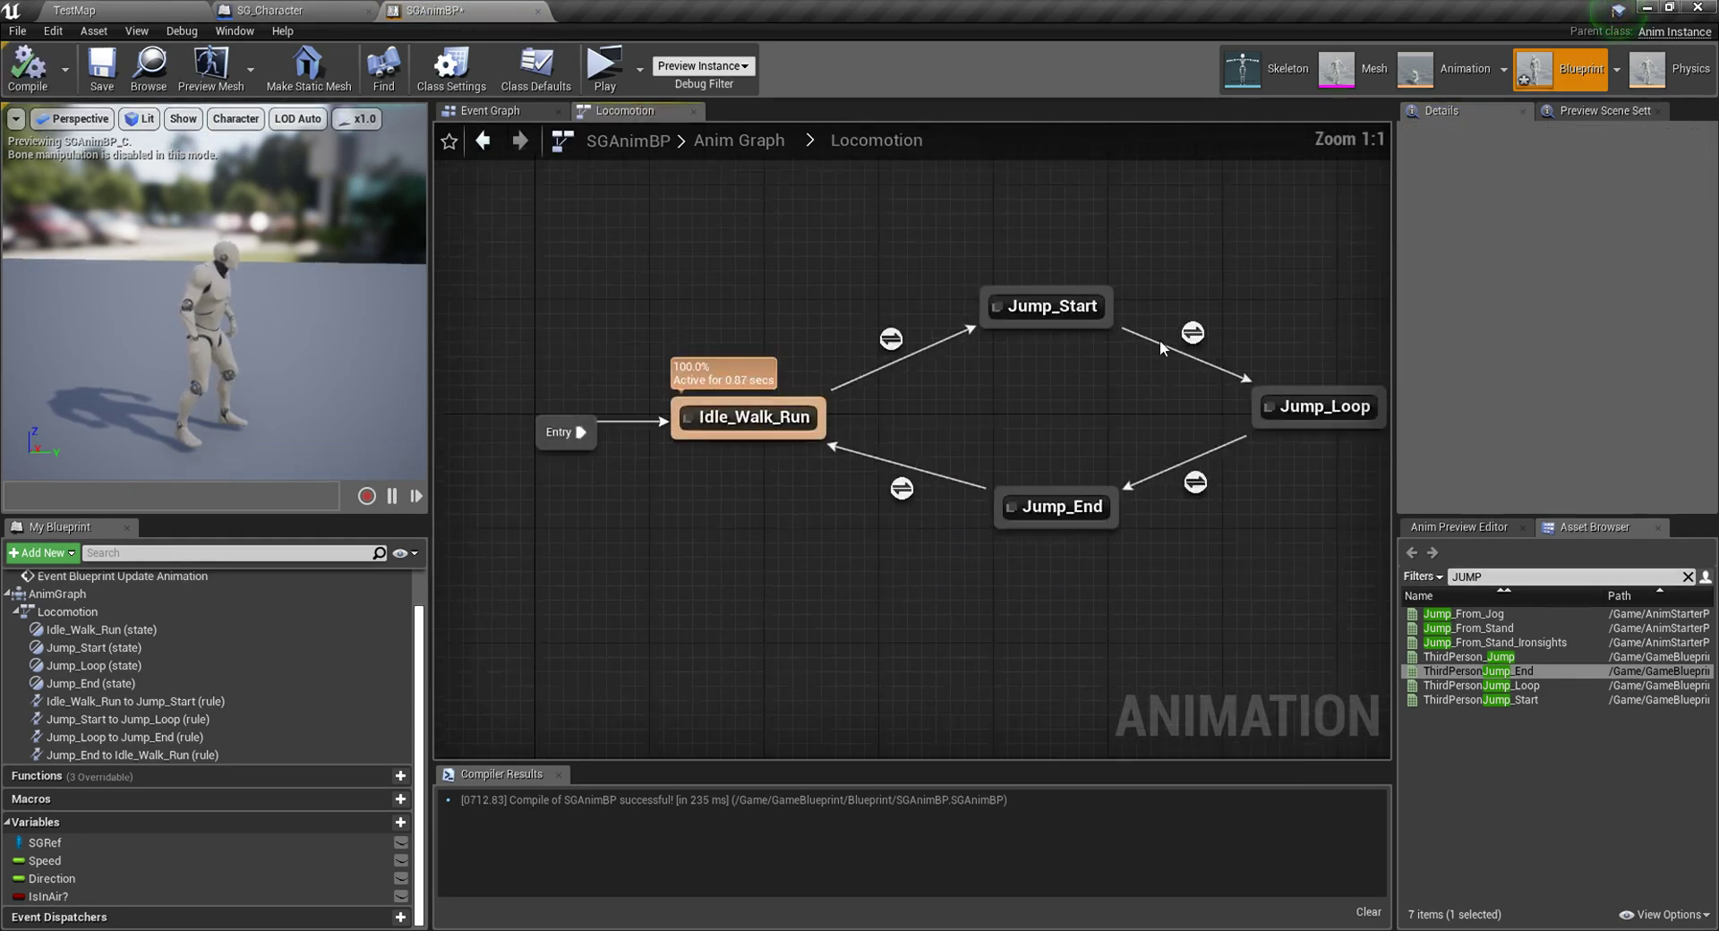
pyautogui.moveTo(1341, 398); pyautogui.dragTo(1016, 440, button='right')
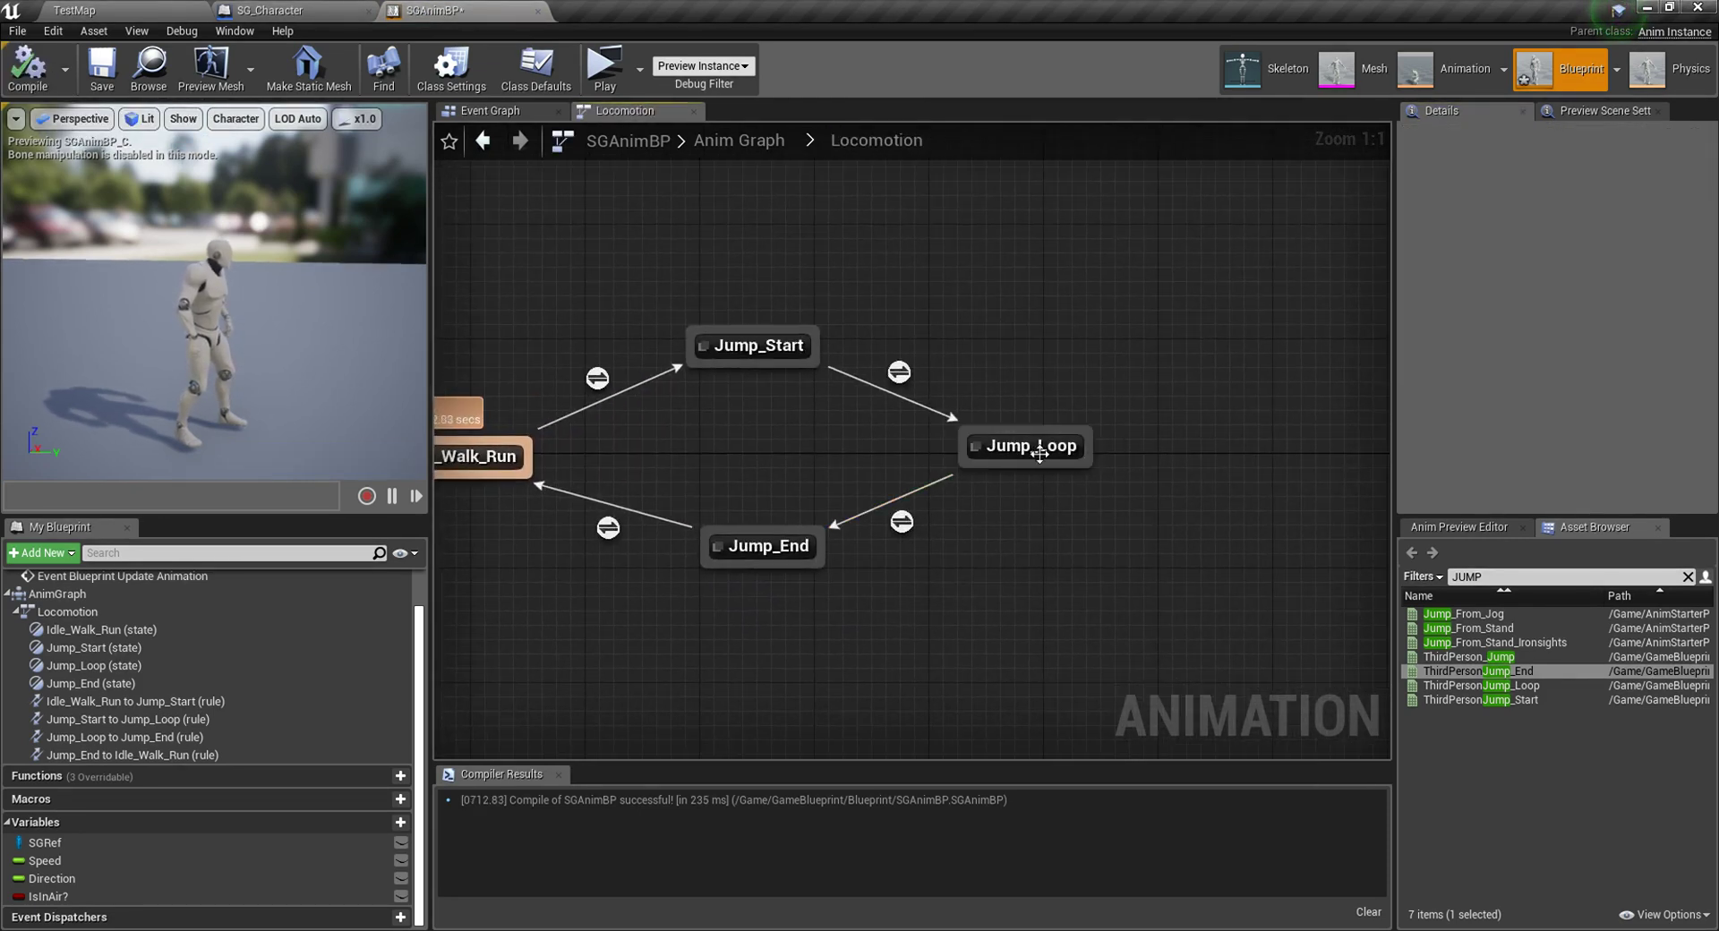
pyautogui.doubleClick(1020, 445)
pyautogui.click(914, 466)
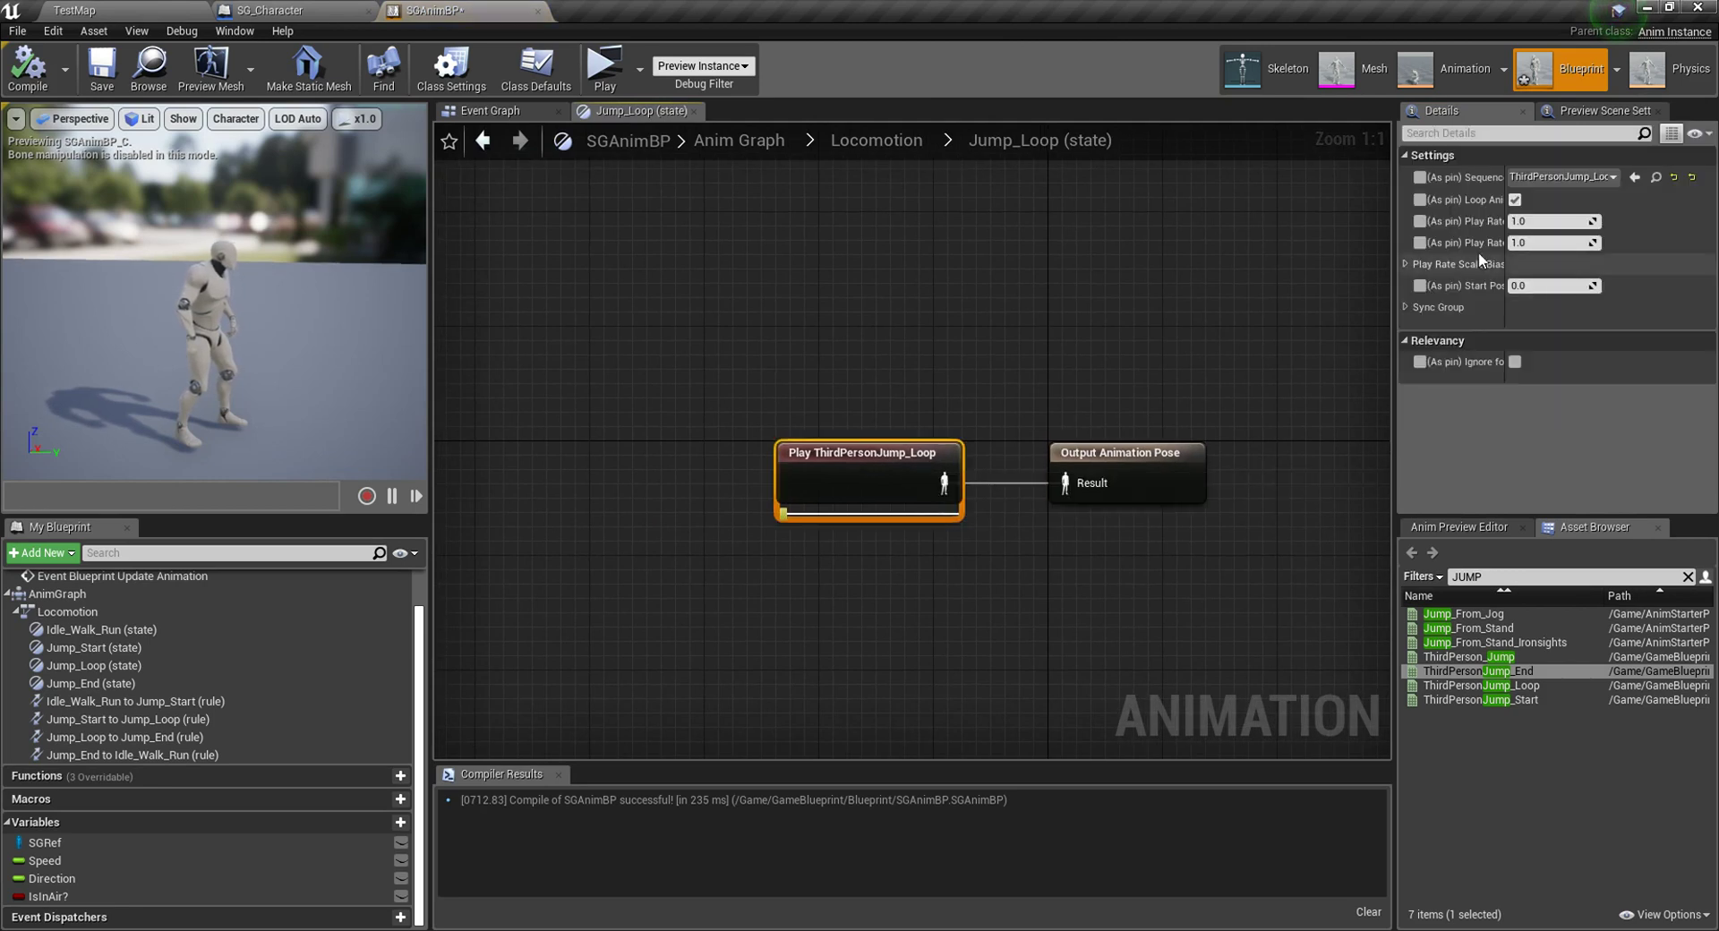
# Step: Turn off Loop Animation on Jump_End, save SGAnimBP, and return to TestMap
pyautogui.click(864, 145)
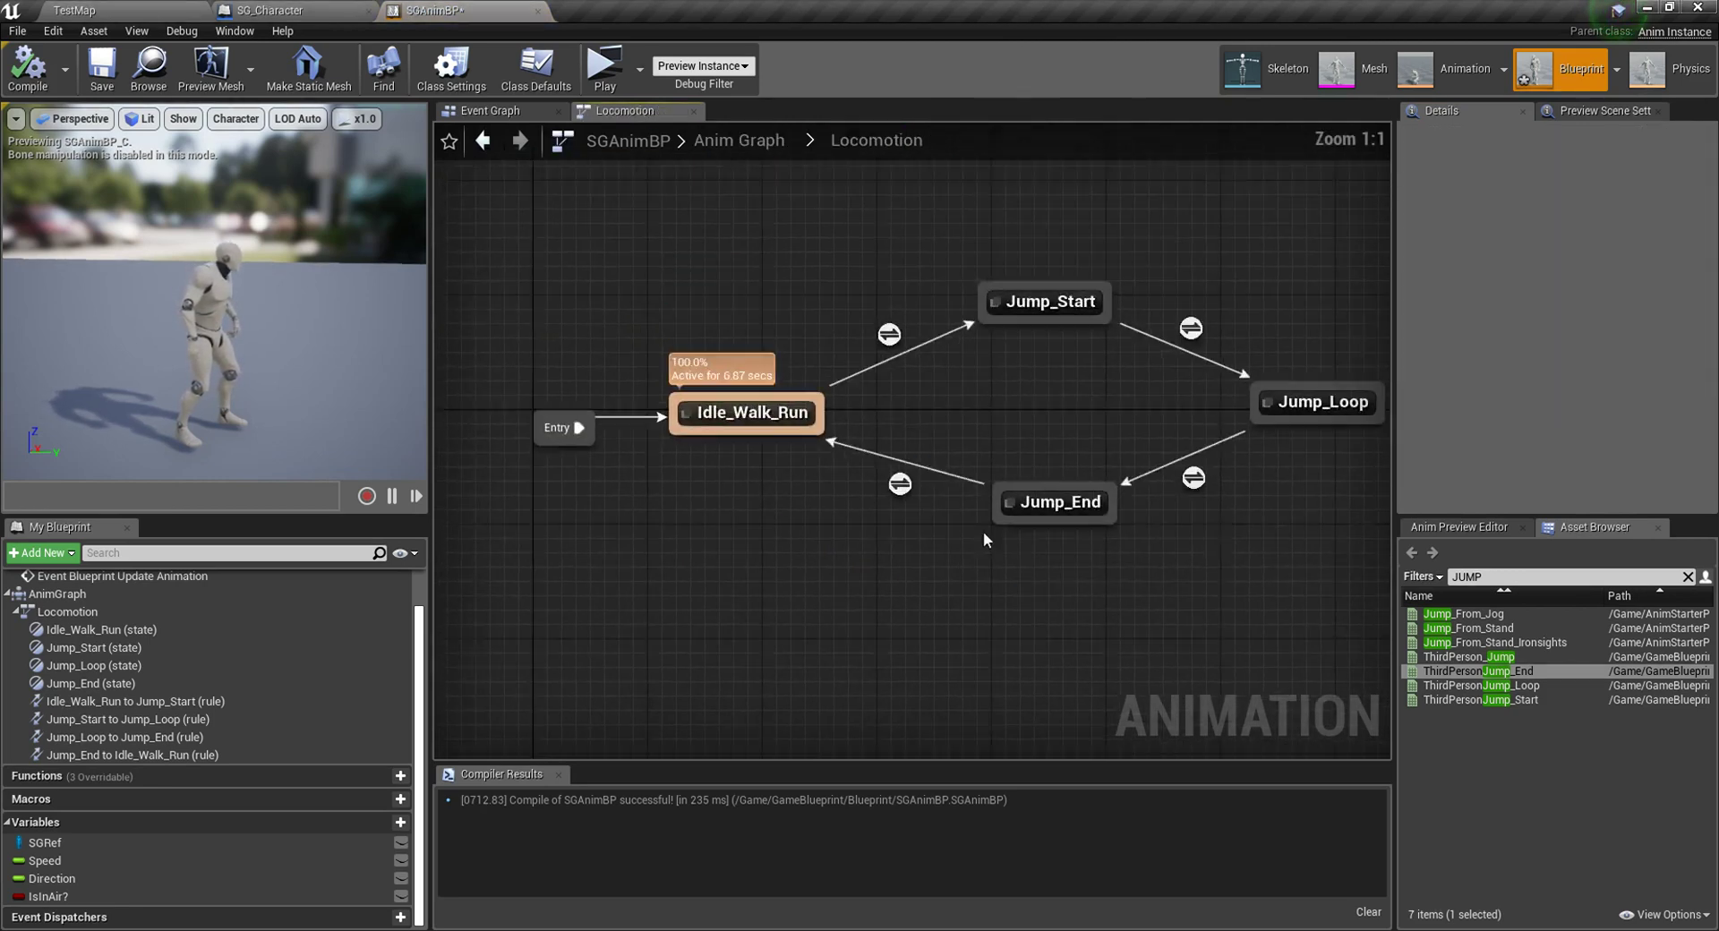
pyautogui.moveTo(985, 537); pyautogui.dragTo(1065, 564, button='right')
pyautogui.doubleClick(1077, 553)
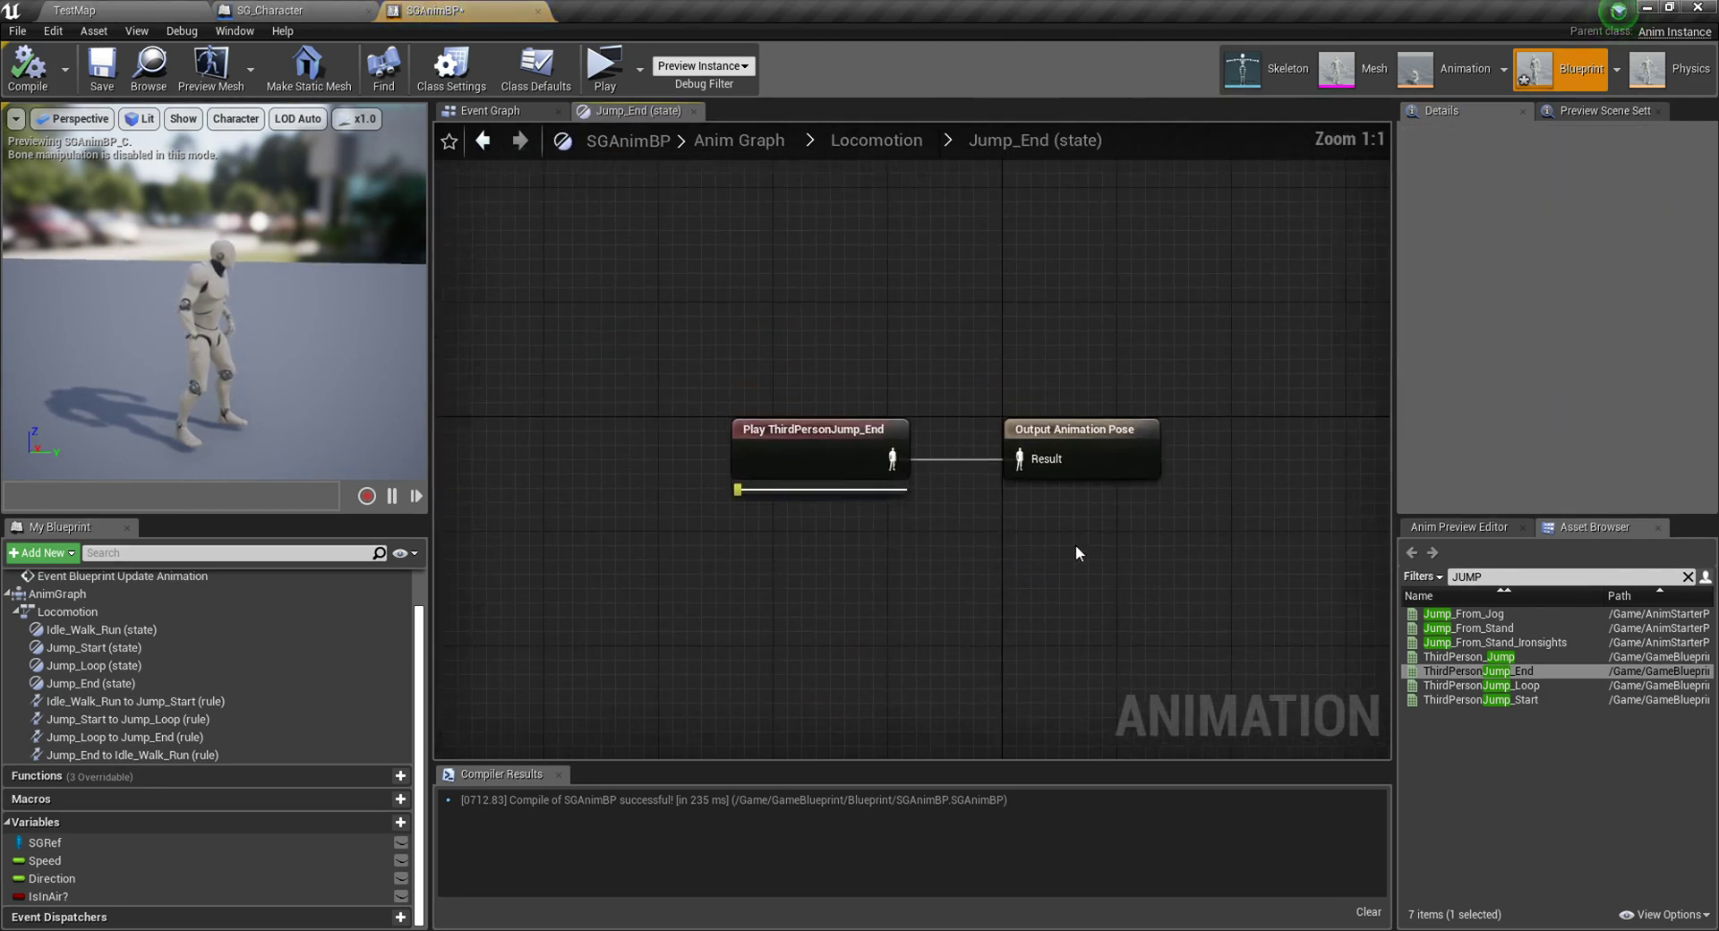
pyautogui.click(854, 474)
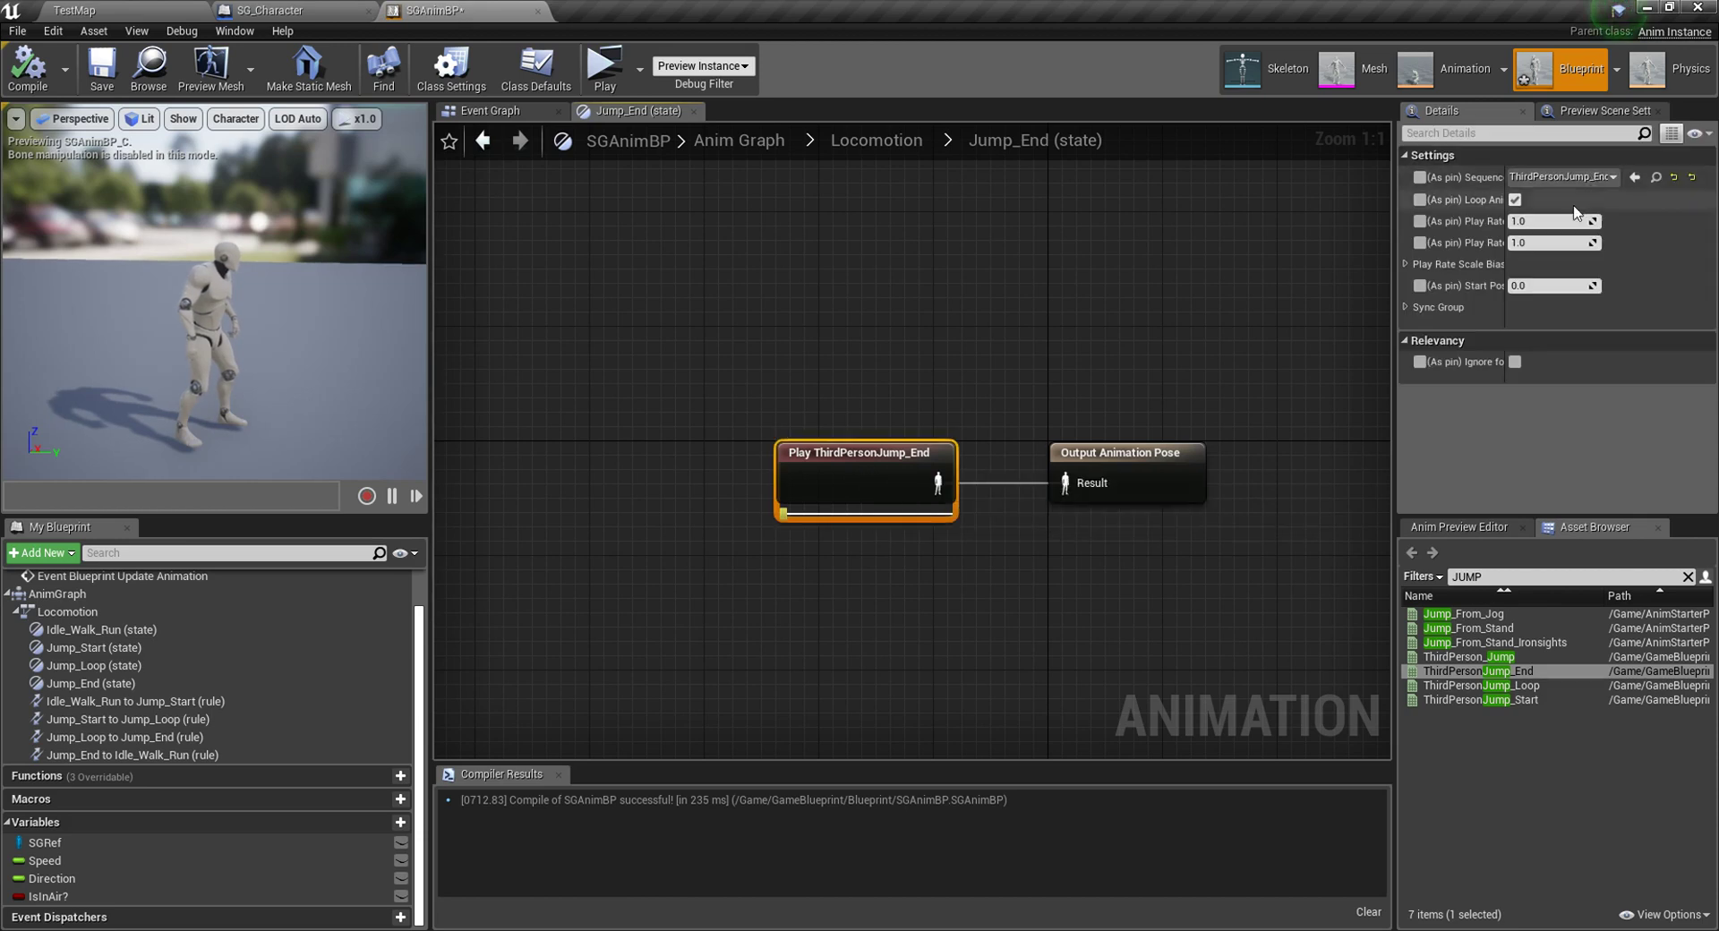
pyautogui.click(1515, 202)
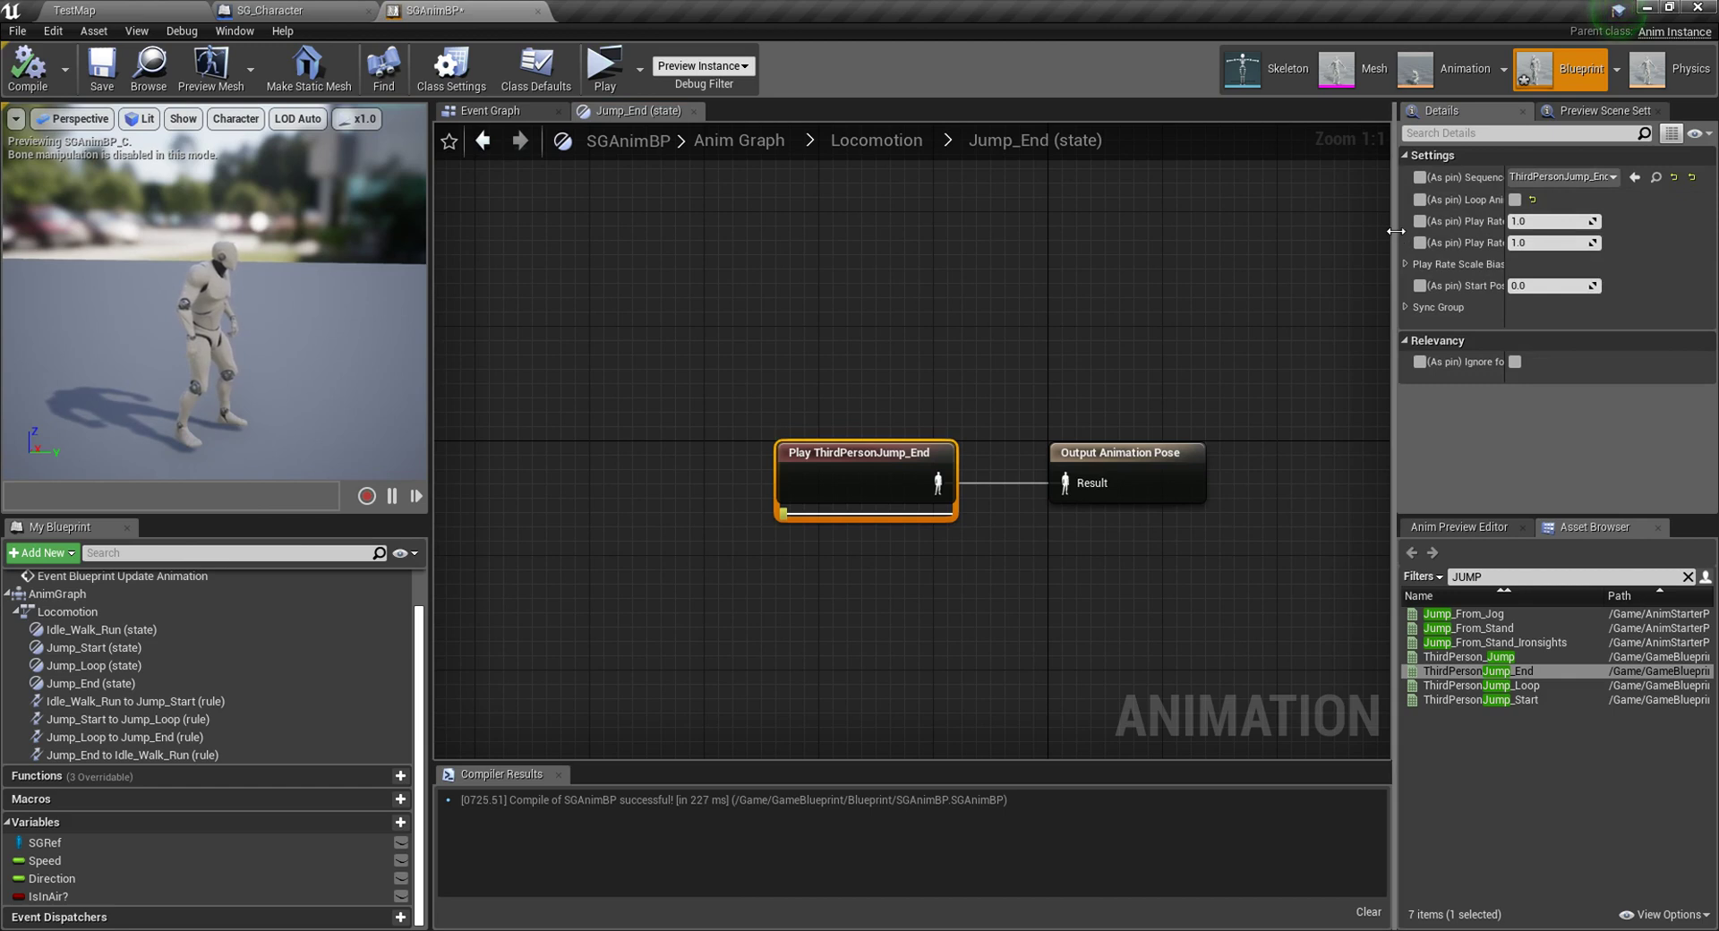
pyautogui.moveTo(1397, 231); pyautogui.dragTo(1265, 231)
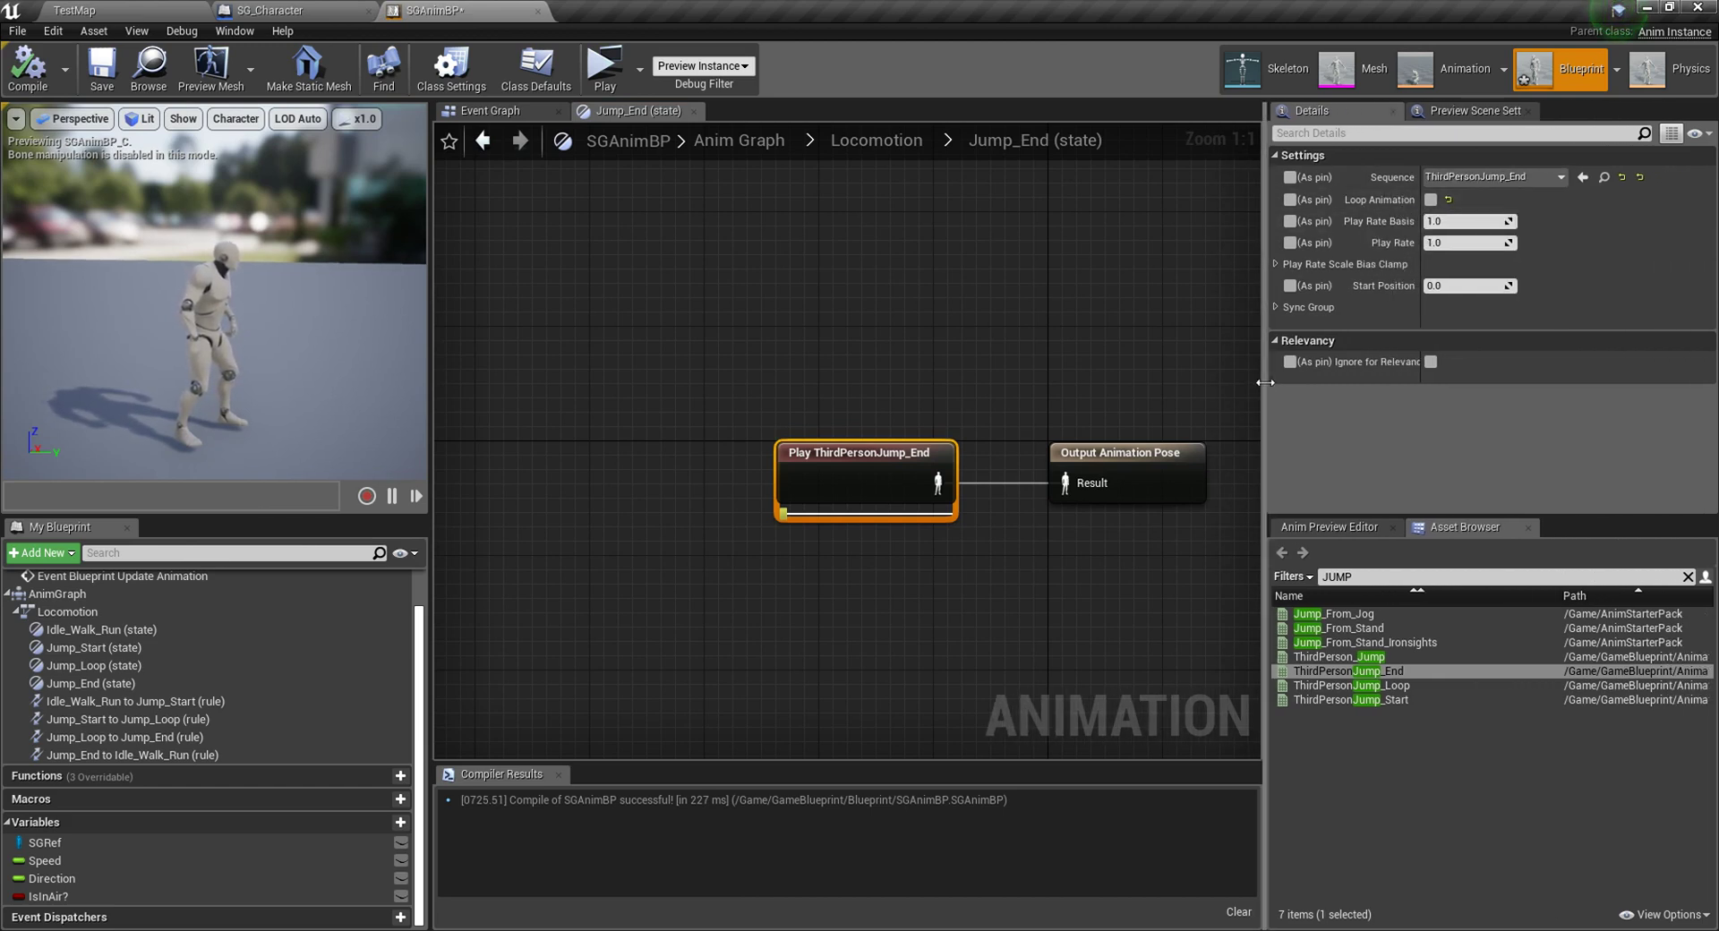
pyautogui.moveTo(1266, 383); pyautogui.dragTo(1394, 376)
pyautogui.click(101, 65)
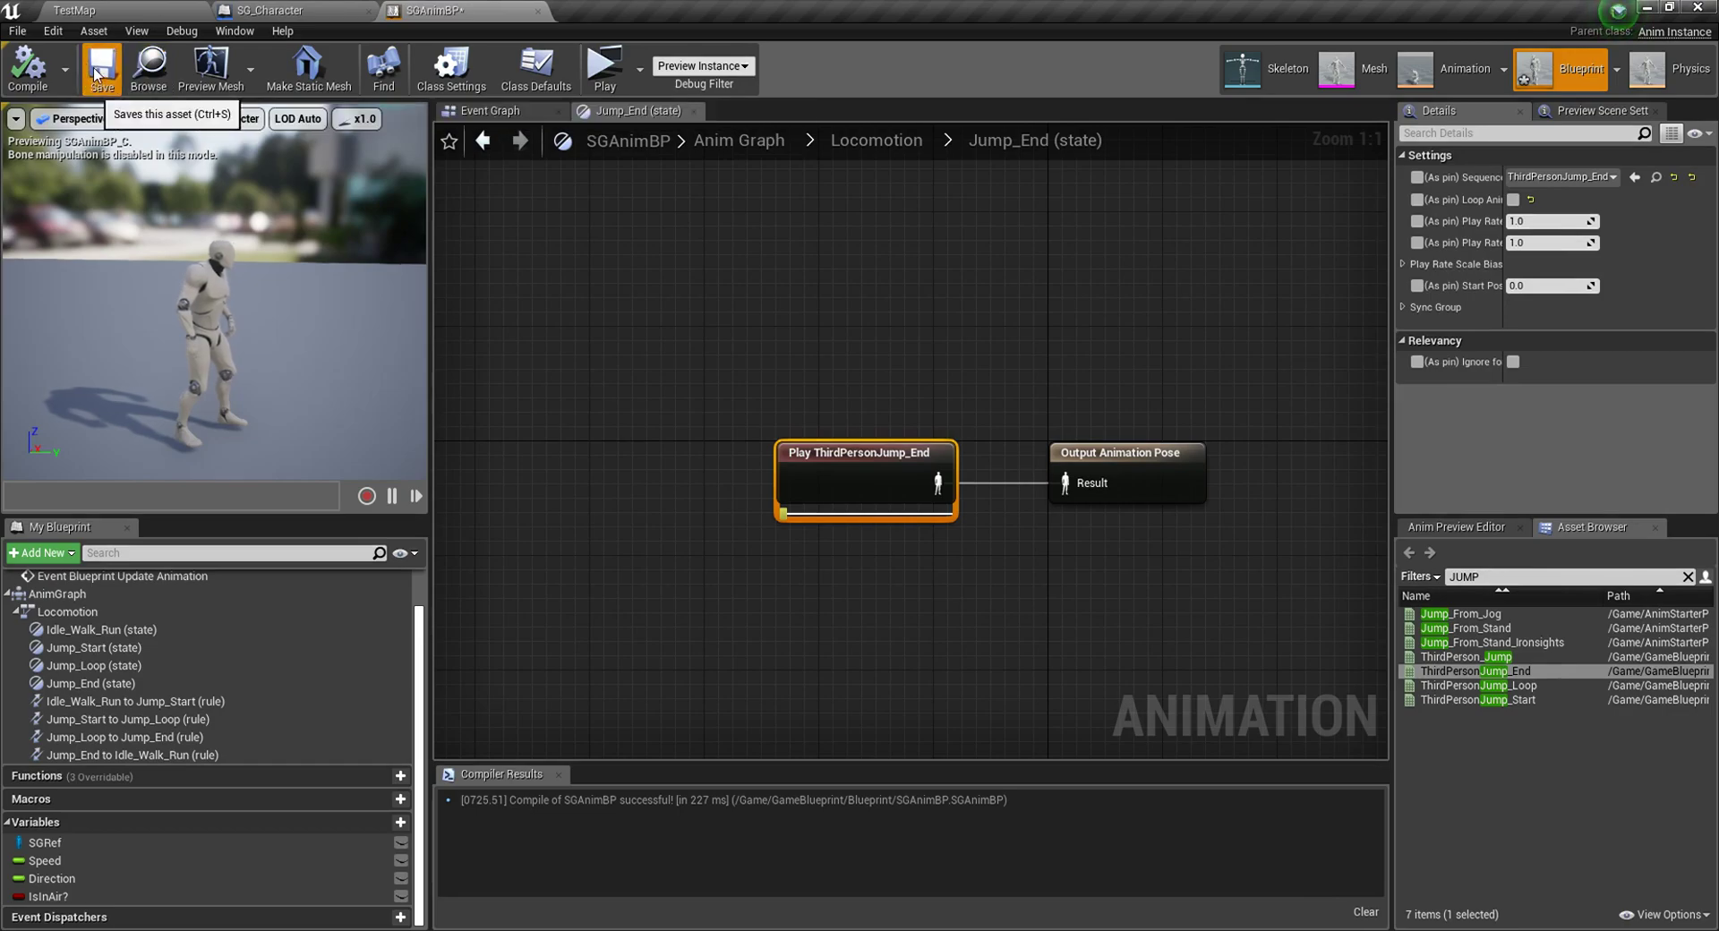
pyautogui.click(121, 12)
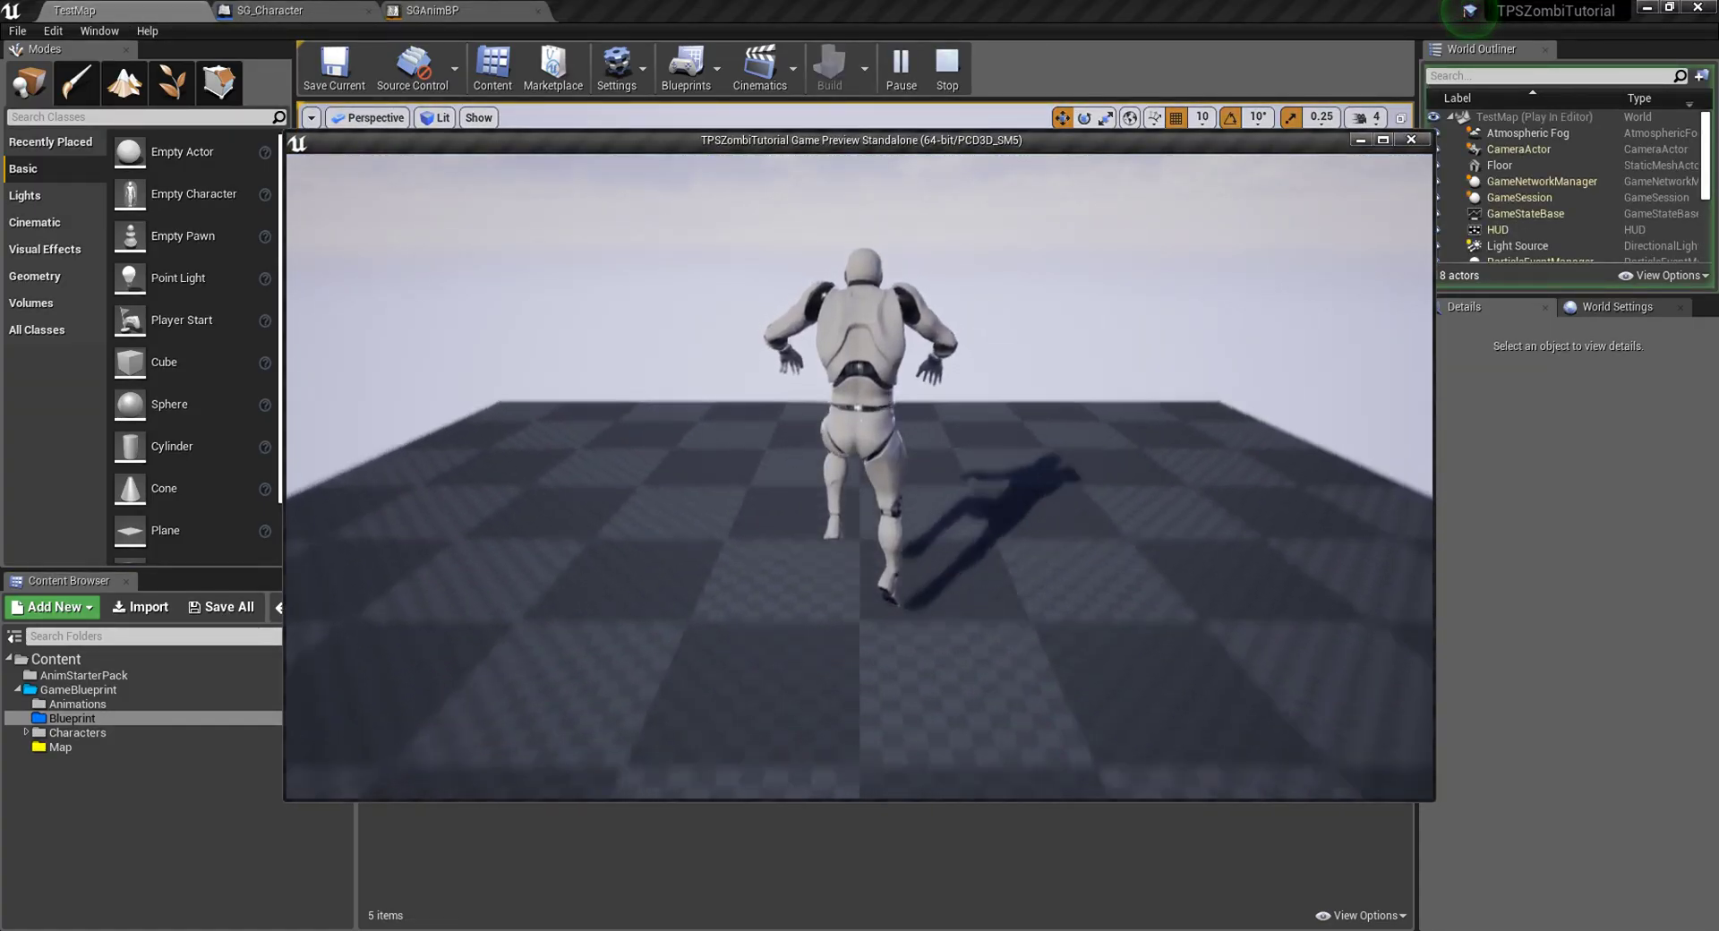
# Step: Jump twice with Space in the game preview, then stop it with Esc
pyautogui.press('space')
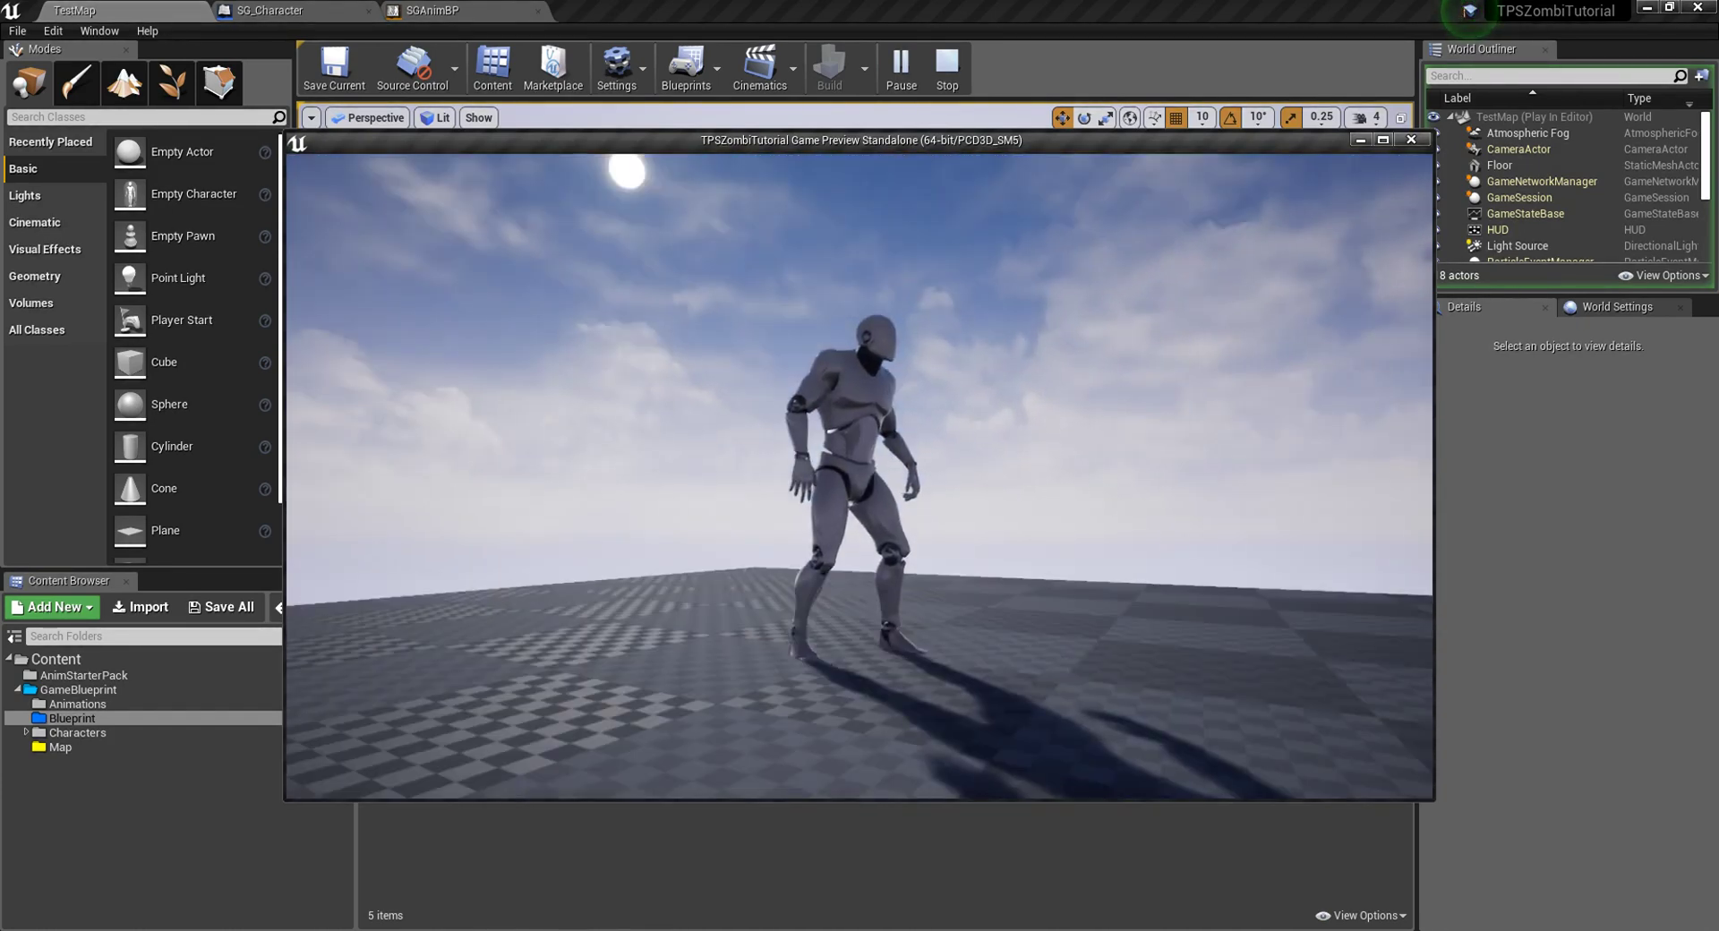
pyautogui.press('space')
pyautogui.press('Escape')
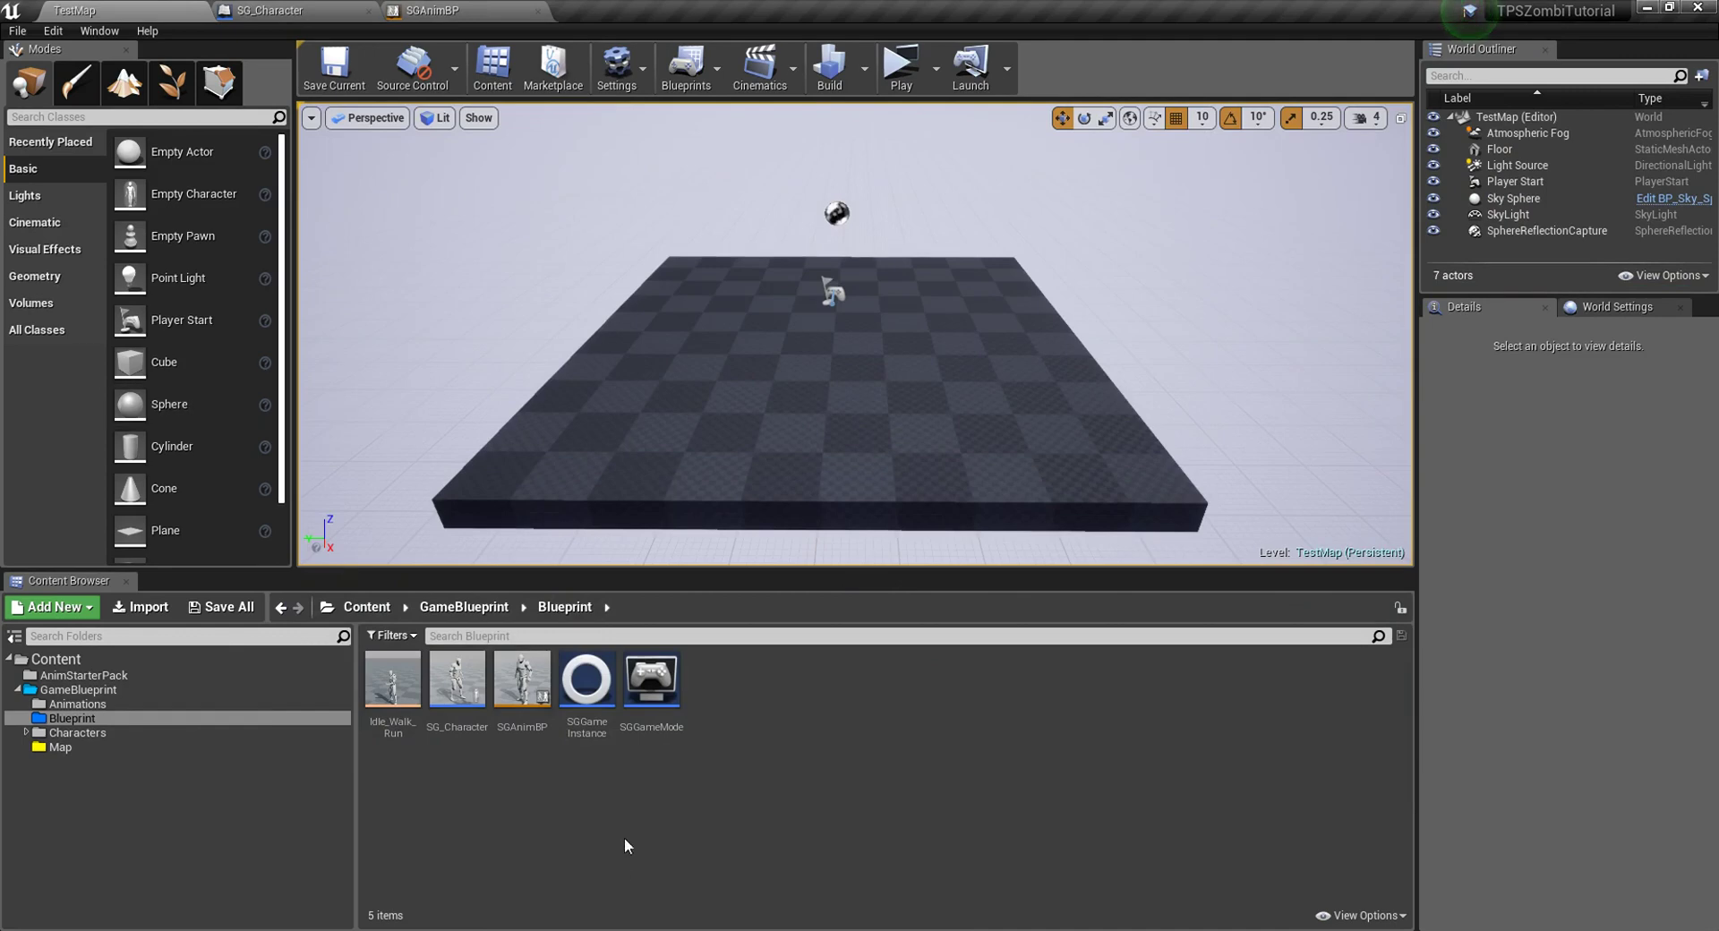
# Step: Set SG_Character's CharacterMovement Jump Z Velocity to 700 and compile the blueprint
pyautogui.doubleClick(457, 682)
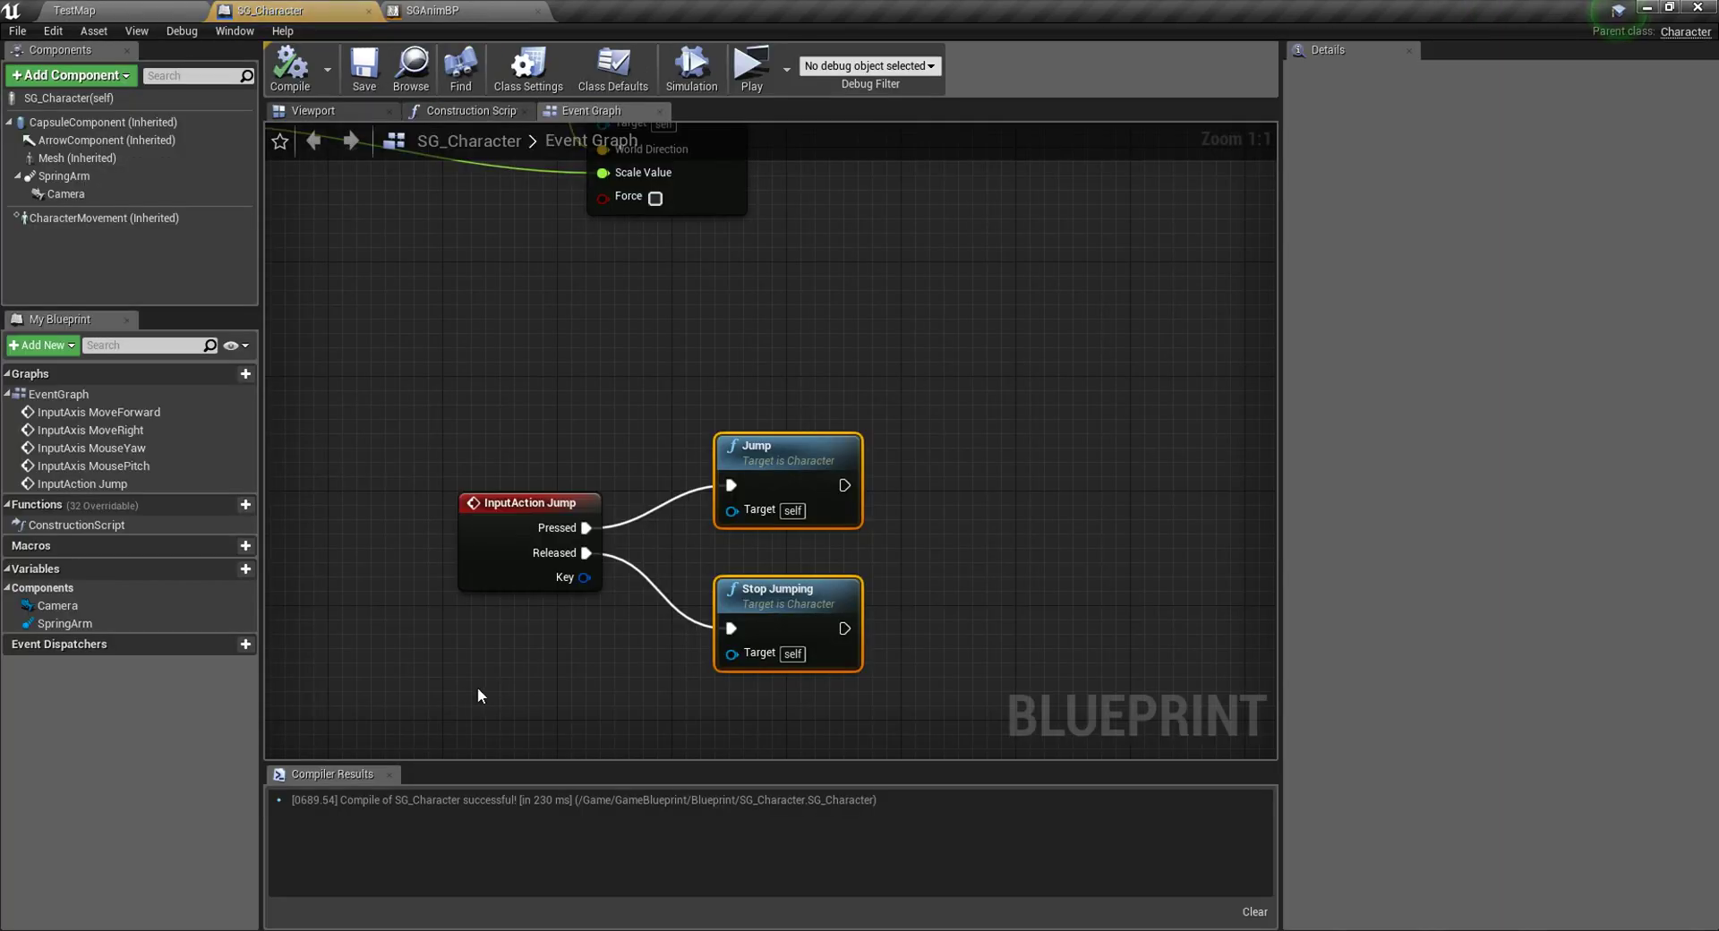
pyautogui.click(136, 214)
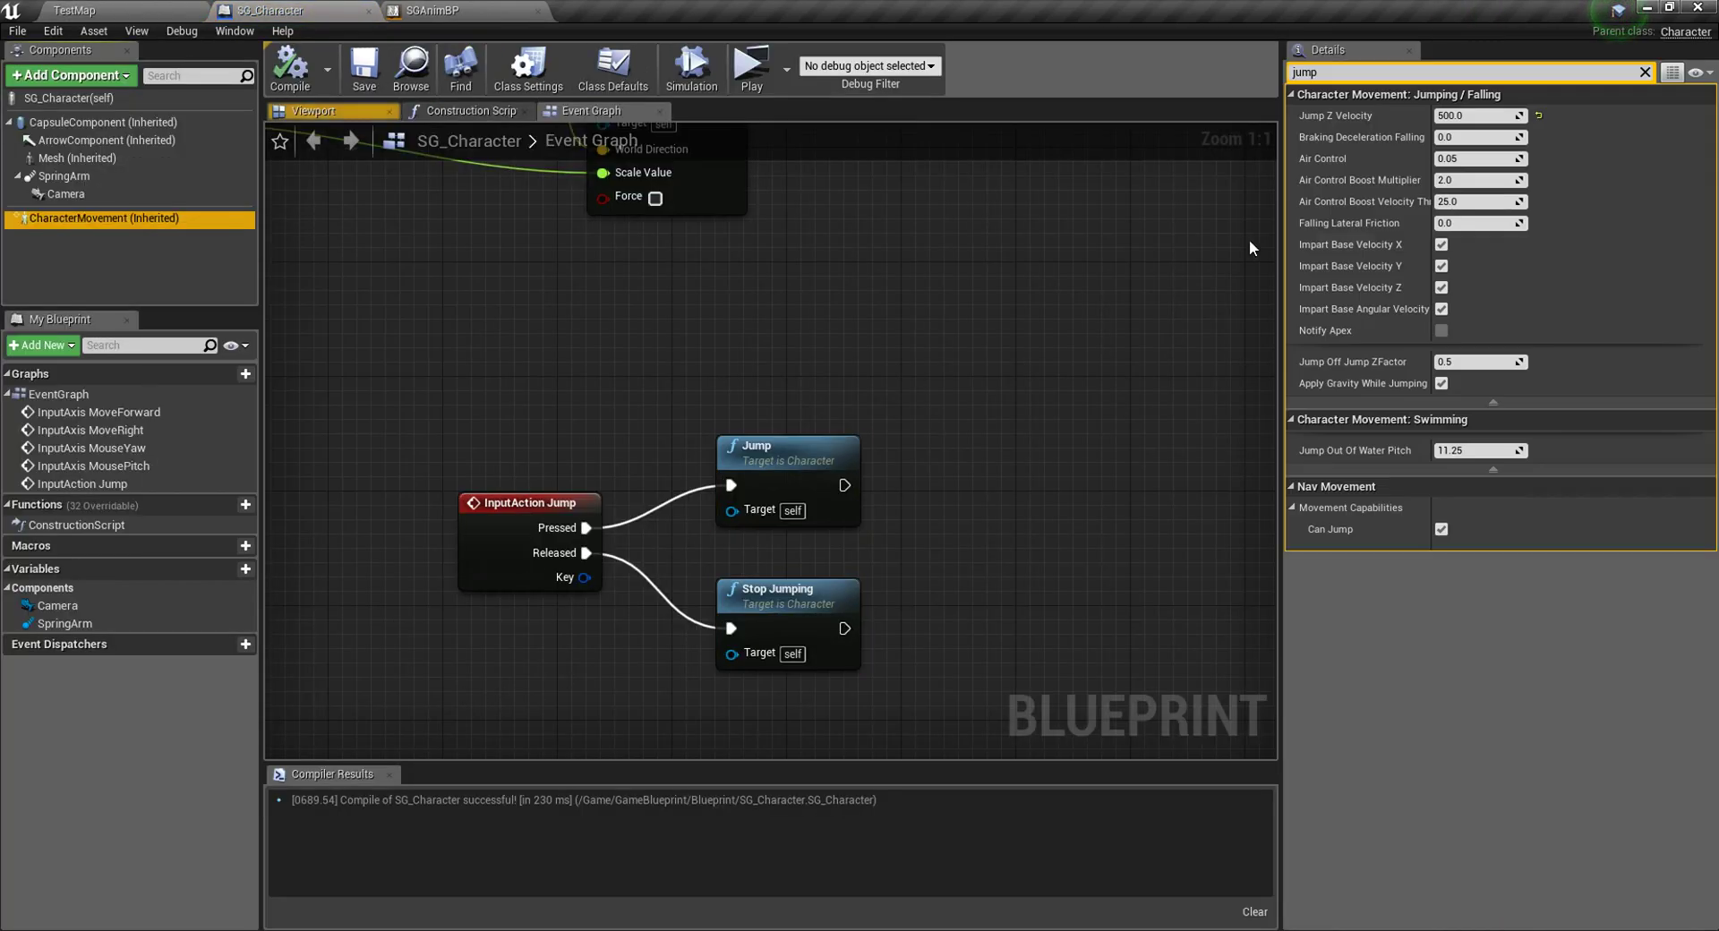
pyautogui.click(1461, 115)
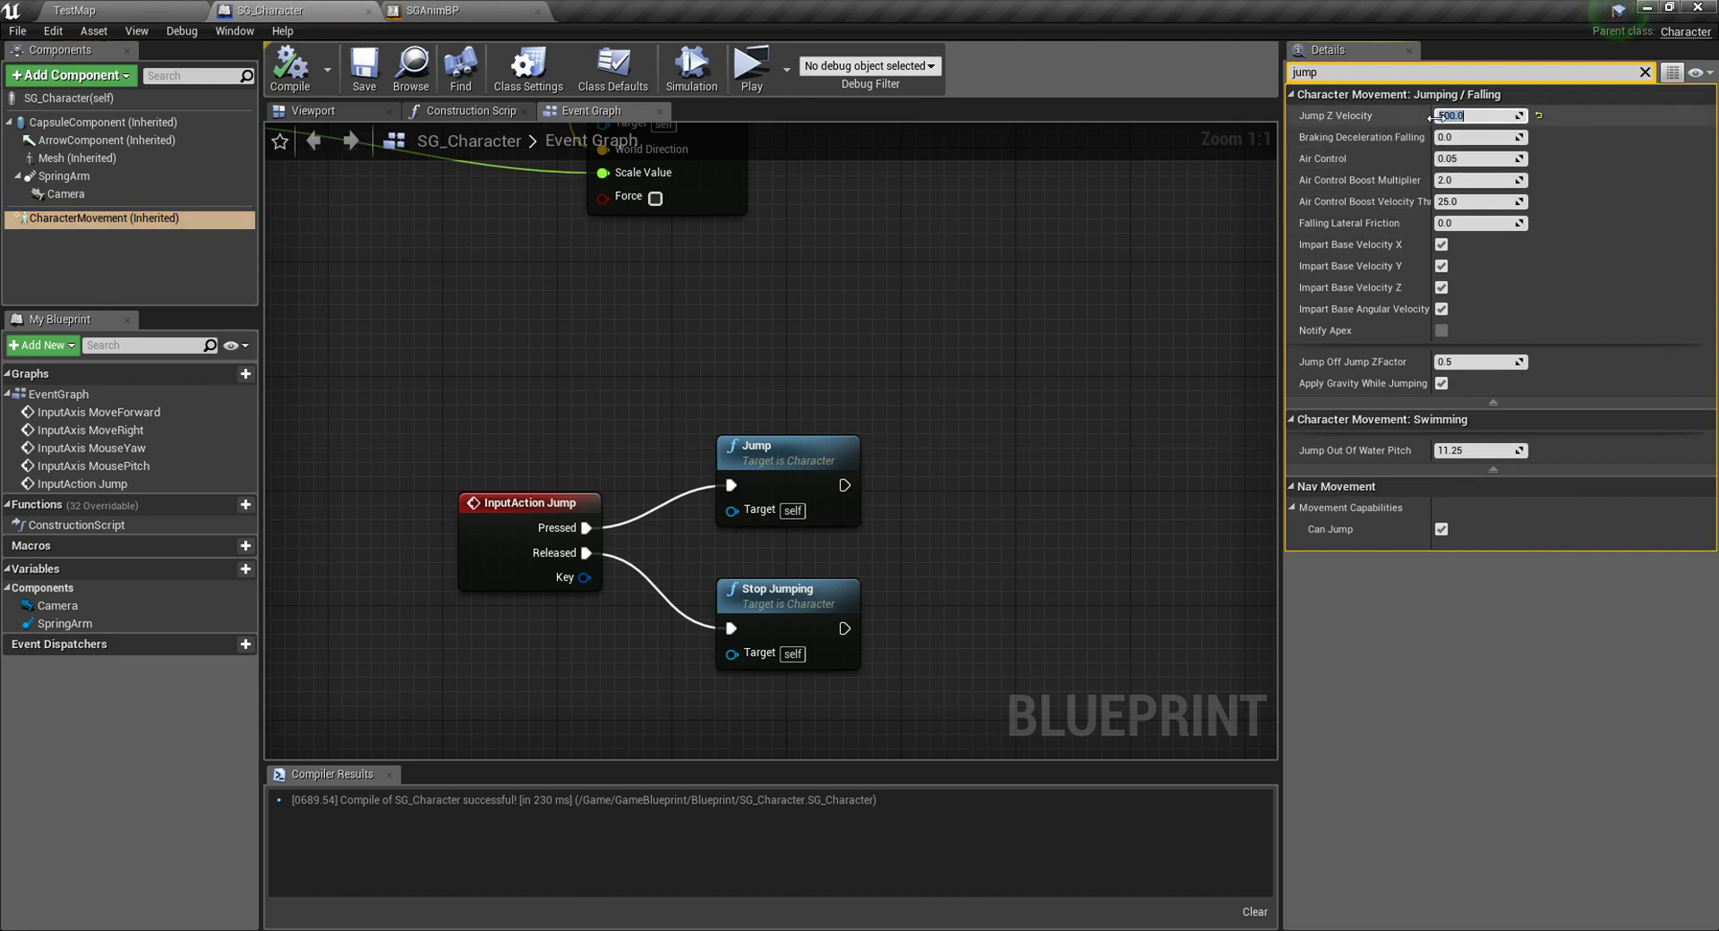
pyautogui.write('700')
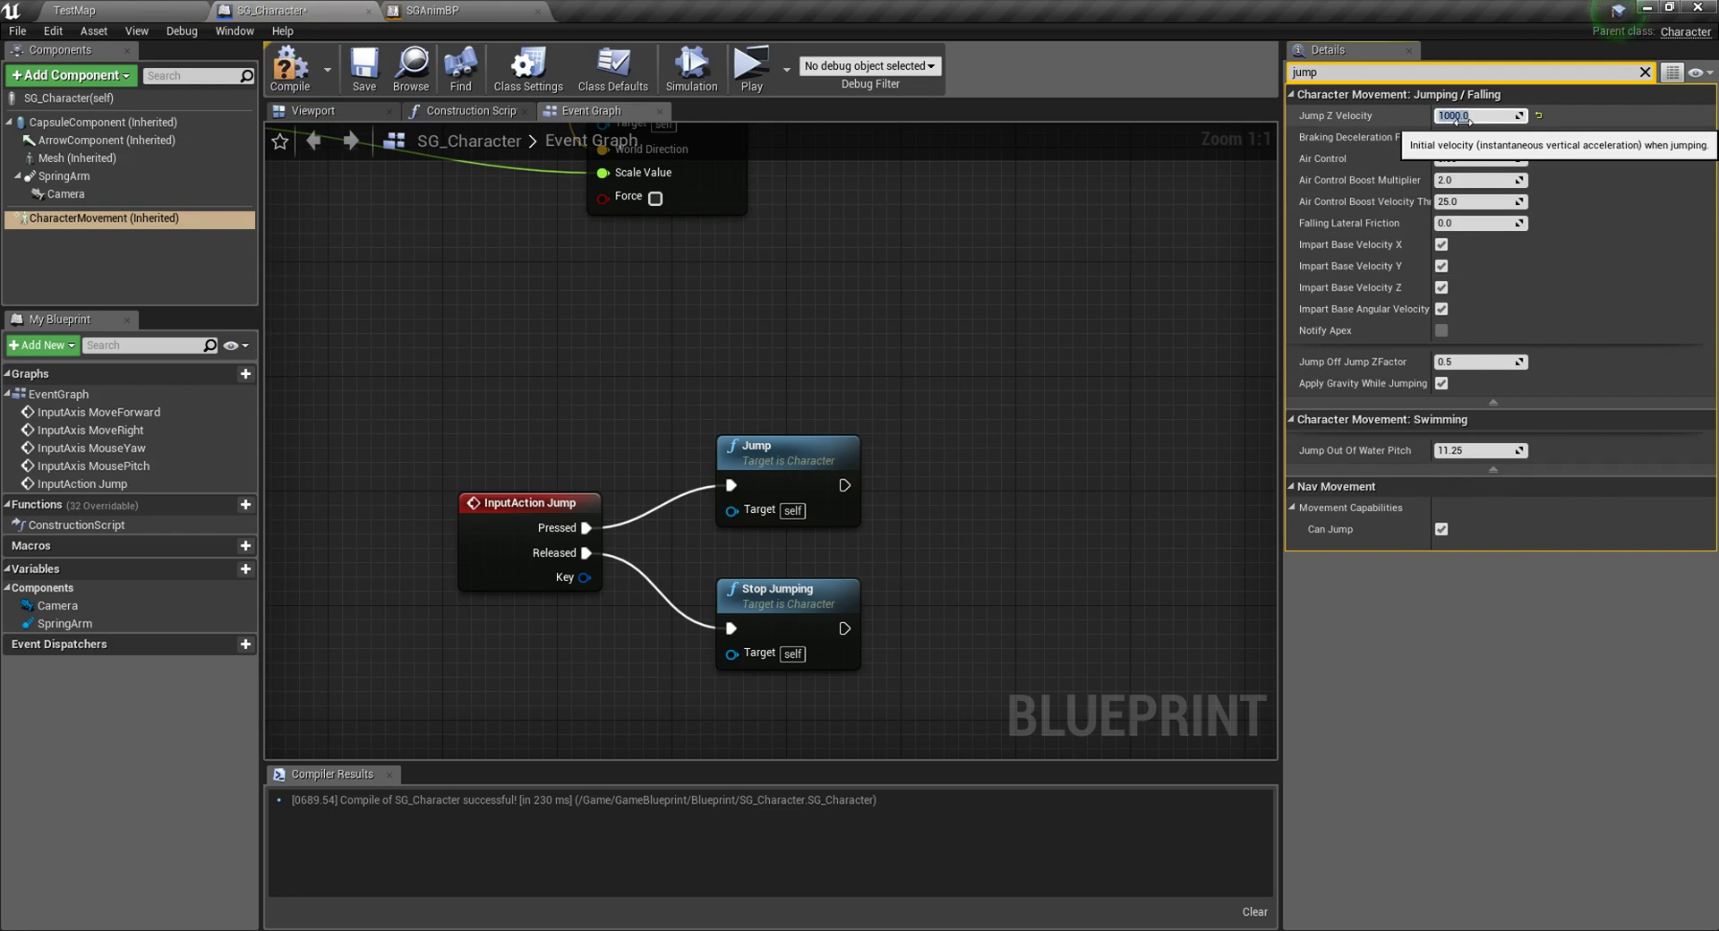
pyautogui.click(289, 67)
pyautogui.click(751, 72)
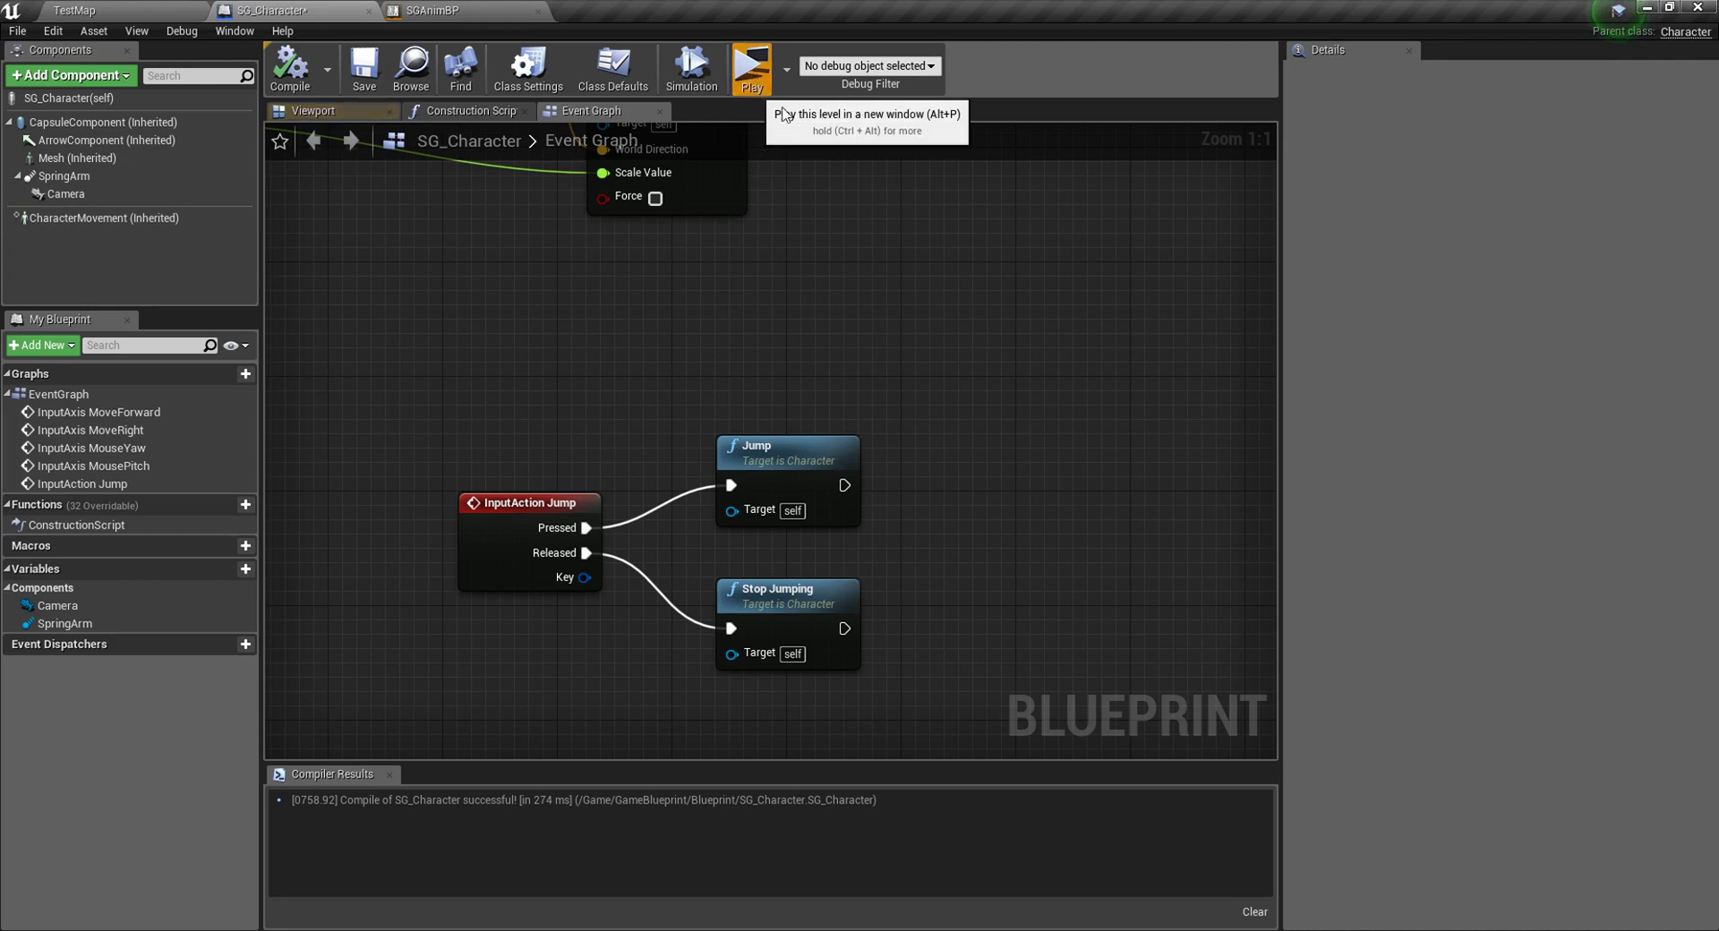
# Step: Run and jump with Space three times to test the higher jump, then exit and save SG_Character
pyautogui.press('w')
pyautogui.press('space')
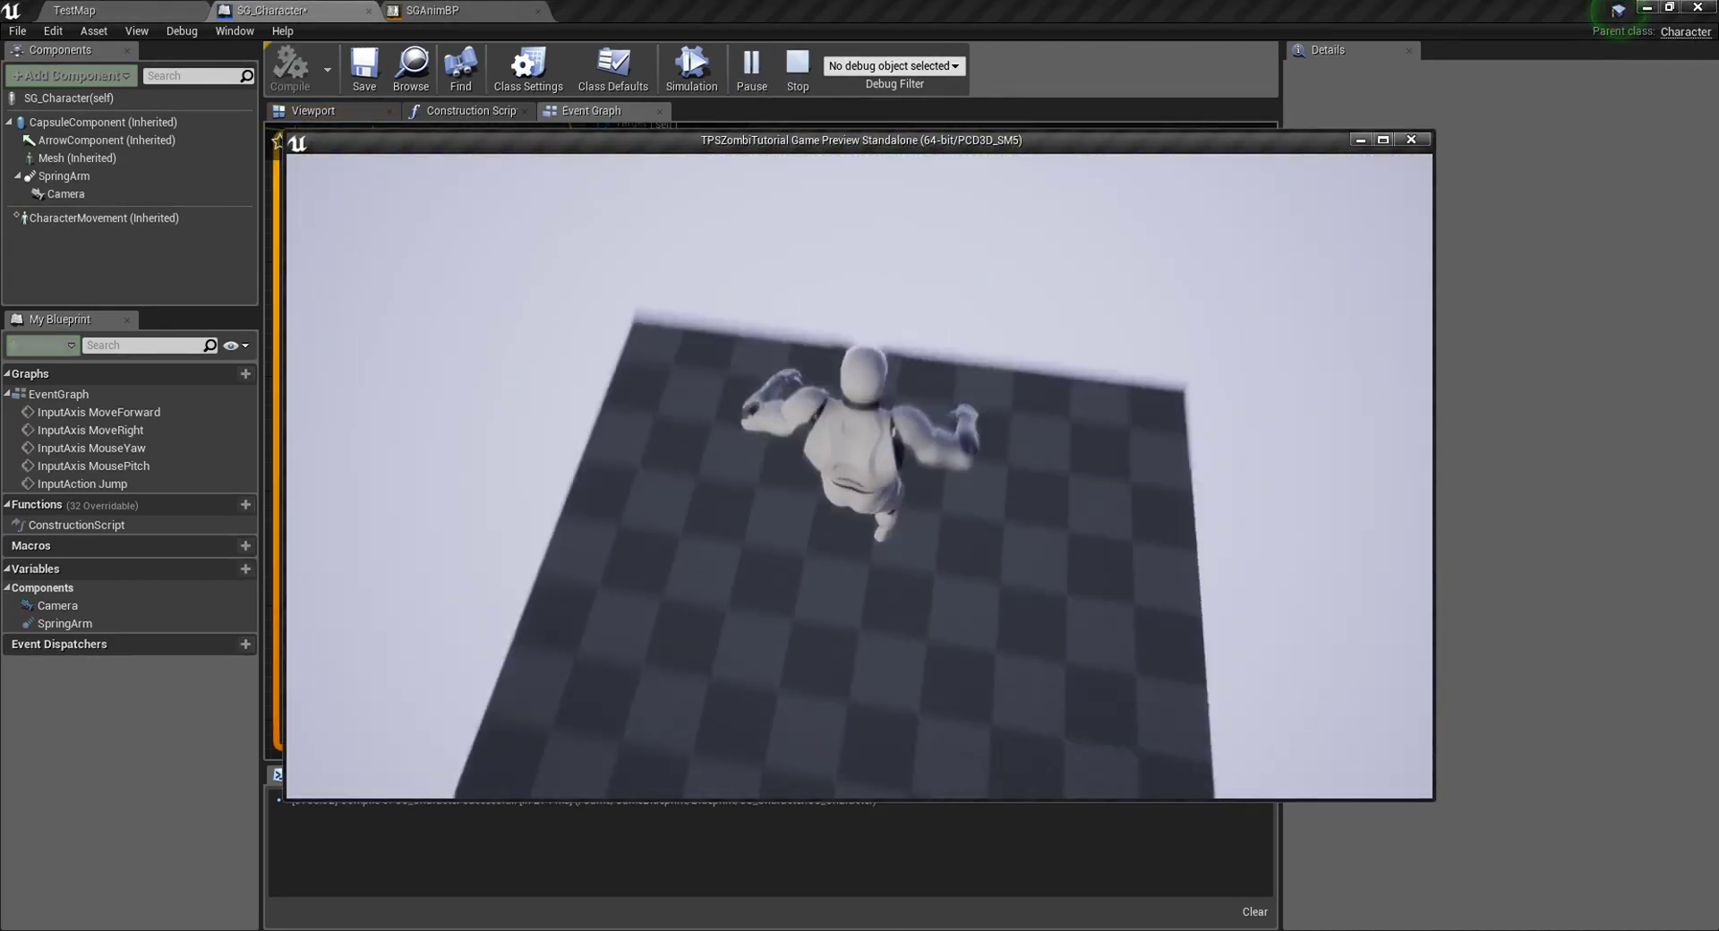
pyautogui.press('space')
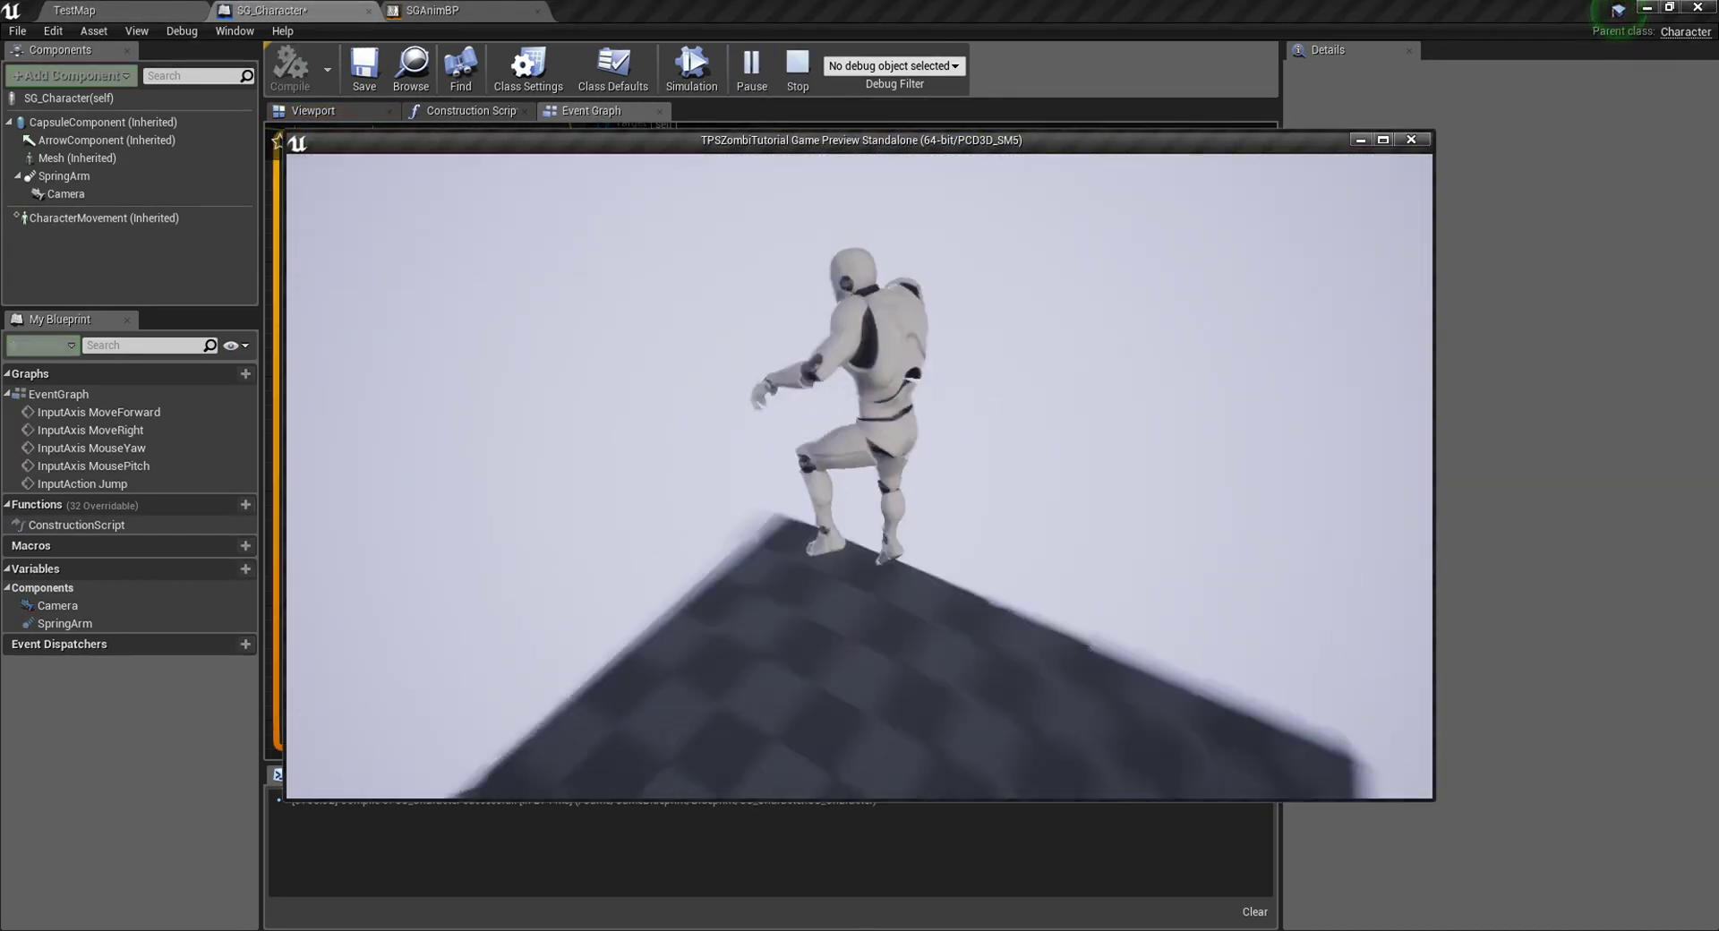
pyautogui.press('w')
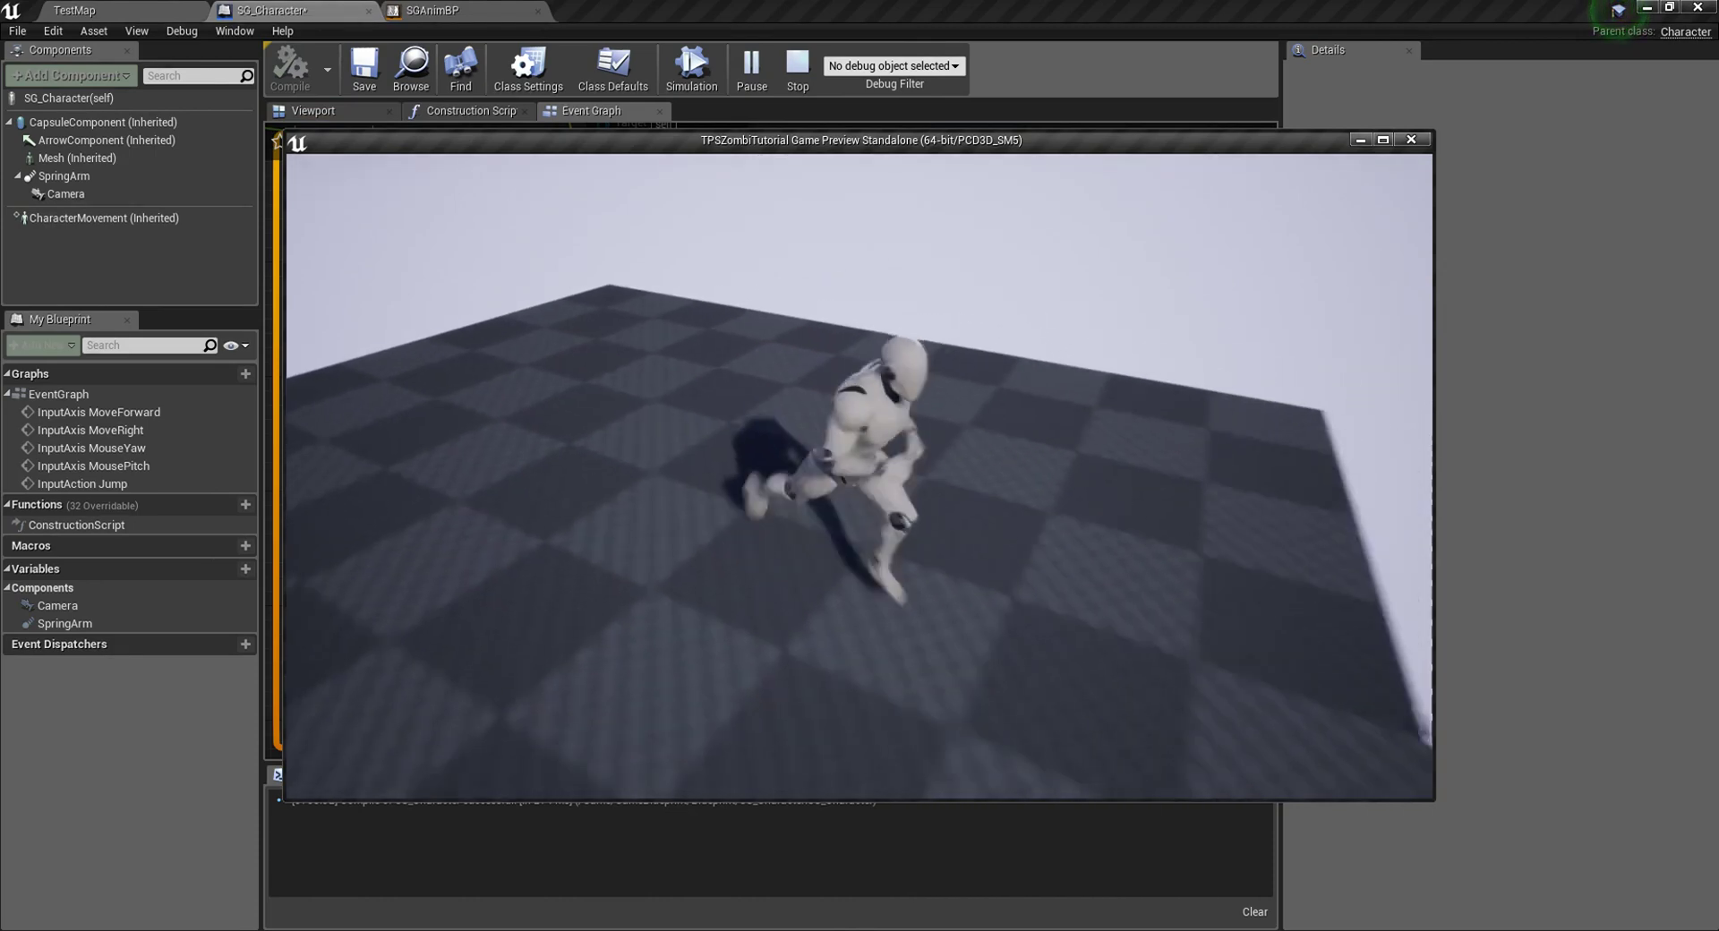
pyautogui.press('space')
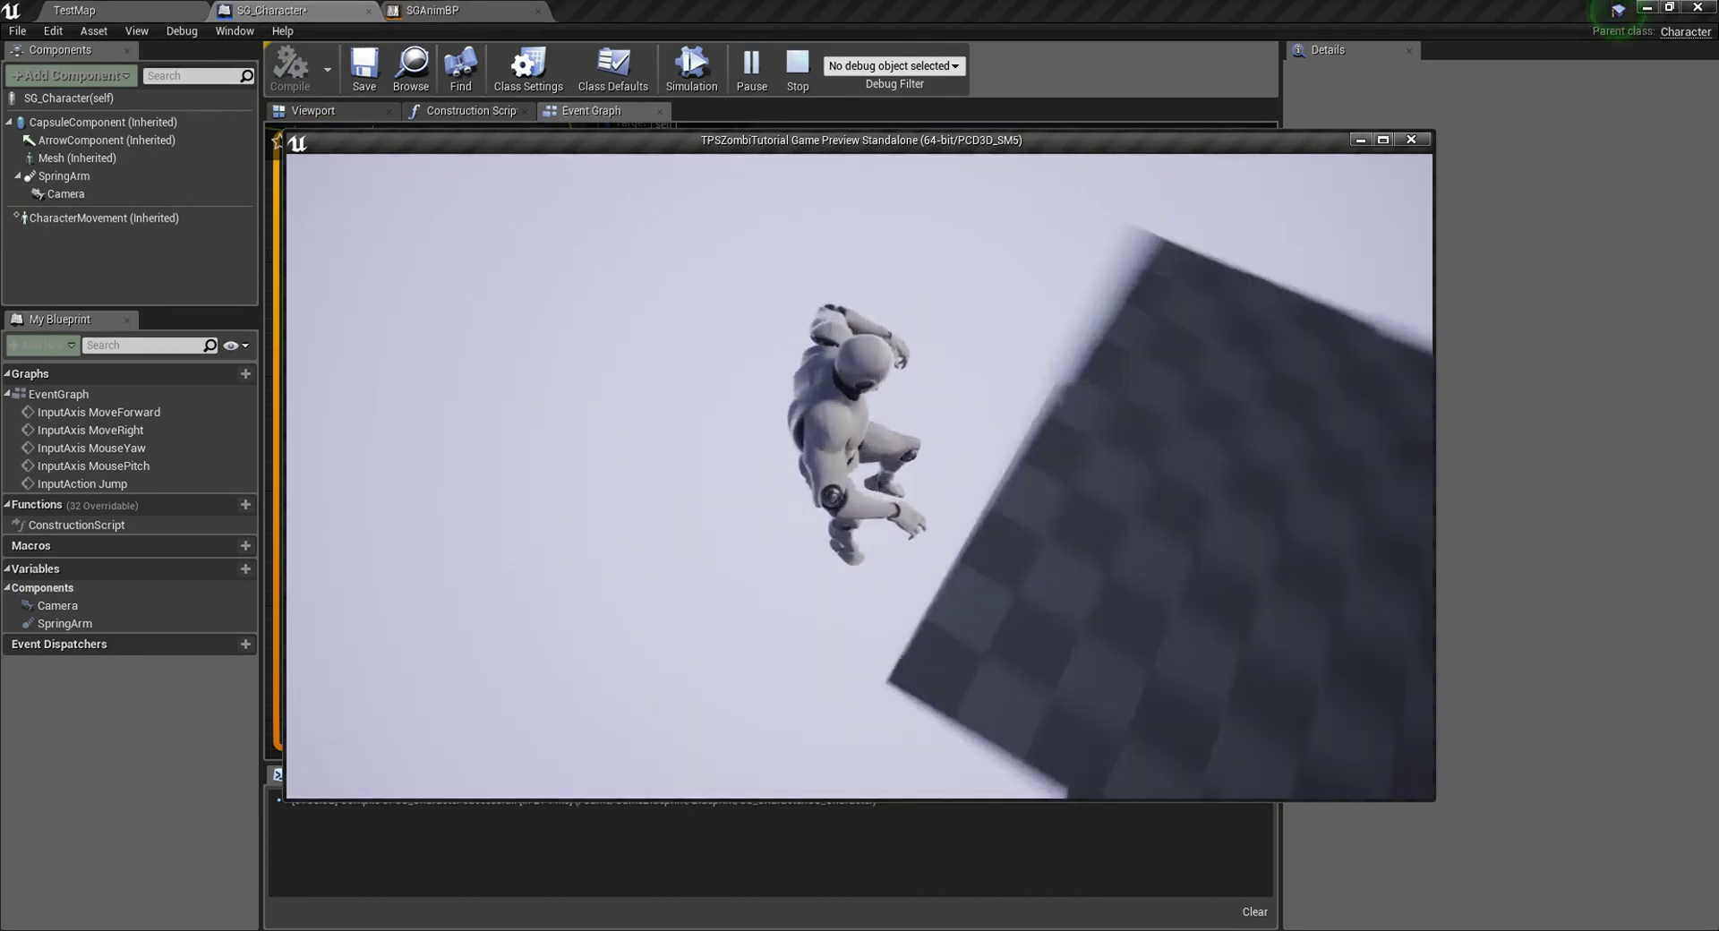
pyautogui.press('Escape')
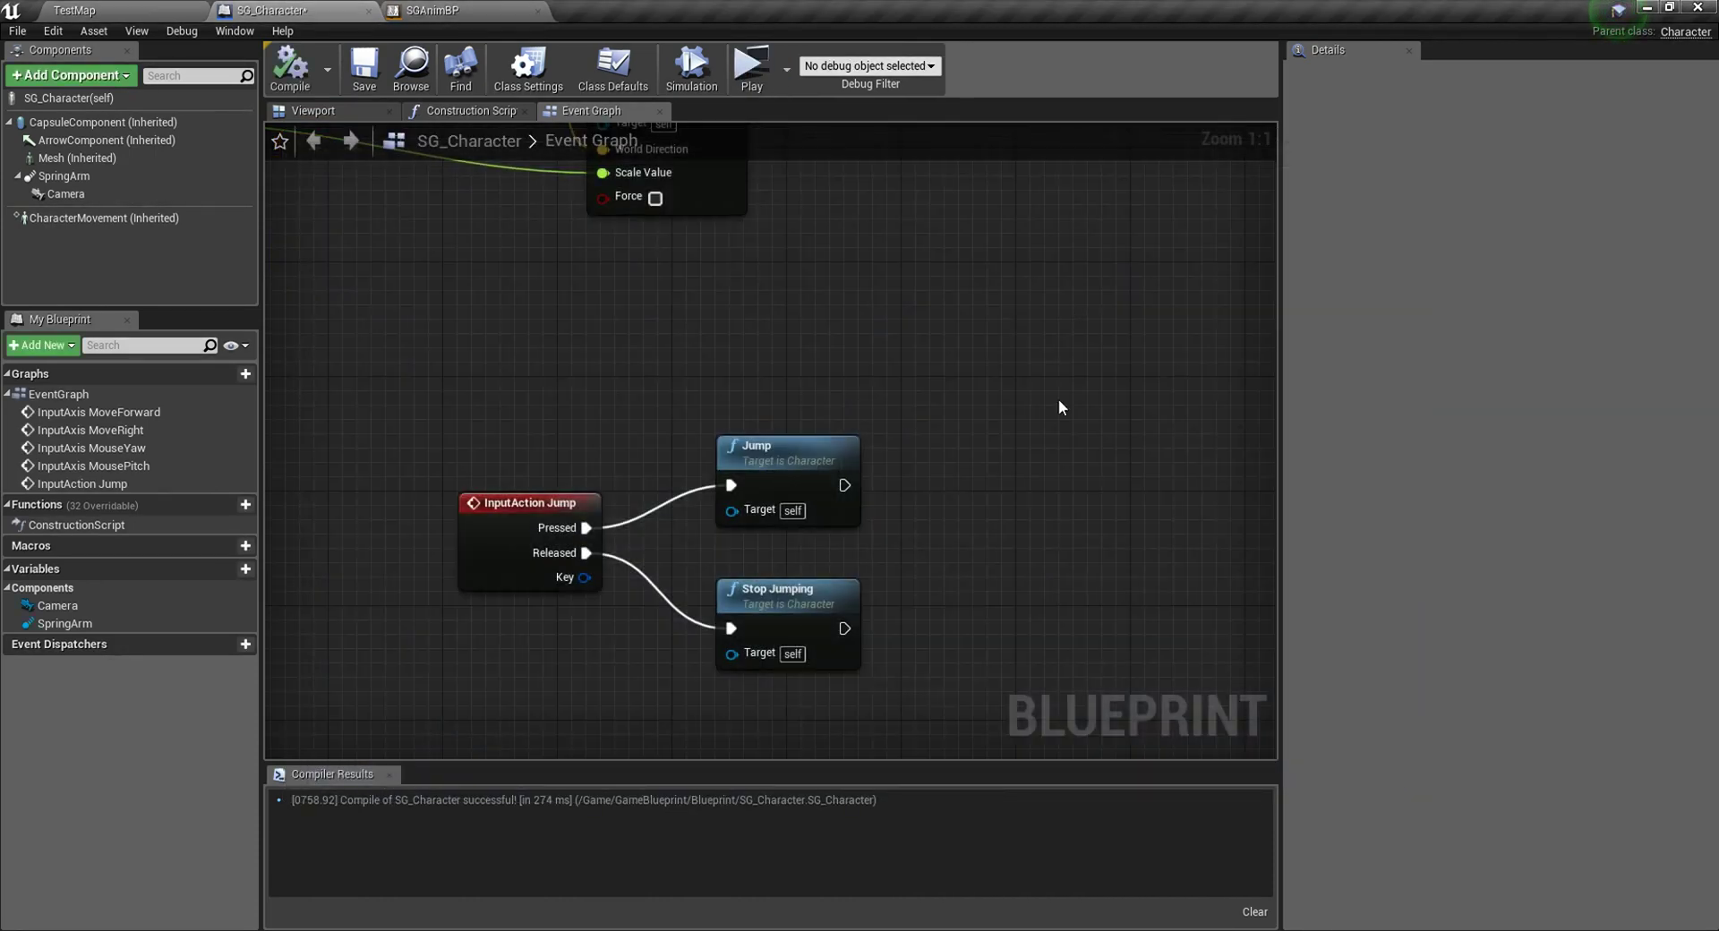
pyautogui.click(364, 67)
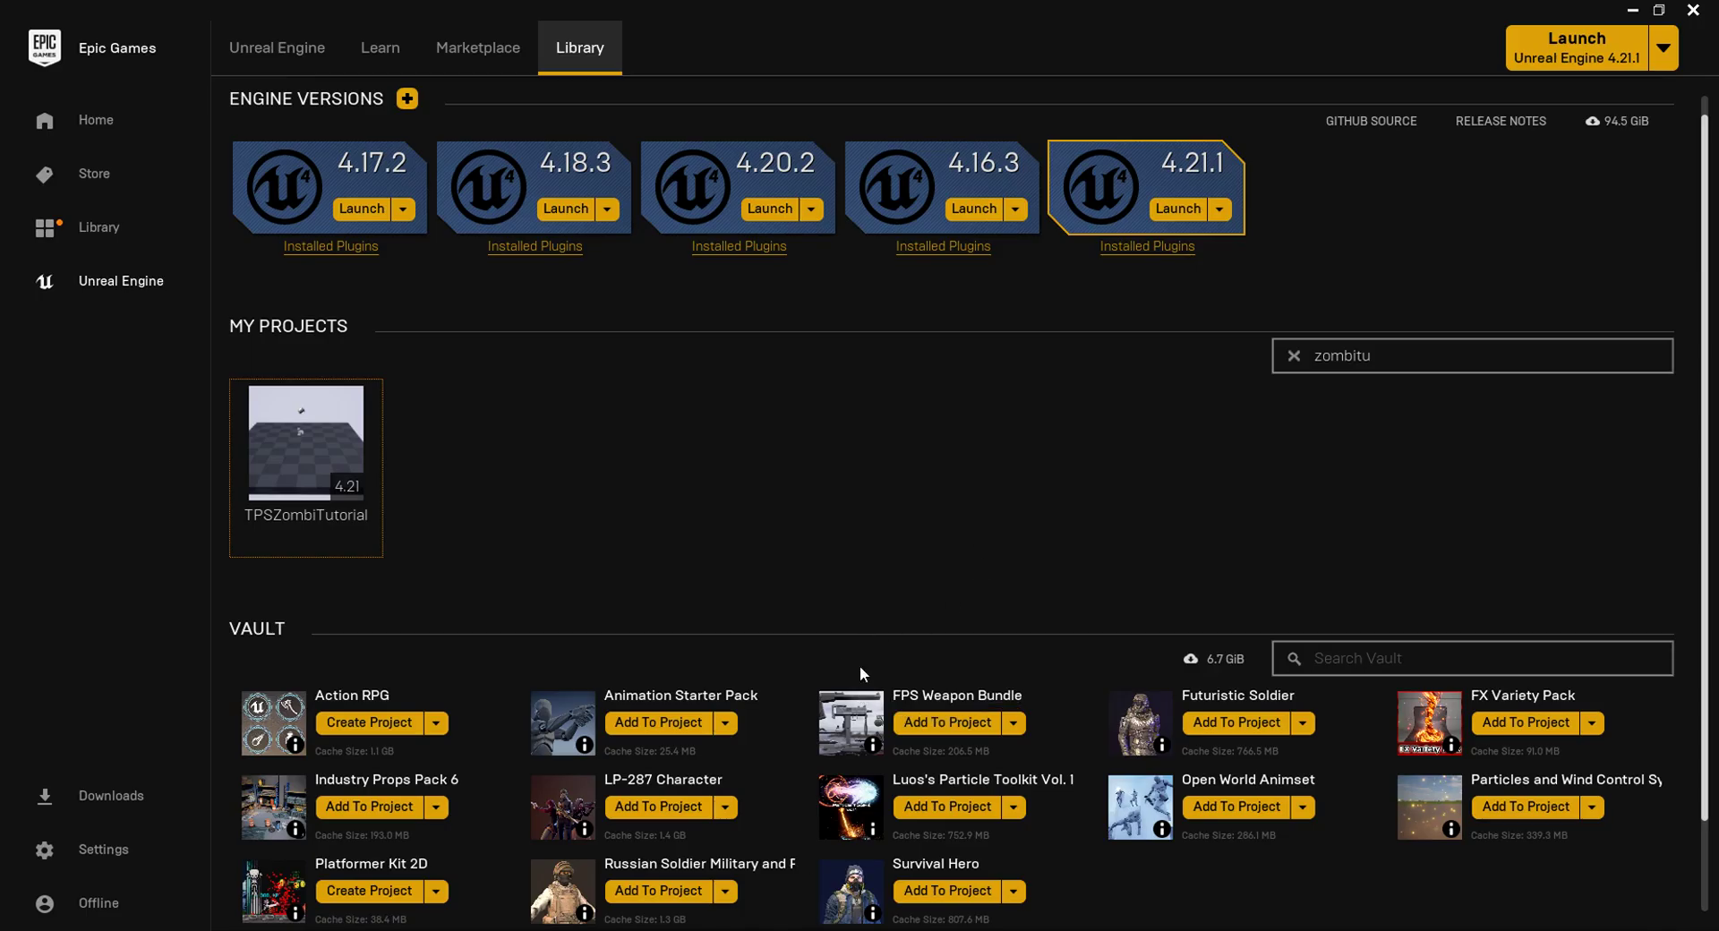
# Step: Switch to Marketplace and back to Library twice, ending on the Library with TPSZombiTutorial
pyautogui.click(468, 56)
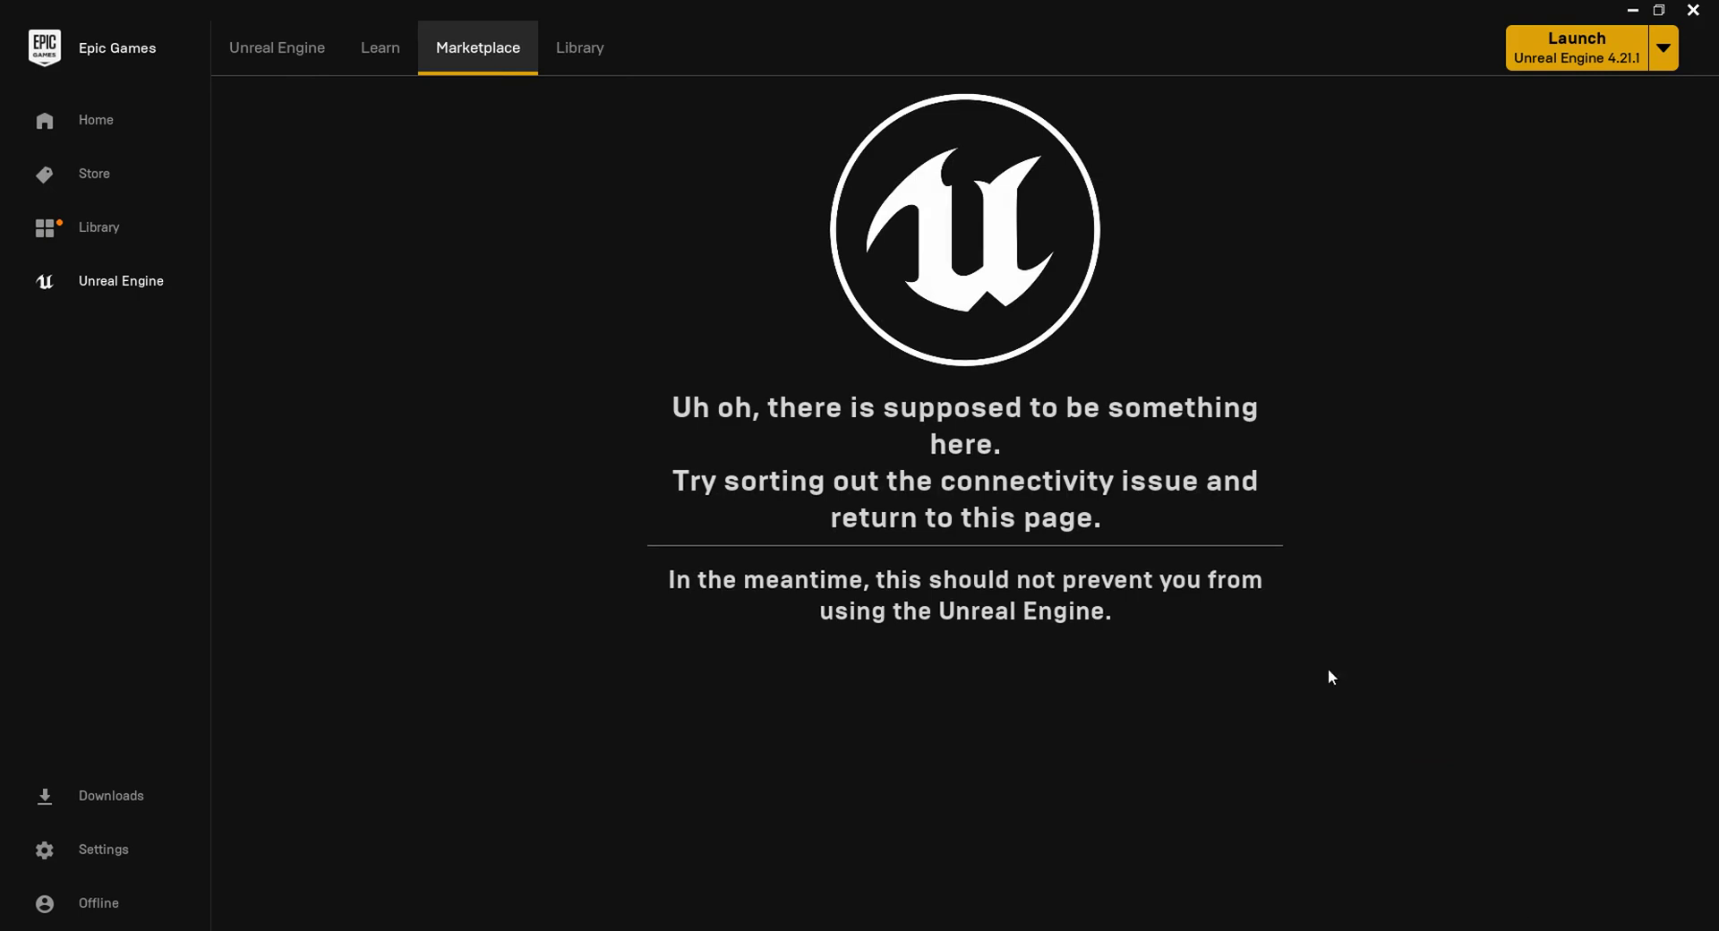
pyautogui.click(586, 56)
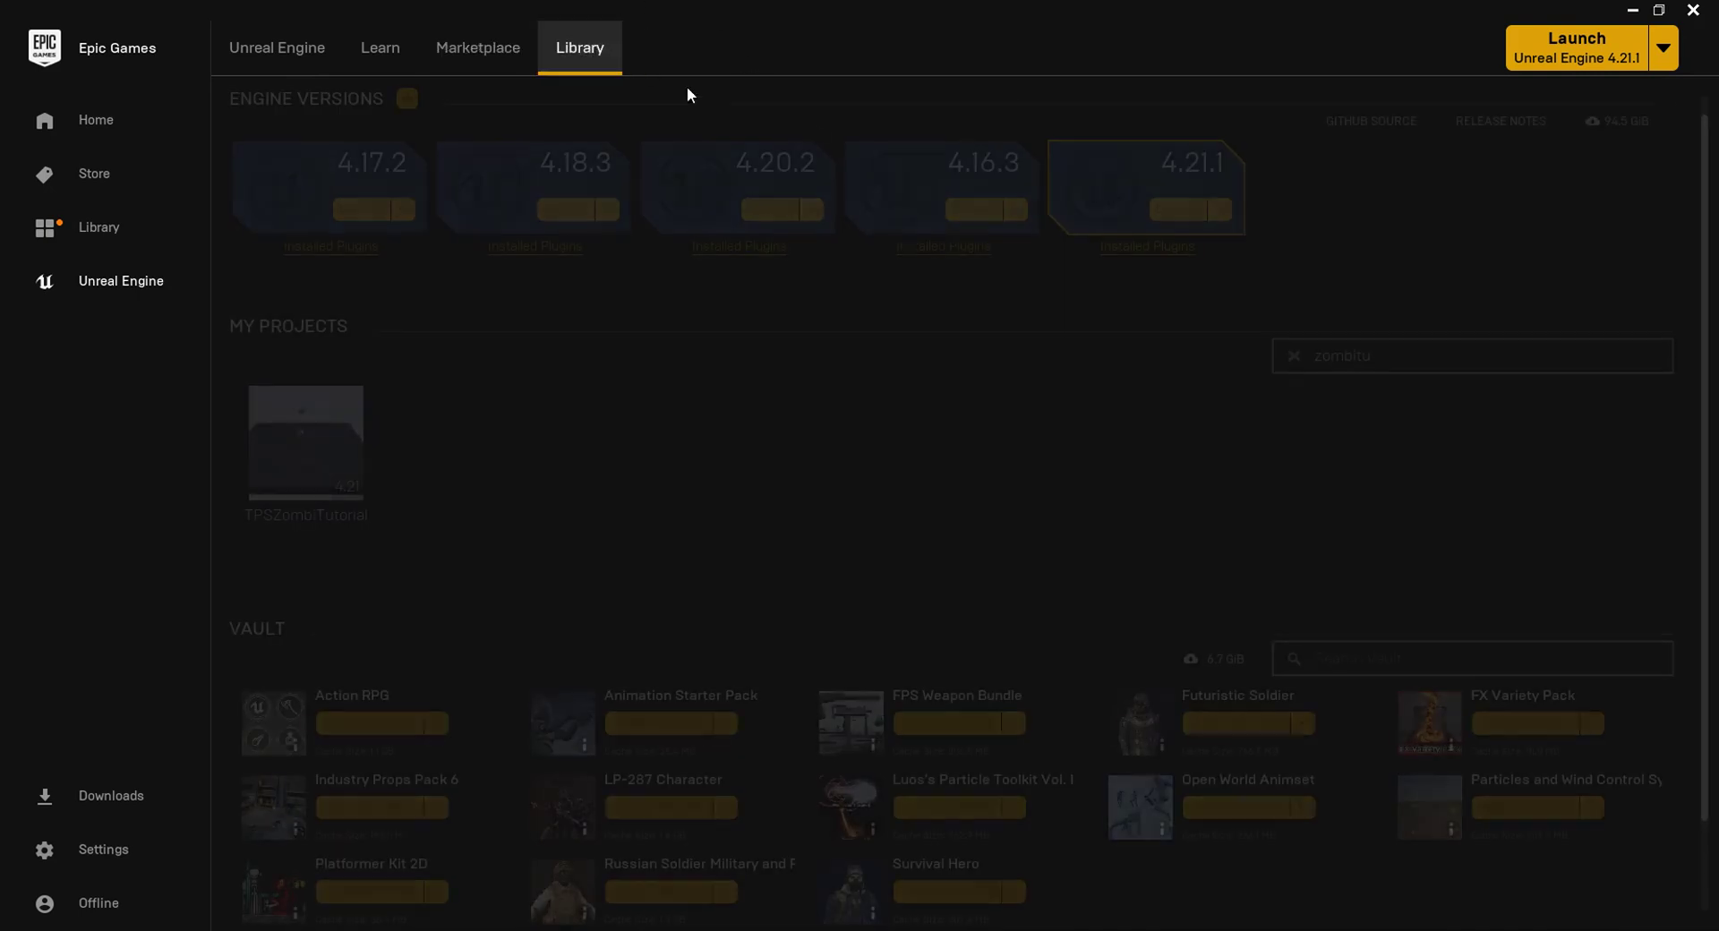
pyautogui.click(479, 60)
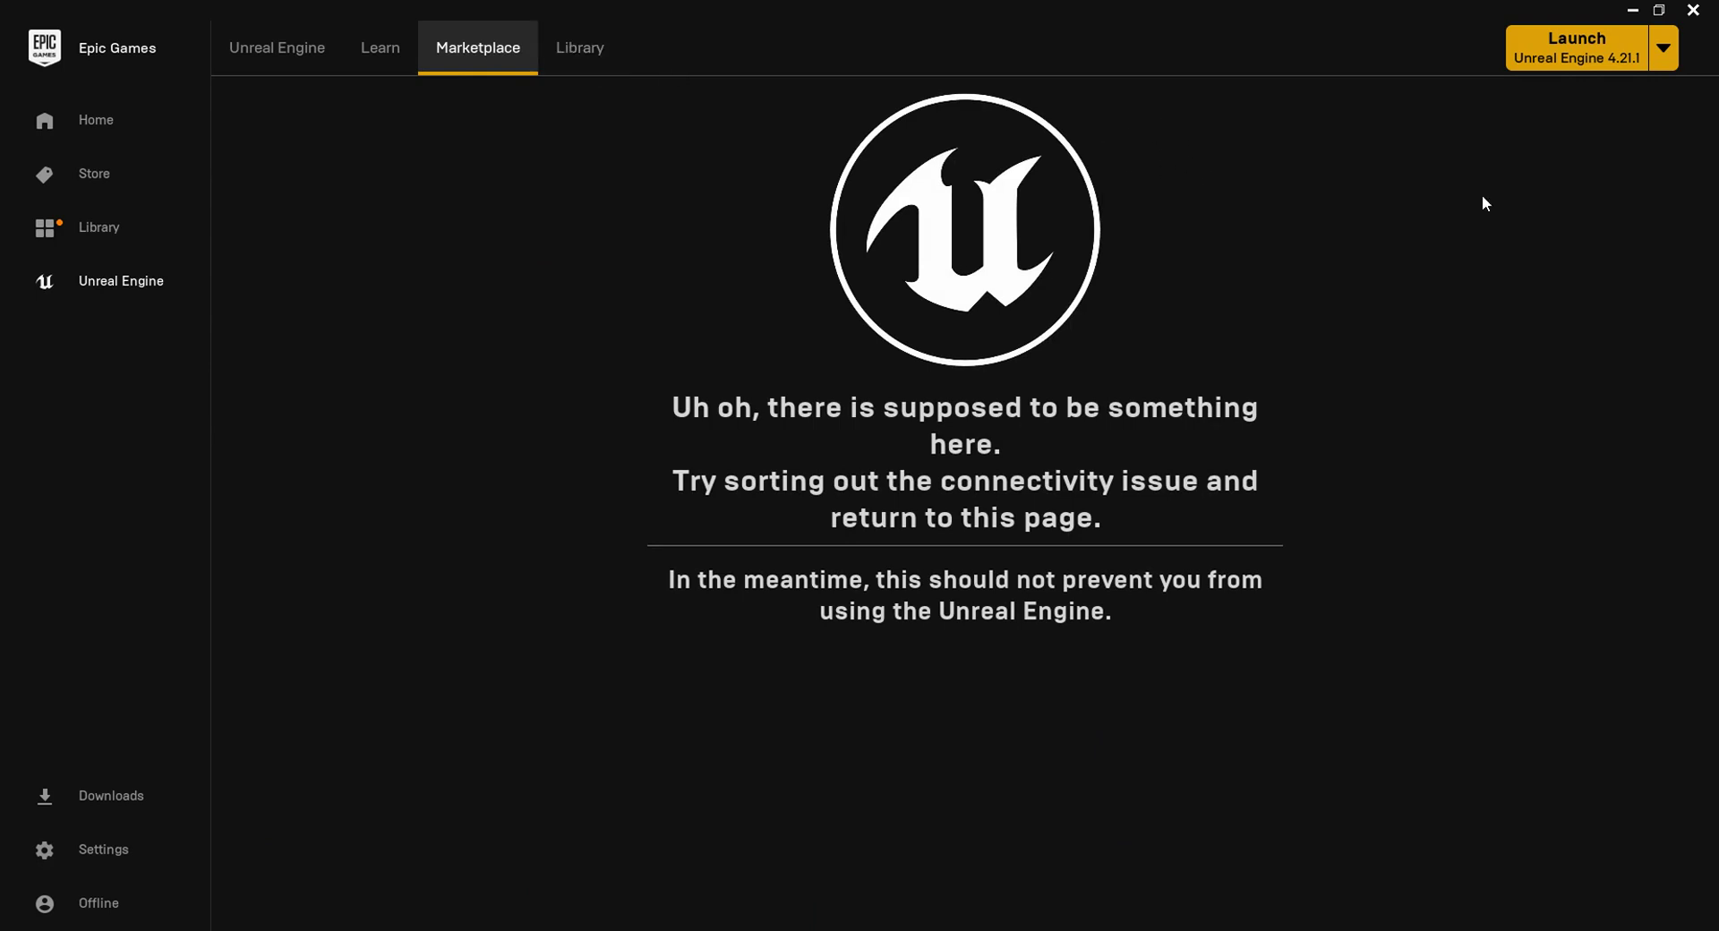
pyautogui.click(580, 47)
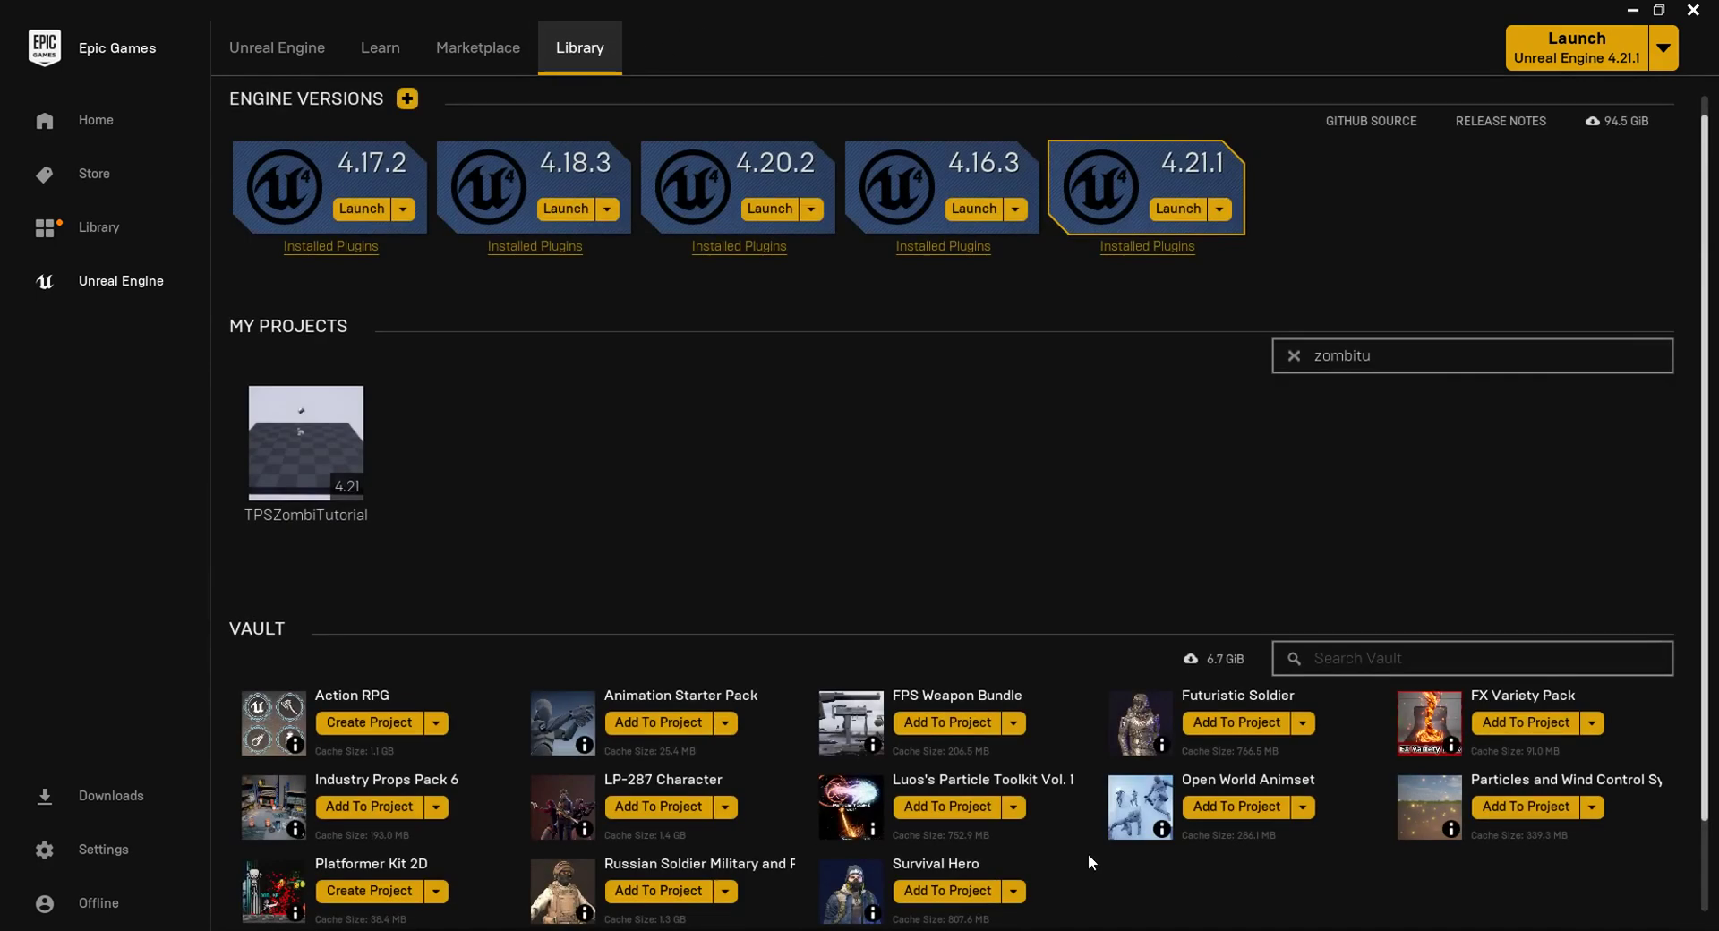